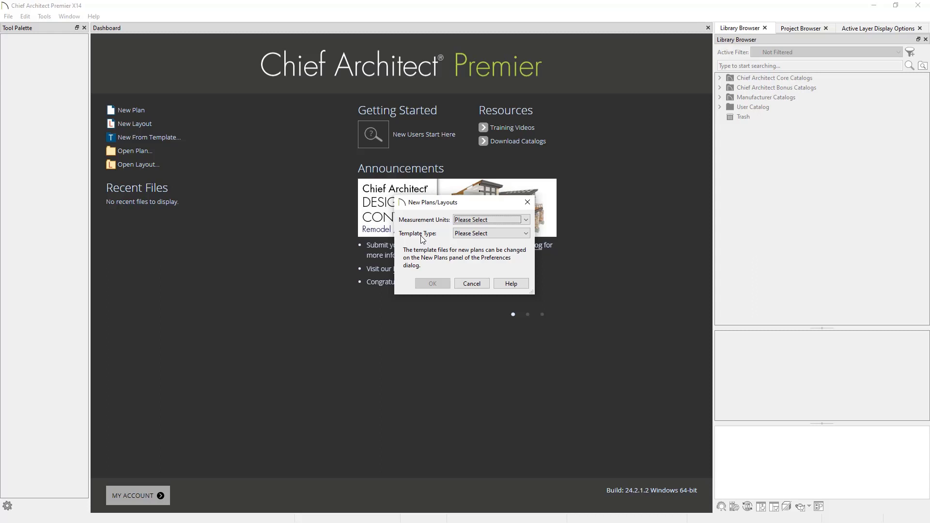
Create a new plan with the Interiors template type and U.S. Units (inches) as measurement units.
{"action": "left_click", "coordinate": [457, 232]}
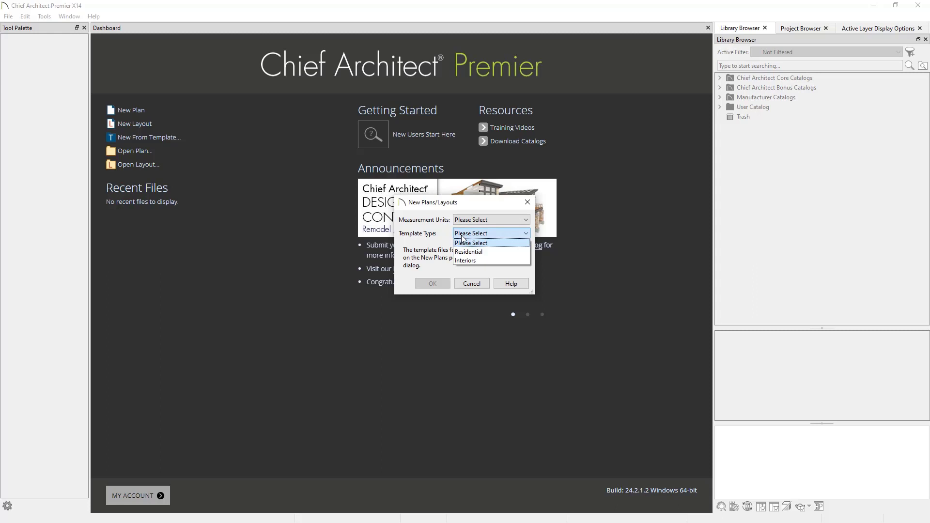
{"action": "left_click", "coordinate": [471, 260]}
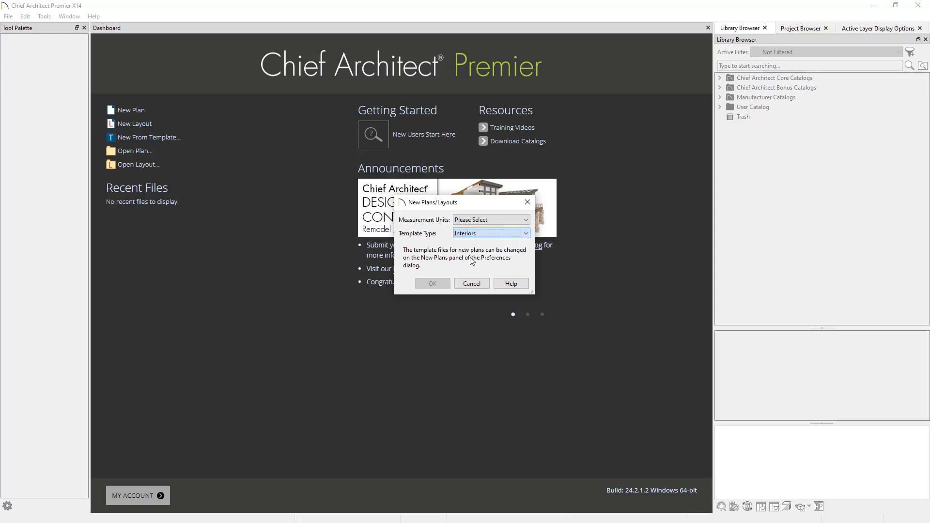
{"action": "left_click", "coordinate": [477, 220]}
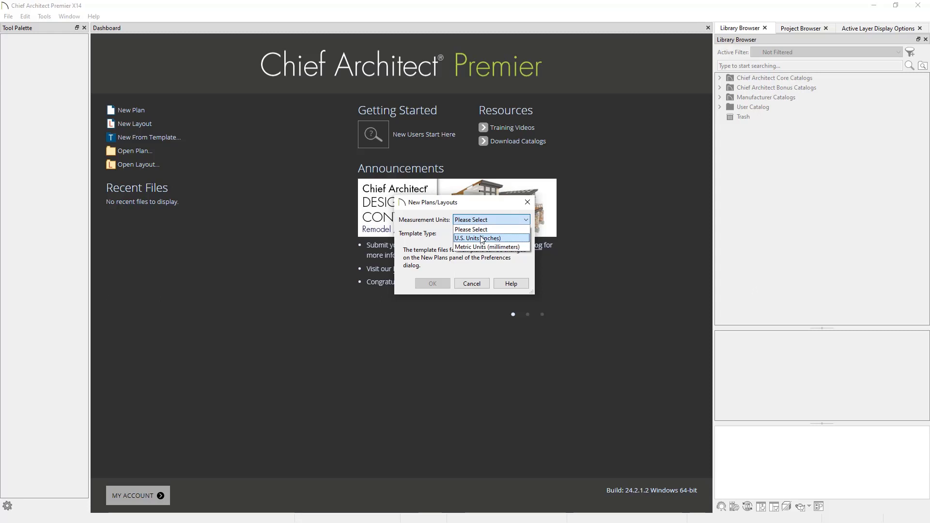
{"action": "left_click", "coordinate": [481, 238]}
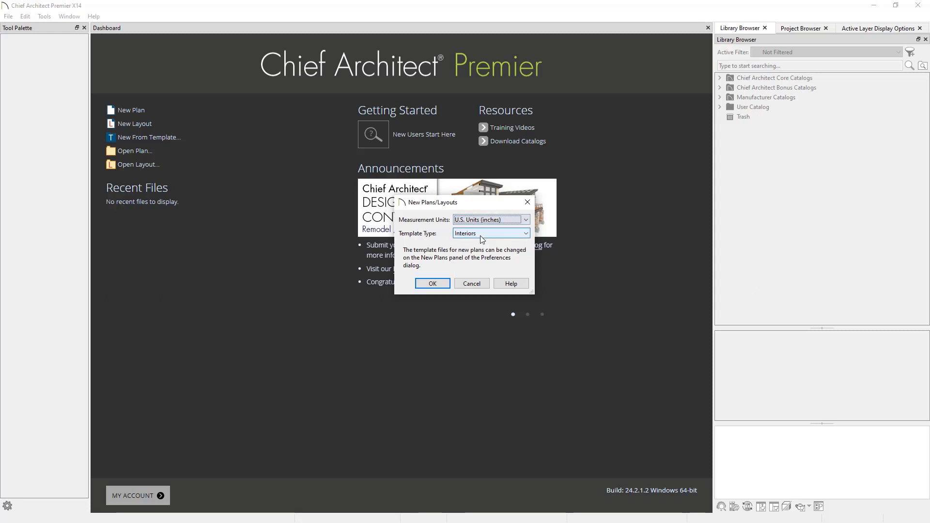
{"action": "left_click", "coordinate": [432, 283]}
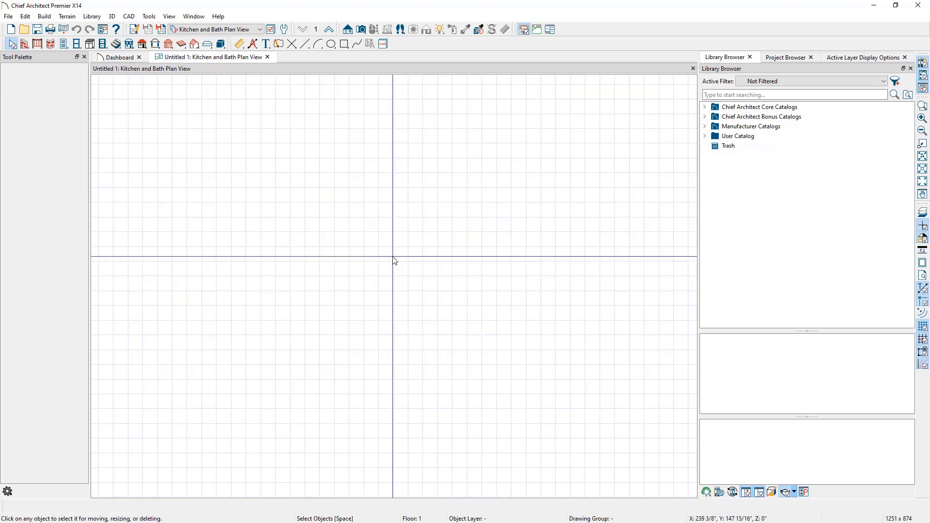
Browse to the Templates folder inside Chief Architect Premier X14 Data, examine the plan templates such as Kitchen and Bath Template.plan, and leave without opening one.
{"action": "left_click", "coordinate": [9, 17]}
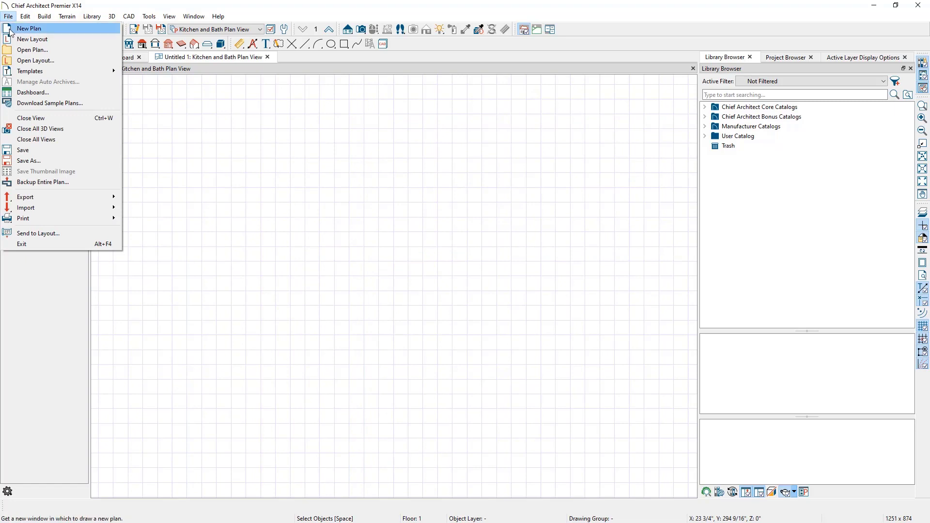
{"action": "mouse_move", "coordinate": [73, 71]}
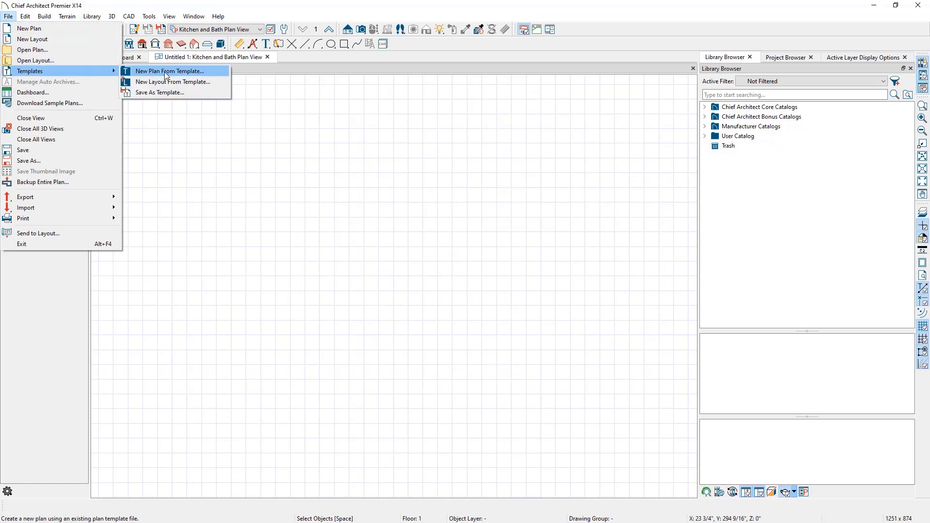
{"action": "left_click", "coordinate": [208, 71]}
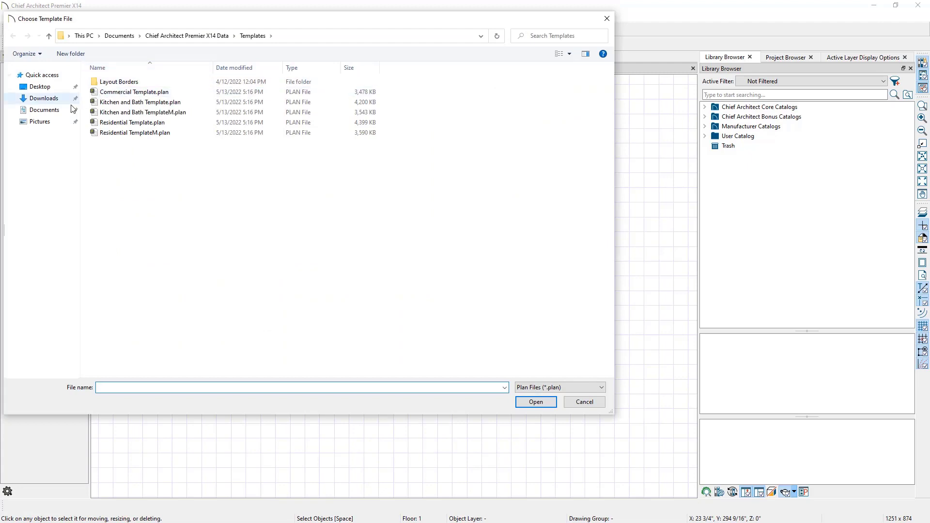
{"action": "left_click", "coordinate": [59, 113]}
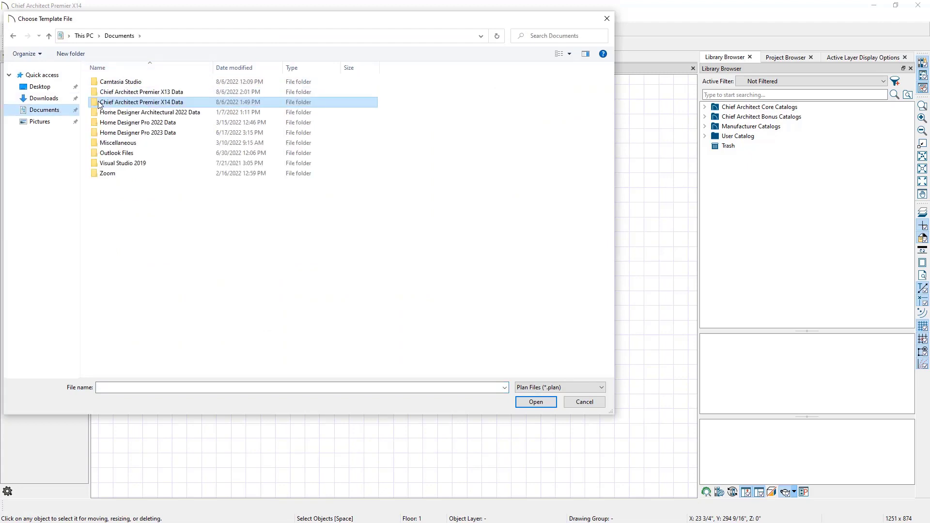
{"action": "left_click", "coordinate": [118, 103]}
{"action": "double_click", "coordinate": [118, 103]}
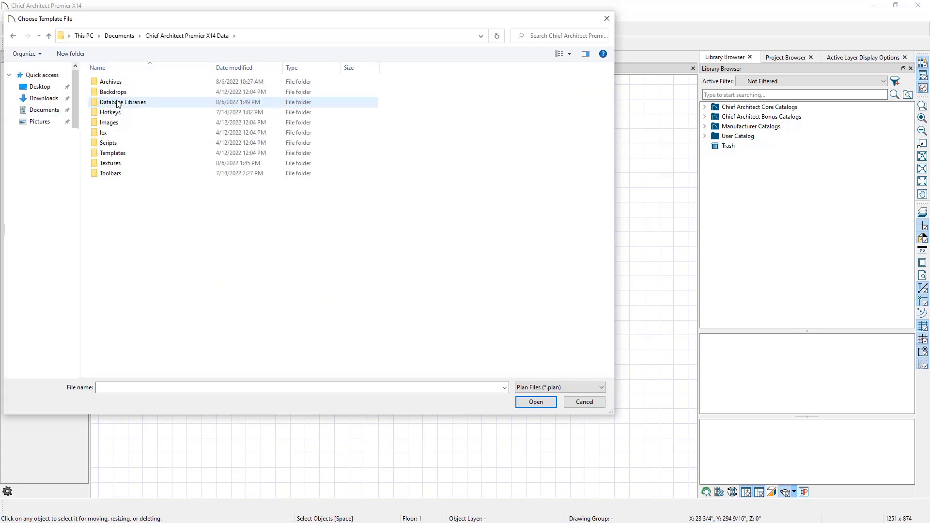
{"action": "double_click", "coordinate": [129, 153]}
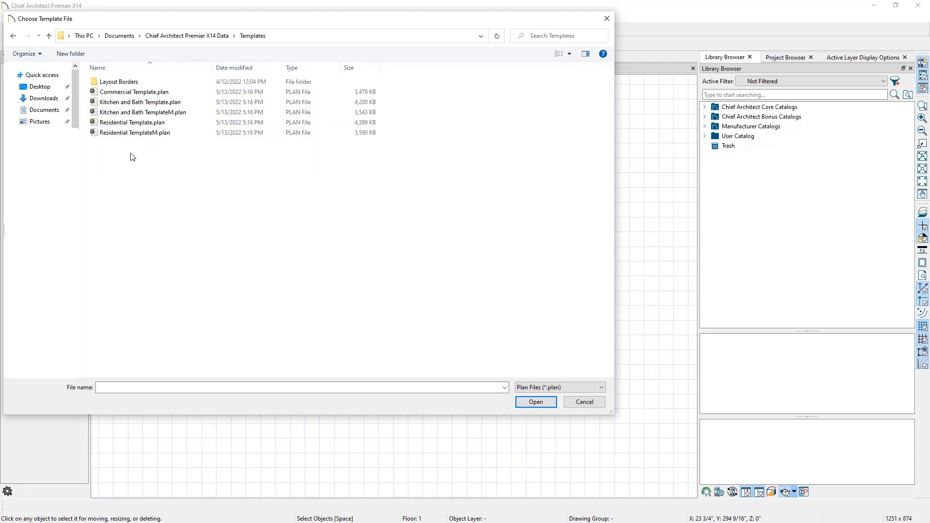
{"action": "left_click", "coordinate": [154, 104]}
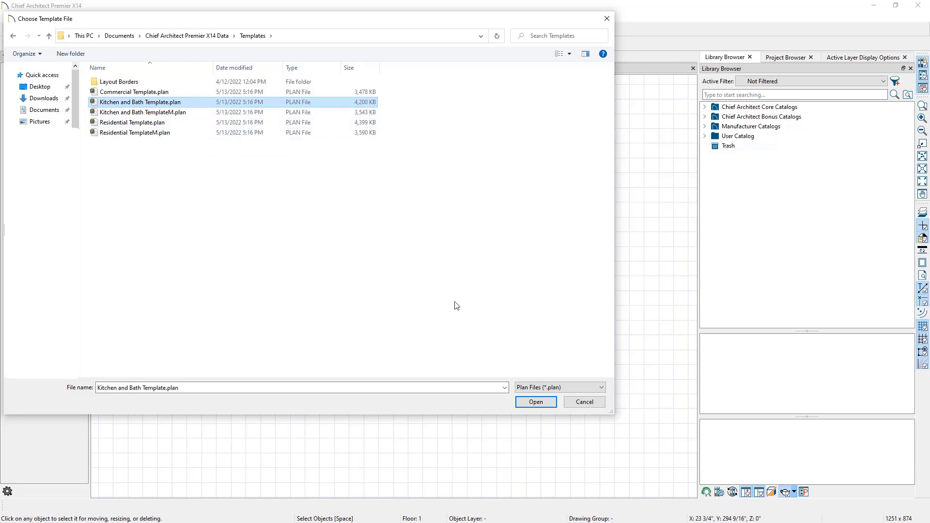
{"action": "left_click", "coordinate": [593, 401]}
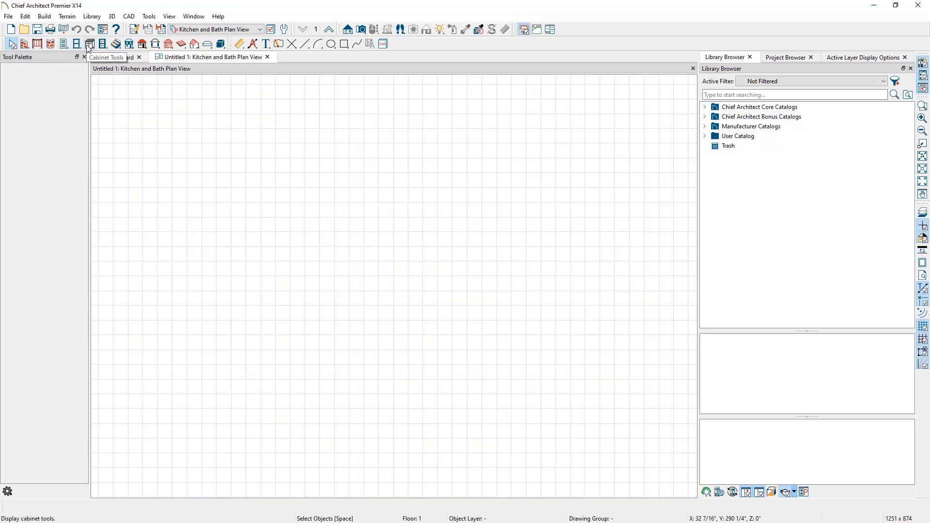
{"action": "left_click", "coordinate": [50, 17]}
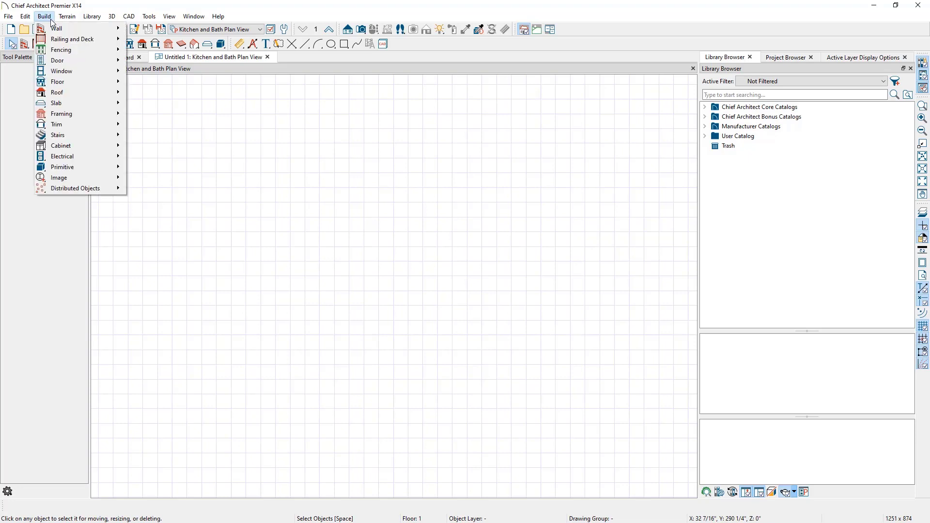
{"action": "left_click", "coordinate": [396, 12]}
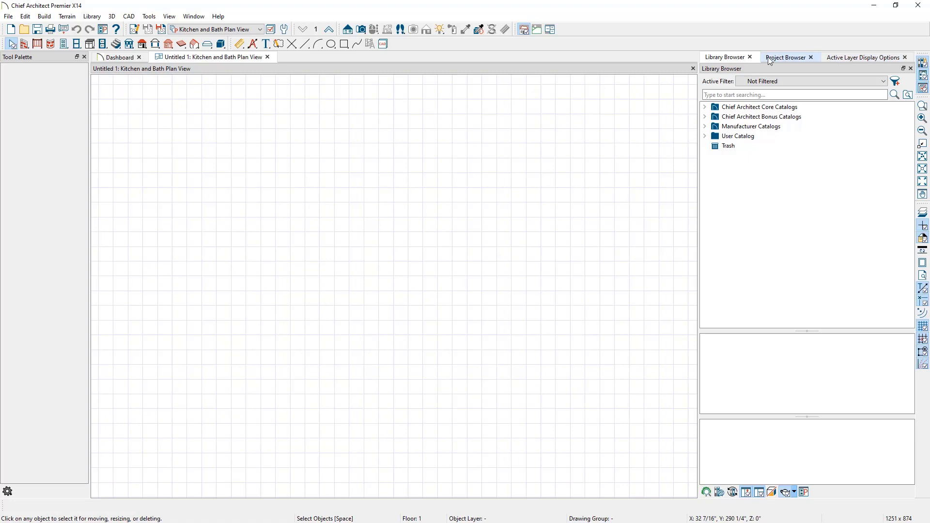
Close the Library Browser, Project Browser and Active Layer Display Options to enlarge the drawing area.
{"action": "left_click", "coordinate": [749, 58]}
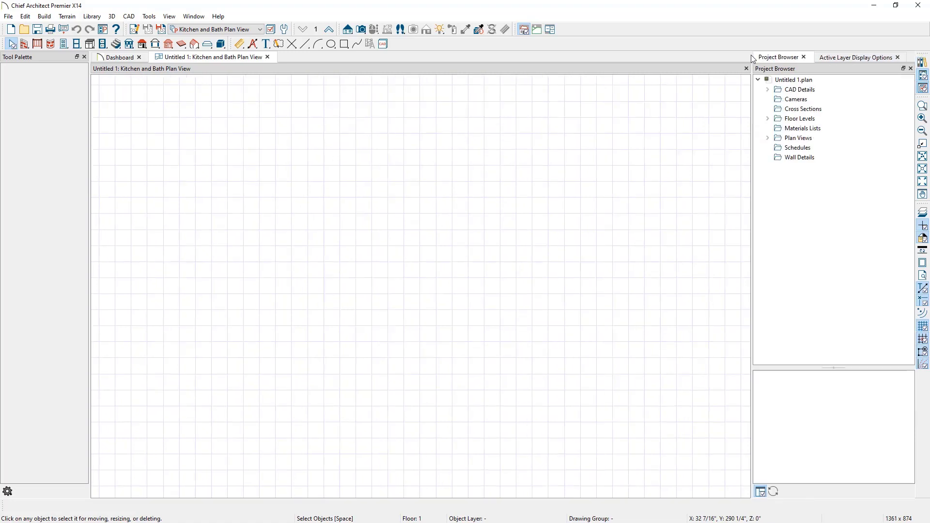
{"action": "left_click", "coordinate": [804, 57]}
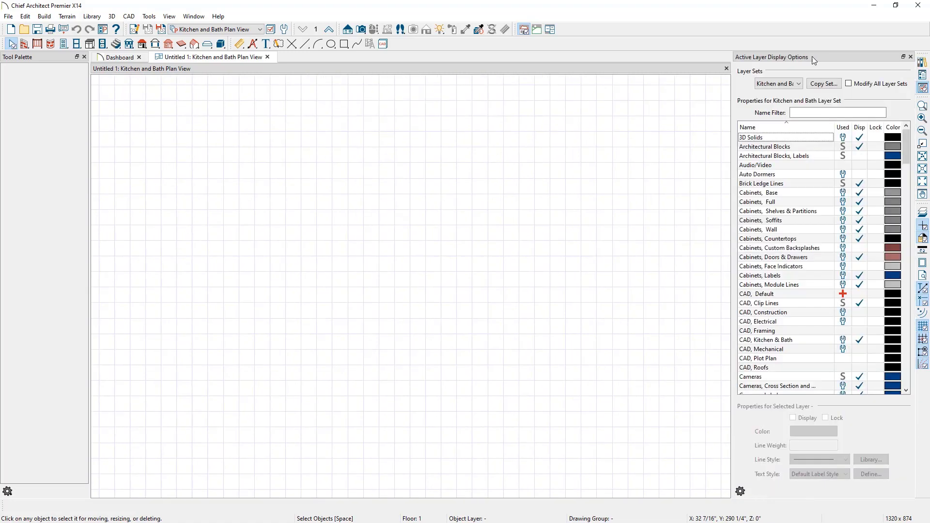
{"action": "left_click", "coordinate": [910, 57]}
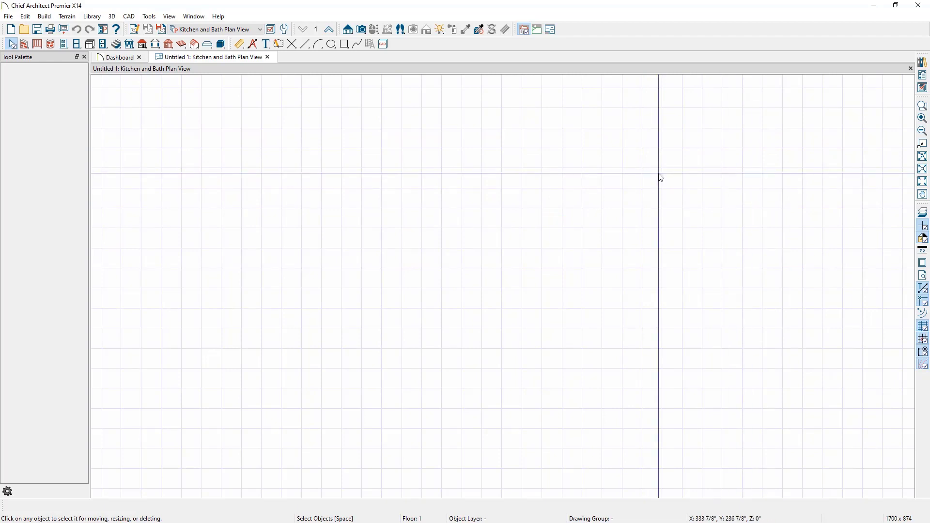
Turn off the display of the reference grid and the crosshairs in the plan view.
{"action": "left_click", "coordinate": [169, 17]}
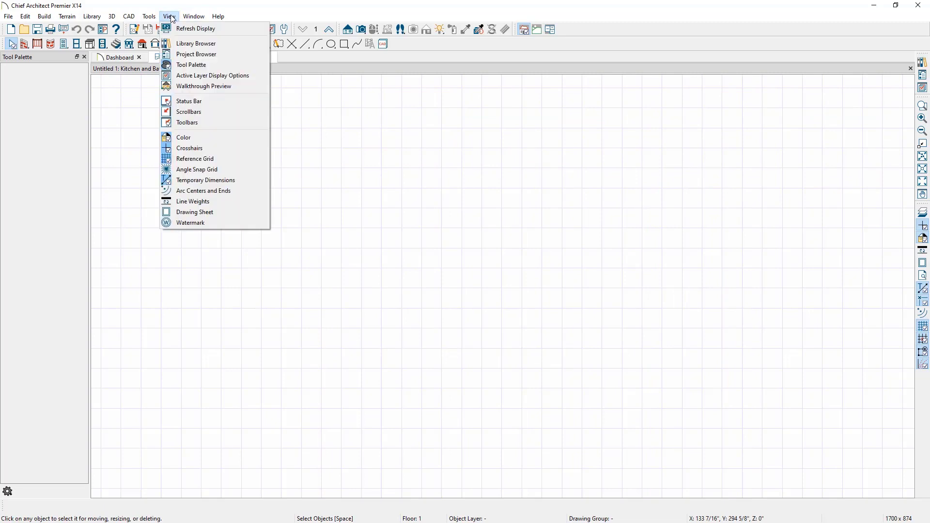
{"action": "left_click", "coordinate": [218, 158]}
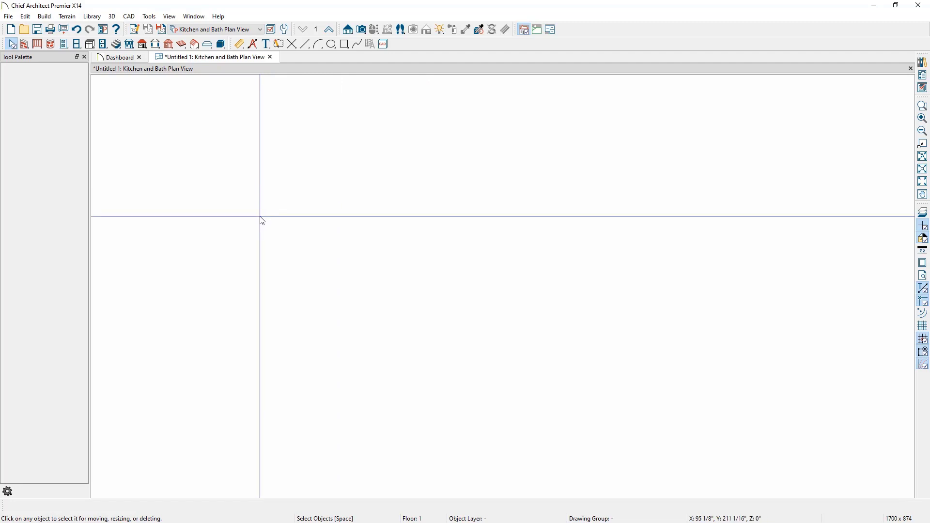
{"action": "left_click", "coordinate": [176, 19]}
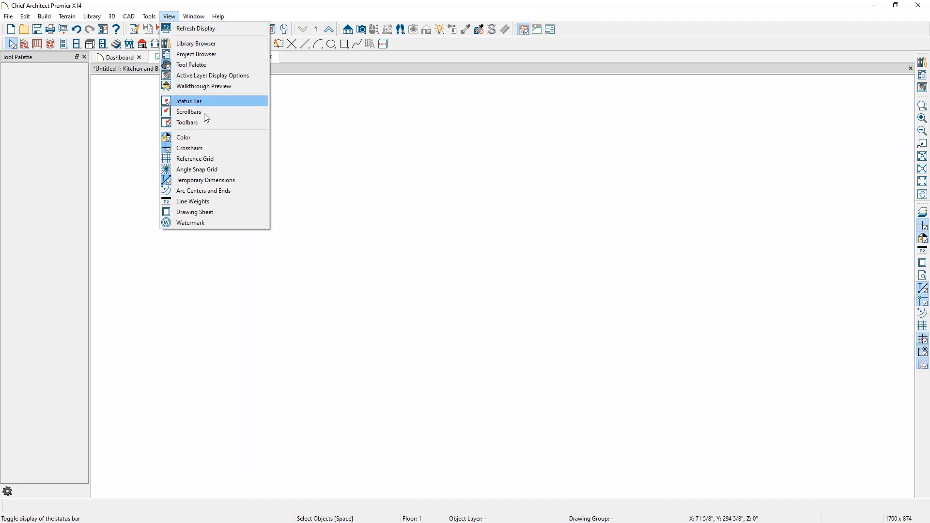
{"action": "left_click", "coordinate": [211, 149]}
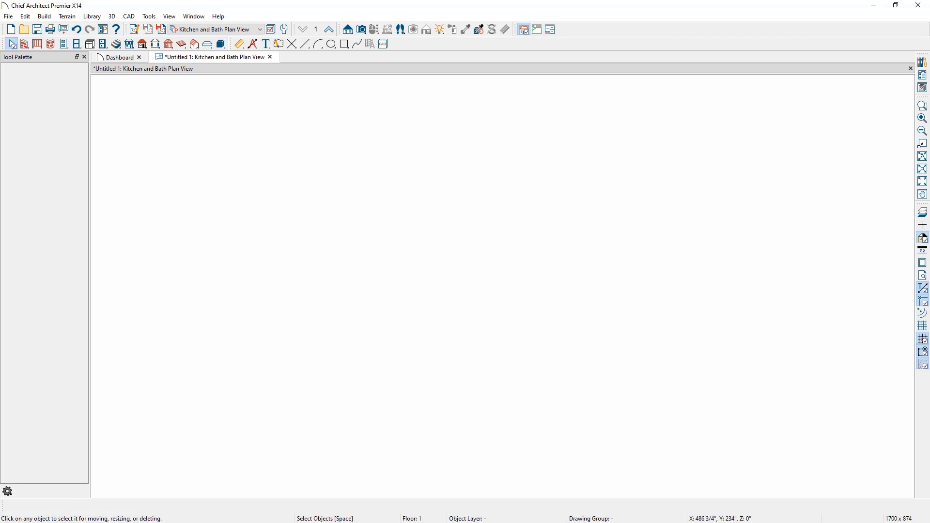
Compare the Standard Rendering Technique image with its line drawing overlay version in the image viewer, and return to the plan.
{"action": "left_click_drag", "start_coordinate": [929, 89], "coordinate": [431, 50]}
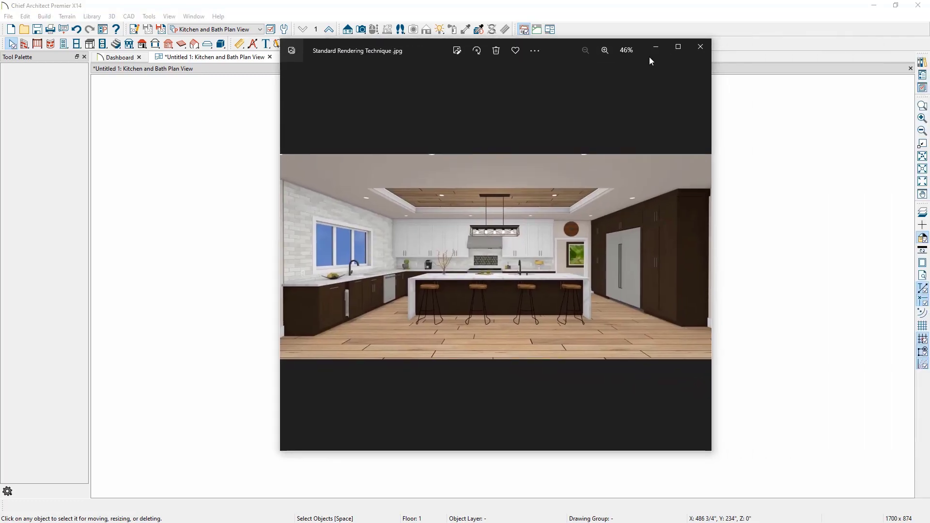
{"action": "left_click", "coordinate": [678, 47]}
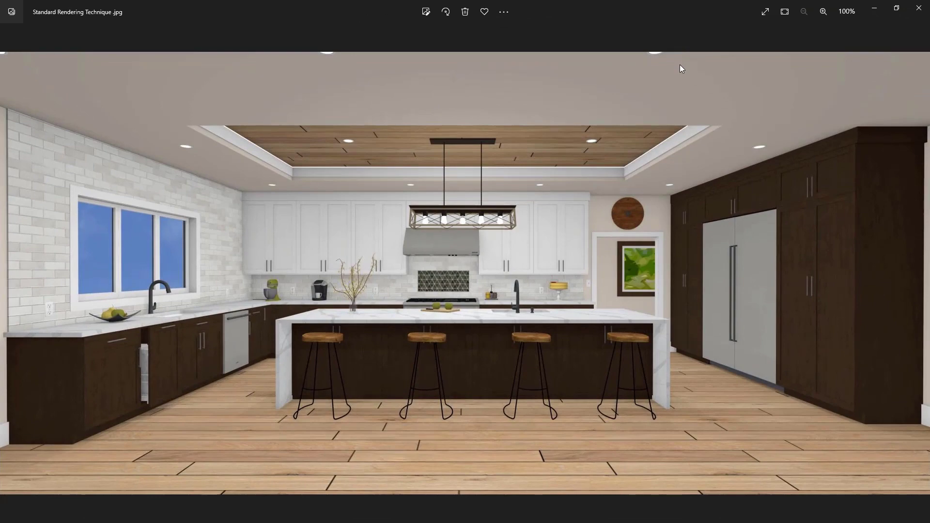
{"action": "key", "text": "Right"}
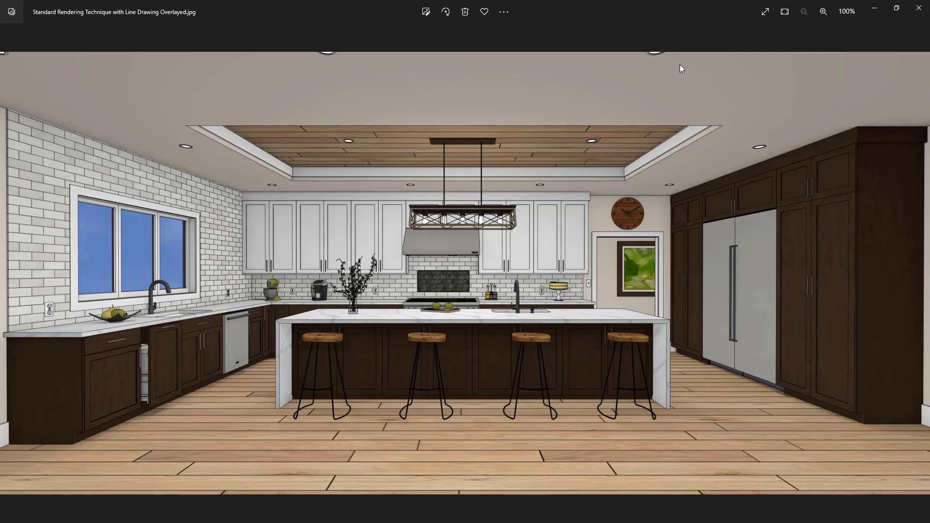
{"action": "left_click_drag", "start_coordinate": [643, 15], "coordinate": [929, 81]}
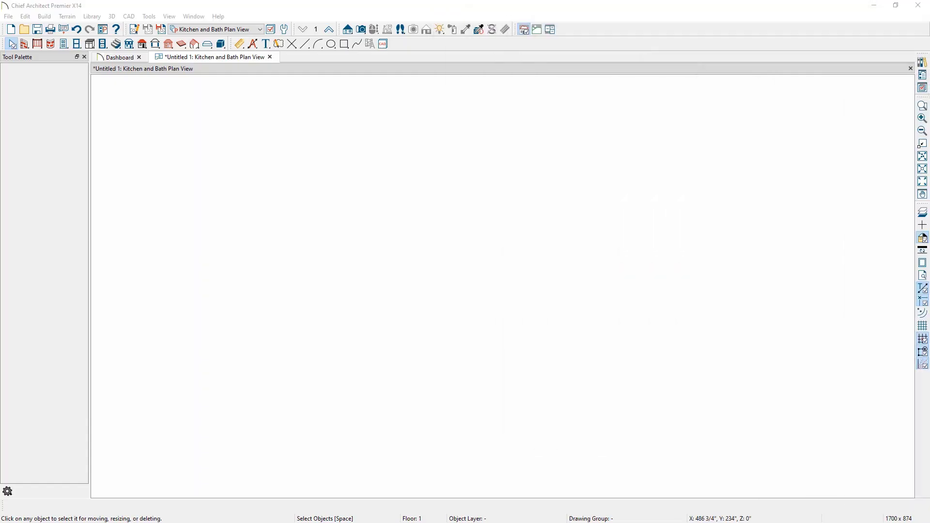
{"action": "left_click", "coordinate": [329, 131]}
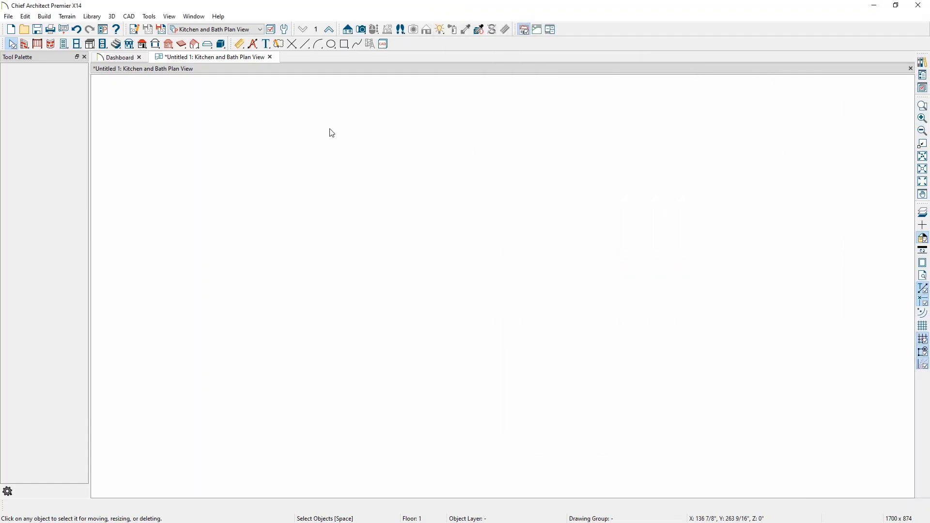
Enable Line Drawing on Top for the Standard technique in the Rendering Technique defaults.
{"action": "left_click", "coordinate": [285, 30]}
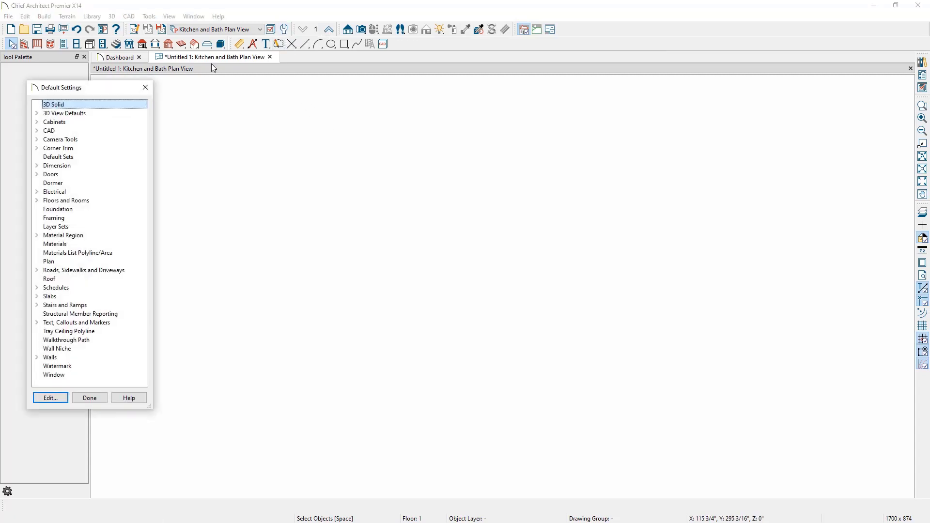
{"action": "left_click", "coordinate": [40, 114]}
{"action": "double_click", "coordinate": [55, 123]}
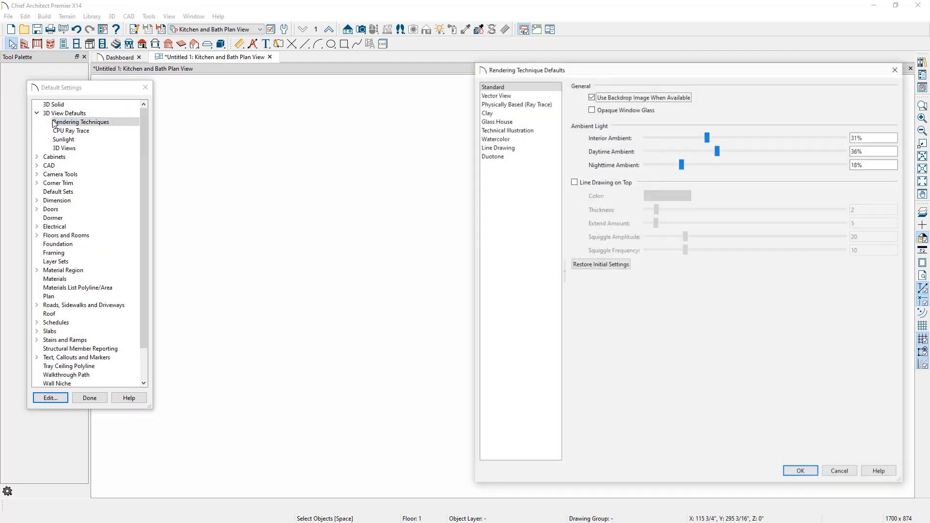
{"action": "left_click", "coordinate": [488, 86]}
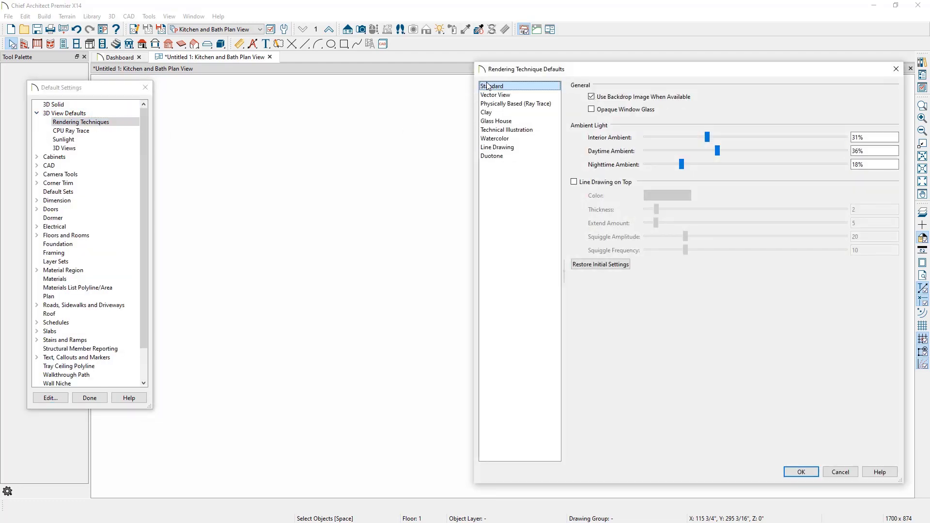
{"action": "left_click", "coordinate": [574, 182]}
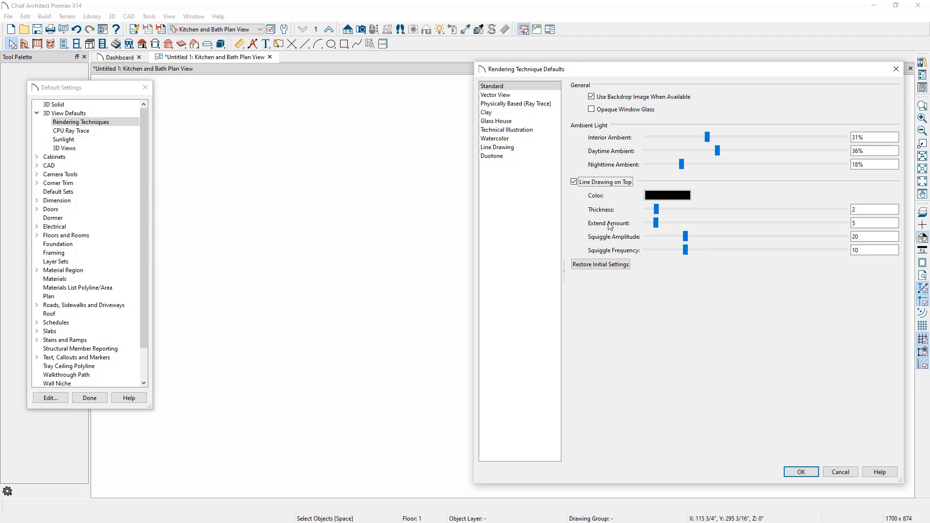
Set the line drawing's thickness to 1 and its extend amount, squiggle amplitude and squiggle frequency to 0, and accept the rendering defaults.
{"action": "left_click", "coordinate": [656, 210]}
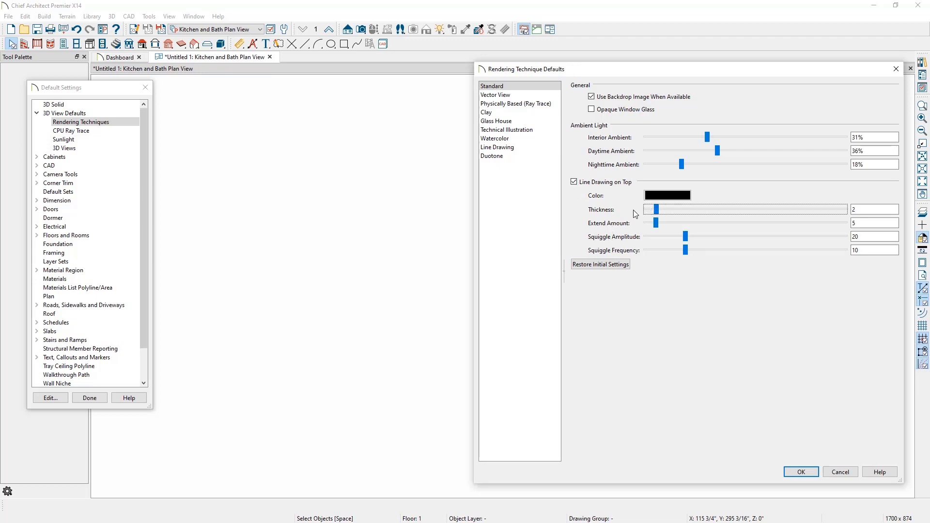
{"action": "left_click_drag", "start_coordinate": [656, 223], "coordinate": [625, 226]}
{"action": "left_click_drag", "start_coordinate": [687, 241], "coordinate": [625, 240]}
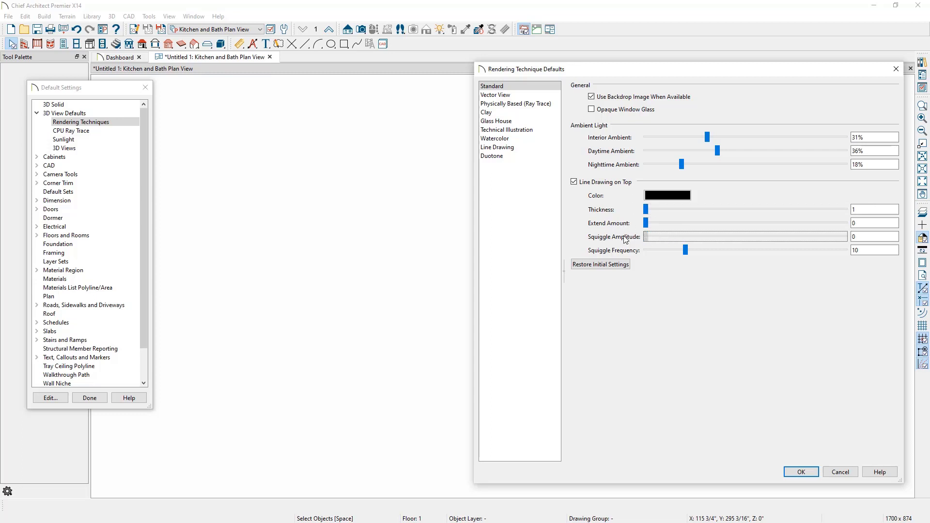
{"action": "left_click_drag", "start_coordinate": [685, 250], "coordinate": [642, 256]}
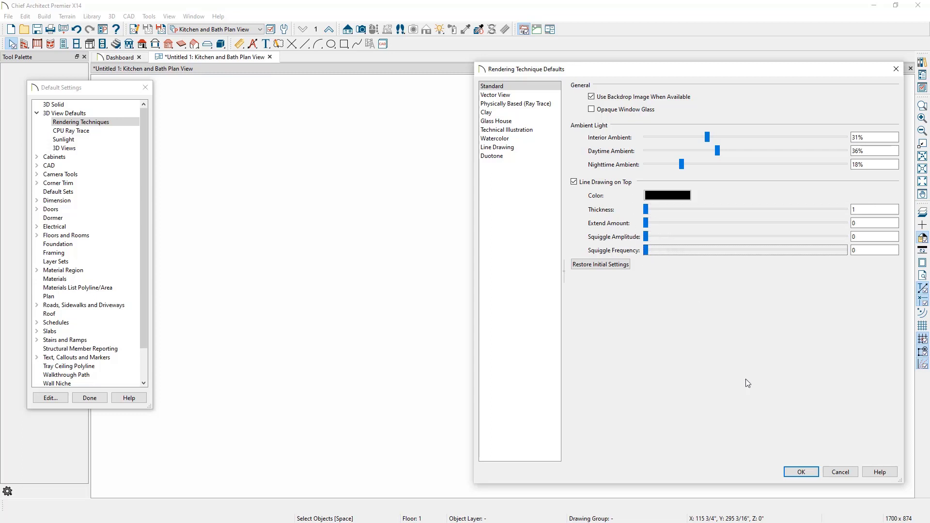
{"action": "left_click", "coordinate": [801, 472]}
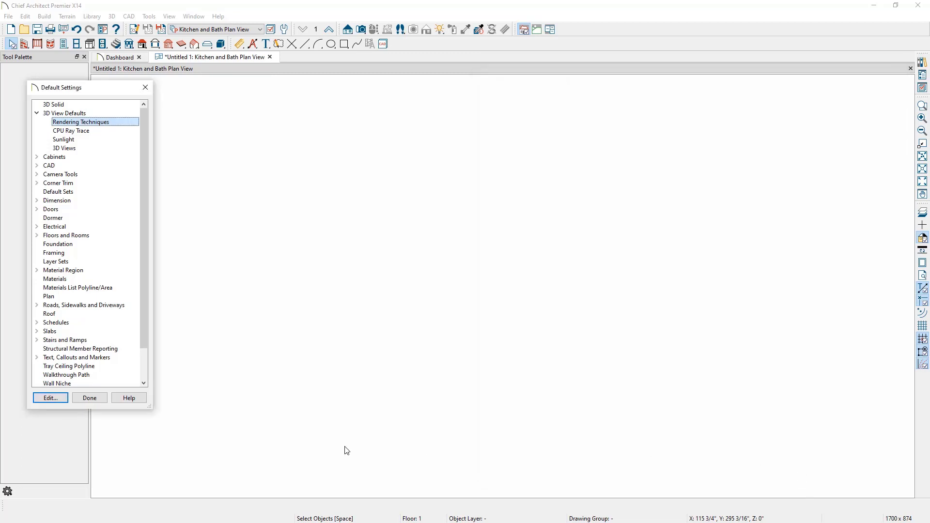
Close the default settings, save the plan as My KBI Plan in the desktop's KBI Boot Camp folder, and close the Dashboard.
{"action": "left_click", "coordinate": [88, 400]}
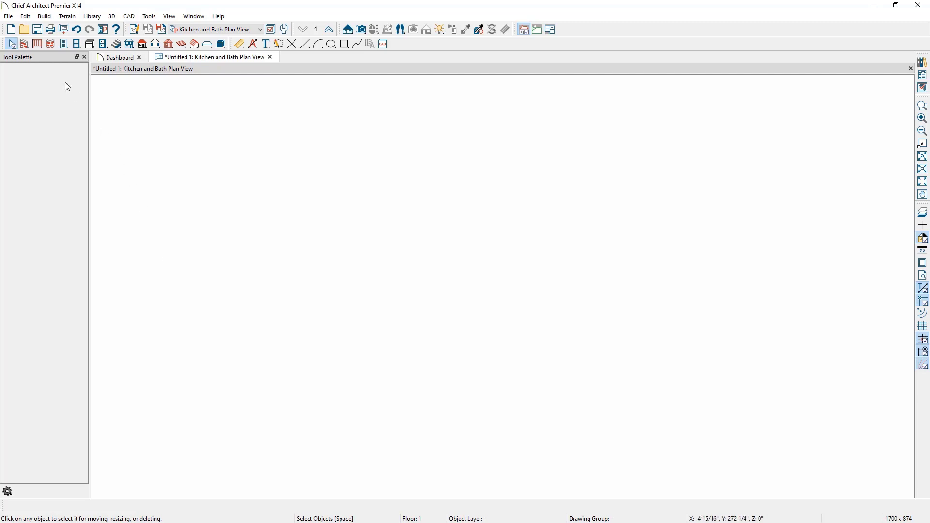
{"action": "left_click", "coordinate": [8, 16]}
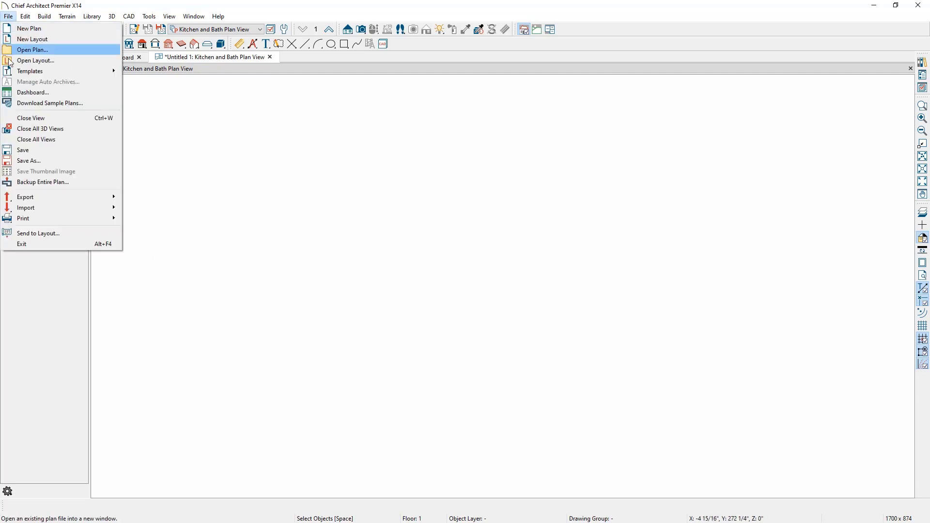
{"action": "left_click", "coordinate": [28, 160]}
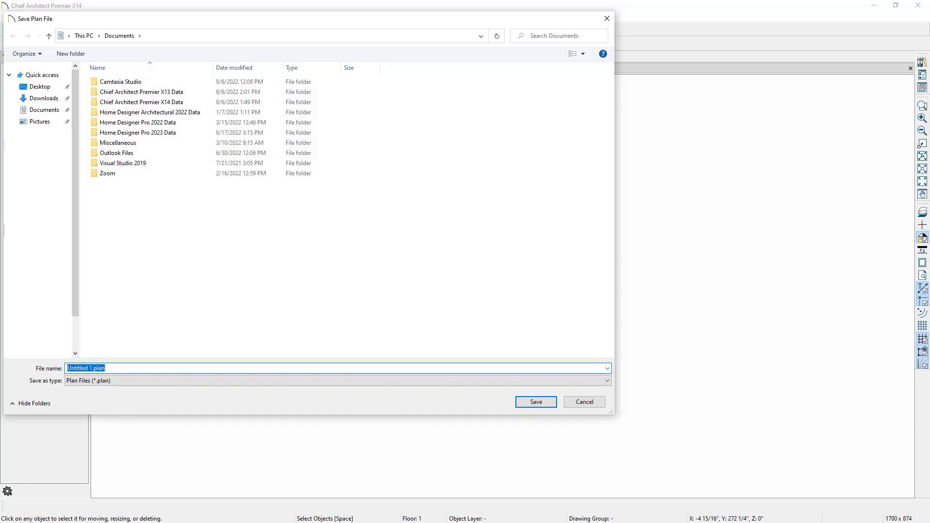
{"action": "left_click", "coordinate": [46, 90]}
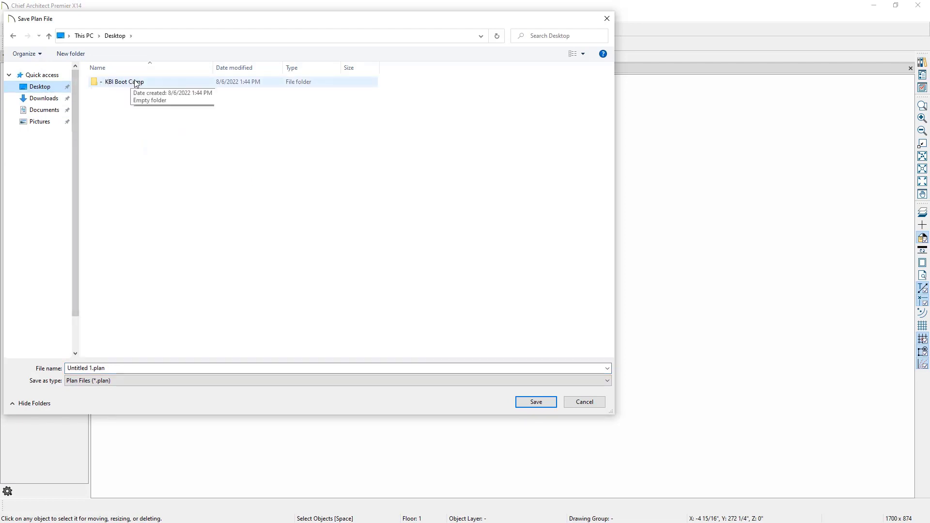
{"action": "double_click", "coordinate": [158, 84]}
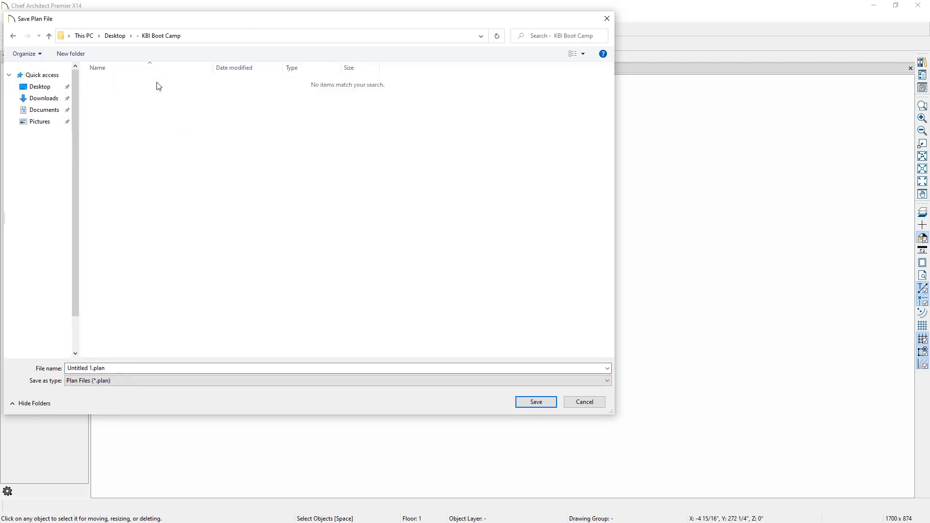
{"action": "left_click", "coordinate": [141, 367]}
{"action": "type", "text": "My KBI Pl"}
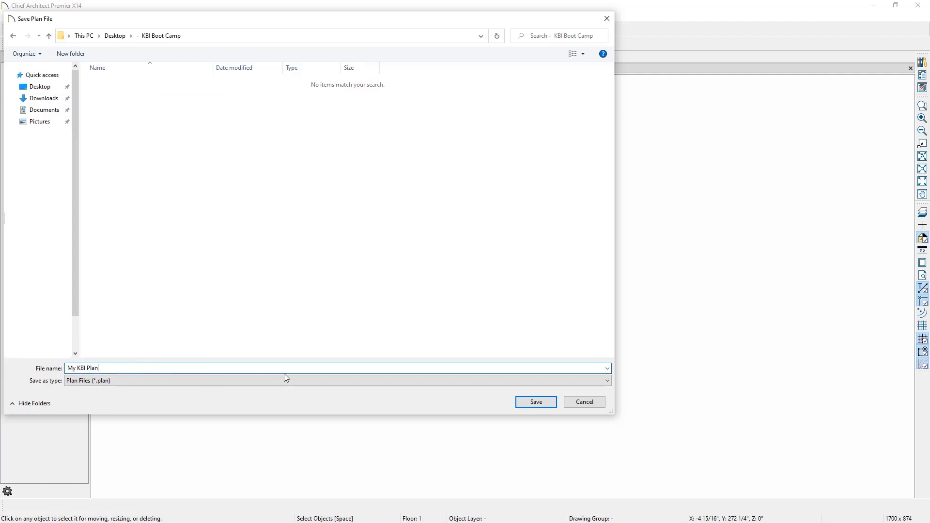
{"action": "left_click", "coordinate": [526, 401]}
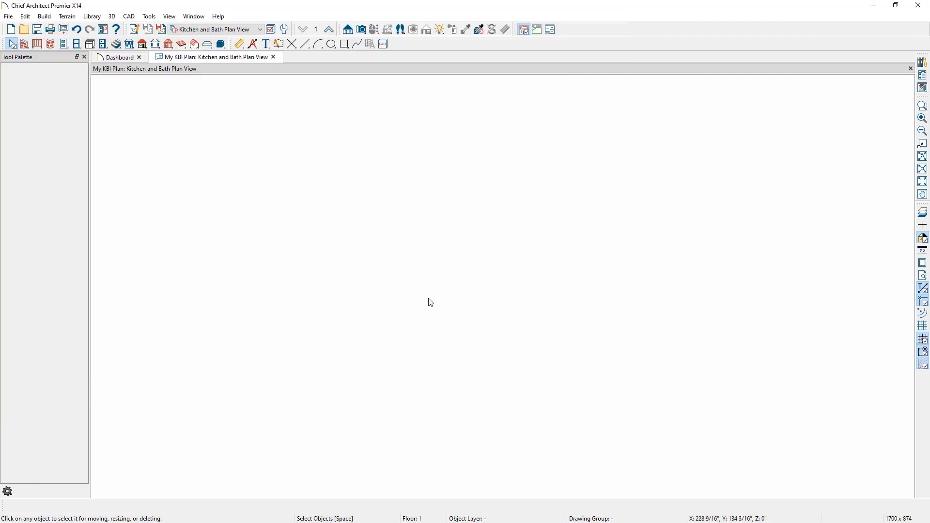
{"action": "left_click", "coordinate": [140, 57]}
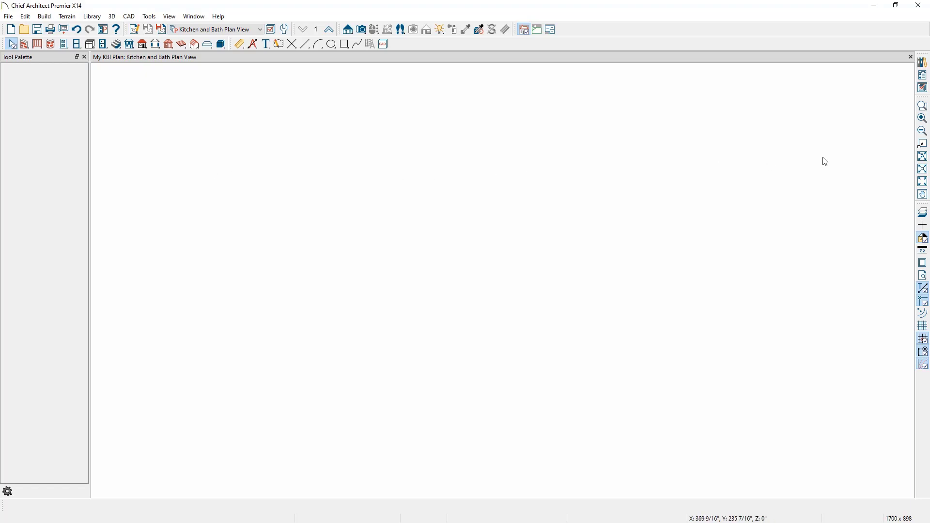
Examine the final and simplified floor plan images in the image viewer, and return to the plan.
{"action": "left_click_drag", "start_coordinate": [929, 127], "coordinate": [523, 118]}
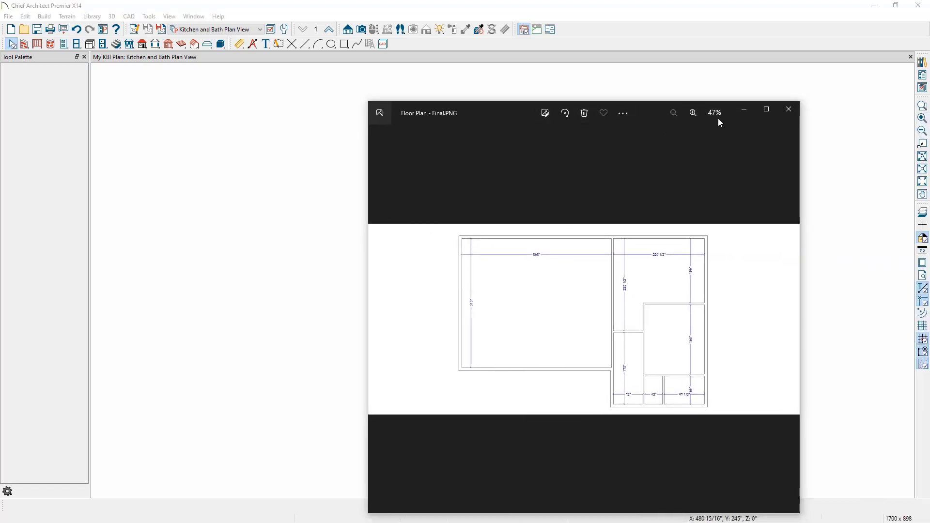
{"action": "left_click", "coordinate": [765, 110]}
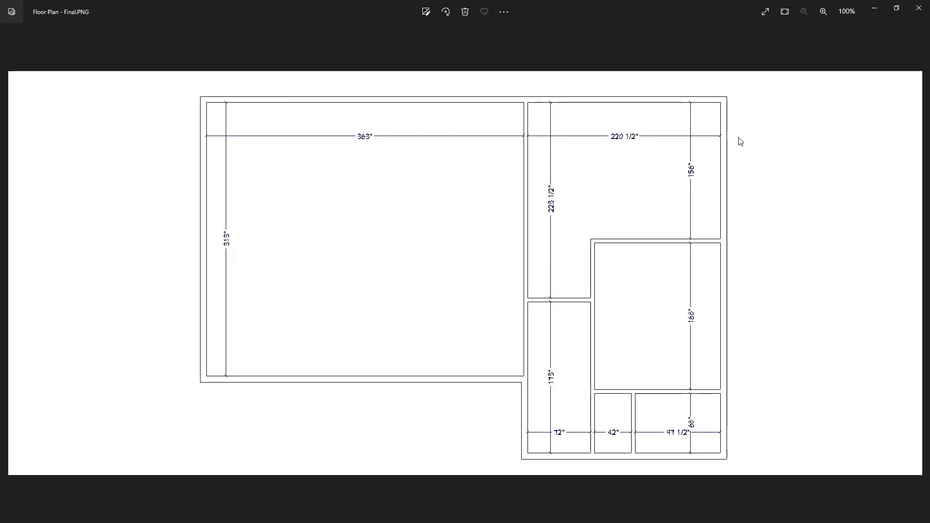
{"action": "key", "text": "Right"}
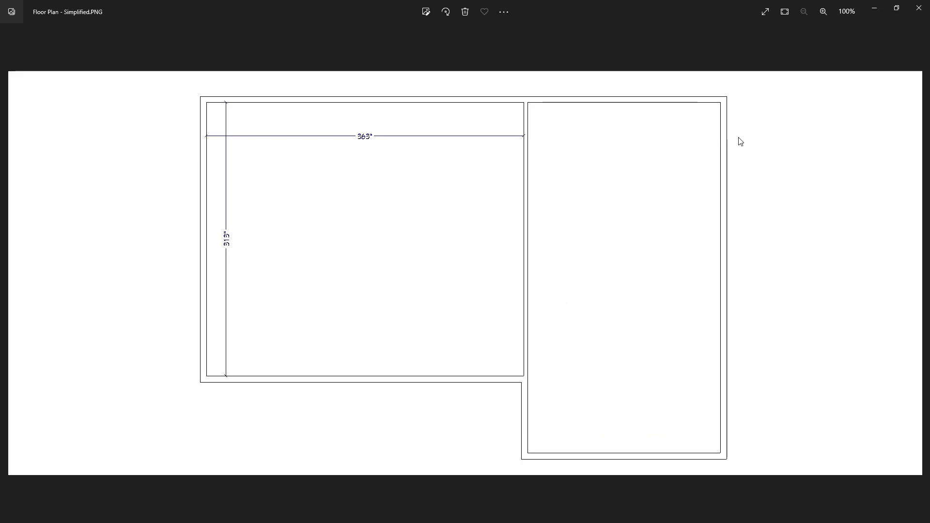
{"action": "key", "text": "alt+Tab"}
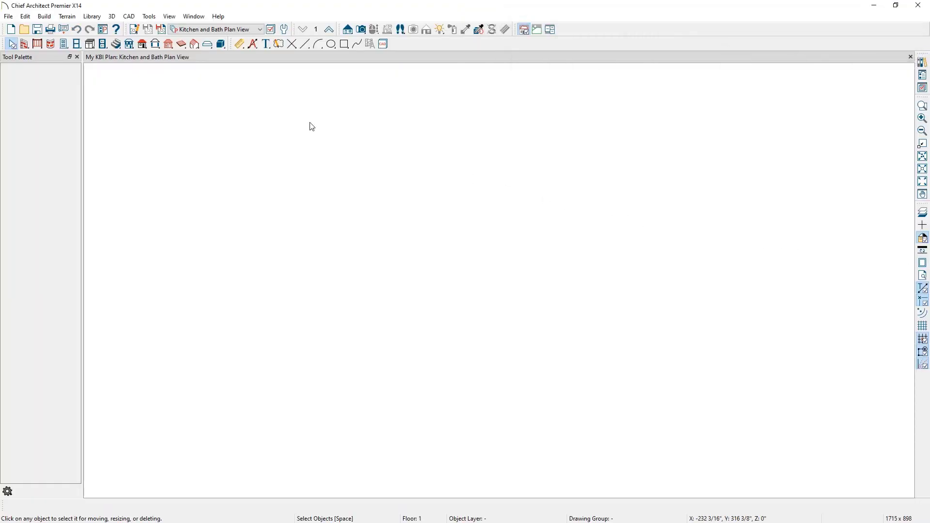
Draw a closed L-shaped outline of straight exterior walls, with the lower-left wall about 360" long and the left wall about 287 1/2".
{"action": "left_click", "coordinate": [24, 46]}
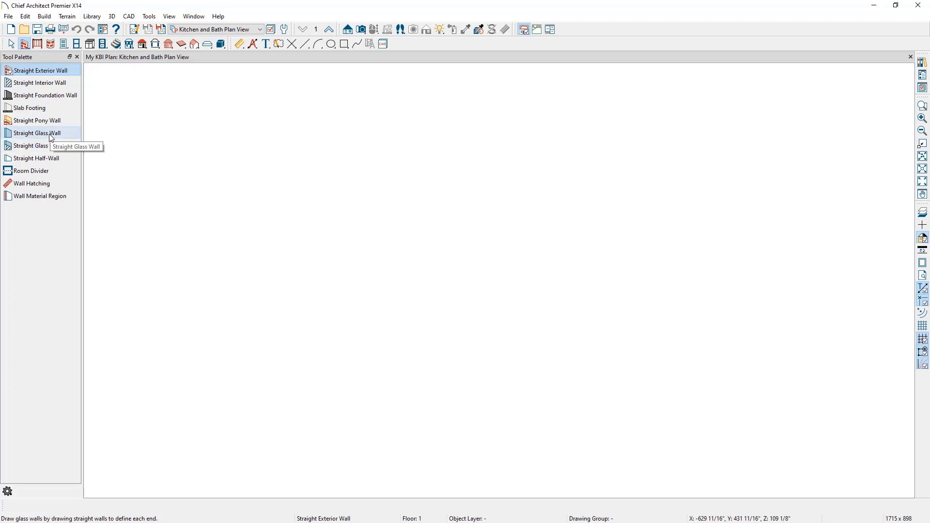
{"action": "left_click", "coordinate": [64, 75]}
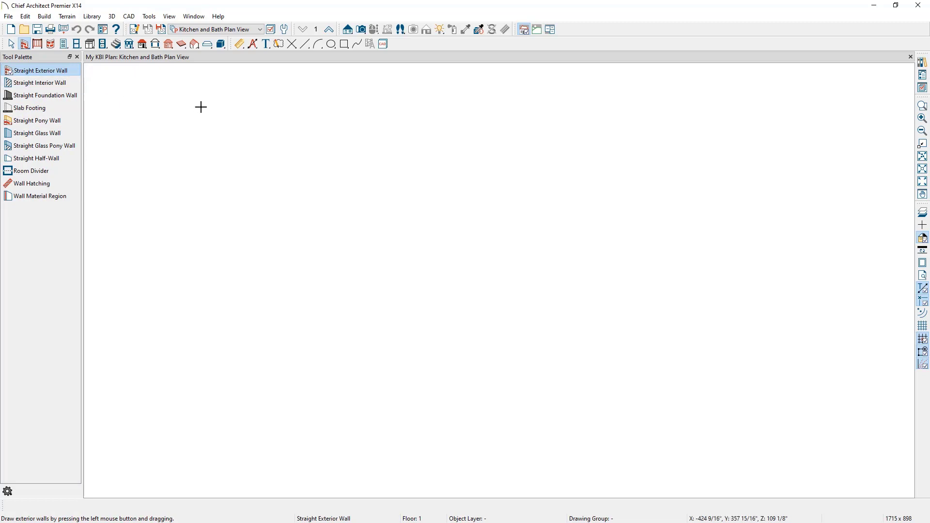
{"action": "mouse_move", "coordinate": [218, 103]}
{"action": "left_mouse_down"}
{"action": "mouse_move", "coordinate": [714, 117]}
{"action": "mouse_move", "coordinate": [710, 438]}
{"action": "mouse_move", "coordinate": [532, 438]}
{"action": "mouse_move", "coordinate": [532, 361]}
{"action": "left_mouse_up"}
{"action": "left_click_drag", "start_coordinate": [533, 361], "coordinate": [212, 357]}
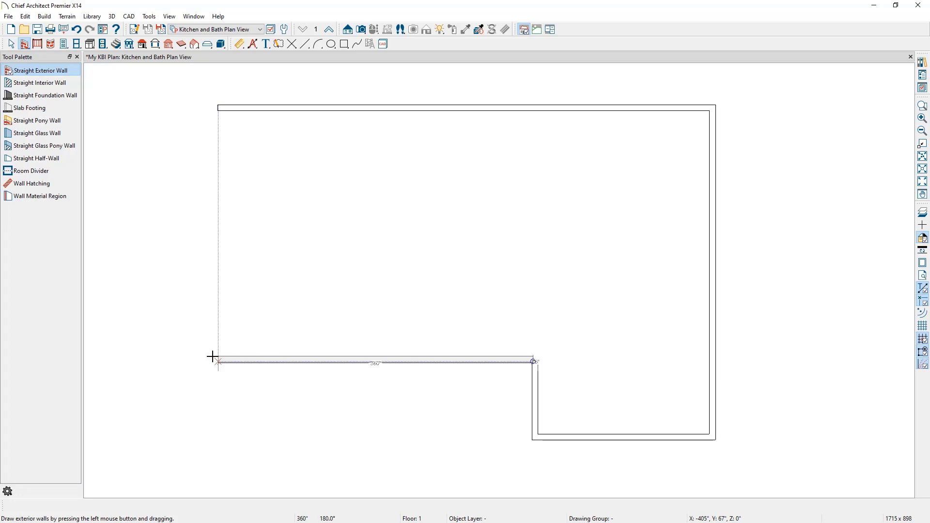
{"action": "left_click_drag", "start_coordinate": [213, 357], "coordinate": [221, 109]}
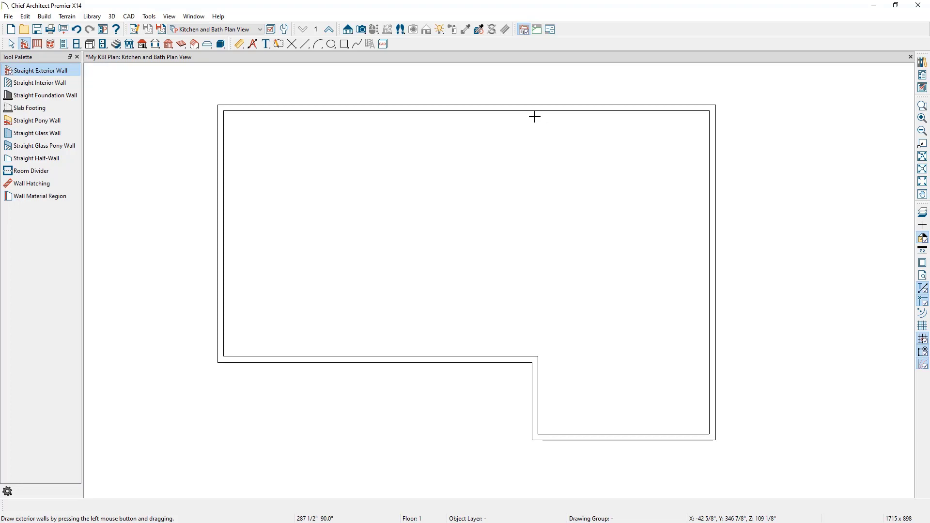
Draw a straight interior wall about 288" long from the outline's inner corner up to the top exterior wall.
{"action": "left_click", "coordinate": [71, 85]}
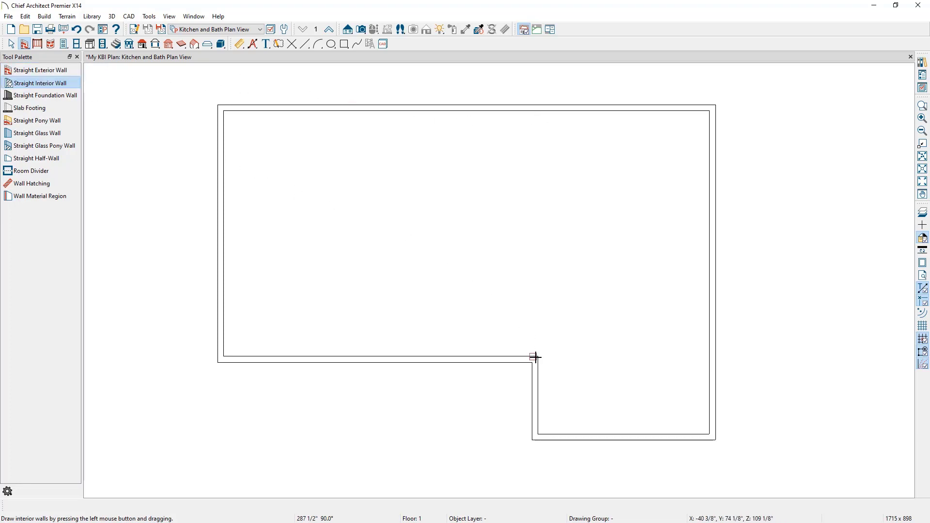
{"action": "mouse_move", "coordinate": [535, 357]}
{"action": "left_mouse_down"}
{"action": "mouse_move", "coordinate": [539, 196]}
{"action": "mouse_move", "coordinate": [554, 107]}
{"action": "left_mouse_up"}
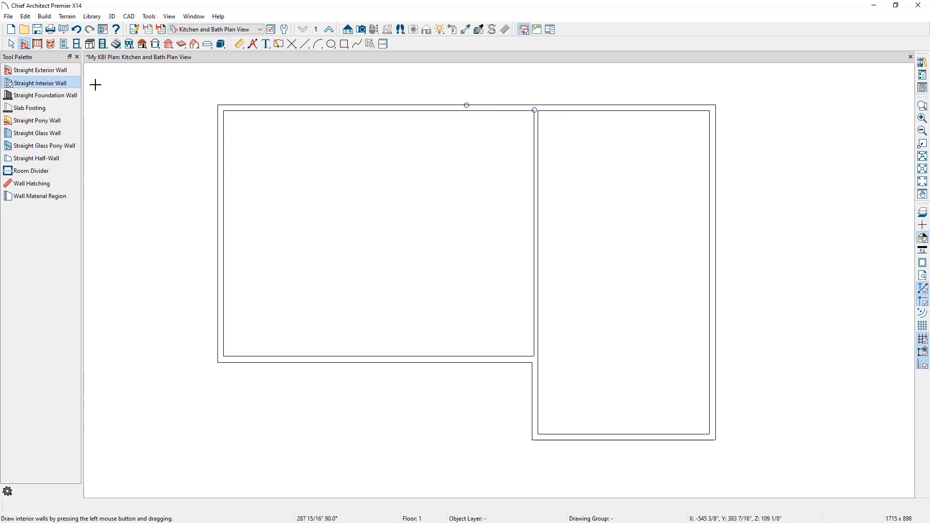
{"action": "key", "text": "space"}
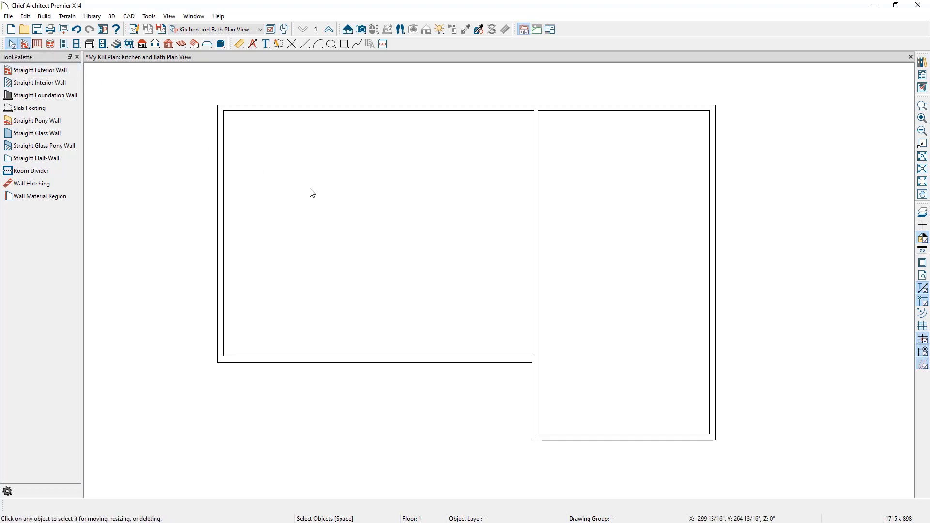
Move the left exterior wall so the left room's interior width is 363".
{"action": "left_click", "coordinate": [218, 196]}
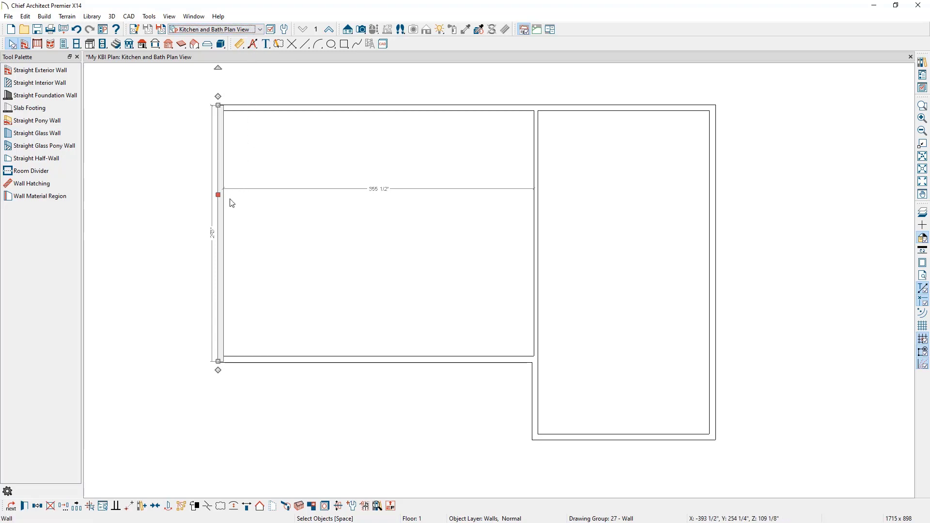
{"action": "left_click", "coordinate": [379, 193]}
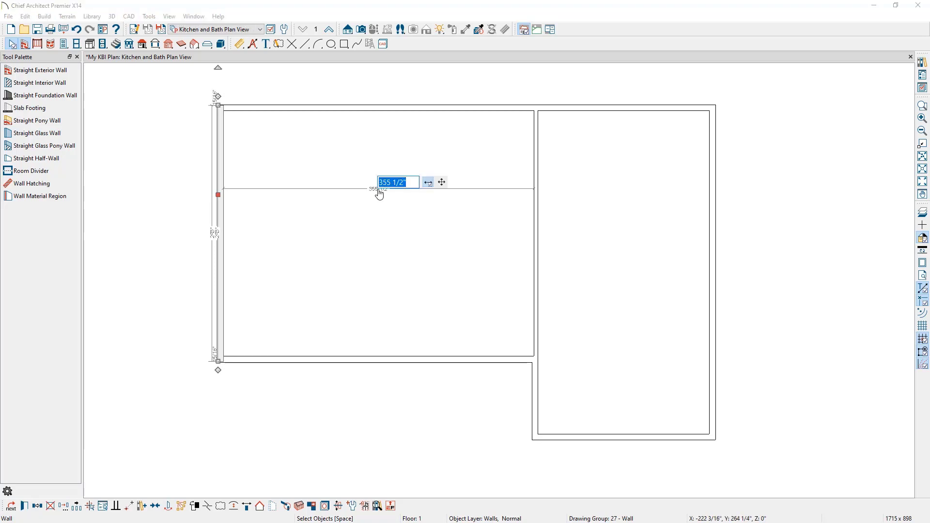
{"action": "type", "text": "363"}
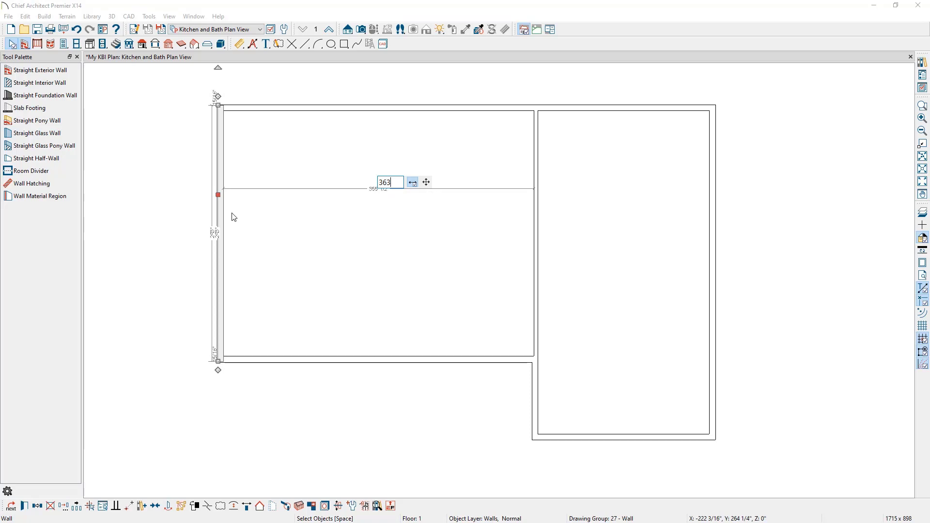
{"action": "key", "text": "Return"}
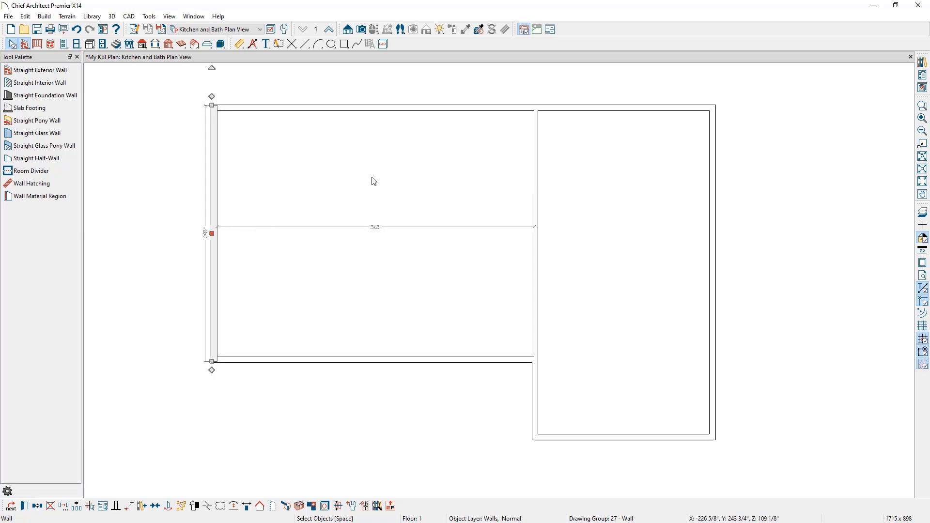
Move the top exterior wall so the left room's interior depth is 313", and deselect the wall.
{"action": "left_click", "coordinate": [370, 108]}
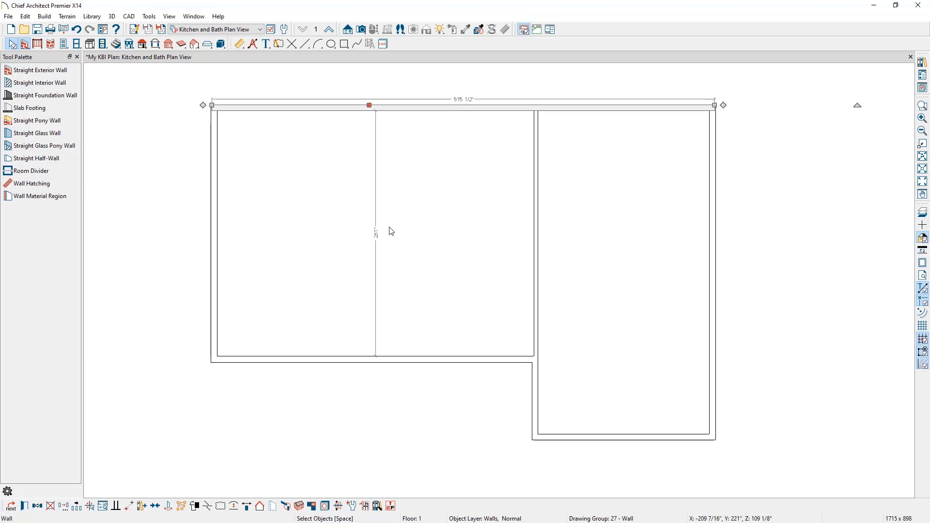
{"action": "left_click", "coordinate": [380, 236]}
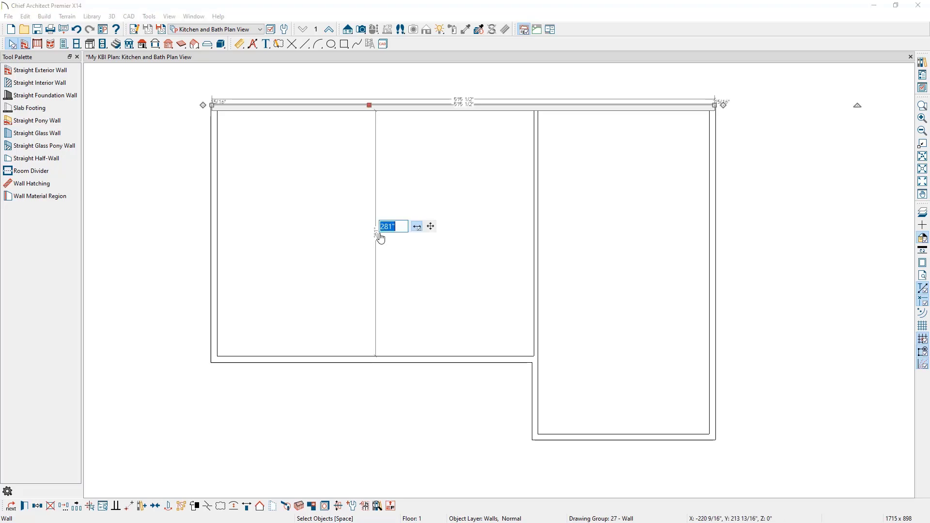
{"action": "type", "text": "313"}
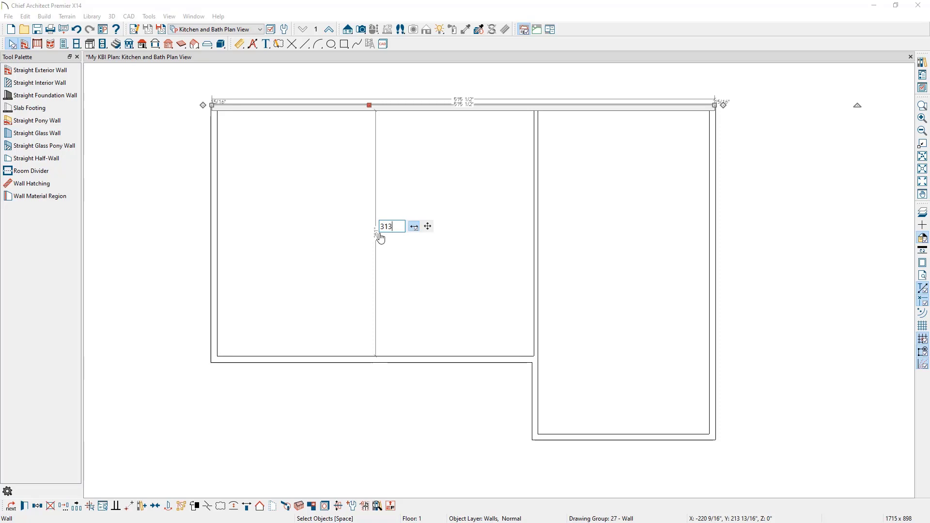
{"action": "key", "text": "Return"}
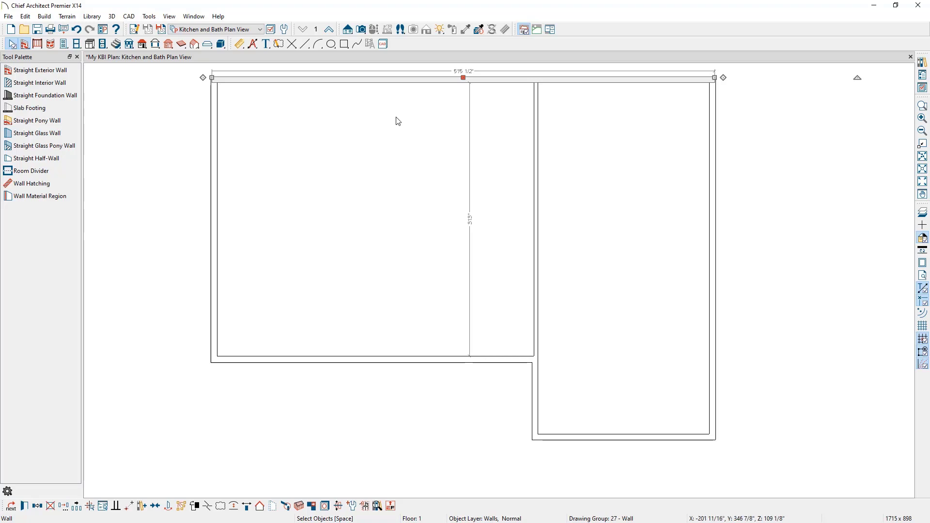
{"action": "key", "text": "Escape"}
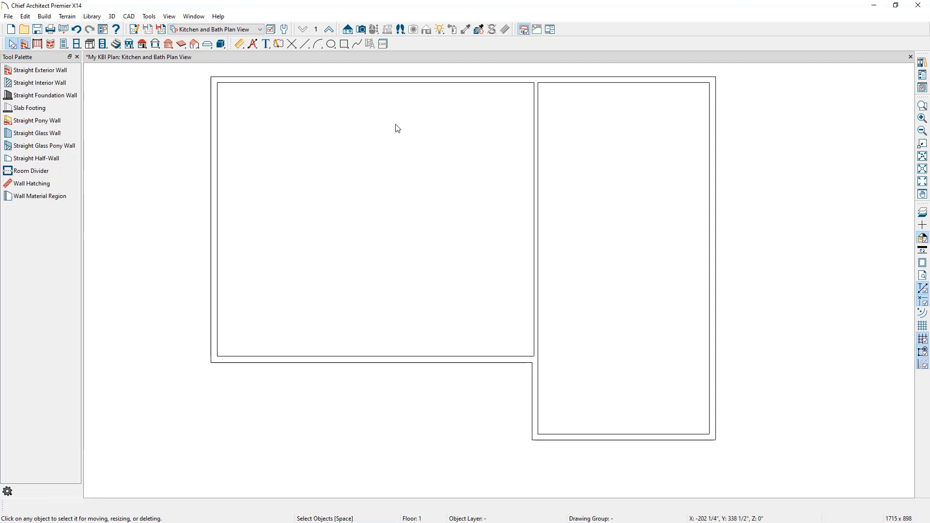
Open the left room's specification and set its room type to Kitchen.
{"action": "left_click", "coordinate": [398, 128]}
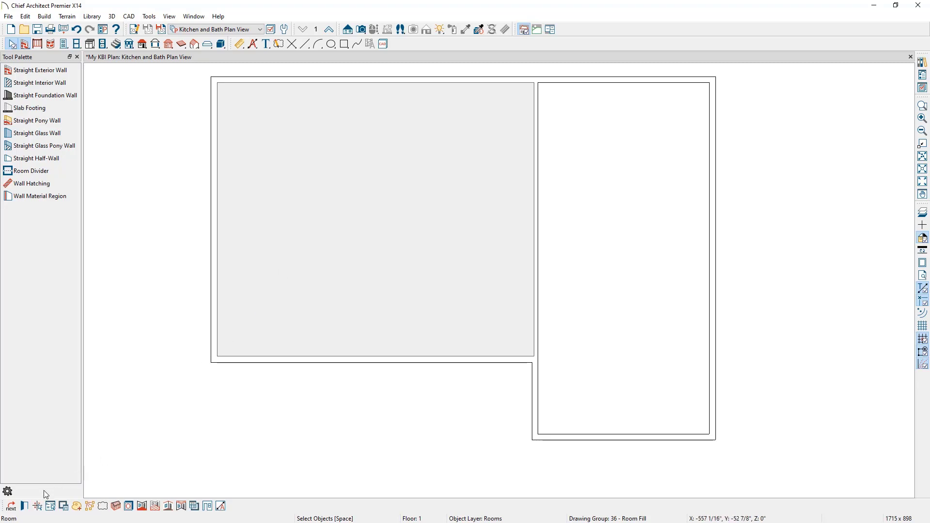
{"action": "left_click", "coordinate": [26, 507]}
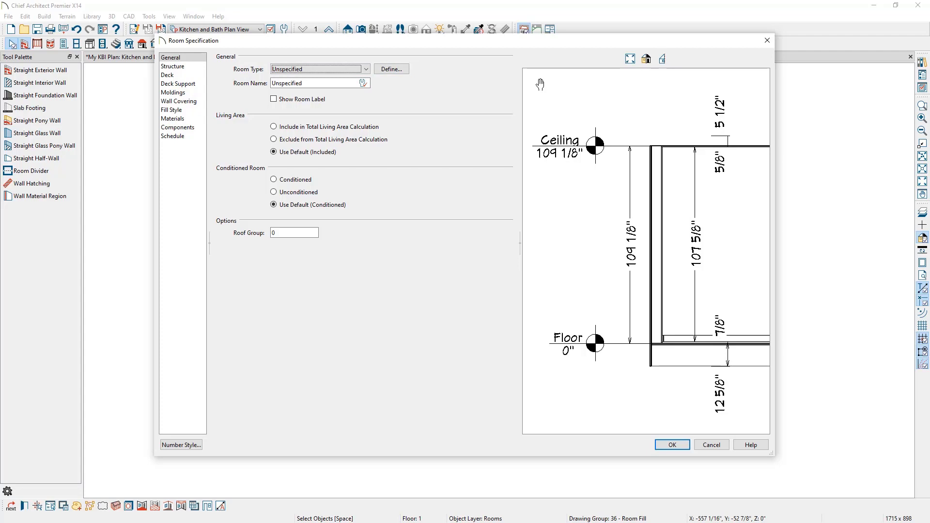
{"action": "left_click", "coordinate": [330, 73]}
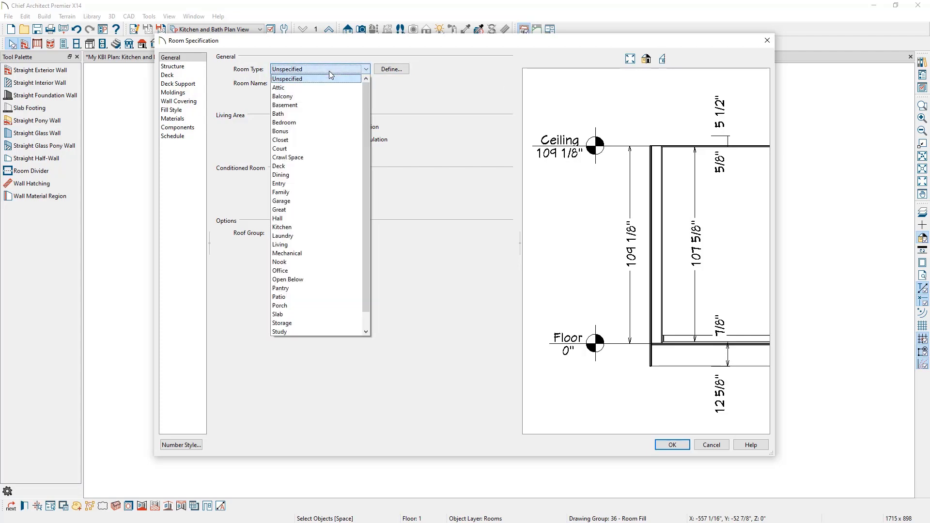
{"action": "left_click", "coordinate": [335, 228]}
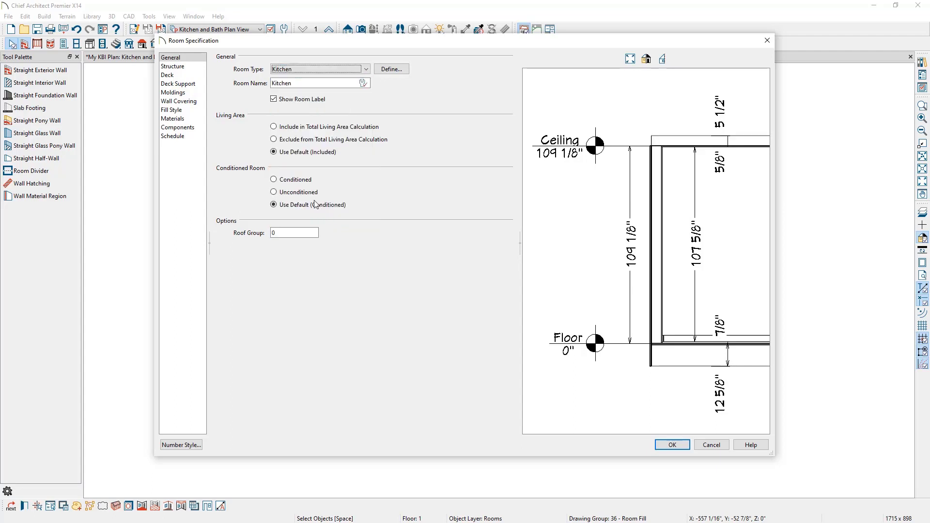
Check the kitchen's rough and finished ceiling heights, and override its default base molding with a height of 7 1/4".
{"action": "left_click", "coordinate": [199, 66]}
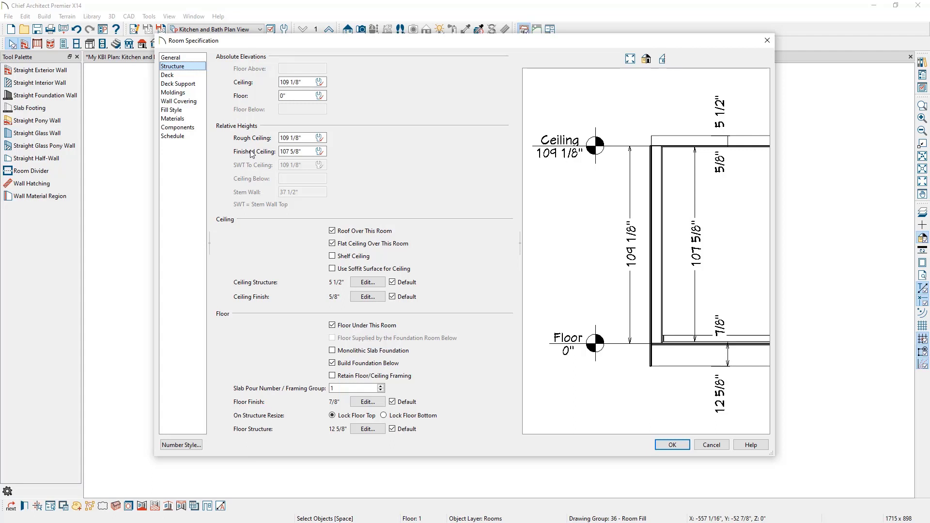
{"action": "left_click", "coordinate": [297, 151]}
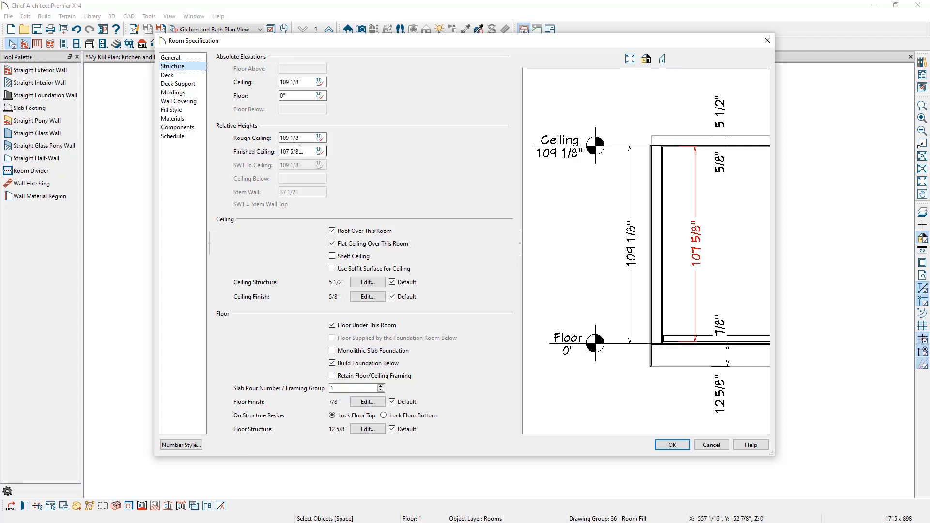
{"action": "left_click", "coordinate": [305, 137]}
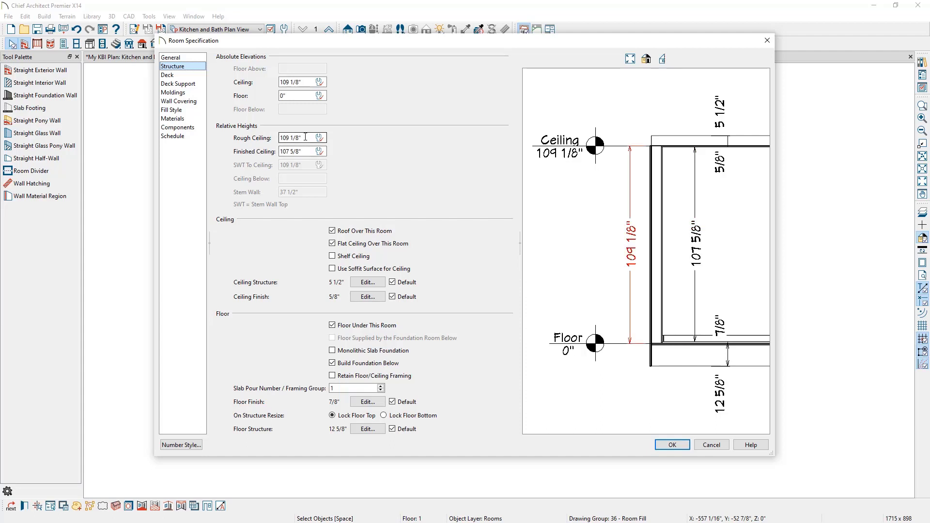
{"action": "left_click", "coordinate": [308, 151]}
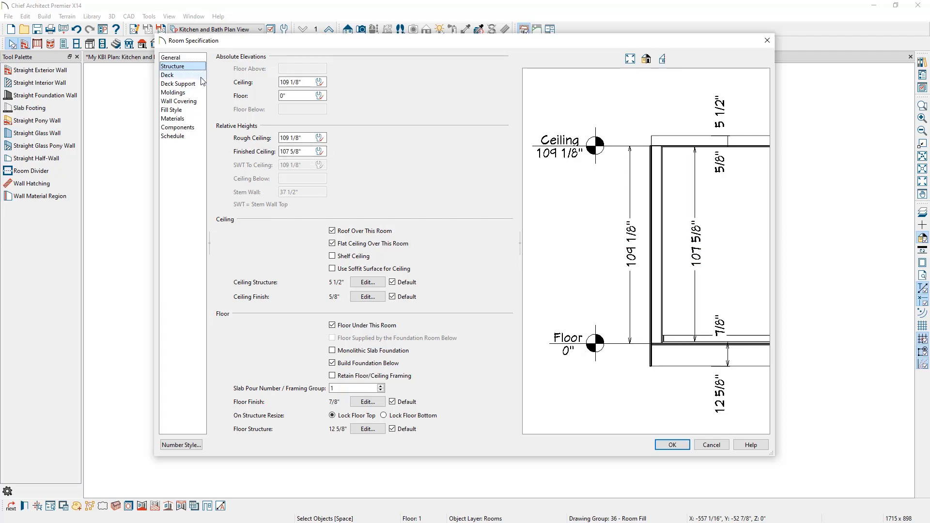
{"action": "left_click", "coordinate": [198, 93]}
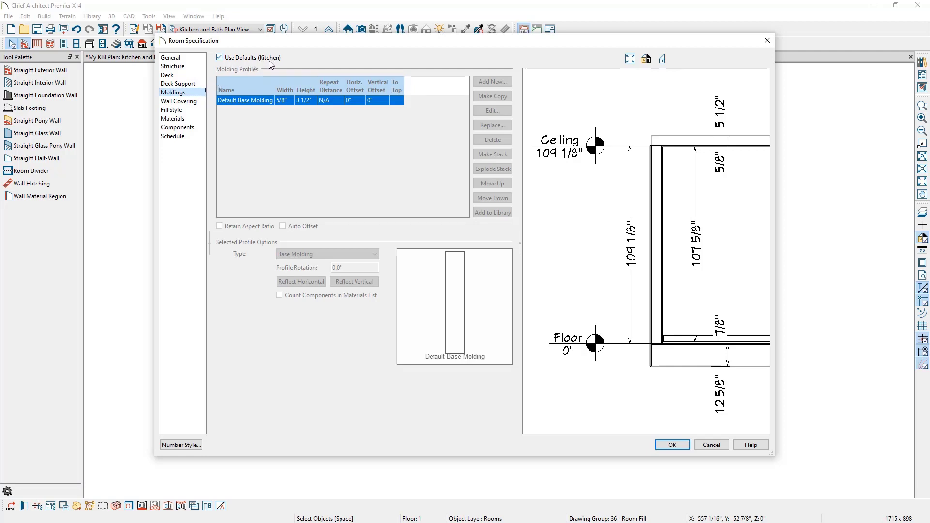
{"action": "left_click", "coordinate": [238, 60]}
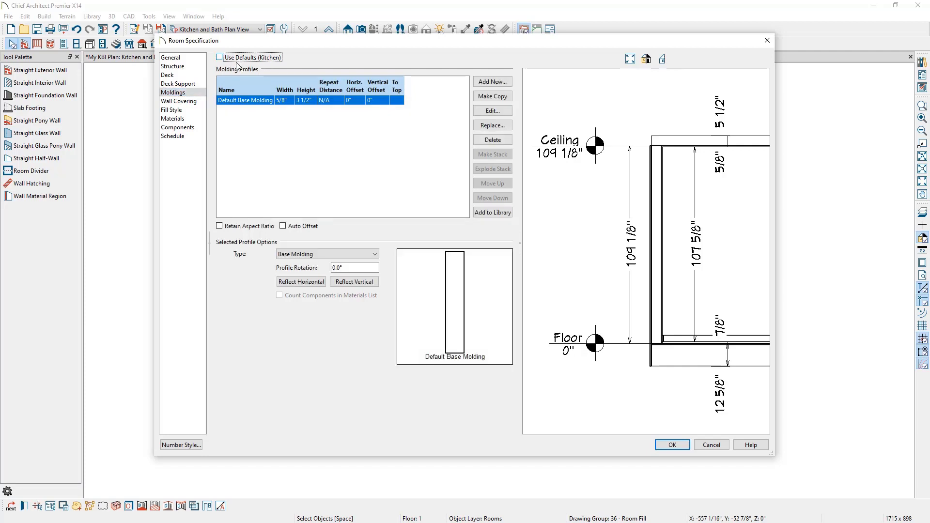
{"action": "left_click", "coordinate": [300, 101]}
{"action": "type", "text": "7.25"}
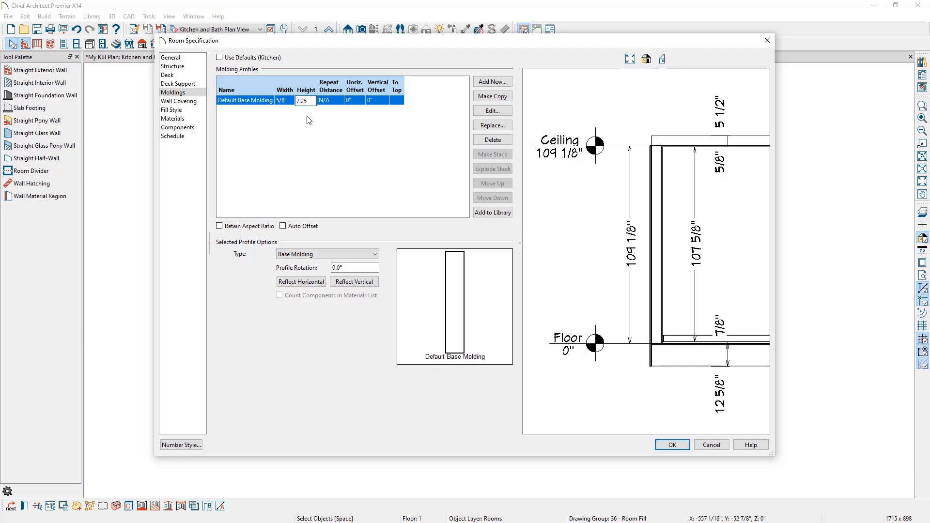
{"action": "key", "text": "Tab"}
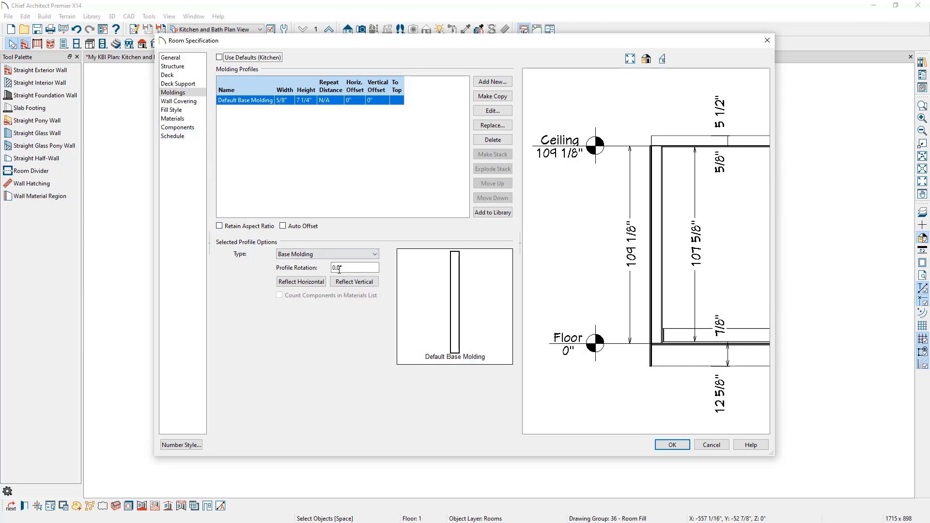
{"action": "left_click", "coordinate": [672, 444]}
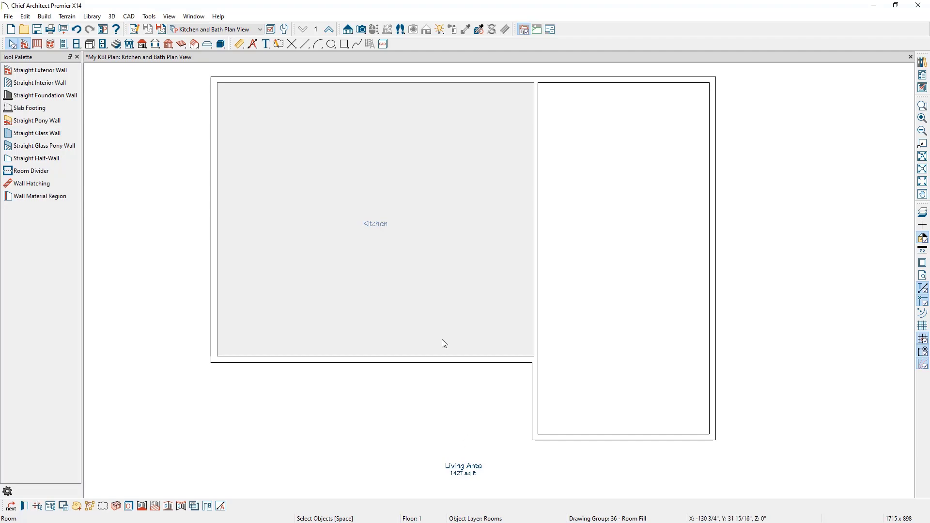
Create a perspective floor overview of the plan and orbit it to look into the kitchen at its back exterior wall.
{"action": "left_click", "coordinate": [364, 30]}
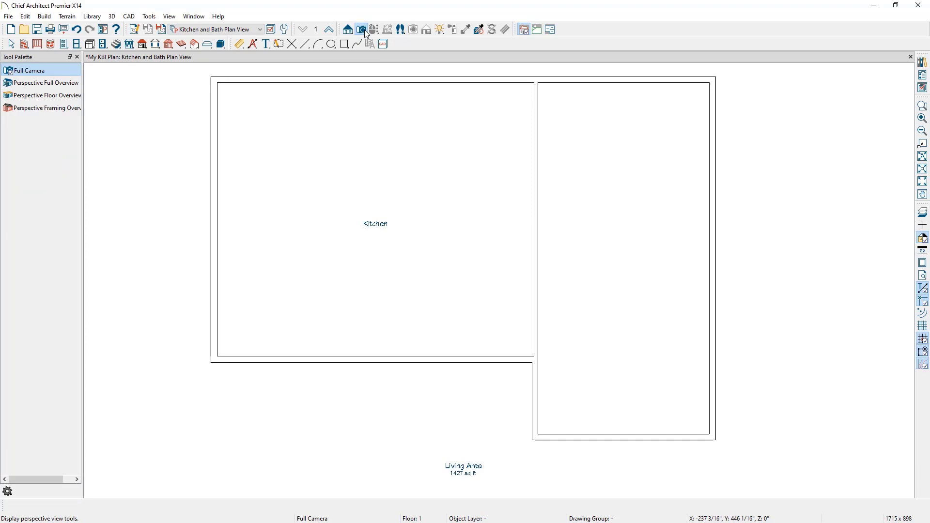
{"action": "left_click", "coordinate": [67, 100]}
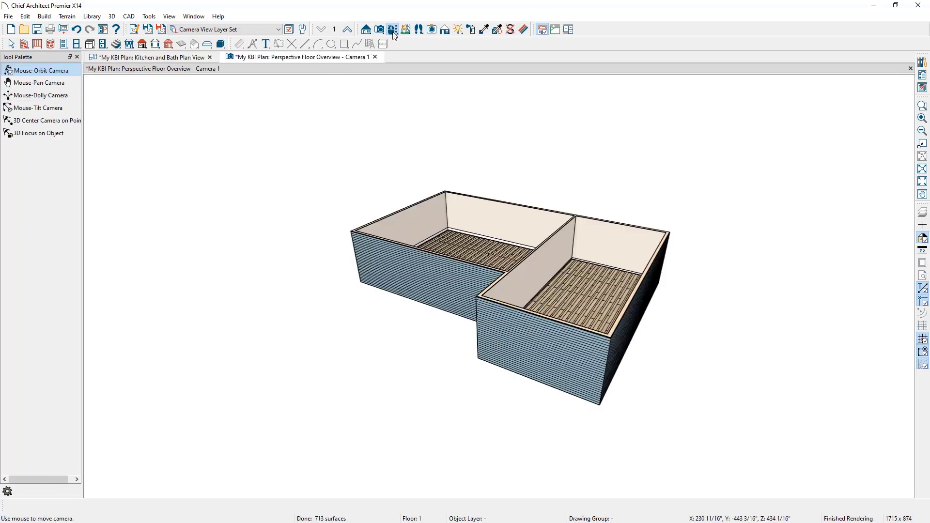
{"action": "left_click_drag", "start_coordinate": [321, 188], "coordinate": [505, 277]}
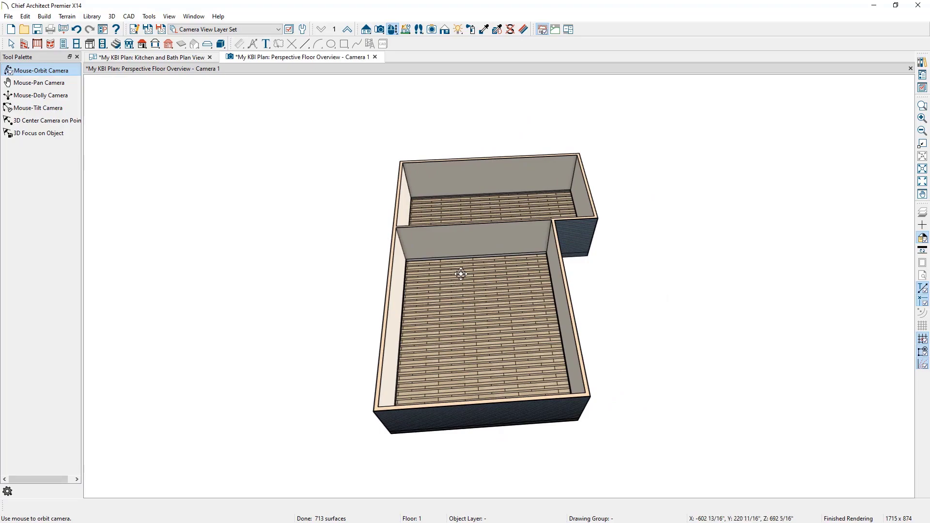
{"action": "scroll", "coordinate": [465, 288], "scroll_direction": "up", "scroll_amount": 5}
{"action": "scroll", "coordinate": [465, 288], "scroll_direction": "down", "scroll_amount": 4}
{"action": "scroll", "coordinate": [465, 288], "scroll_direction": "up", "scroll_amount": 3}
{"action": "middle_click_drag", "start_coordinate": [510, 274], "coordinate": [507, 234]}
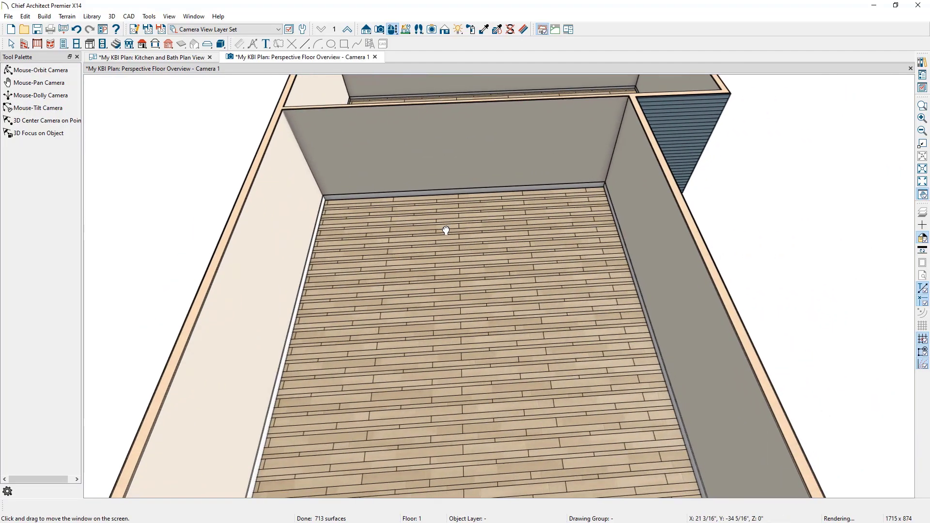
{"action": "mouse_move", "coordinate": [507, 234]}
{"action": "left_mouse_down"}
{"action": "mouse_move", "coordinate": [490, 252]}
{"action": "mouse_move", "coordinate": [349, 245]}
{"action": "mouse_move", "coordinate": [332, 232]}
{"action": "mouse_move", "coordinate": [489, 208]}
{"action": "mouse_move", "coordinate": [582, 332]}
{"action": "mouse_move", "coordinate": [448, 258]}
{"action": "mouse_move", "coordinate": [443, 245]}
{"action": "mouse_move", "coordinate": [506, 239]}
{"action": "left_mouse_up"}
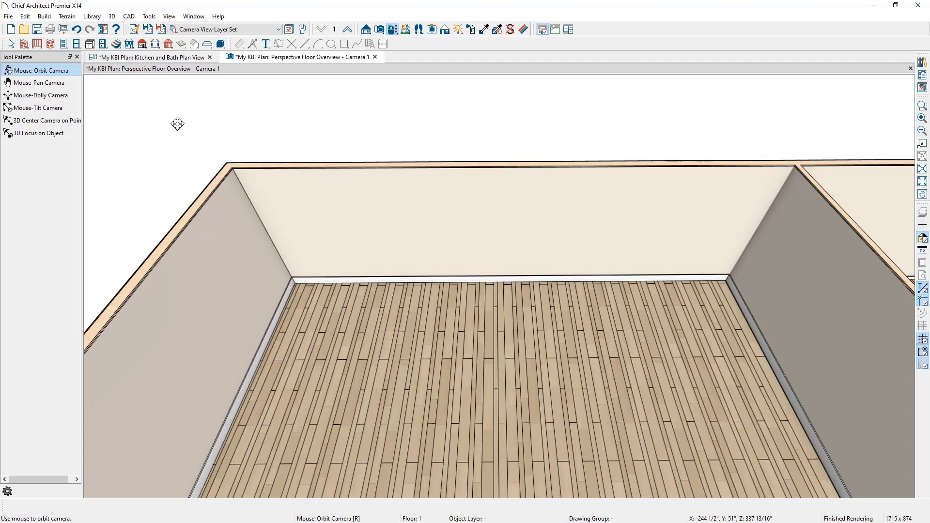
Place a hinged door near the left corner of the kitchen's back wall and widen it to a 72" double door.
{"action": "left_click", "coordinate": [64, 44]}
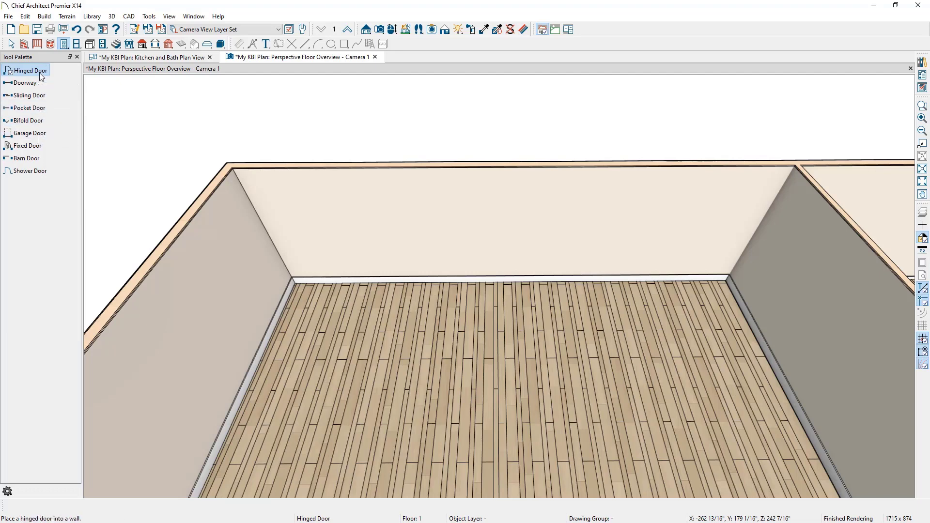
{"action": "left_click", "coordinate": [349, 237]}
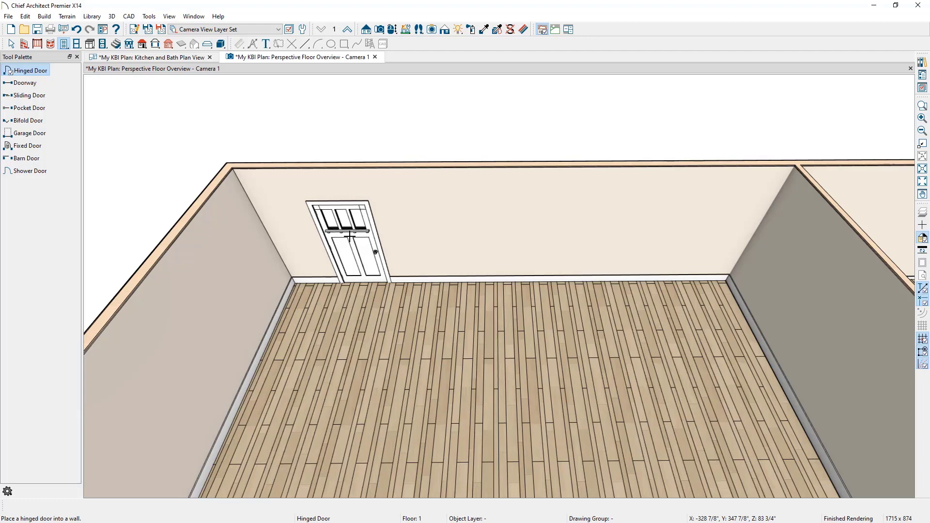
{"action": "left_click", "coordinate": [349, 236]}
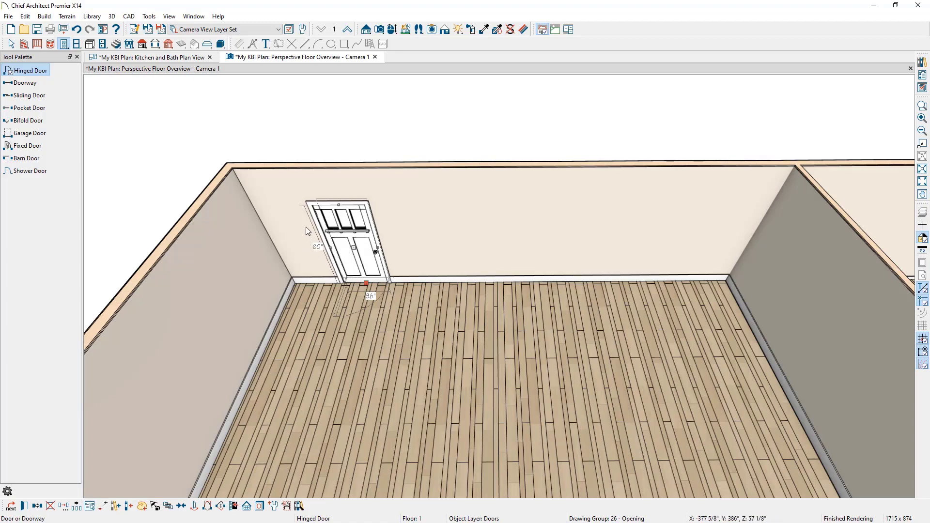
{"action": "scroll", "coordinate": [316, 254], "scroll_direction": "up", "scroll_amount": 3}
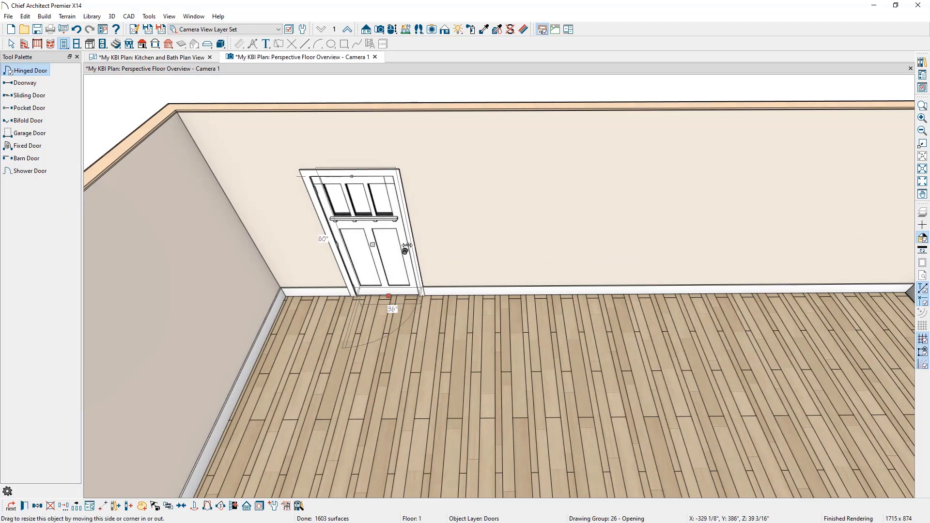
{"action": "left_click_drag", "start_coordinate": [408, 246], "coordinate": [478, 245]}
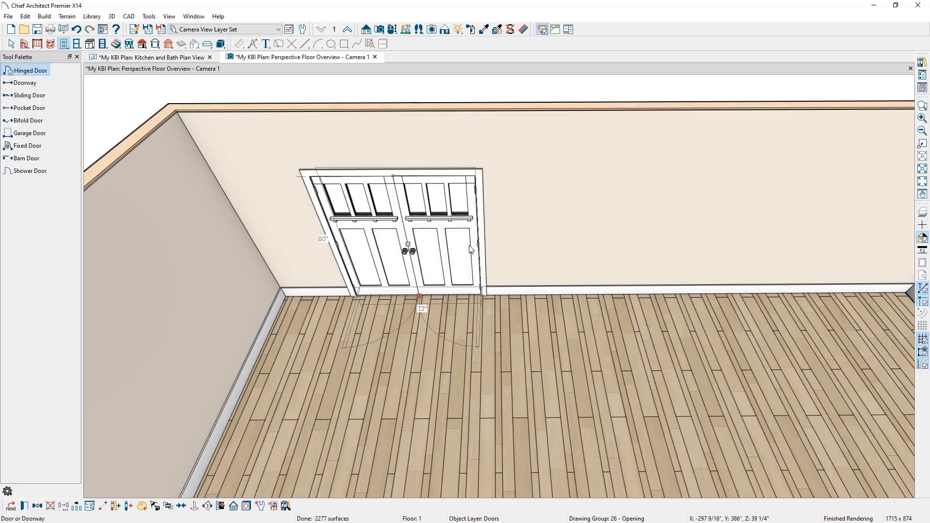
Change the double door's style to Glass Panel and review its casing, lintel and lites settings.
{"action": "double_click", "coordinate": [470, 249]}
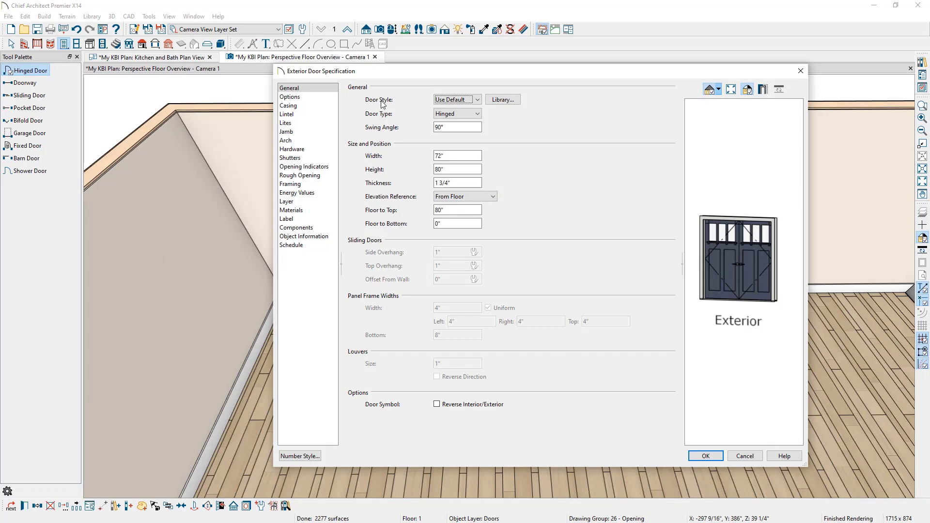
{"action": "left_click", "coordinate": [454, 102]}
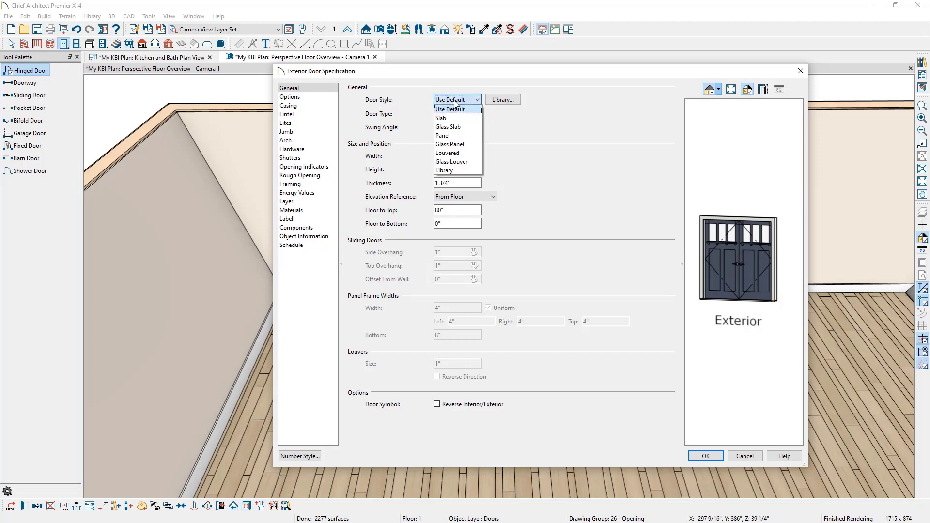
{"action": "left_click", "coordinate": [464, 144]}
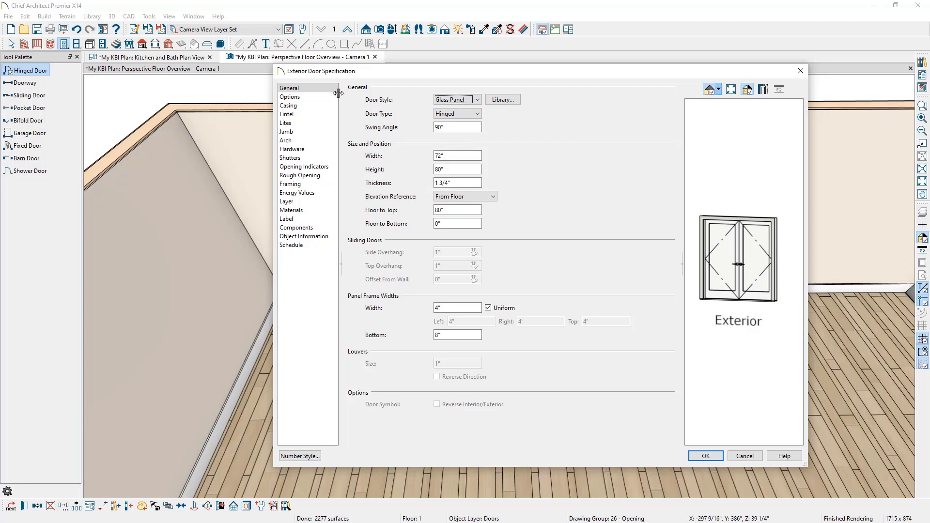
{"action": "left_click", "coordinate": [324, 107]}
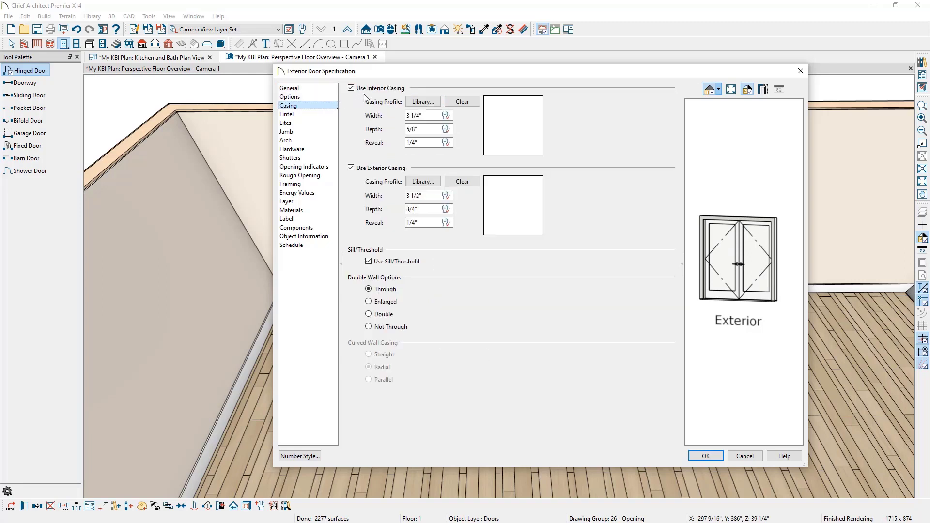
{"action": "left_click", "coordinate": [334, 115]}
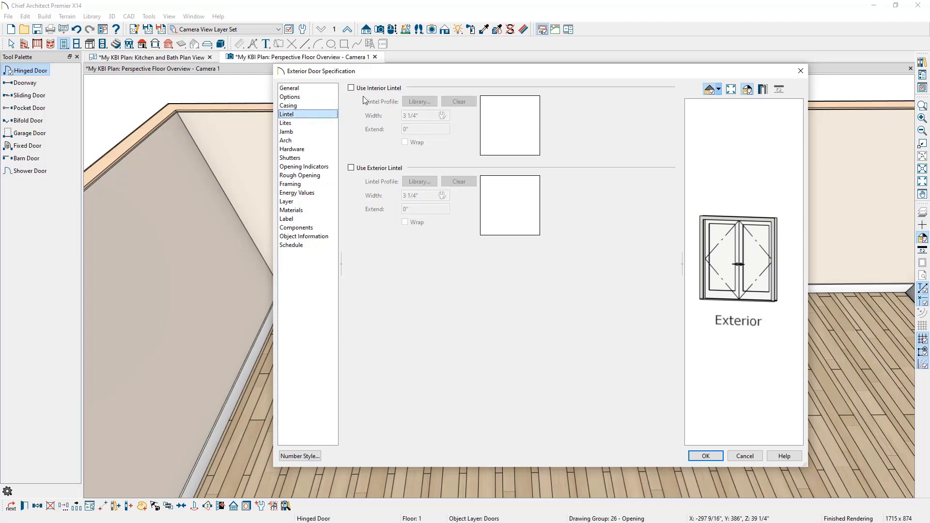
{"action": "left_click", "coordinate": [328, 123]}
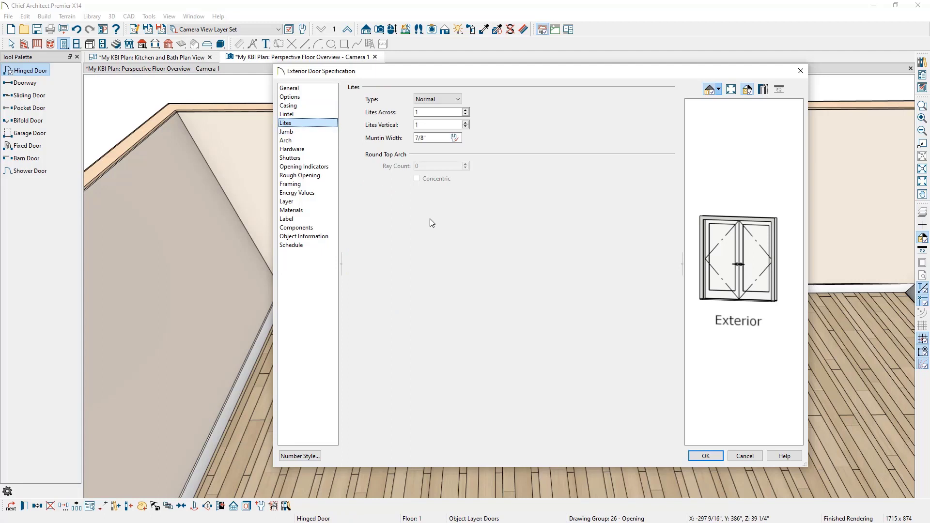
{"action": "left_click", "coordinate": [707, 456]}
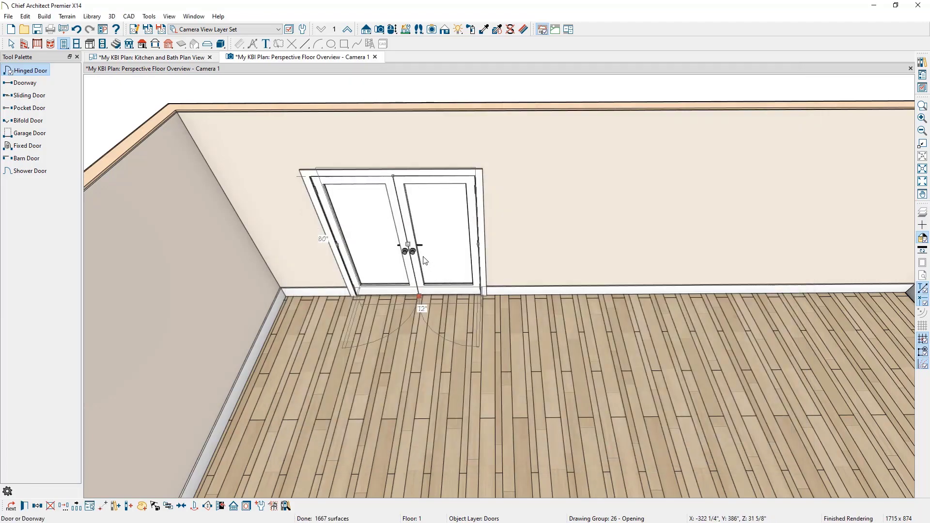
In the floor plan view, position the double door 37" from the kitchen's left wall and deselect it.
{"action": "left_click", "coordinate": [181, 58]}
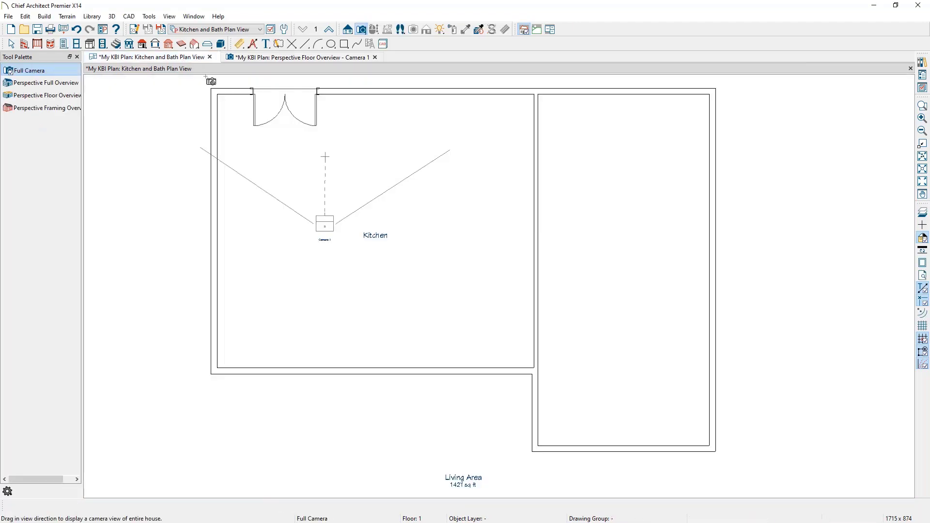
{"action": "scroll", "coordinate": [239, 91], "scroll_direction": "up", "scroll_amount": 3}
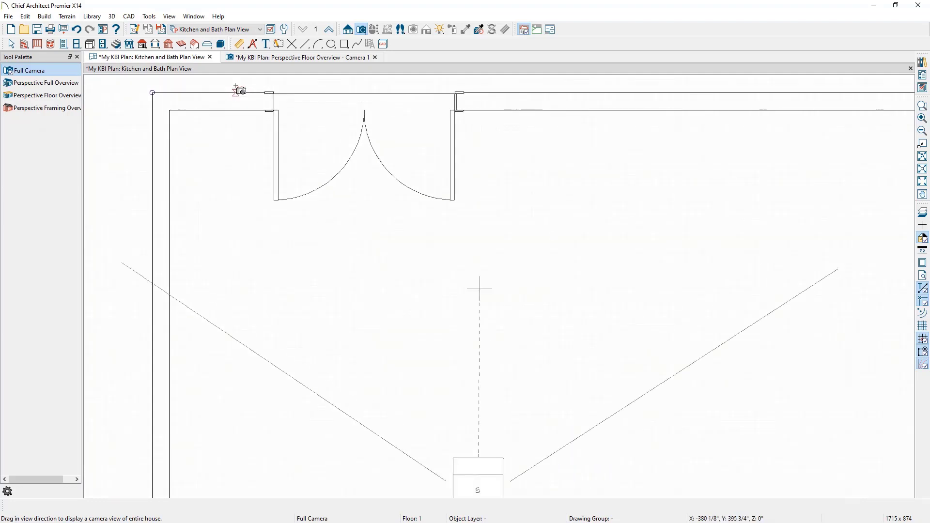
{"action": "scroll", "coordinate": [240, 91], "scroll_direction": "up", "scroll_amount": 2}
{"action": "key", "text": "space"}
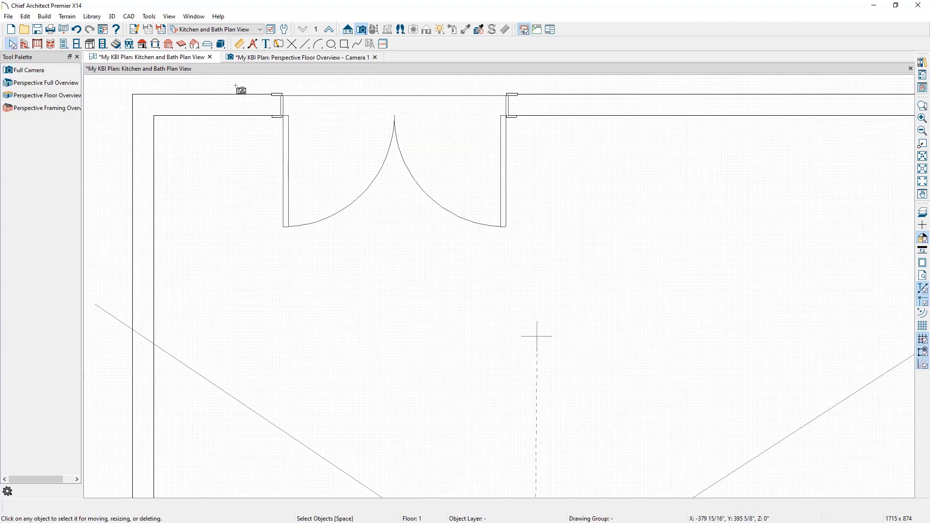
{"action": "left_click", "coordinate": [315, 110]}
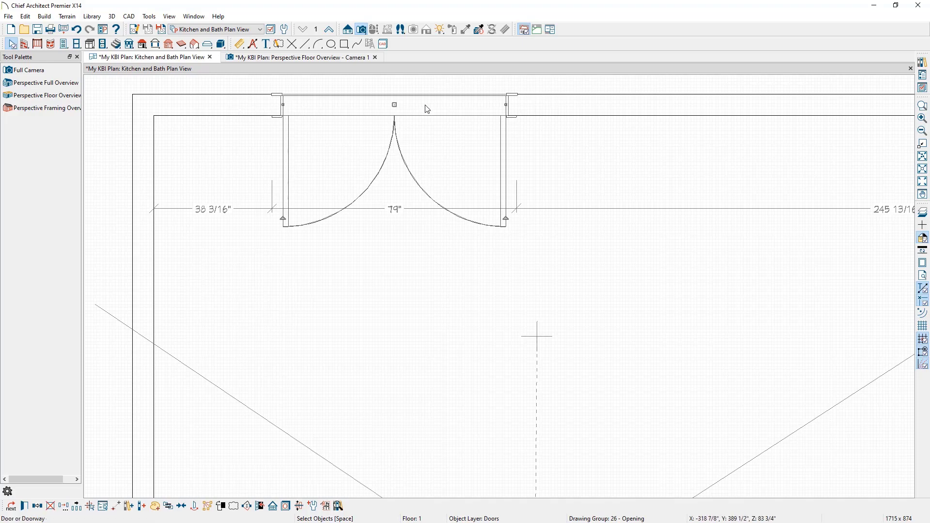
{"action": "left_click", "coordinate": [225, 212]}
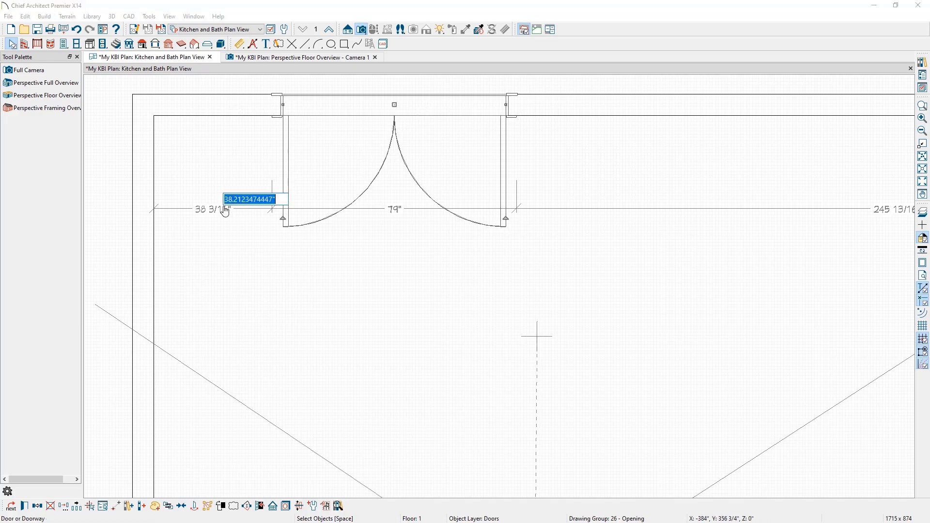
{"action": "type", "text": "37"}
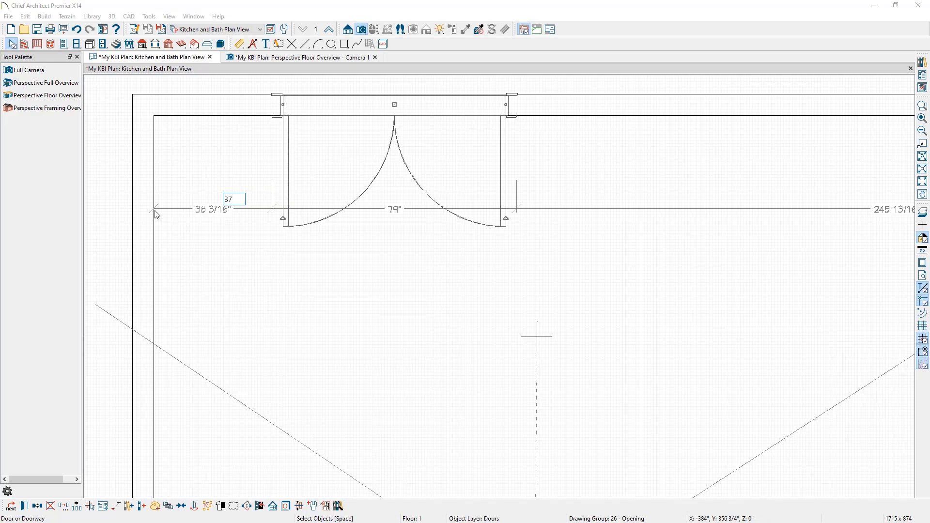
{"action": "key", "text": "Return"}
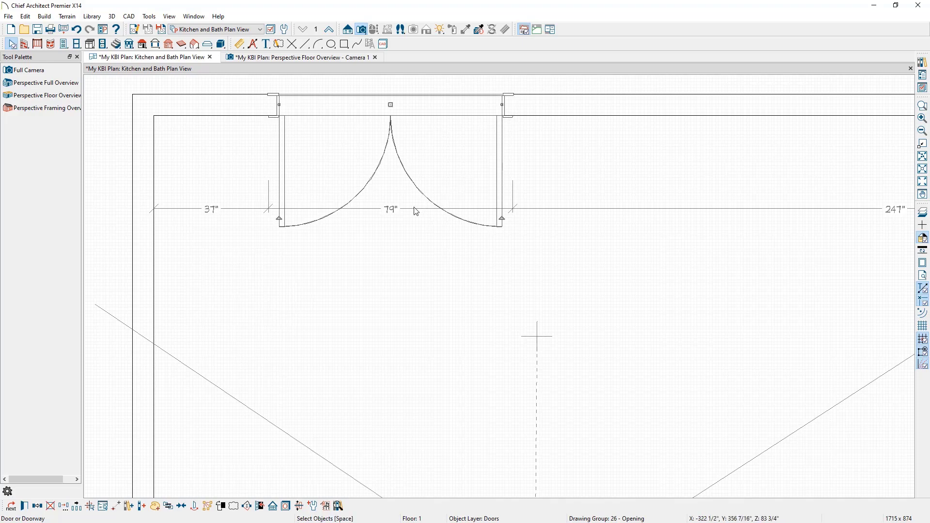
{"action": "scroll", "coordinate": [416, 211], "scroll_direction": "down", "scroll_amount": 4}
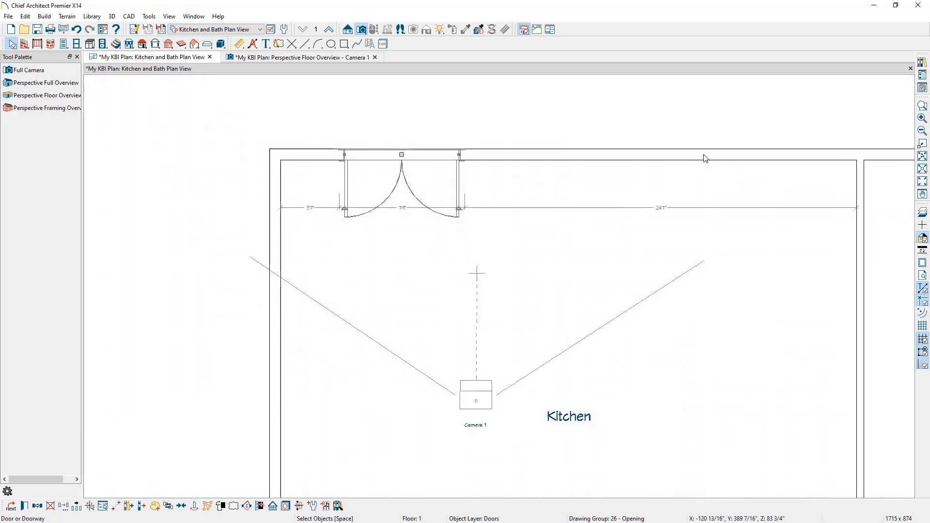
{"action": "left_click", "coordinate": [719, 119]}
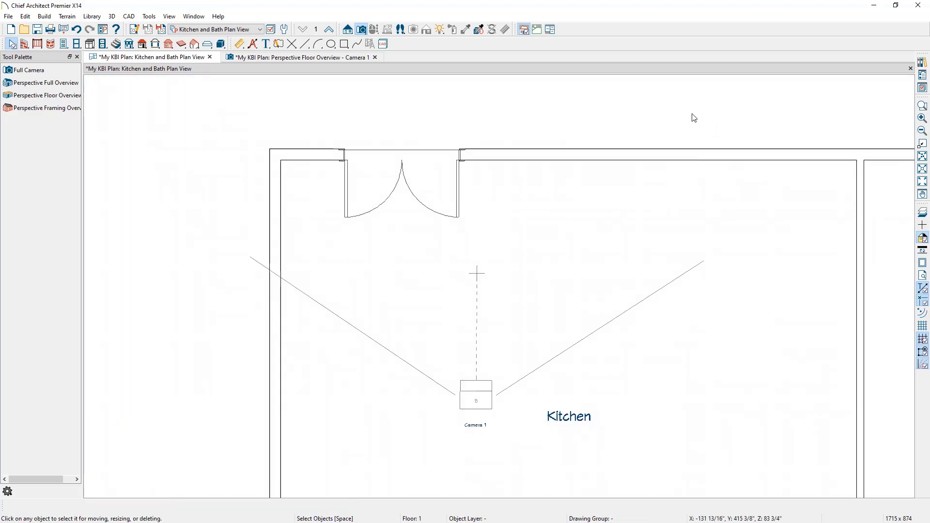
Place a window in the kitchen's back wall near its right corner and size it 72" wide by 42" high.
{"action": "left_click", "coordinate": [79, 44]}
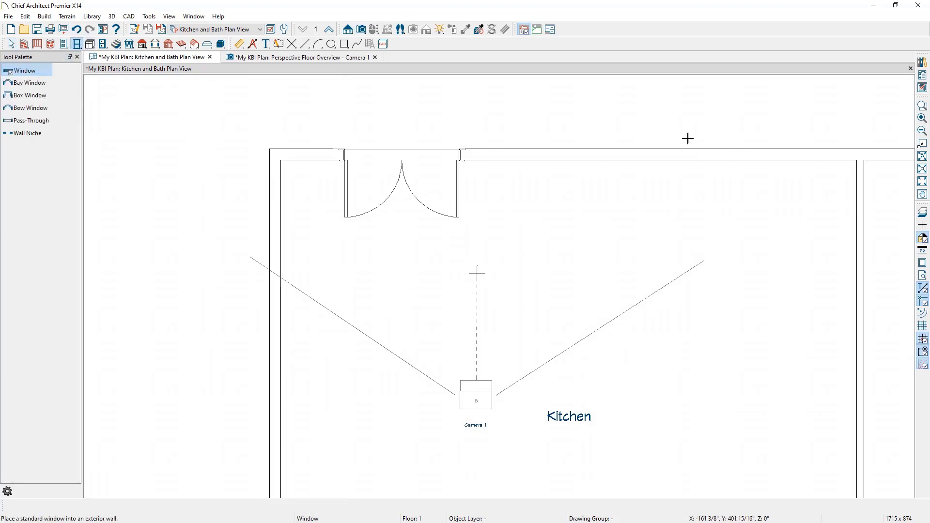
{"action": "left_click", "coordinate": [716, 153]}
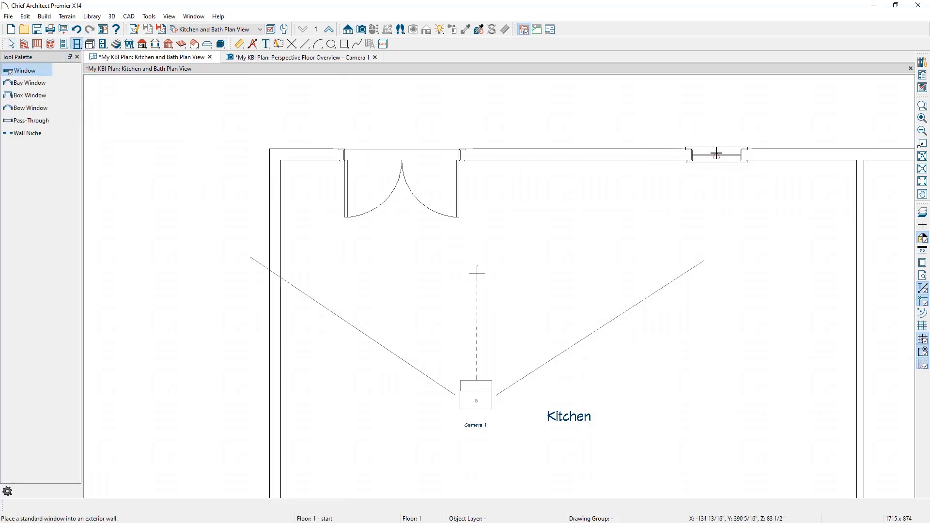
{"action": "double_click", "coordinate": [716, 153]}
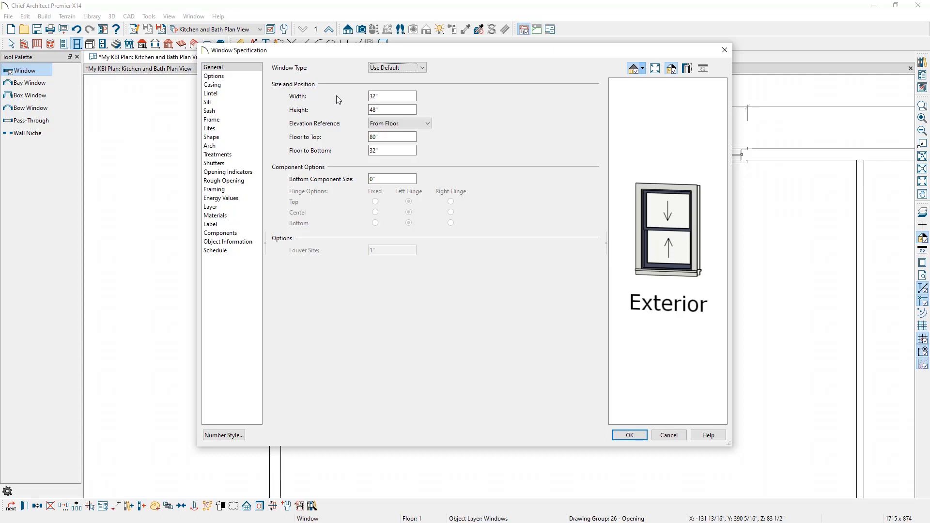
{"action": "left_click_drag", "start_coordinate": [383, 96], "coordinate": [367, 96]}
{"action": "key", "text": "Tab"}
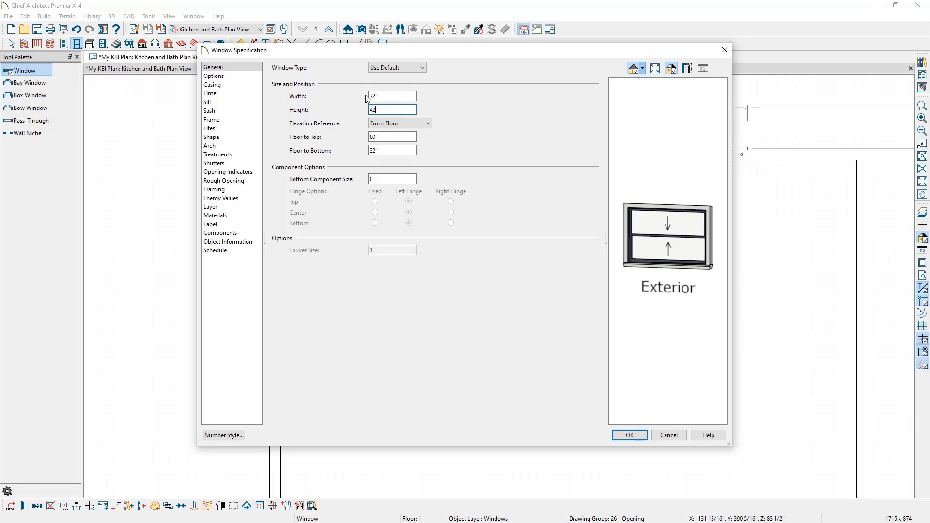
{"action": "type", "text": "42"}
{"action": "key", "text": "Tab"}
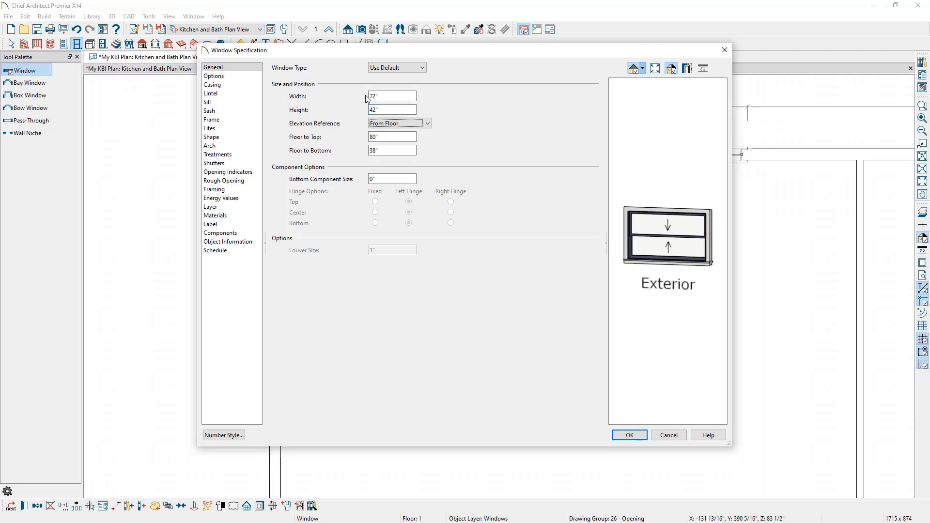
Set the window's floor-to-bottom height to 44" and its type to Triple Casement, review its casing, and accept the specification.
{"action": "key", "text": "Tab"}
{"action": "type", "text": "44"}
{"action": "key", "text": "Tab"}
{"action": "left_click", "coordinate": [371, 68]}
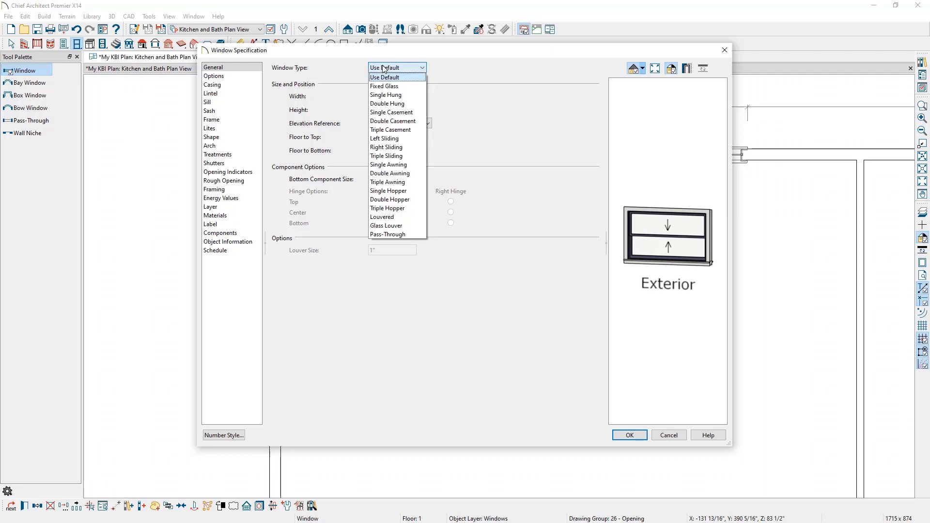
{"action": "left_click", "coordinate": [401, 129]}
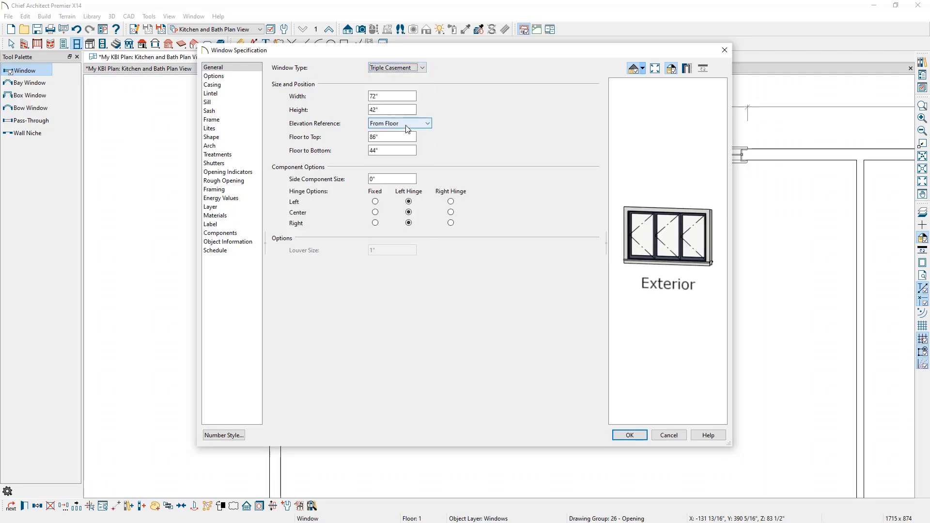
{"action": "left_click", "coordinate": [248, 89]}
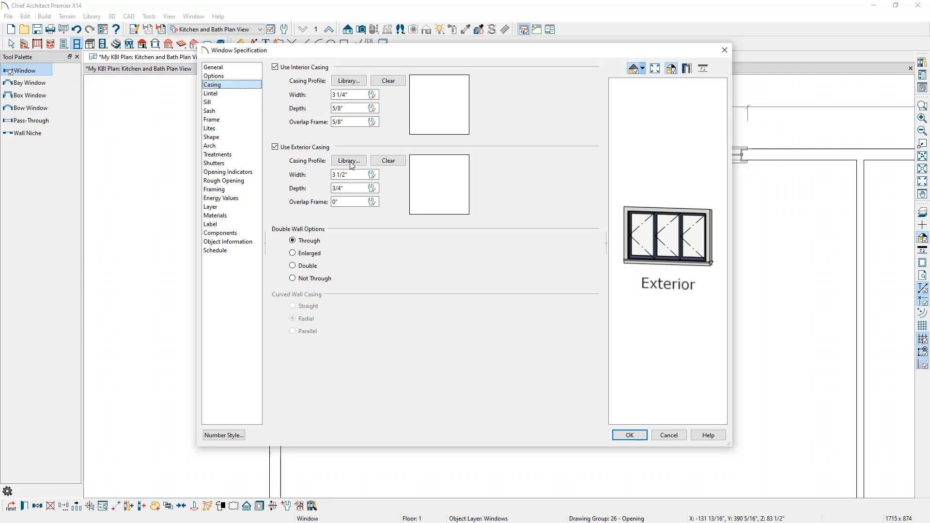
{"action": "left_click", "coordinate": [642, 437]}
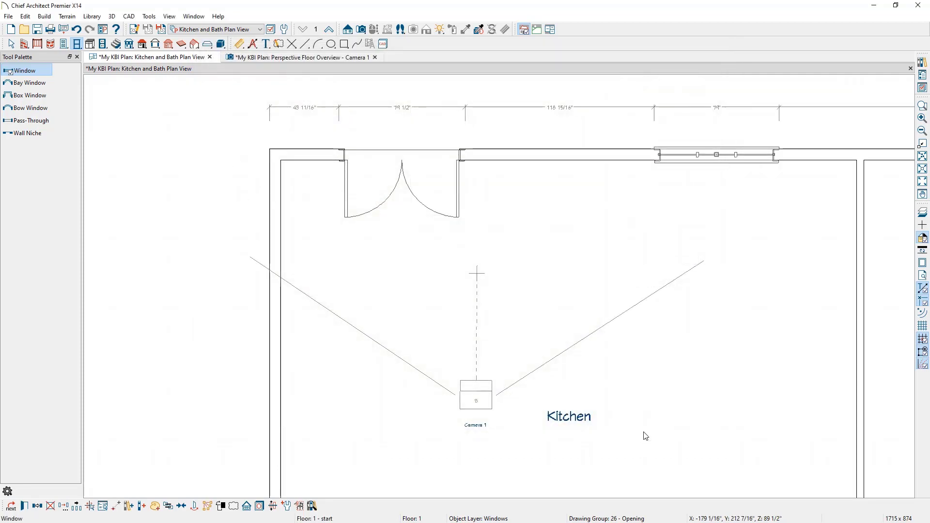
Position the window 57 3/8" from the kitchen's right wall.
{"action": "key", "text": "Escape"}
{"action": "left_click", "coordinate": [750, 165]}
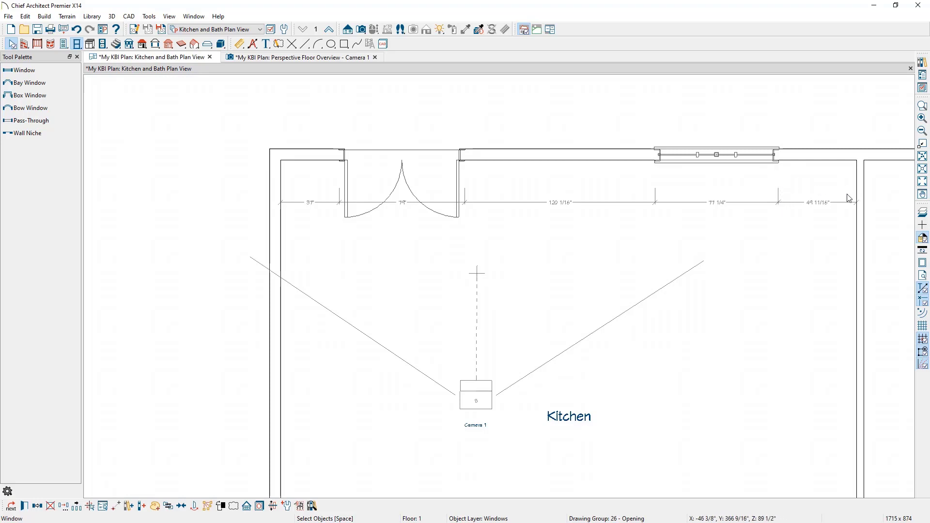
{"action": "left_click", "coordinate": [815, 205]}
{"action": "type", "text": "57"}
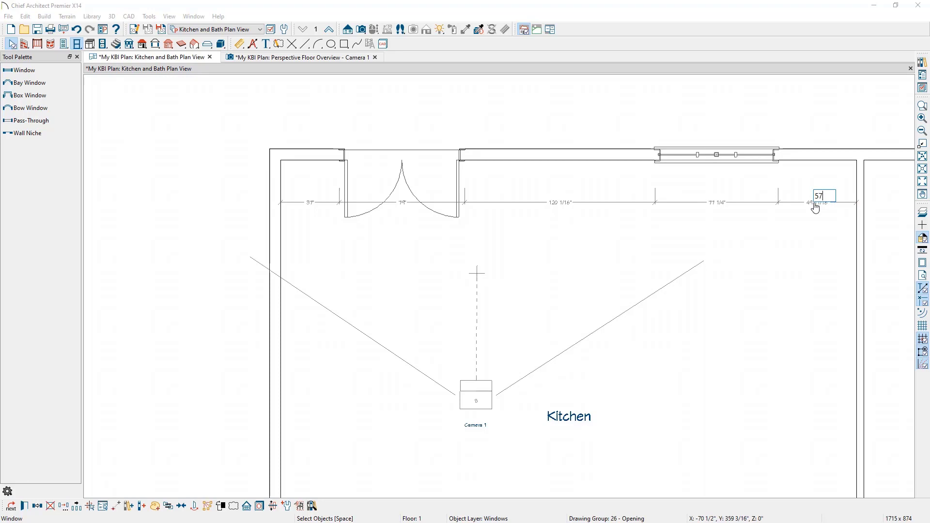
{"action": "type", "text": " 3/8"}
{"action": "key", "text": "Return"}
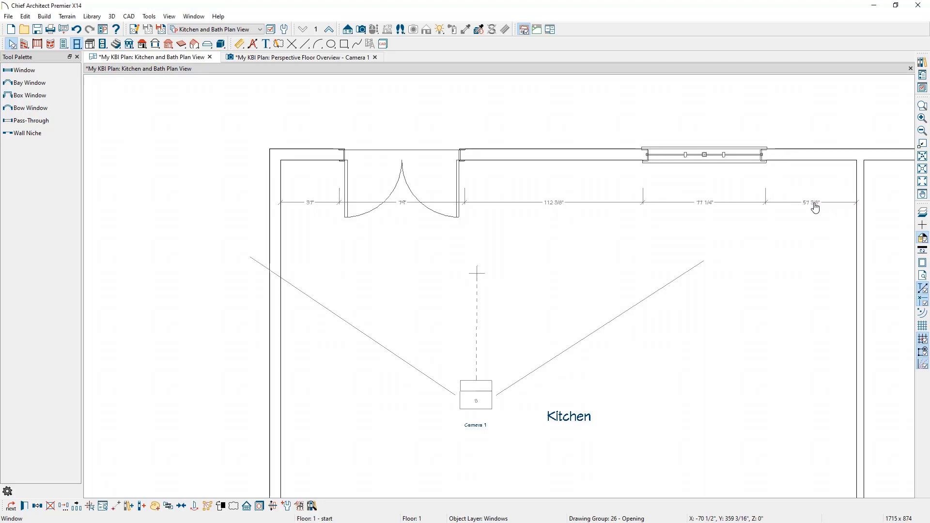
Place a doorway in the kitchen's right wall near the front corner and select it.
{"action": "middle_click_drag", "start_coordinate": [822, 297], "coordinate": [703, 103]}
{"action": "scroll", "coordinate": [686, 240], "scroll_direction": "down", "scroll_amount": 2}
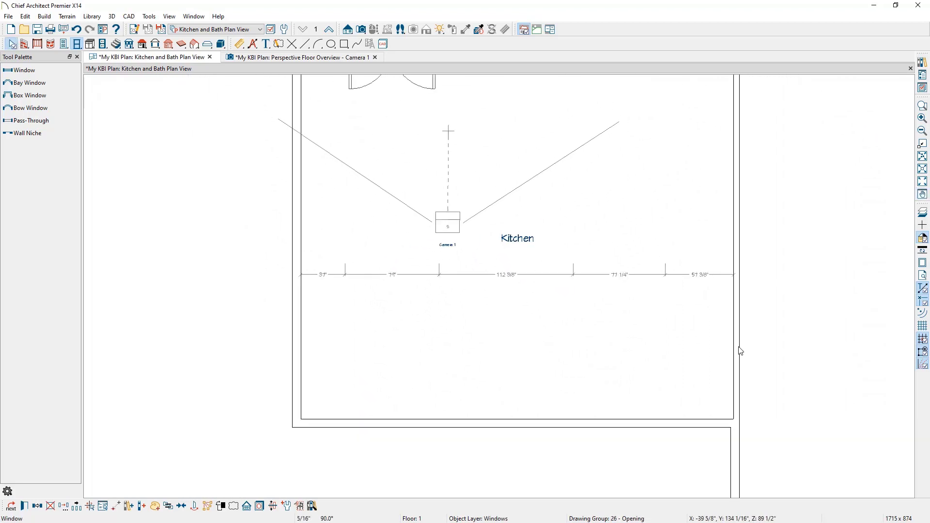
{"action": "left_click", "coordinate": [60, 45]}
{"action": "left_click", "coordinate": [28, 83]}
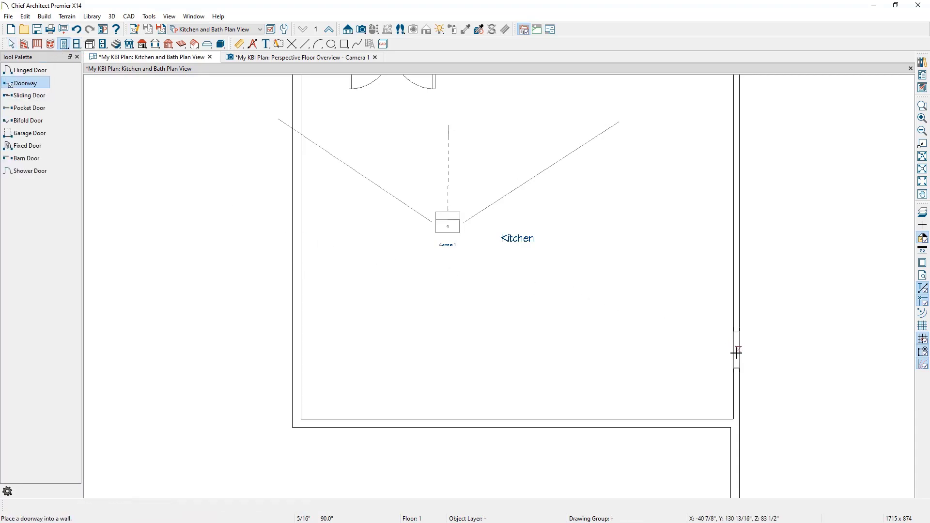
{"action": "scroll", "coordinate": [735, 356], "scroll_direction": "up", "scroll_amount": 3}
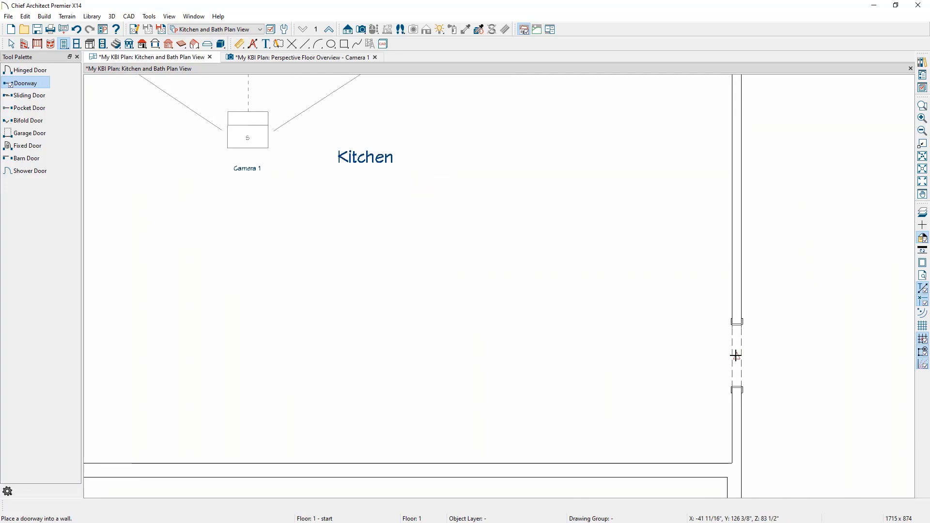
{"action": "left_click", "coordinate": [735, 355]}
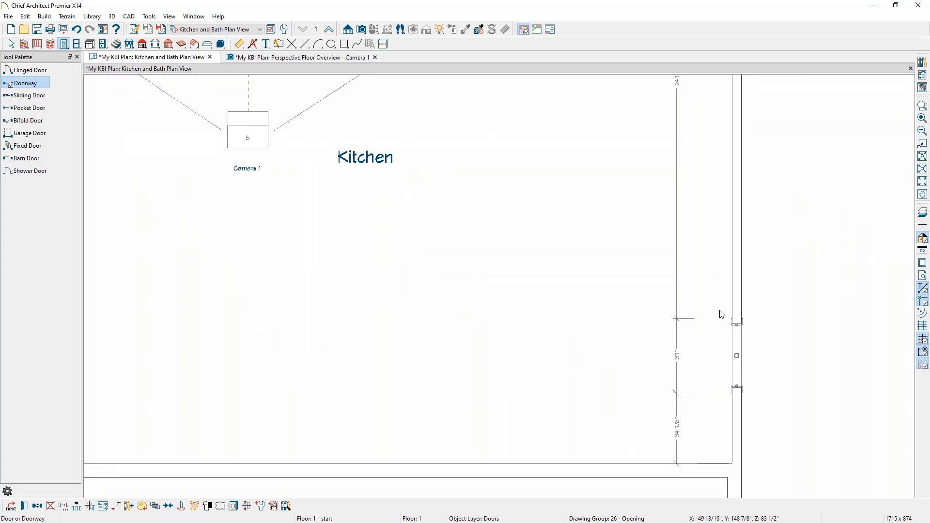
Set the doorway's width to 42".
{"action": "left_click", "coordinate": [24, 506]}
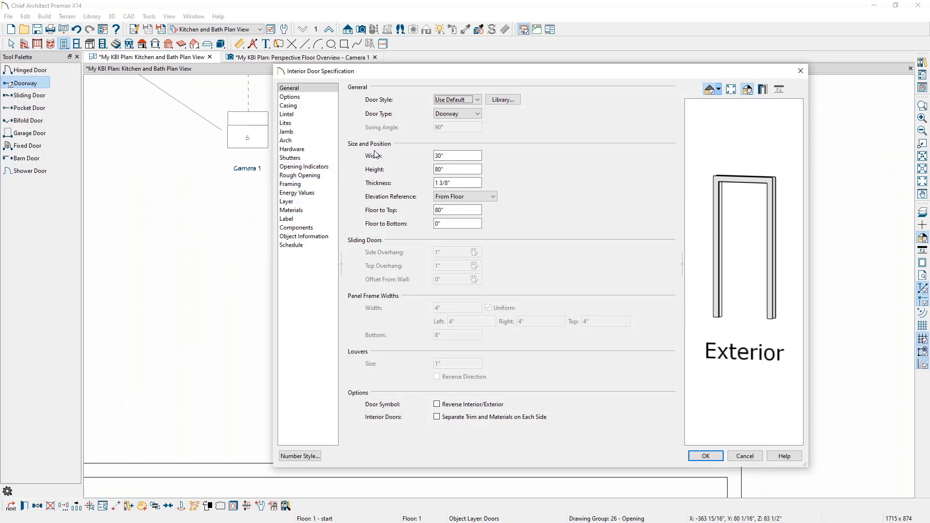
{"action": "left_click_drag", "start_coordinate": [452, 156], "coordinate": [404, 153]}
{"action": "type", "text": "48"}
{"action": "key", "text": "Return"}
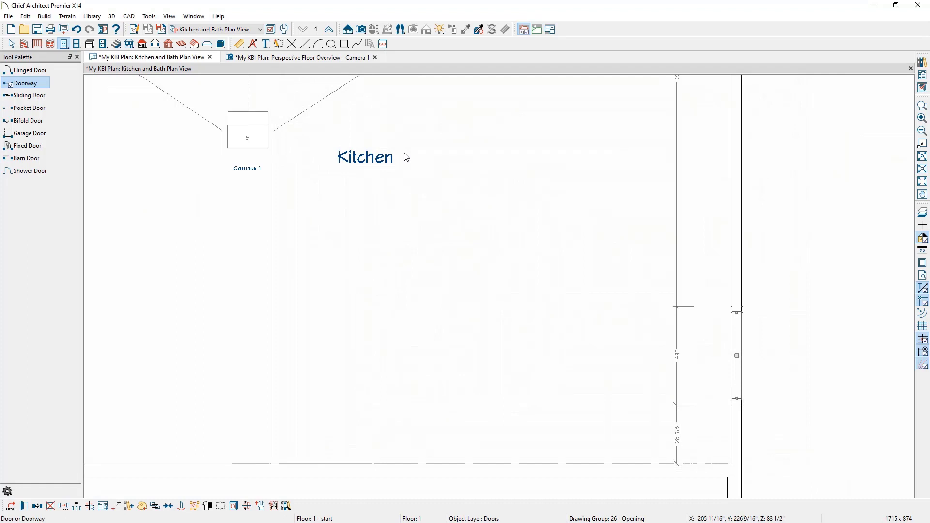
Position the doorway 30" from the kitchen's front wall and deselect it.
{"action": "left_click", "coordinate": [682, 443]}
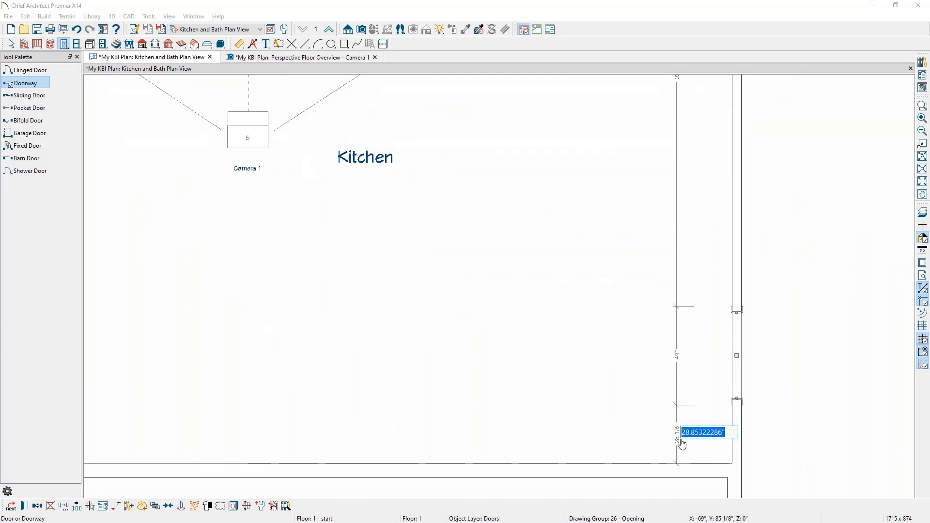
{"action": "type", "text": "30"}
{"action": "key", "text": "Return"}
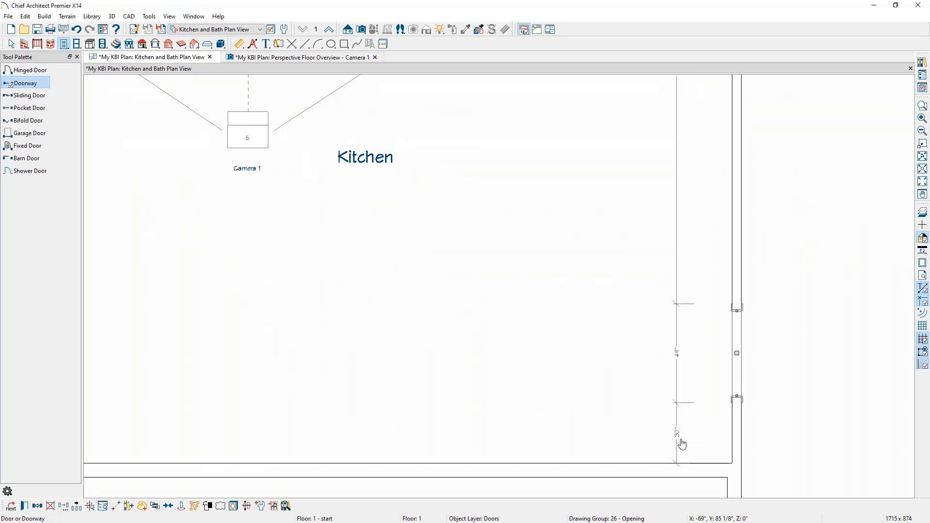
{"action": "key", "text": "Escape"}
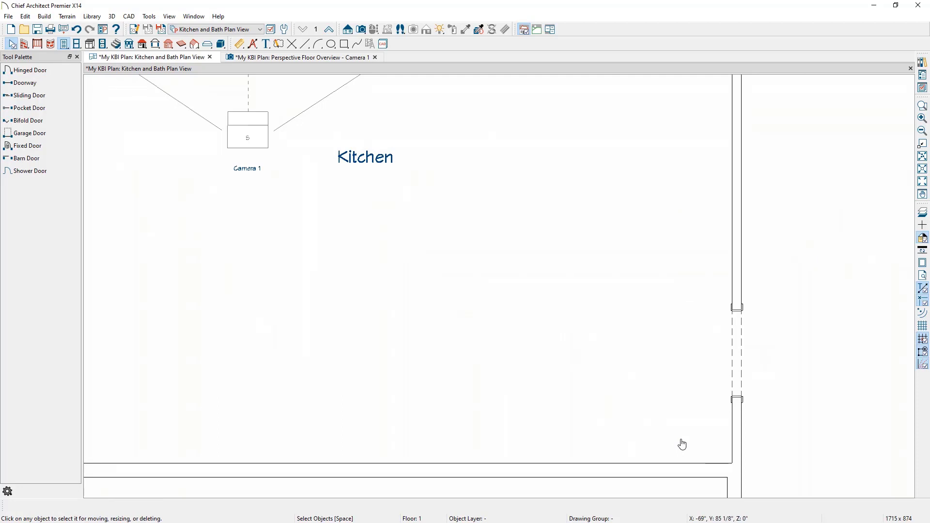
Inspect the kitchen's window and doorway in the perspective floor overview and consult the reference picture 3.png.
{"action": "left_click", "coordinate": [304, 60]}
{"action": "left_click", "coordinate": [394, 31]}
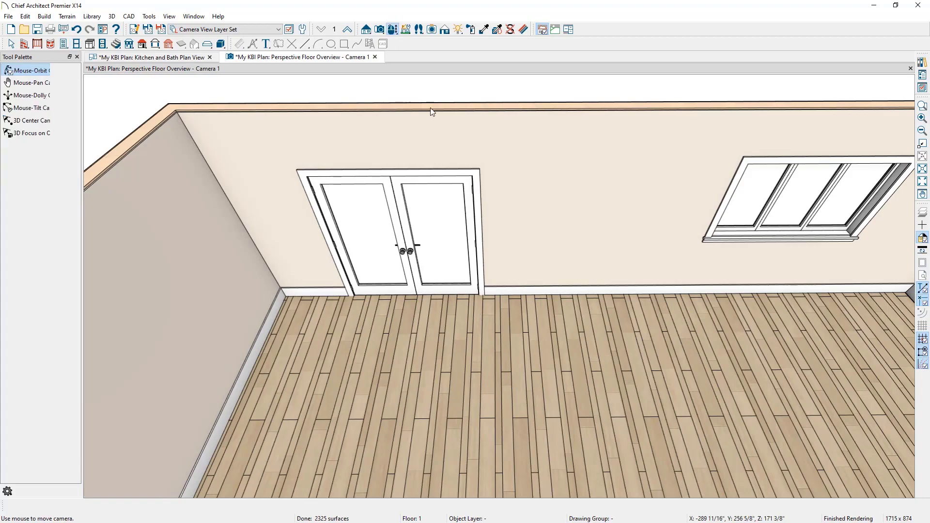
{"action": "scroll", "coordinate": [632, 307], "scroll_direction": "down", "scroll_amount": 2}
{"action": "left_click_drag", "start_coordinate": [633, 307], "coordinate": [658, 202]}
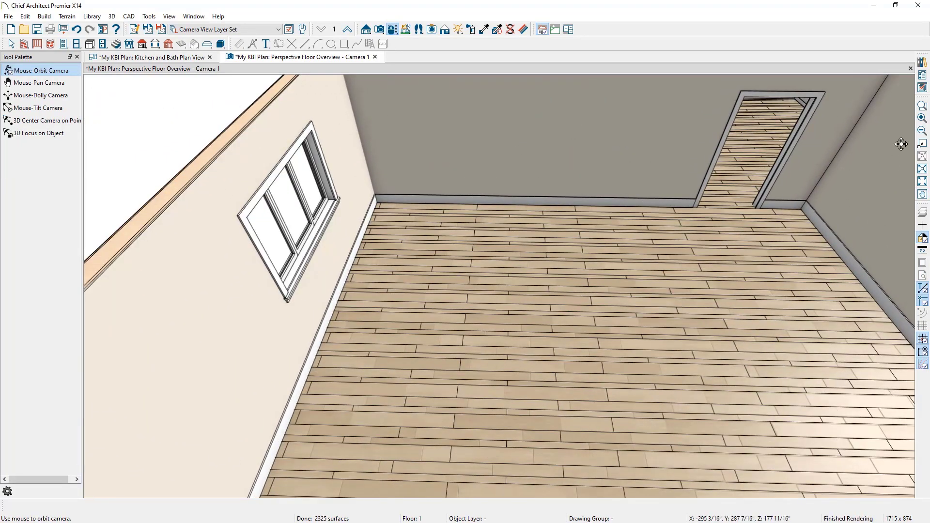
{"action": "left_click_drag", "start_coordinate": [929, 40], "coordinate": [625, 35]}
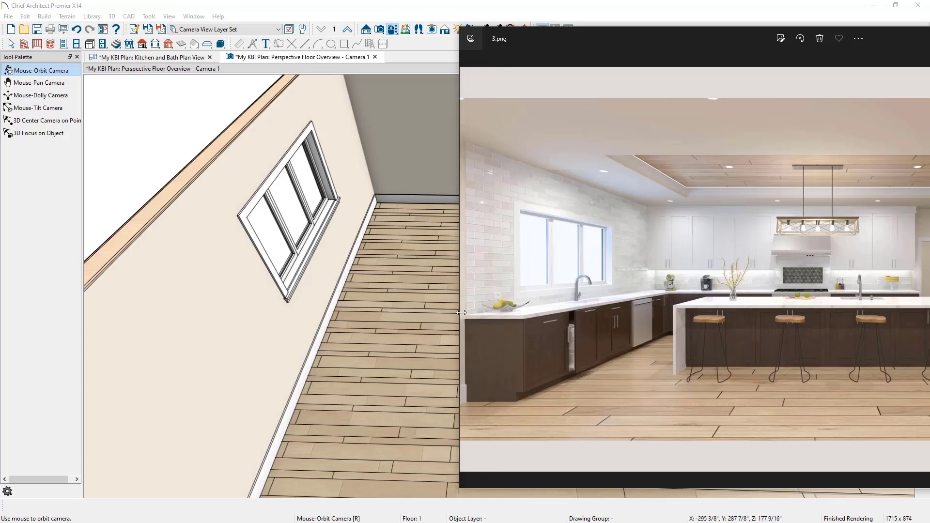
{"action": "left_click", "coordinate": [863, 23]}
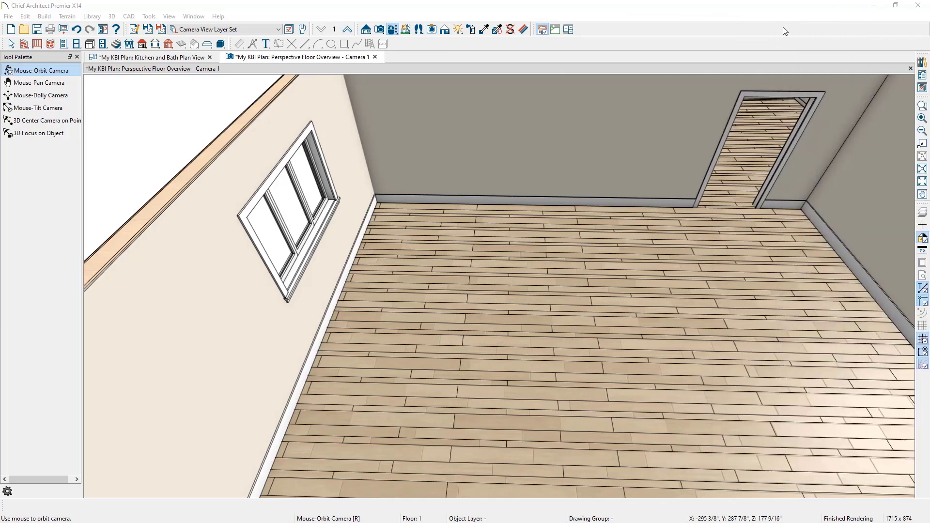
Open the library, look through the User Catalog, and find Carlisle Wide Plank Floors among the Manufacturer Catalogs.
{"action": "left_click", "coordinate": [921, 61]}
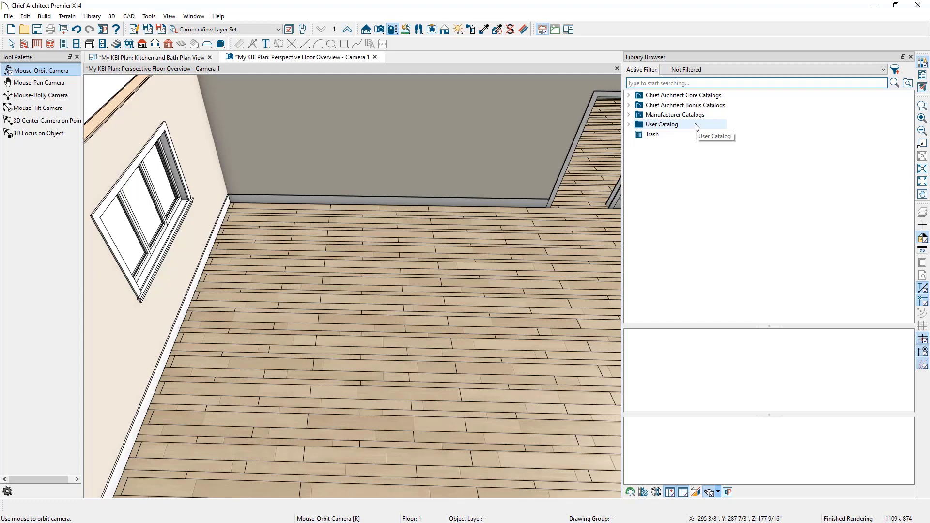
{"action": "left_click", "coordinate": [629, 125]}
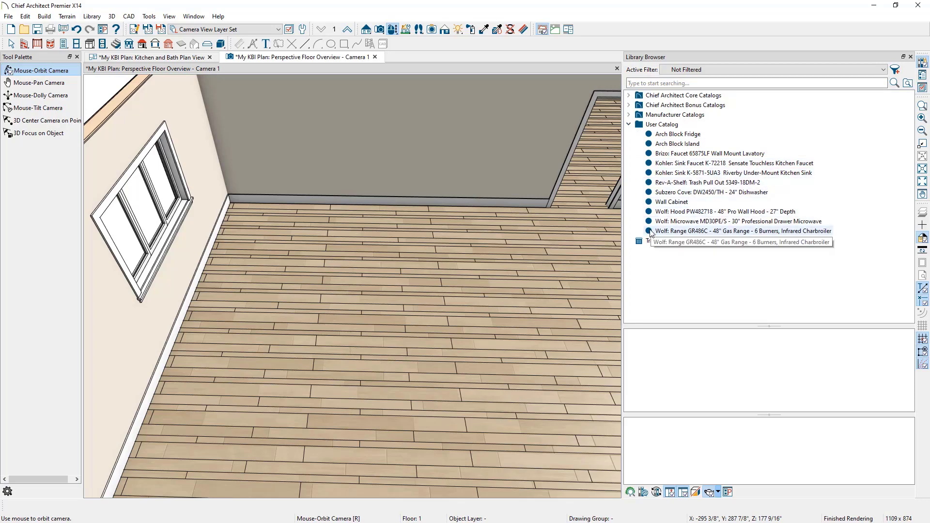
{"action": "left_click", "coordinate": [629, 115]}
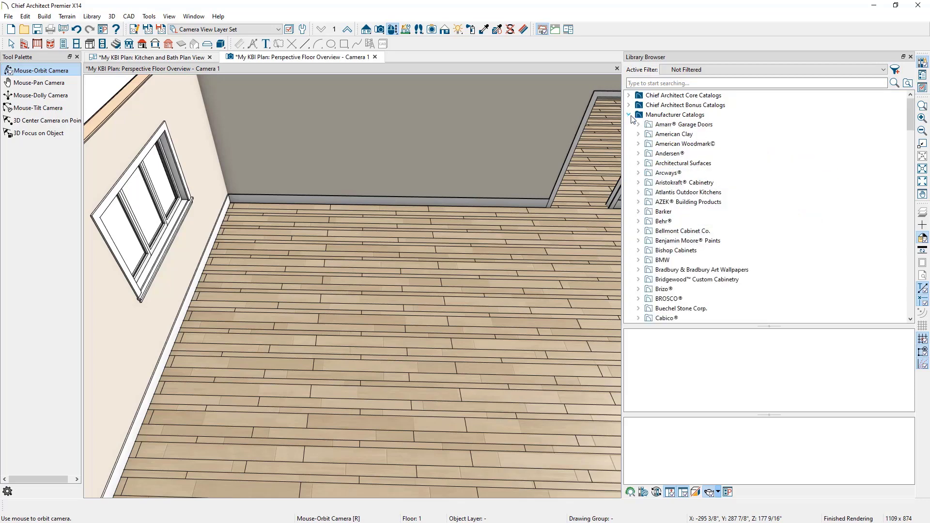
{"action": "scroll", "coordinate": [764, 186], "scroll_direction": "down", "scroll_amount": 5}
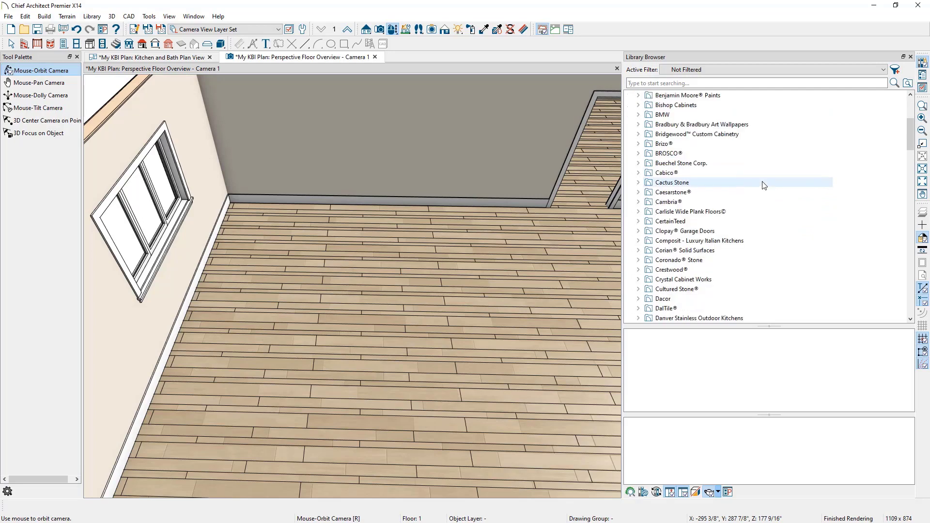
{"action": "scroll", "coordinate": [764, 186], "scroll_direction": "down", "scroll_amount": 2}
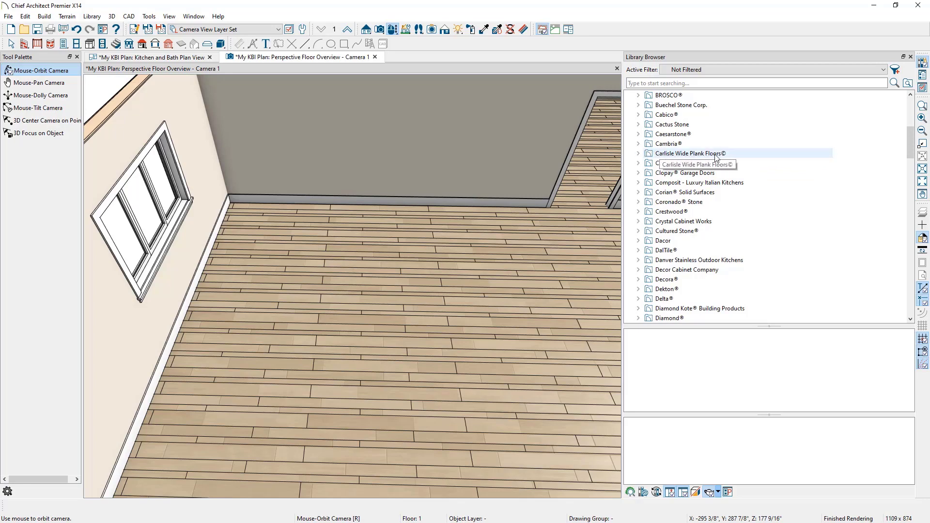
Apply the Wheatfield material from Carlisle's Farmhouse collection to the kitchen floor and the floor beyond the doorway.
{"action": "left_click", "coordinate": [639, 154]}
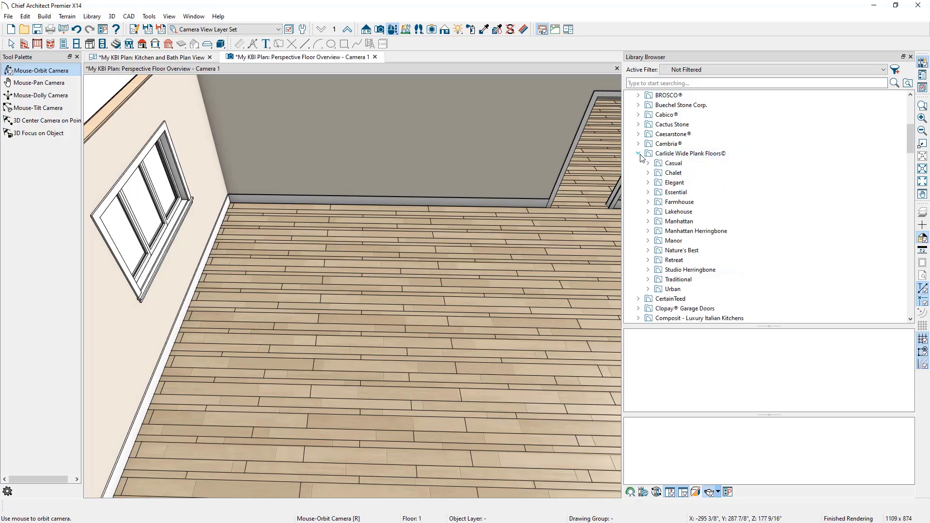
{"action": "left_click", "coordinate": [649, 203]}
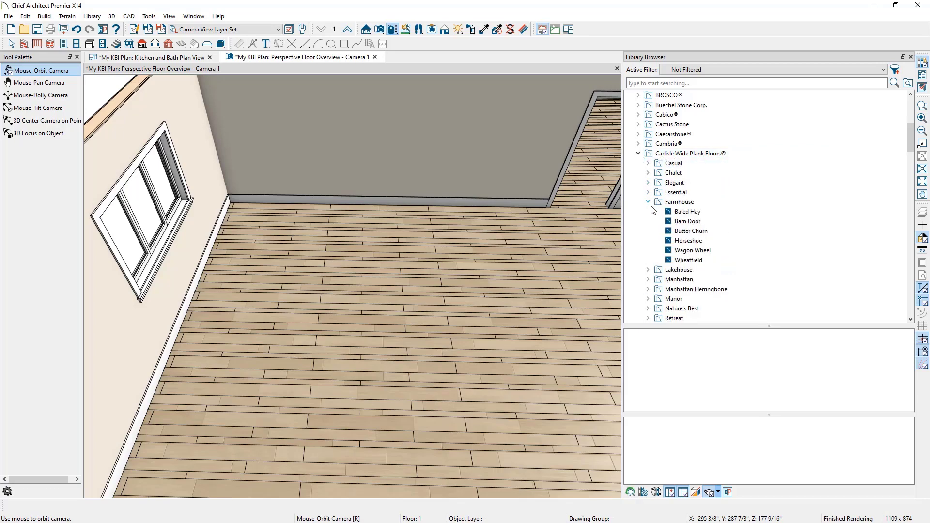
{"action": "left_click", "coordinate": [689, 261]}
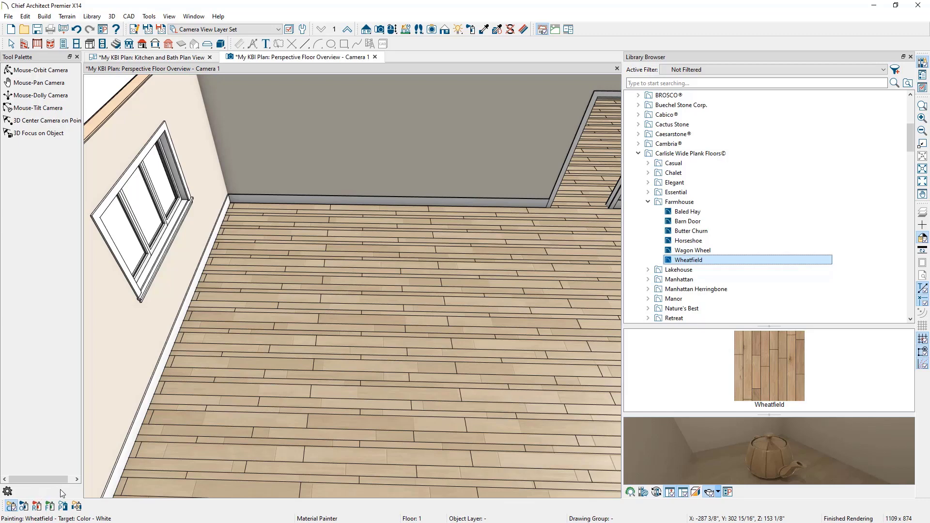
{"action": "left_click", "coordinate": [416, 331]}
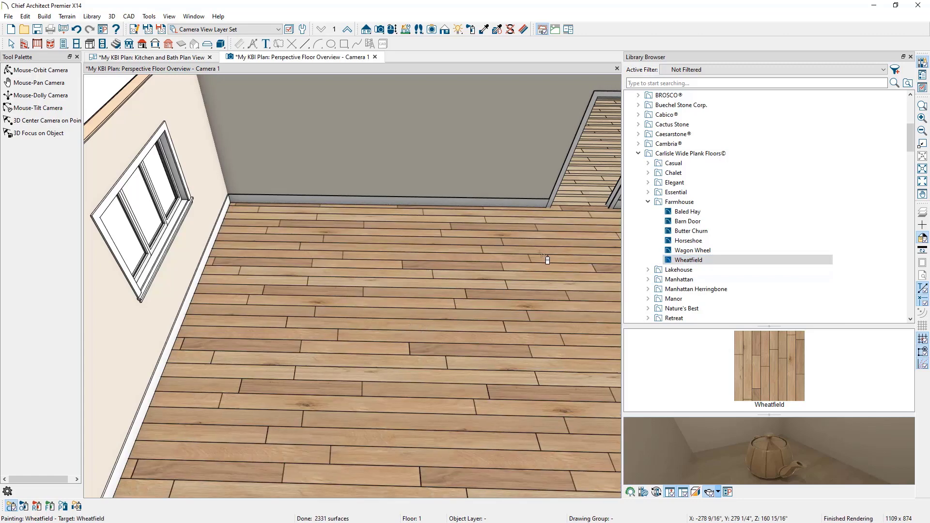
{"action": "left_click", "coordinate": [593, 180]}
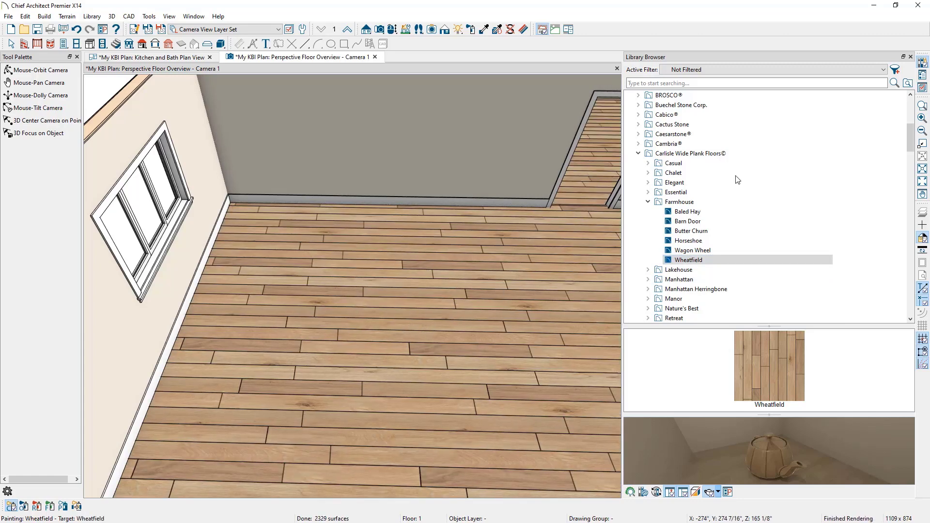
Consult the reference material, and open the Gas Ranges category of the Wolf Cooking catalog in the library.
{"action": "left_click_drag", "start_coordinate": [929, 23], "coordinate": [583, 24]}
{"action": "left_click", "coordinate": [839, 21]}
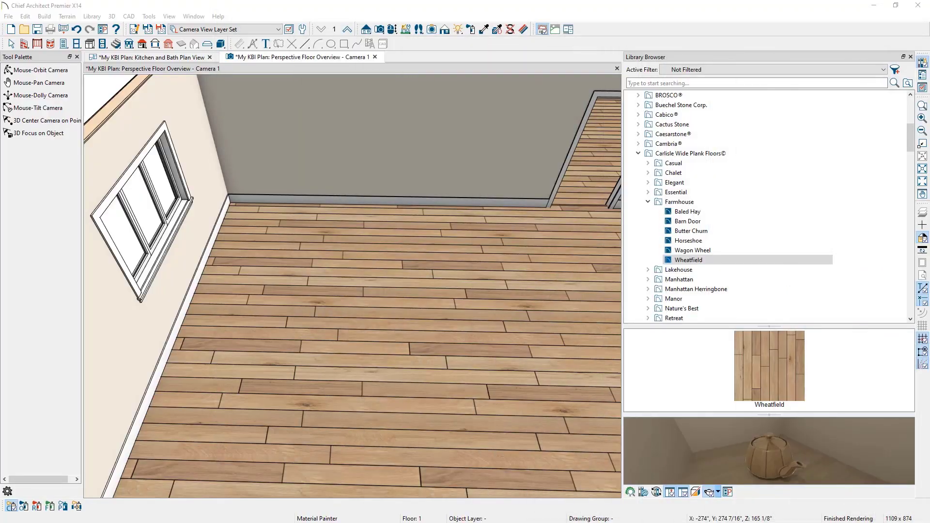
{"action": "left_click_drag", "start_coordinate": [909, 137], "coordinate": [905, 290]}
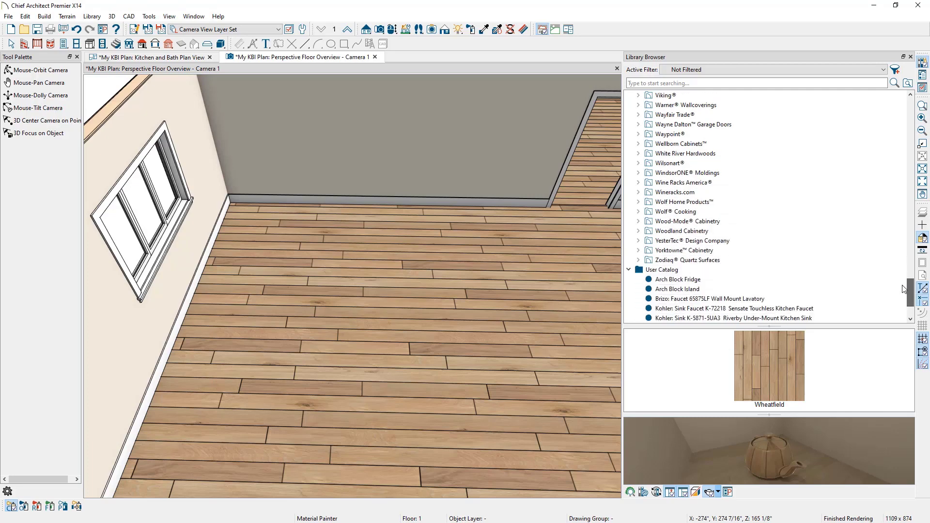
{"action": "left_click", "coordinate": [638, 212]}
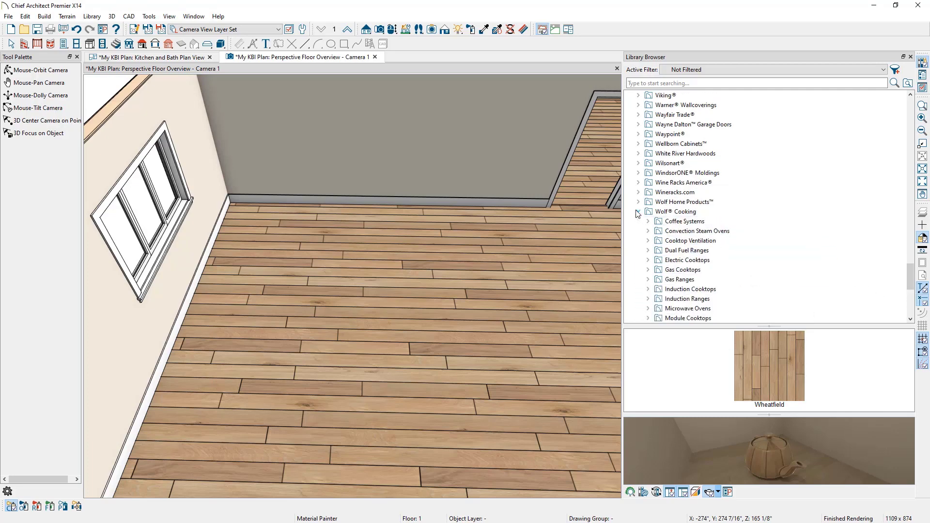
{"action": "left_click", "coordinate": [648, 280]}
{"action": "scroll", "coordinate": [648, 282], "scroll_direction": "down", "scroll_amount": 6}
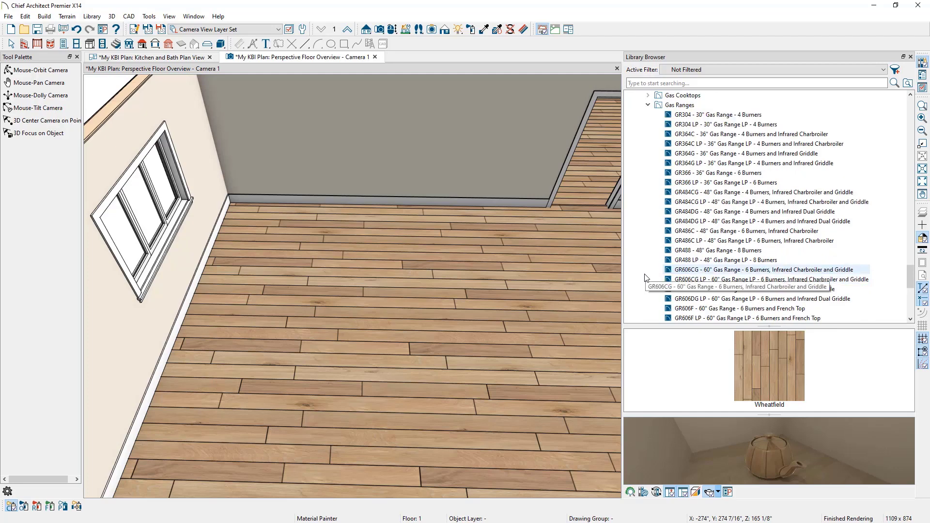
Place the GR486C - 48" Gas Range with 6 burners and infrared charbroiler against the kitchen wall that has the doorway.
{"action": "left_click", "coordinate": [693, 232]}
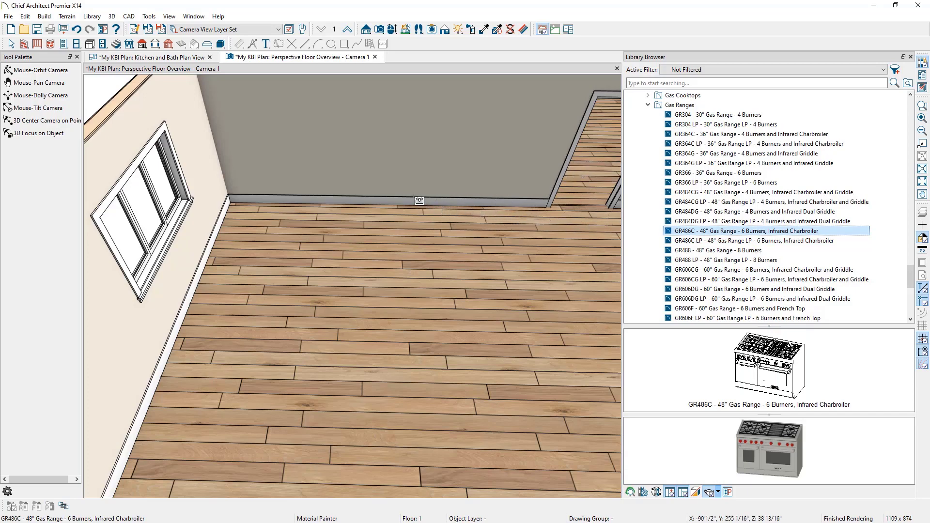
{"action": "left_click", "coordinate": [402, 213]}
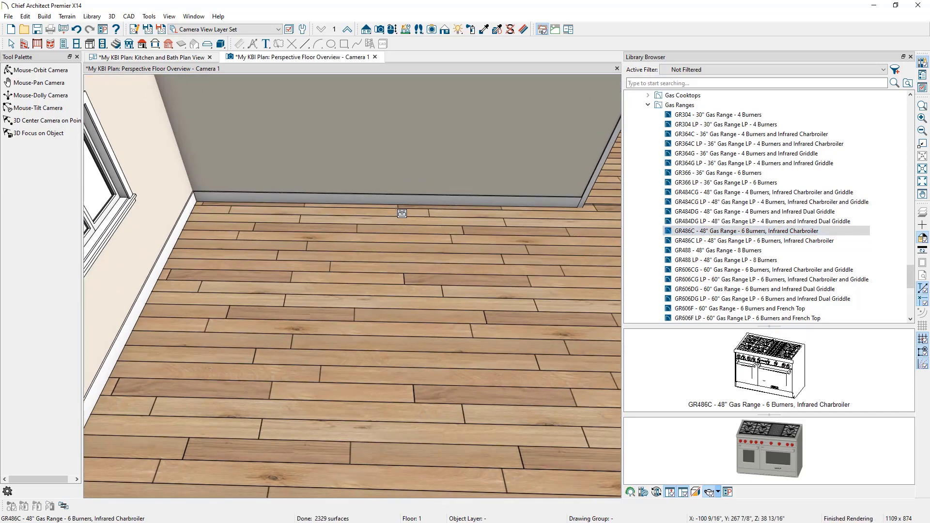
{"action": "left_click", "coordinate": [393, 30]}
{"action": "left_click_drag", "start_coordinate": [409, 138], "coordinate": [402, 288]}
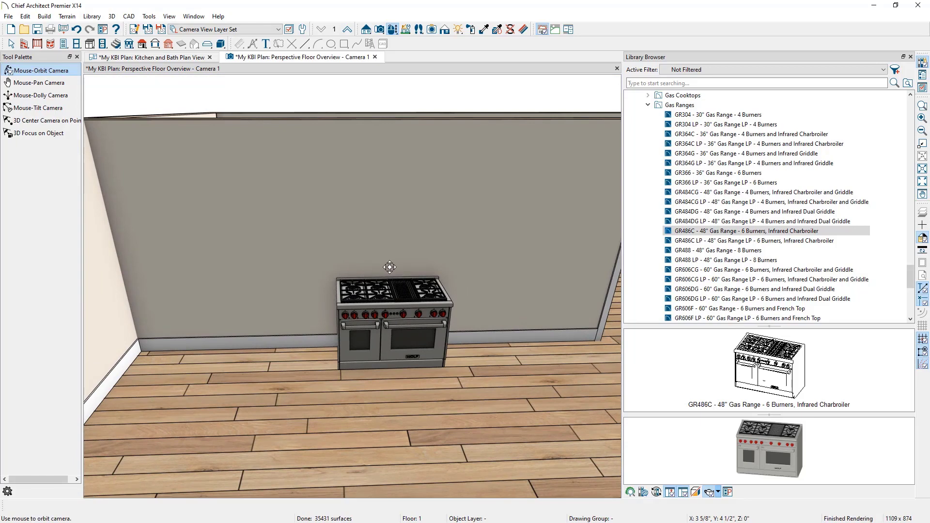
In the Kitchen and Bath plan view, add automatic interior dimensions to the Kitchen room.
{"action": "left_click", "coordinate": [175, 59]}
{"action": "scroll", "coordinate": [252, 156], "scroll_direction": "down", "scroll_amount": 2}
{"action": "middle_click_drag", "start_coordinate": [279, 201], "coordinate": [335, 309]}
{"action": "key", "text": "Escape"}
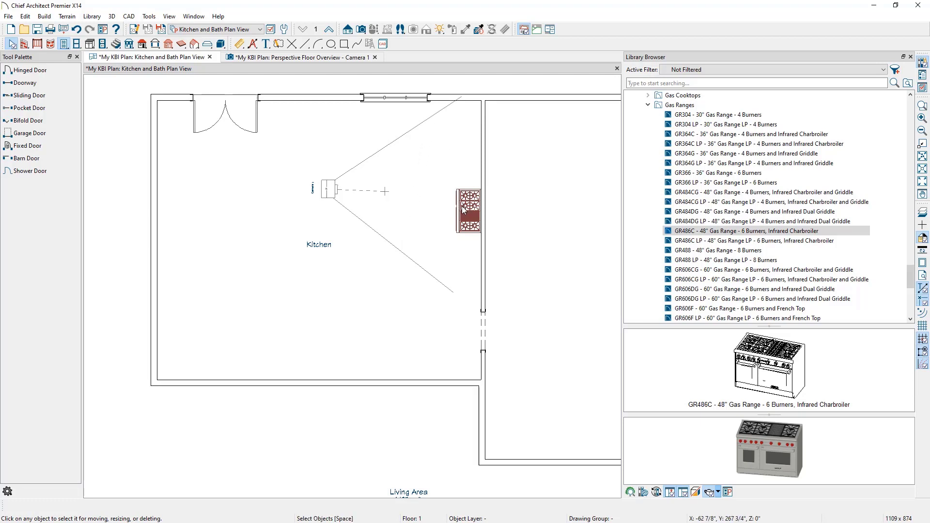
{"action": "left_click", "coordinate": [440, 165]}
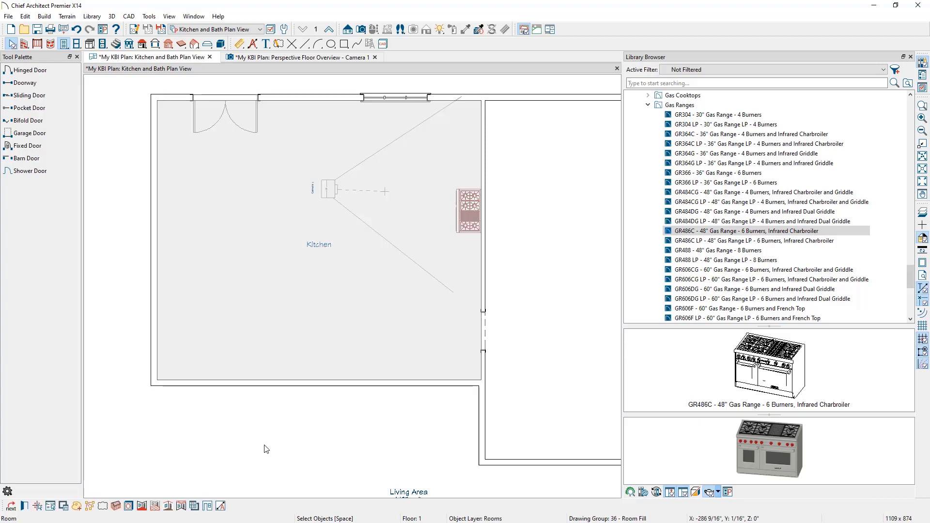
{"action": "left_click", "coordinate": [221, 506]}
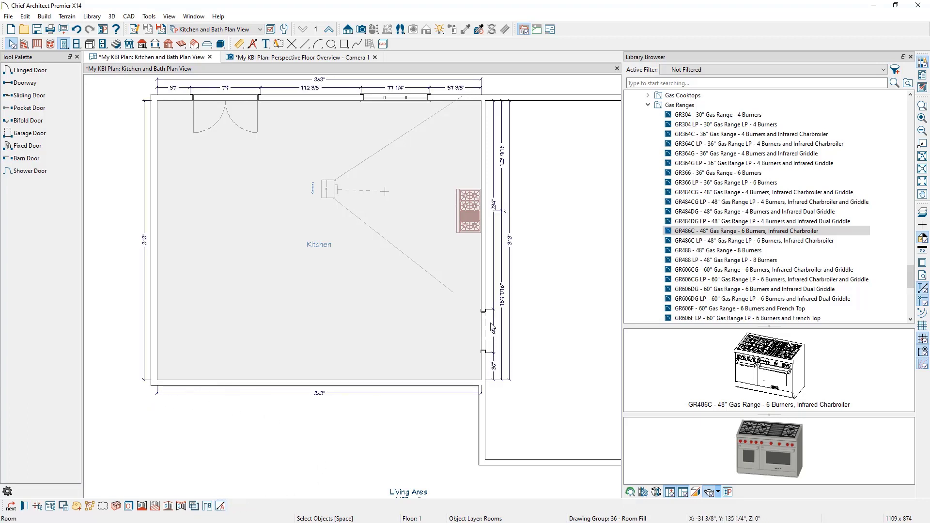
Position the gas range so its centerline is 132" from the kitchen wall with the window.
{"action": "scroll", "coordinate": [495, 190], "scroll_direction": "up", "scroll_amount": 2}
{"action": "scroll", "coordinate": [494, 189], "scroll_direction": "up", "scroll_amount": 2}
{"action": "middle_click_drag", "start_coordinate": [494, 196], "coordinate": [494, 270]}
{"action": "scroll", "coordinate": [496, 274], "scroll_direction": "down", "scroll_amount": 1}
{"action": "scroll", "coordinate": [513, 318], "scroll_direction": "down", "scroll_amount": 1}
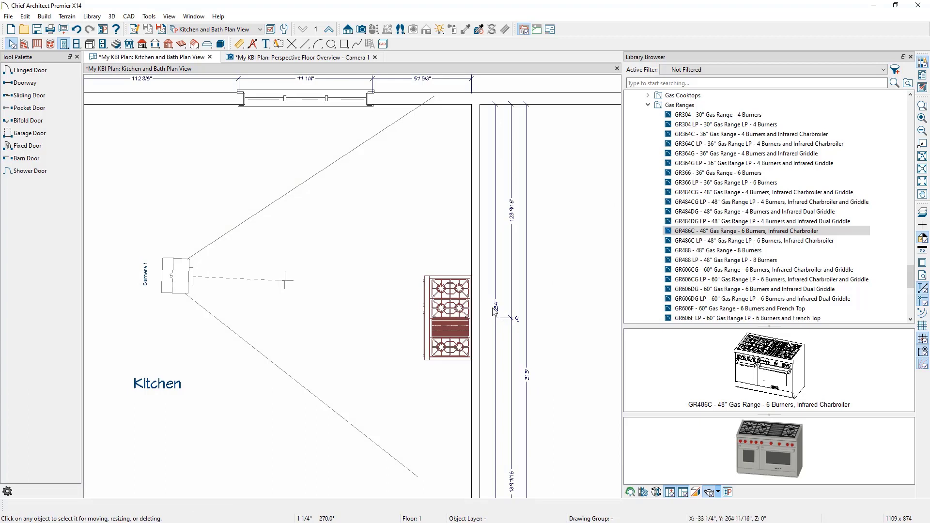
{"action": "left_click", "coordinate": [441, 304]}
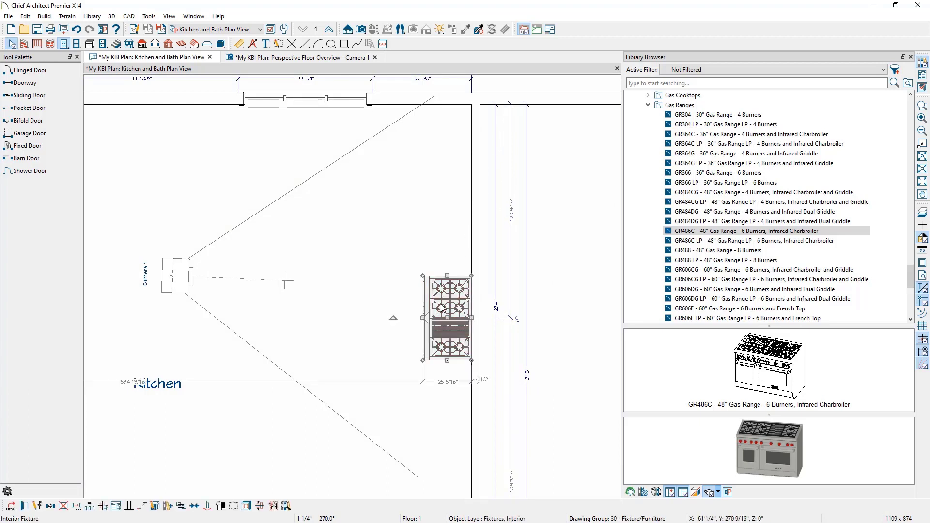
{"action": "left_click", "coordinate": [511, 212]}
{"action": "type", "text": "132"}
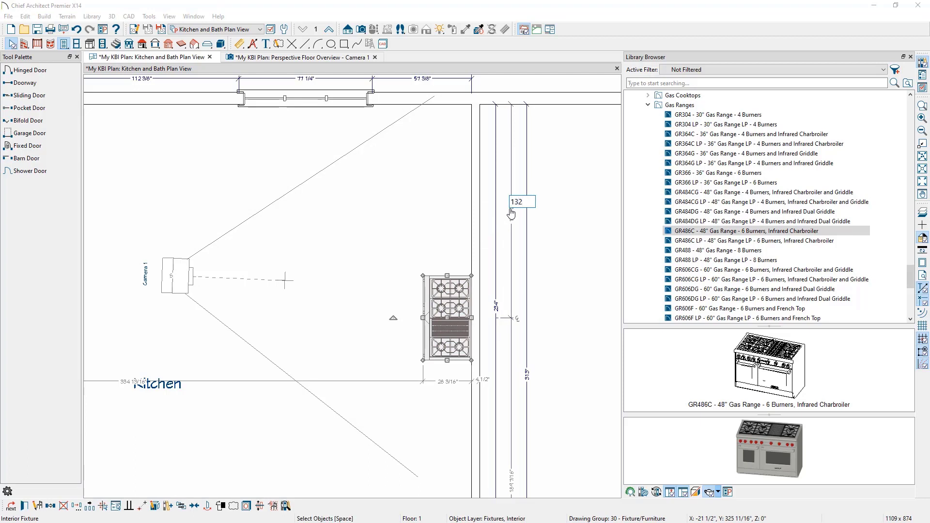
{"action": "key", "text": "Return"}
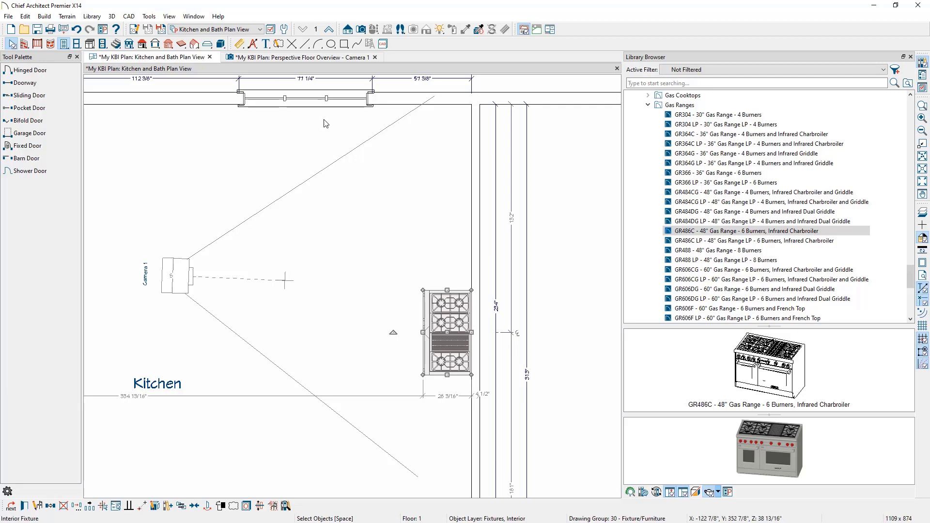
In the perspective view, place Wolf's PW482718 - 48" Pro Wall Hood - 27" Depth on the wall above the range.
{"action": "left_click", "coordinate": [305, 57]}
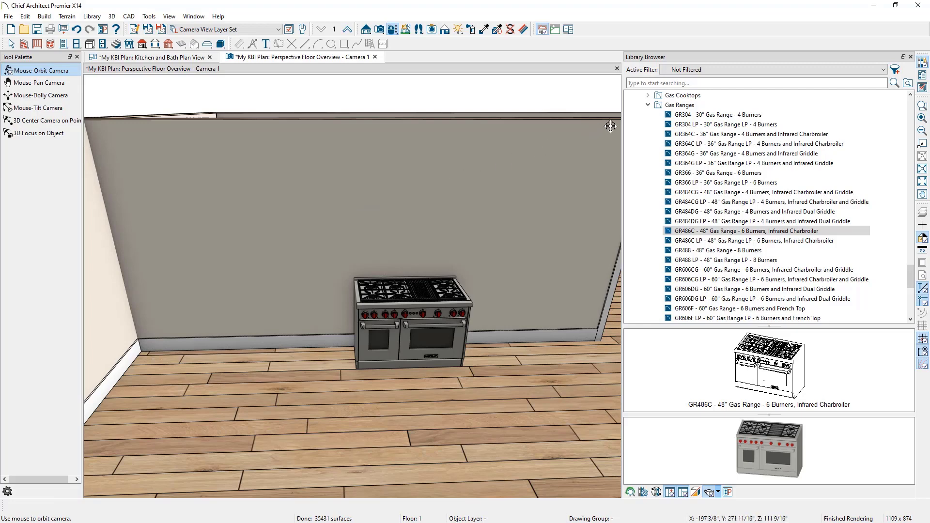
{"action": "left_click", "coordinate": [648, 106]}
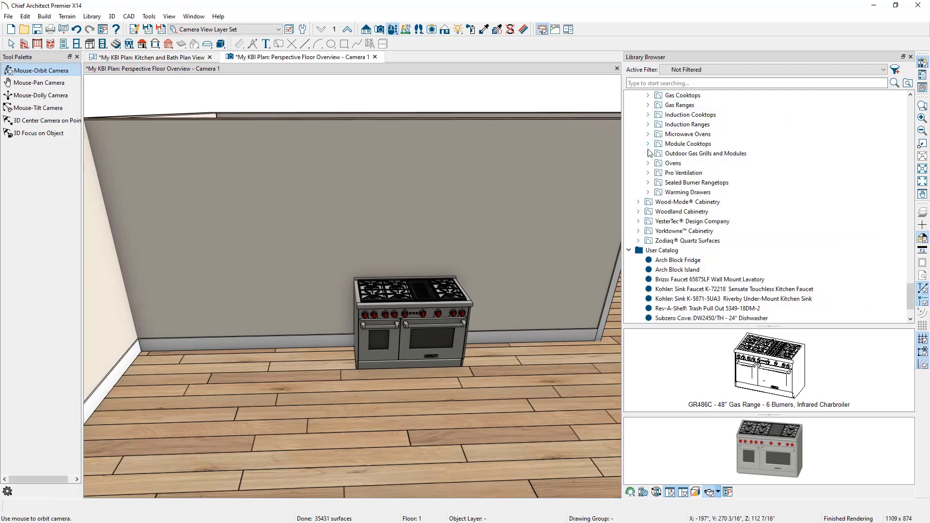
{"action": "left_click", "coordinate": [648, 172]}
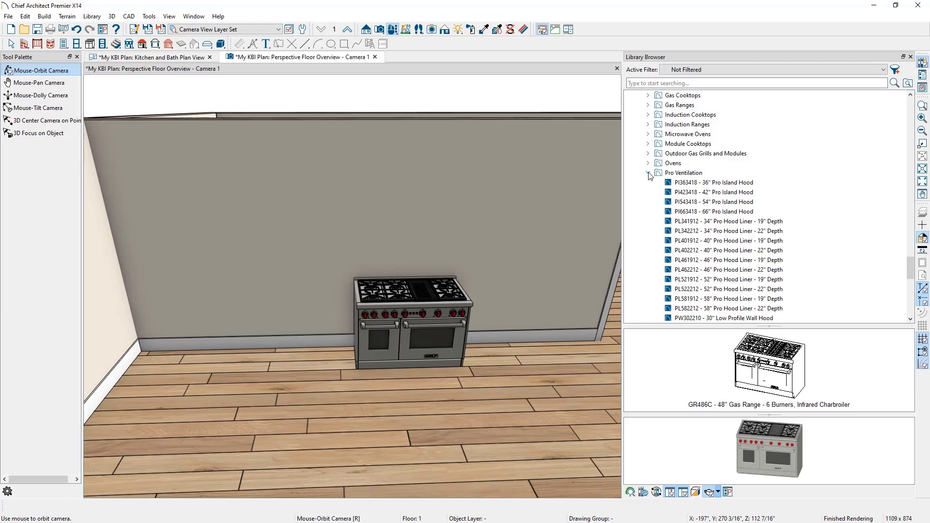
{"action": "scroll", "coordinate": [676, 207], "scroll_direction": "down", "scroll_amount": 6}
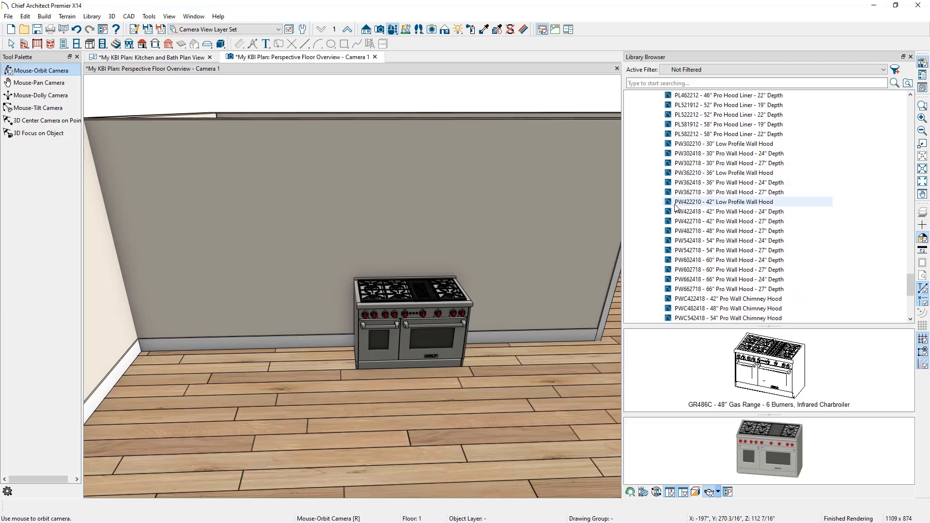
{"action": "left_click", "coordinate": [678, 231]}
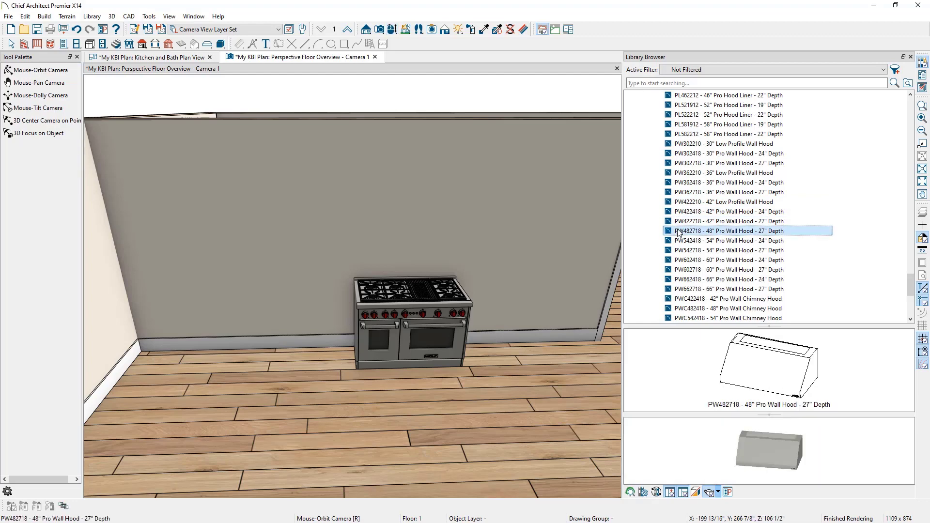
{"action": "left_click", "coordinate": [425, 244]}
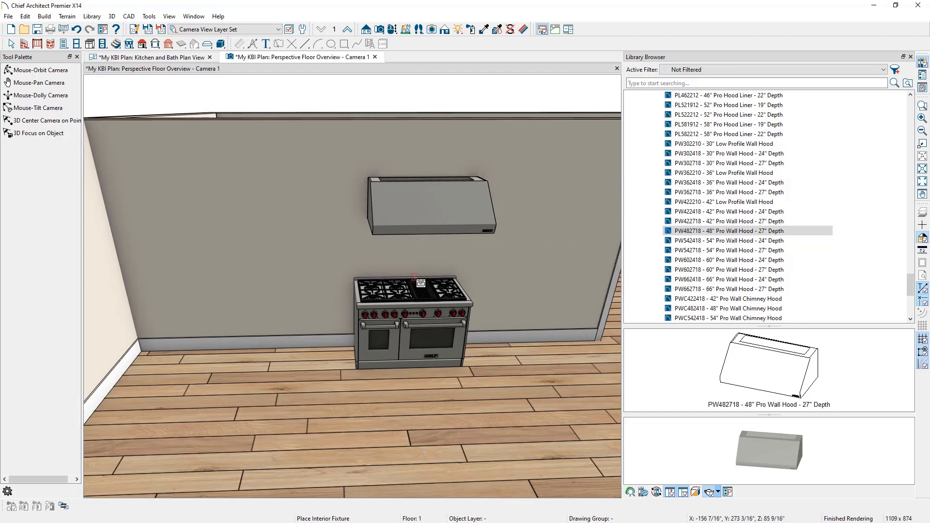
{"action": "key", "text": "space"}
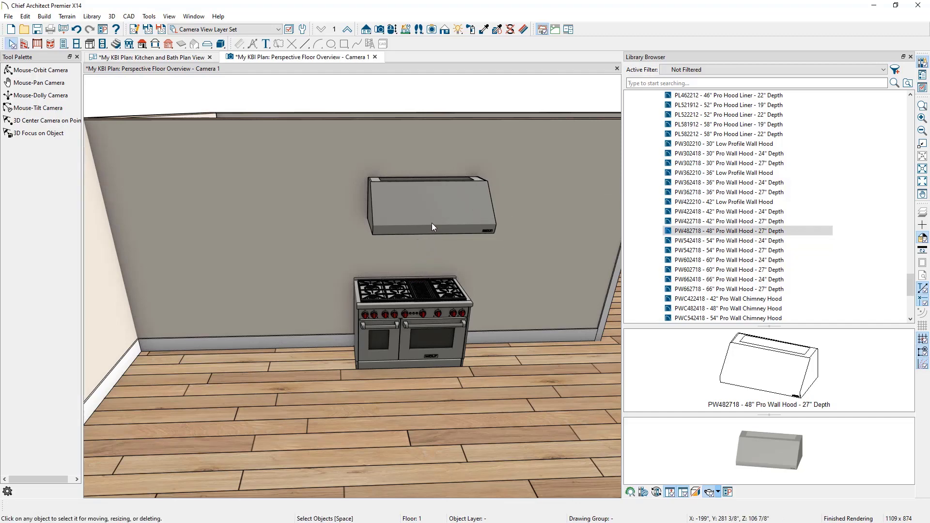
Center the wall hood on the gas range.
{"action": "left_click", "coordinate": [432, 227]}
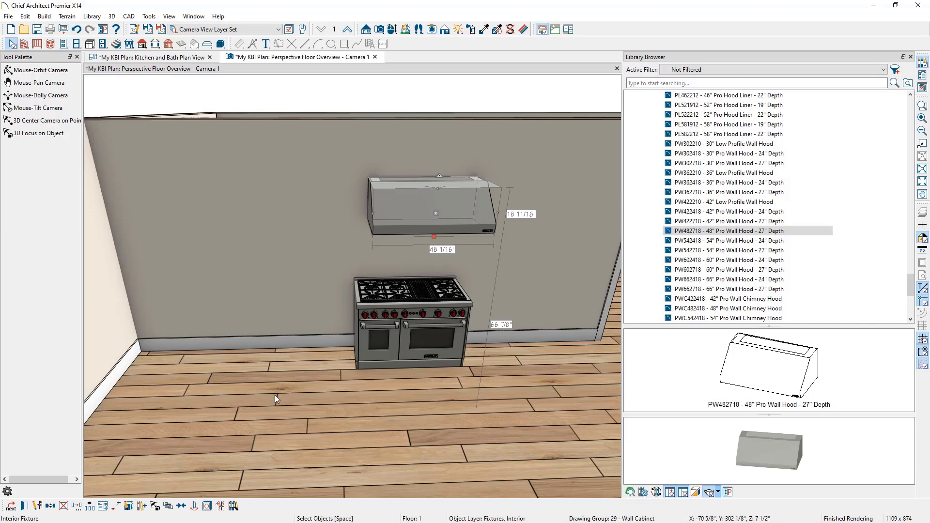
{"action": "left_click", "coordinate": [180, 505]}
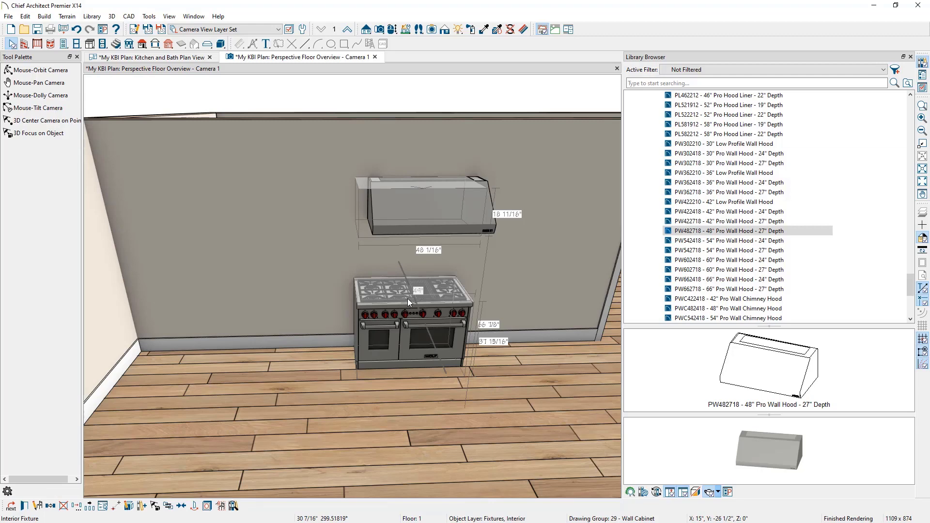
{"action": "left_click", "coordinate": [408, 298]}
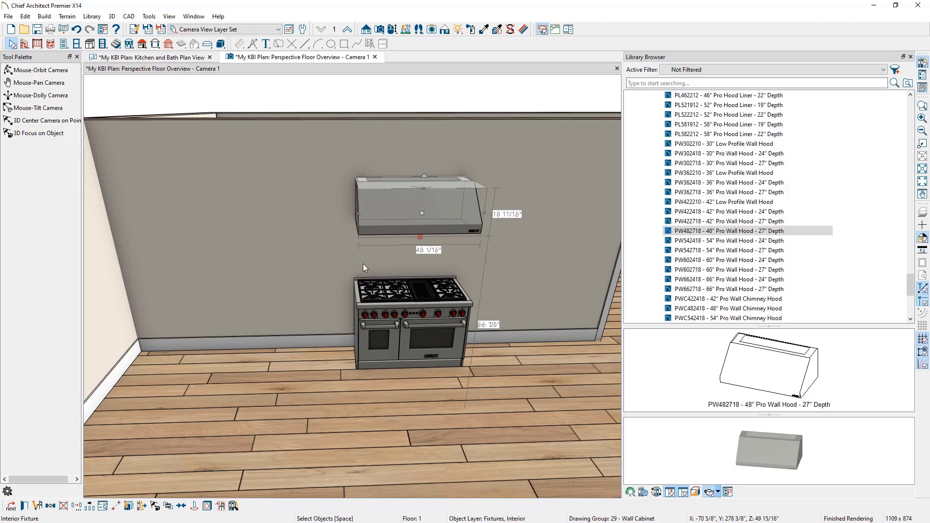
Set the wall hood's height from the finished floor to its top to 84".
{"action": "left_click", "coordinate": [391, 211]}
{"action": "double_click", "coordinate": [390, 211]}
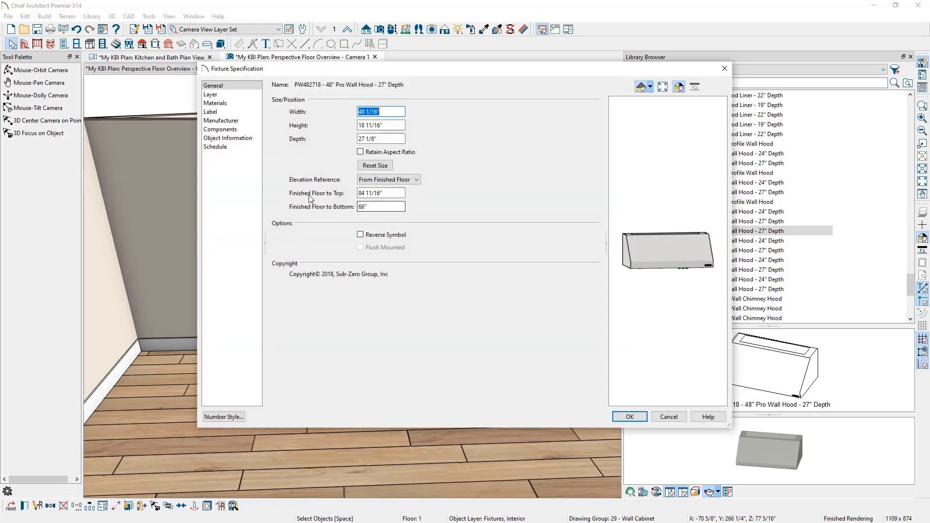
{"action": "left_click_drag", "start_coordinate": [398, 192], "coordinate": [355, 195]}
{"action": "type", "text": "84"}
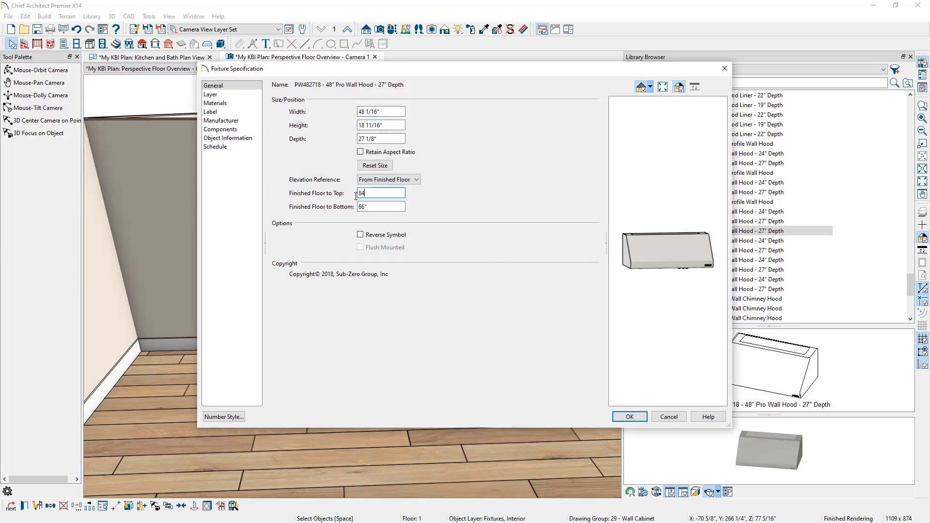
{"action": "left_click", "coordinate": [629, 416]}
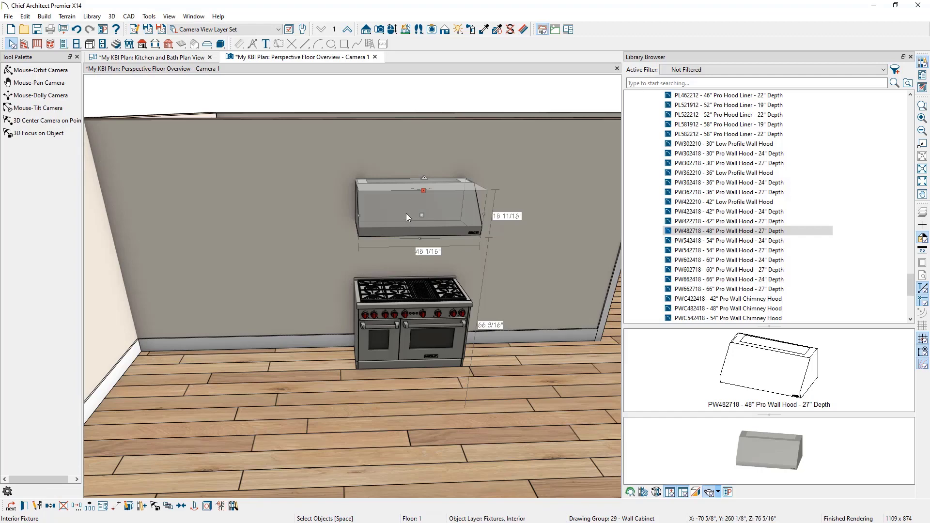
Combine the hood and range into an architectural block, test-move it along the wall, and undo the move.
{"action": "left_click", "coordinate": [407, 297], "text": "shift"}
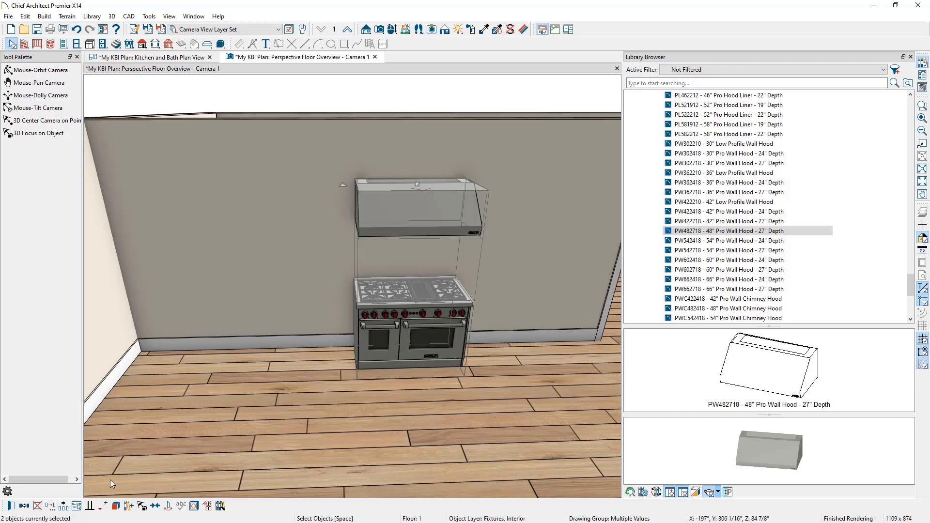
{"action": "left_click", "coordinate": [117, 505]}
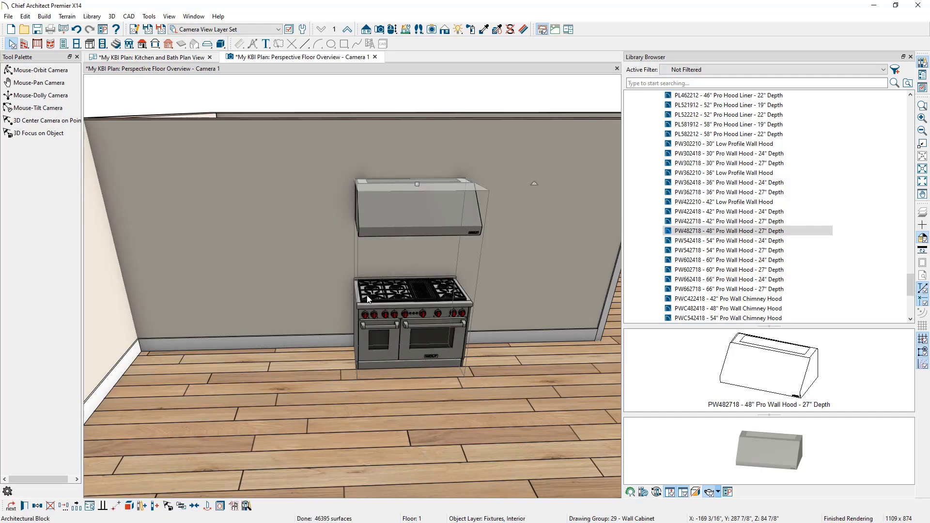
{"action": "left_click_drag", "start_coordinate": [417, 184], "coordinate": [326, 192]}
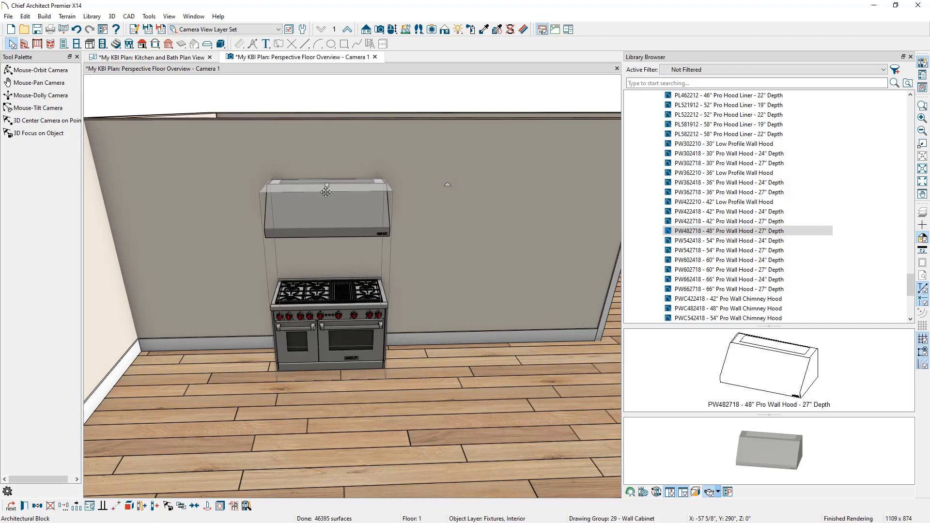
{"action": "left_click", "coordinate": [76, 31]}
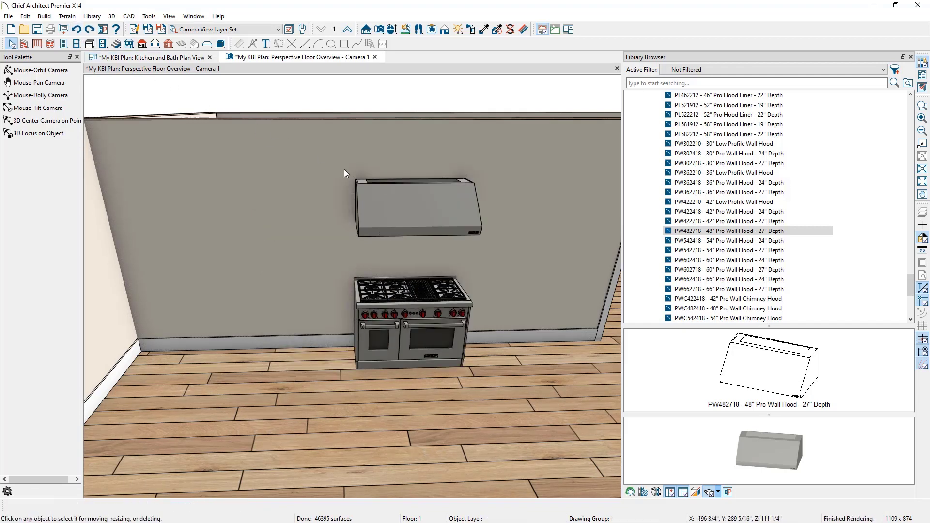
Add the hood and range block to the library's User Catalog, rotate its preview, and narrow the library browser.
{"action": "left_click", "coordinate": [397, 199]}
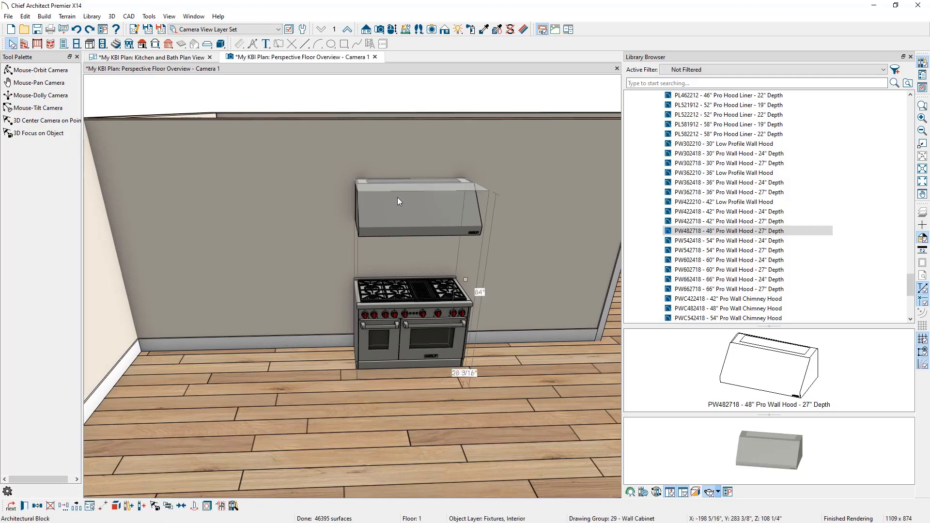
{"action": "left_click", "coordinate": [130, 506]}
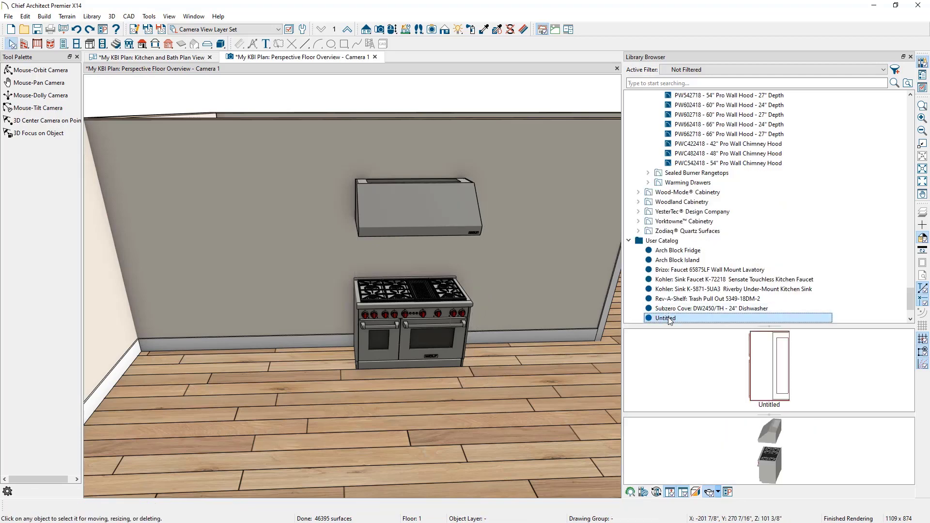
{"action": "left_click_drag", "start_coordinate": [710, 451], "coordinate": [824, 447]}
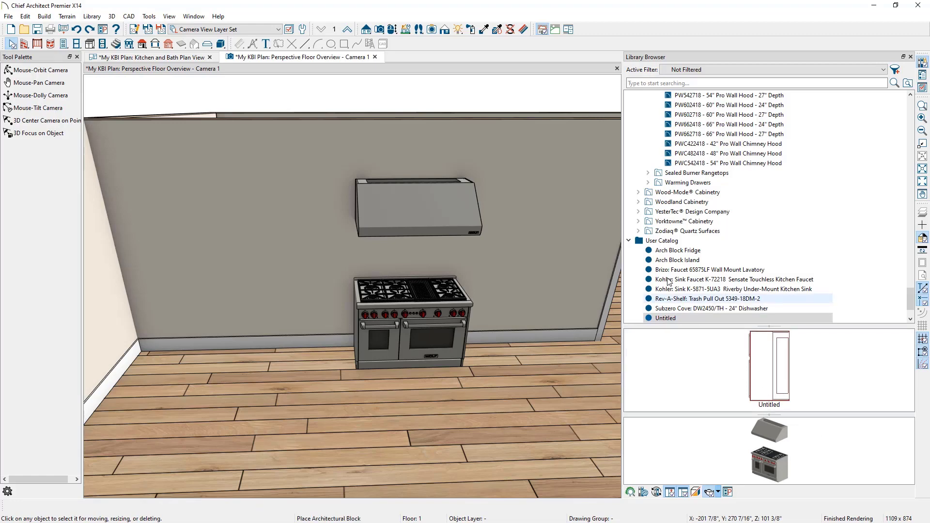
{"action": "left_click_drag", "start_coordinate": [623, 216], "coordinate": [738, 213]}
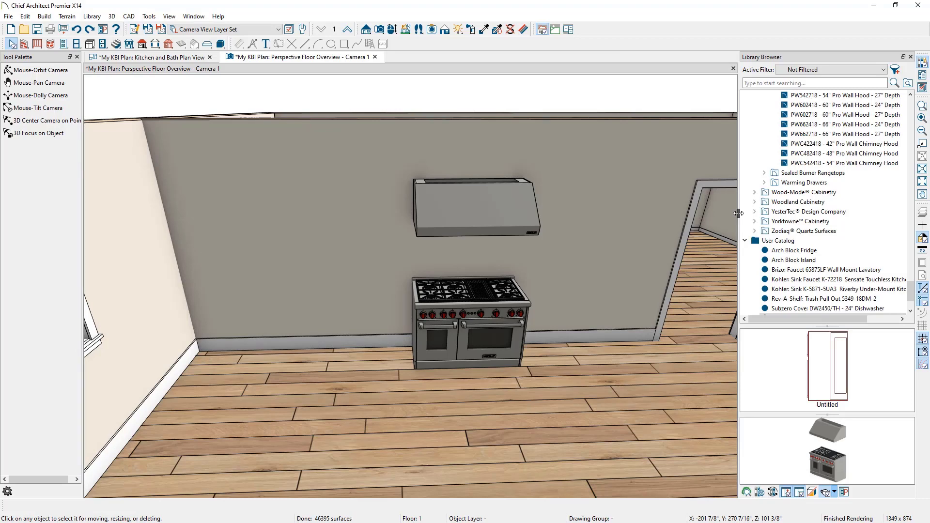
Place a standard base cabinet on the open floor near the gas range and bring its front into close view.
{"action": "left_click", "coordinate": [90, 44]}
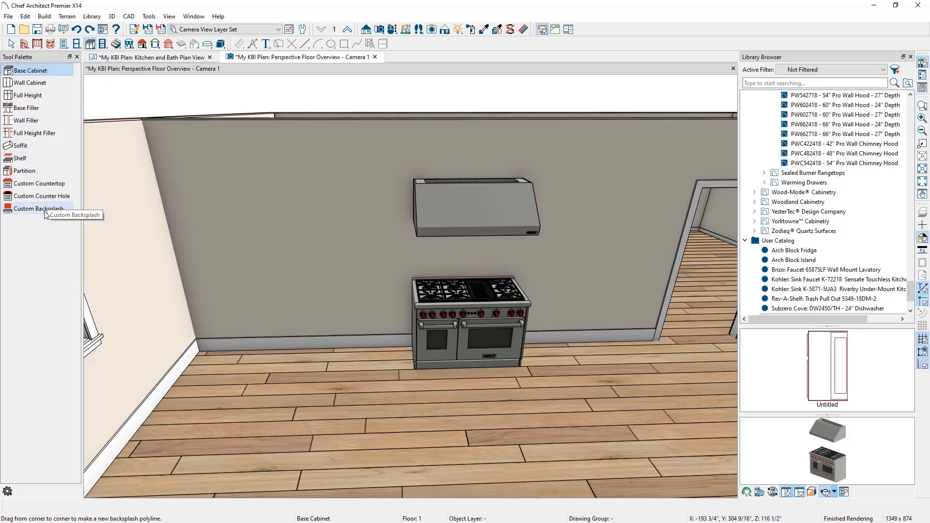
{"action": "left_click", "coordinate": [48, 73]}
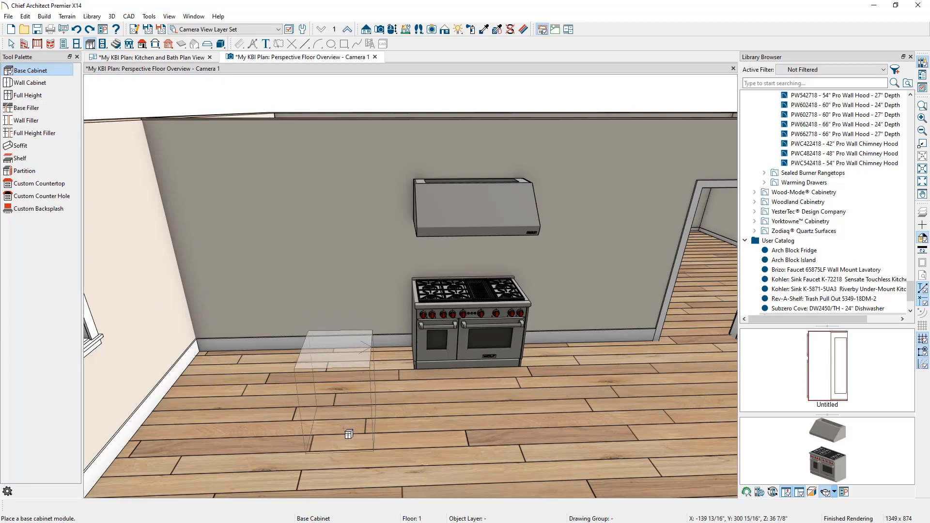
{"action": "left_click", "coordinate": [349, 435]}
{"action": "left_click", "coordinate": [392, 29]}
{"action": "left_click_drag", "start_coordinate": [373, 290], "coordinate": [292, 328]}
{"action": "scroll", "coordinate": [370, 338], "scroll_direction": "up", "scroll_amount": 2}
{"action": "middle_click_drag", "start_coordinate": [364, 325], "coordinate": [353, 270]}
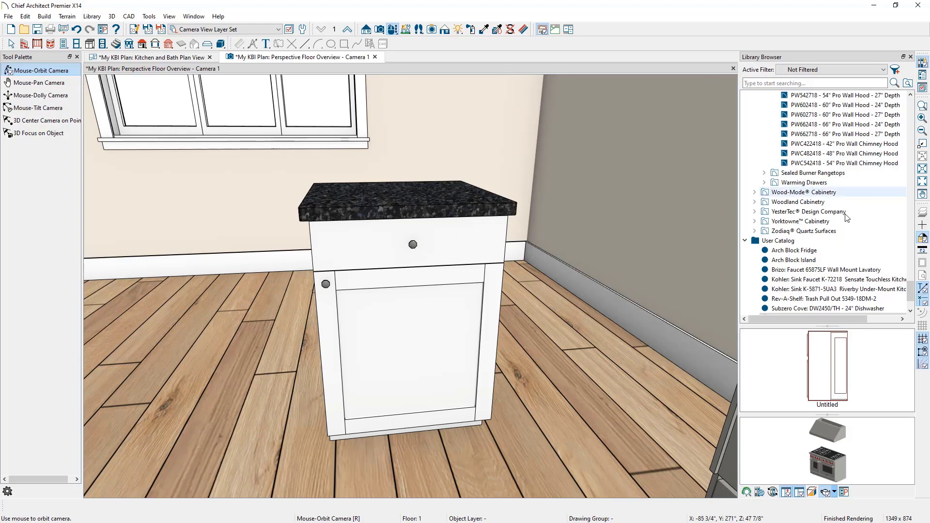
Apply the Camden Door from Crystal Cabinet Works' Encore door styles to the base cabinet's door, and pick the matching Camden Drawer.
{"action": "left_click_drag", "start_coordinate": [911, 291], "coordinate": [922, 149]}
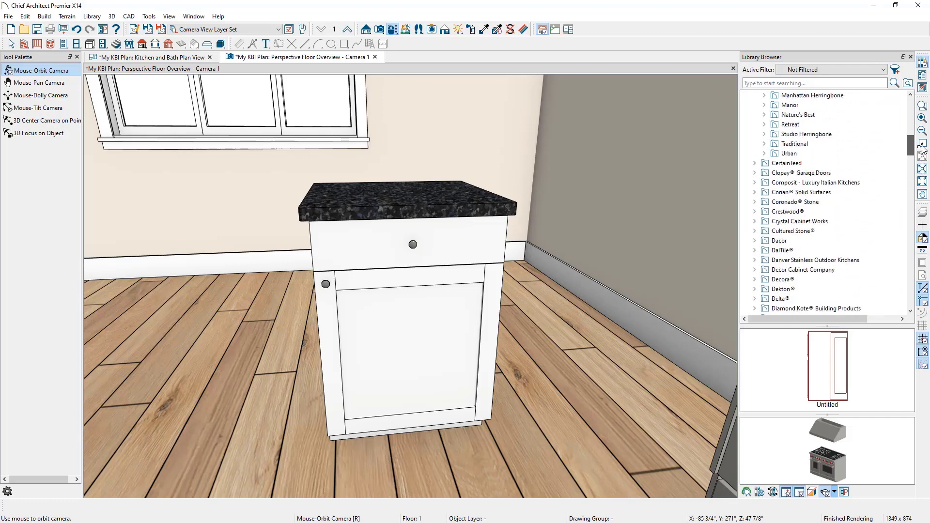
{"action": "left_click", "coordinate": [754, 221]}
{"action": "scroll", "coordinate": [754, 223], "scroll_direction": "down", "scroll_amount": 3}
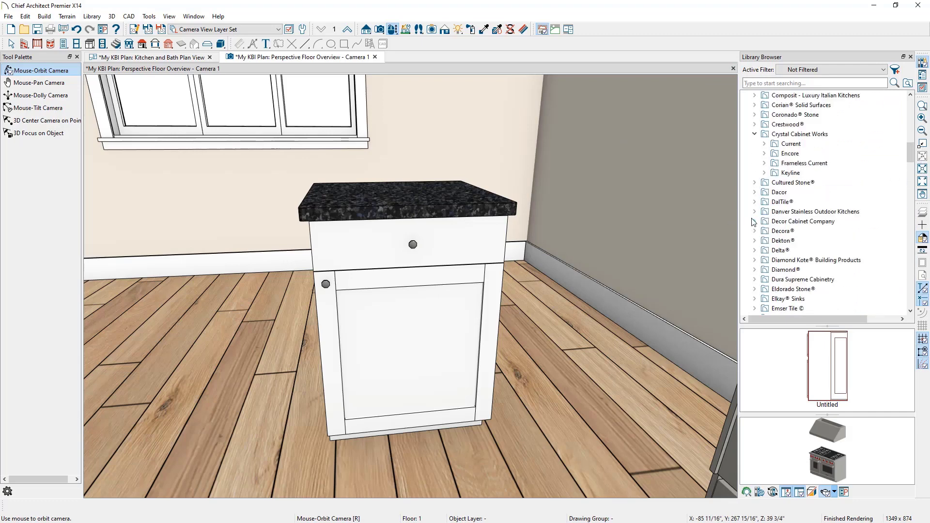
{"action": "left_click", "coordinate": [765, 155]}
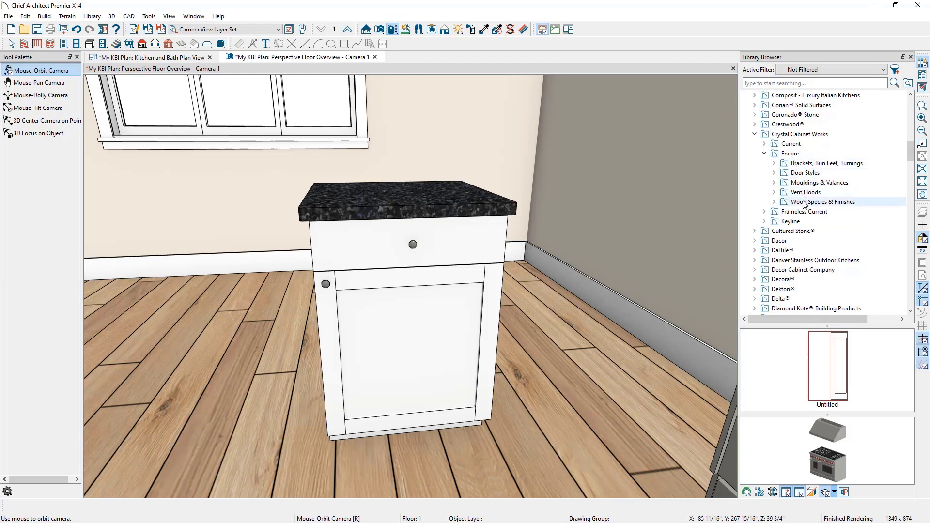
{"action": "left_click", "coordinate": [775, 173]}
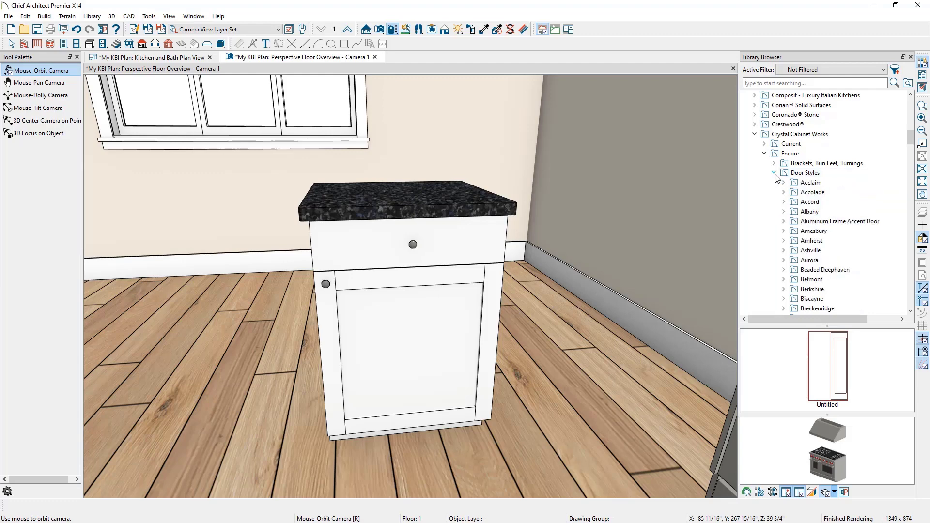
{"action": "scroll", "coordinate": [775, 178], "scroll_direction": "down", "scroll_amount": 5}
{"action": "scroll", "coordinate": [777, 178], "scroll_direction": "down", "scroll_amount": 1}
{"action": "left_click", "coordinate": [783, 192]}
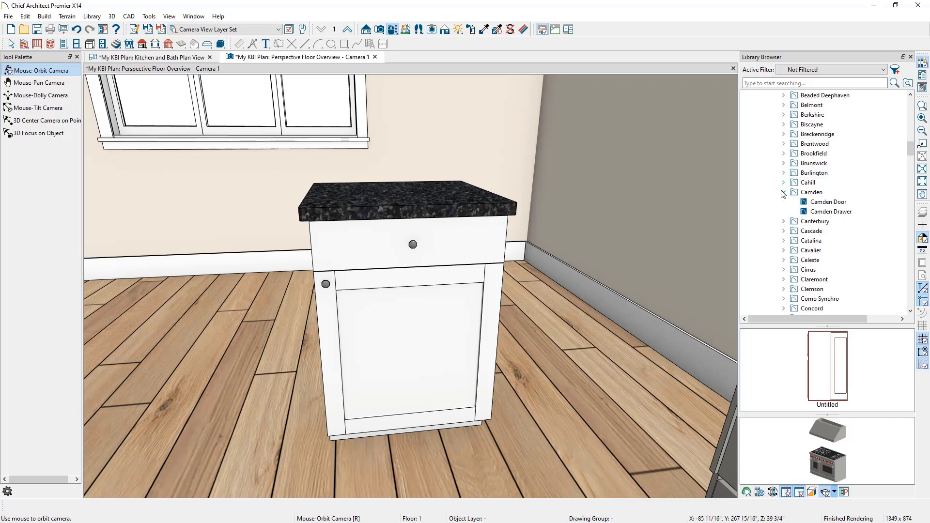
{"action": "left_click", "coordinate": [808, 202]}
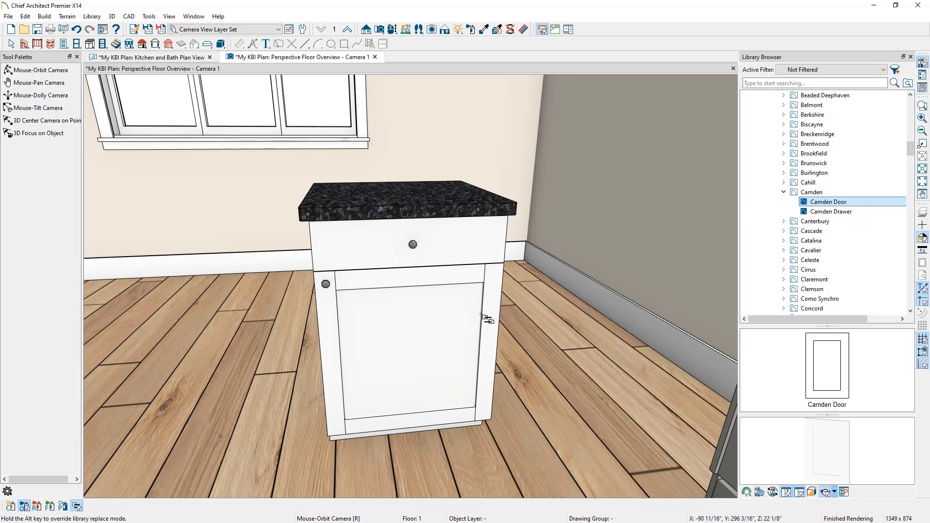
{"action": "scroll", "coordinate": [434, 344], "scroll_direction": "up", "scroll_amount": 2}
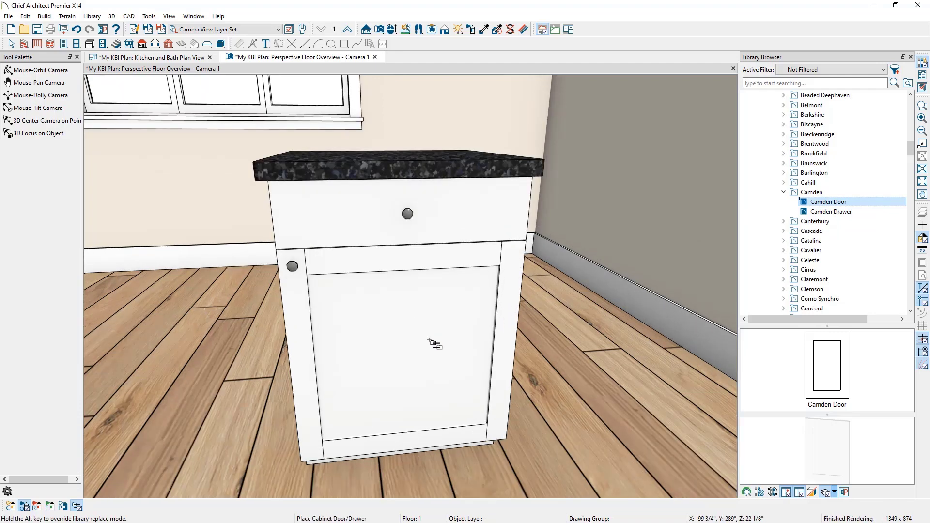
{"action": "left_click", "coordinate": [329, 279]}
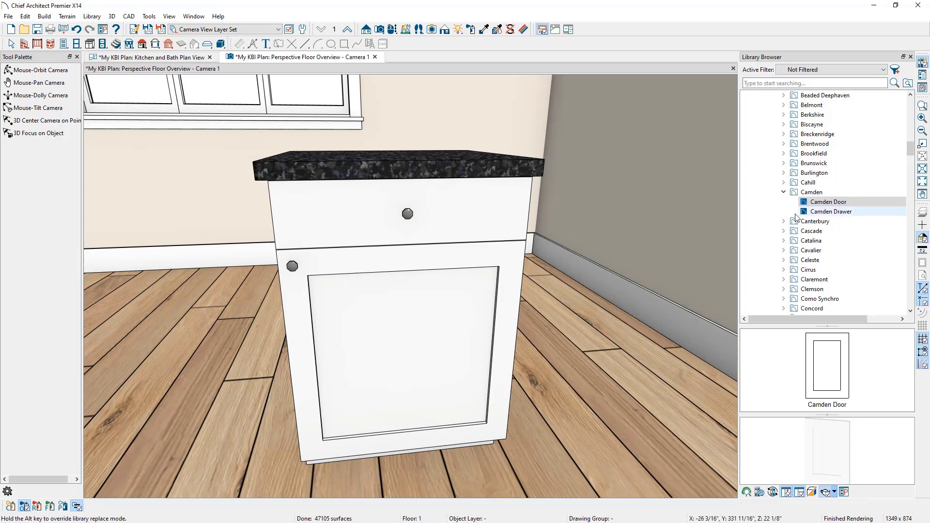
{"action": "left_click", "coordinate": [816, 212]}
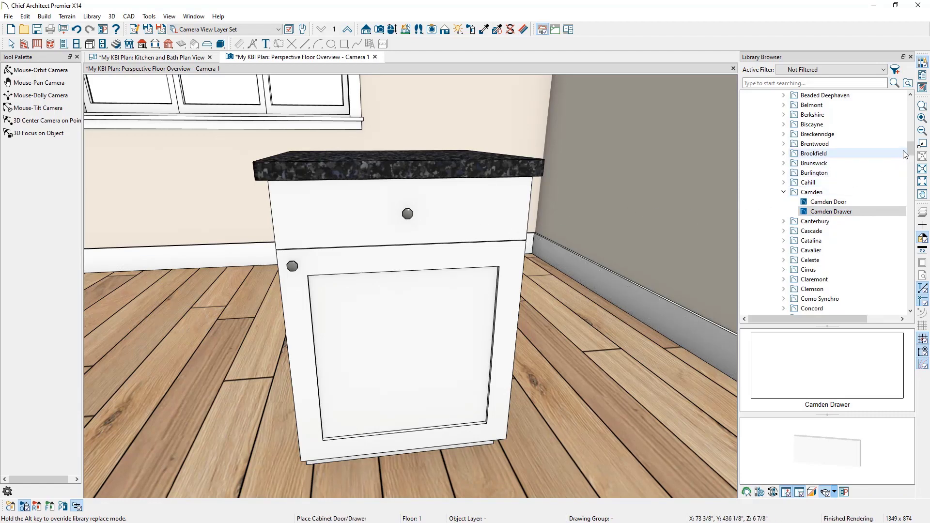
Paint the cabinet's door panel and frame with Encore's Premium Alder by component, and extend it to the whole cabinet in object mode.
{"action": "scroll", "coordinate": [903, 165], "scroll_direction": "down", "scroll_amount": 14}
{"action": "scroll", "coordinate": [903, 178], "scroll_direction": "down", "scroll_amount": 10}
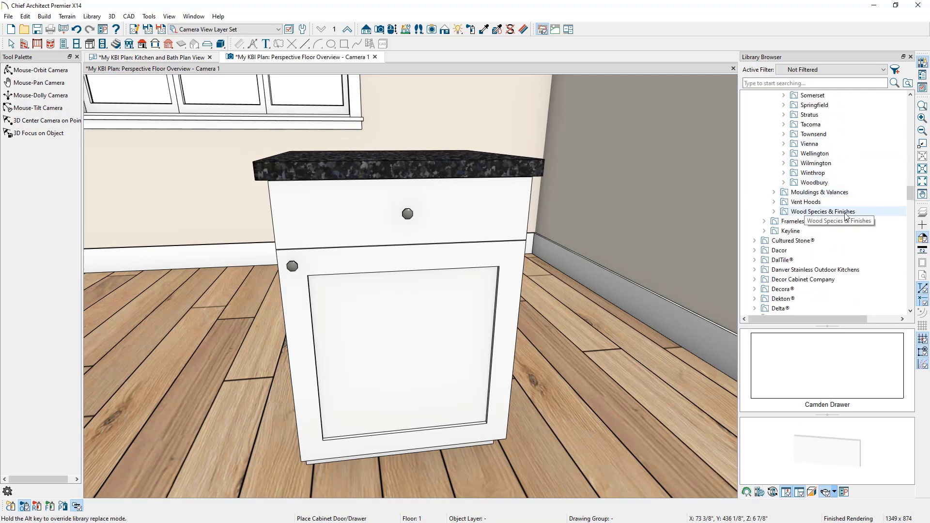
{"action": "left_click", "coordinate": [774, 212]}
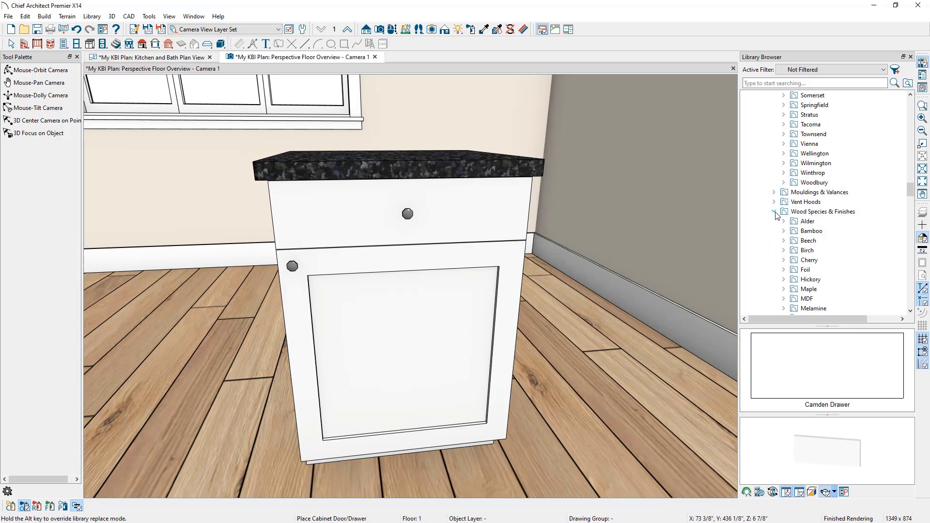
{"action": "scroll", "coordinate": [788, 219], "scroll_direction": "down", "scroll_amount": 2}
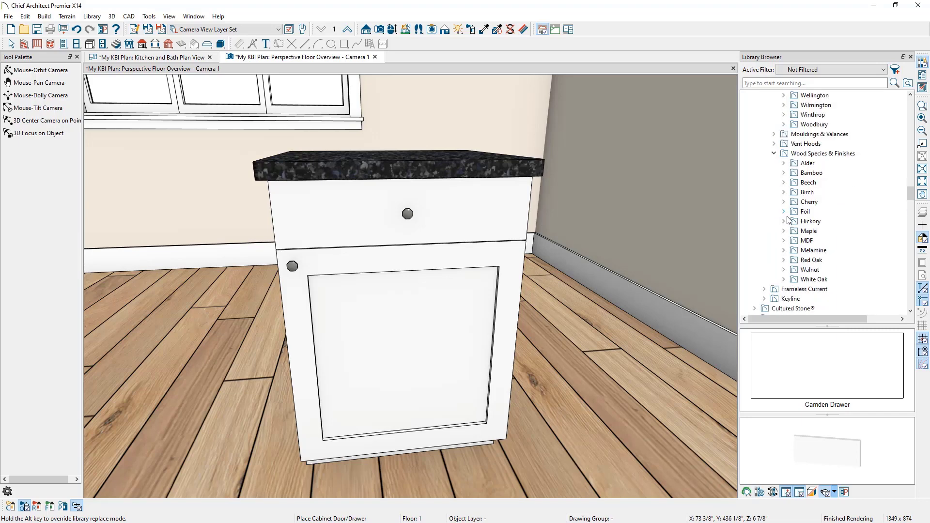
{"action": "left_click", "coordinate": [784, 164]}
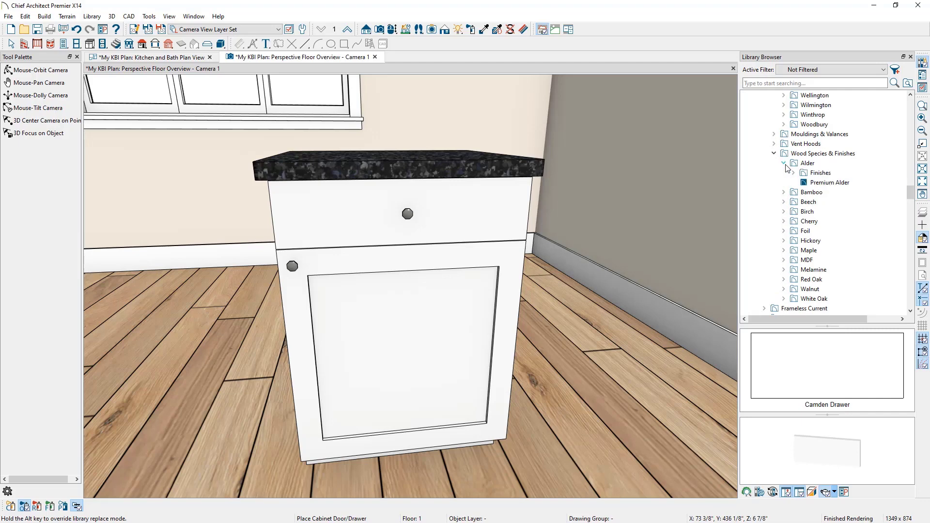
{"action": "left_click", "coordinate": [807, 183]}
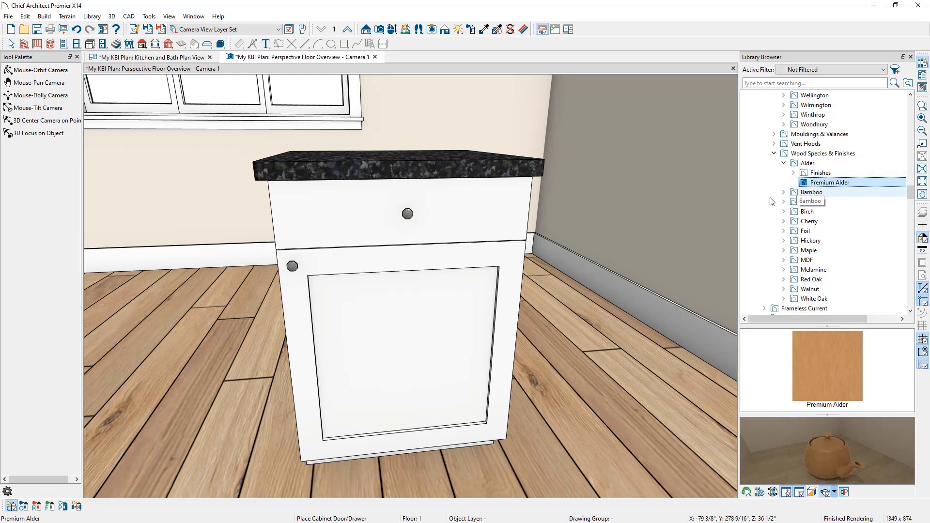
{"action": "middle_click_drag", "start_coordinate": [408, 305], "coordinate": [551, 273]}
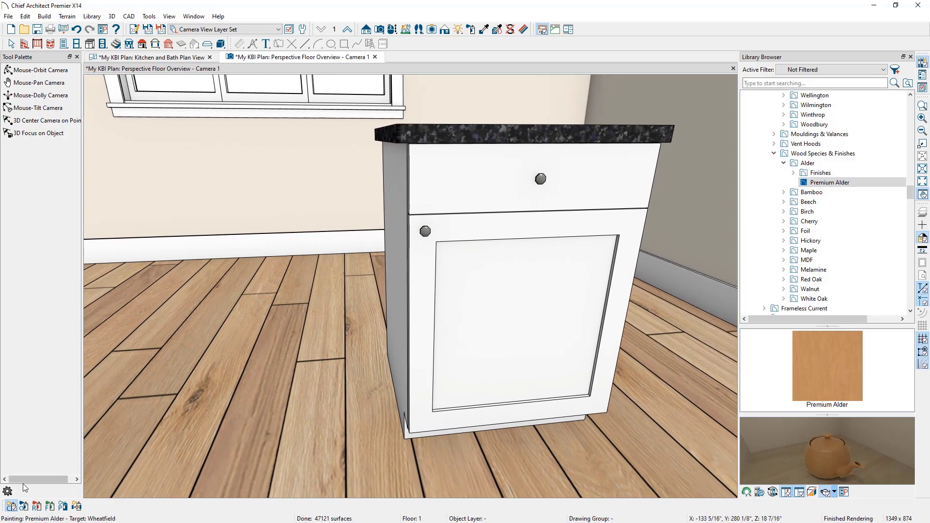
{"action": "left_click", "coordinate": [13, 506]}
{"action": "left_click", "coordinate": [464, 283]}
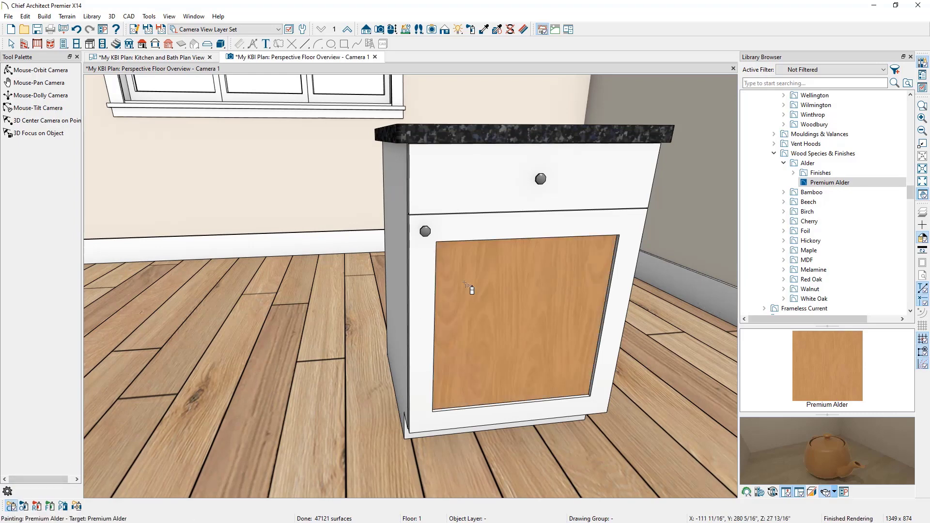
{"action": "left_click", "coordinate": [424, 281]}
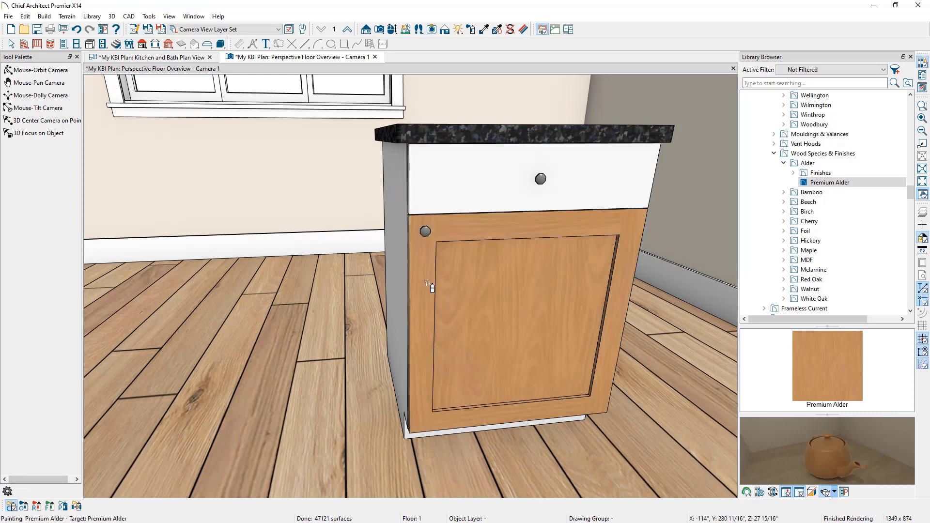
{"action": "left_click", "coordinate": [23, 506]}
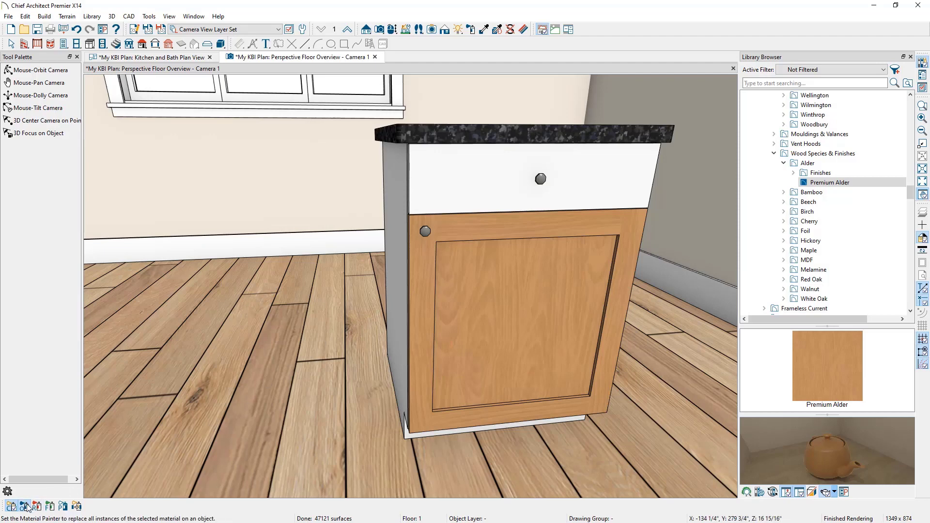
{"action": "left_click", "coordinate": [457, 188]}
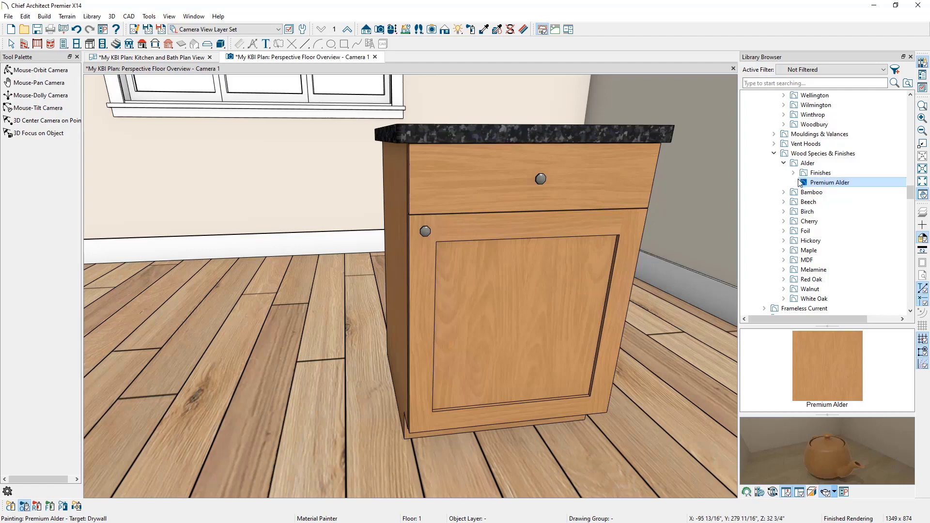
Blend the Kodiak finish from the Alder finishes over the whole cabinet's Premium Alder material.
{"action": "double_click", "coordinate": [813, 174]}
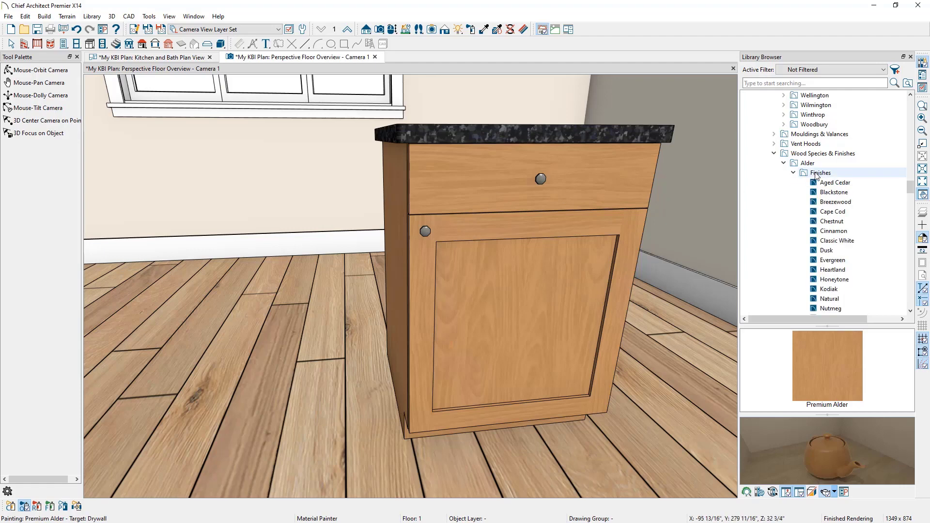
{"action": "scroll", "coordinate": [815, 175], "scroll_direction": "down", "scroll_amount": 1}
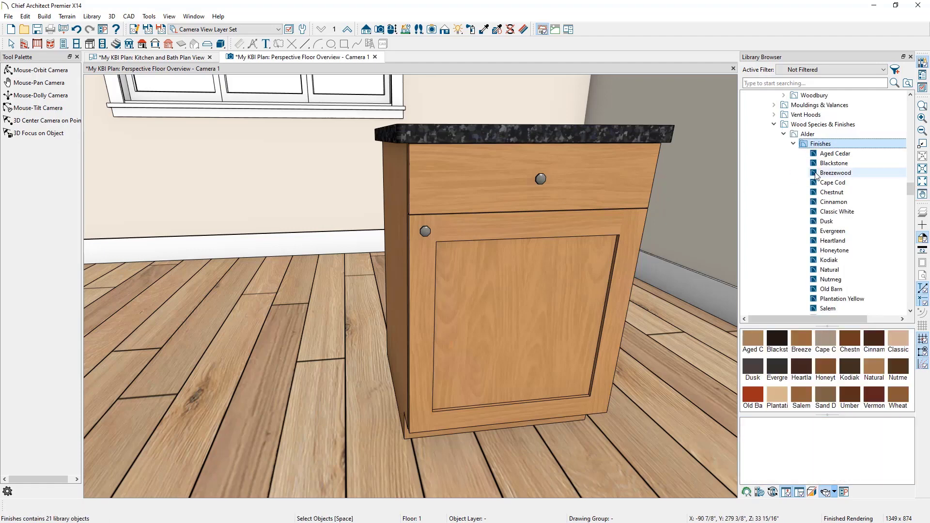
{"action": "left_click", "coordinate": [828, 260]}
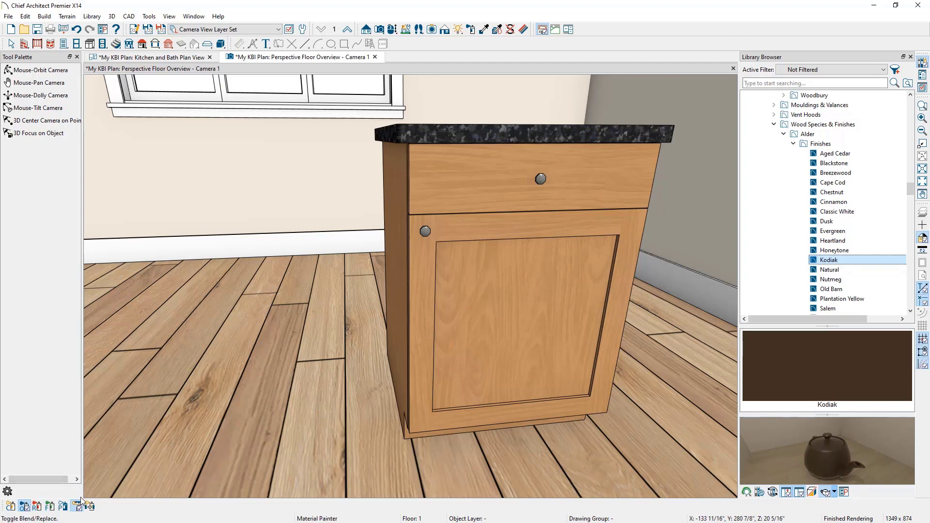
{"action": "left_click", "coordinate": [485, 311]}
{"action": "left_click", "coordinate": [488, 314]}
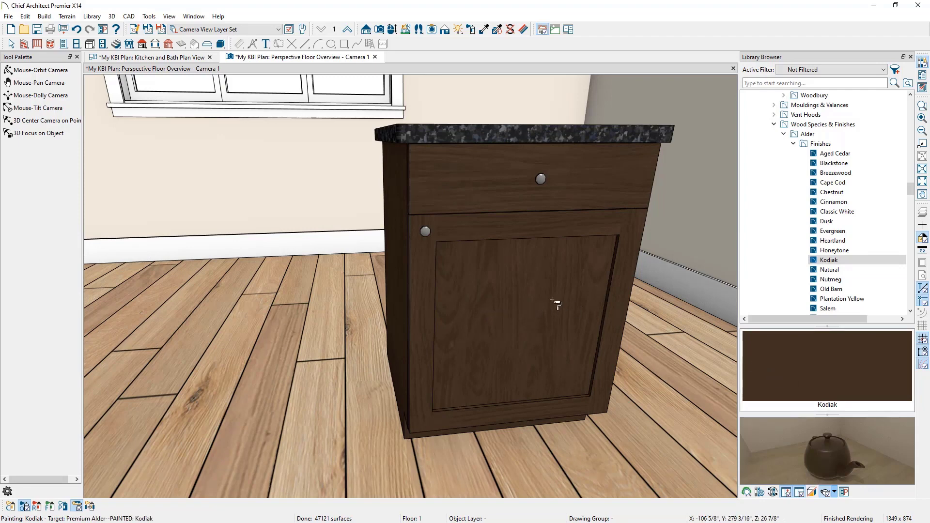
{"action": "middle_click_drag", "start_coordinate": [557, 303], "coordinate": [539, 352]}
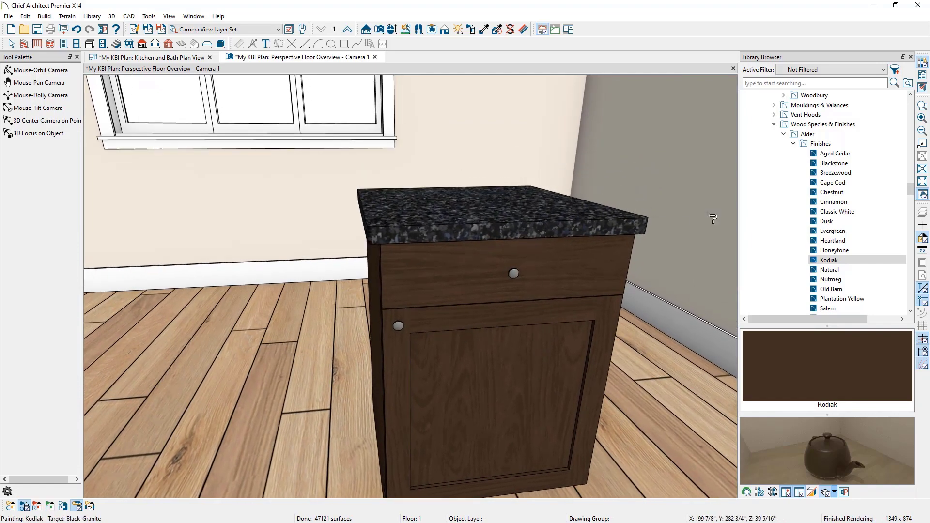
Switch to the web browser and copy the name Classic Calacatta from the Silestone Eternal Collection page.
{"action": "left_click_drag", "start_coordinate": [929, 39], "coordinate": [352, 69]}
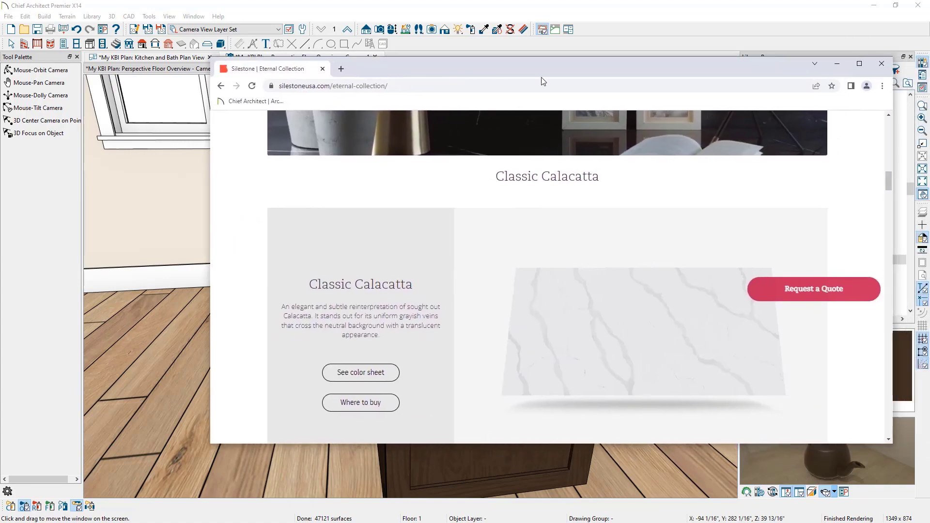
{"action": "left_click", "coordinate": [860, 64]}
{"action": "left_click_drag", "start_coordinate": [511, 118], "coordinate": [411, 120]}
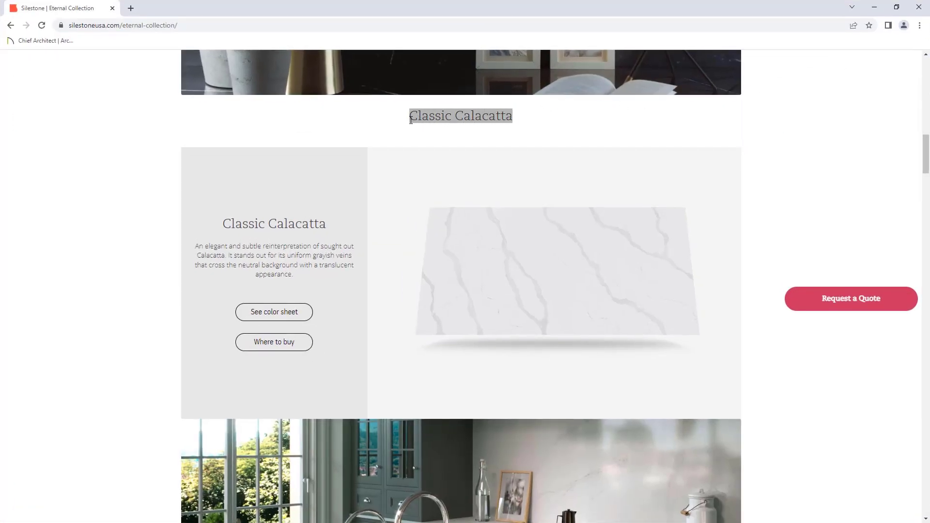
{"action": "right_click", "coordinate": [422, 118]}
{"action": "left_click", "coordinate": [432, 126]}
{"action": "double_click", "coordinate": [431, 9]}
{"action": "left_click", "coordinate": [816, 14]}
Search the library in Chief Architect for the copied name Classic Calacatta and show Eternal Classic Calacatta in its Silestone catalog folder.
{"action": "left_click", "coordinate": [770, 85]}
{"action": "right_click", "coordinate": [769, 85]}
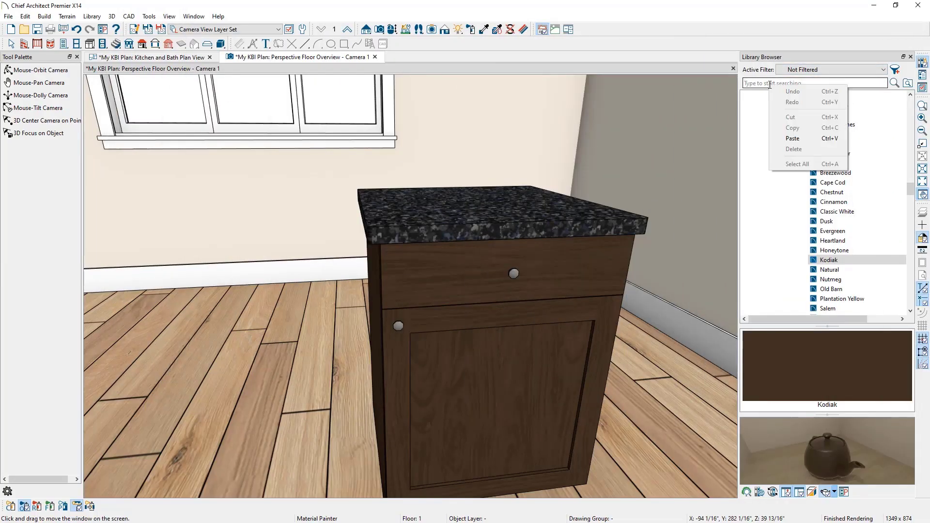
{"action": "left_click", "coordinate": [808, 139]}
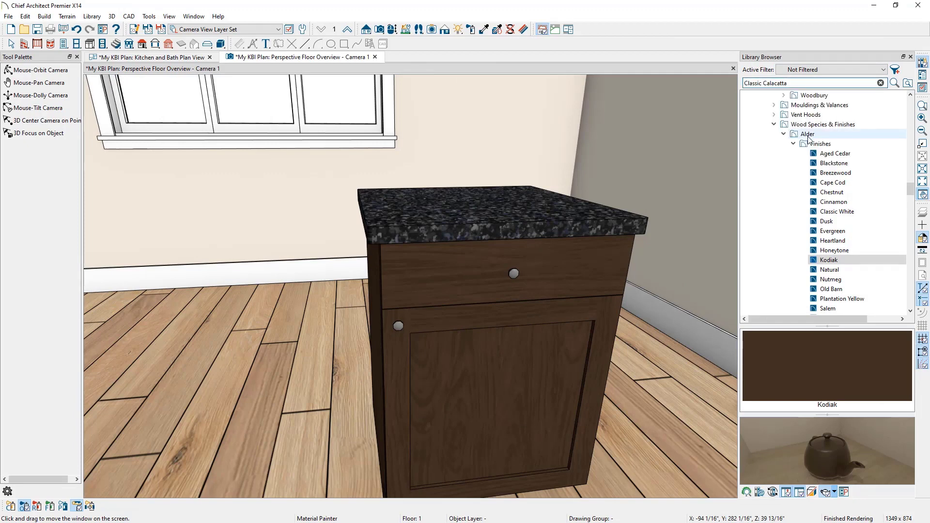
{"action": "key", "text": "Return"}
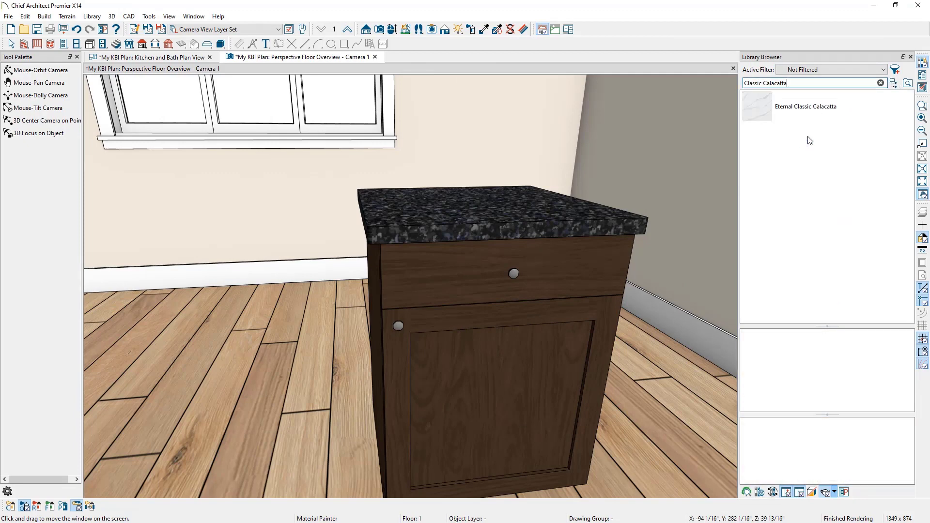
{"action": "left_click", "coordinate": [810, 109]}
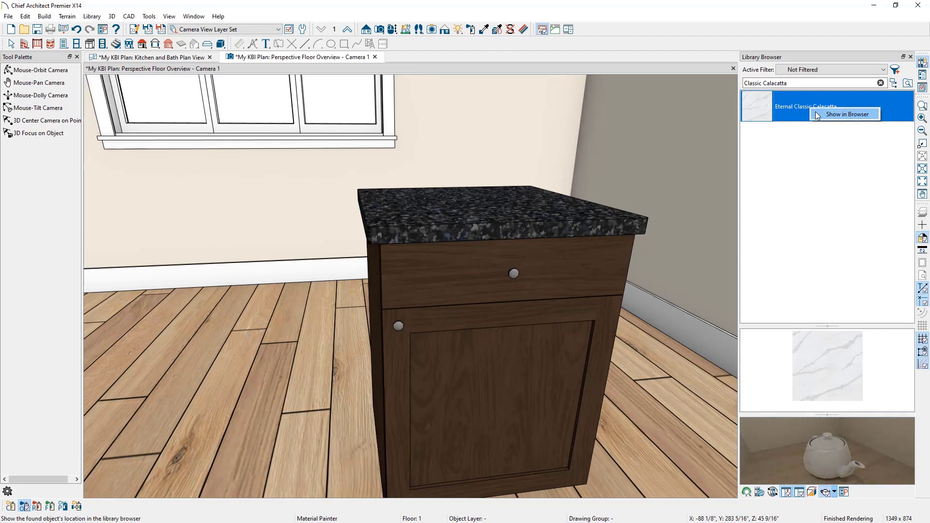
{"action": "left_click", "coordinate": [815, 112]}
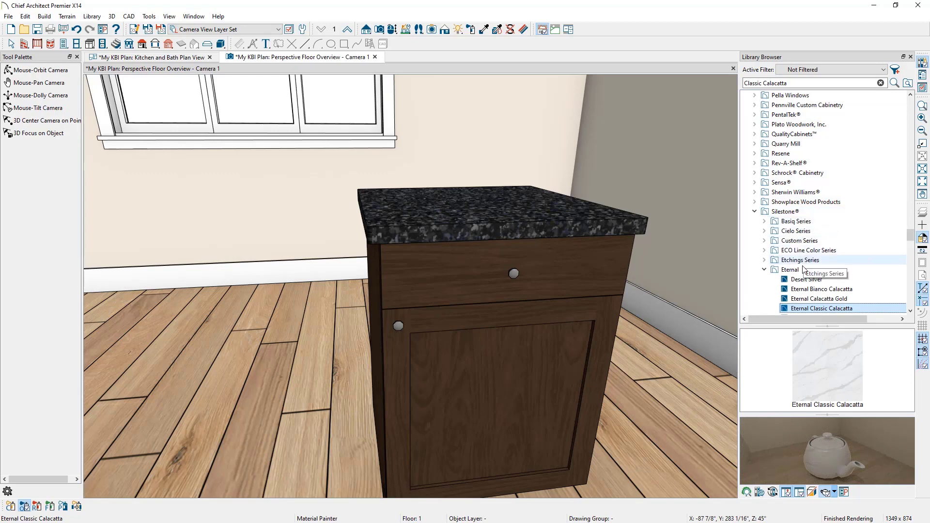
Paint the base cabinet's countertop with the Eternal Classic Calacatta material and return to object selection.
{"action": "left_click", "coordinate": [804, 309]}
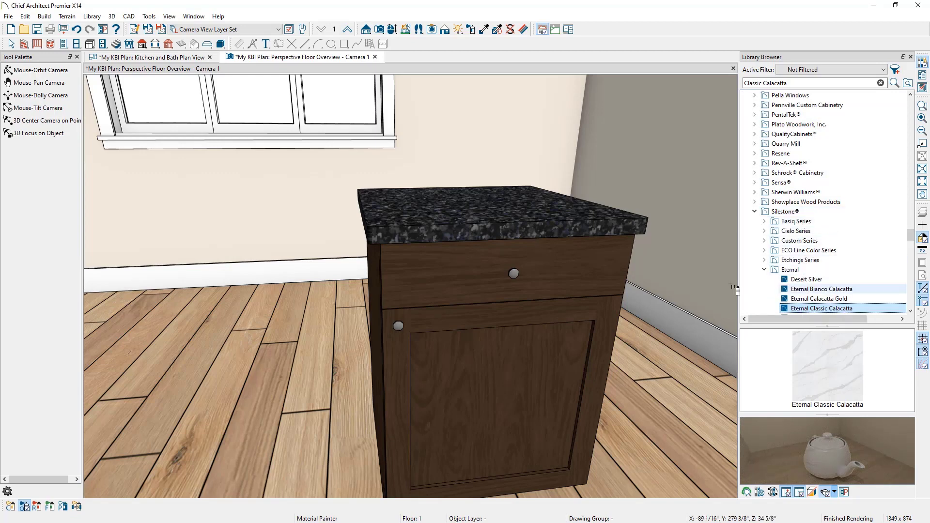
{"action": "left_click", "coordinate": [540, 219]}
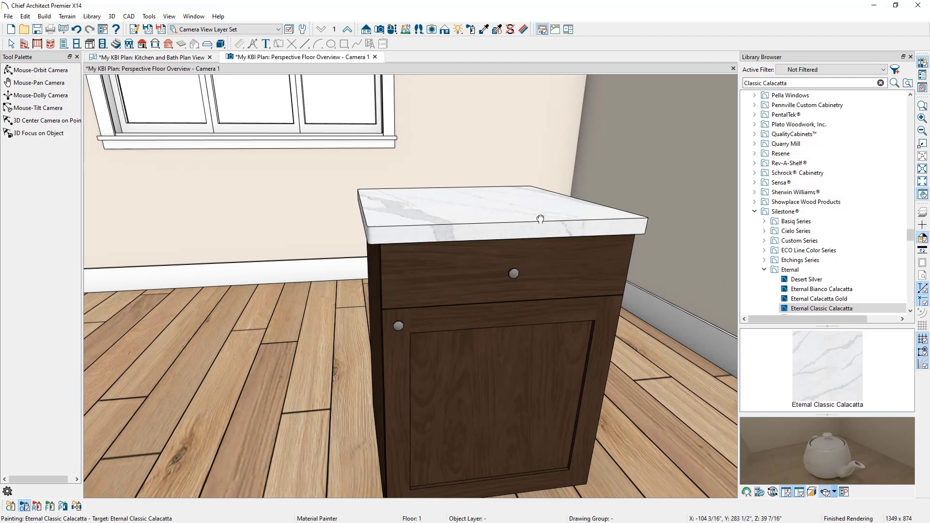
{"action": "key", "text": "space"}
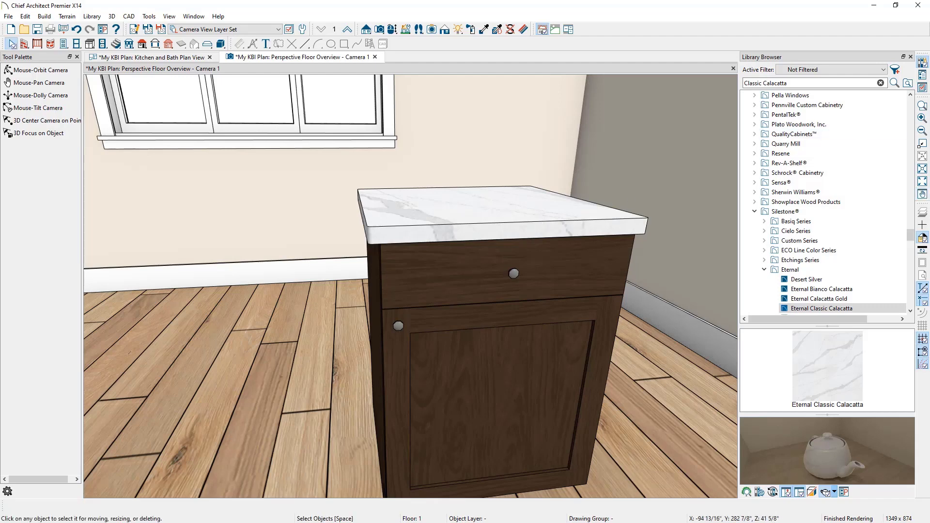
Bring the reference kitchen picture 3.png into view to compare its cabinet hardware, and move it away again.
{"action": "left_click_drag", "start_coordinate": [929, 53], "coordinate": [667, 57]}
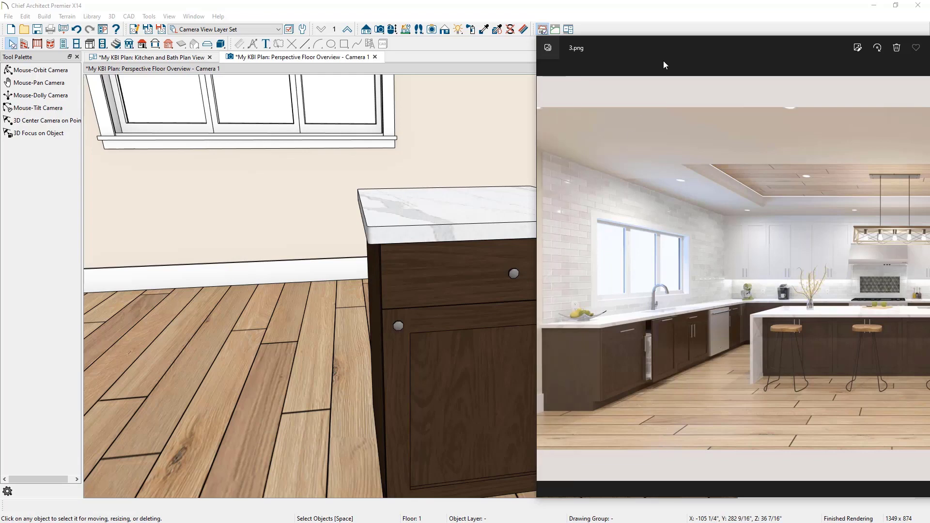
{"action": "left_click_drag", "start_coordinate": [668, 46], "coordinate": [929, 49]}
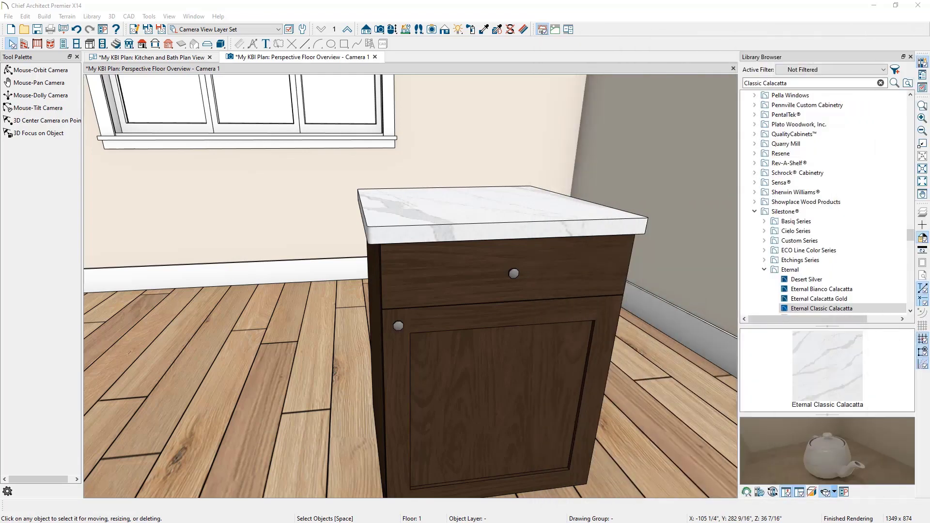
Replace the base cabinet's knobs with the Moderno Bar Pull from Bar and Cup Pulls in the bonus catalog Cabinet Hardware No.2.
{"action": "left_click_drag", "start_coordinate": [910, 236], "coordinate": [929, 94]}
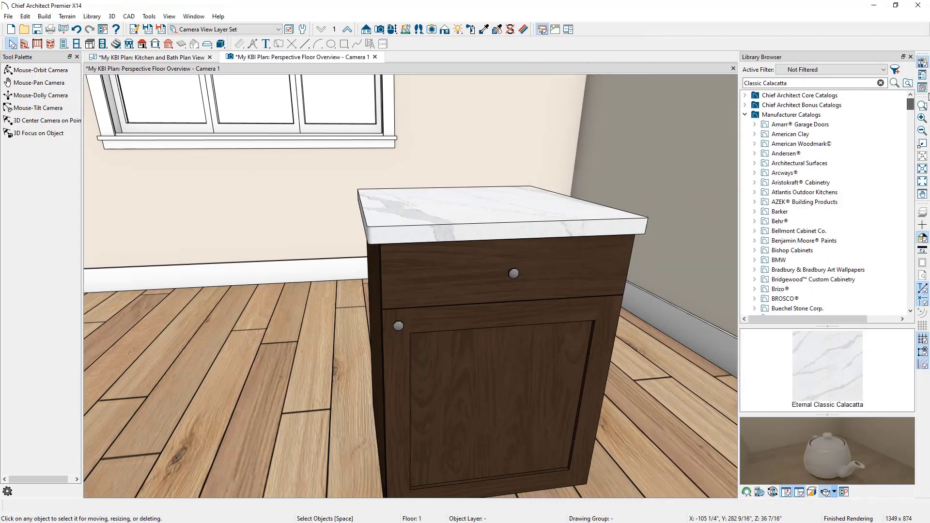
{"action": "left_click", "coordinate": [745, 114]}
{"action": "left_click", "coordinate": [745, 105]}
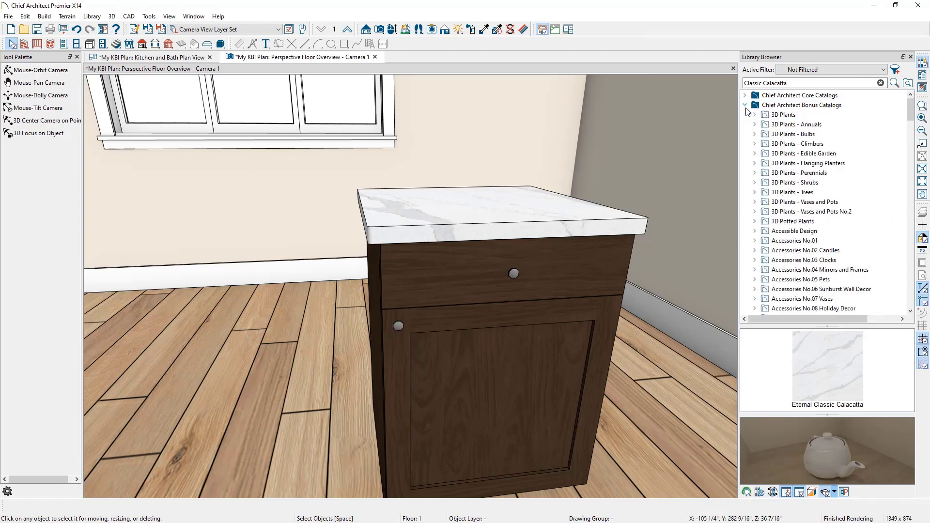
{"action": "scroll", "coordinate": [792, 216], "scroll_direction": "down", "scroll_amount": 10}
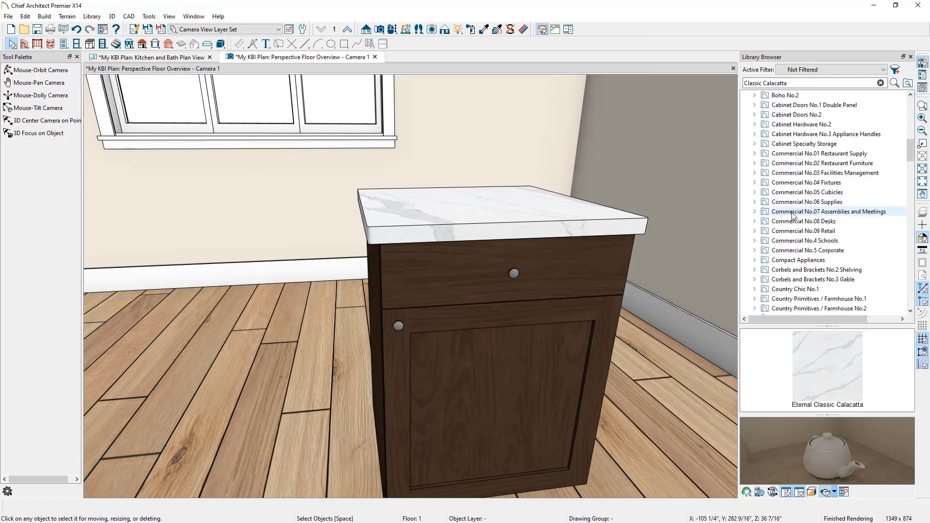
{"action": "scroll", "coordinate": [792, 216], "scroll_direction": "up", "scroll_amount": 2}
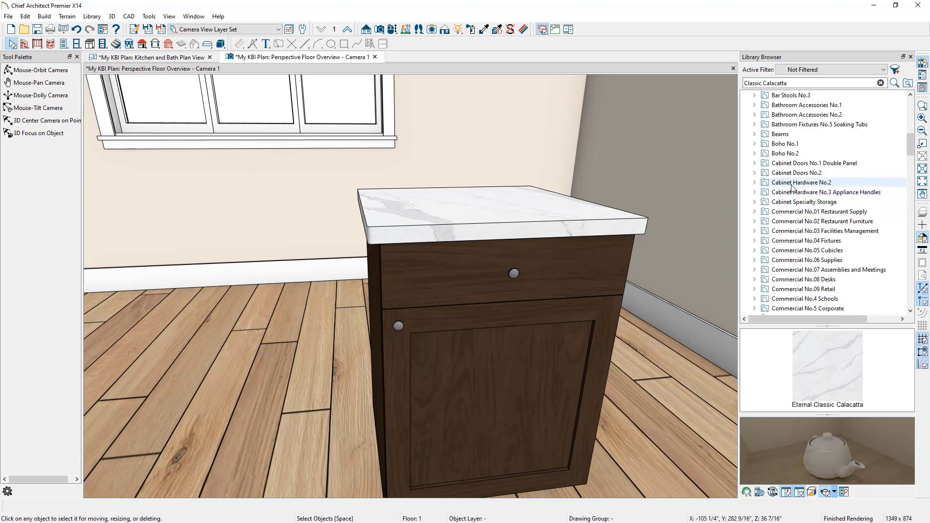
{"action": "left_click", "coordinate": [753, 184]}
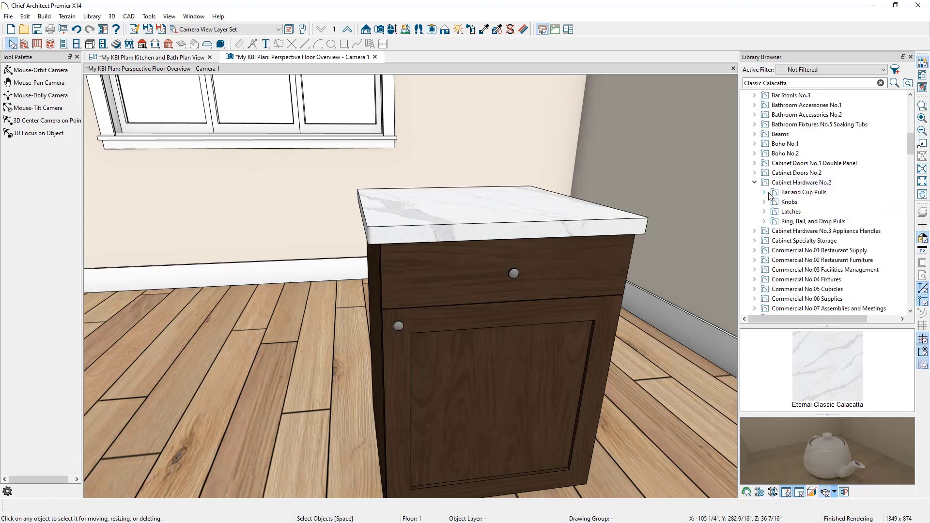
{"action": "left_click", "coordinate": [764, 193]}
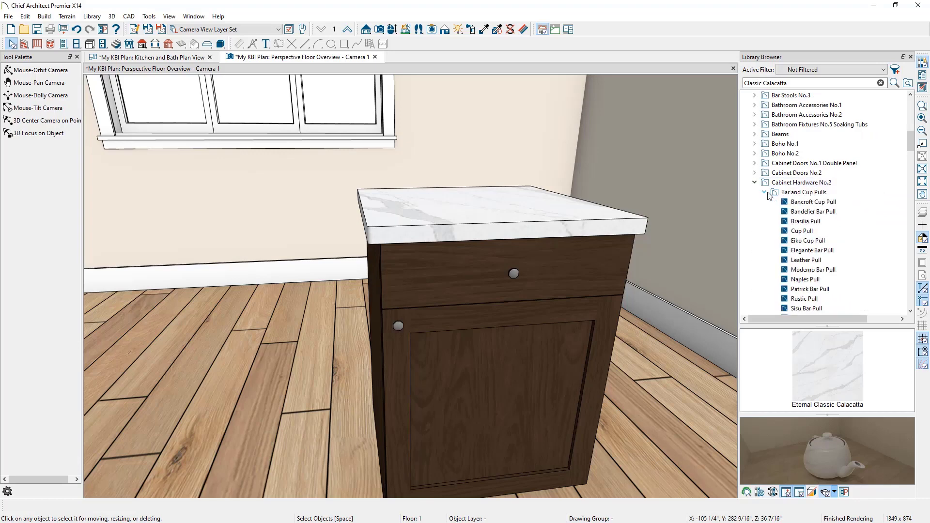
{"action": "left_click", "coordinate": [802, 271]}
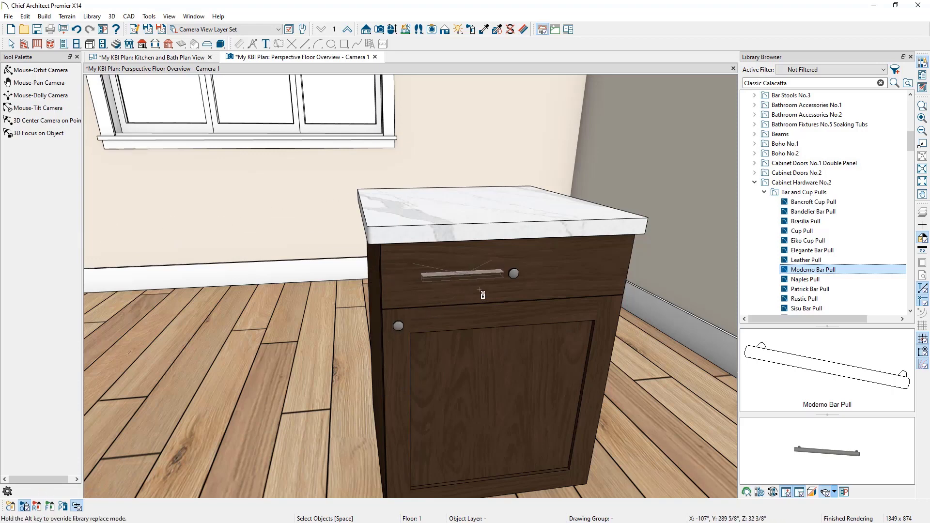
{"action": "left_click", "coordinate": [515, 279]}
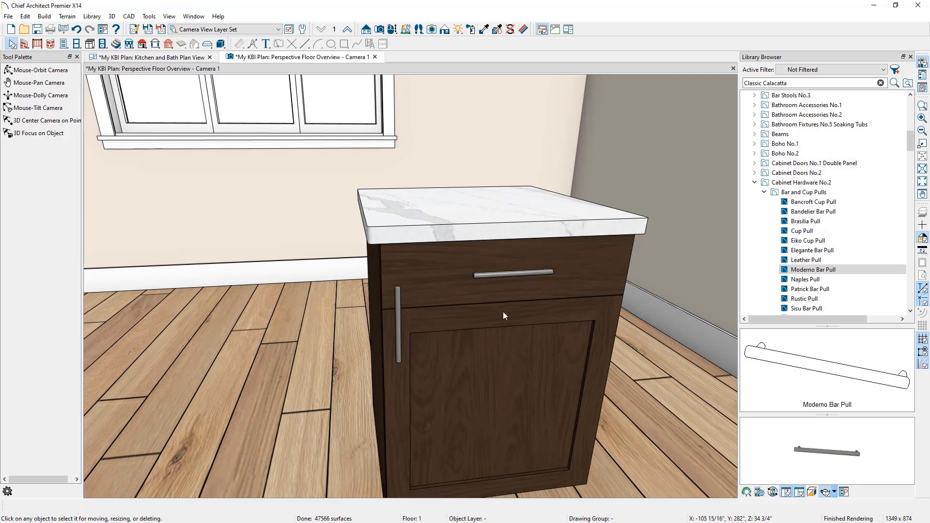
Open the base cabinet's specification, review its construction and front layout, and set the door handle's Down From Top distance to 5".
{"action": "middle_click_drag", "start_coordinate": [410, 332], "coordinate": [409, 248]}
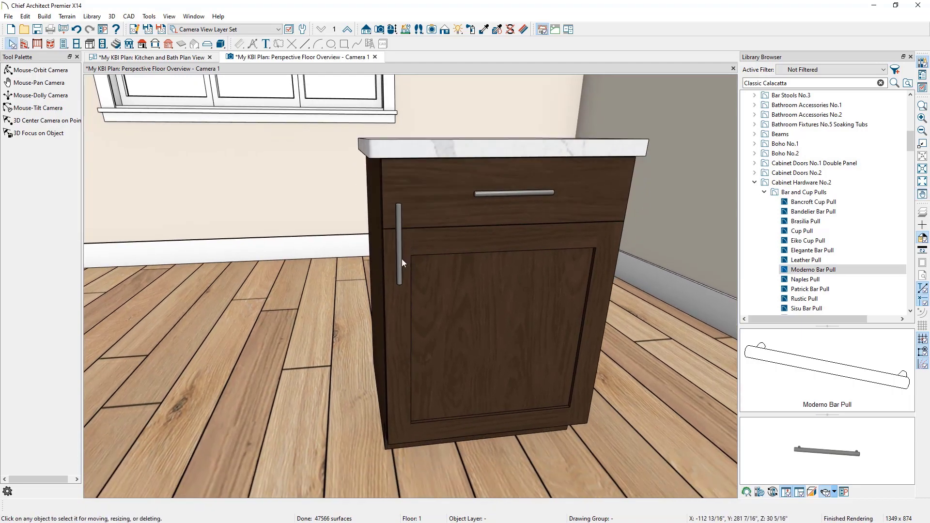
{"action": "double_click", "coordinate": [446, 269]}
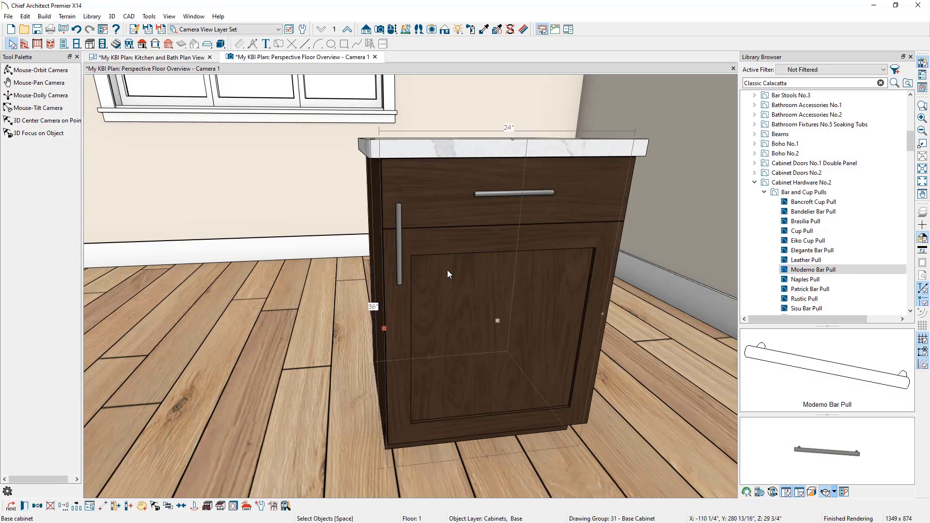
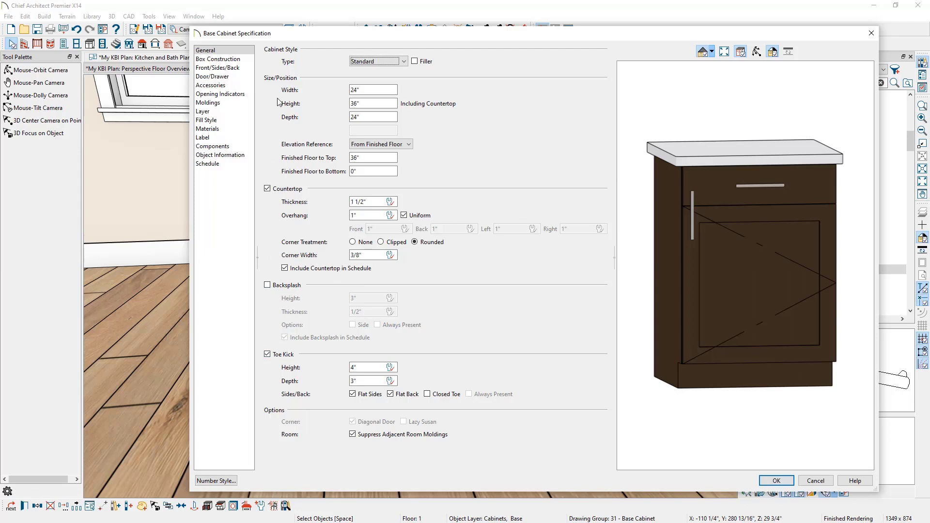
{"action": "left_click", "coordinate": [247, 62]}
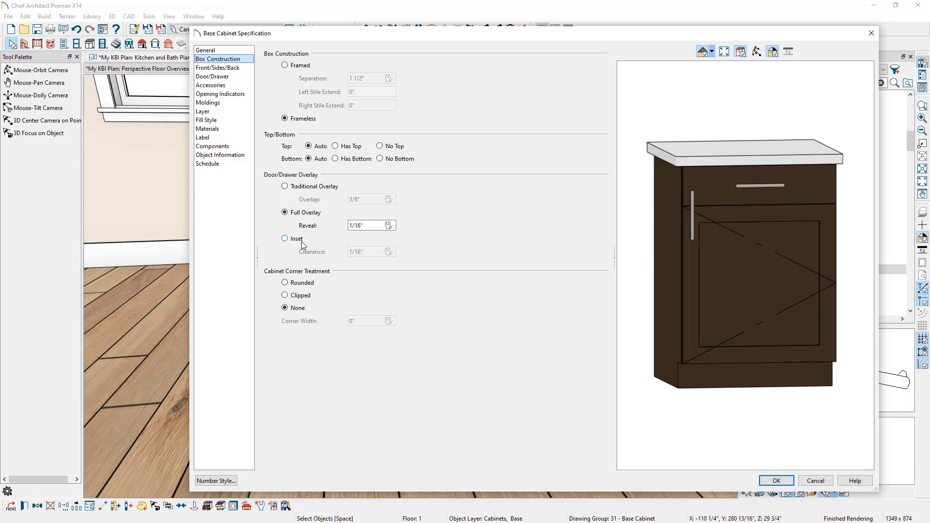
{"action": "left_click", "coordinate": [246, 67]}
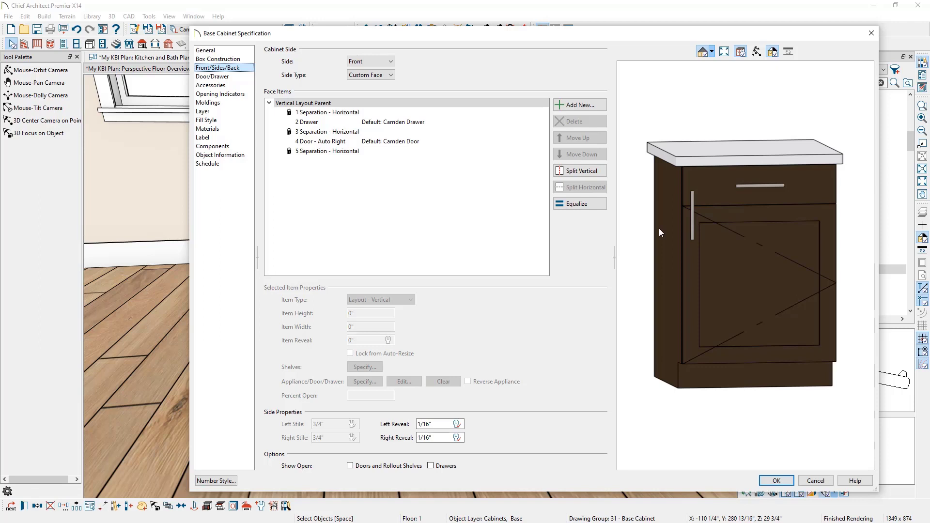
{"action": "left_click", "coordinate": [241, 80]}
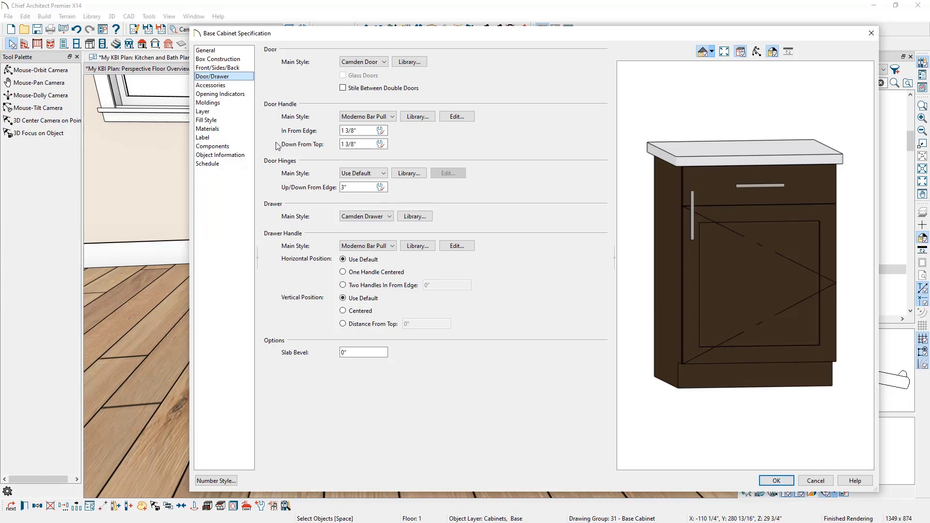
{"action": "left_click_drag", "start_coordinate": [353, 142], "coordinate": [305, 143]}
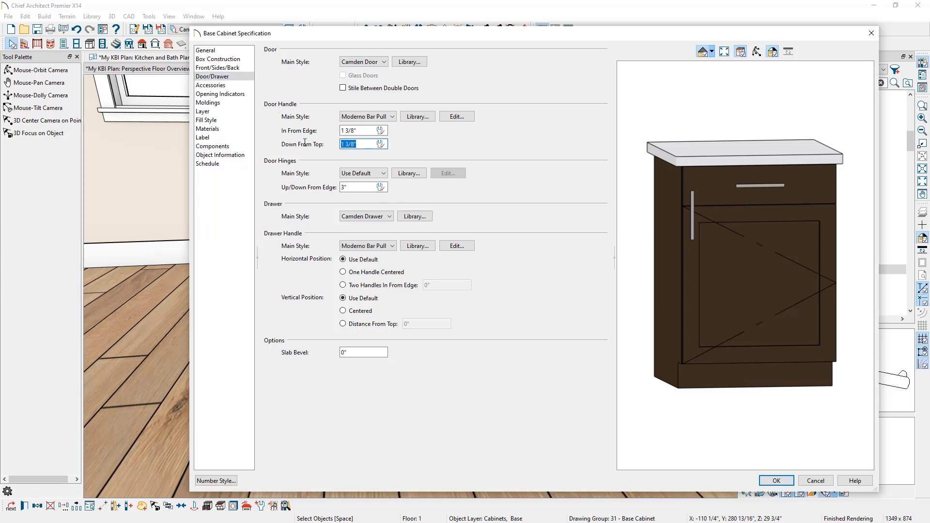
{"action": "type", "text": "5"}
{"action": "key", "text": "Tab"}
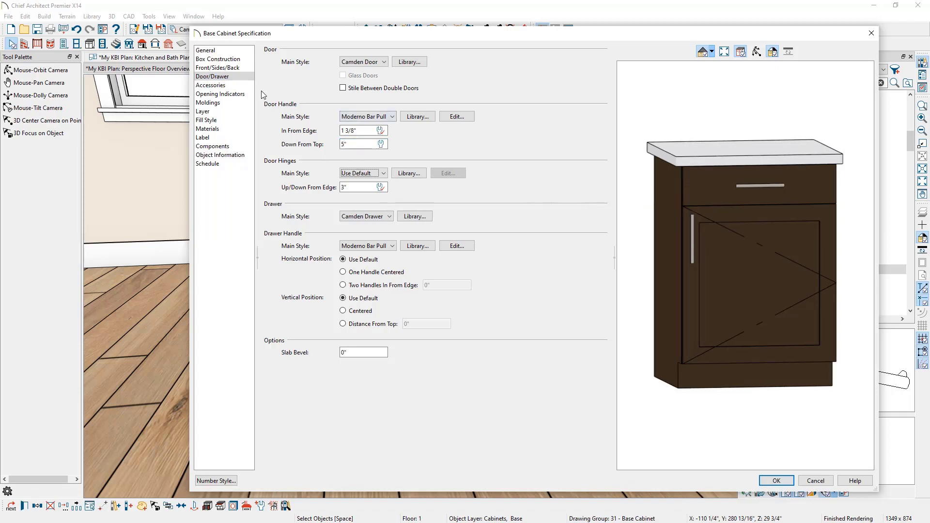
Review the base cabinet's accessories, opening indicators and moldings, and accept the specification.
{"action": "left_click", "coordinate": [246, 86]}
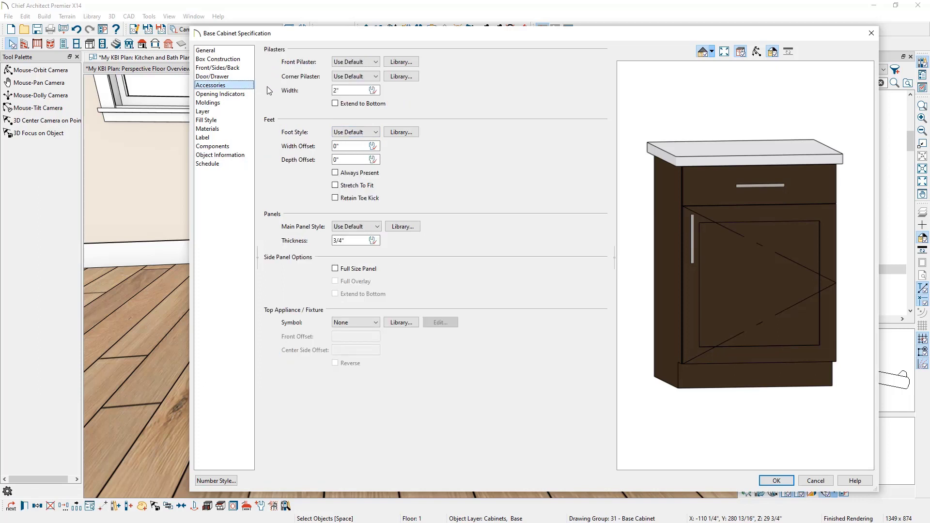
{"action": "left_click", "coordinate": [244, 95]}
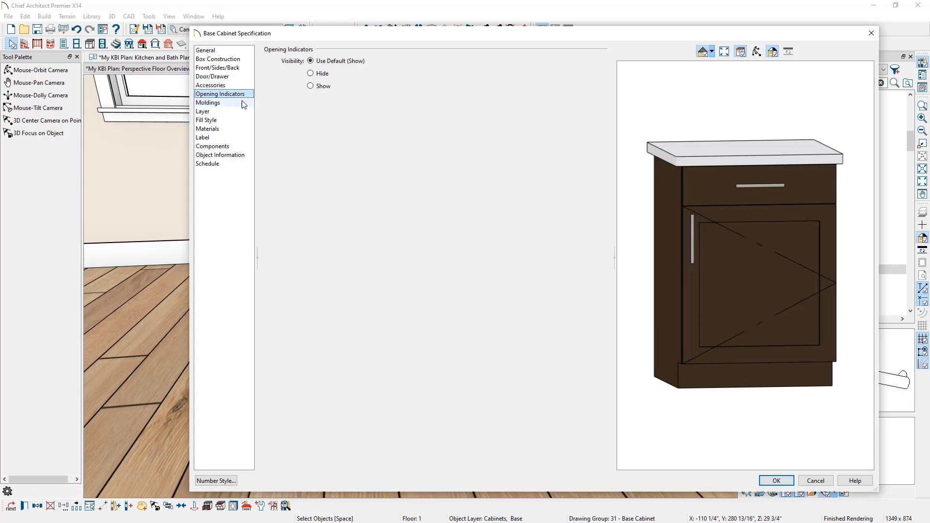
{"action": "left_click", "coordinate": [243, 103]}
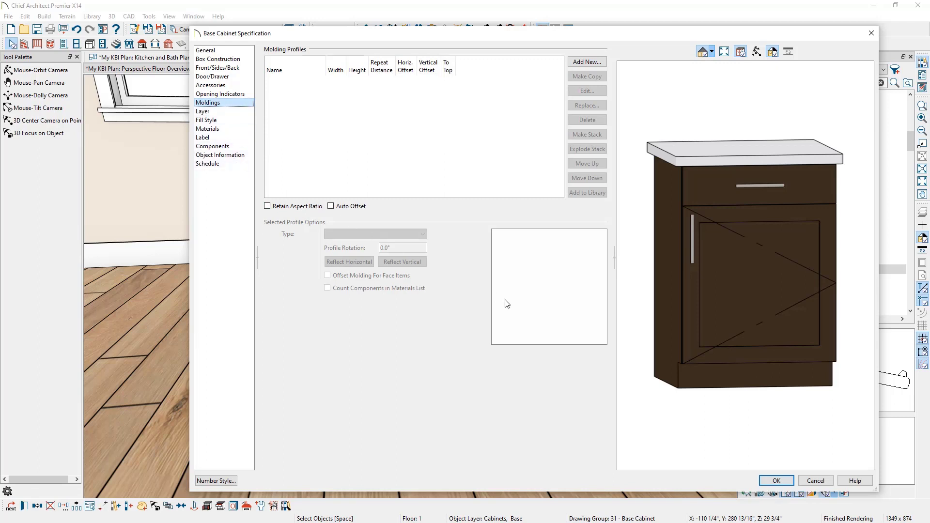
{"action": "left_click", "coordinate": [777, 480]}
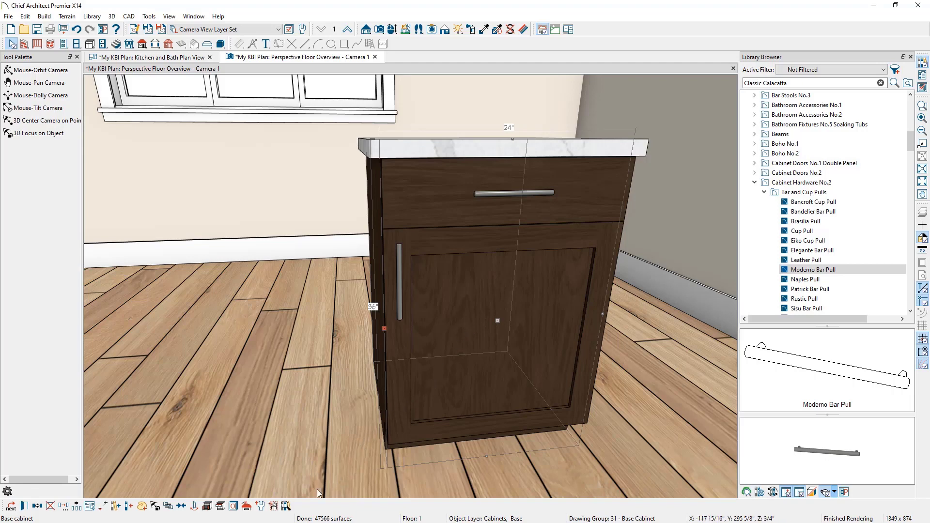
Update the Base Cabinet Defaults from the selected cabinet, and delete that cabinet from the room with the Library Browser closed.
{"action": "left_click", "coordinate": [261, 506]}
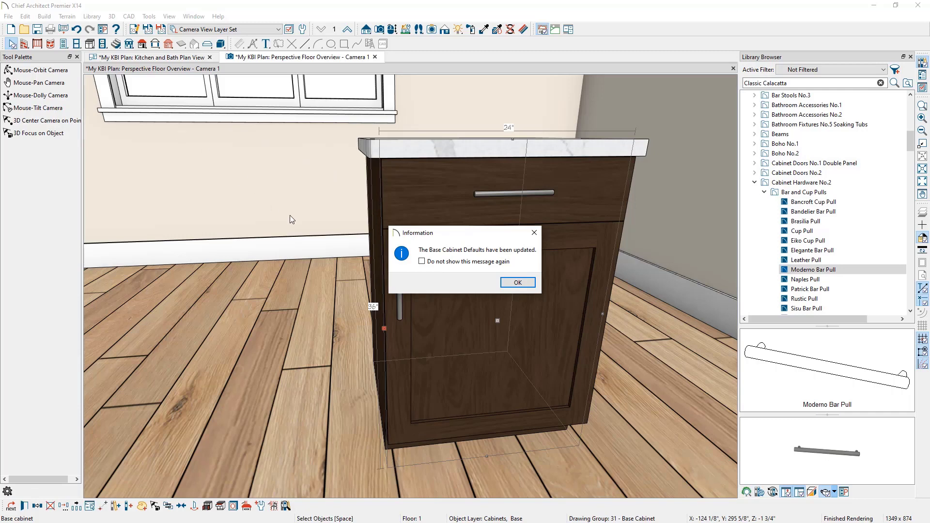
{"action": "left_click", "coordinate": [517, 283]}
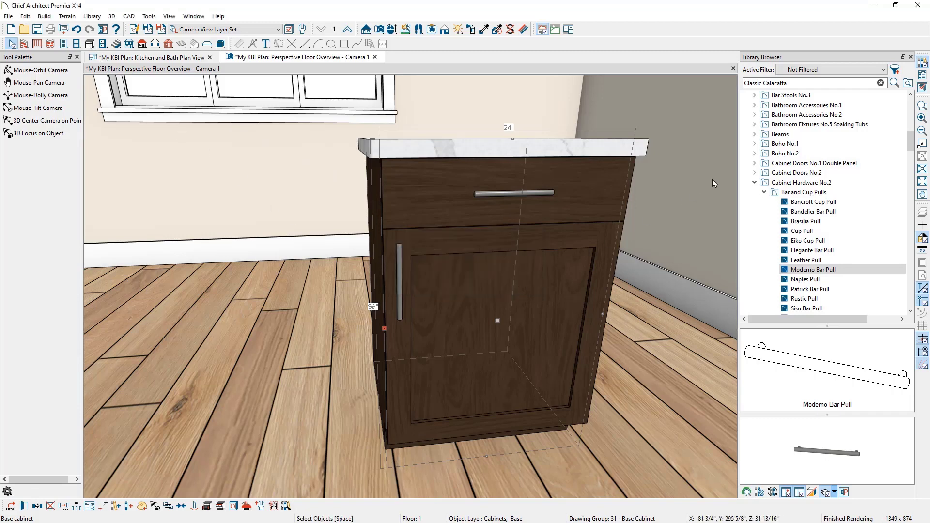
{"action": "left_click", "coordinate": [911, 57]}
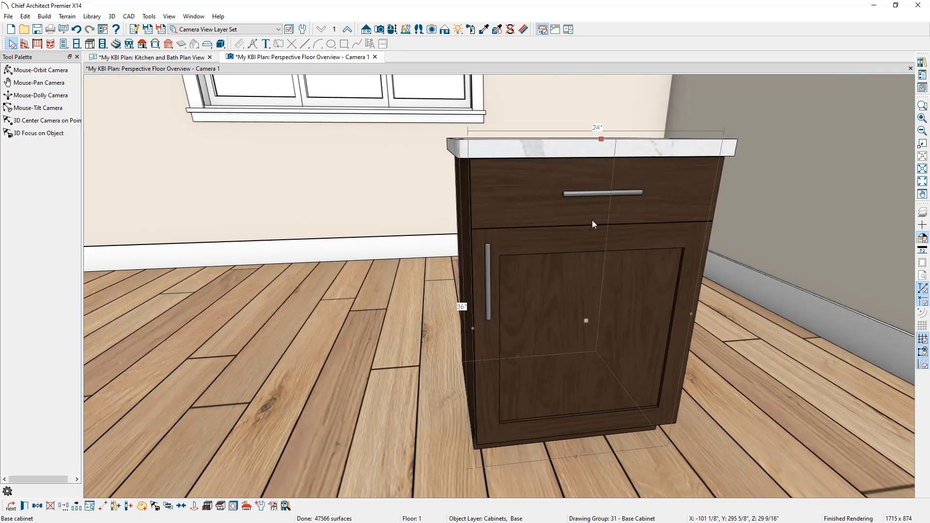
{"action": "key", "text": "Delete"}
Orbit the camera to view the room corner between the triple window and the range.
{"action": "left_click", "coordinate": [380, 29]}
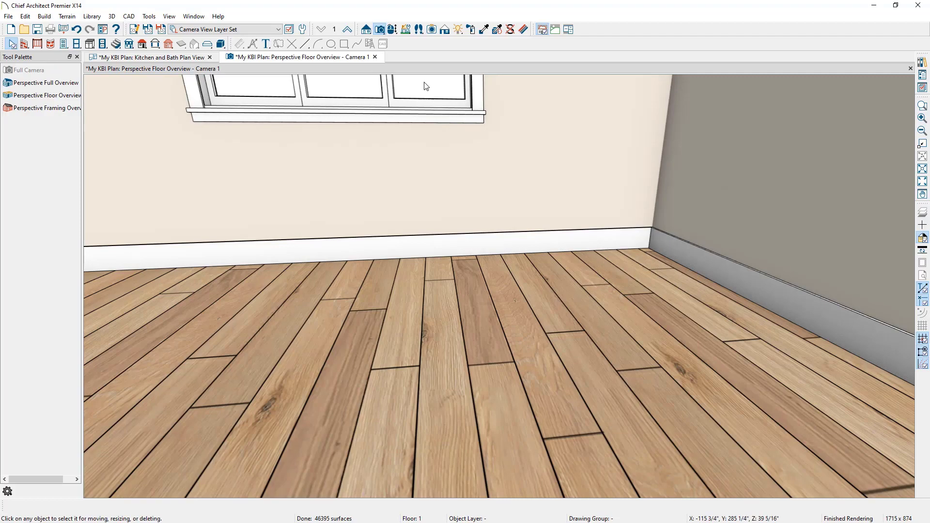
{"action": "left_click", "coordinate": [392, 29]}
{"action": "scroll", "coordinate": [451, 199], "scroll_direction": "down", "scroll_amount": 2}
{"action": "middle_click_drag", "start_coordinate": [453, 269], "coordinate": [454, 286]}
{"action": "left_click_drag", "start_coordinate": [454, 286], "coordinate": [474, 330]}
{"action": "scroll", "coordinate": [472, 330], "scroll_direction": "down", "scroll_amount": 2}
{"action": "middle_click_drag", "start_coordinate": [471, 330], "coordinate": [512, 313]}
{"action": "scroll", "coordinate": [499, 311], "scroll_direction": "up", "scroll_amount": 3}
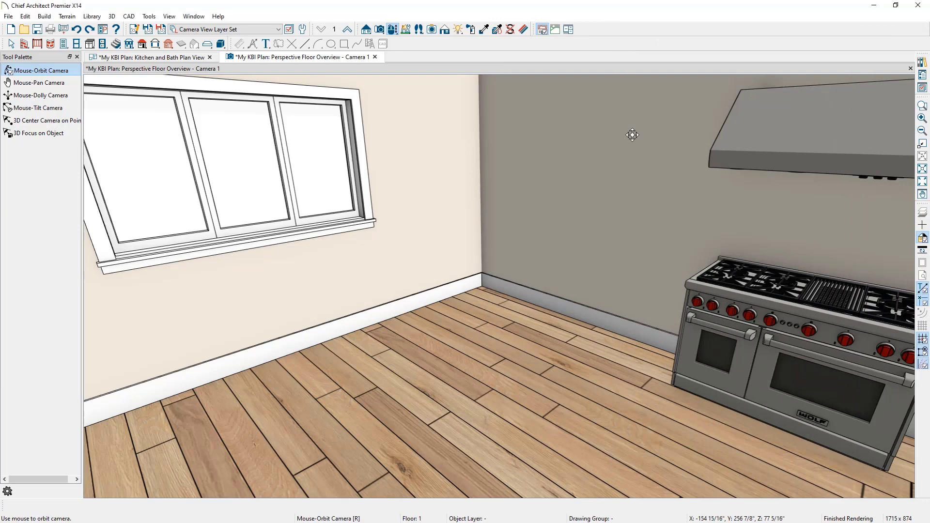
Explode the architectural block that groups the range and the hood.
{"action": "key", "text": "space"}
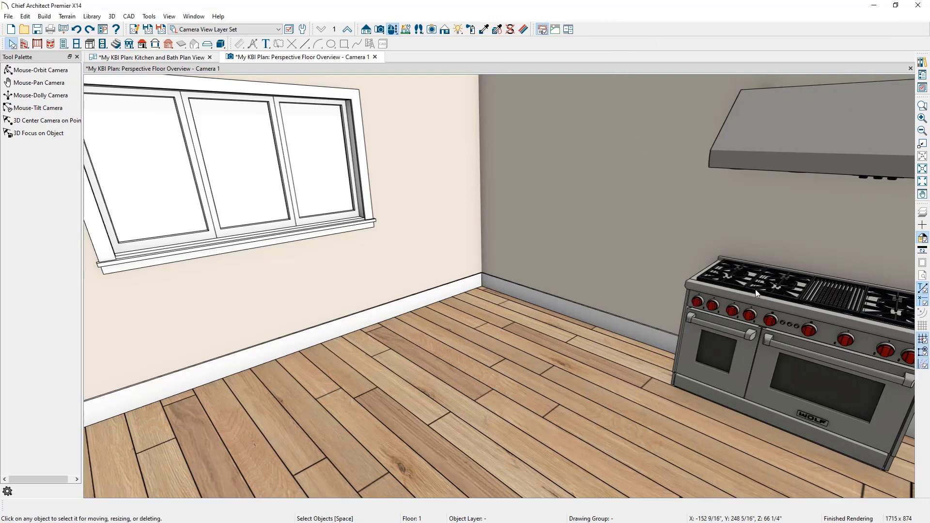
{"action": "left_click", "coordinate": [755, 289]}
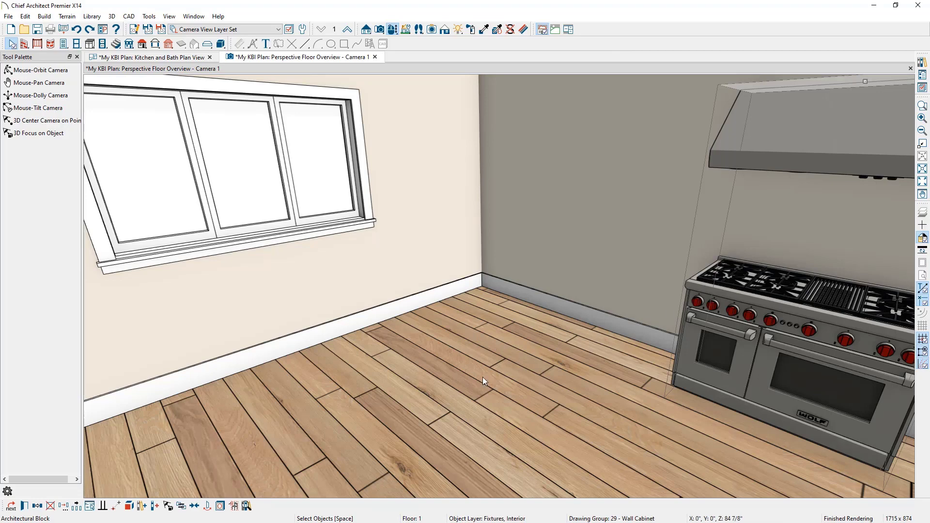
{"action": "left_click", "coordinate": [129, 506]}
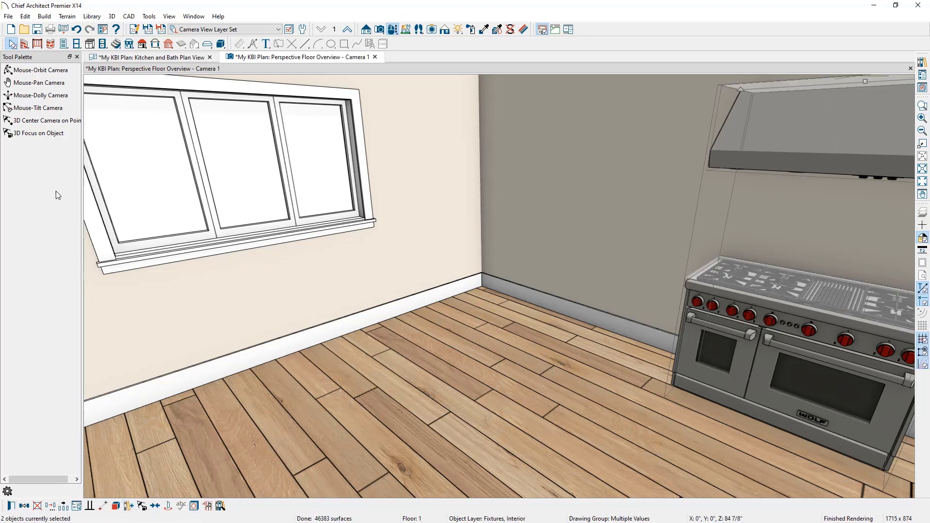
Place a base cabinet in the room corner between the window wall and range wall, and turn off its Diagonal Door option.
{"action": "left_click", "coordinate": [87, 45]}
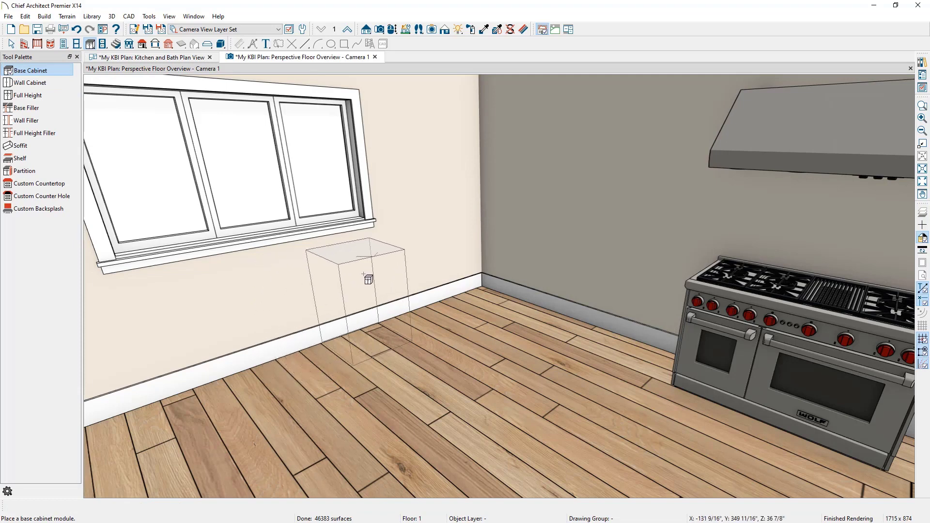
{"action": "left_click", "coordinate": [480, 228]}
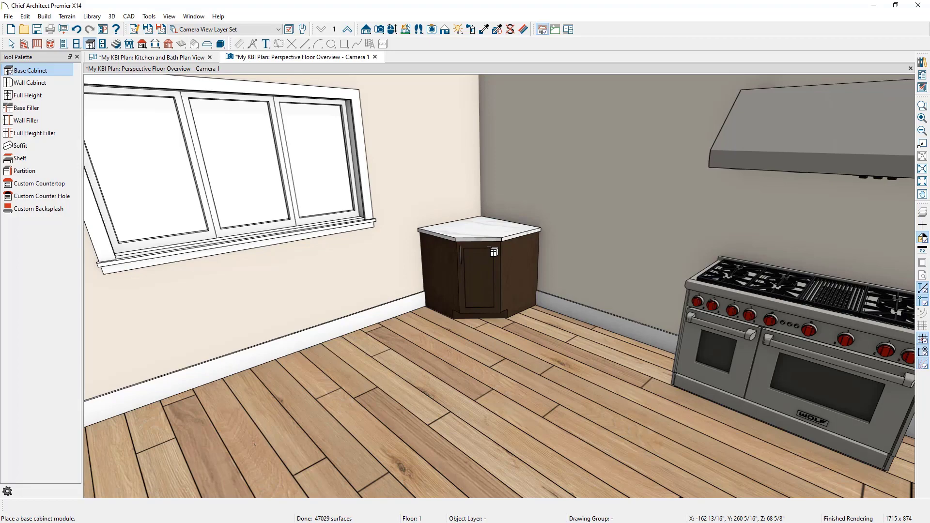
{"action": "double_click", "coordinate": [489, 247]}
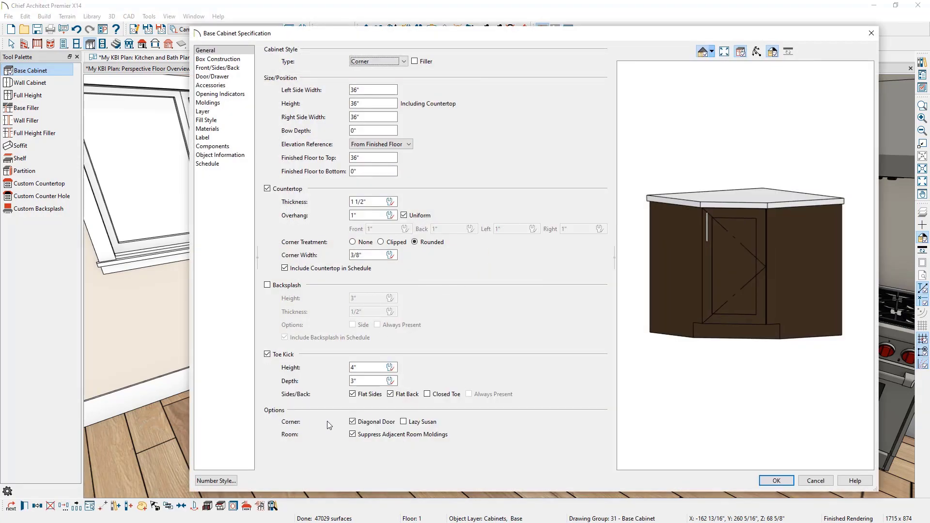
{"action": "left_click", "coordinate": [360, 425]}
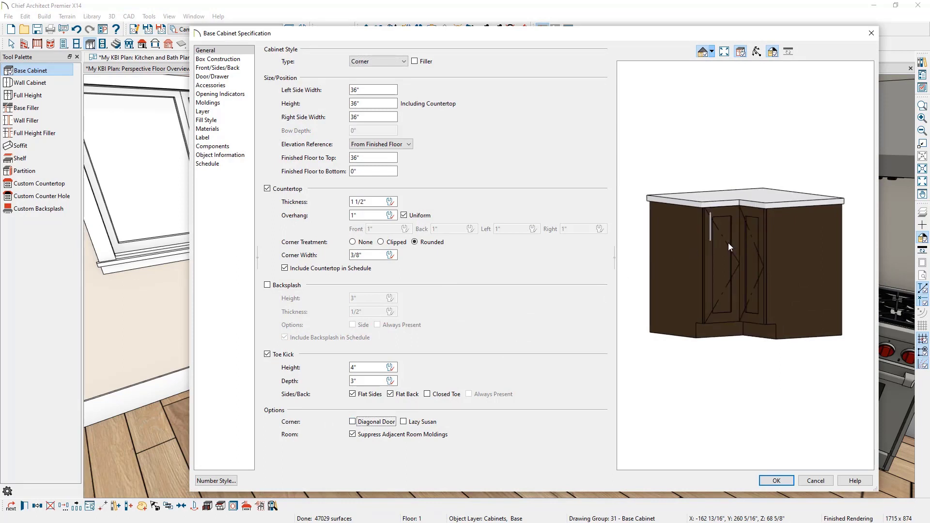
{"action": "left_click", "coordinate": [777, 480]}
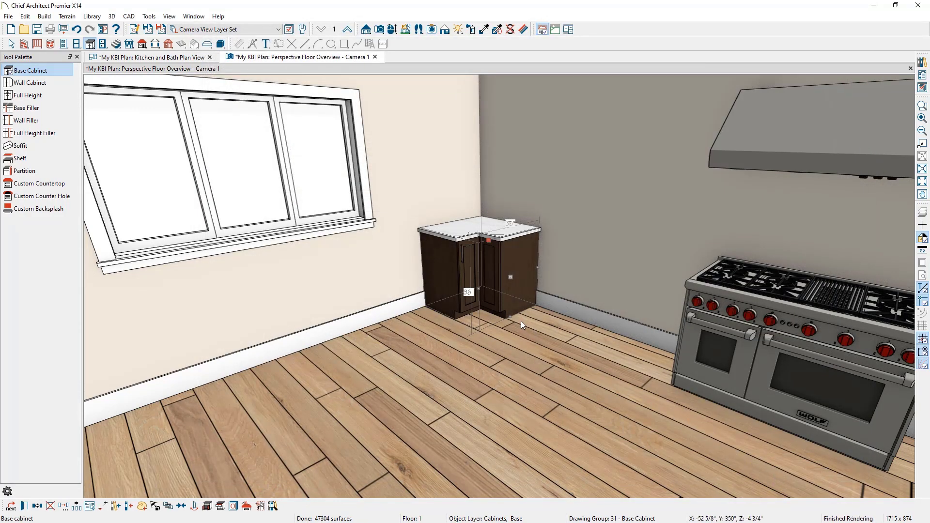
Place a base cabinet on the range wall against the corner cabinet and widen it to 36".
{"action": "left_click", "coordinate": [392, 29]}
{"action": "left_click_drag", "start_coordinate": [424, 162], "coordinate": [492, 208]}
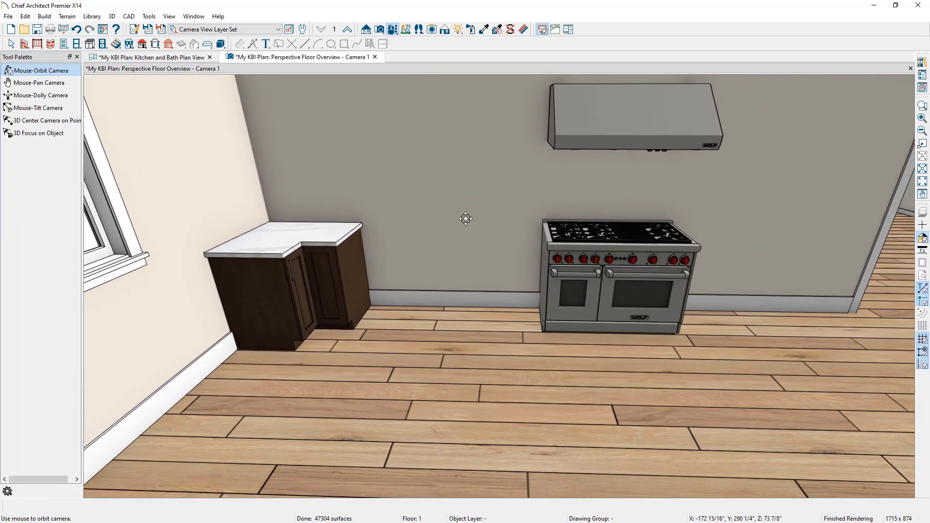
{"action": "left_click", "coordinate": [89, 45]}
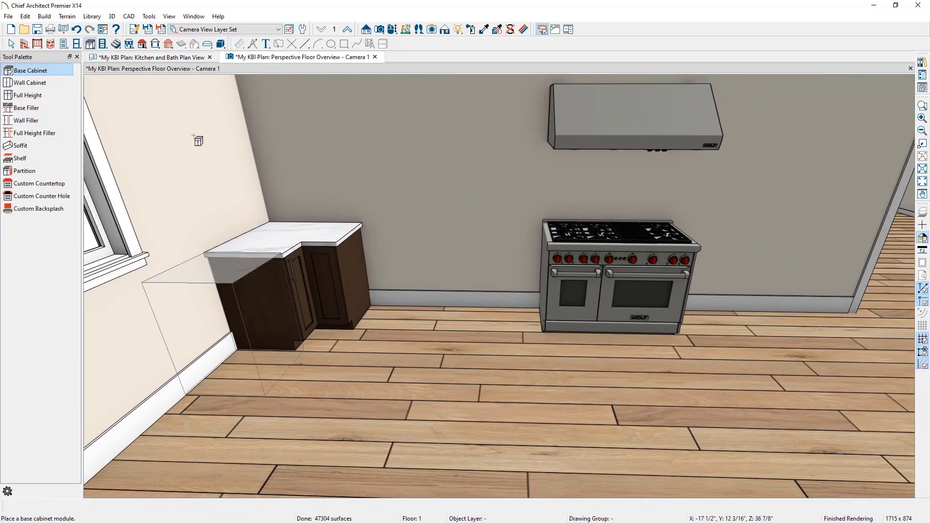
{"action": "left_click", "coordinate": [380, 253]}
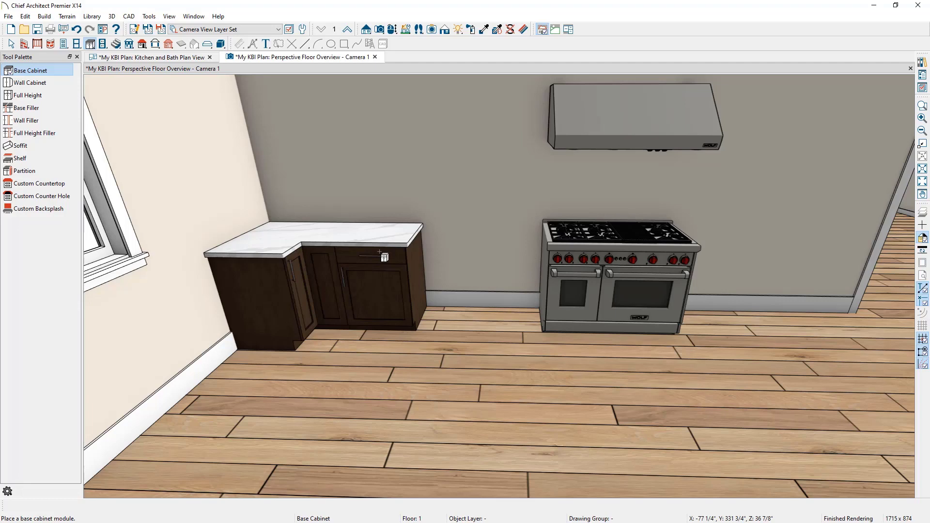
{"action": "left_click", "coordinate": [380, 252]}
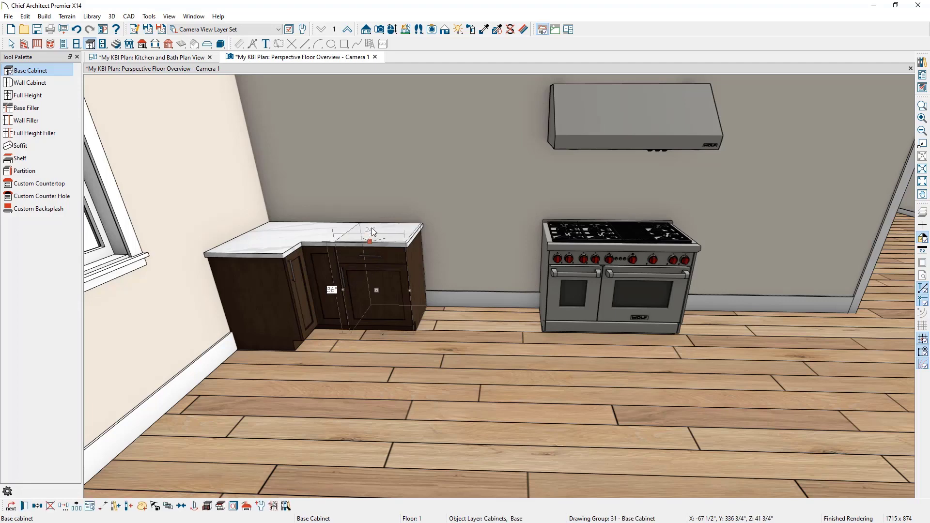
{"action": "left_click_drag", "start_coordinate": [409, 291], "coordinate": [444, 285]}
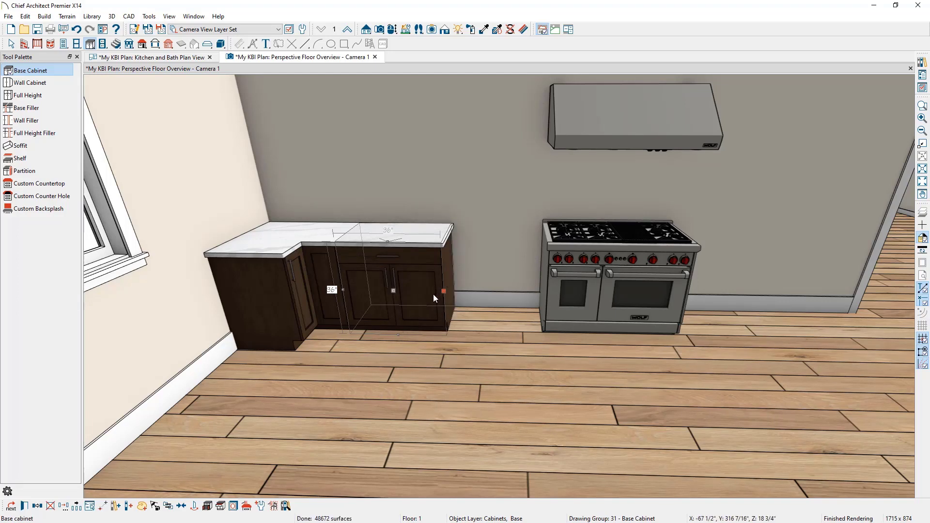
Open the 36" base cabinet's specification and change the door item on its front to Drawer.
{"action": "left_click", "coordinate": [24, 505]}
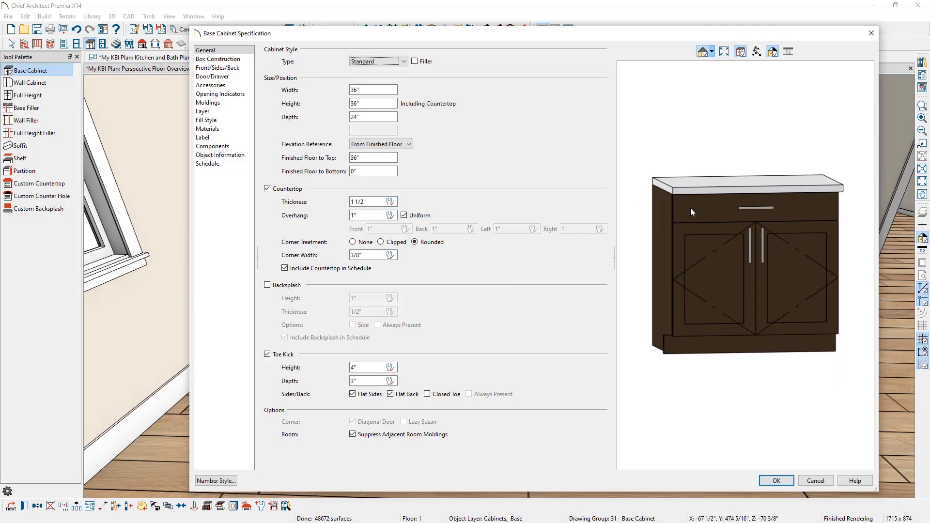
{"action": "left_click", "coordinate": [226, 69]}
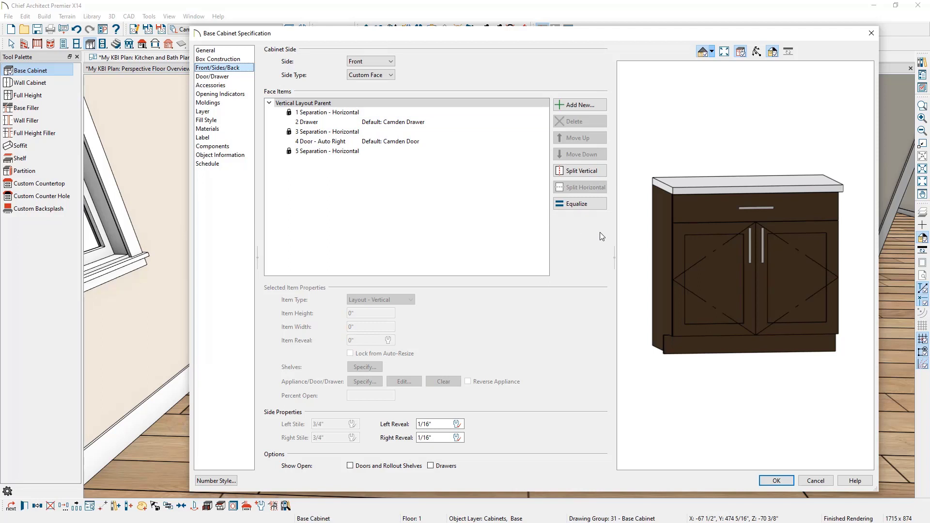
{"action": "left_click", "coordinate": [726, 266]}
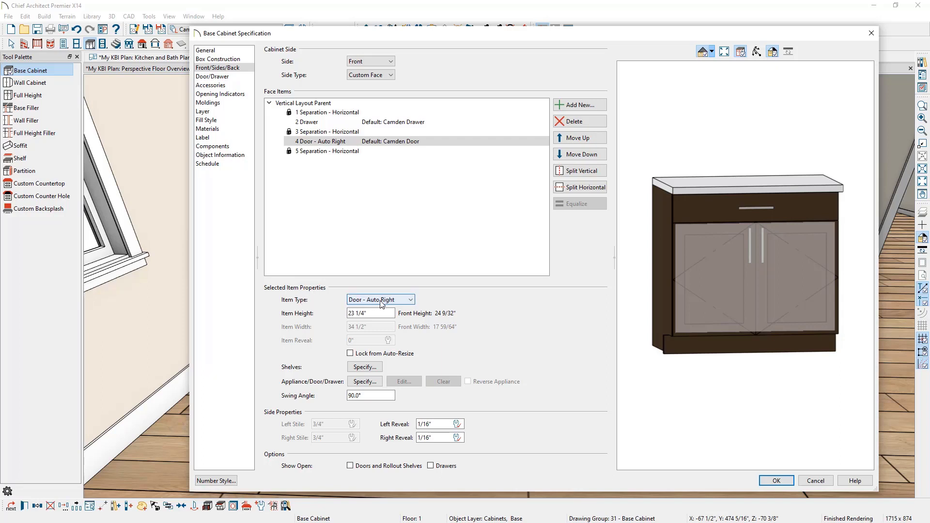
{"action": "left_click", "coordinate": [353, 301]}
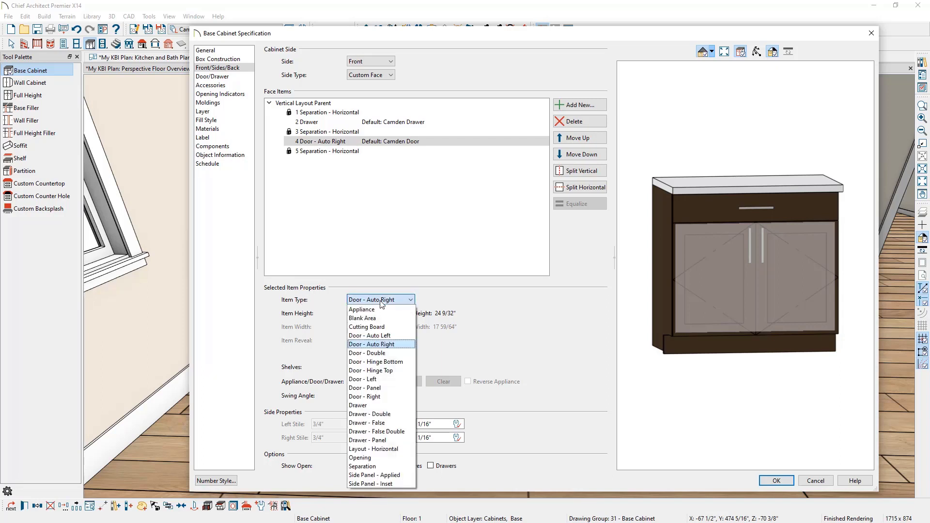
{"action": "left_click", "coordinate": [382, 406]}
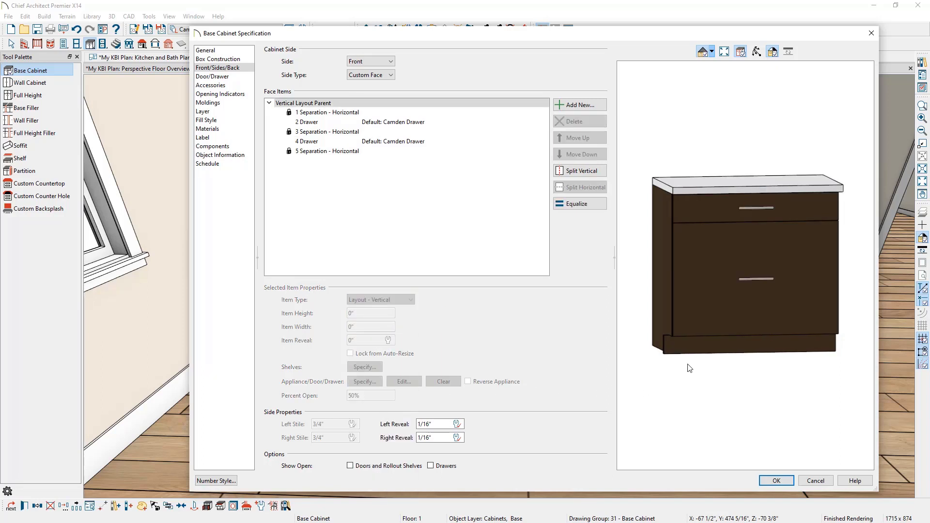
Split the cabinet's large lower drawer horizontally into two drawers.
{"action": "left_click", "coordinate": [731, 271]}
{"action": "left_click", "coordinate": [706, 215]}
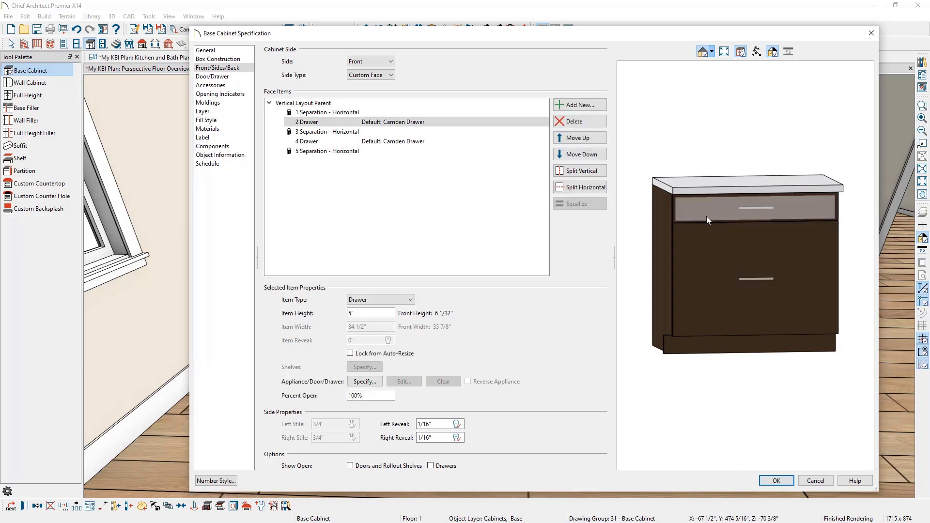
{"action": "left_click", "coordinate": [711, 239]}
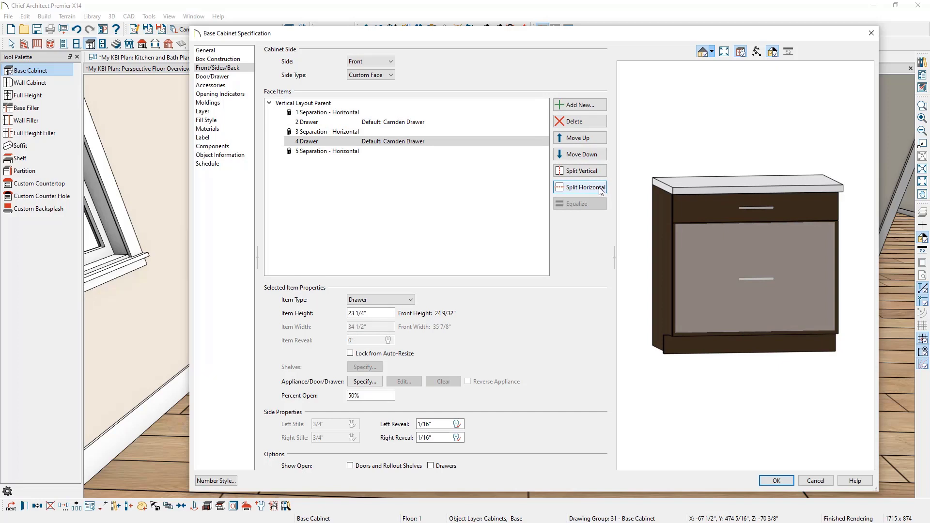
{"action": "left_click", "coordinate": [580, 189]}
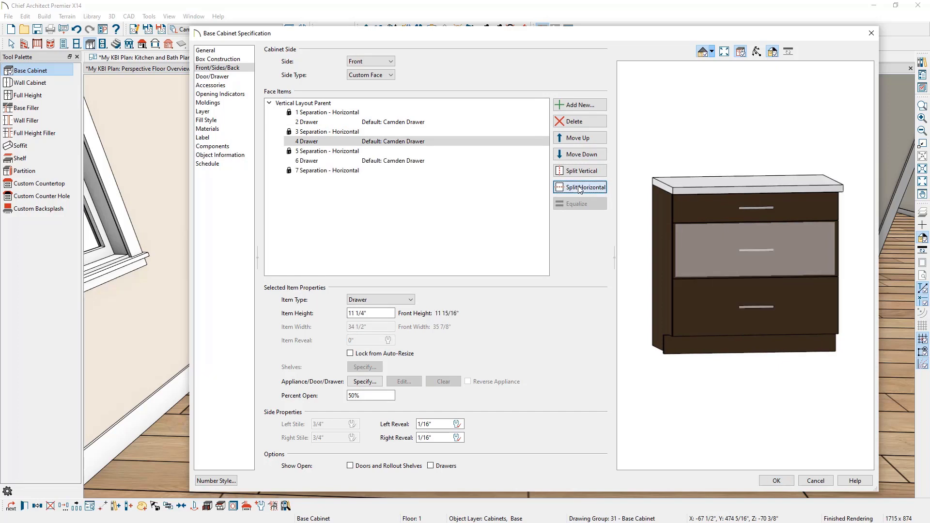
Equalize the heights of the three drawers in the Vertical Layout Parent and accept the cabinet specification.
{"action": "left_click", "coordinate": [708, 218]}
{"action": "left_click", "coordinate": [708, 245]}
{"action": "left_click", "coordinate": [711, 291]}
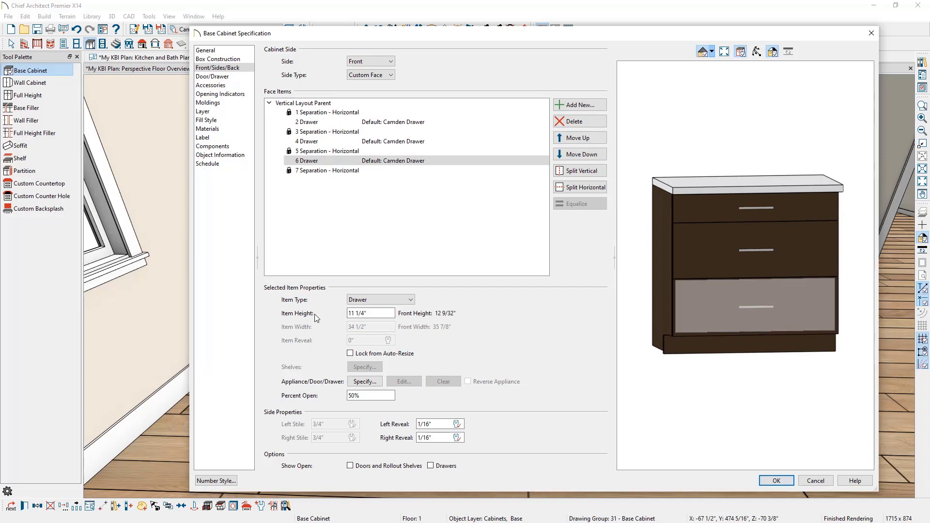
{"action": "left_click", "coordinate": [296, 105]}
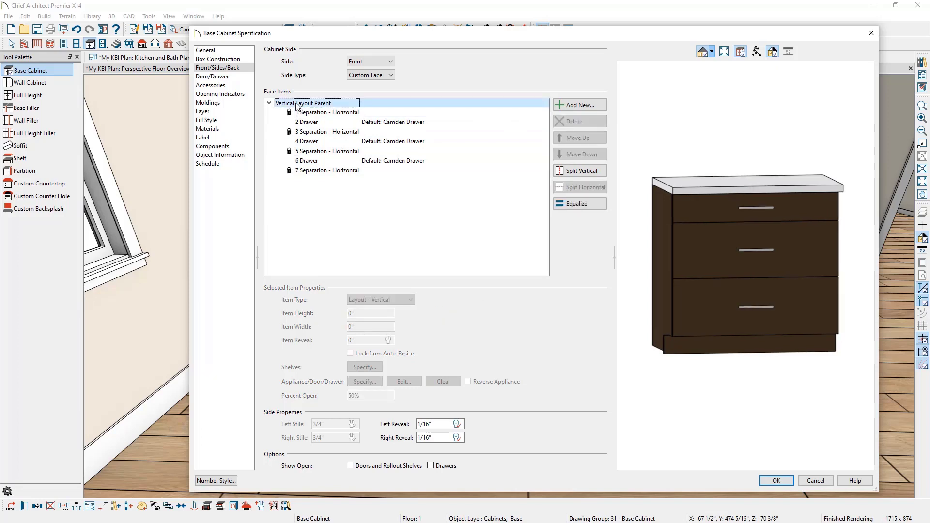
{"action": "left_click", "coordinate": [596, 203]}
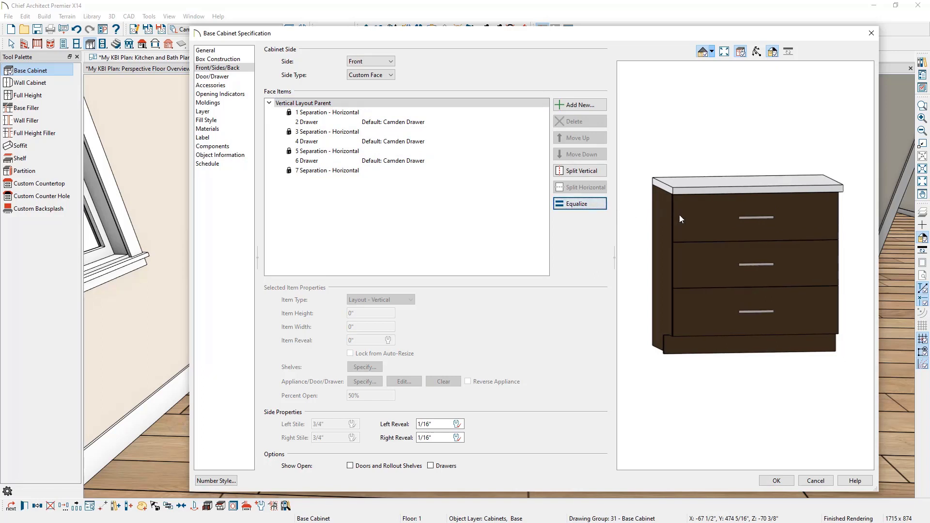
{"action": "left_click", "coordinate": [778, 481]}
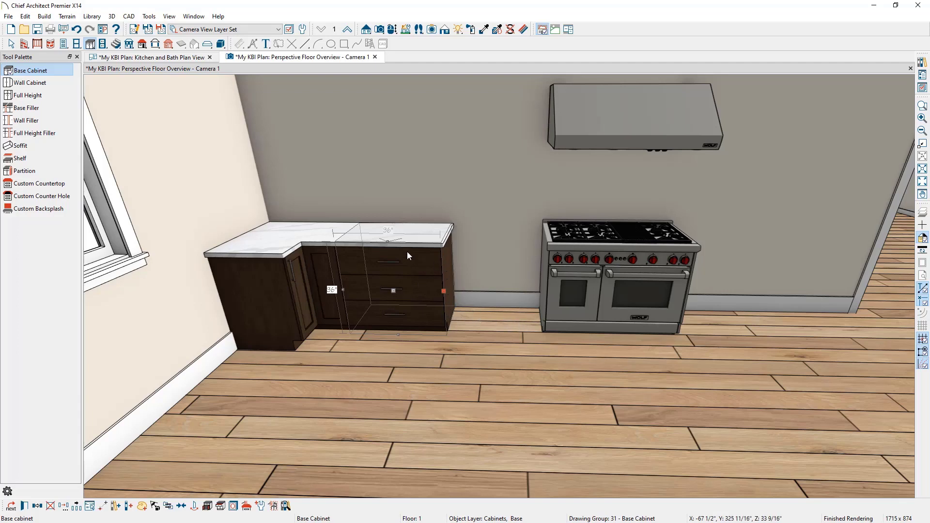
Copy the three-drawer cabinet into the gap beside the range, and reflect copies of both drawer cabinets about the range.
{"action": "left_click", "coordinate": [37, 508]}
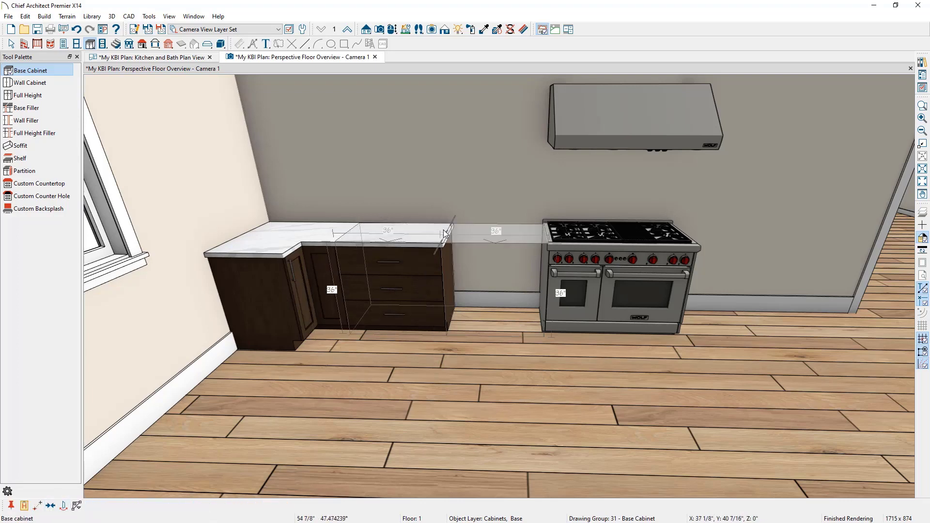
{"action": "left_click", "coordinate": [460, 232]}
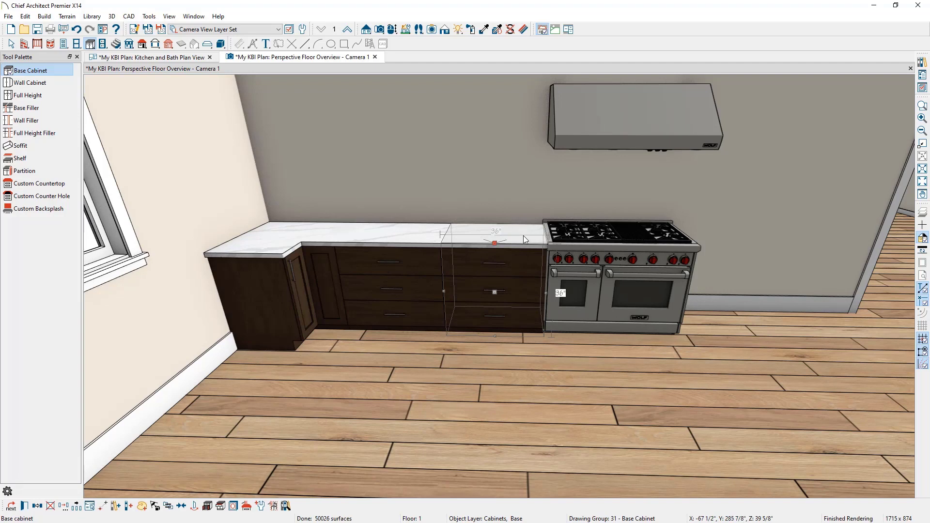
{"action": "left_click", "coordinate": [418, 239], "text": "shift"}
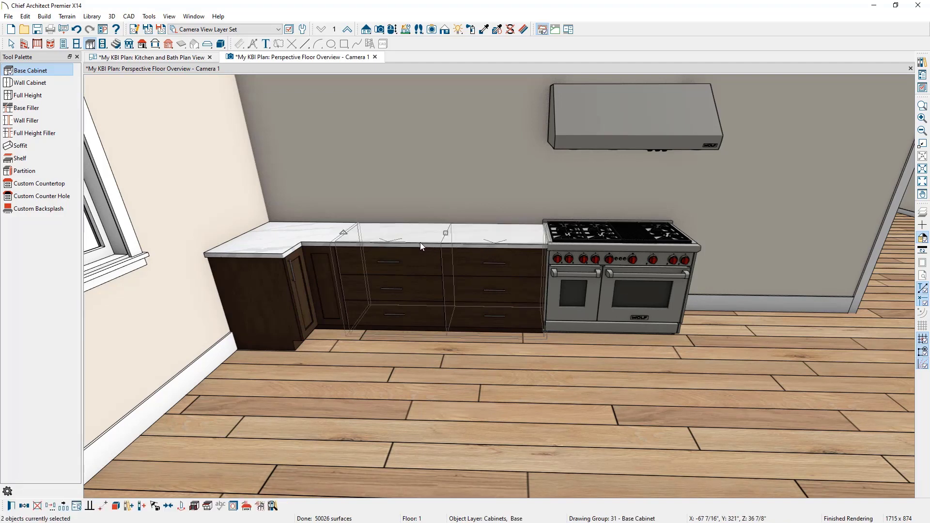
{"action": "left_click", "coordinate": [50, 505]}
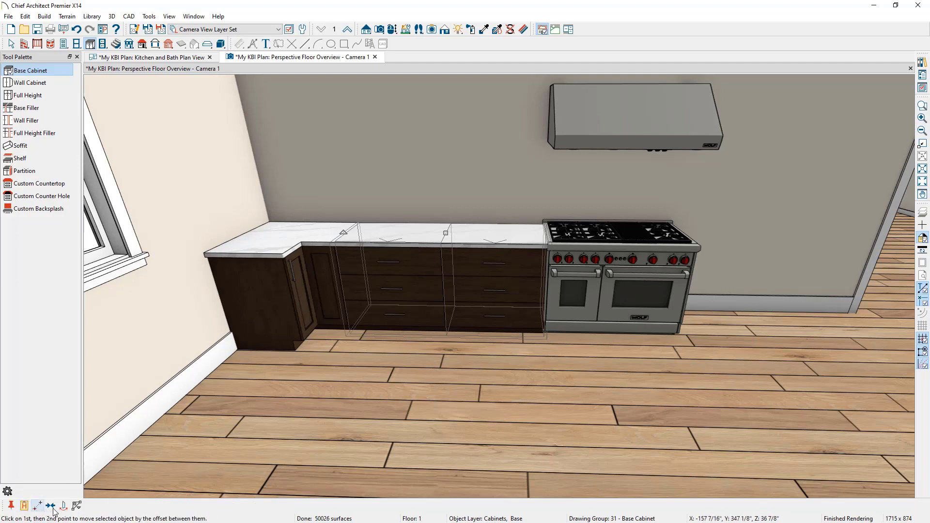
{"action": "key", "text": "Escape"}
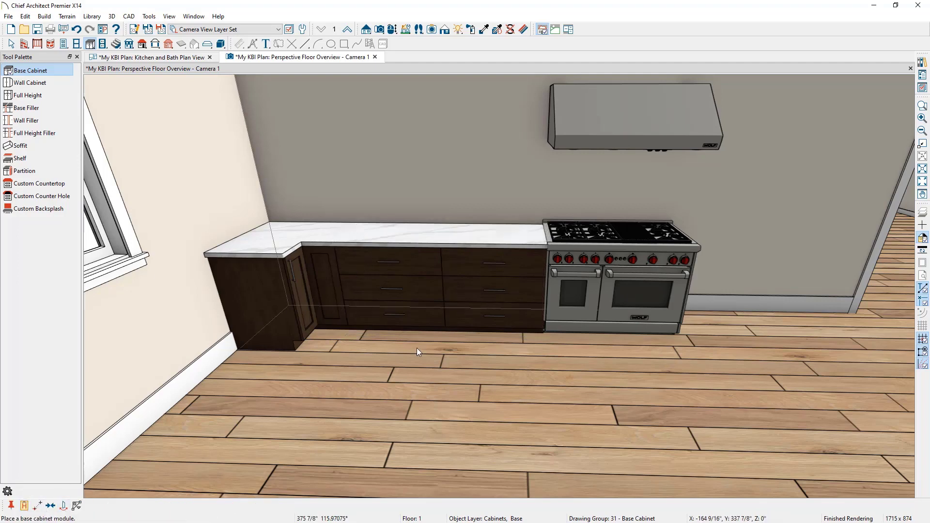
{"action": "left_click", "coordinate": [617, 228]}
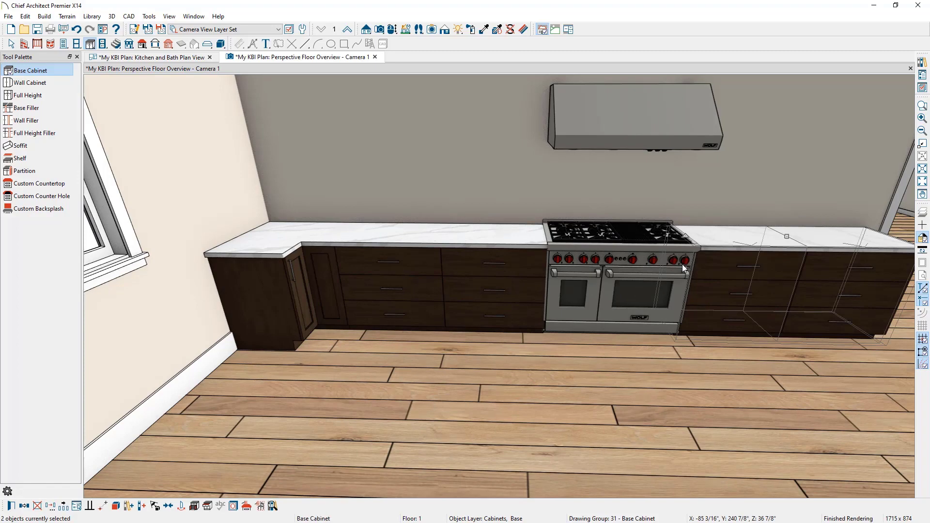
Place the Wall Cabinet from the User Catalog on the range wall, in the corner beside the window wall above the base cabinets.
{"action": "left_click", "coordinate": [392, 29]}
{"action": "left_click_drag", "start_coordinate": [468, 129], "coordinate": [432, 252]}
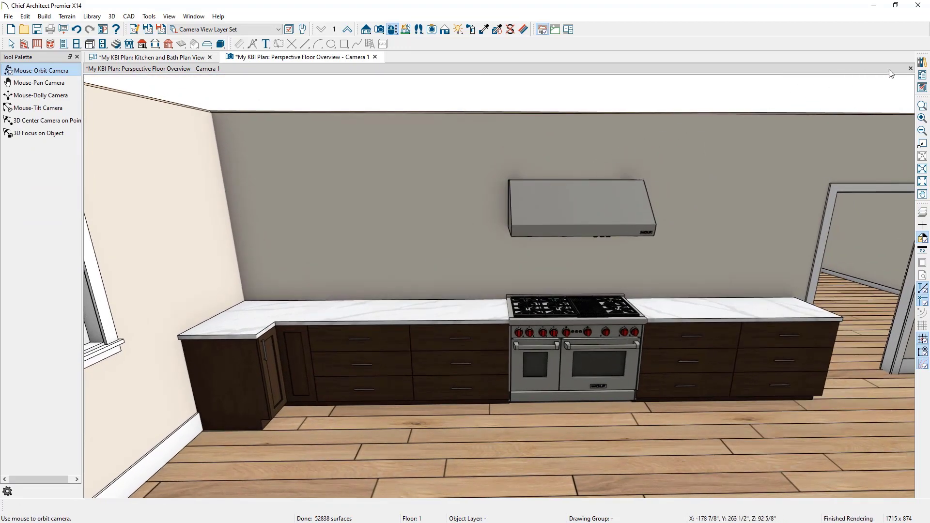
{"action": "left_click", "coordinate": [922, 62]}
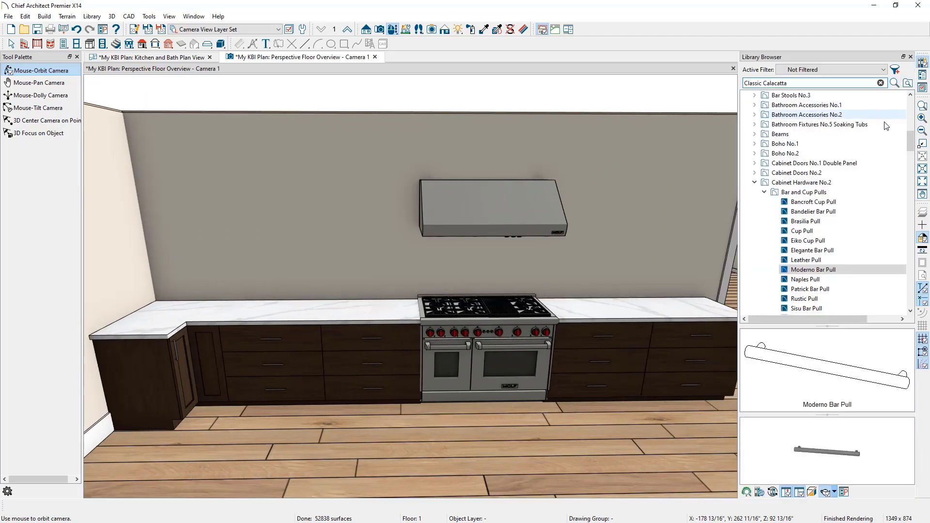
{"action": "left_click_drag", "start_coordinate": [910, 147], "coordinate": [908, 298]}
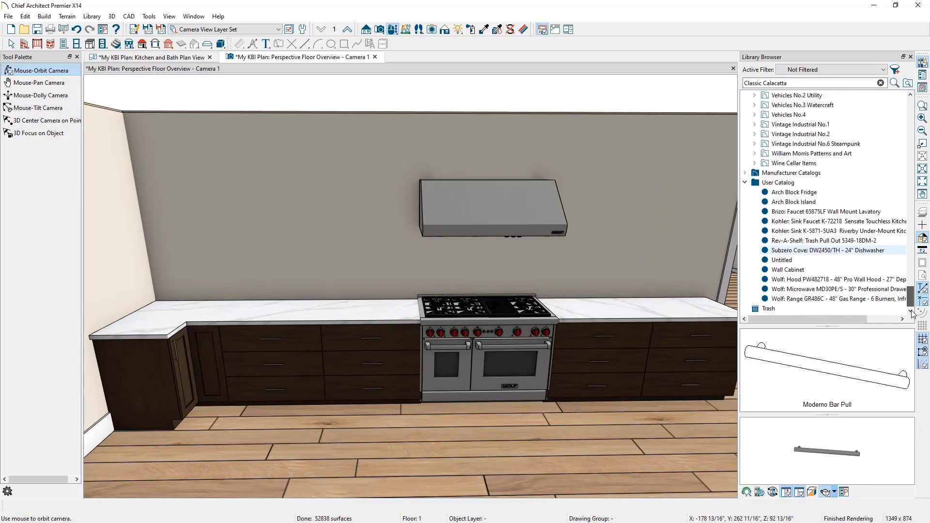
{"action": "left_click", "coordinate": [818, 271]}
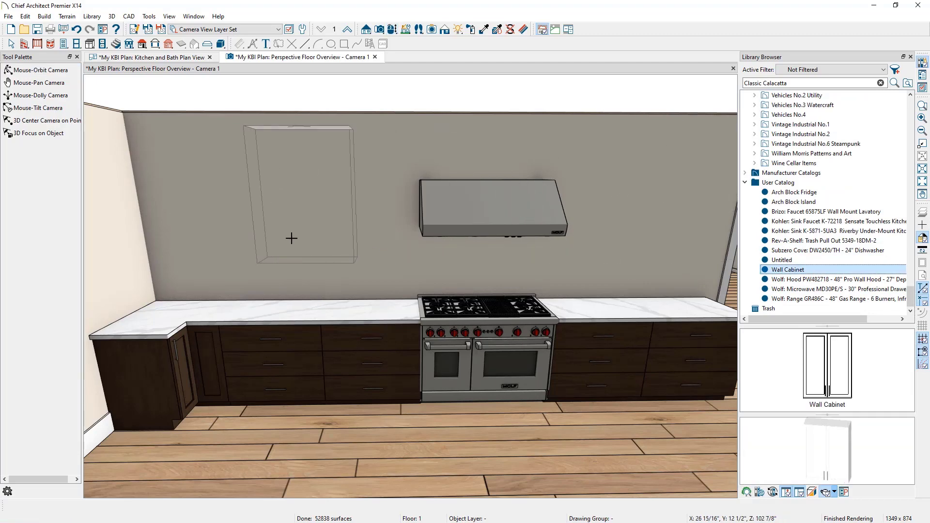
{"action": "left_click", "coordinate": [184, 239]}
{"action": "middle_click_drag", "start_coordinate": [349, 271], "coordinate": [486, 296]}
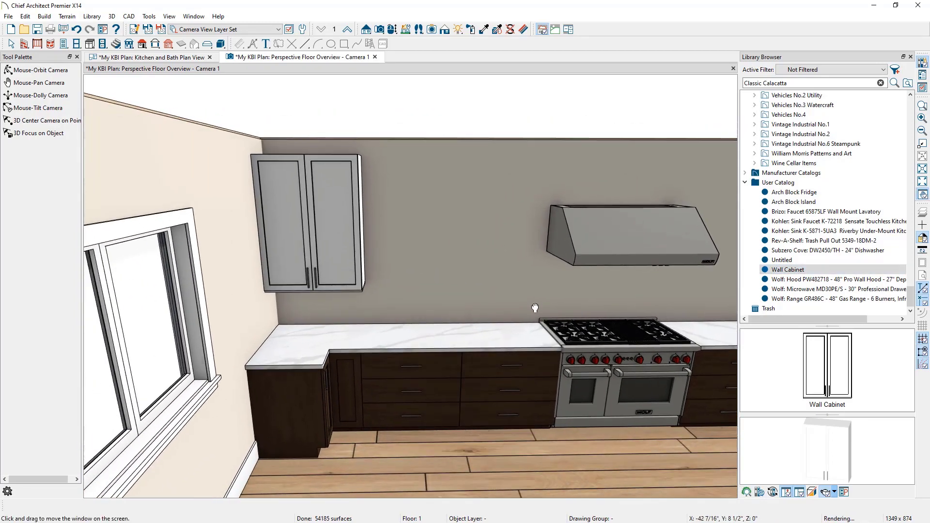
{"action": "left_click", "coordinate": [302, 231]}
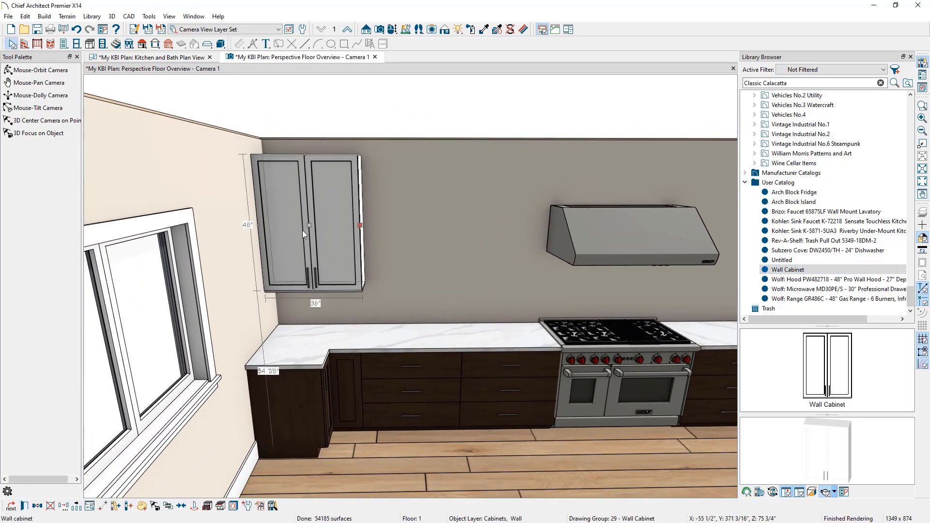
{"action": "mouse_move", "coordinate": [309, 225]}
{"action": "left_mouse_down"}
{"action": "mouse_move", "coordinate": [382, 228]}
{"action": "mouse_move", "coordinate": [296, 233]}
{"action": "left_mouse_up"}
{"action": "left_click", "coordinate": [910, 56]}
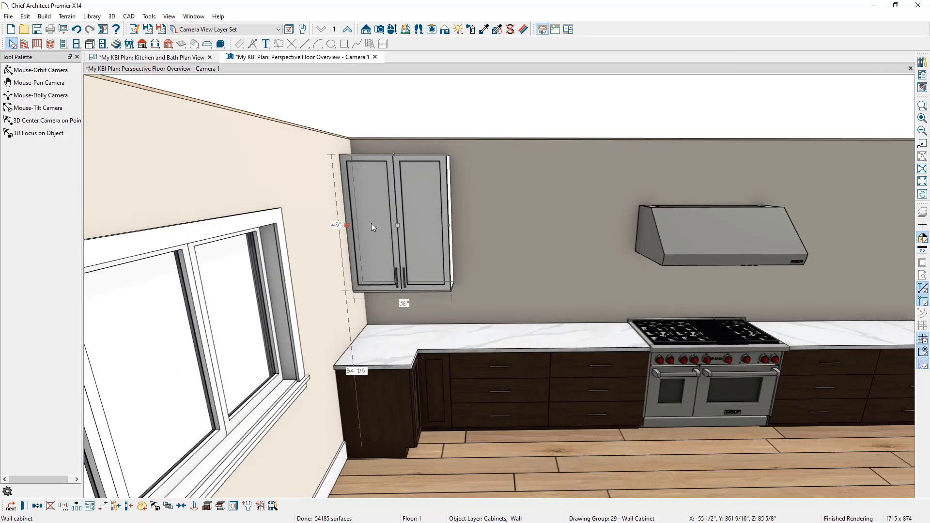
Check the reference kitchen image 3.png and start adding a new molding profile from the library in the corner wall cabinet's specification.
{"action": "left_click_drag", "start_coordinate": [929, 61], "coordinate": [664, 46]}
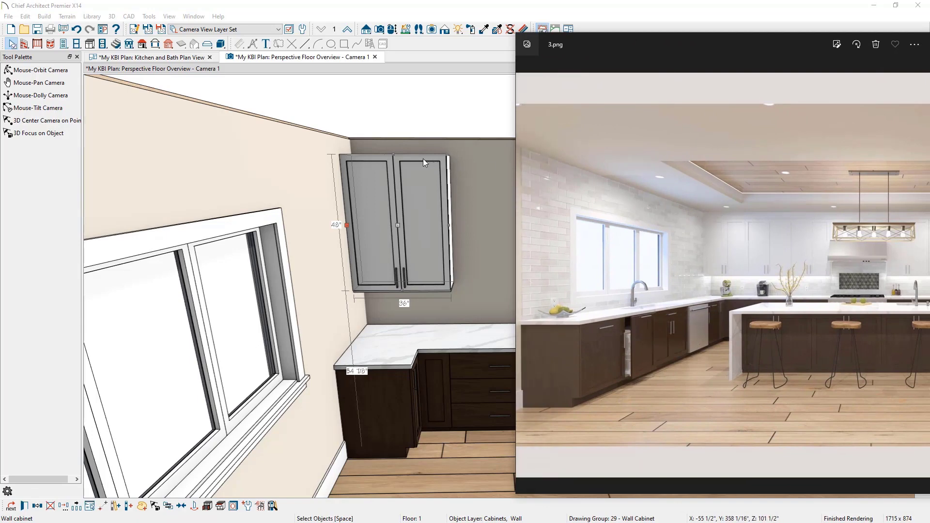
{"action": "left_click_drag", "start_coordinate": [650, 46], "coordinate": [929, 47]}
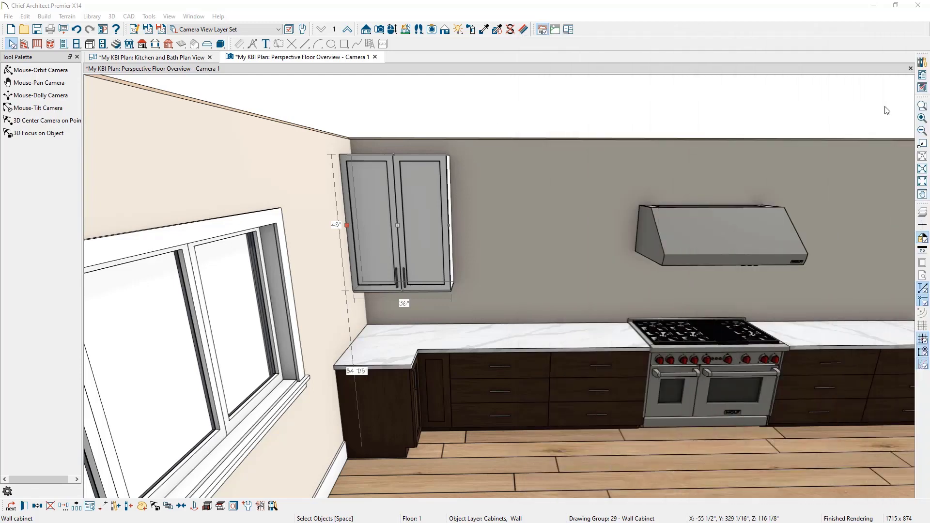
{"action": "double_click", "coordinate": [357, 196]}
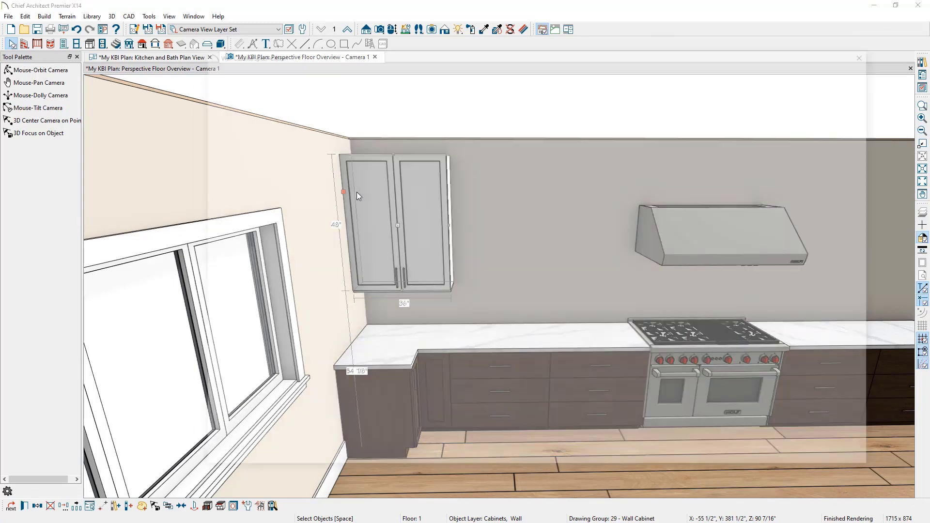
{"action": "left_click", "coordinate": [215, 122]}
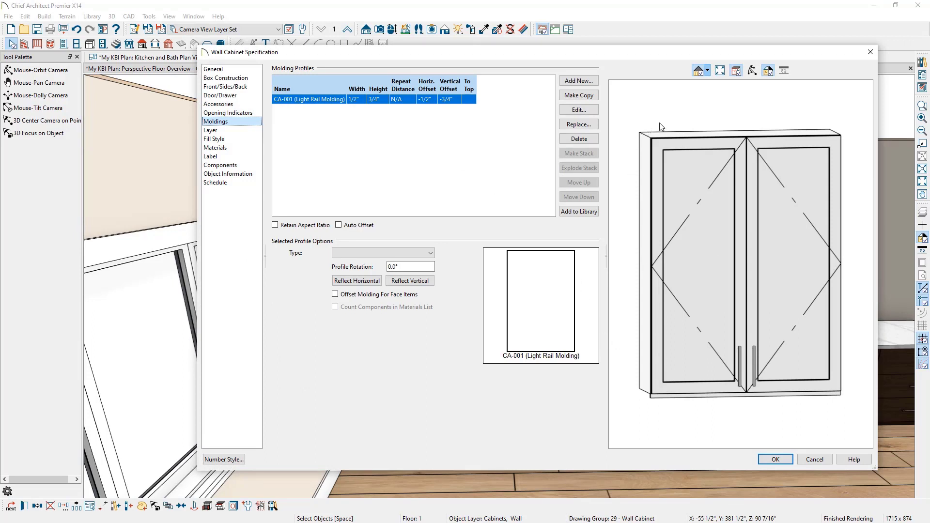
{"action": "left_click", "coordinate": [588, 80]}
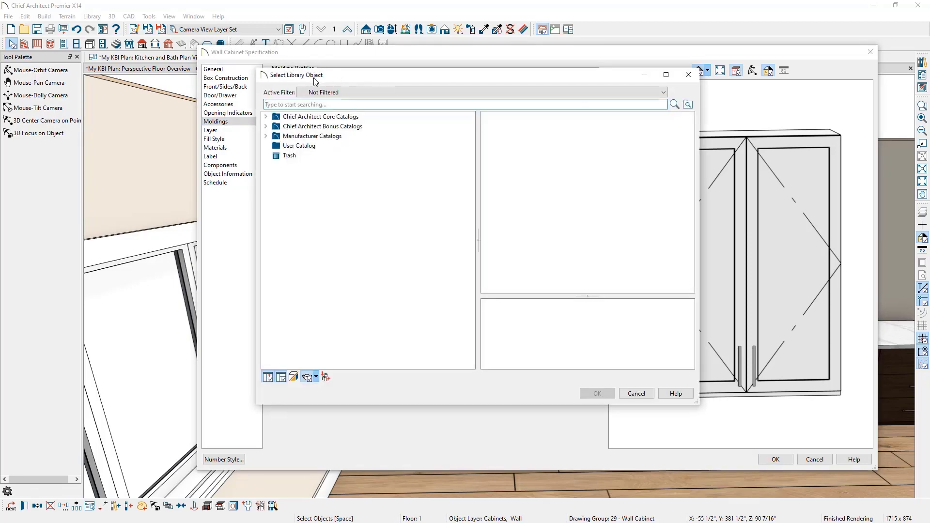
Add the CA-001 base molding from the Chief Architect Core Catalogs to the wall cabinet's molding profiles.
{"action": "left_click", "coordinate": [266, 117]}
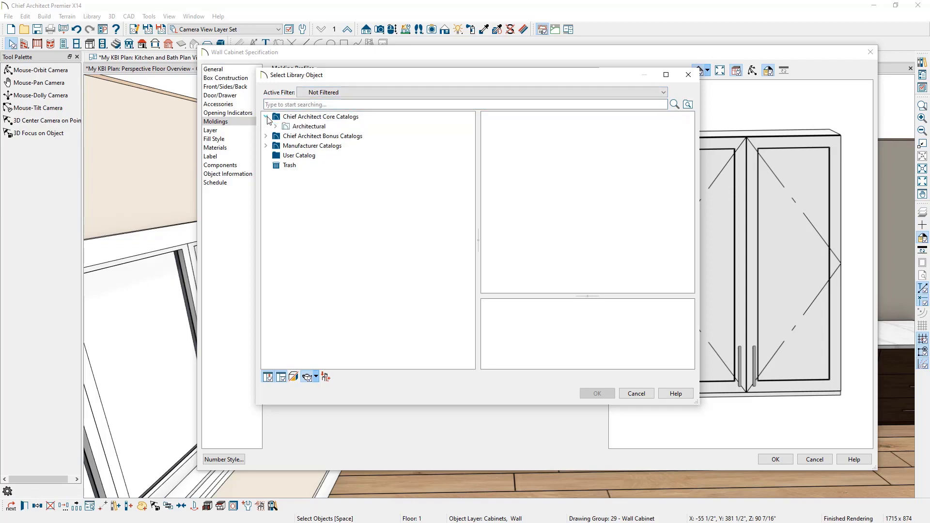
{"action": "left_click", "coordinate": [275, 127]}
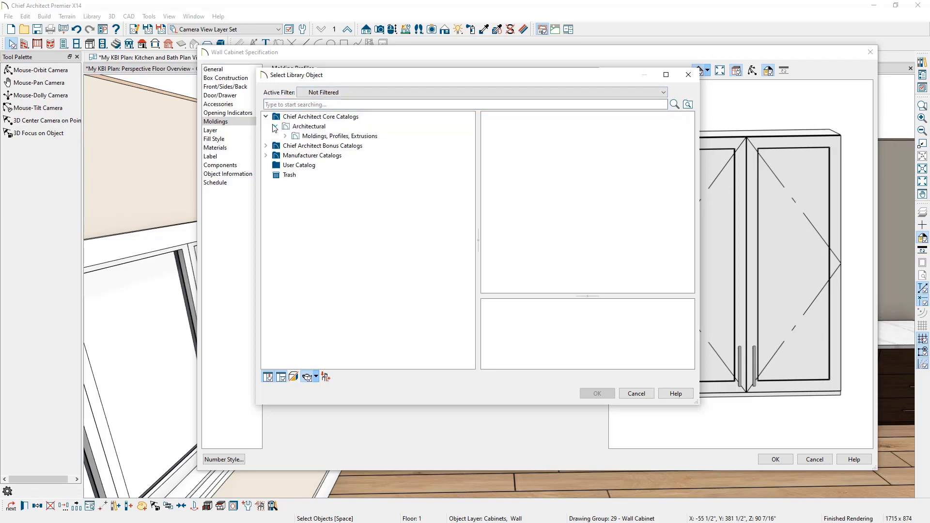
{"action": "left_click", "coordinate": [285, 136]}
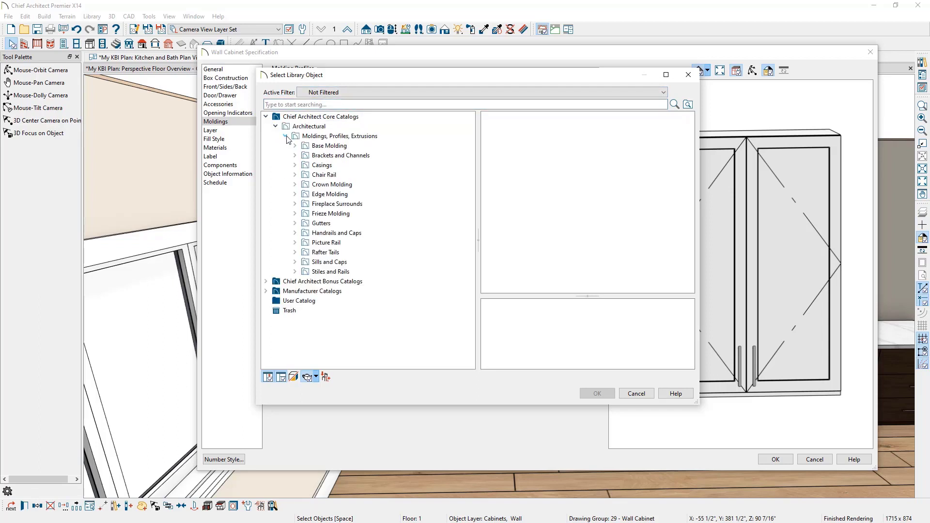
{"action": "left_click", "coordinate": [330, 141]}
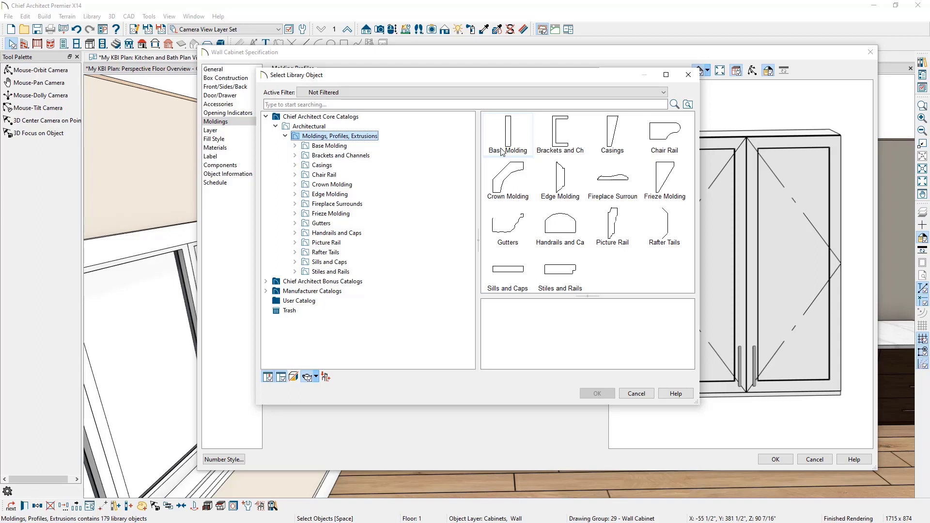
{"action": "left_click", "coordinate": [294, 146]}
{"action": "left_click", "coordinate": [336, 158]}
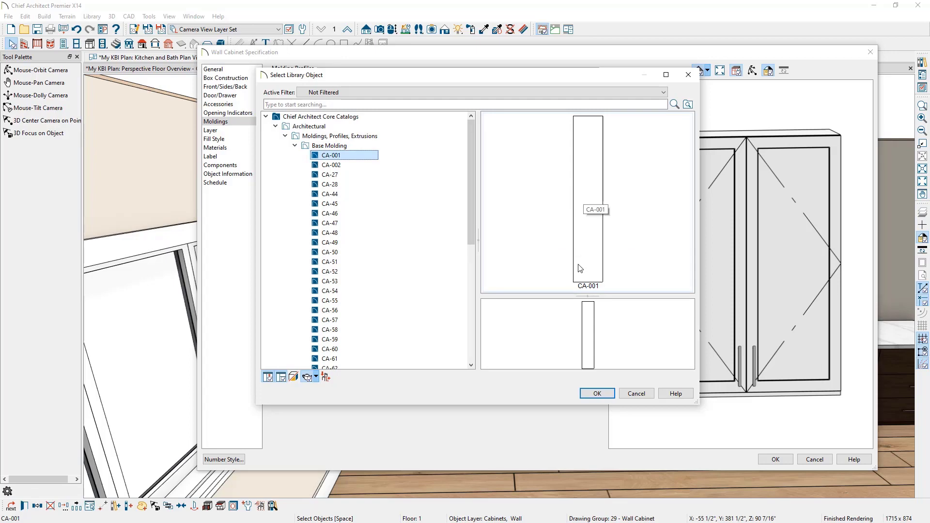
{"action": "left_click", "coordinate": [592, 394]}
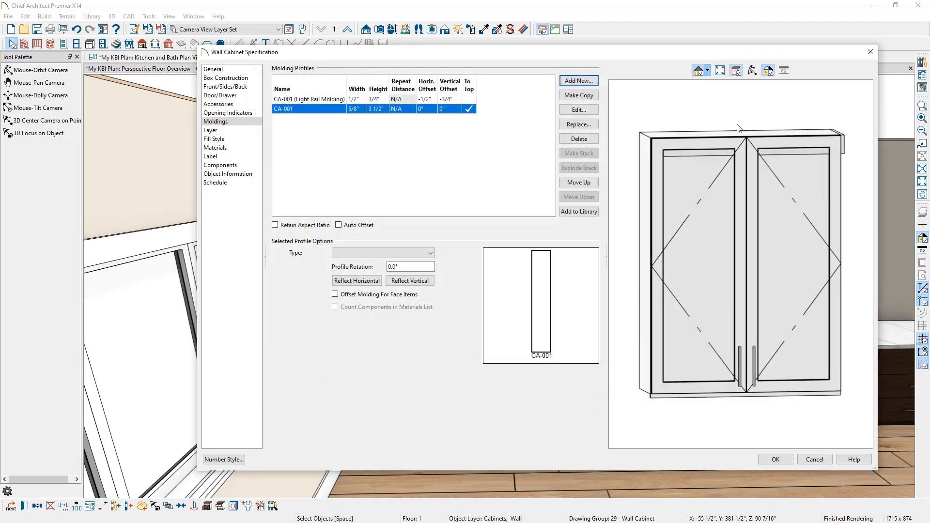
Set the new CA-001 molding's width to 1 1/2" and its height to 5 5/8".
{"action": "left_click_drag", "start_coordinate": [830, 156], "coordinate": [790, 162]}
{"action": "scroll", "coordinate": [799, 150], "scroll_direction": "up", "scroll_amount": 4}
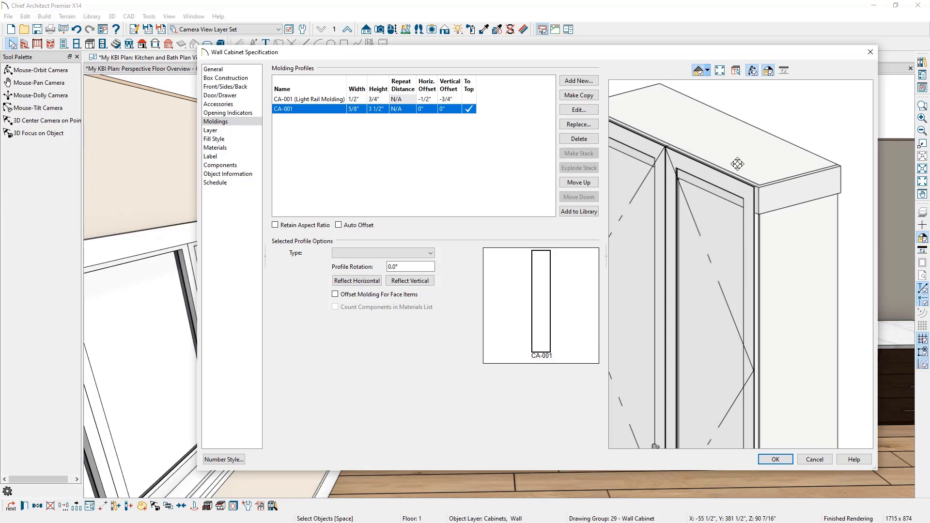
{"action": "left_click", "coordinate": [354, 109]}
{"action": "type", "text": "1 1/2"}
{"action": "key", "text": "Tab"}
{"action": "type", "text": "5 5/8"}
{"action": "key", "text": "Tab"}
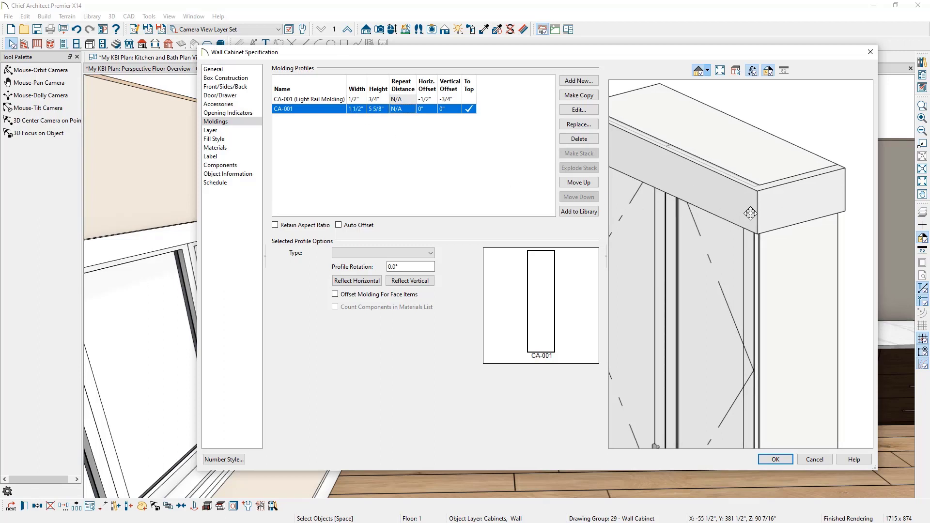
Set the new molding's vertical offset to -5 5/8" and horizontal offset to -3/4", and apply the cabinet changes.
{"action": "left_click", "coordinate": [450, 111]}
{"action": "key", "text": "Return"}
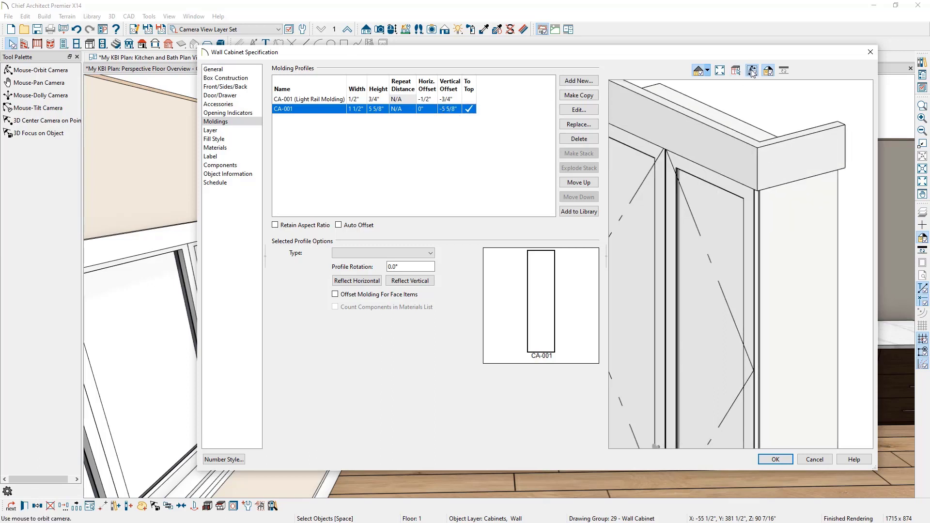
{"action": "scroll", "coordinate": [782, 126], "scroll_direction": "down", "scroll_amount": 3}
{"action": "left_click_drag", "start_coordinate": [806, 158], "coordinate": [588, 137]}
{"action": "scroll", "coordinate": [641, 127], "scroll_direction": "up", "scroll_amount": 3}
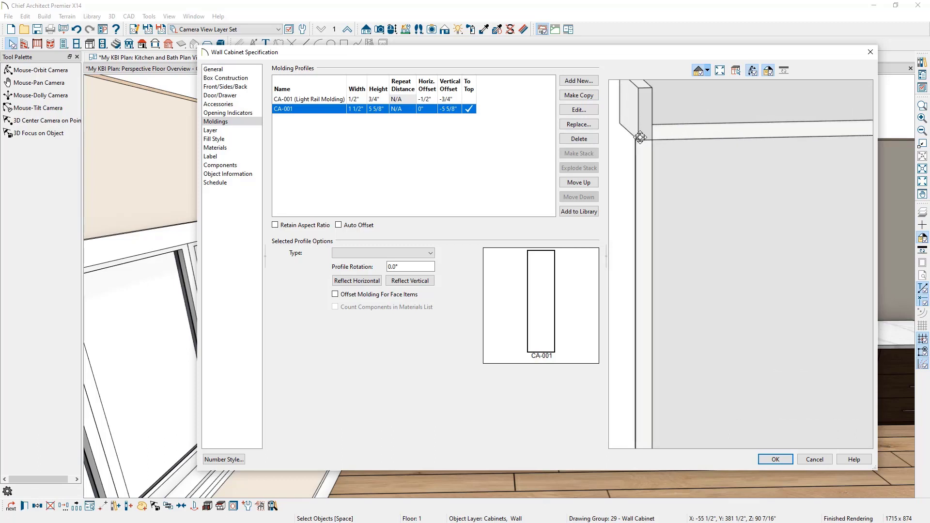
{"action": "left_click", "coordinate": [427, 109]}
{"action": "type", "text": "-.75"}
{"action": "key", "text": "Tab"}
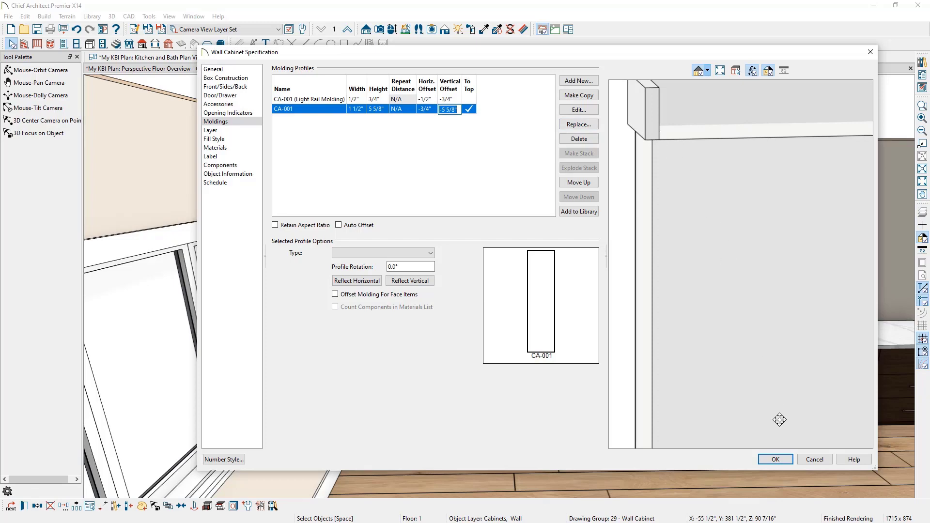
{"action": "left_click", "coordinate": [773, 459]}
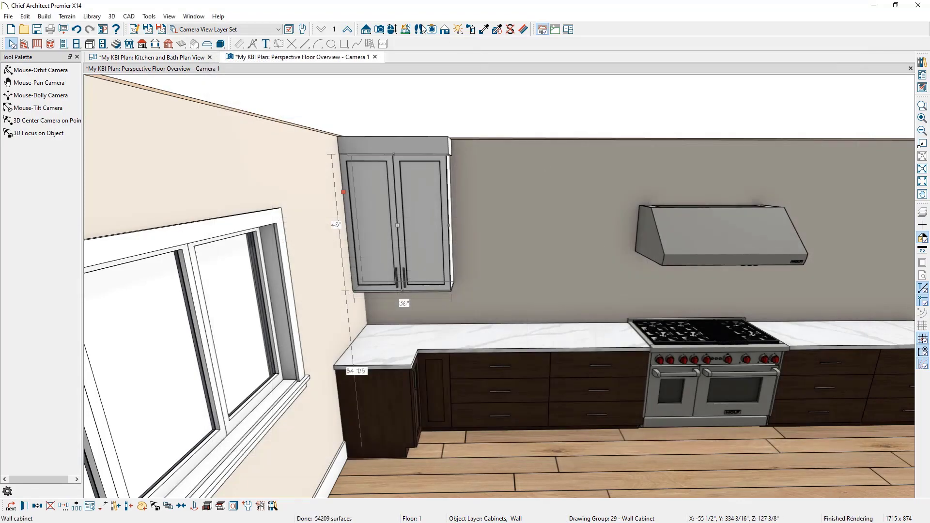
Make a reflected copy of the corner wall cabinet about its side facing the range hood.
{"action": "left_click", "coordinate": [392, 30]}
{"action": "middle_click_drag", "start_coordinate": [435, 173], "coordinate": [448, 213]}
{"action": "left_click_drag", "start_coordinate": [448, 213], "coordinate": [450, 191]}
{"action": "middle_click_drag", "start_coordinate": [472, 233], "coordinate": [475, 248]}
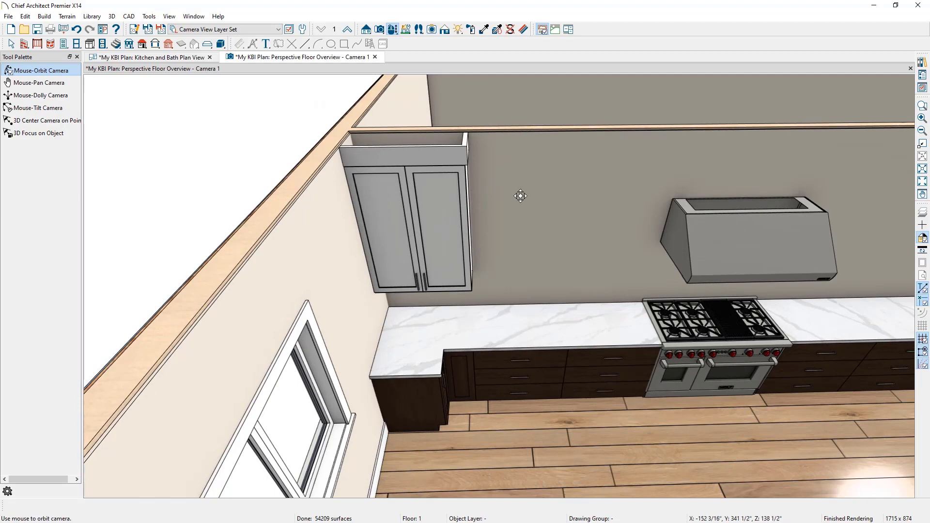
{"action": "key", "text": "space"}
{"action": "left_click", "coordinate": [428, 212]}
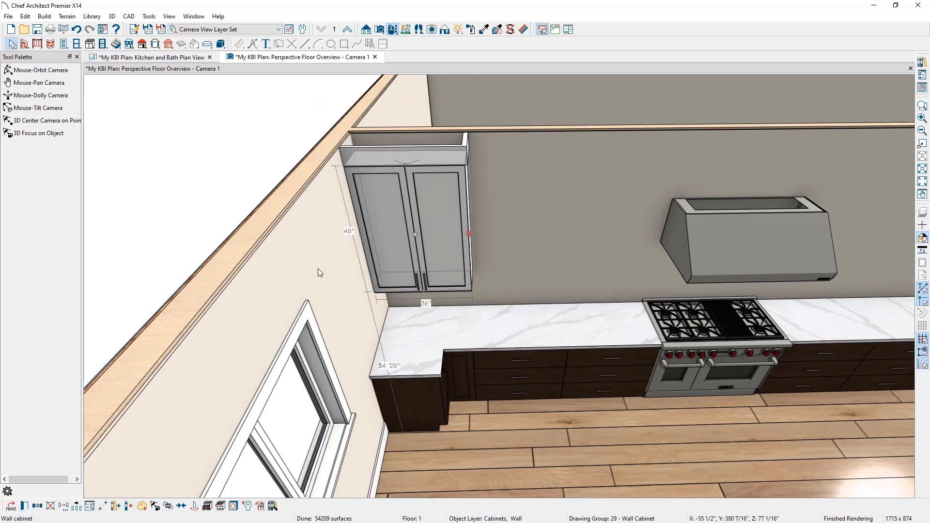
{"action": "left_click", "coordinate": [40, 507]}
{"action": "left_click", "coordinate": [64, 507]}
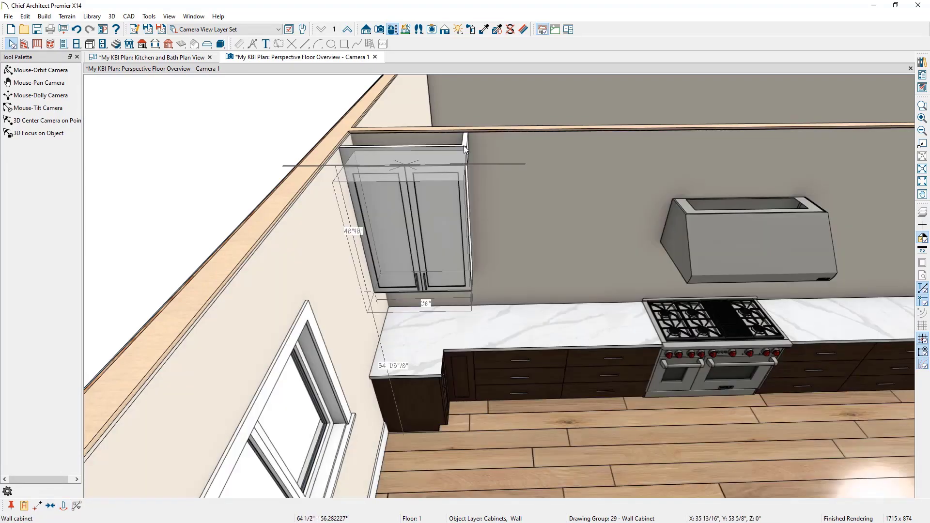
{"action": "left_click", "coordinate": [463, 147]}
{"action": "left_click", "coordinate": [464, 142]}
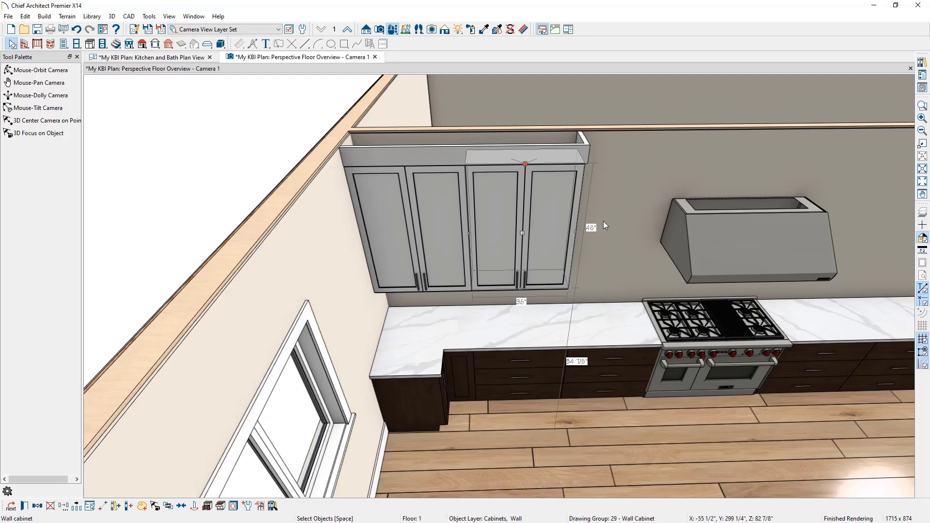
Make a reflected copy of the second wall cabinet about its exposed side, extending the run to the range hood.
{"action": "middle_click_drag", "start_coordinate": [596, 201], "coordinate": [479, 268]}
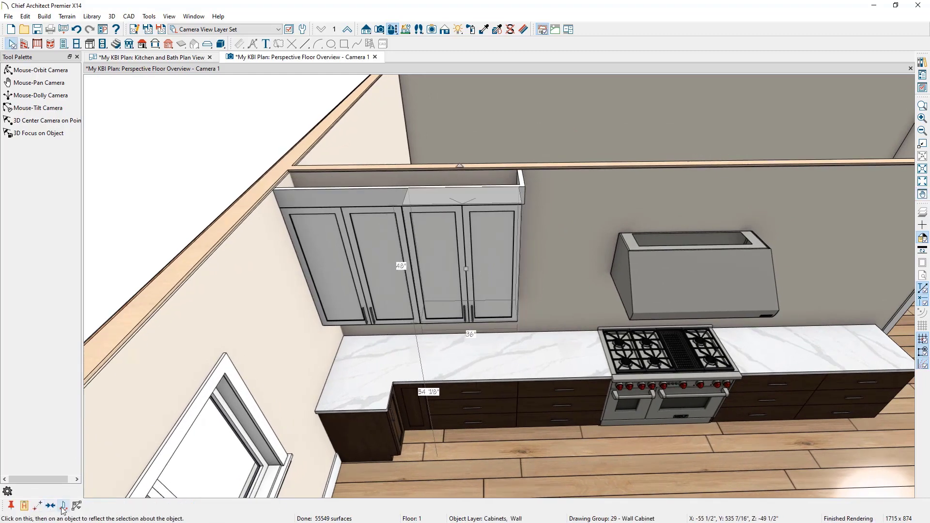
{"action": "key", "text": "Escape"}
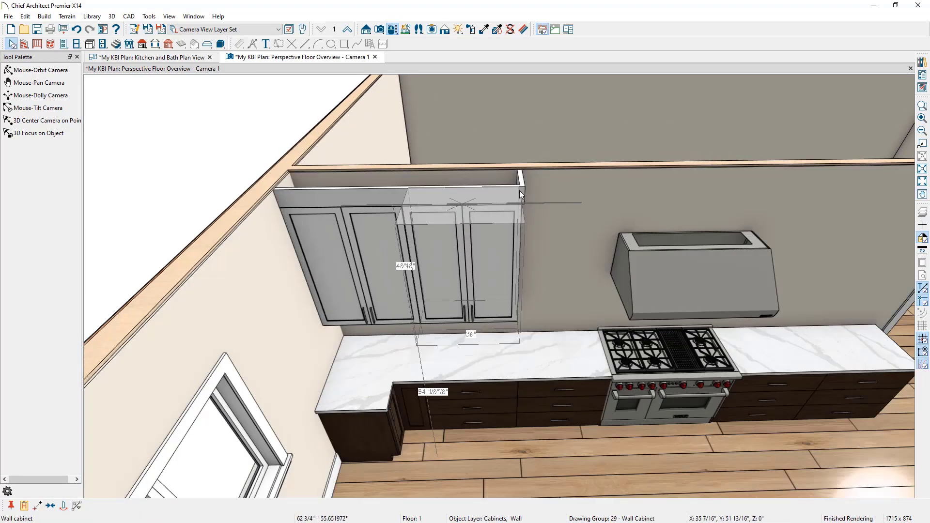
{"action": "left_click", "coordinate": [519, 181]}
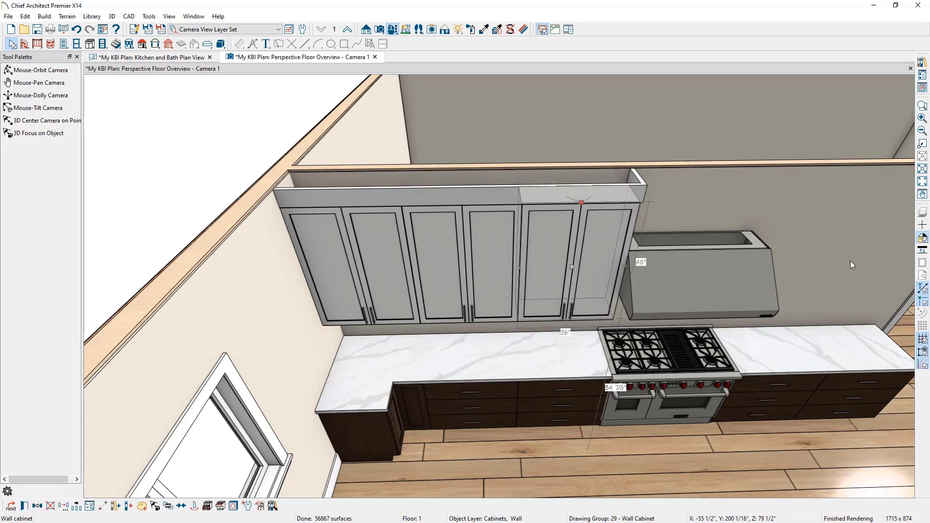
Select the two wall cabinets nearest the hood and make reflected copies of them about the range hood.
{"action": "middle_click_drag", "start_coordinate": [691, 199], "coordinate": [462, 184]}
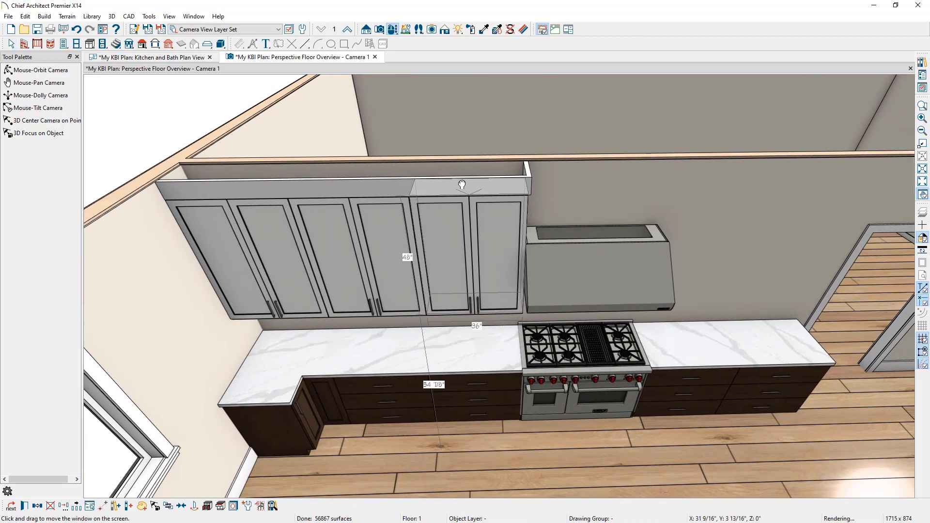
{"action": "left_click", "coordinate": [385, 237], "text": "shift"}
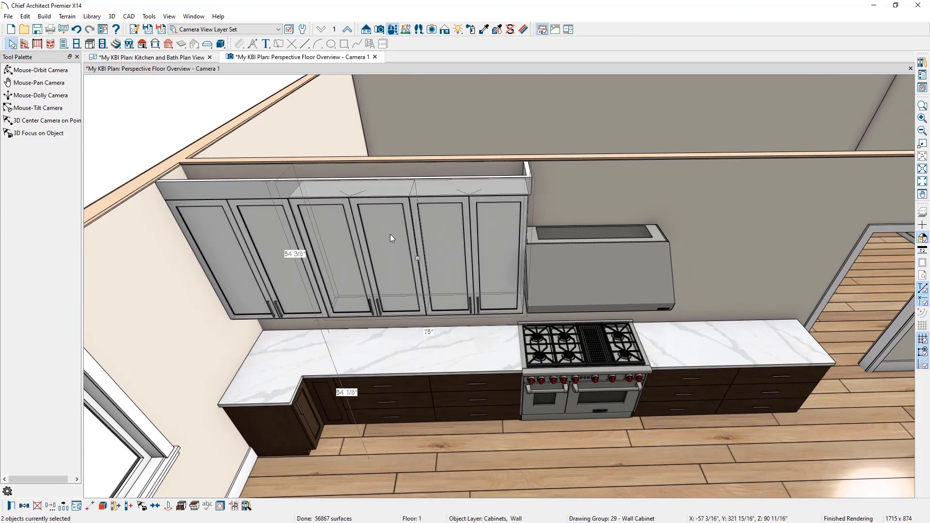
{"action": "left_click", "coordinate": [25, 506]}
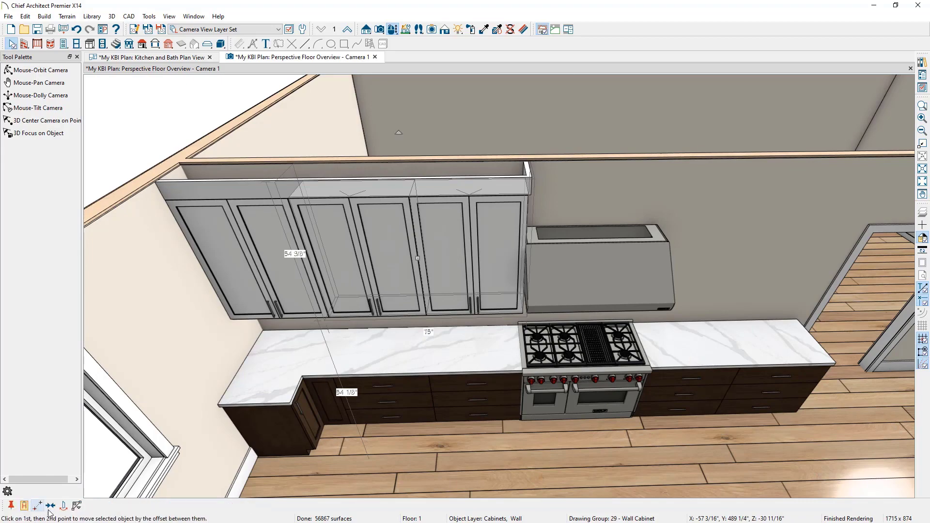
{"action": "left_click", "coordinate": [64, 507]}
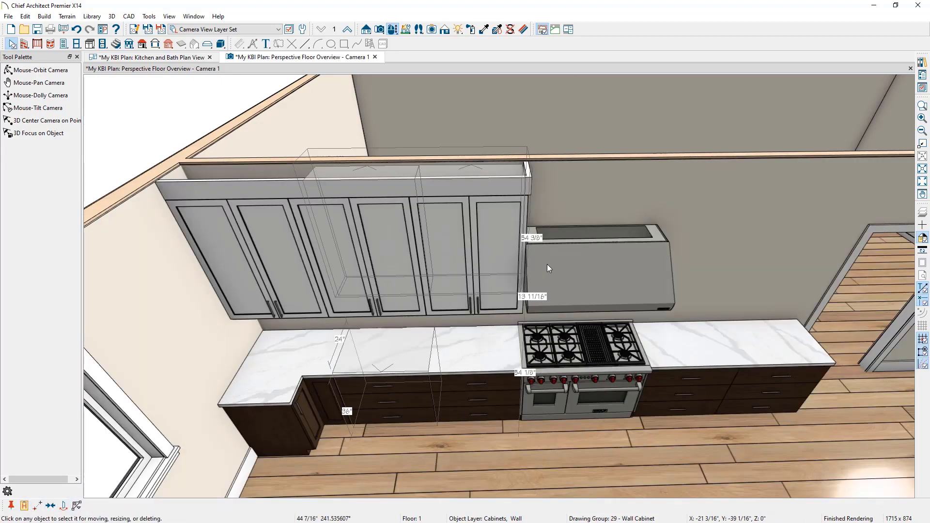
{"action": "left_click", "coordinate": [586, 244]}
{"action": "middle_click_drag", "start_coordinate": [667, 272], "coordinate": [524, 234]}
{"action": "left_click", "coordinate": [395, 31]}
{"action": "left_click_drag", "start_coordinate": [518, 293], "coordinate": [517, 258]}
{"action": "scroll", "coordinate": [520, 287], "scroll_direction": "up", "scroll_amount": 2}
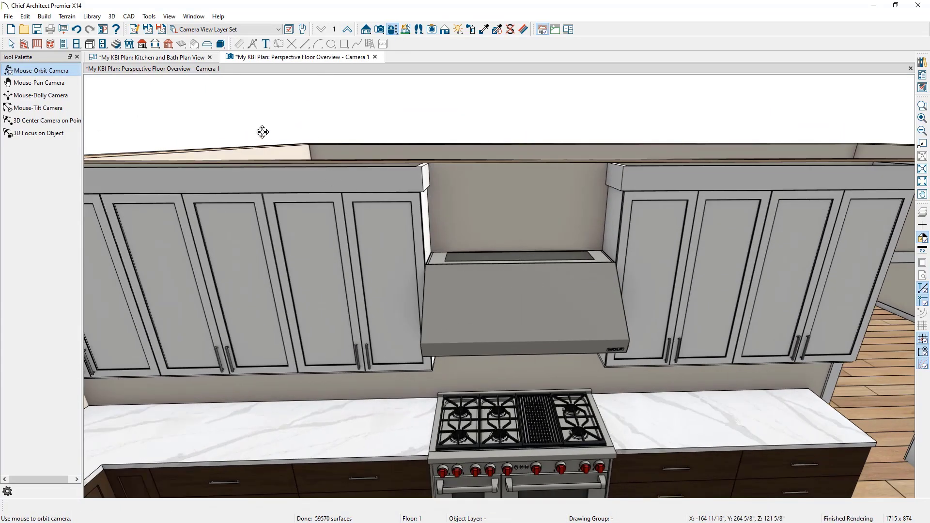
{"action": "left_click", "coordinate": [90, 44]}
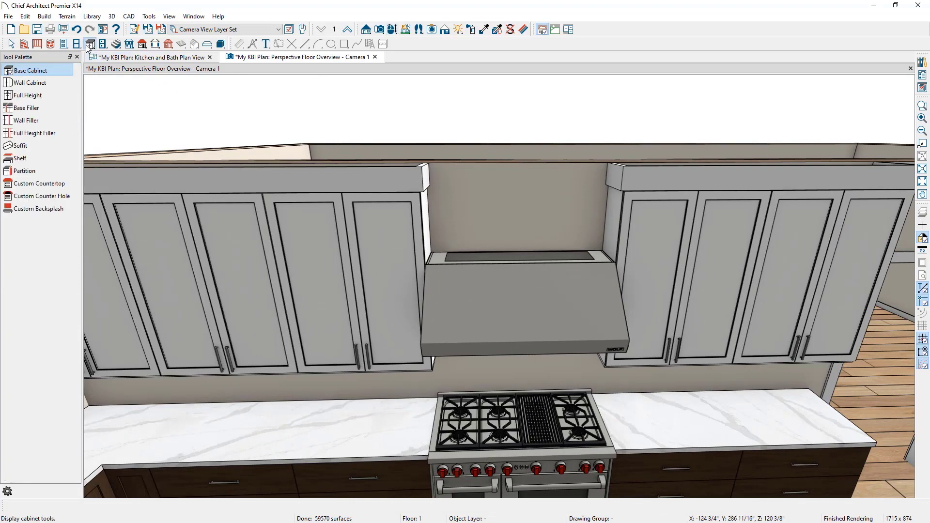
{"action": "left_click", "coordinate": [61, 81]}
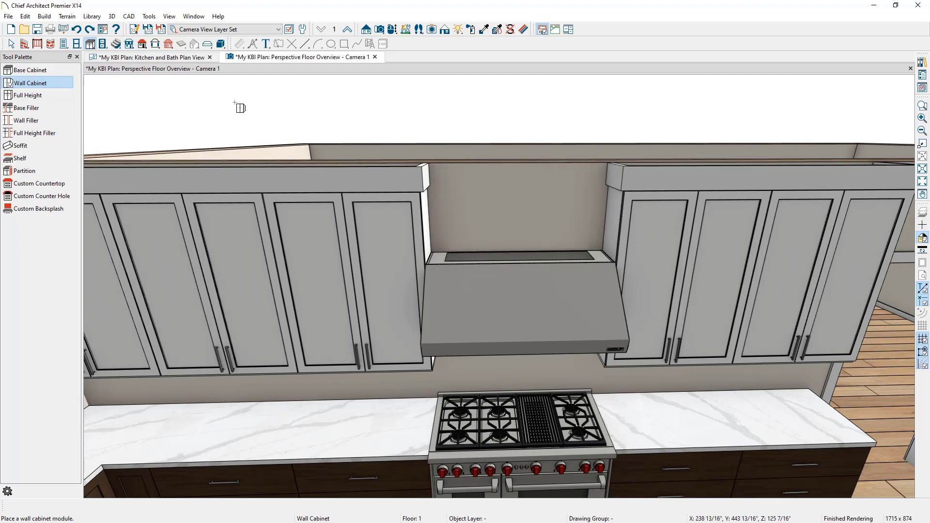
Arrange the kitchen plan view and the perspective camera view side by side.
{"action": "left_click", "coordinate": [171, 57]}
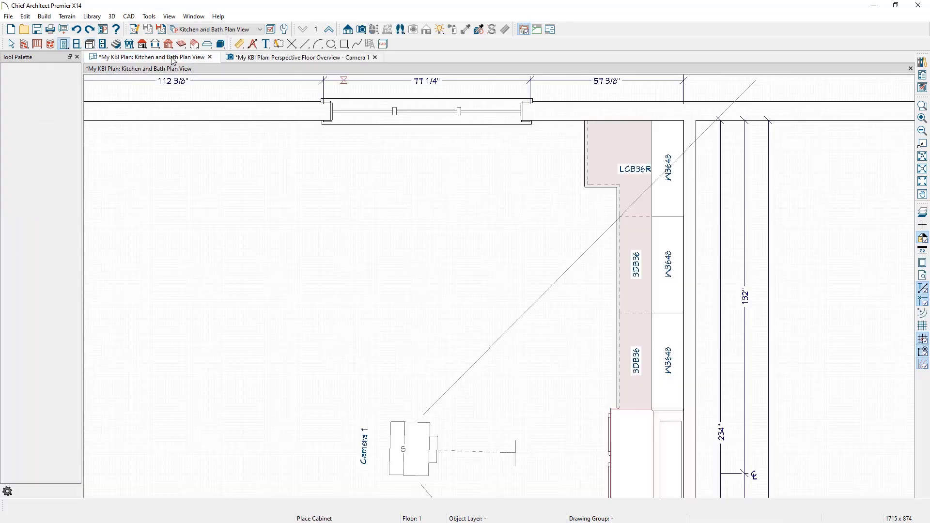
{"action": "middle_click_drag", "start_coordinate": [543, 333], "coordinate": [454, 156]}
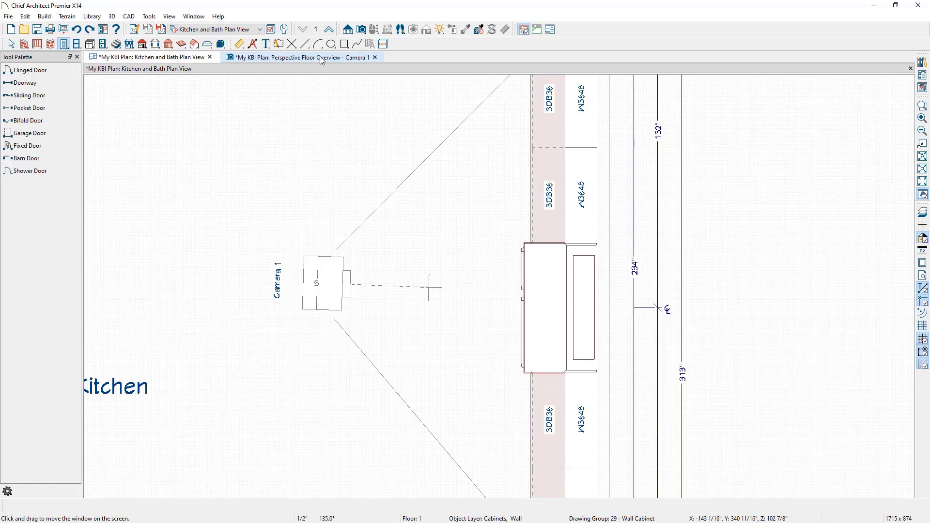
{"action": "left_click_drag", "start_coordinate": [320, 56], "coordinate": [810, 203]}
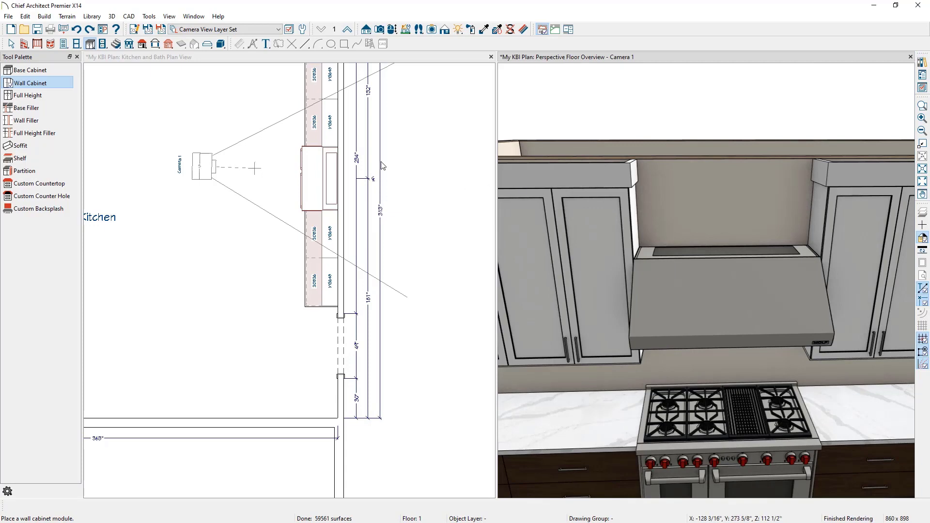
In the plan view, make a reflected copy of the W3648 wall cabinet beside the hood about its edge, into the space above the range.
{"action": "scroll", "coordinate": [315, 183], "scroll_direction": "up", "scroll_amount": 3}
{"action": "scroll", "coordinate": [291, 179], "scroll_direction": "up", "scroll_amount": 1}
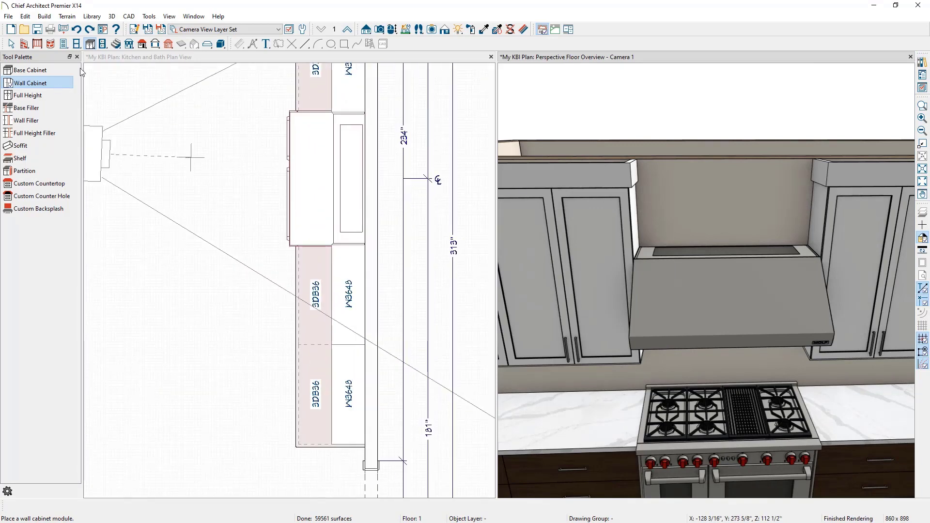
{"action": "left_click", "coordinate": [180, 56]}
{"action": "middle_click_drag", "start_coordinate": [242, 106], "coordinate": [243, 192]}
{"action": "left_click", "coordinate": [342, 178]}
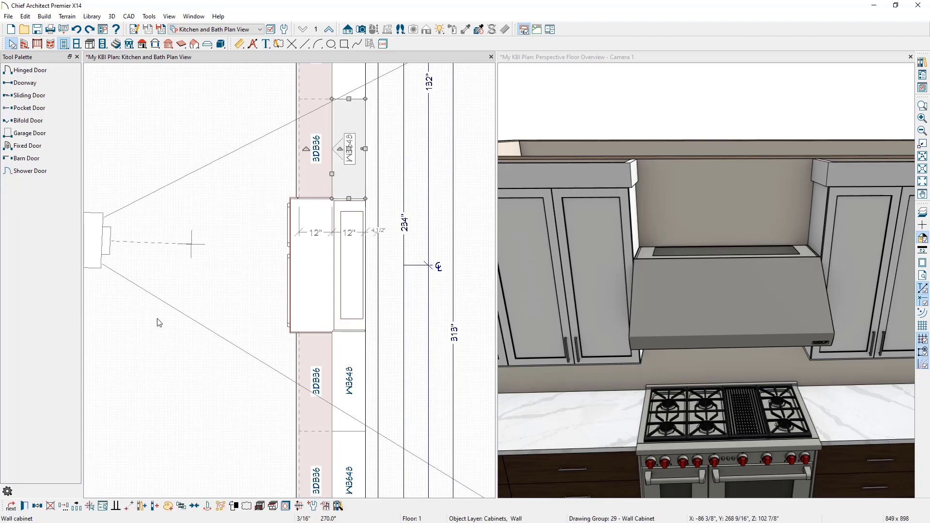
{"action": "left_click", "coordinate": [38, 506]}
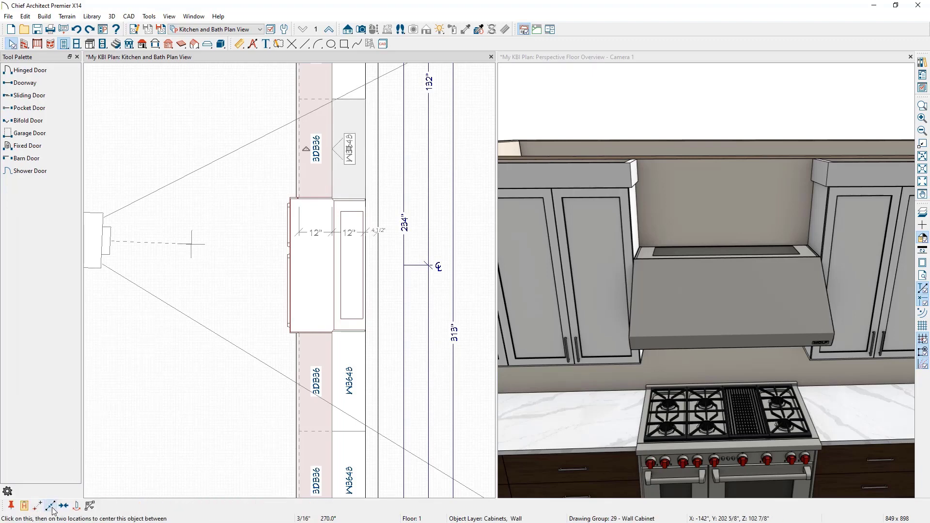
{"action": "left_click", "coordinate": [76, 506]}
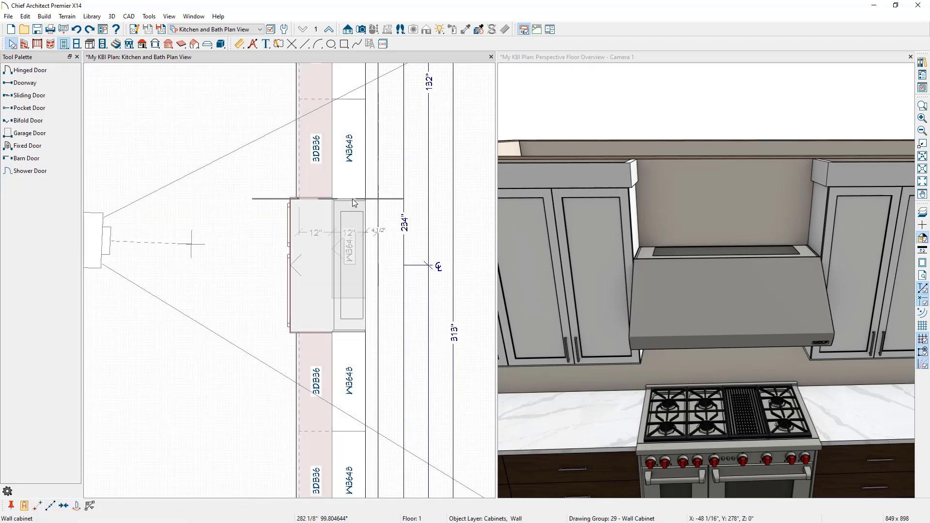
{"action": "left_click", "coordinate": [353, 198]}
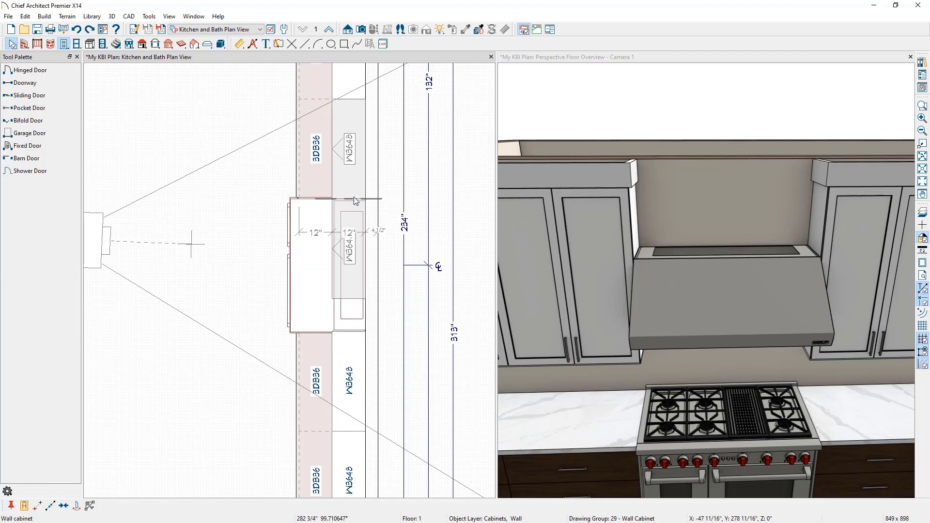
{"action": "left_click", "coordinate": [354, 199]}
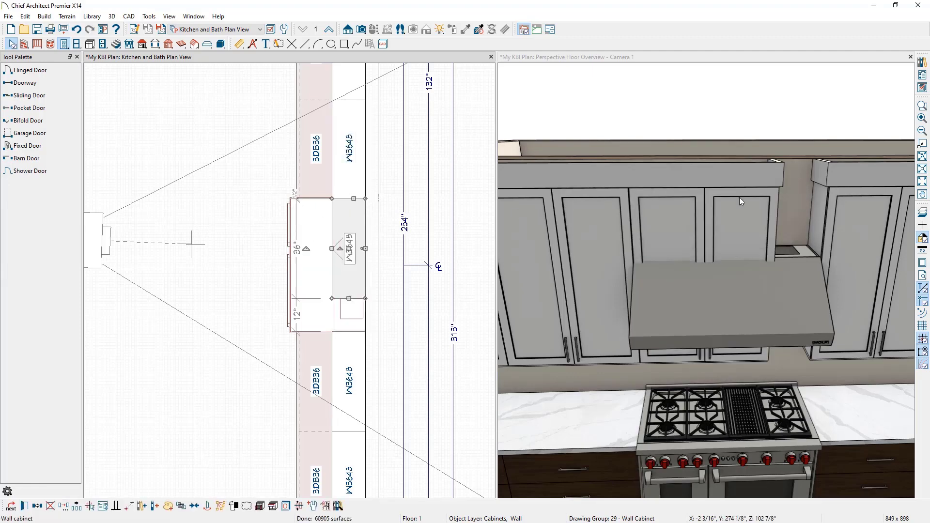
Resize the wall cabinet above the range hood to 48" wide and 18" high, filling the gap and ending at the hood's top.
{"action": "left_click", "coordinate": [713, 212]}
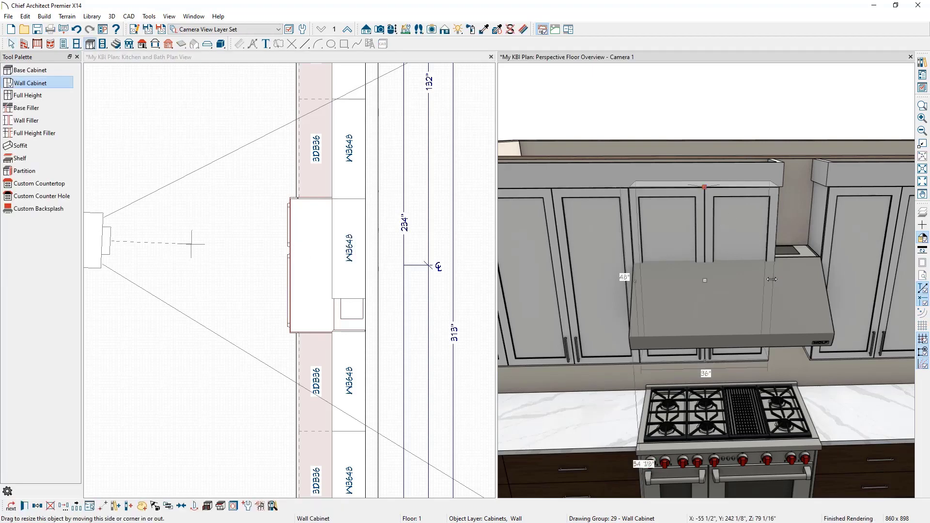
{"action": "left_click_drag", "start_coordinate": [790, 255], "coordinate": [822, 238]}
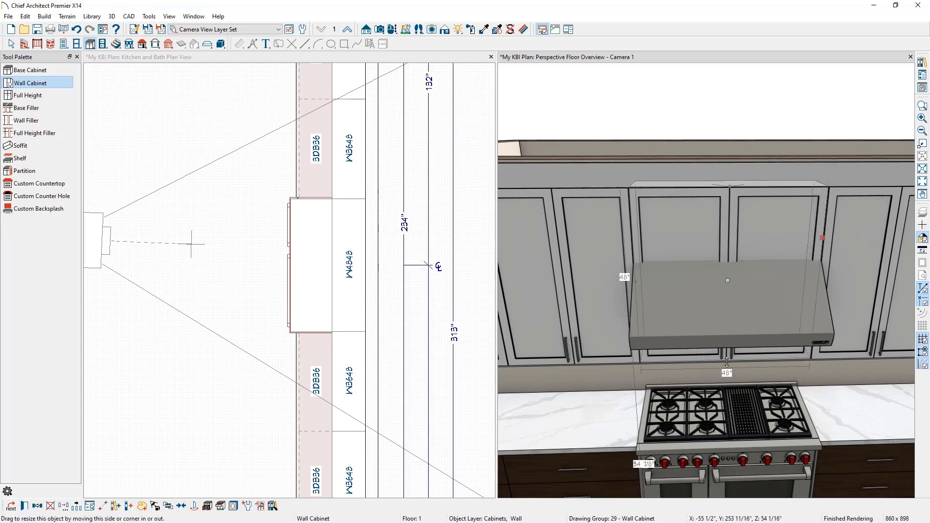
{"action": "left_click_drag", "start_coordinate": [726, 360], "coordinate": [737, 259]}
Delete the CA-001 (Light Rail Molding) profile from the wall cabinet above the range hood.
{"action": "left_click", "coordinate": [392, 31]}
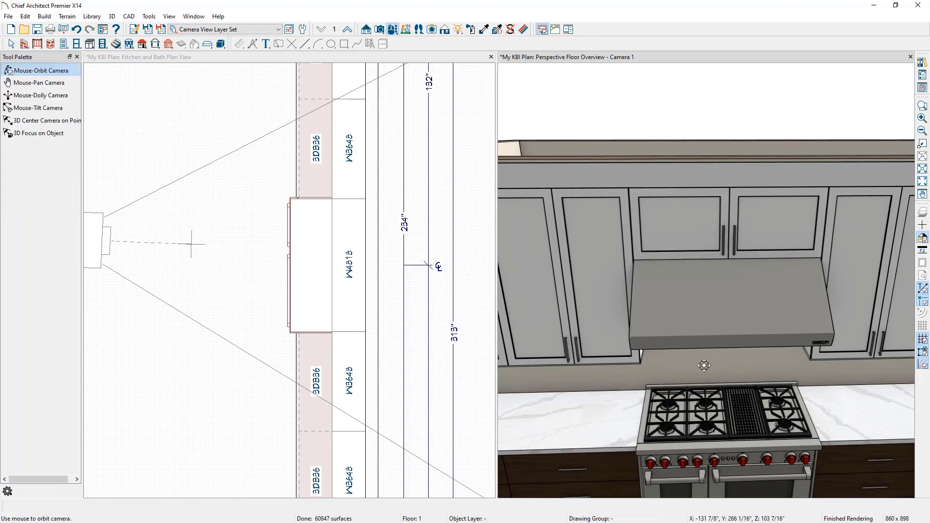
{"action": "left_click_drag", "start_coordinate": [688, 361], "coordinate": [709, 326]}
{"action": "scroll", "coordinate": [692, 376], "scroll_direction": "up", "scroll_amount": 5}
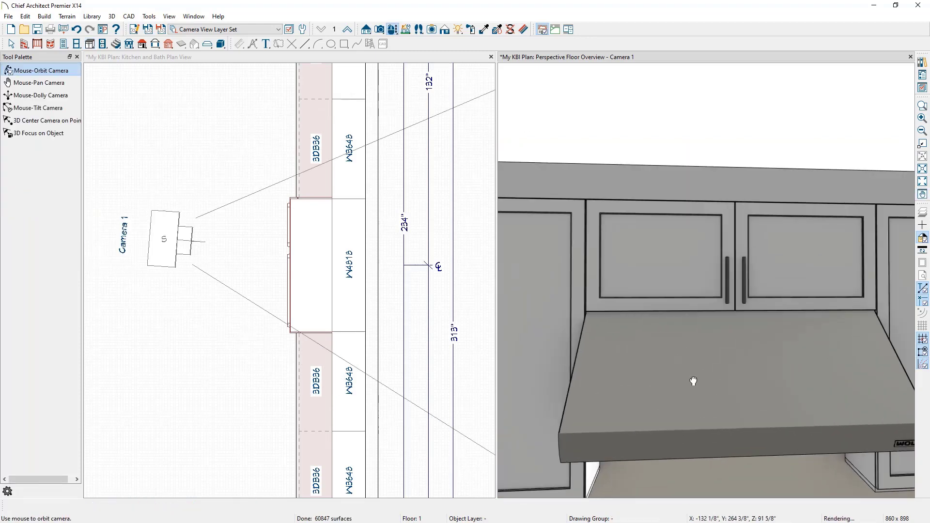
{"action": "scroll", "coordinate": [692, 376], "scroll_direction": "down", "scroll_amount": 3}
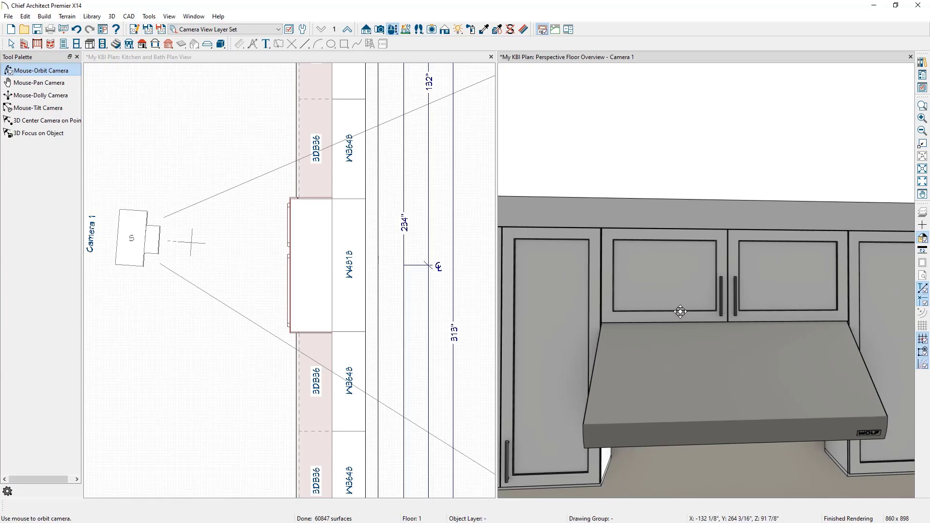
{"action": "key", "text": "Escape"}
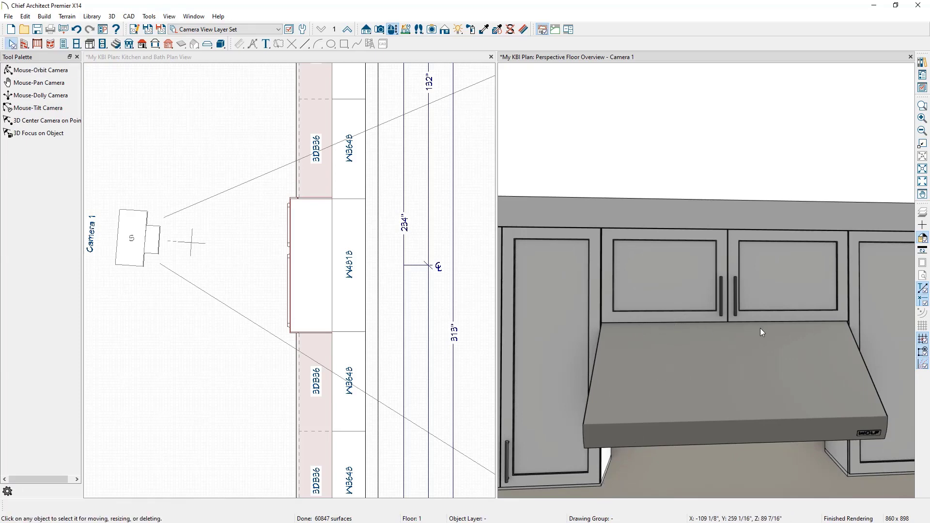
{"action": "left_click", "coordinate": [743, 279]}
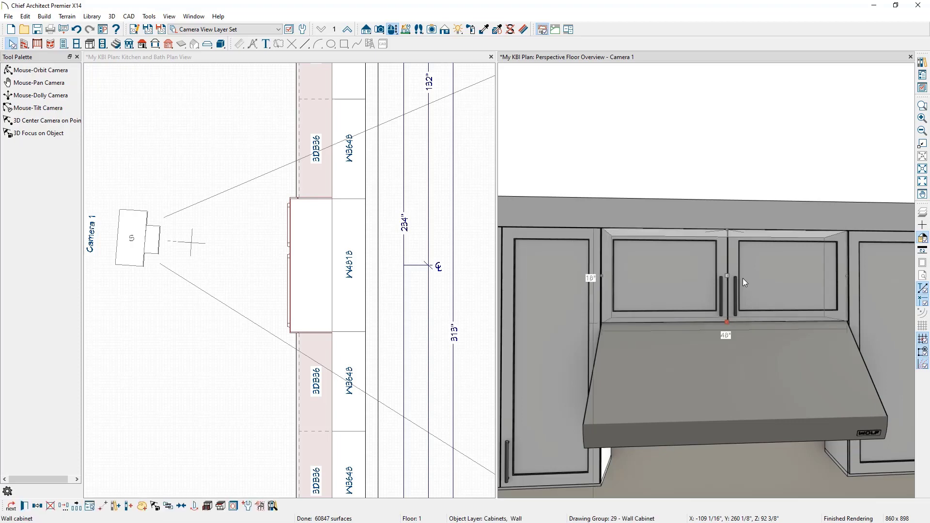
{"action": "double_click", "coordinate": [742, 278]}
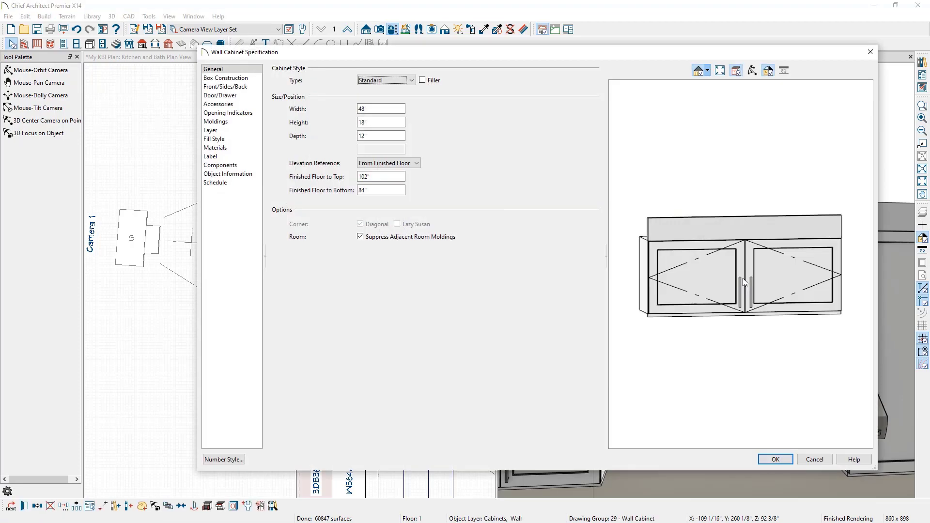
{"action": "left_click", "coordinate": [250, 123]}
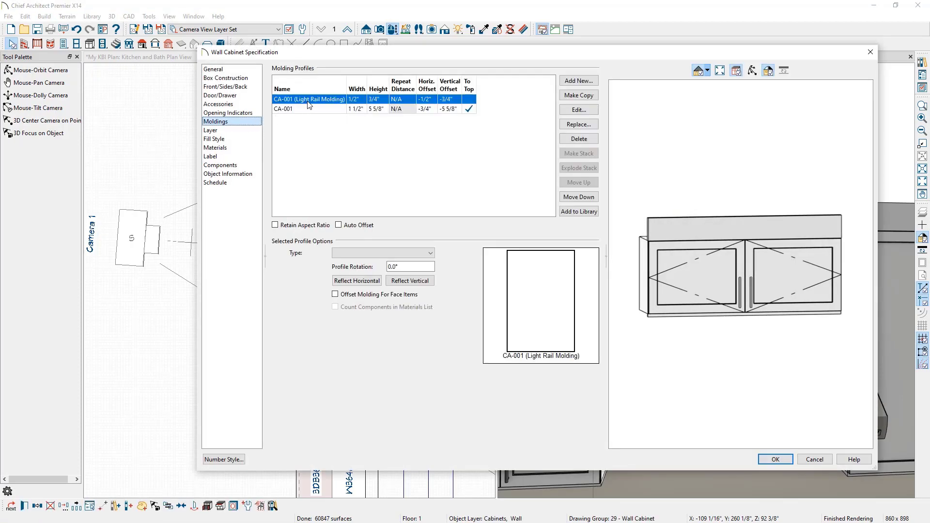
{"action": "left_click", "coordinate": [577, 140]}
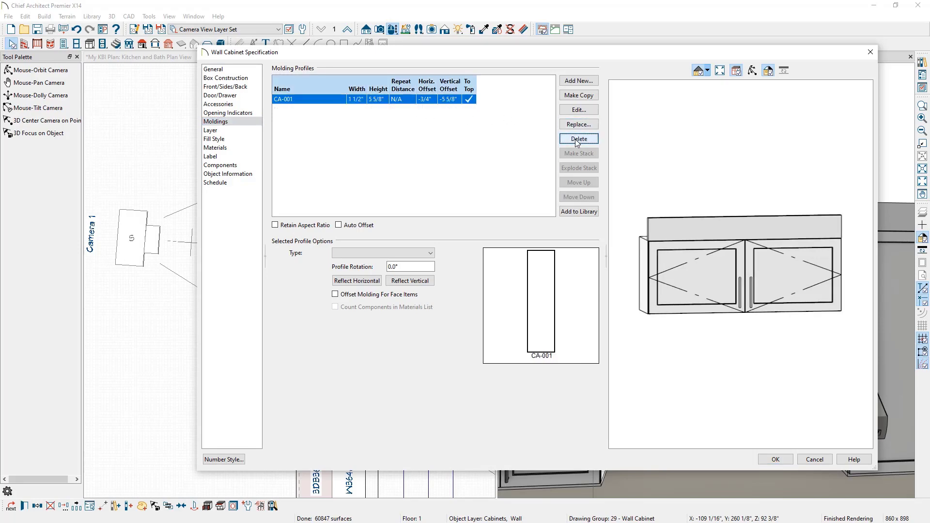
{"action": "left_click", "coordinate": [773, 459]}
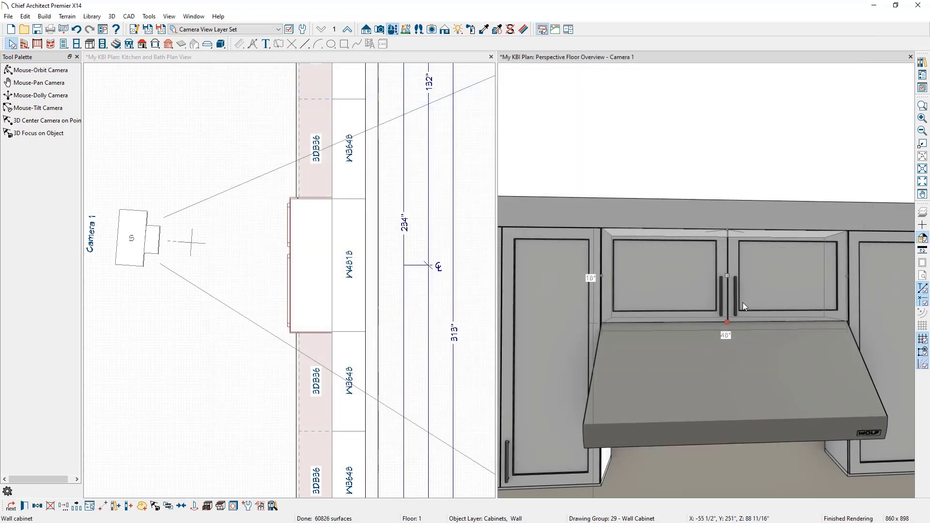
Return the camera view to a full-size tabbed window and place a wall niche on the wall between the range and hood.
{"action": "scroll", "coordinate": [743, 302], "scroll_direction": "down", "scroll_amount": 5}
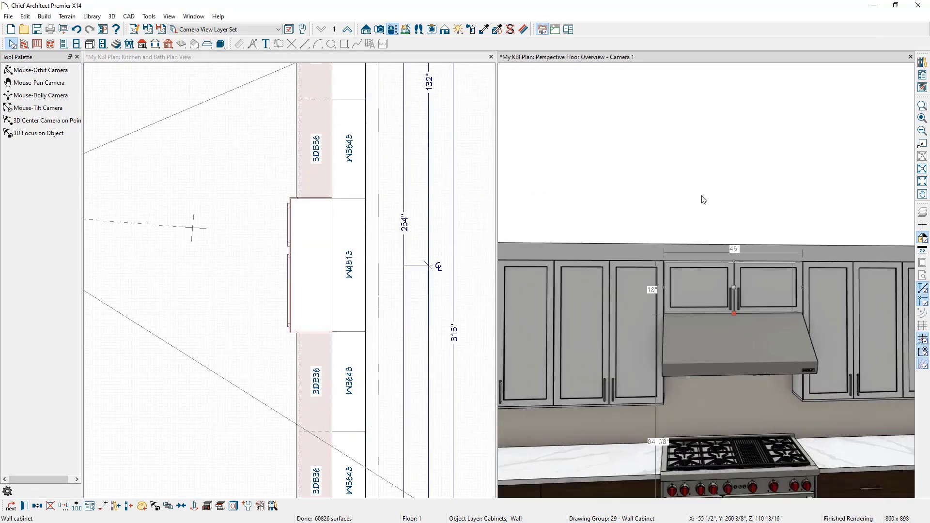
{"action": "left_click_drag", "start_coordinate": [664, 55], "coordinate": [581, 146]}
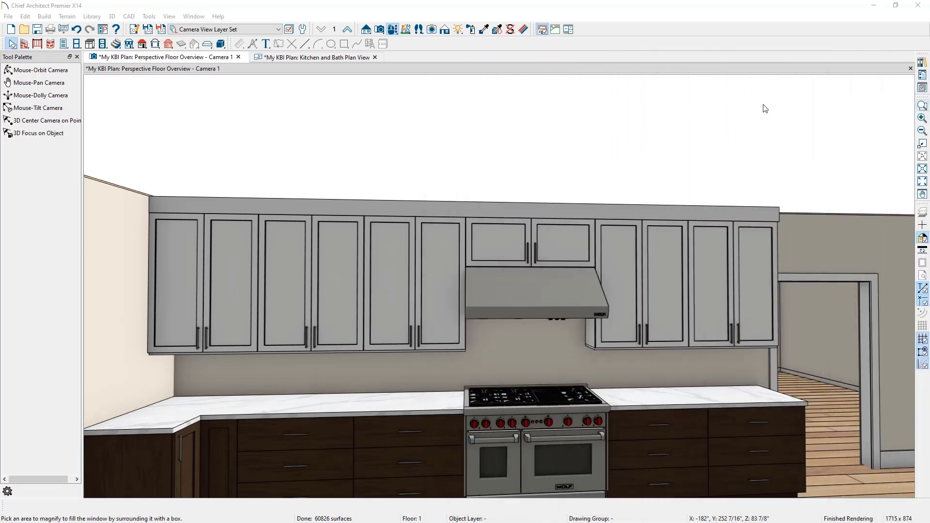
{"action": "left_click", "coordinate": [76, 44]}
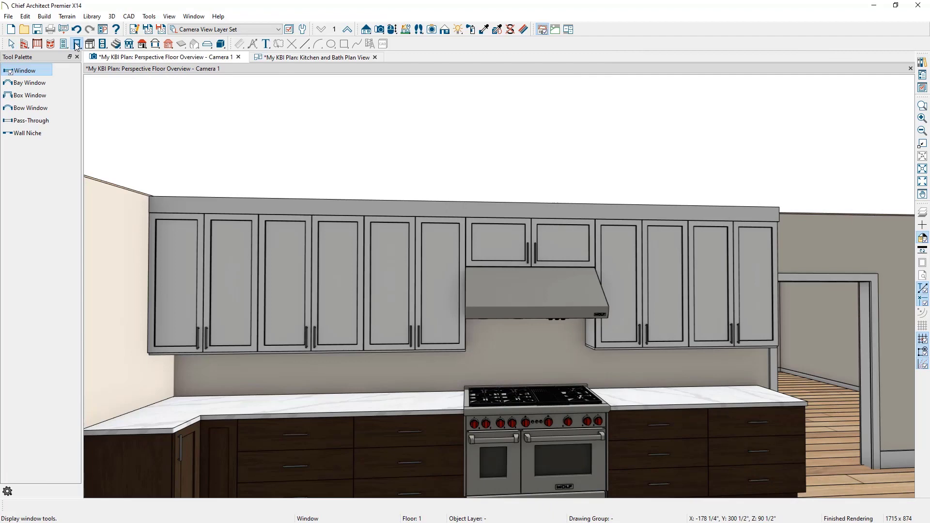
{"action": "left_click", "coordinate": [40, 132]}
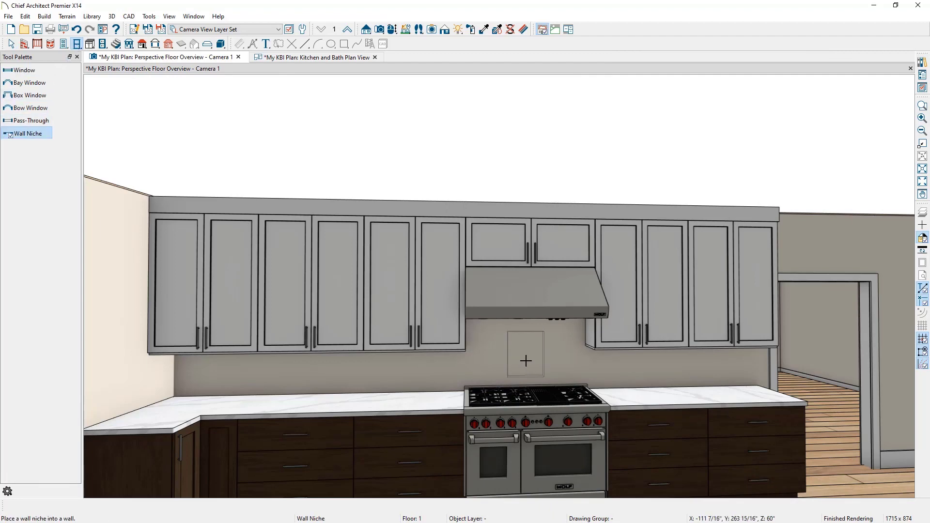
{"action": "left_click", "coordinate": [525, 360]}
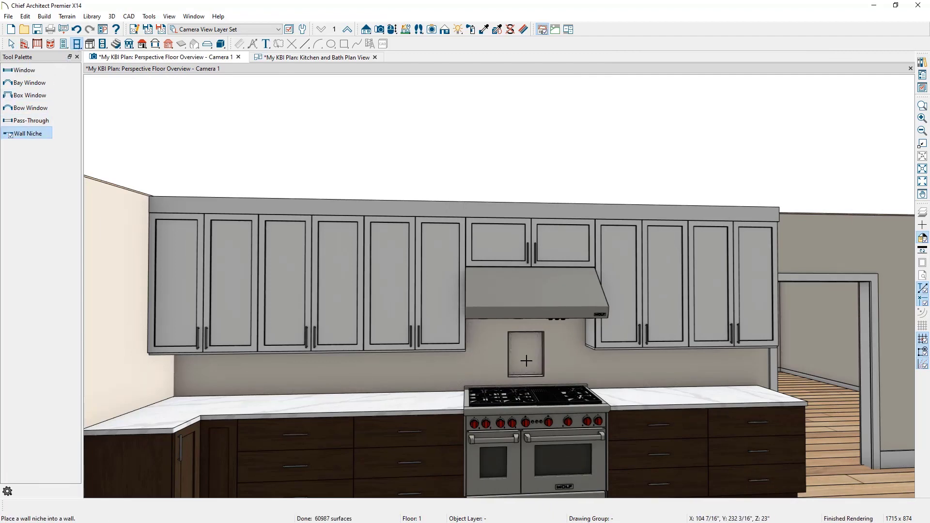
{"action": "key", "text": "Escape"}
Set the wall niche's width to 36", its height to 15" and its floor-to-bottom distance to 42".
{"action": "left_click", "coordinate": [527, 361]}
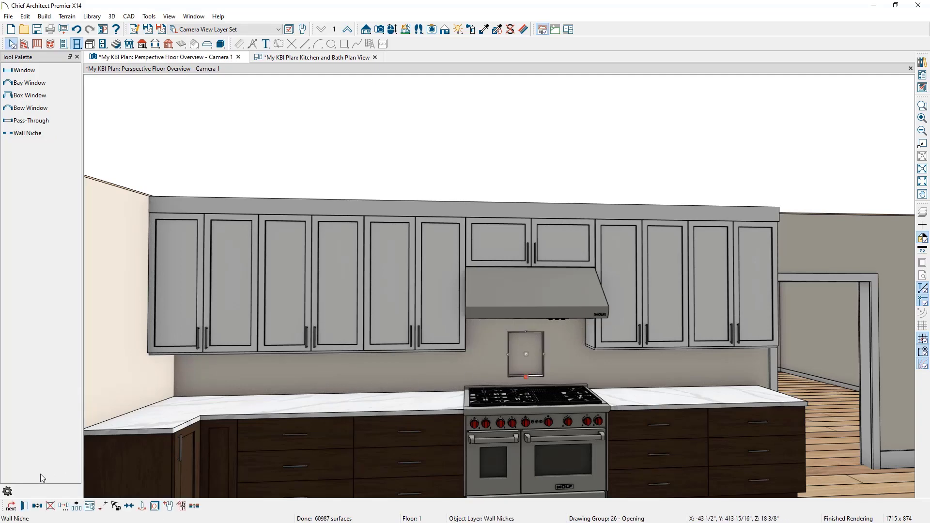
{"action": "left_click", "coordinate": [23, 506]}
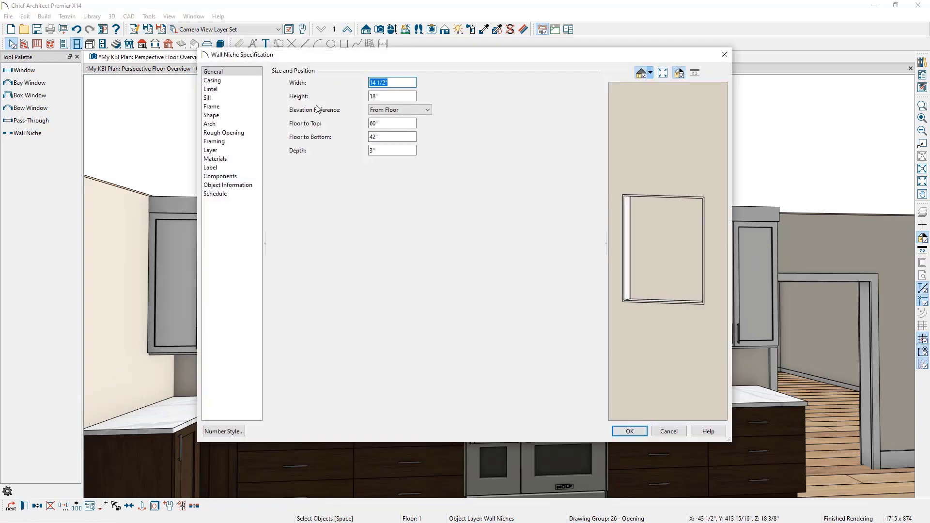
{"action": "type", "text": "36"}
{"action": "key", "text": "Tab"}
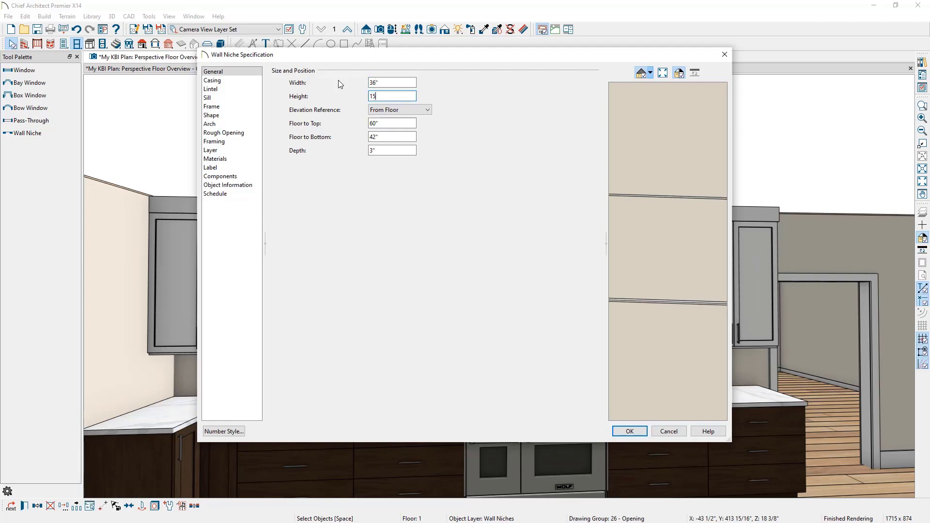
{"action": "key", "text": "Tab"}
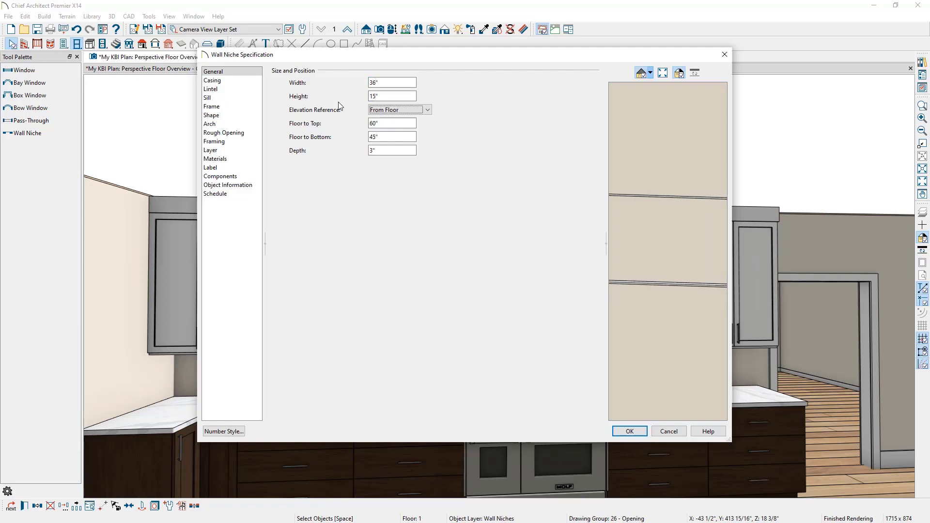
{"action": "double_click", "coordinate": [372, 137]}
{"action": "type", "text": "42"}
{"action": "left_click", "coordinate": [628, 430]}
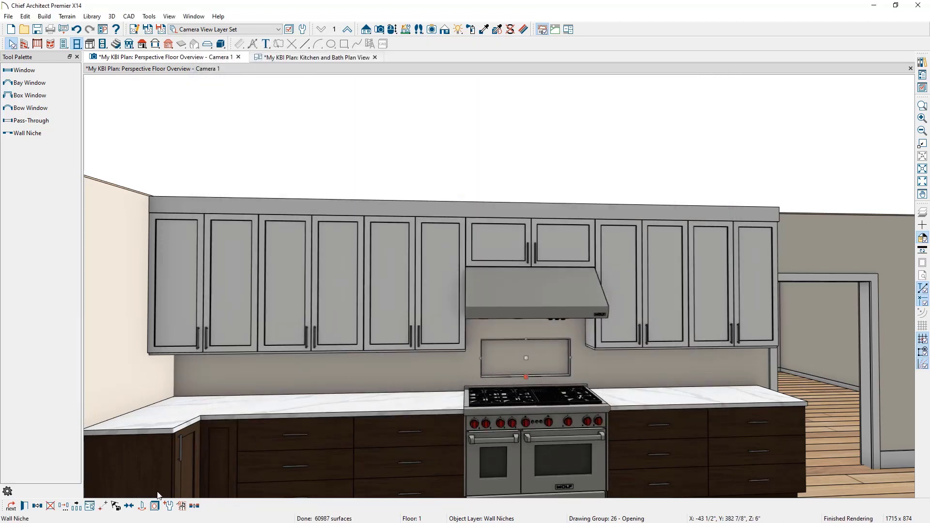
Center the wall niche on the range below it.
{"action": "left_click", "coordinate": [132, 507]}
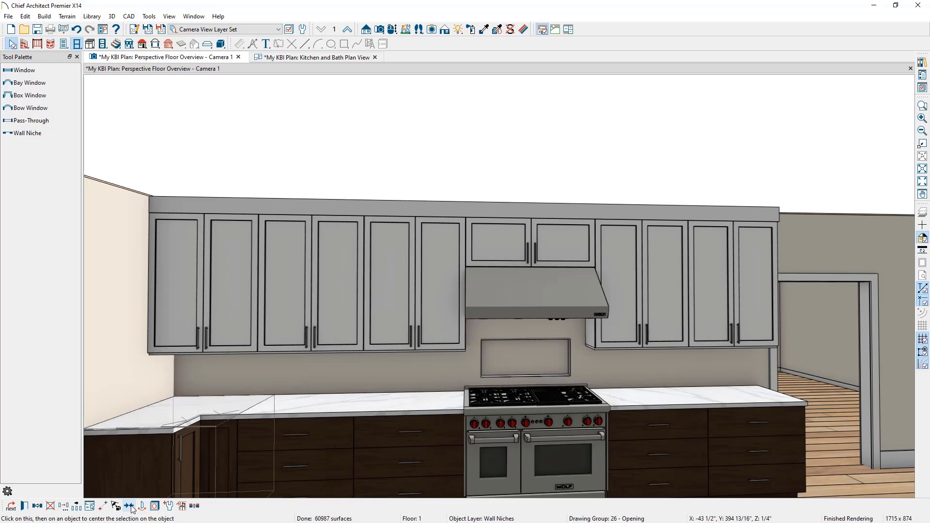
{"action": "left_click", "coordinate": [535, 399]}
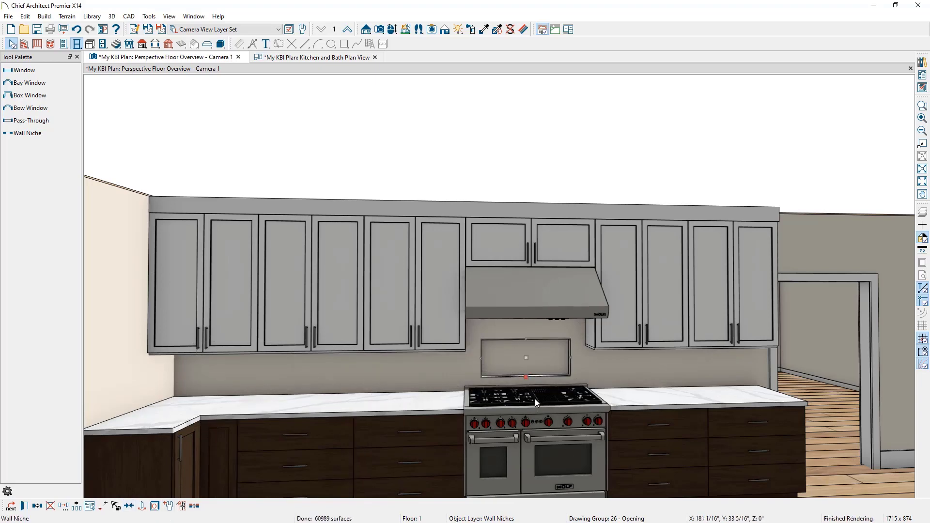
{"action": "key", "text": "space"}
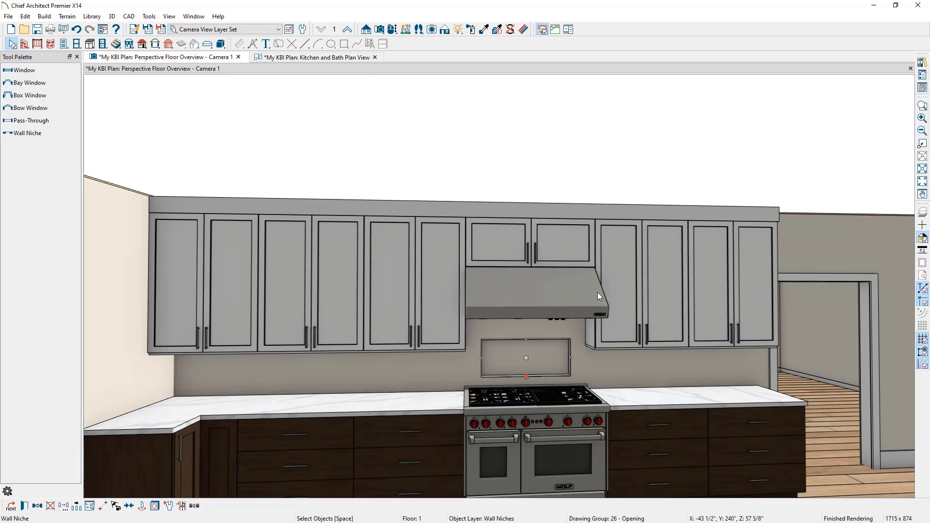
Search the library for "28 everglades" and show the 28 Everglades - Small Triangle material in its catalog folder.
{"action": "left_click", "coordinate": [921, 62]}
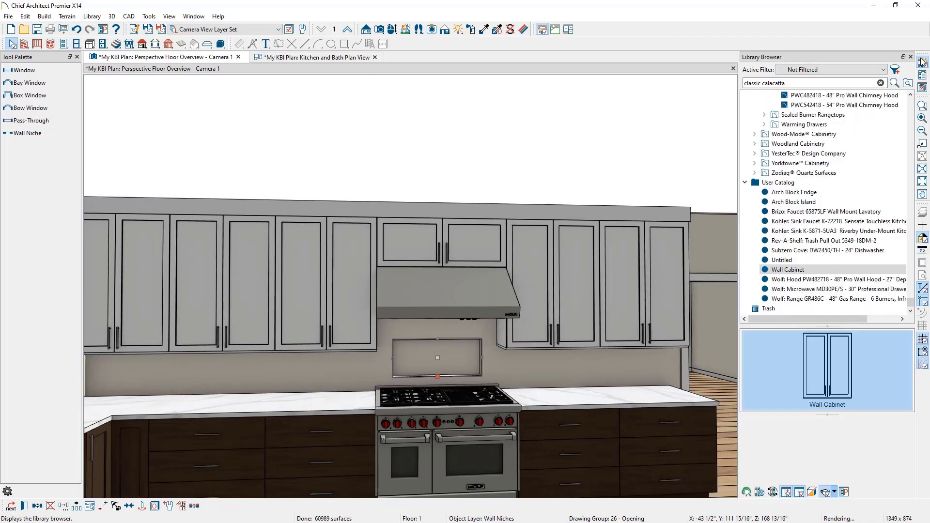
{"action": "left_click", "coordinate": [882, 84]}
{"action": "type", "text": "28 everglades"}
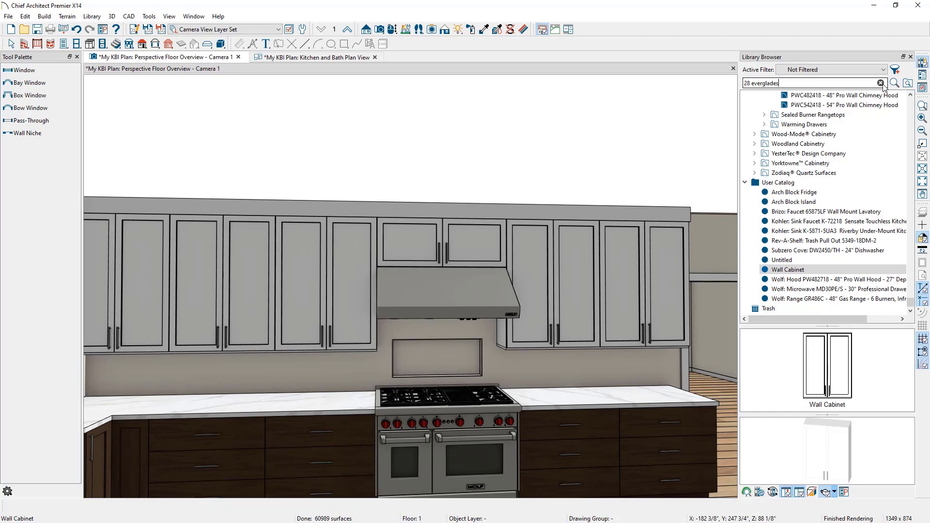
{"action": "key", "text": "Return"}
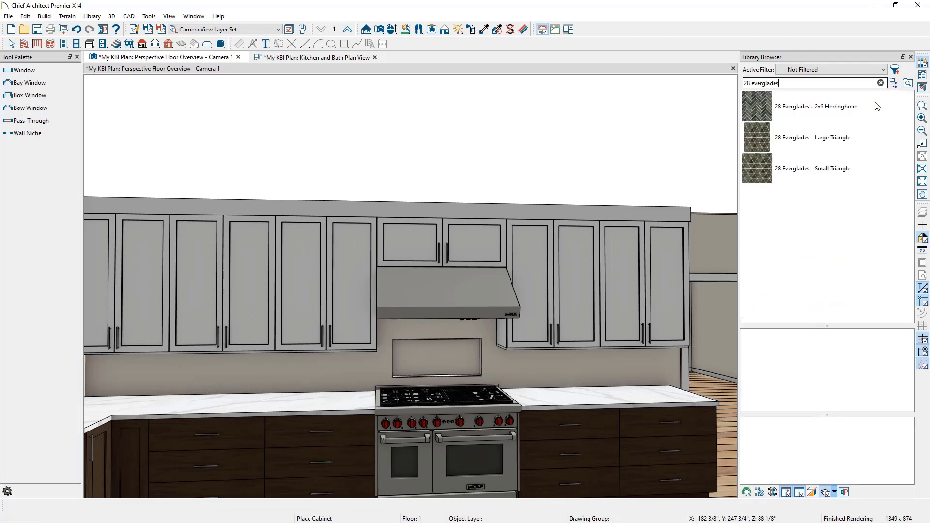
{"action": "left_click", "coordinate": [828, 169]}
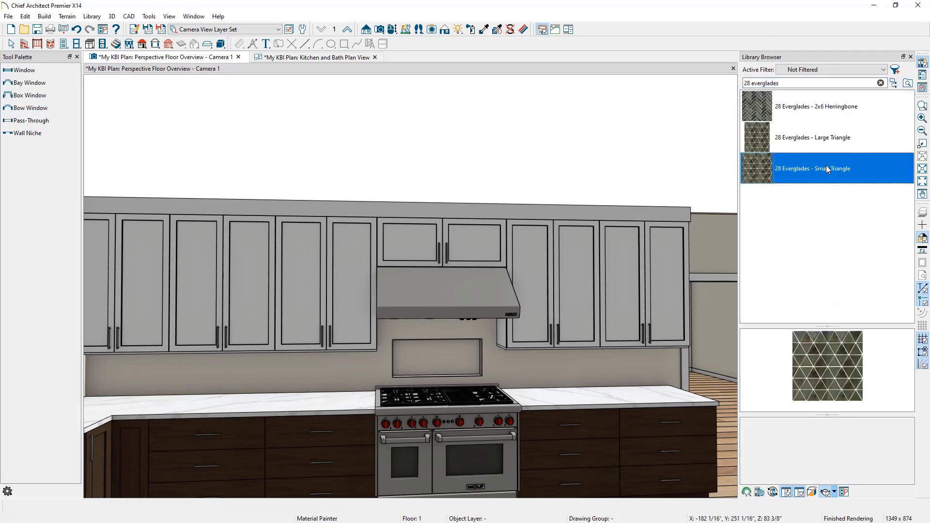
{"action": "right_click", "coordinate": [827, 168]}
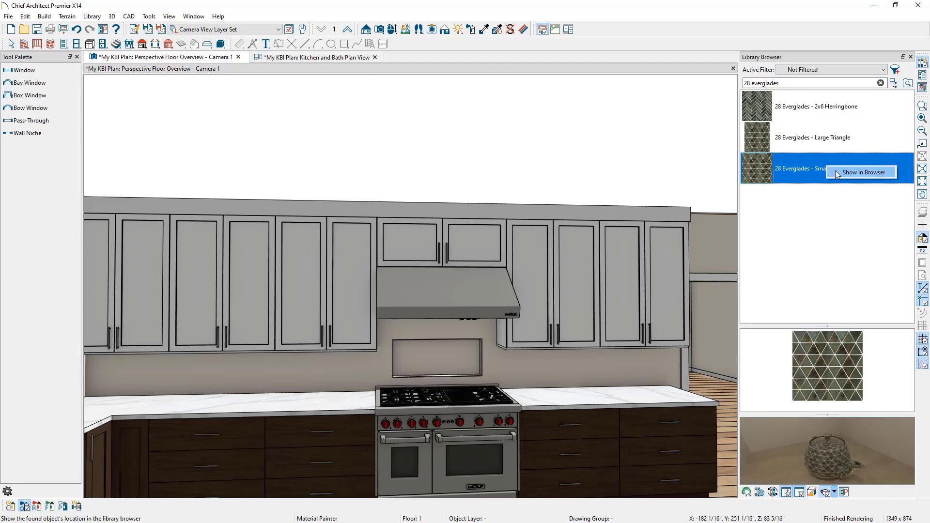
{"action": "left_click", "coordinate": [857, 173]}
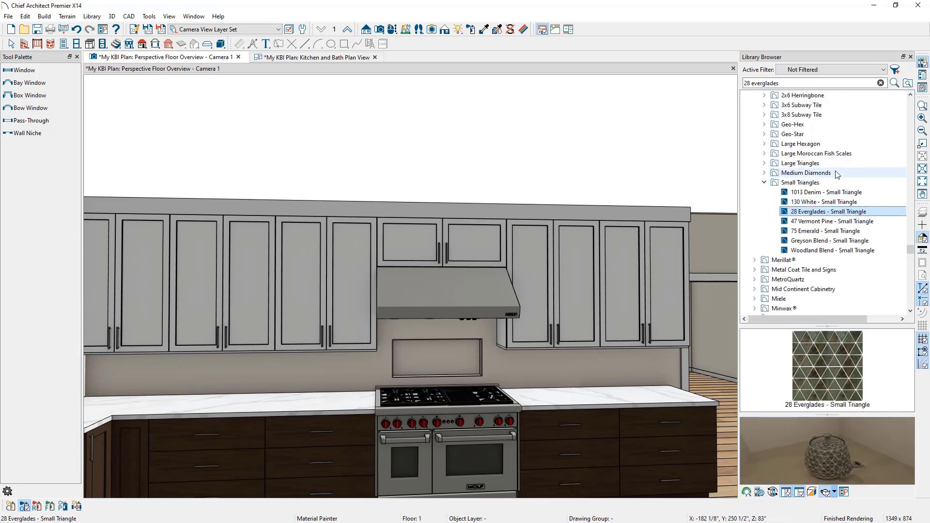
{"action": "scroll", "coordinate": [838, 174], "scroll_direction": "up", "scroll_amount": 1}
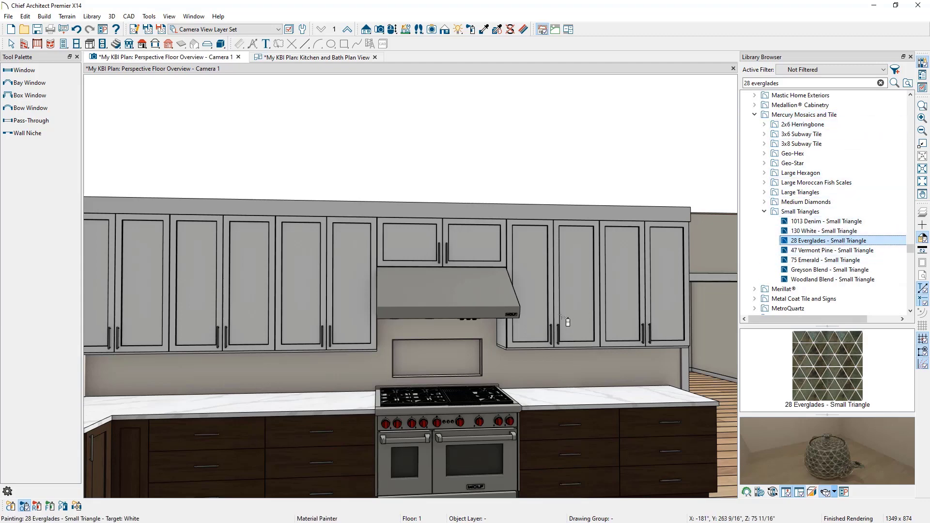
Apply the 28 Everglades - Small Triangle material to the back of the wall niche and close the library.
{"action": "left_click", "coordinate": [448, 359]}
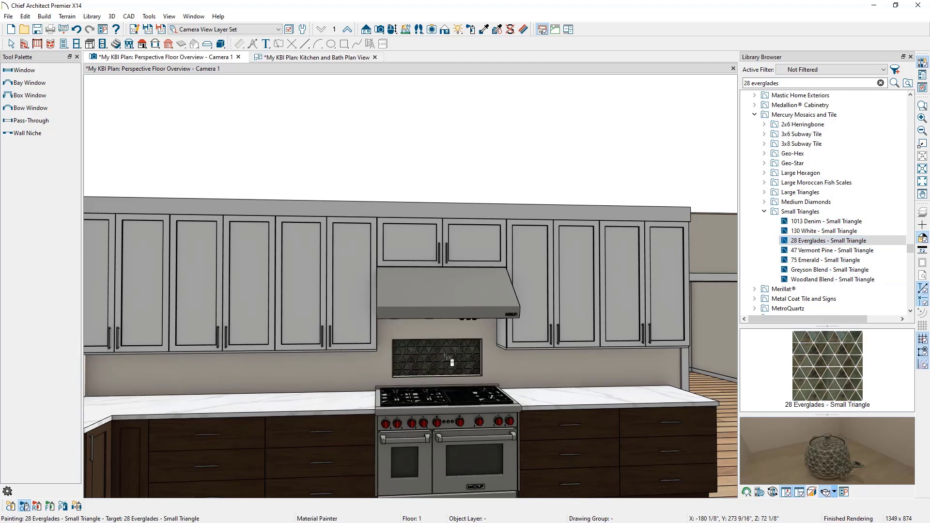
{"action": "key", "text": "space"}
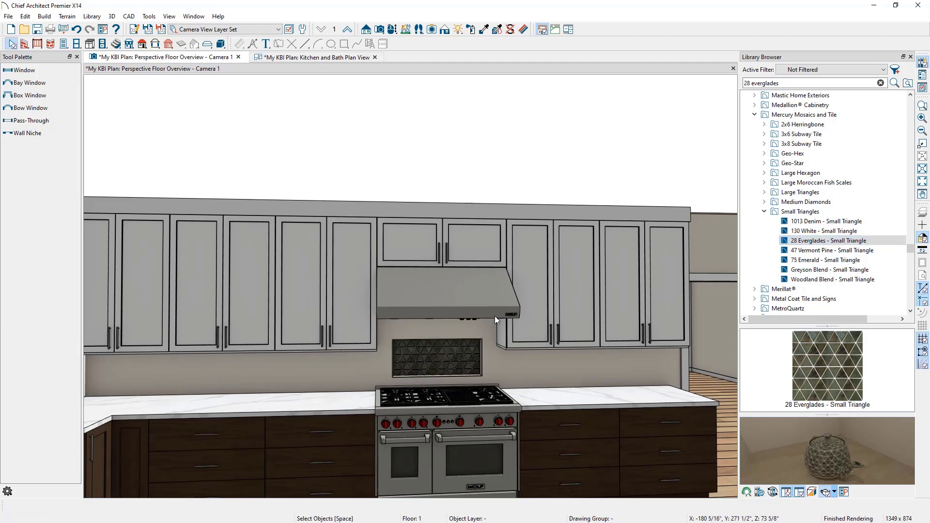
{"action": "left_click", "coordinate": [911, 57]}
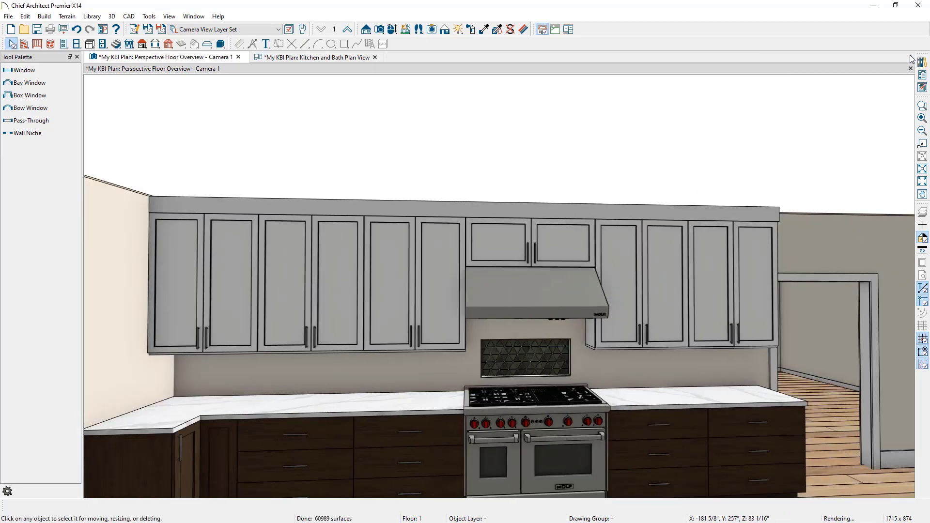
Turn the camera toward the window wall and examine the Sink Wall.jpg reference image for its cabinet and appliance layout.
{"action": "left_click", "coordinate": [392, 30]}
{"action": "left_click_drag", "start_coordinate": [449, 251], "coordinate": [424, 291]}
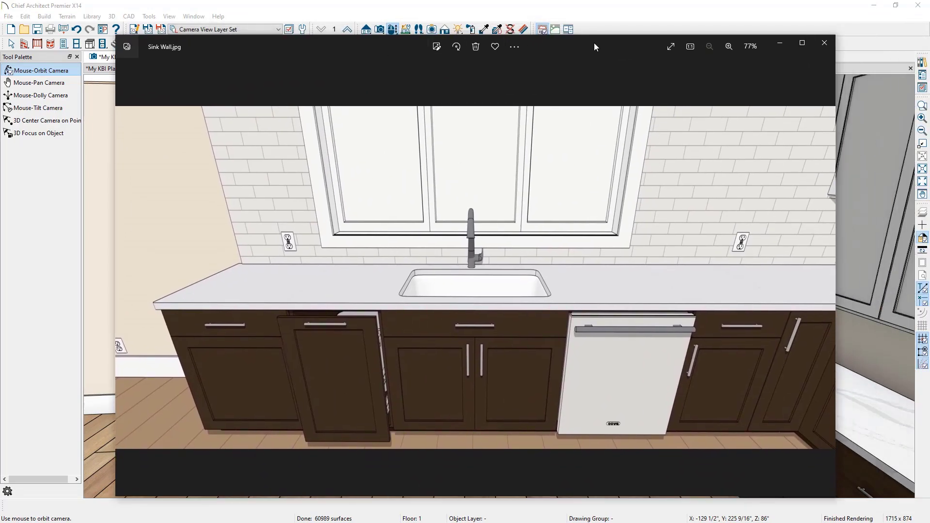
{"action": "left_click", "coordinate": [800, 44]}
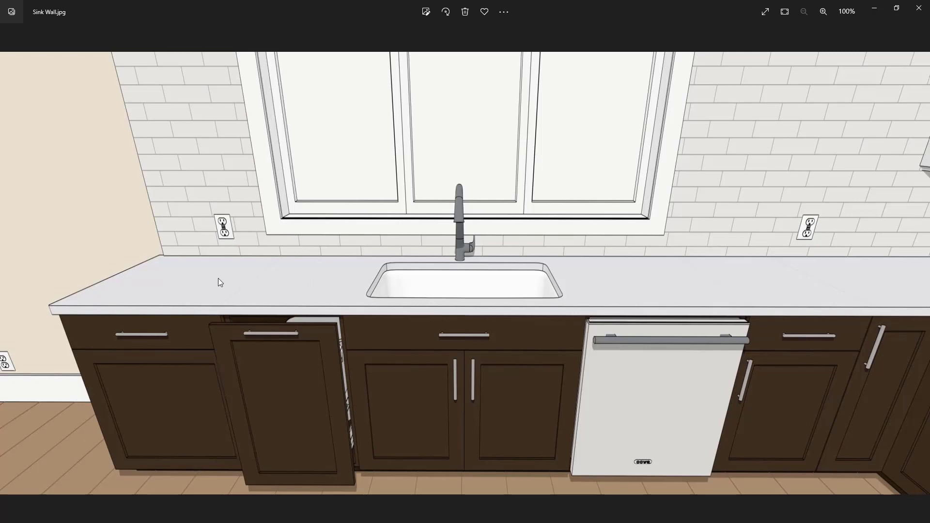
{"action": "double_click", "coordinate": [622, 5]}
{"action": "left_click_drag", "start_coordinate": [929, 62], "coordinate": [929, 79]}
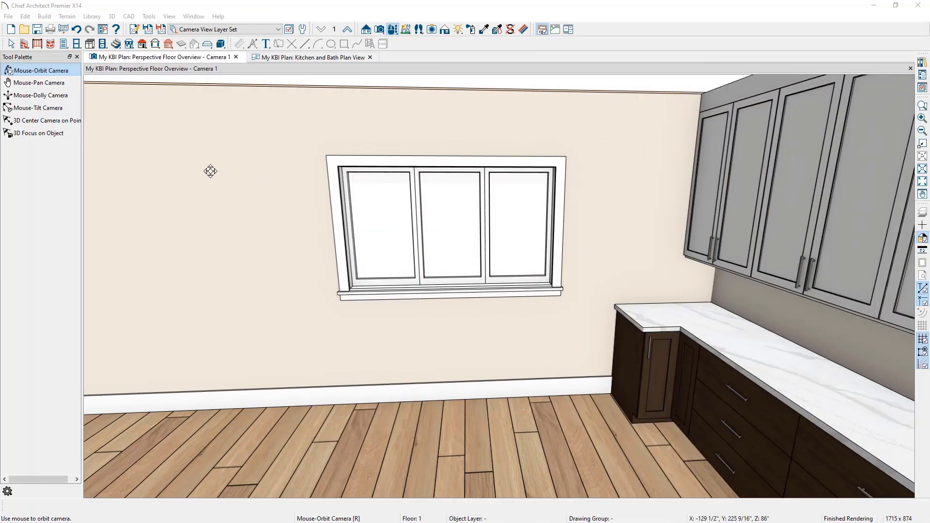
Place a base cabinet on the window wall against the corner cabinet and narrow it to 18" wide.
{"action": "left_click", "coordinate": [90, 45]}
{"action": "left_click", "coordinate": [62, 71]}
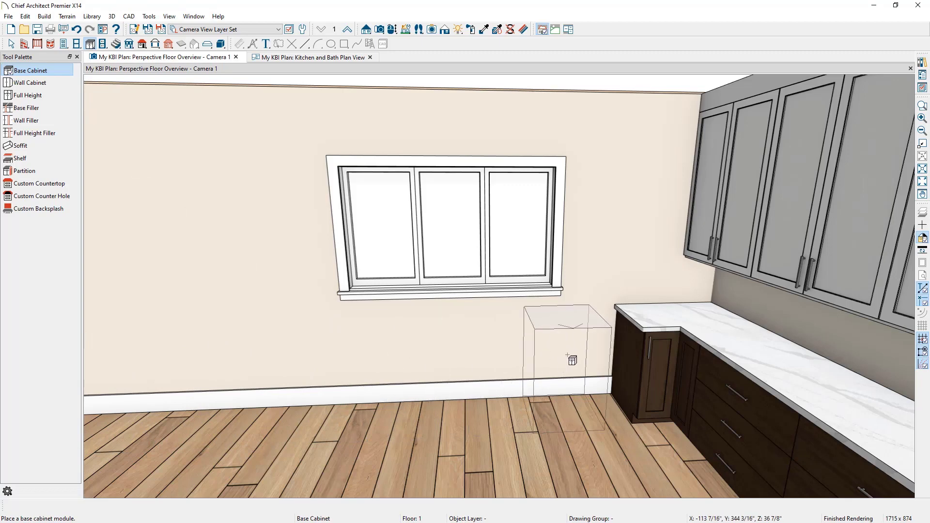
{"action": "left_click", "coordinate": [587, 357]}
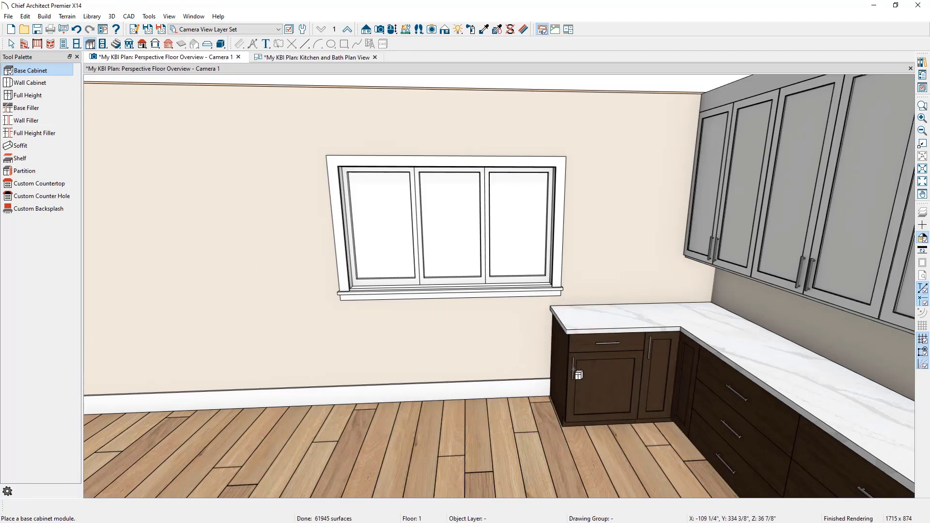
{"action": "scroll", "coordinate": [607, 374], "scroll_direction": "up", "scroll_amount": 2}
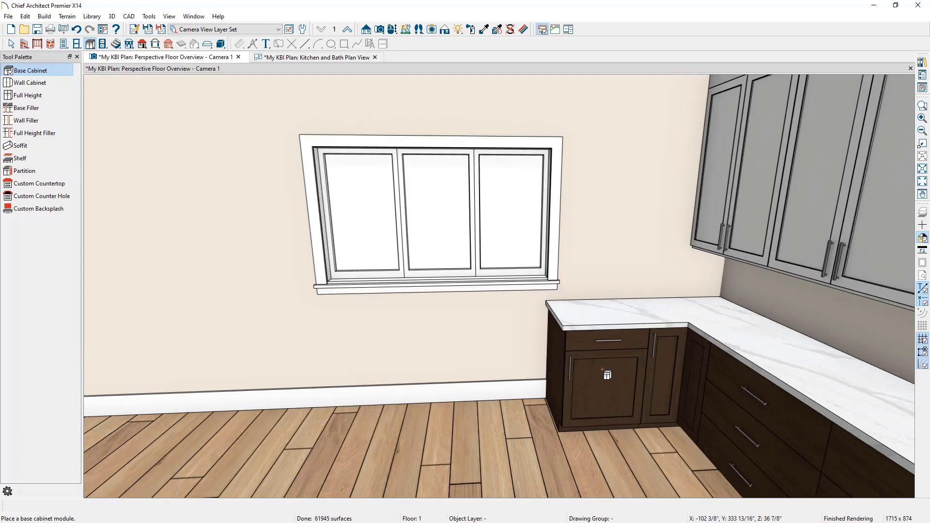
{"action": "scroll", "coordinate": [607, 374], "scroll_direction": "up", "scroll_amount": 1}
{"action": "left_click", "coordinate": [568, 376]}
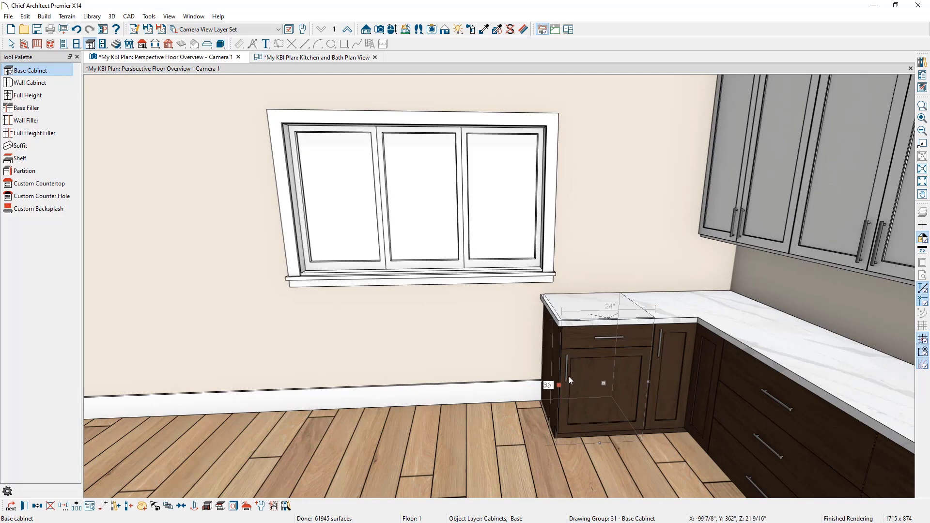
{"action": "left_click_drag", "start_coordinate": [560, 384], "coordinate": [579, 384]}
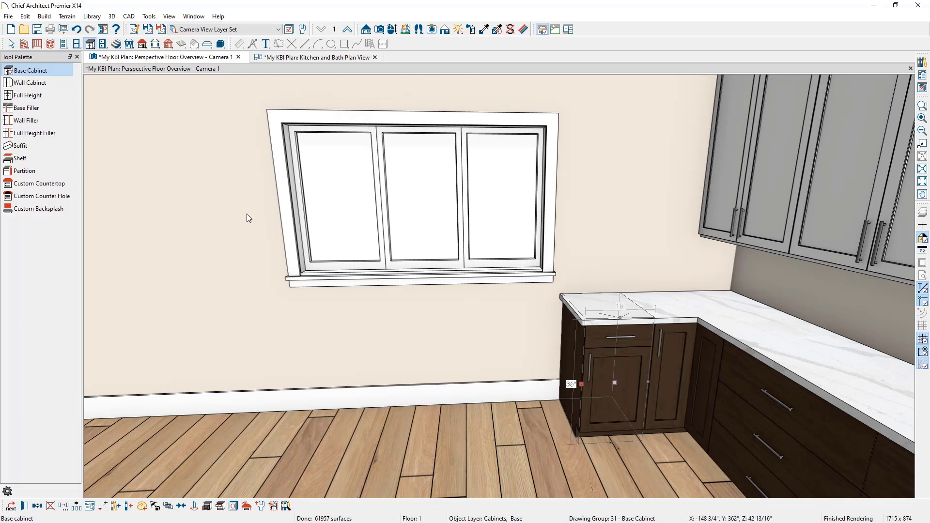
Extend the window-wall run with a 24" base cabinet and another base cabinet beside it widened to 36".
{"action": "left_click", "coordinate": [30, 70]}
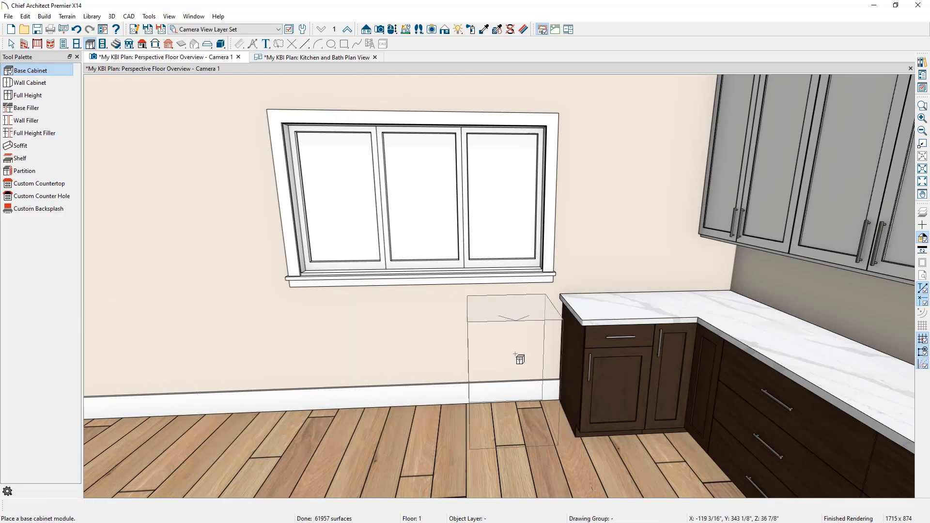
{"action": "left_click", "coordinate": [535, 362]}
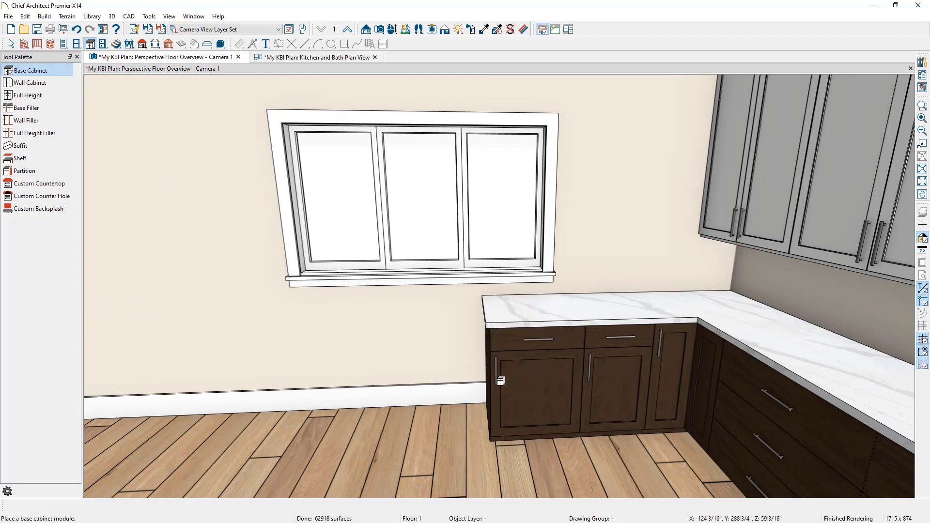
{"action": "left_click", "coordinate": [467, 419]}
{"action": "left_click", "coordinate": [436, 400]}
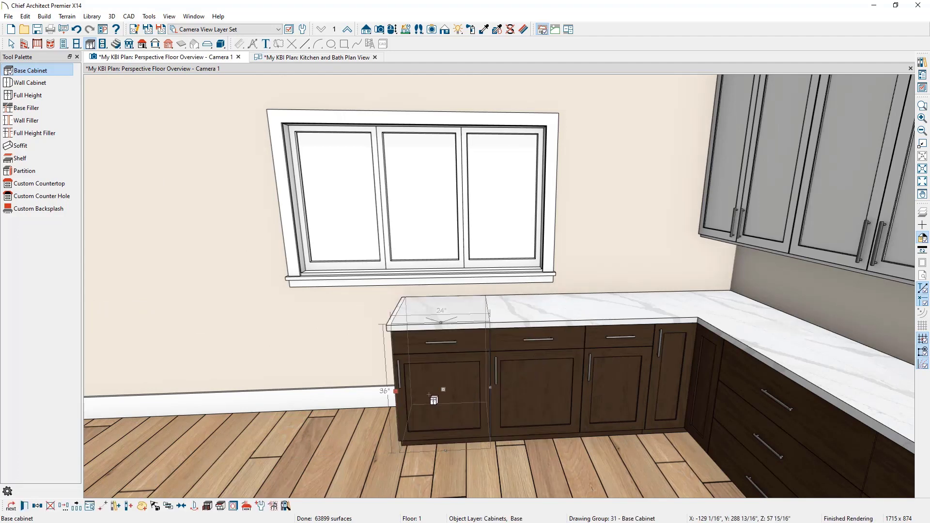
{"action": "left_click_drag", "start_coordinate": [396, 391], "coordinate": [349, 401]}
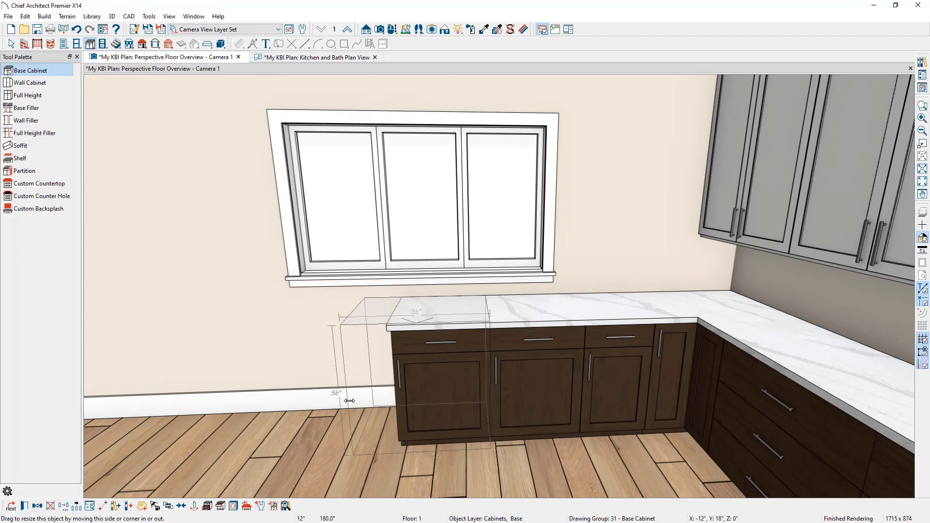
{"action": "left_click_drag", "start_coordinate": [349, 400], "coordinate": [349, 401]}
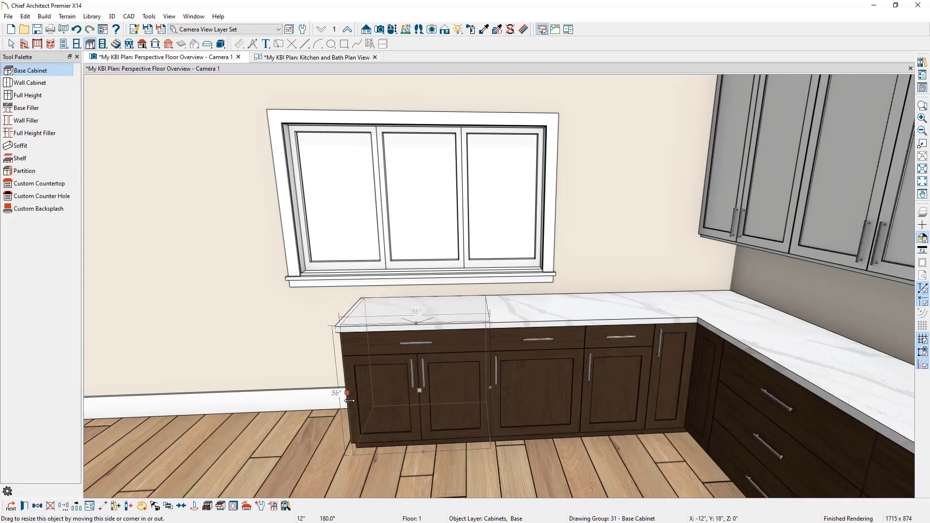
{"action": "middle_click_drag", "start_coordinate": [349, 401], "coordinate": [473, 387]}
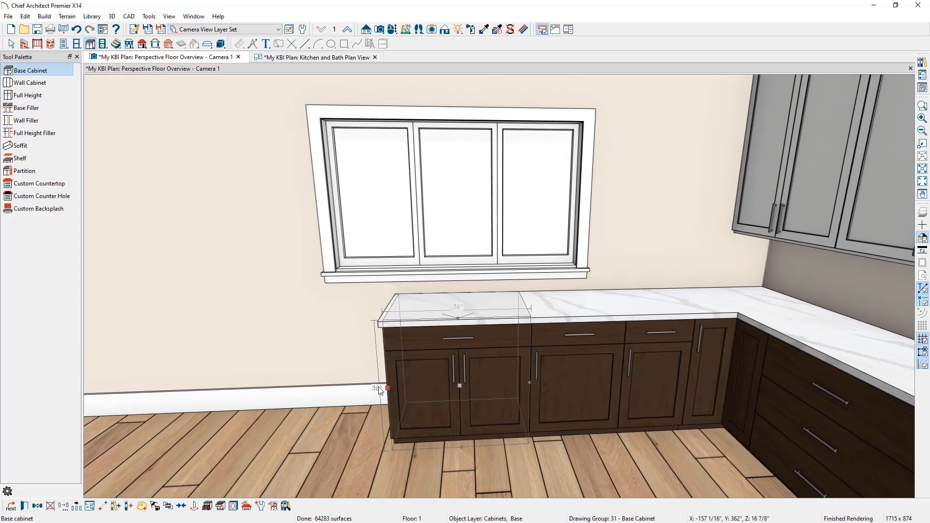
Add a base cabinet next to the 36" one and narrow it to 18" wide.
{"action": "left_click", "coordinate": [48, 71]}
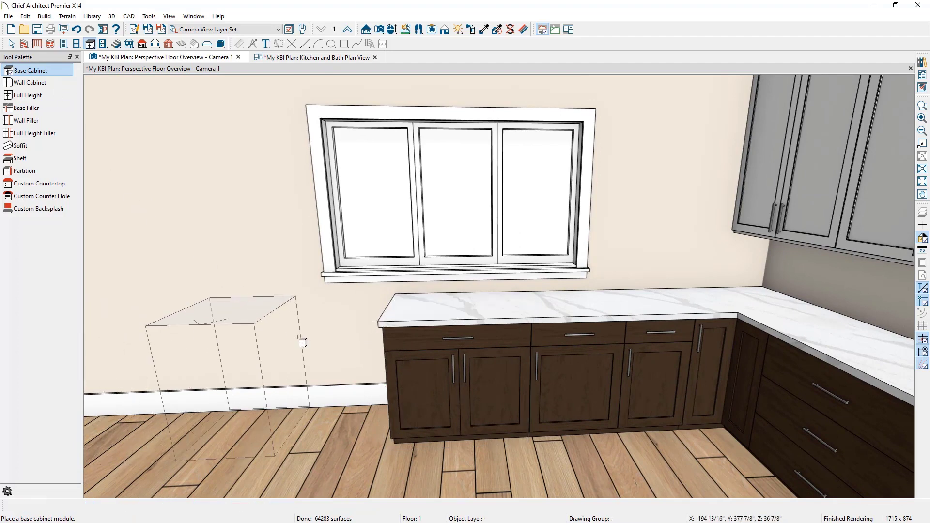
{"action": "left_click", "coordinate": [382, 372]}
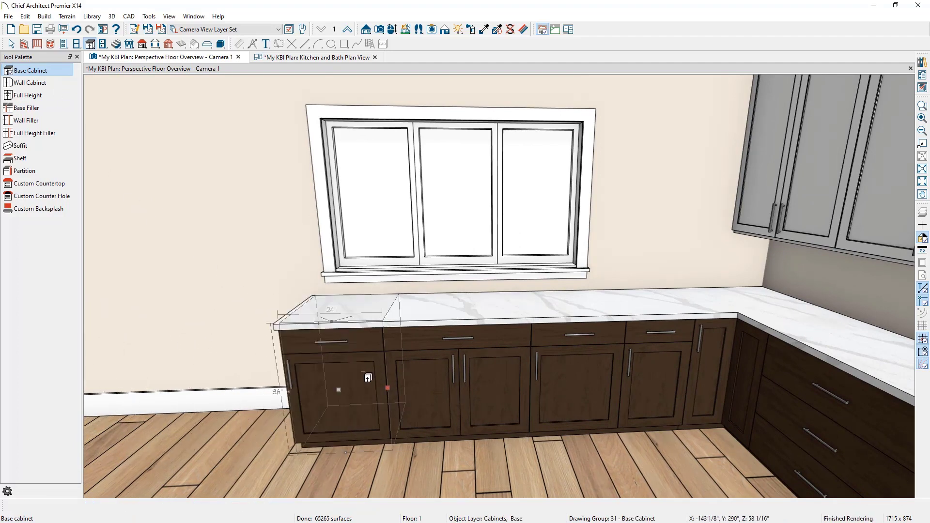
{"action": "left_click_drag", "start_coordinate": [288, 390], "coordinate": [314, 395]}
Add one more base cabinet at the free end of the run and move it flush against the 18" cabinet.
{"action": "left_click", "coordinate": [38, 72]}
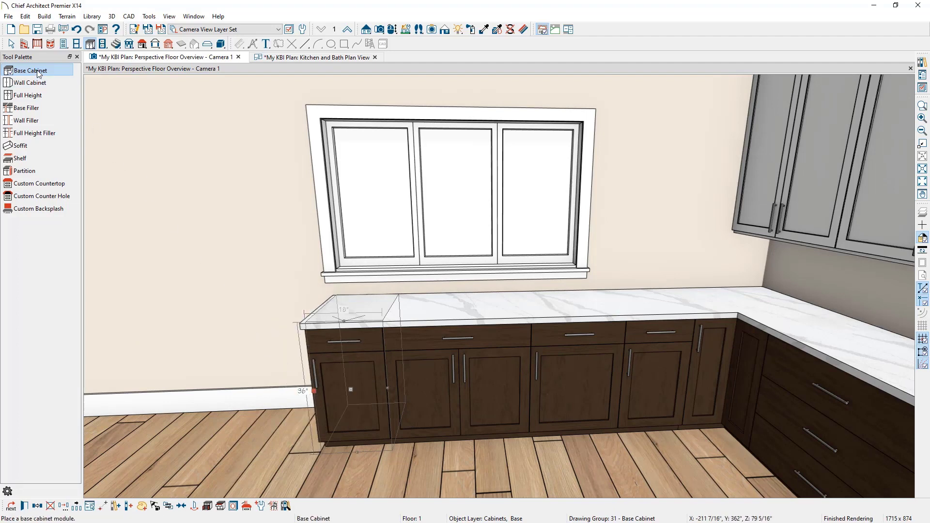
{"action": "left_click", "coordinate": [298, 342]}
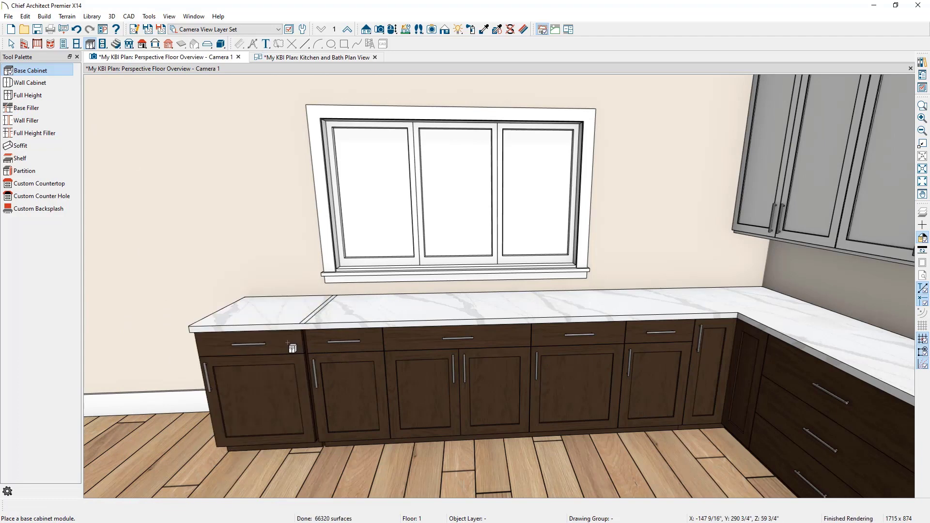
{"action": "left_click_drag", "start_coordinate": [273, 310], "coordinate": [287, 309]}
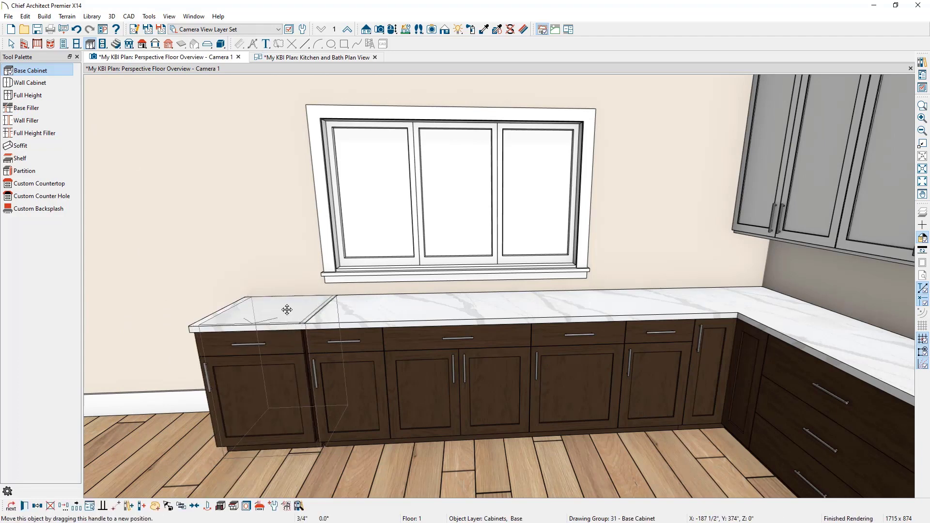
{"action": "key", "text": "space"}
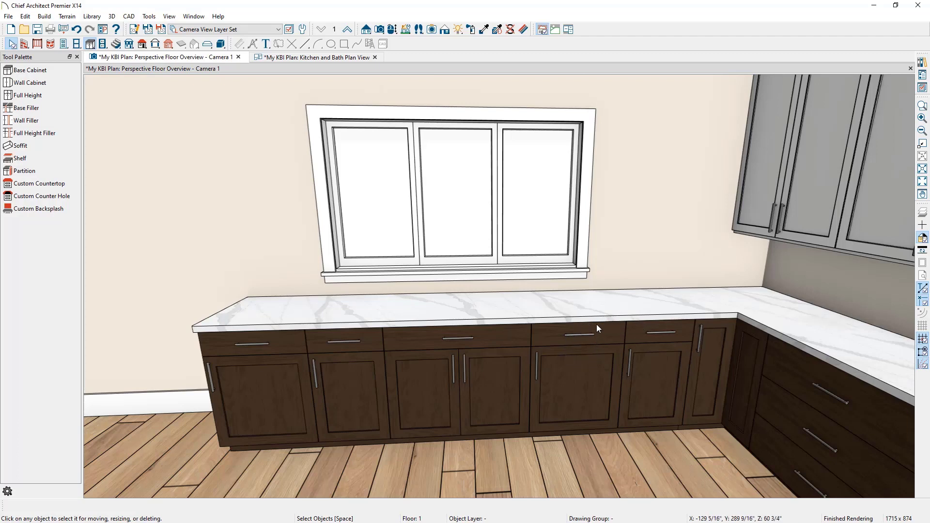
Insert the Subzero Cove DW2450/TH 24" Dishwasher from the User Catalog into the 24" base cabinet beside the 36" one.
{"action": "left_click", "coordinate": [922, 62]}
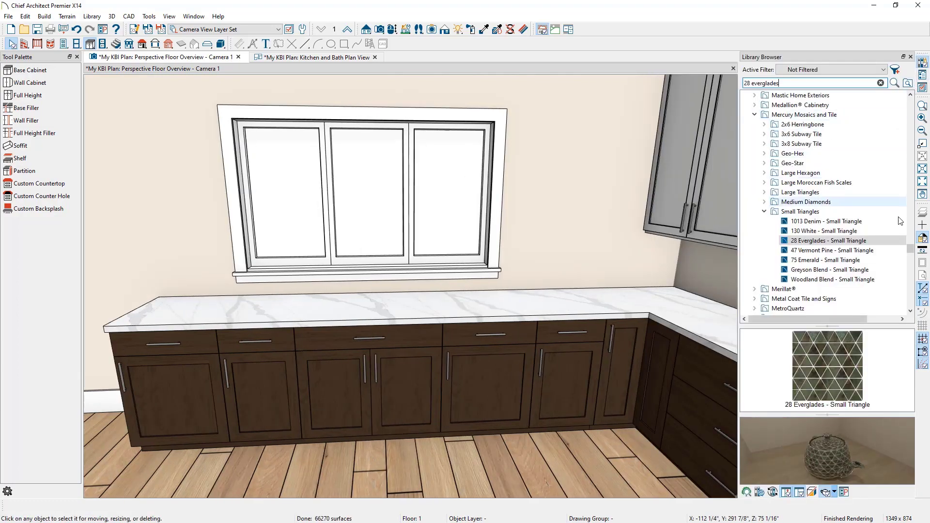
{"action": "left_click_drag", "start_coordinate": [909, 250], "coordinate": [911, 311]}
{"action": "left_click", "coordinate": [845, 251]}
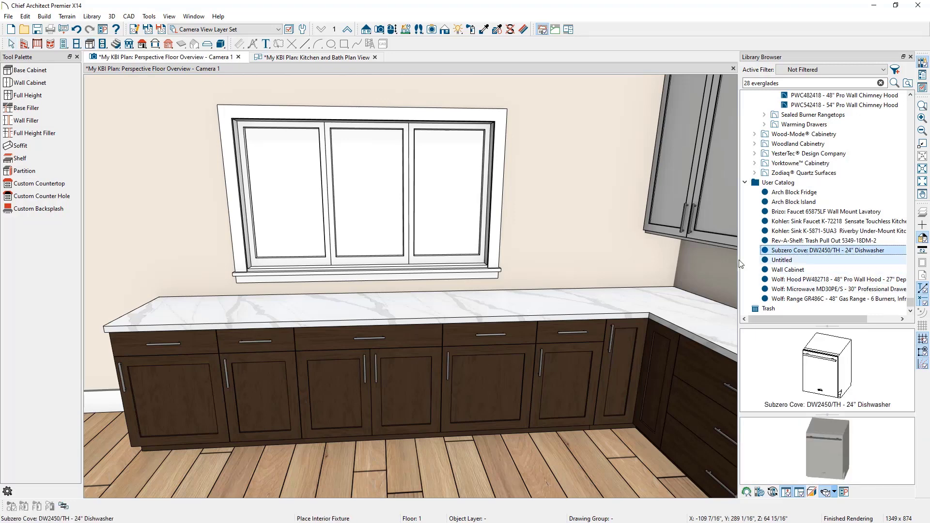
{"action": "left_click", "coordinate": [504, 364]}
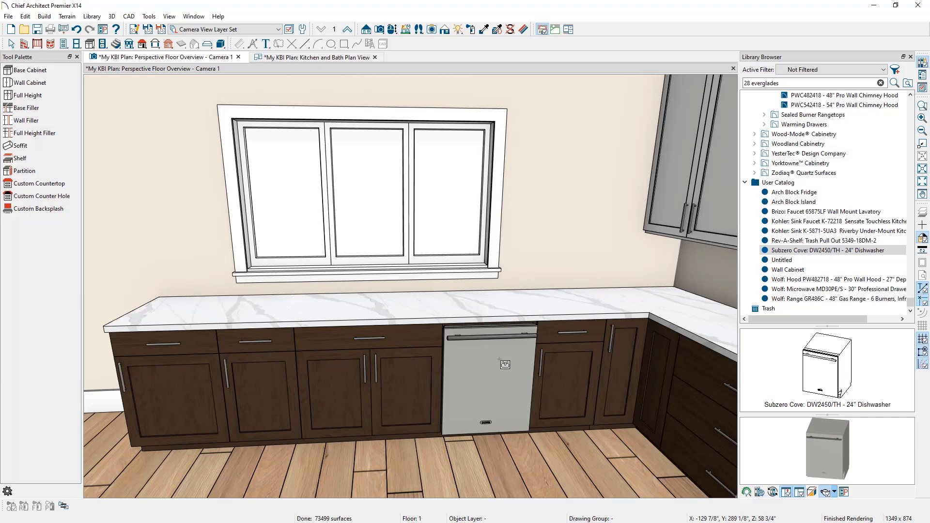
{"action": "key", "text": "space"}
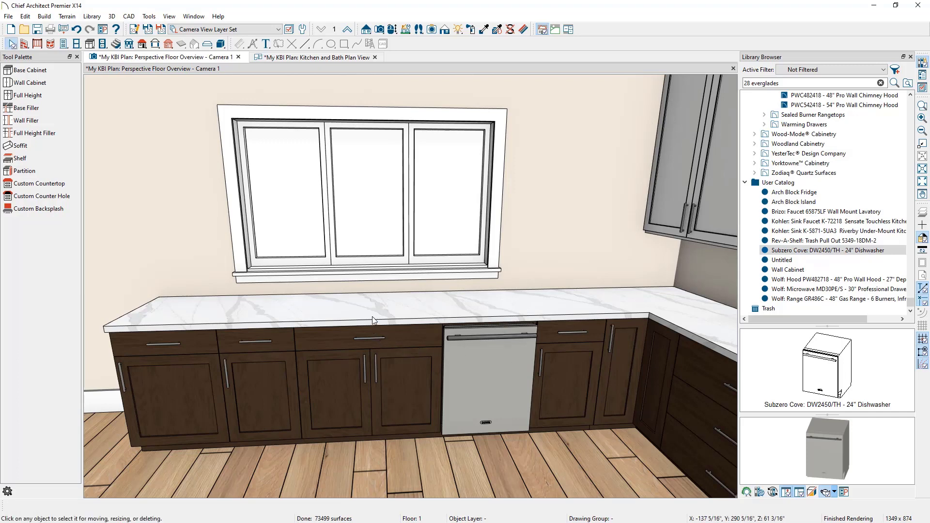
Place the Kohler K-5871-5UA3 Riverby under-mount kitchen sink in the 36" base cabinet under the window.
{"action": "left_click", "coordinate": [805, 231]}
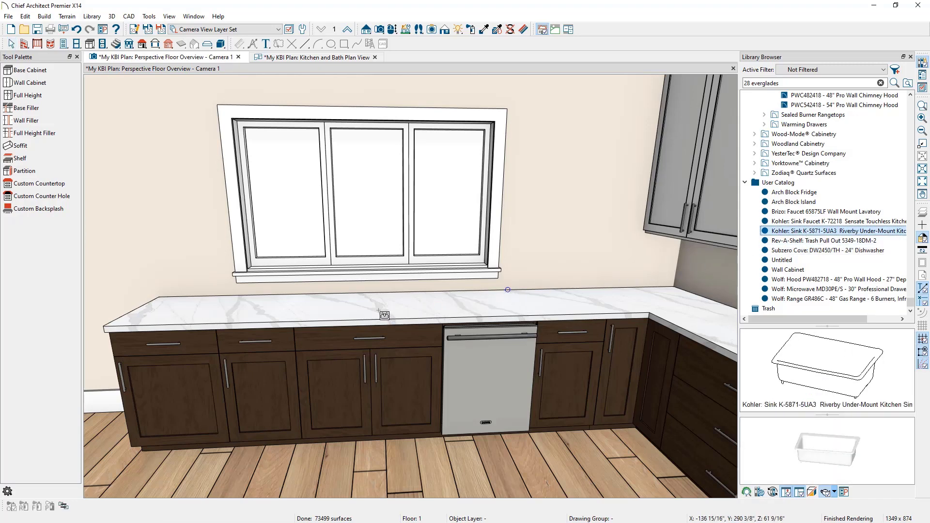
{"action": "left_click", "coordinate": [378, 310]}
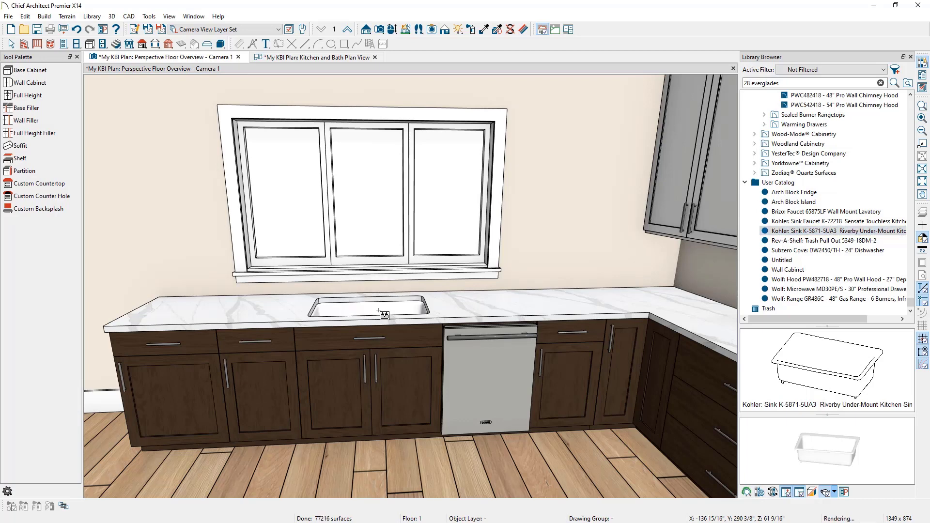
Inspect the sink base cabinet's specification and the item type of its drawer front, leaving the settings unchanged.
{"action": "left_click", "coordinate": [392, 29]}
{"action": "left_click_drag", "start_coordinate": [390, 201], "coordinate": [387, 227]}
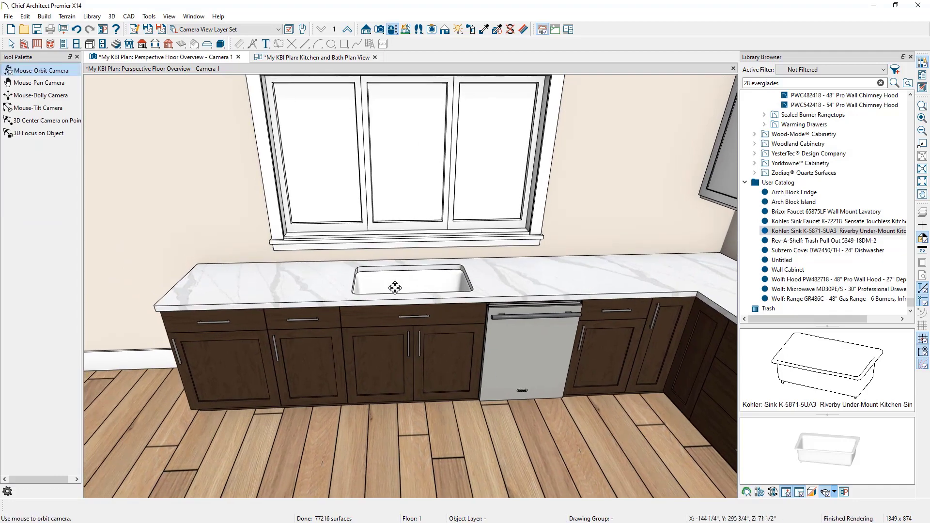
{"action": "scroll", "coordinate": [395, 284], "scroll_direction": "up", "scroll_amount": 5}
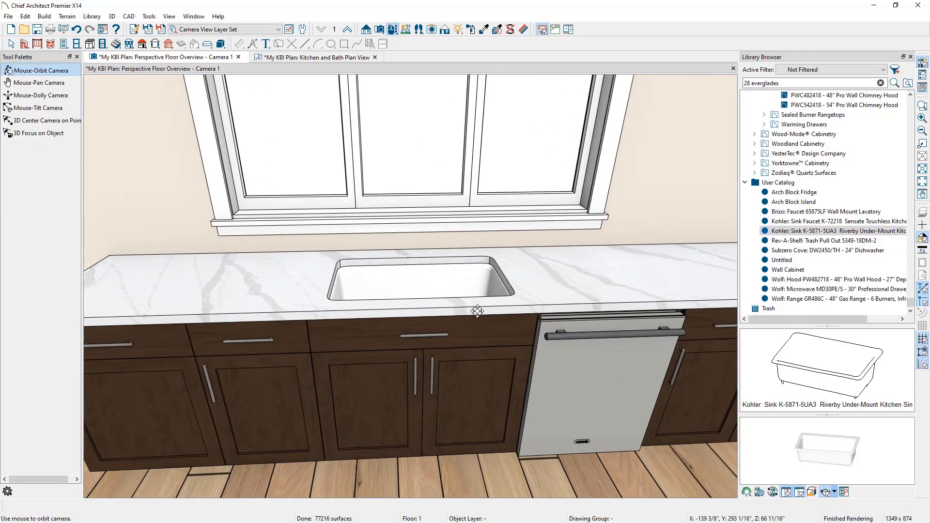
{"action": "key", "text": "space"}
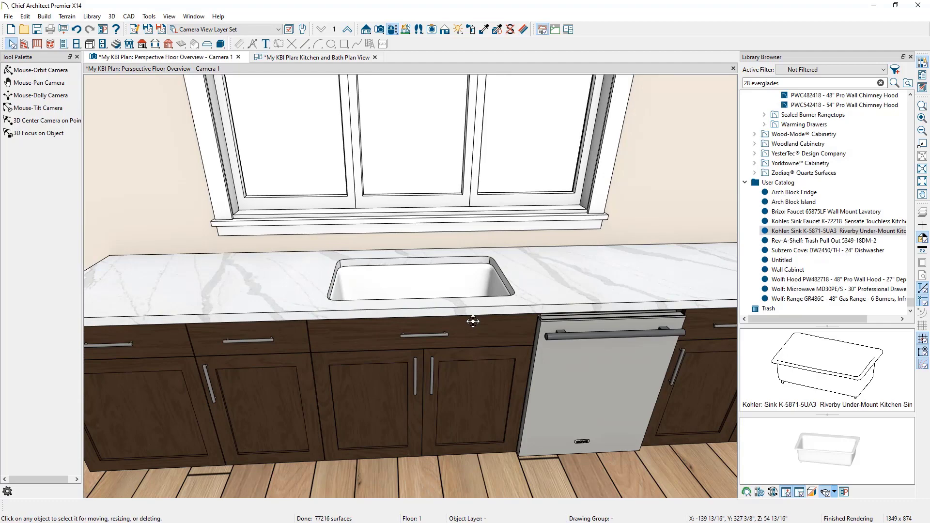
{"action": "double_click", "coordinate": [473, 325]}
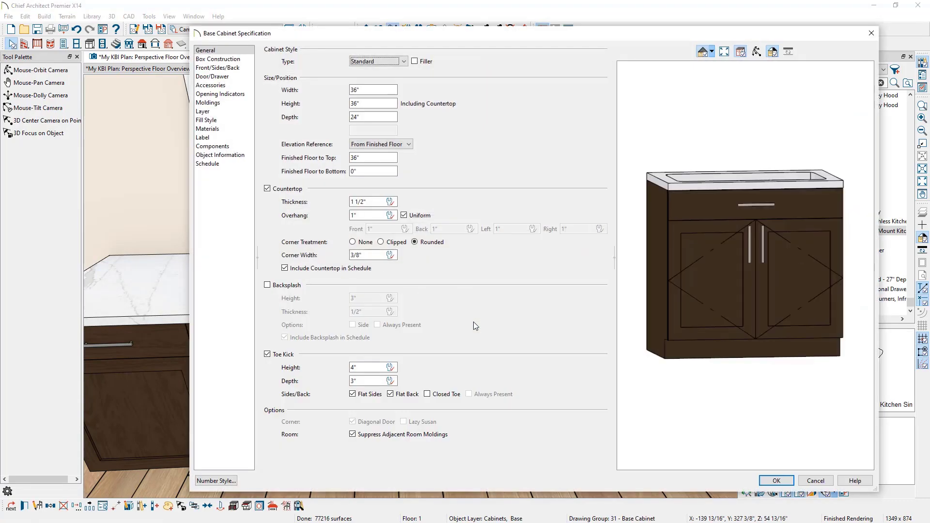
{"action": "left_click", "coordinate": [679, 207]}
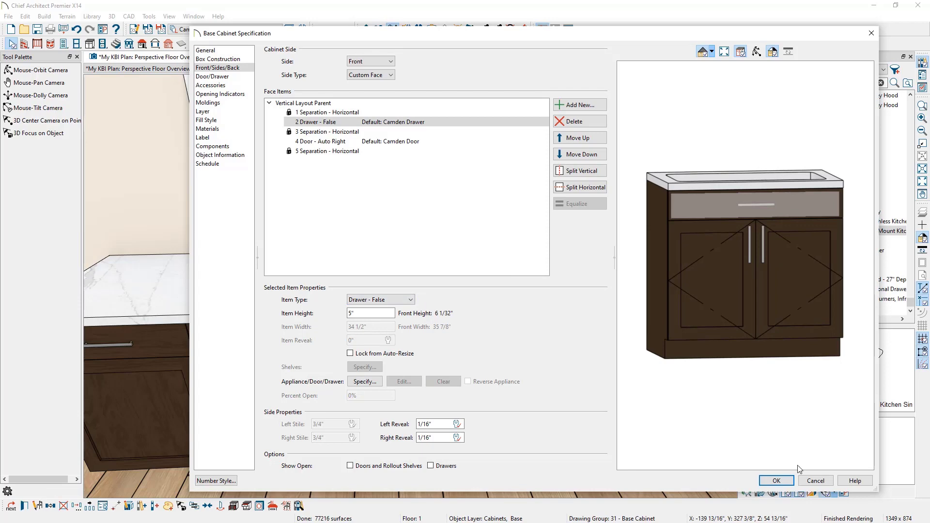
{"action": "left_click", "coordinate": [815, 481]}
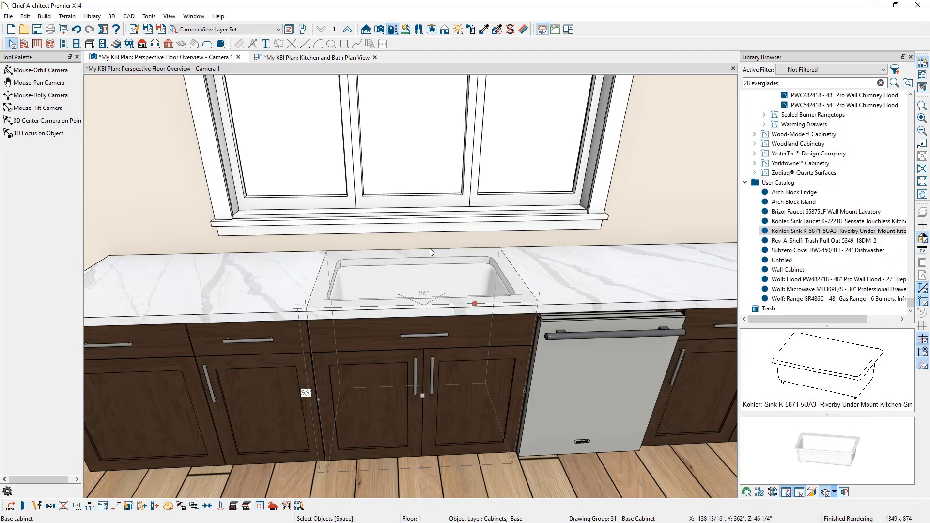
In the plan view, place the Kohler K-72218 Sensate Touchless kitchen faucet from the User Catalog behind the sink on the SB36 cabinet.
{"action": "left_click", "coordinate": [314, 60]}
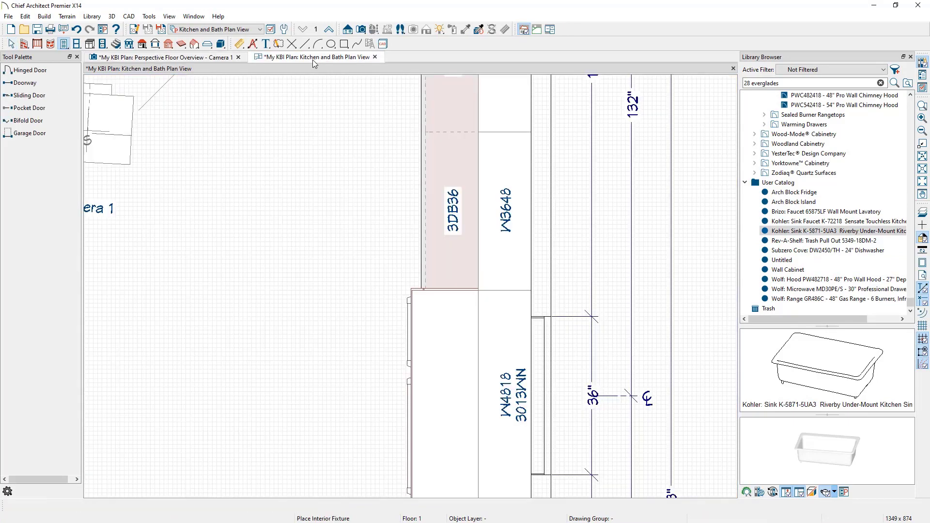
{"action": "middle_click_drag", "start_coordinate": [345, 143], "coordinate": [479, 522]}
{"action": "scroll", "coordinate": [175, 217], "scroll_direction": "up", "scroll_amount": 3}
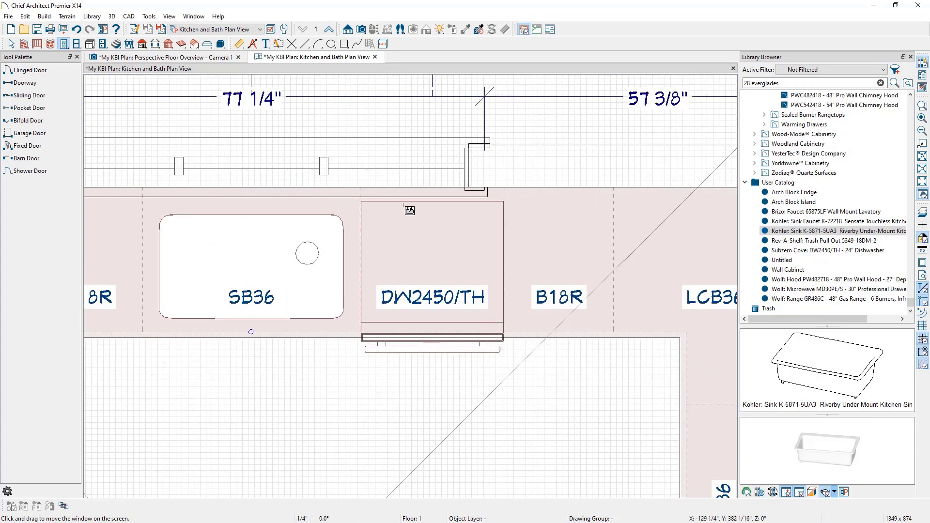
{"action": "left_click", "coordinate": [833, 221]}
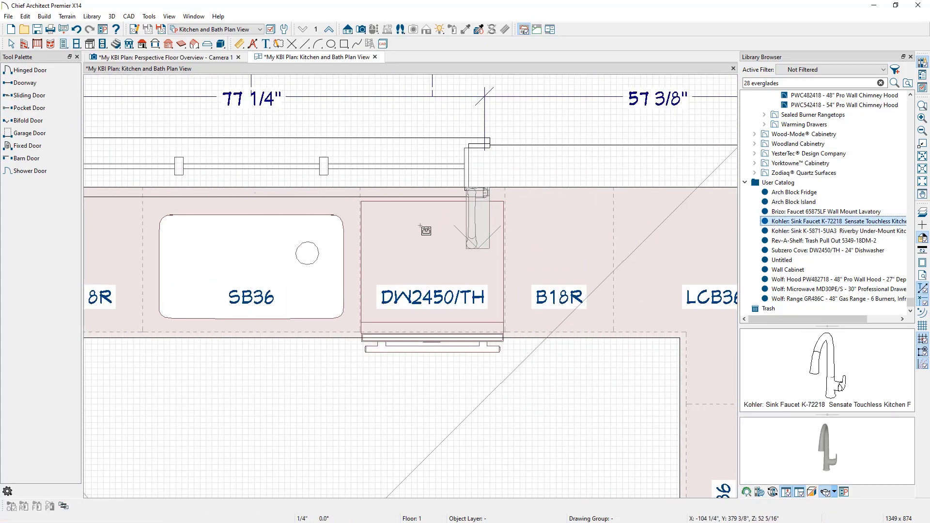
{"action": "left_click", "coordinate": [267, 227]}
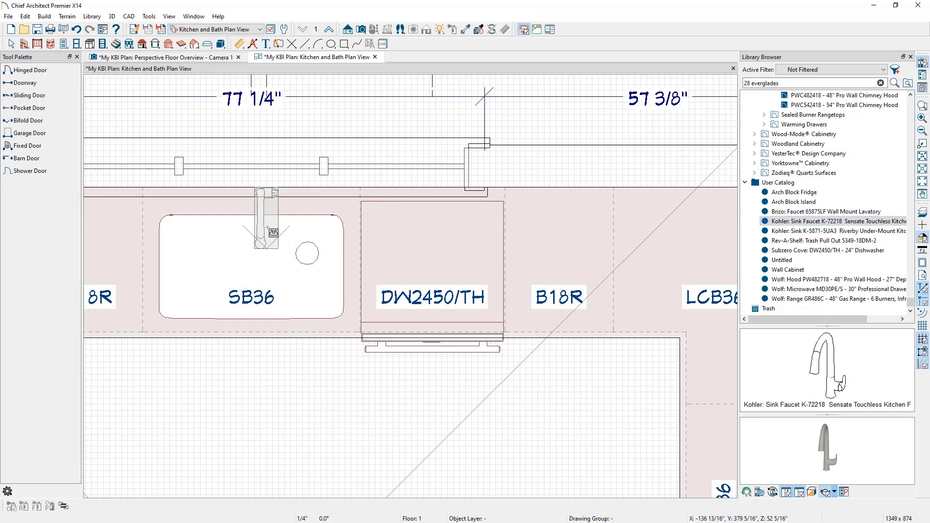
{"action": "key", "text": "Escape"}
Move the faucet slightly off the wall, center it on the SB36 sink cabinet, and return to the perspective camera view.
{"action": "left_click", "coordinate": [261, 236]}
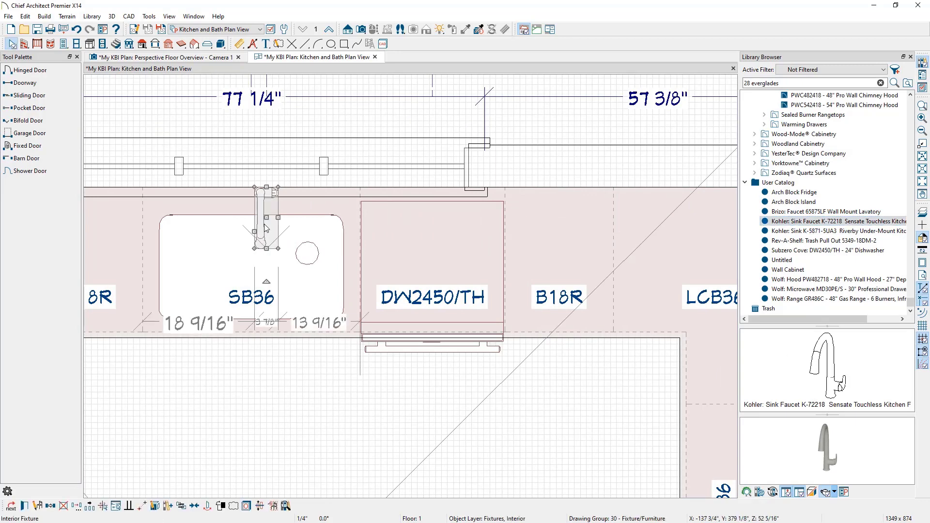
{"action": "left_click_drag", "start_coordinate": [265, 221], "coordinate": [259, 226]}
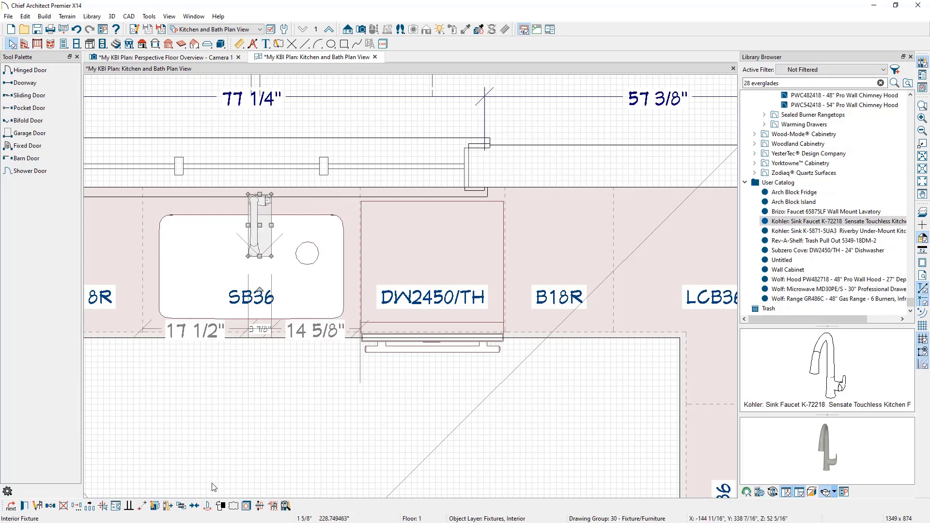
{"action": "left_click", "coordinate": [196, 506]}
{"action": "left_click", "coordinate": [256, 319]}
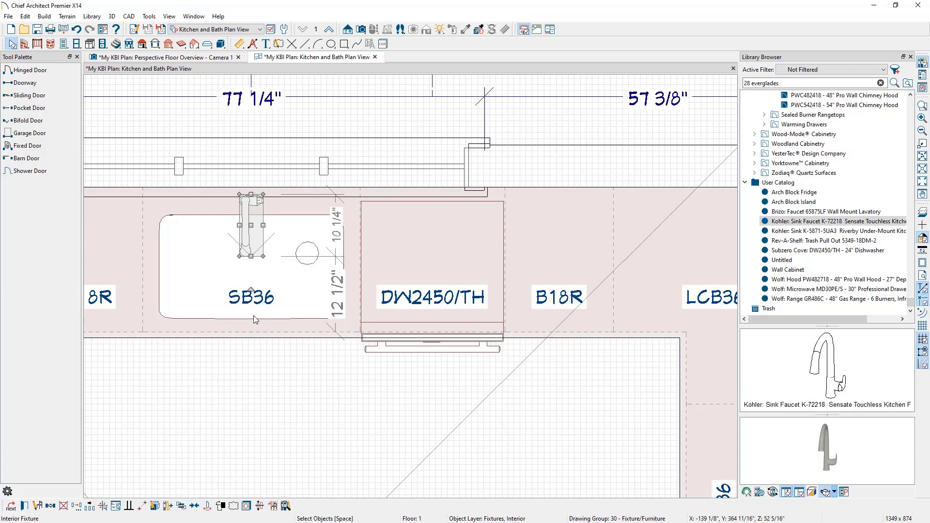
{"action": "left_click", "coordinate": [172, 59]}
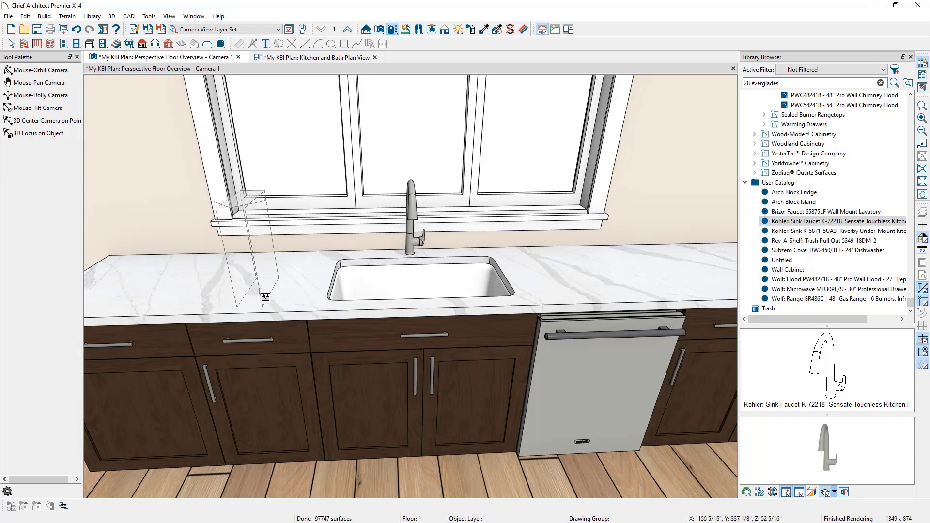
{"action": "key", "text": "Escape"}
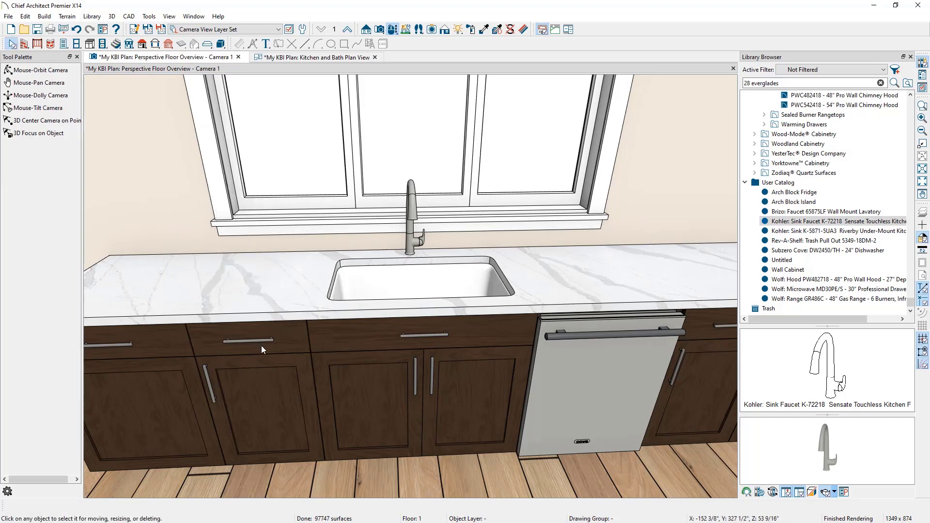
Delete the door and the lowest separation from the front of the 18" base cabinet beside the sink base, opposite the dishwasher, following the Sink Wall.jpg reference.
{"action": "middle_click_drag", "start_coordinate": [261, 344], "coordinate": [346, 288]}
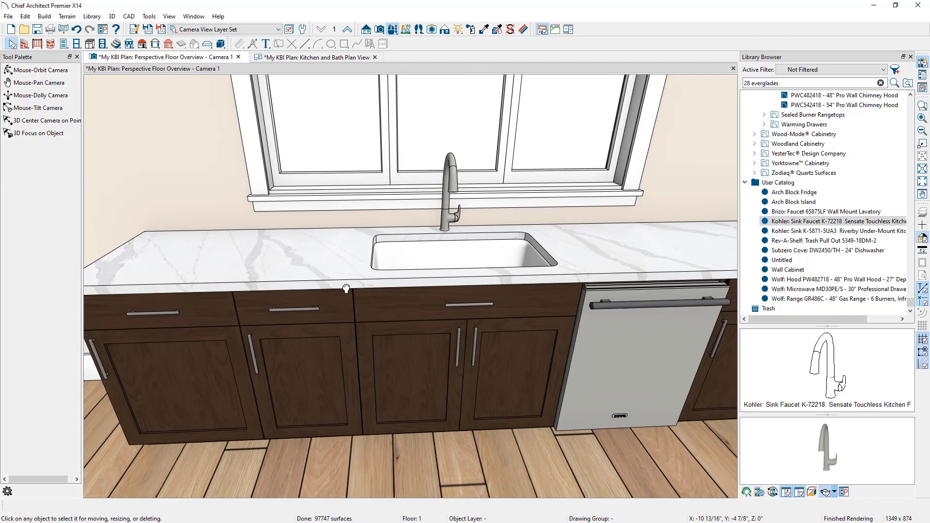
{"action": "left_click", "coordinate": [342, 295]}
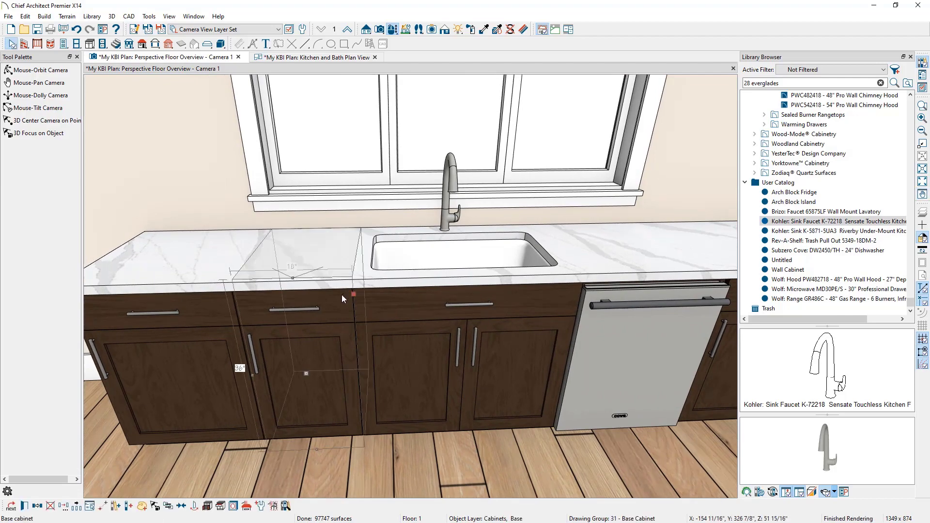
{"action": "double_click", "coordinate": [341, 295]}
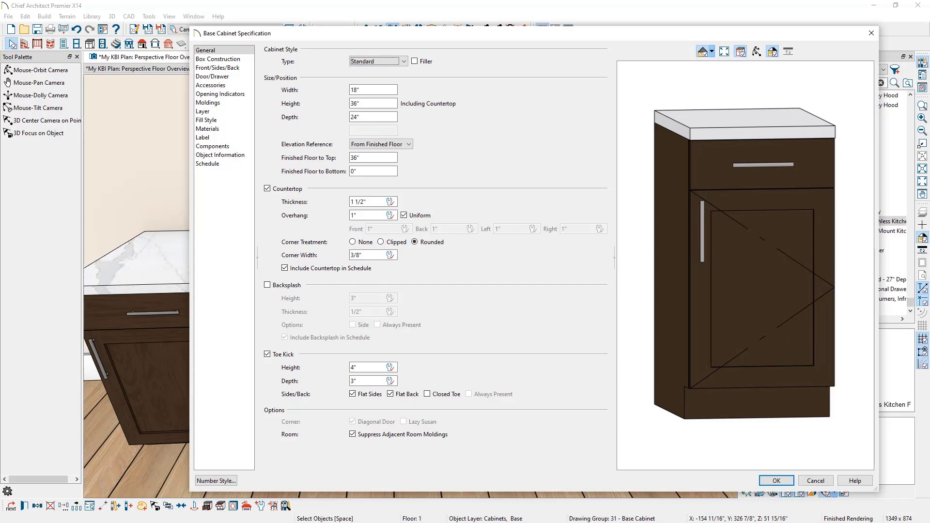
{"action": "left_click_drag", "start_coordinate": [929, 56], "coordinate": [773, 51]}
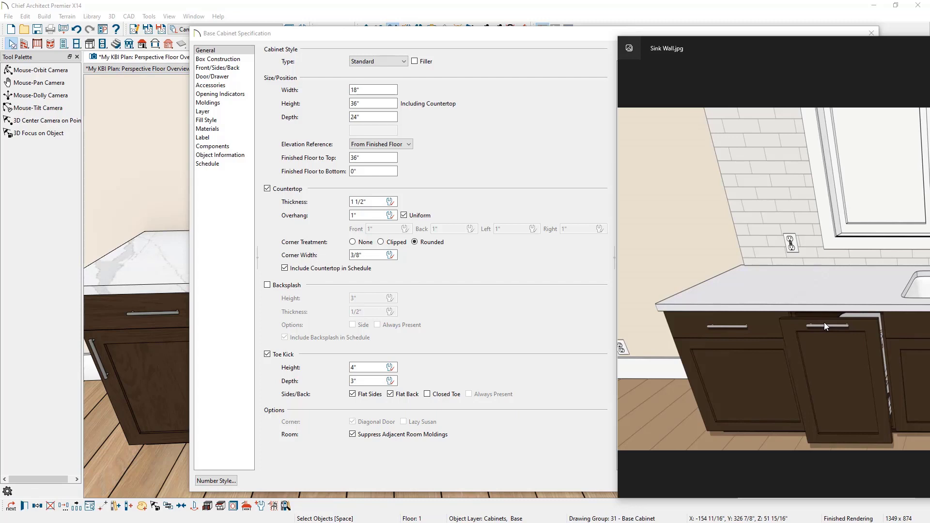
{"action": "left_click_drag", "start_coordinate": [696, 45], "coordinate": [929, 68]}
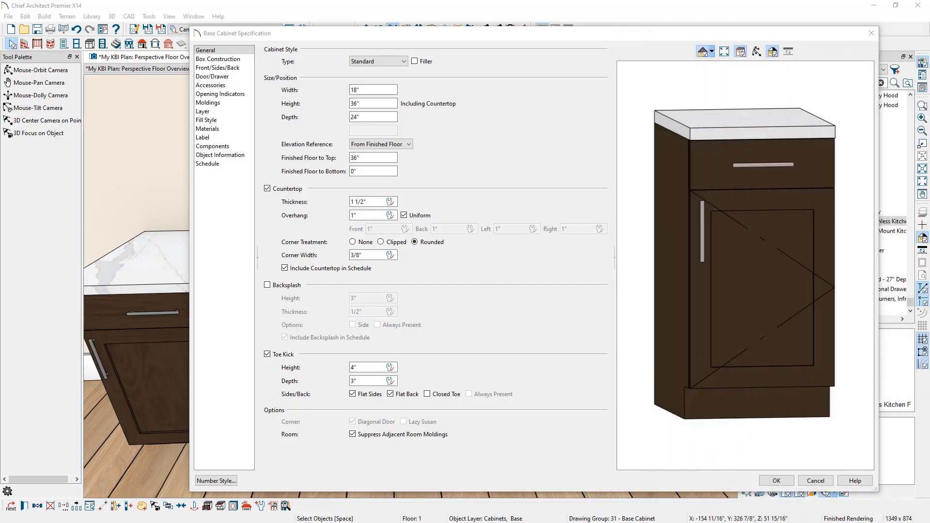
{"action": "left_click", "coordinate": [758, 251]}
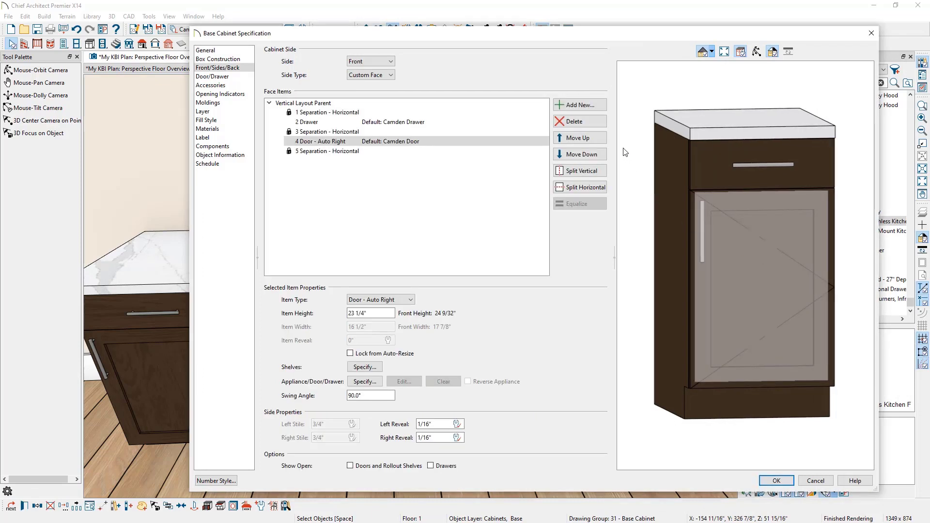
{"action": "left_click", "coordinate": [593, 123]}
{"action": "left_click", "coordinate": [445, 146]}
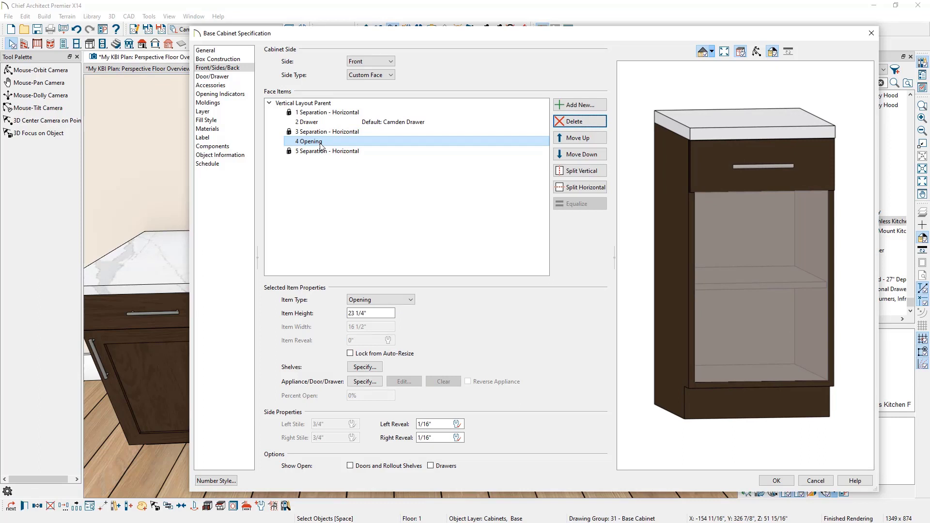
{"action": "left_click", "coordinate": [581, 124]}
{"action": "left_click", "coordinate": [582, 125]}
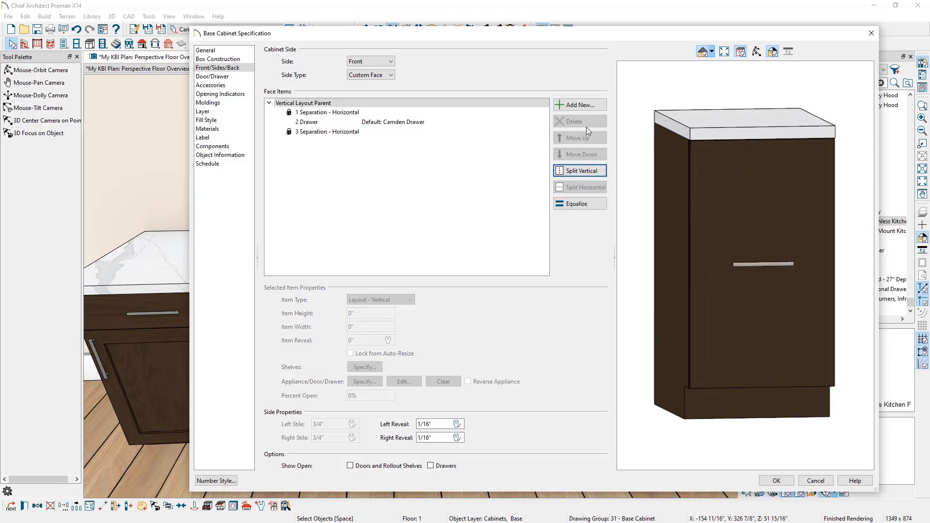
Set the full-height drawer front's style to the Camden Door from Crystal Cabinet Works' Encore door styles.
{"action": "left_click", "coordinate": [736, 211]}
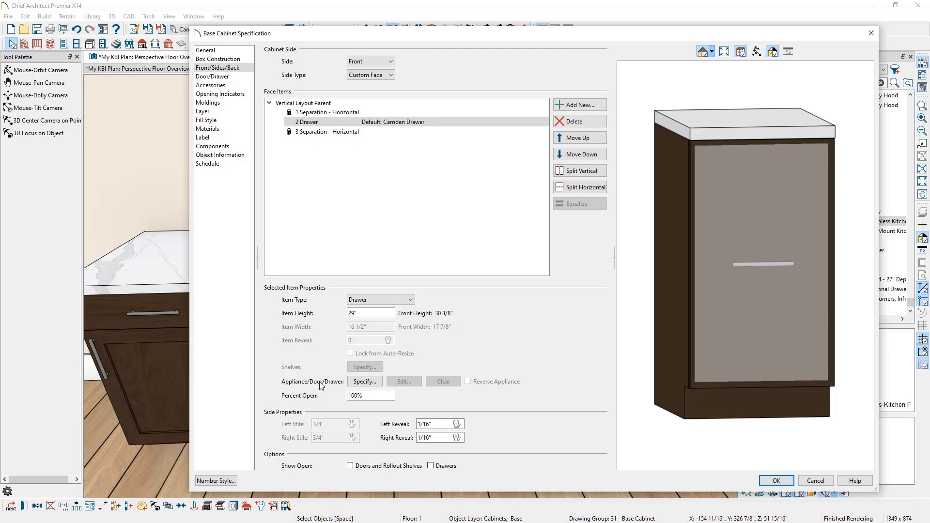
{"action": "left_click", "coordinate": [358, 382]}
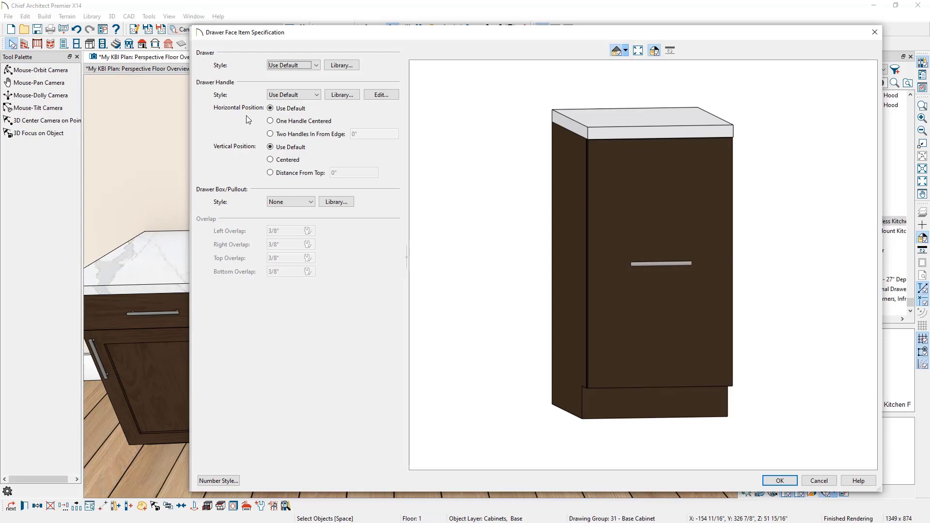
{"action": "left_click", "coordinate": [334, 65]}
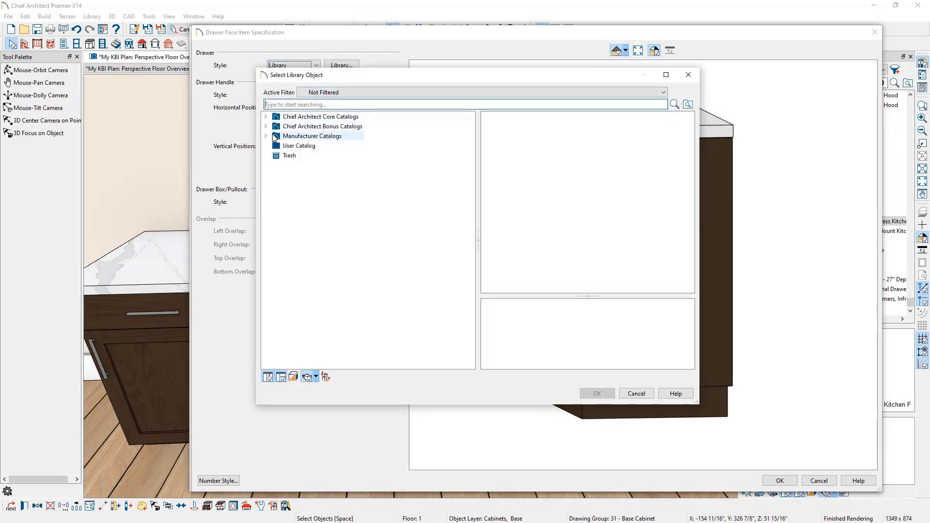
{"action": "left_click", "coordinate": [265, 136]}
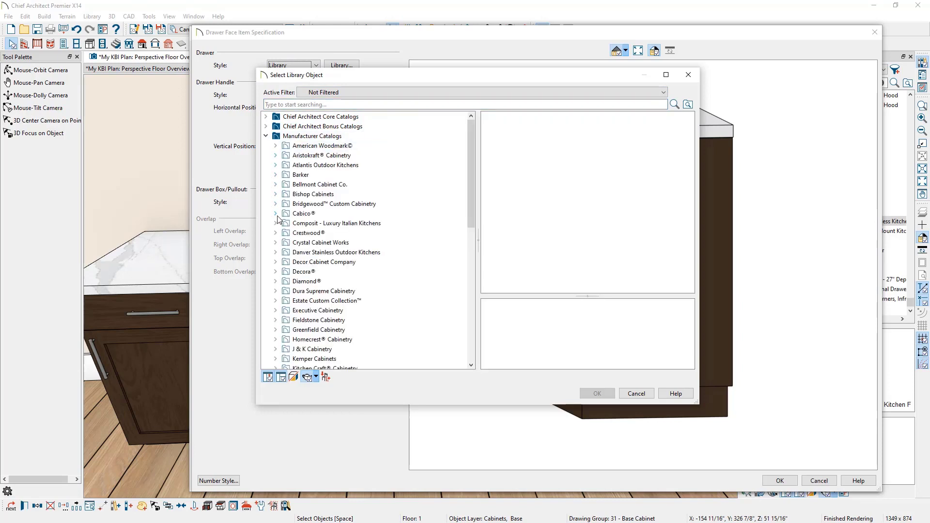
{"action": "left_click", "coordinate": [276, 243]}
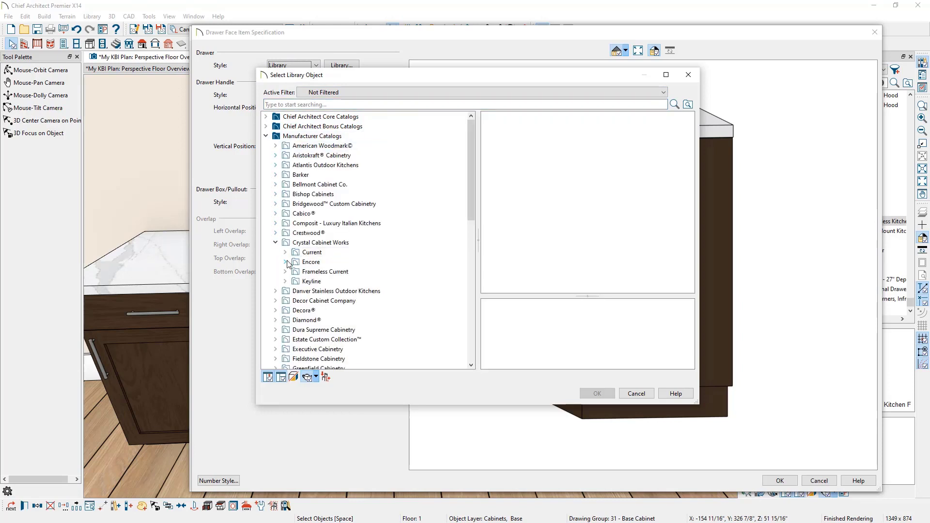
{"action": "left_click", "coordinate": [285, 262]}
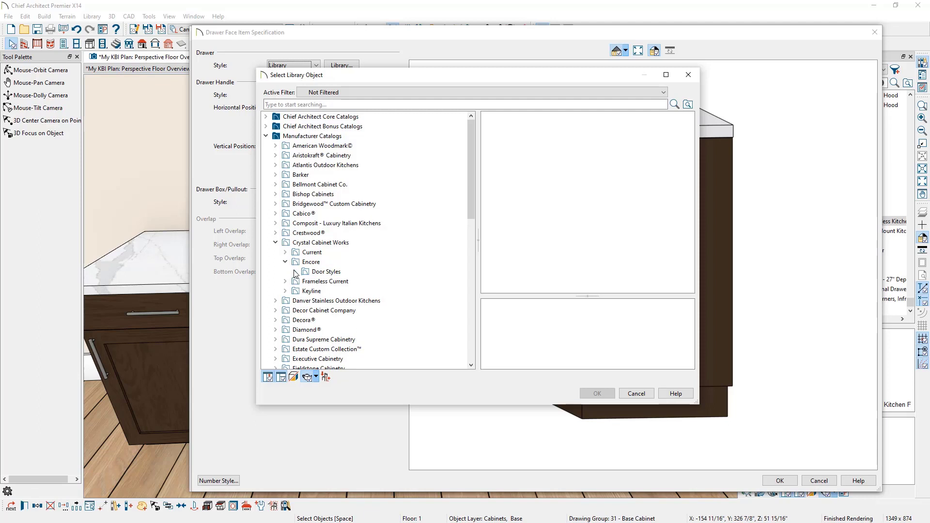
{"action": "left_click", "coordinate": [295, 272]}
{"action": "scroll", "coordinate": [297, 273], "scroll_direction": "down", "scroll_amount": 8}
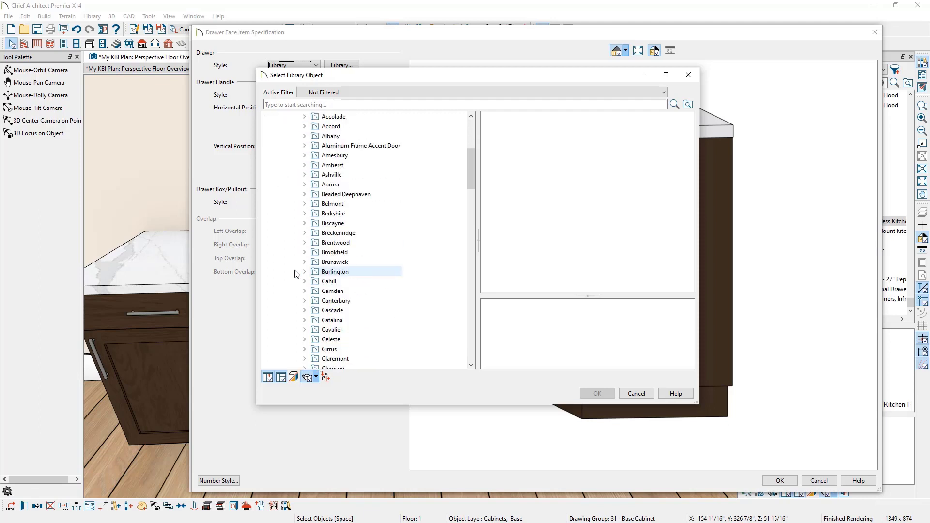
{"action": "left_click", "coordinate": [305, 233]}
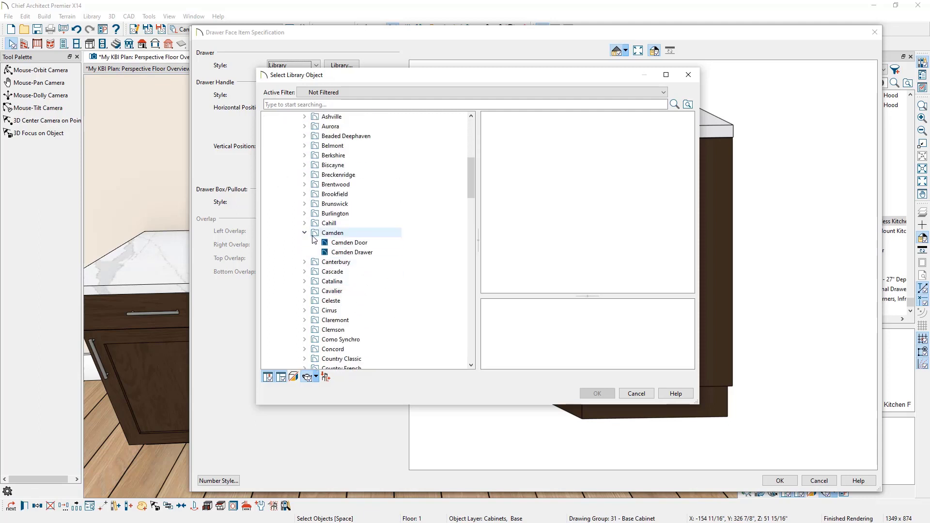
{"action": "left_click", "coordinate": [351, 243]}
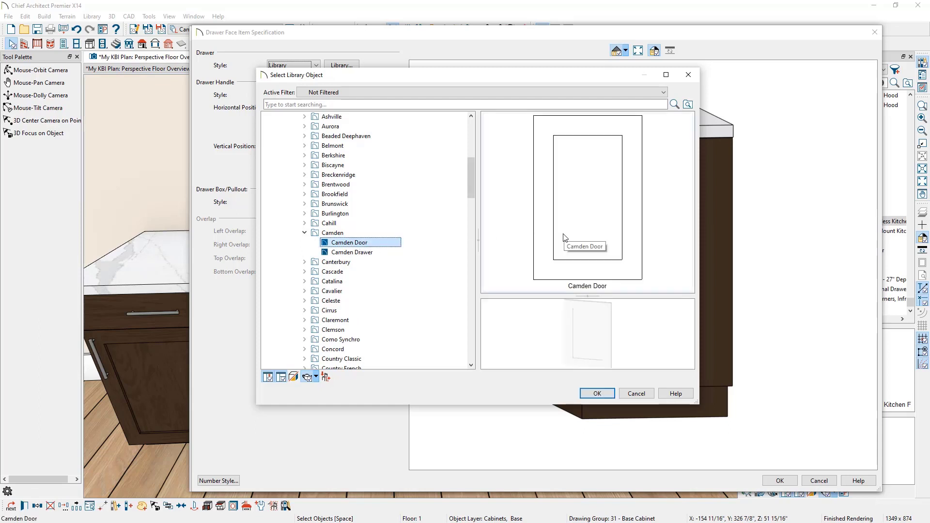
{"action": "left_click", "coordinate": [597, 393]}
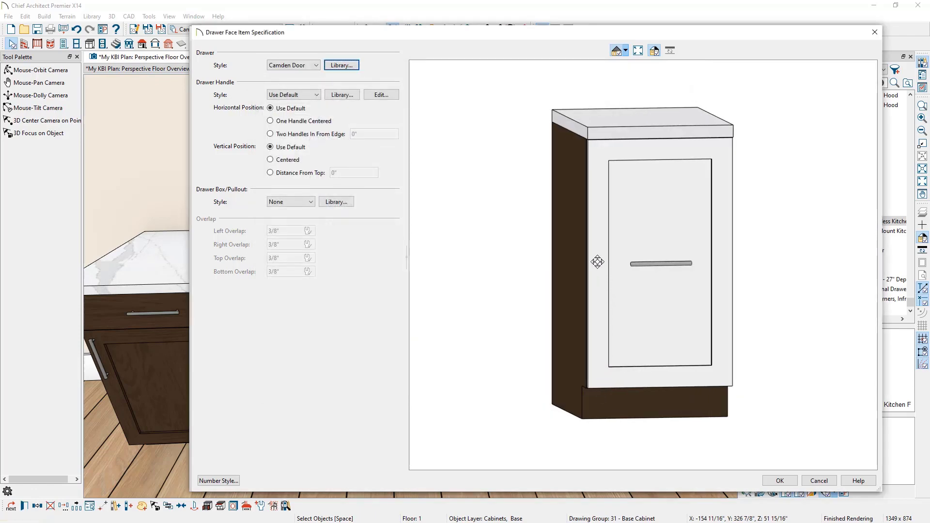
Set the drawer handle's vertical position to 1" from the top of the front.
{"action": "left_click_drag", "start_coordinate": [574, 247], "coordinate": [667, 257]}
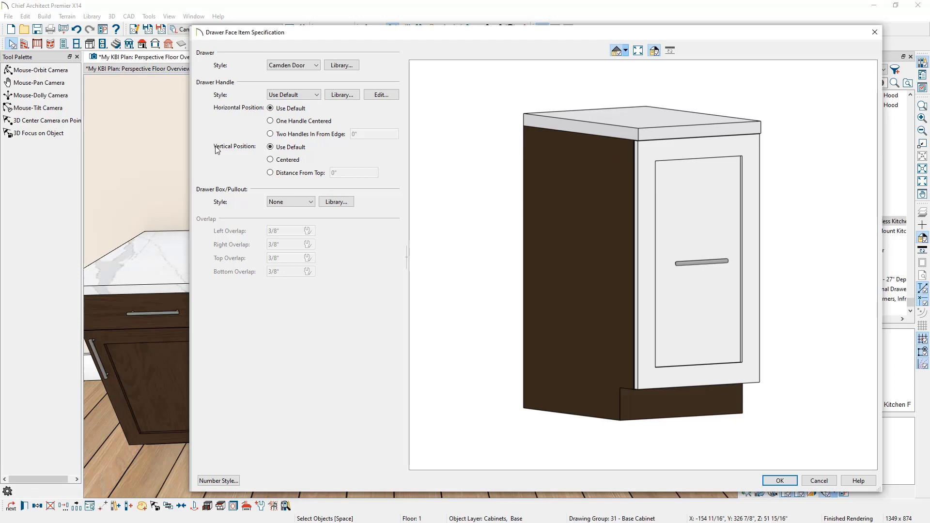
{"action": "left_click", "coordinate": [270, 173]}
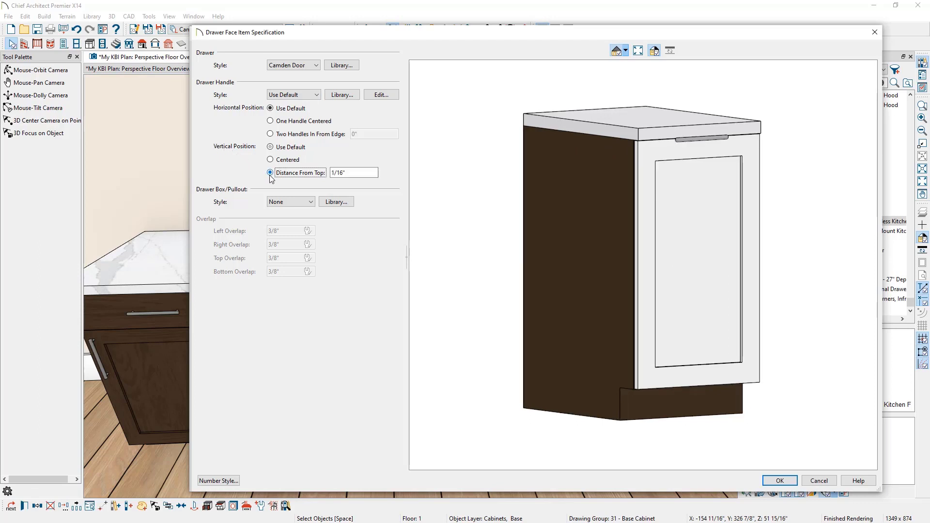
{"action": "key", "text": "Tab"}
{"action": "type", "text": "1"}
{"action": "key", "text": "Tab"}
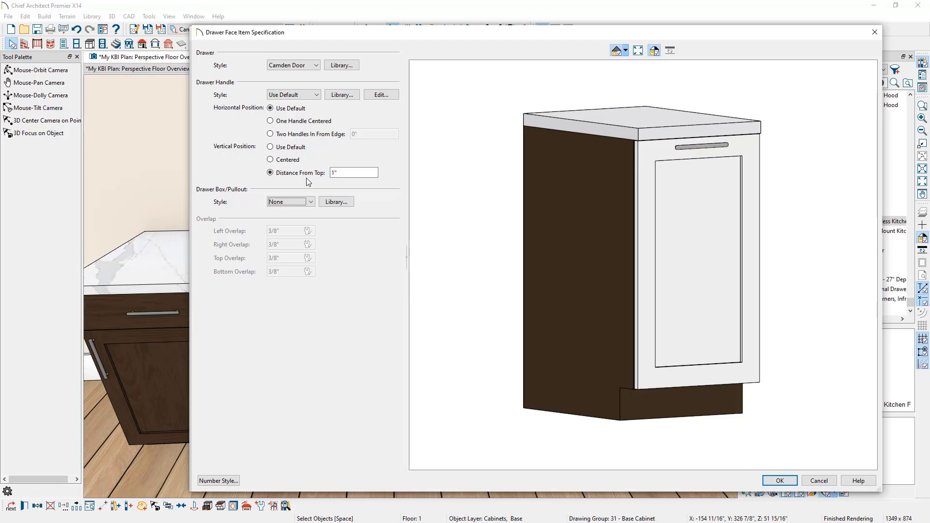
{"action": "mouse_move", "coordinate": [692, 150]}
{"action": "left_mouse_down"}
{"action": "mouse_move", "coordinate": [616, 160]}
{"action": "mouse_move", "coordinate": [681, 145]}
{"action": "left_mouse_up"}
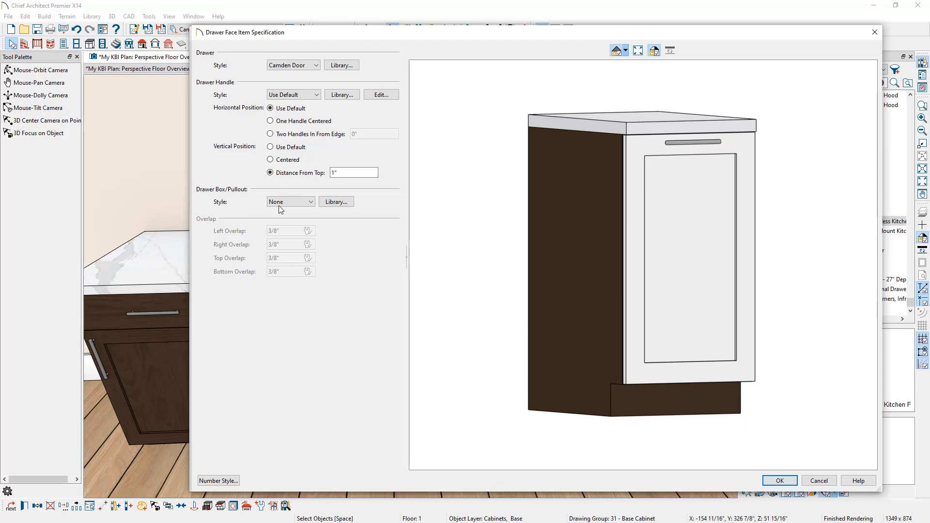
Set the drawer's box/pullout style to the Rev-A-Shelf: Trash Pull Out 5349-18DM-2 from the User Catalog.
{"action": "left_click", "coordinate": [349, 201]}
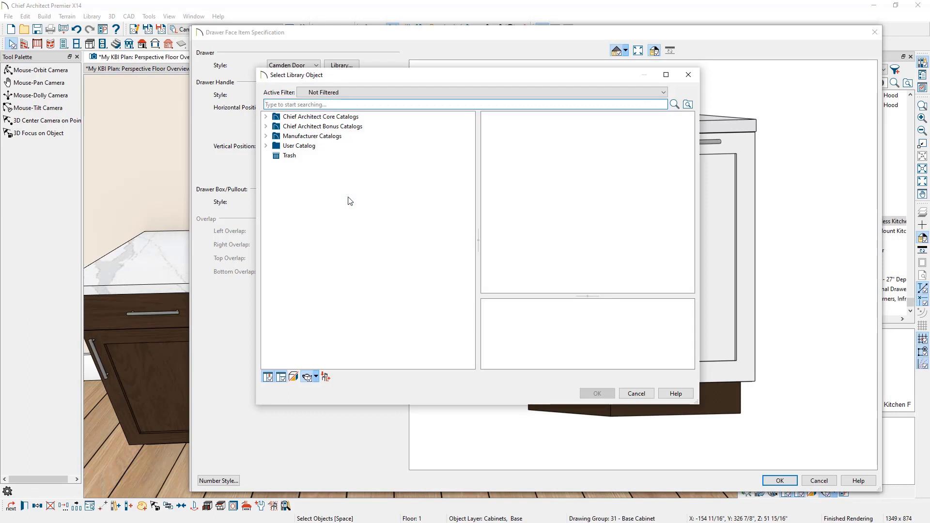
{"action": "type", "text": "5349-18"}
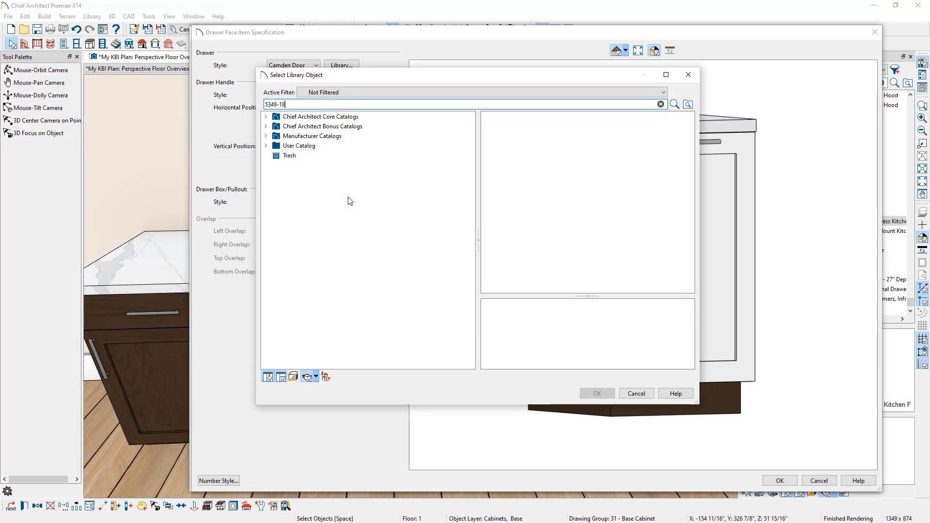
{"action": "key", "text": "Return"}
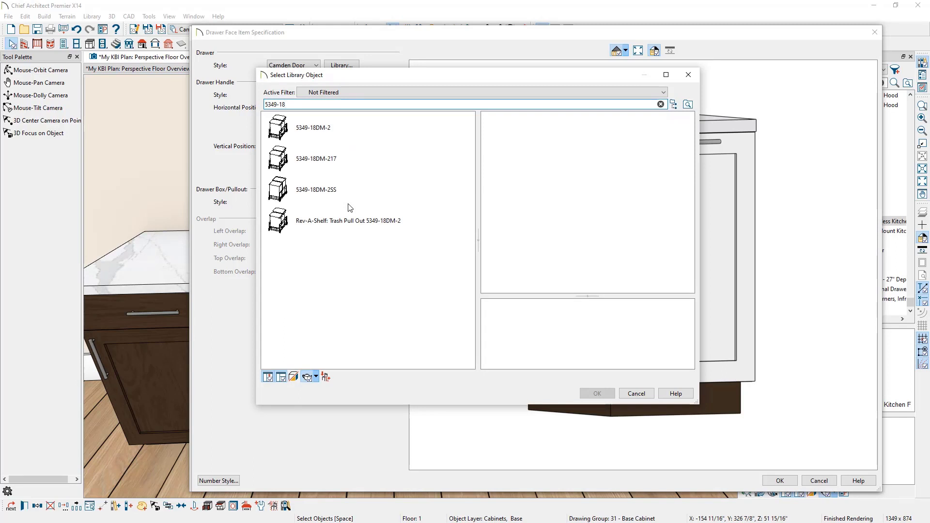
{"action": "left_click", "coordinate": [340, 222]}
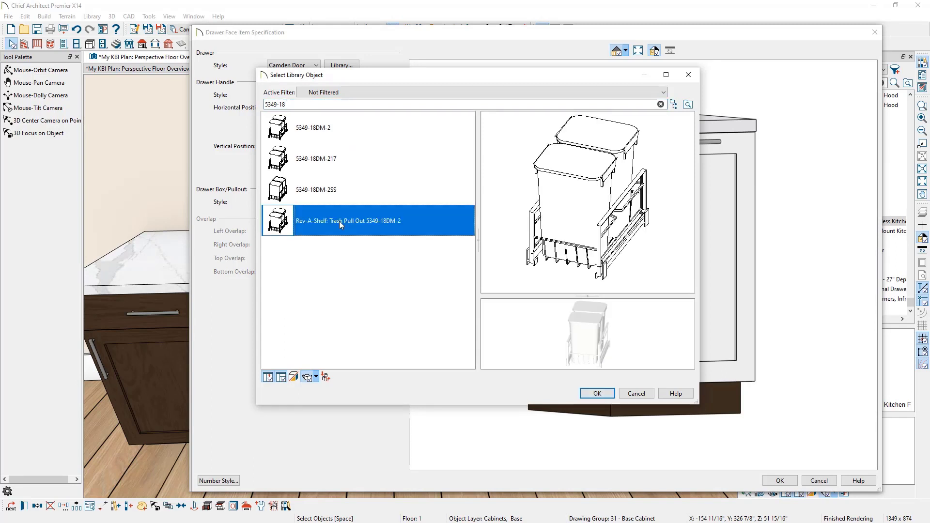
{"action": "right_click", "coordinate": [340, 220]}
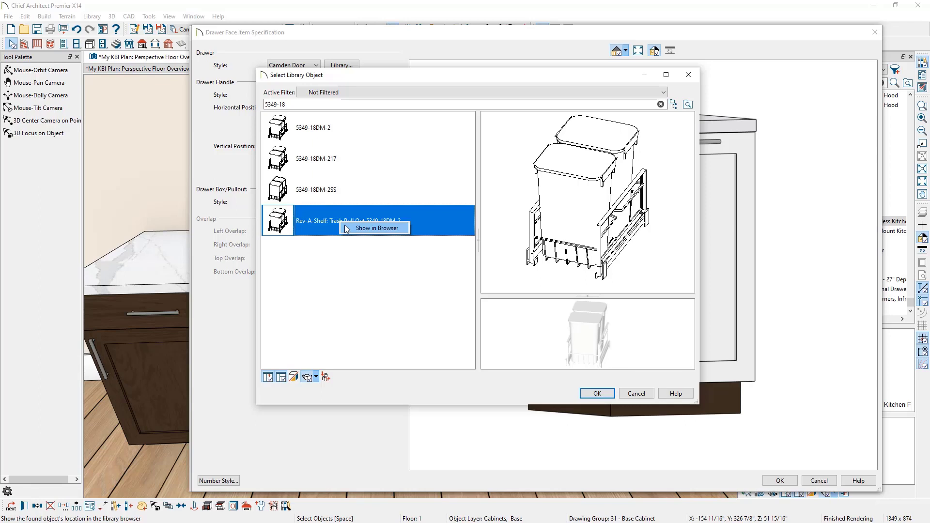
{"action": "left_click", "coordinate": [347, 228]}
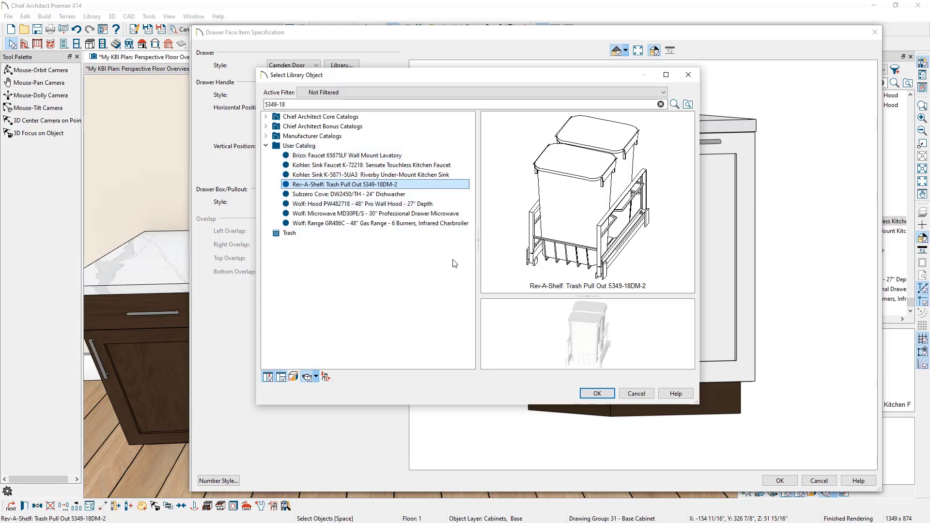
{"action": "left_click", "coordinate": [598, 393]}
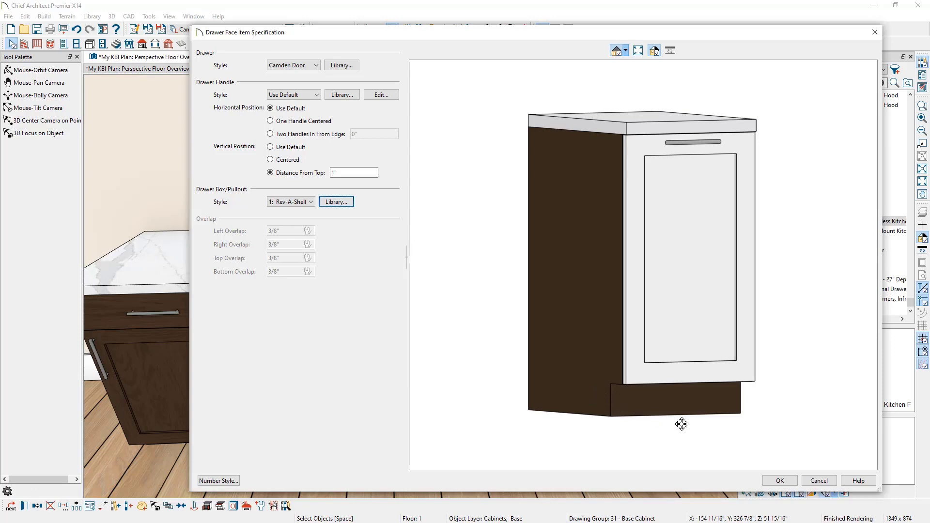
{"action": "left_click", "coordinate": [775, 480]}
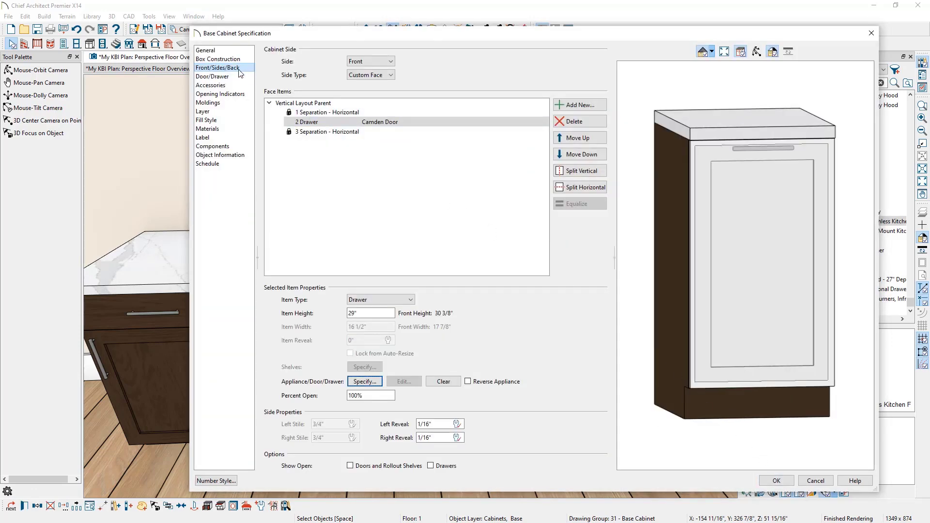
Set the trash cabinet's drawer to 20% open, show its drawers open, and apply the base cabinet specification.
{"action": "left_click", "coordinate": [756, 52]}
{"action": "left_click_drag", "start_coordinate": [690, 146], "coordinate": [754, 153]}
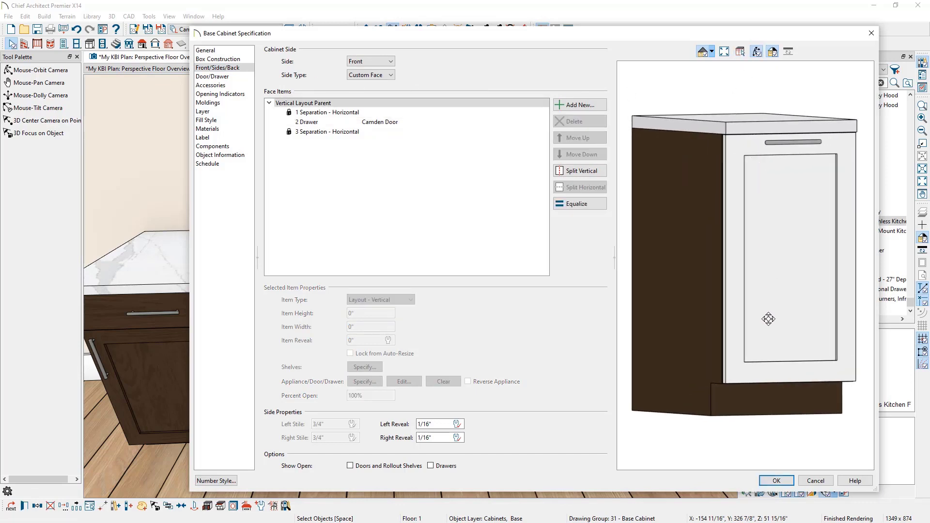
{"action": "left_click", "coordinate": [741, 52]}
{"action": "left_click", "coordinate": [788, 222]}
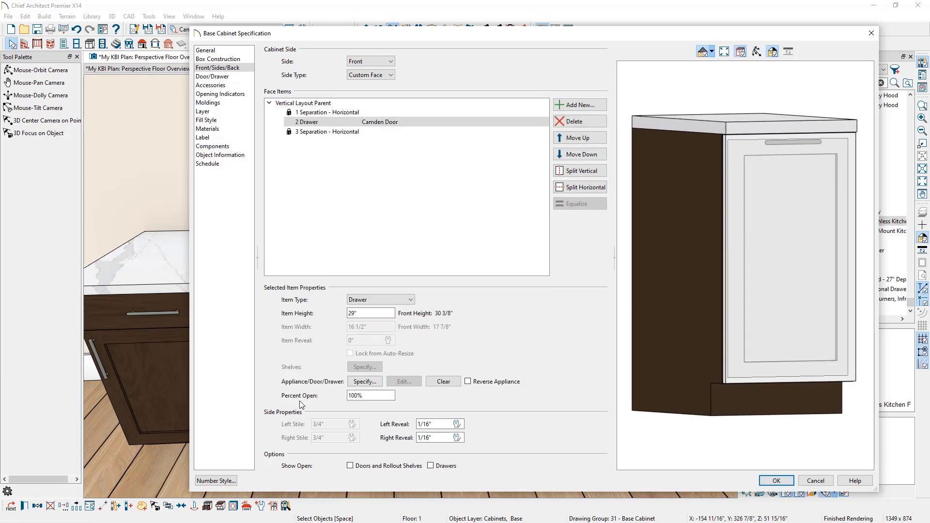
{"action": "left_click_drag", "start_coordinate": [376, 395], "coordinate": [318, 396]}
{"action": "type", "text": "20"}
{"action": "left_click", "coordinate": [430, 465]}
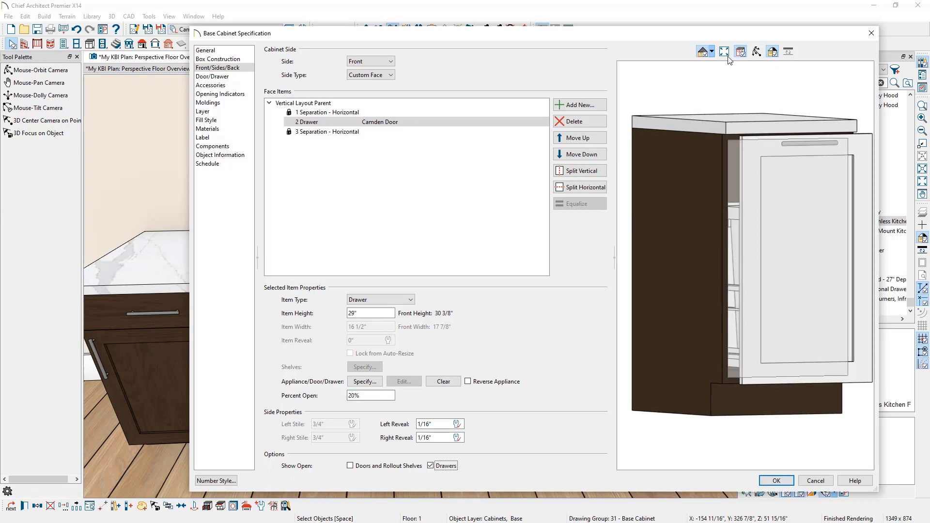
{"action": "left_click", "coordinate": [756, 51]}
{"action": "left_click_drag", "start_coordinate": [706, 106], "coordinate": [724, 130]}
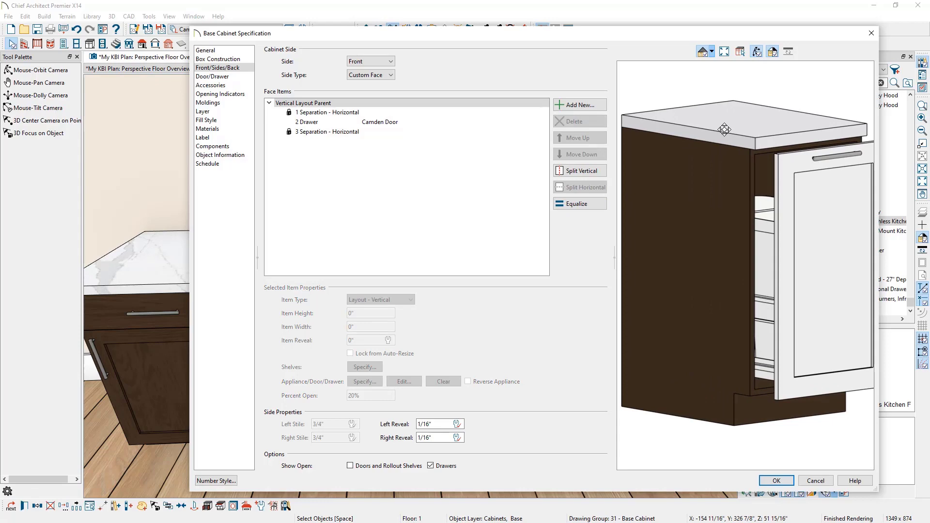
{"action": "left_click", "coordinate": [773, 482]}
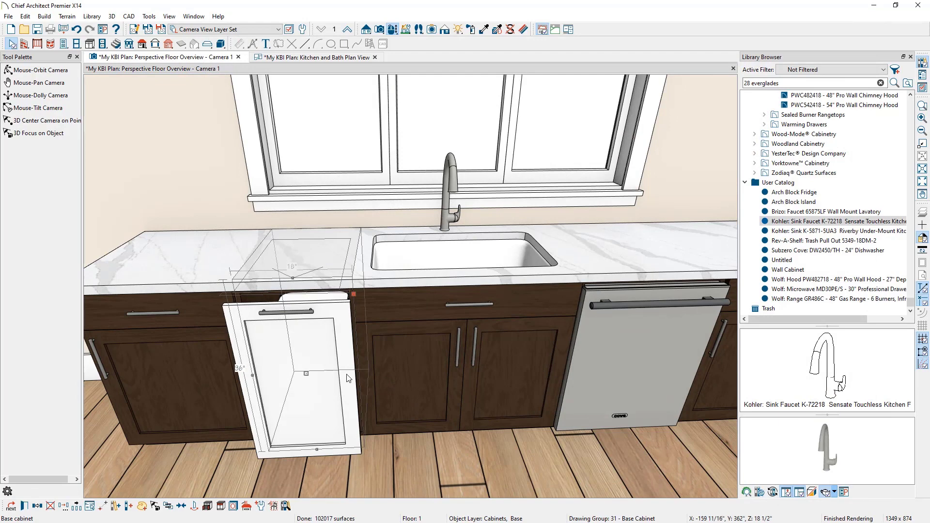
Copy the Premium Alder--PAINTED: Kodiak material from the sink base front onto the white trash pull-out front.
{"action": "left_click", "coordinate": [484, 30]}
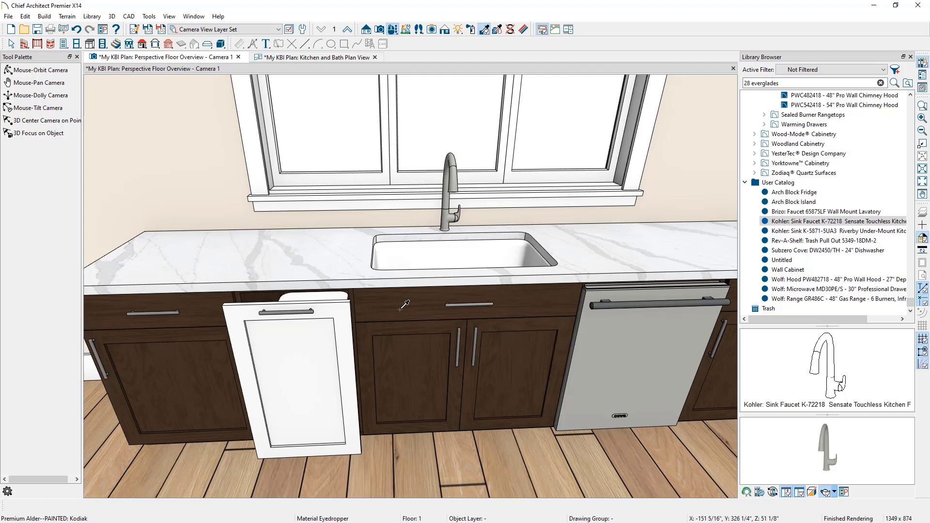
{"action": "left_click", "coordinate": [402, 305]}
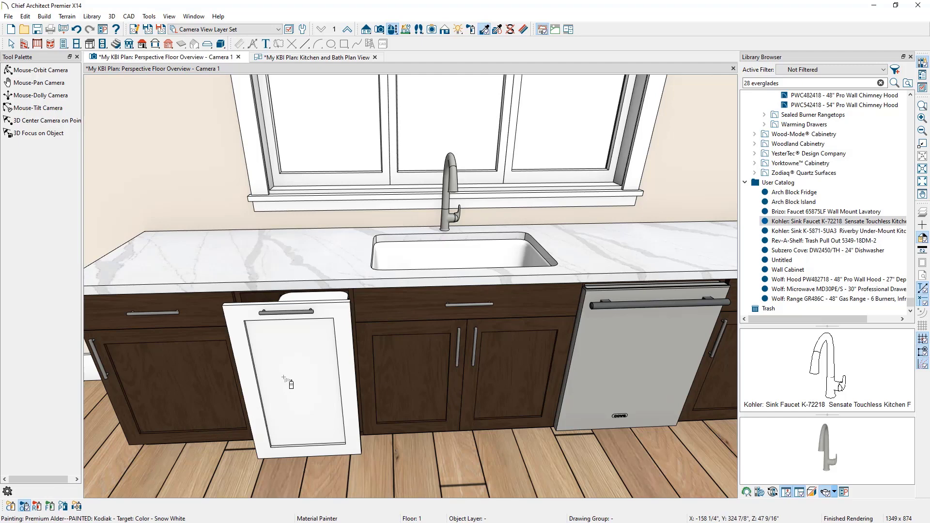
{"action": "left_click", "coordinate": [284, 378]}
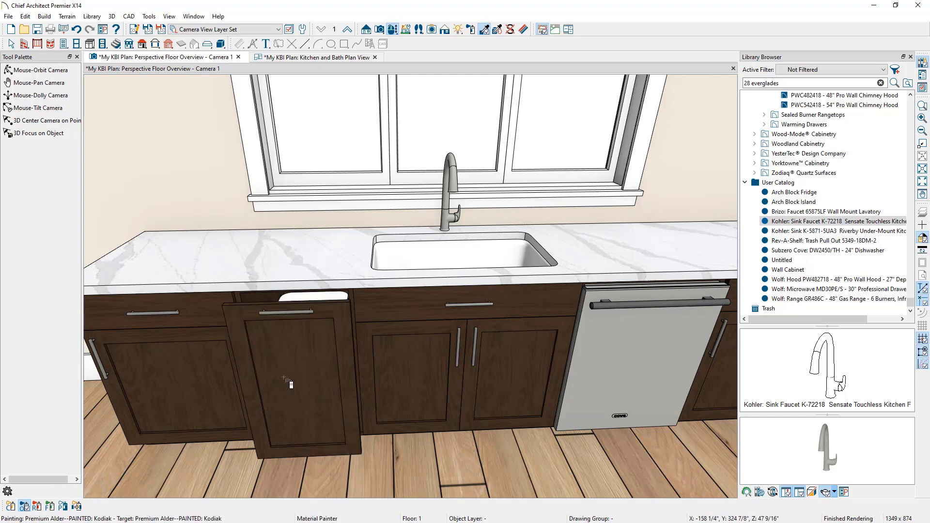
{"action": "key", "text": "space"}
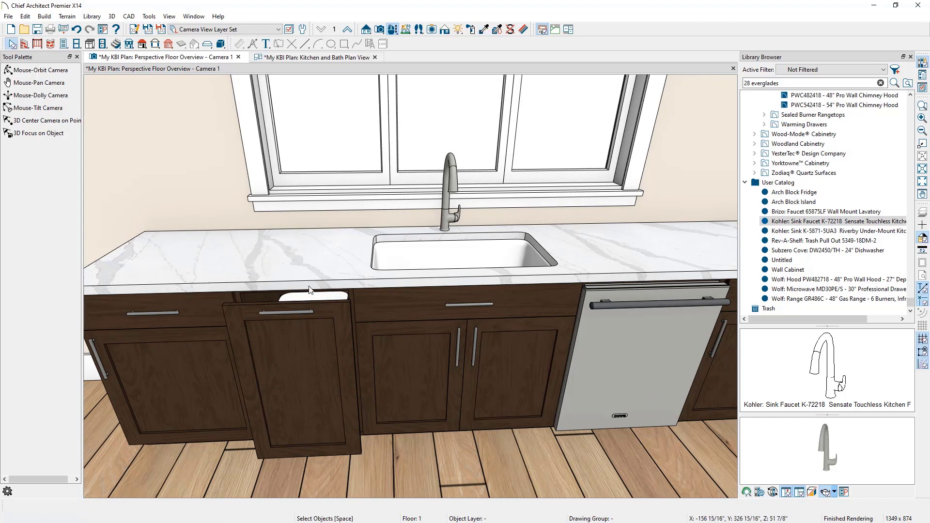
Add custom backsplashes to the window wall above the sink counter and to the range wall below the wall cabinets.
{"action": "left_click", "coordinate": [316, 272]}
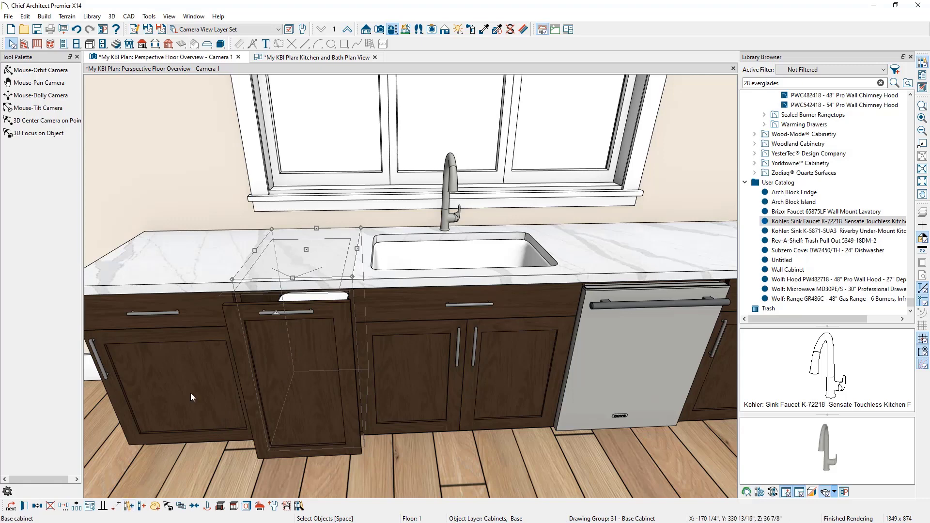
{"action": "left_click", "coordinate": [393, 29]}
{"action": "left_click_drag", "start_coordinate": [368, 310], "coordinate": [375, 262]}
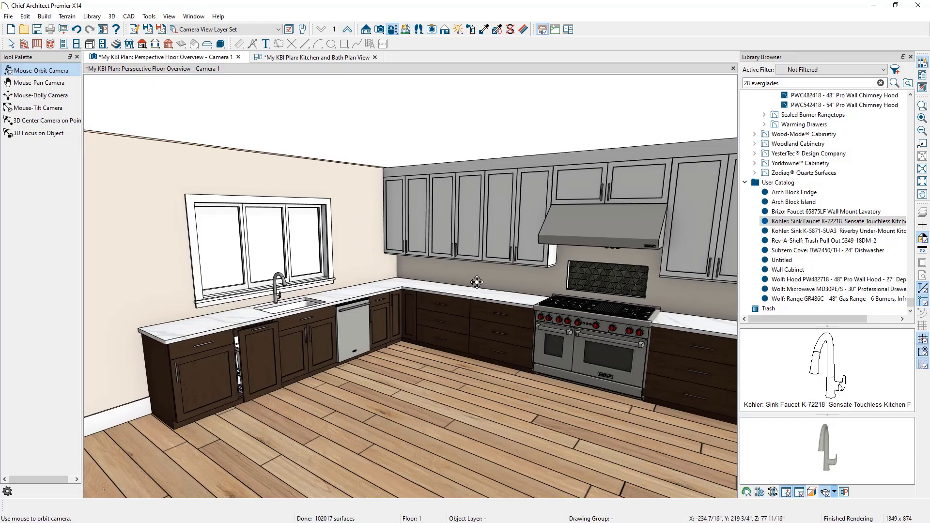
{"action": "left_click", "coordinate": [90, 44]}
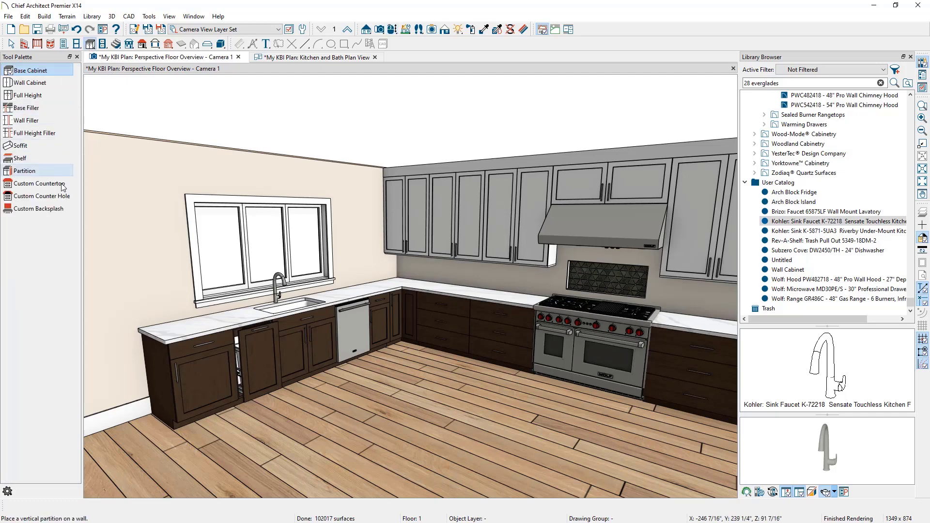
{"action": "left_click", "coordinate": [58, 212]}
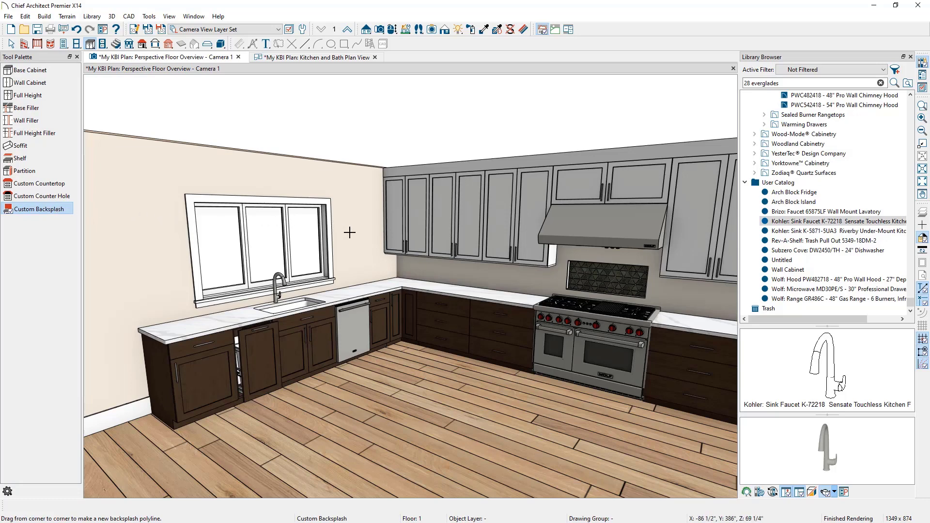
{"action": "left_click", "coordinate": [349, 232]}
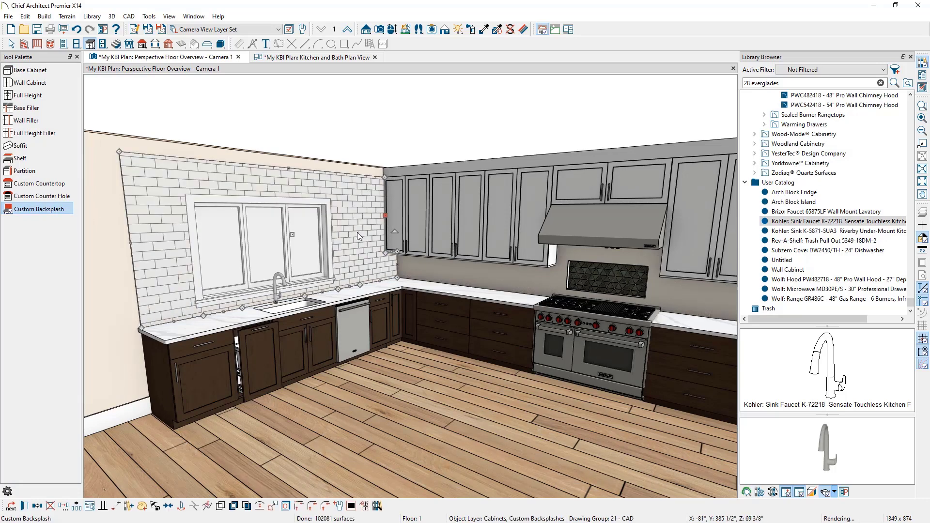
{"action": "left_click", "coordinate": [453, 268]}
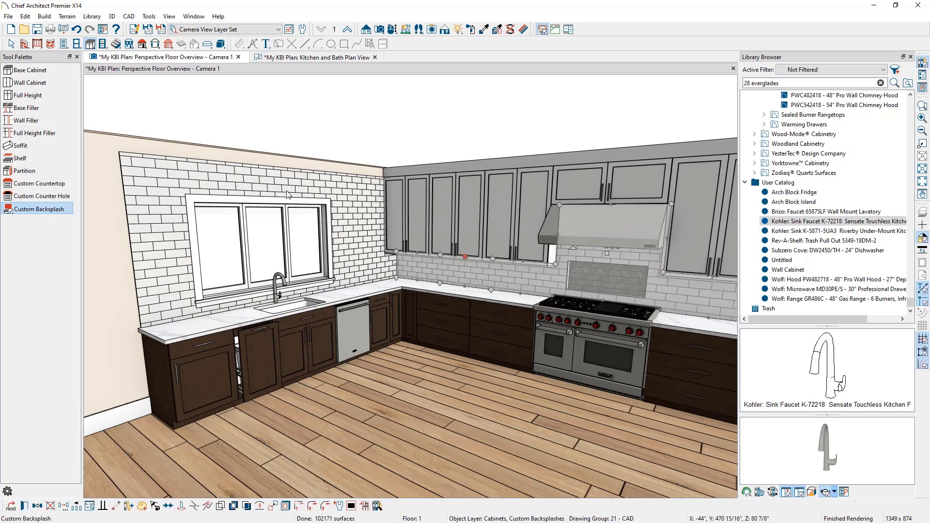
Extend the sink wall backsplash's top edge up to the top of the wall.
{"action": "left_click", "coordinate": [277, 175]}
{"action": "left_click_drag", "start_coordinate": [291, 169], "coordinate": [290, 159]}
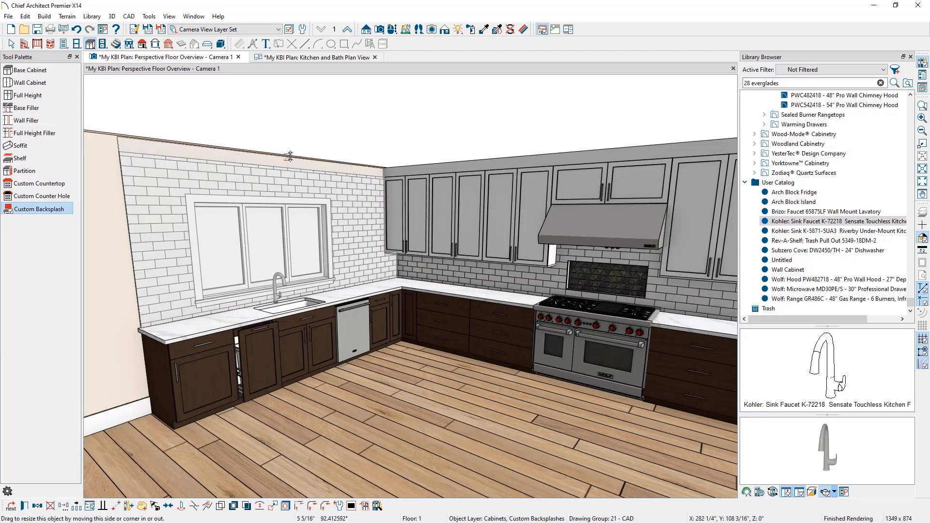
{"action": "key", "text": "Escape"}
Move the window along the sink wall toward the corner, and undo the move.
{"action": "left_click", "coordinate": [271, 245]}
{"action": "left_click_drag", "start_coordinate": [272, 246], "coordinate": [311, 242]}
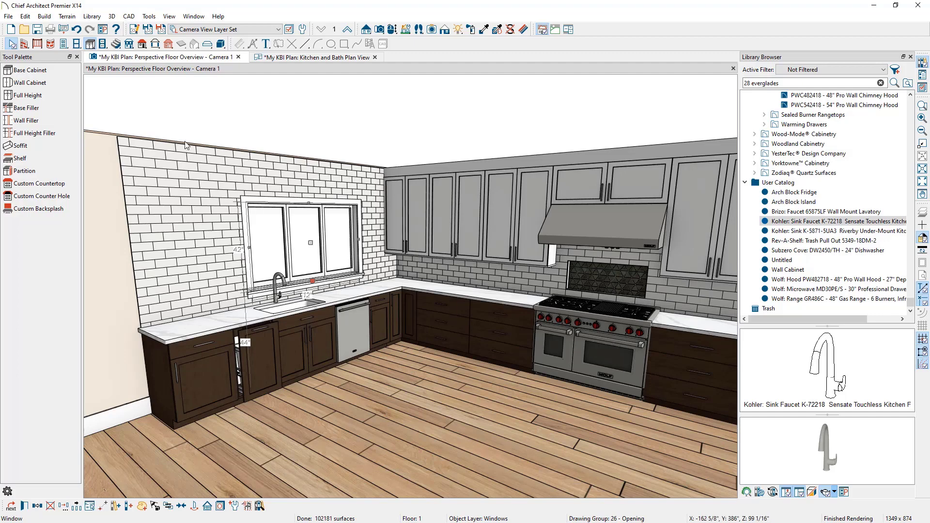
{"action": "left_click", "coordinate": [78, 30]}
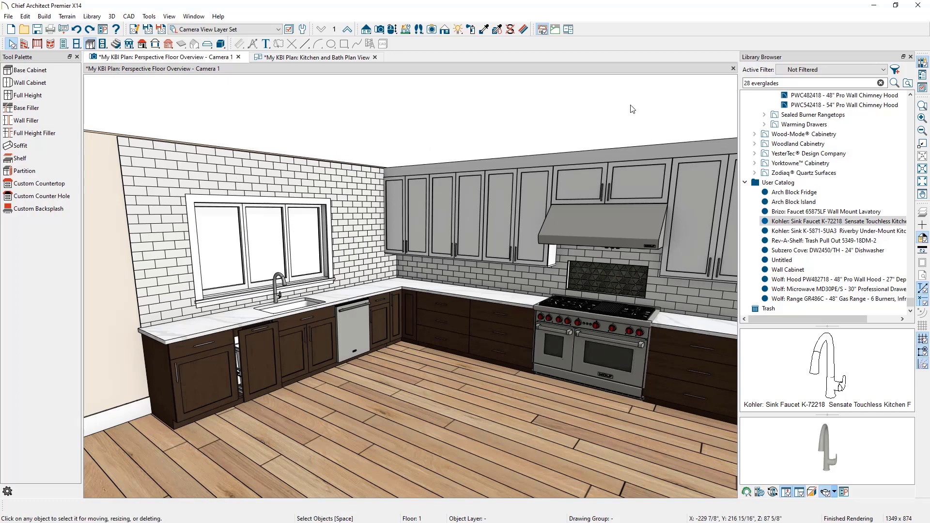
Apply Mercury Mosaics' 130 White - 3x8 Subway tile to the sink and range wall backsplashes with the Material Painter in room mode.
{"action": "left_click_drag", "start_coordinate": [780, 81], "coordinate": [725, 81]}
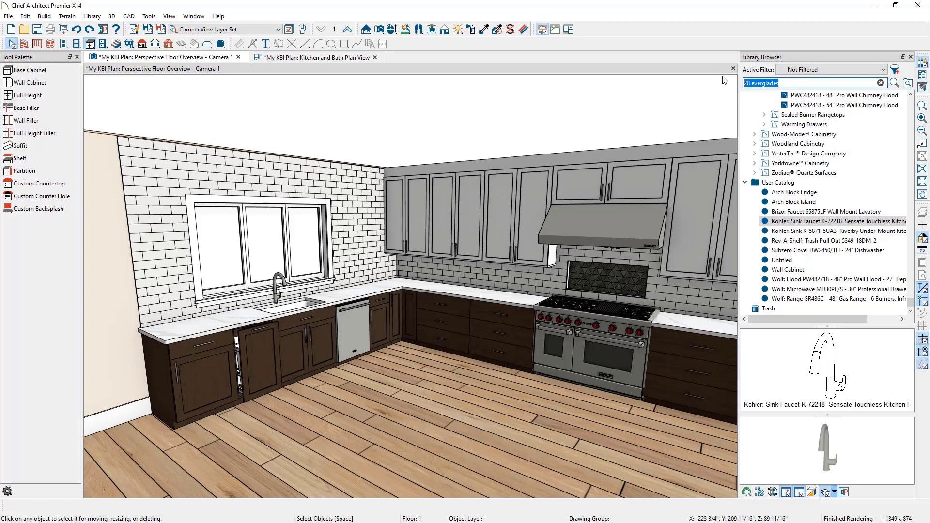
{"action": "type", "text": "130 white"}
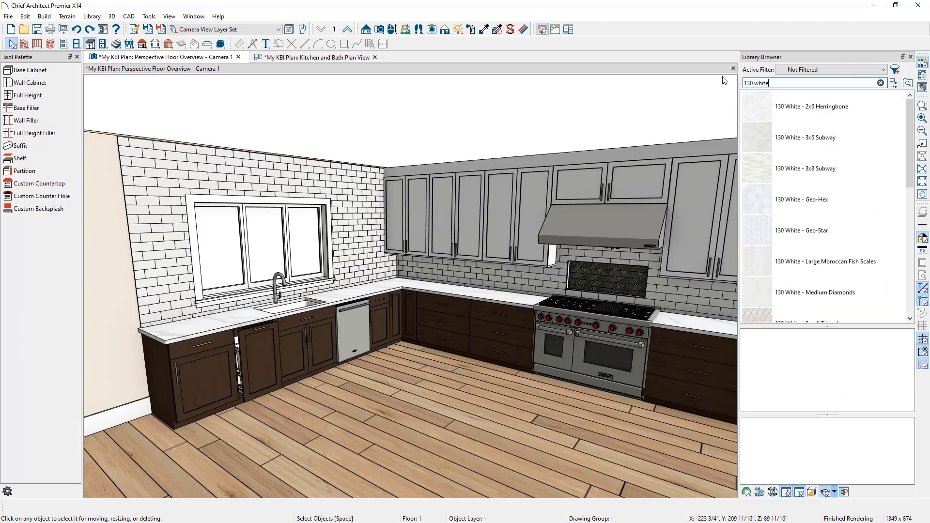
{"action": "left_click", "coordinate": [785, 175]}
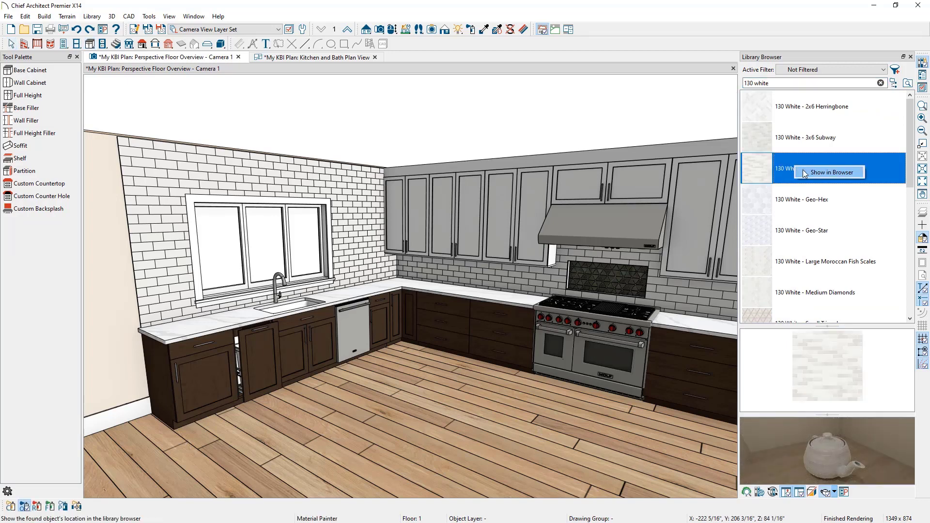
{"action": "left_click", "coordinate": [804, 170]}
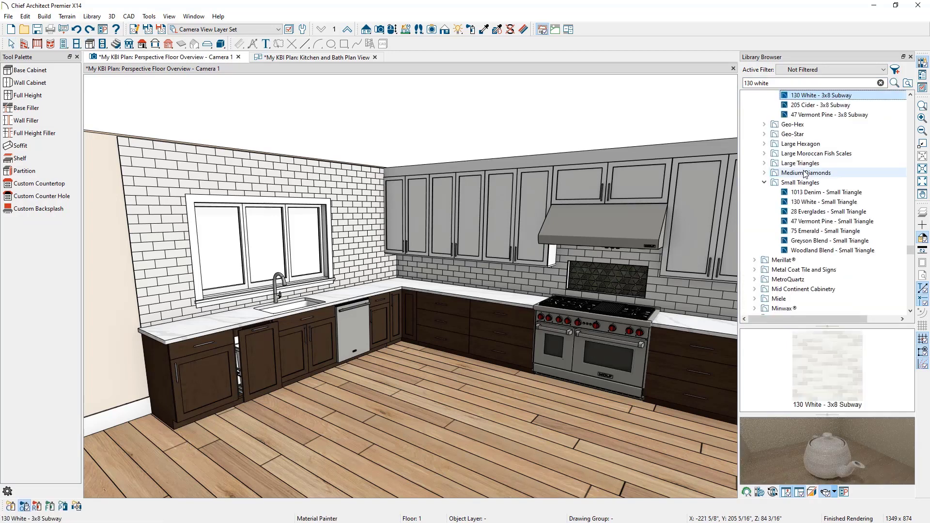
{"action": "scroll", "coordinate": [804, 174], "scroll_direction": "up", "scroll_amount": 1}
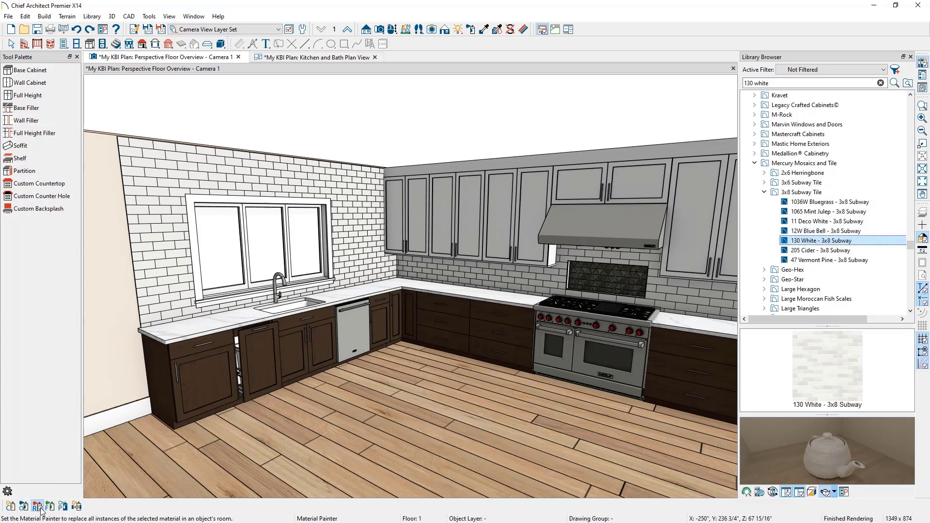
{"action": "left_click", "coordinate": [165, 300]}
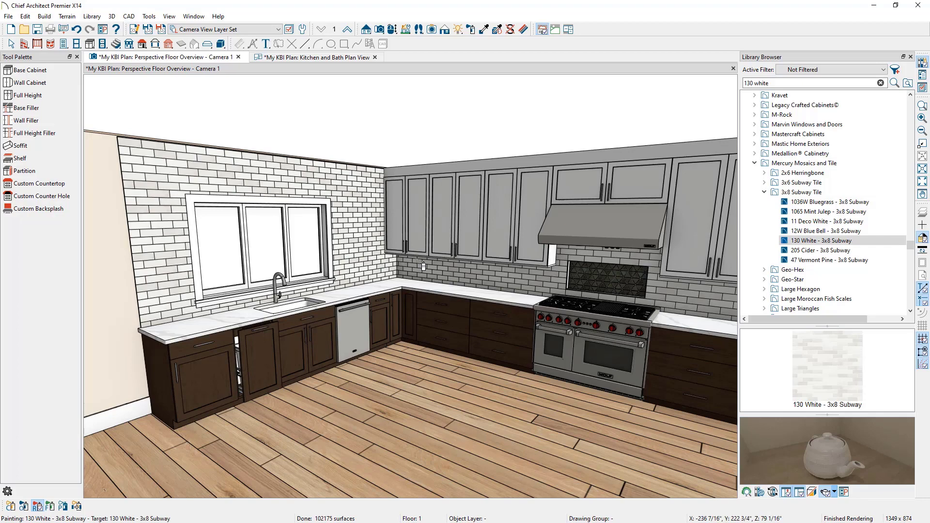
{"action": "key", "text": "space"}
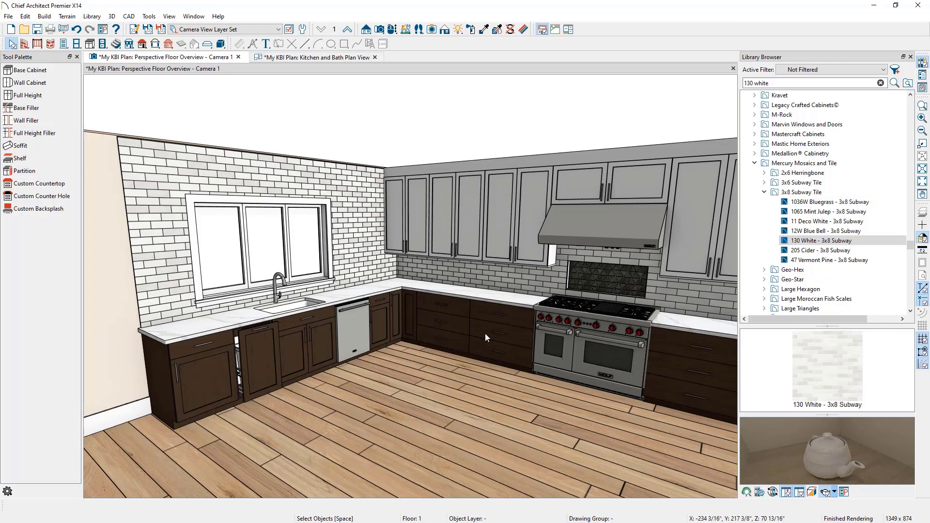
Arrange the Kitchen and Bath Plan View side by side with an overhead perspective camera view of the kitchen.
{"action": "left_click", "coordinate": [392, 29]}
{"action": "left_click_drag", "start_coordinate": [269, 223], "coordinate": [345, 305]}
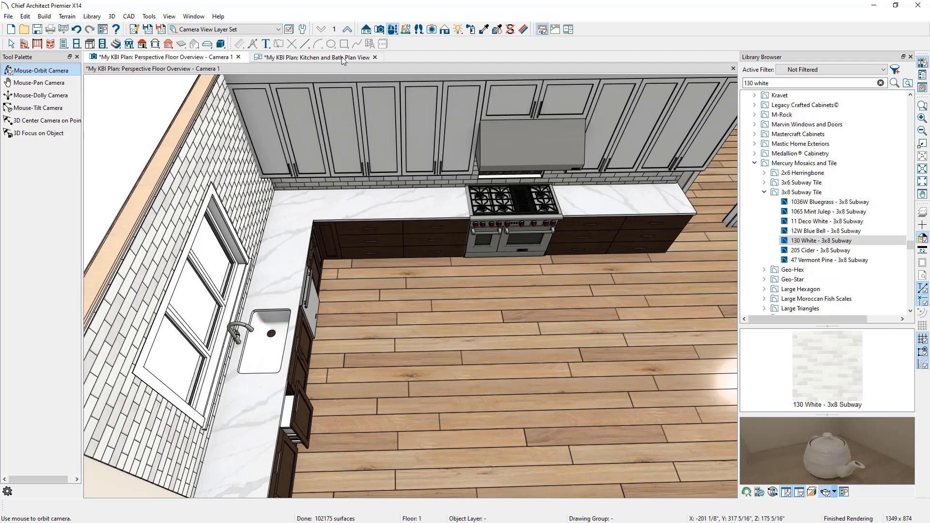
{"action": "left_click_drag", "start_coordinate": [342, 59], "coordinate": [169, 221]}
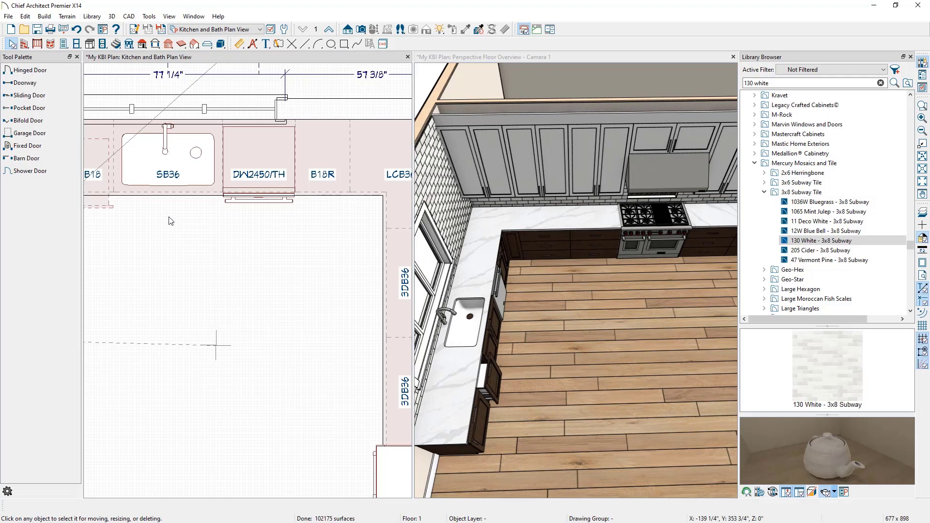
Place the Arch Block Island from the User Catalog in the open kitchen floor in front of the cabinet runs.
{"action": "scroll", "coordinate": [198, 246], "scroll_direction": "down", "scroll_amount": 3}
{"action": "middle_click_drag", "start_coordinate": [219, 250], "coordinate": [279, 201]}
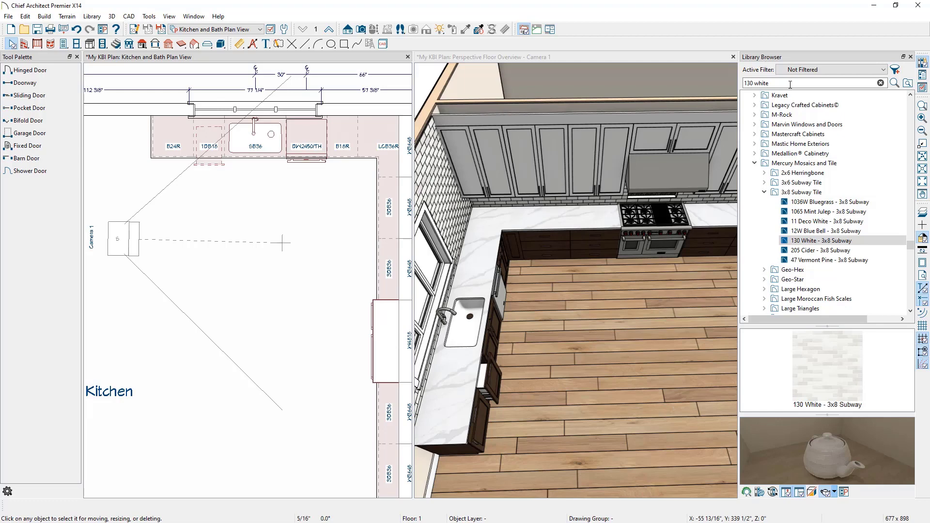
{"action": "left_click_drag", "start_coordinate": [911, 246], "coordinate": [912, 311]}
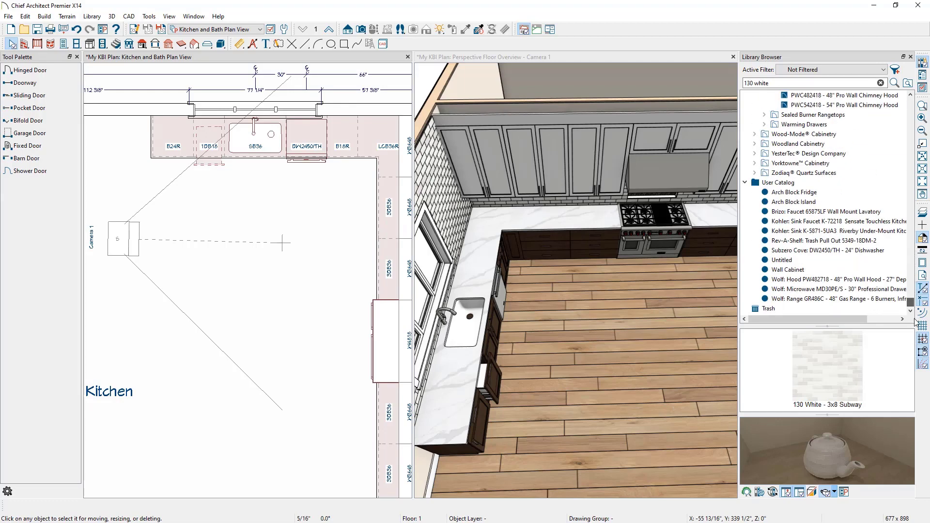
{"action": "left_click", "coordinate": [826, 205]}
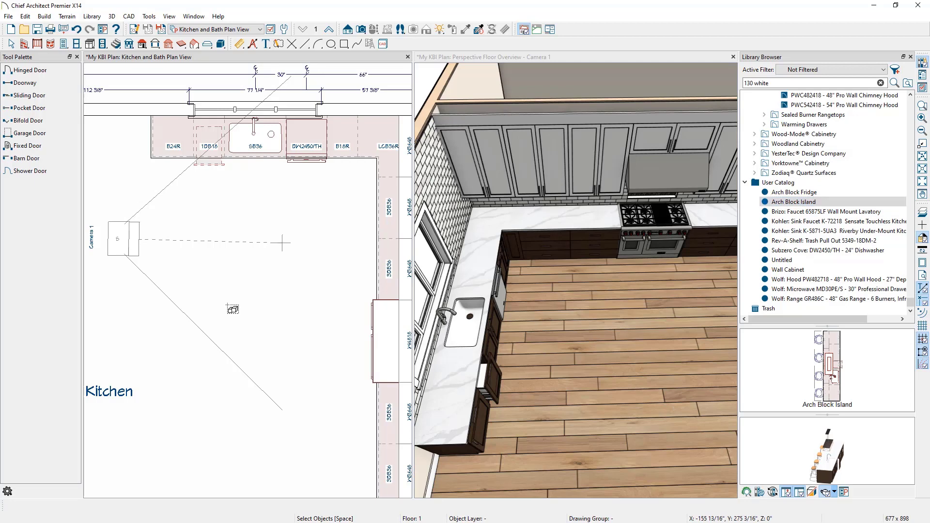
{"action": "left_click", "coordinate": [233, 307]}
{"action": "middle_click_drag", "start_coordinate": [556, 331], "coordinate": [491, 283]}
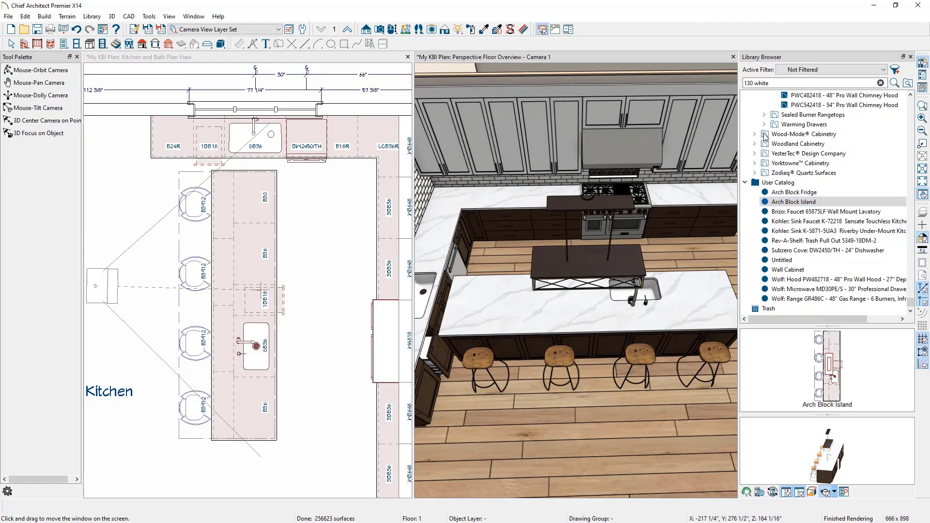
Hide the library browser and move the island away from the sink wall to about 53 inches from its base cabinets.
{"action": "left_click", "coordinate": [911, 57]}
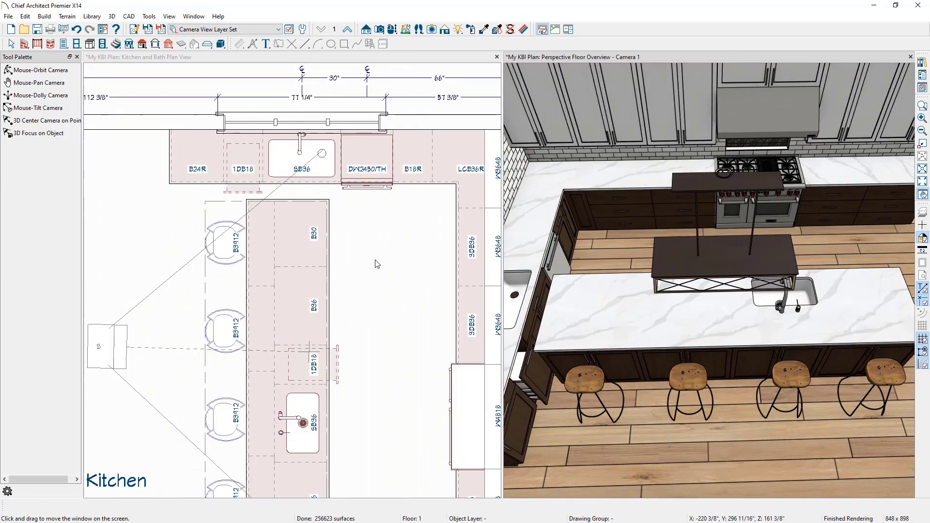
{"action": "left_click", "coordinate": [325, 61]}
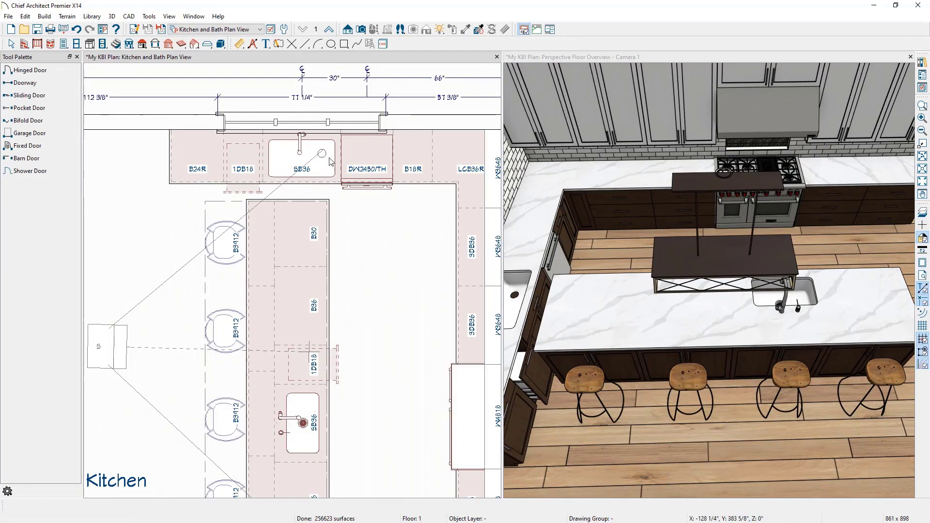
{"action": "scroll", "coordinate": [324, 271], "scroll_direction": "down", "scroll_amount": 1}
{"action": "scroll", "coordinate": [326, 272], "scroll_direction": "down", "scroll_amount": 2}
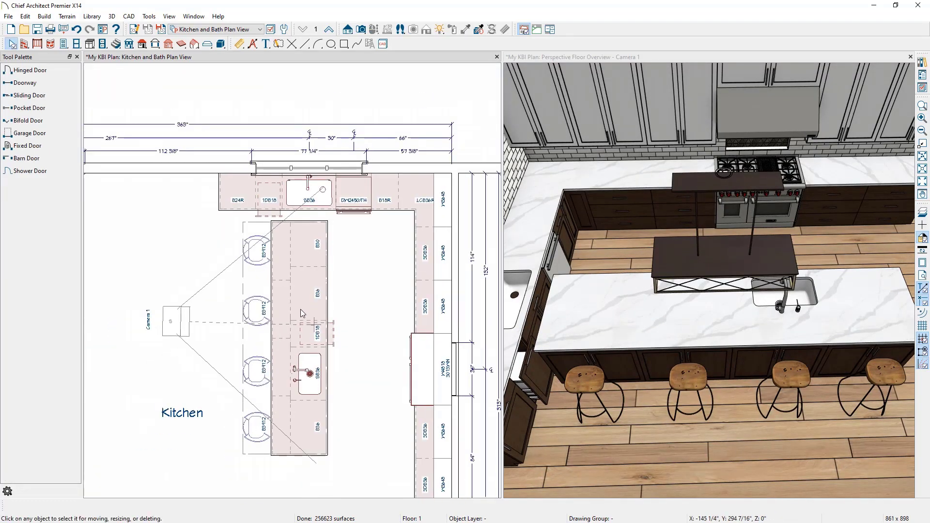
{"action": "left_click", "coordinate": [296, 319]}
{"action": "left_click_drag", "start_coordinate": [285, 378], "coordinate": [287, 403]}
View the island from its stool side in the camera, and check the selected island's temporary distances to the surrounding cabinets in plan.
{"action": "middle_click_drag", "start_coordinate": [751, 346], "coordinate": [567, 317]}
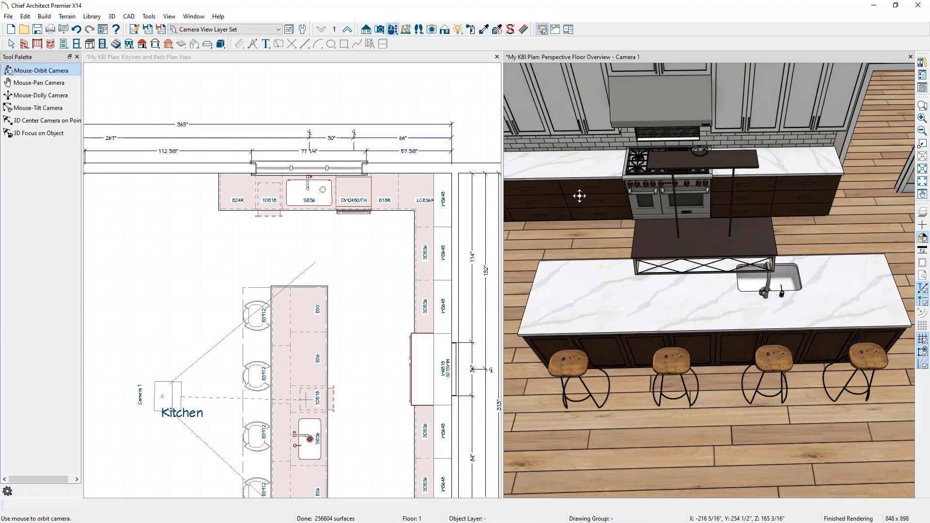
{"action": "left_click_drag", "start_coordinate": [807, 314], "coordinate": [799, 244]}
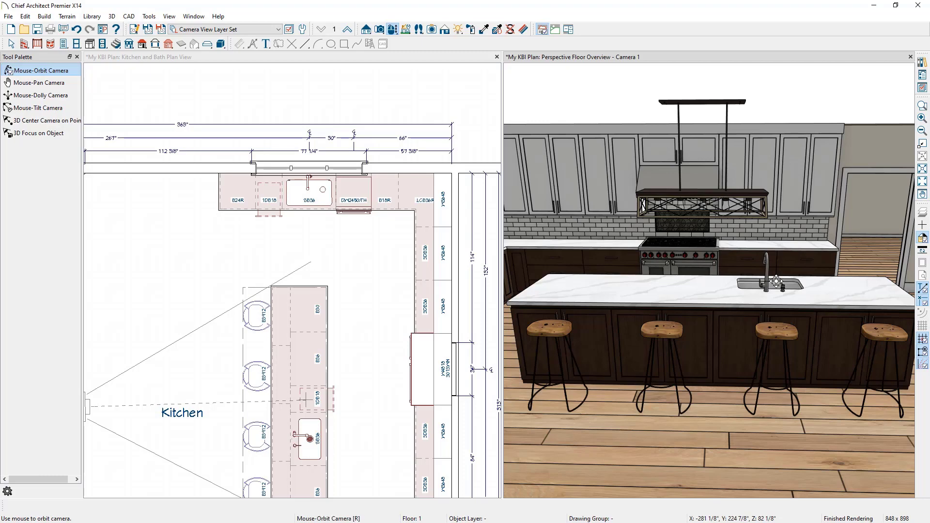
{"action": "left_click", "coordinate": [353, 65]}
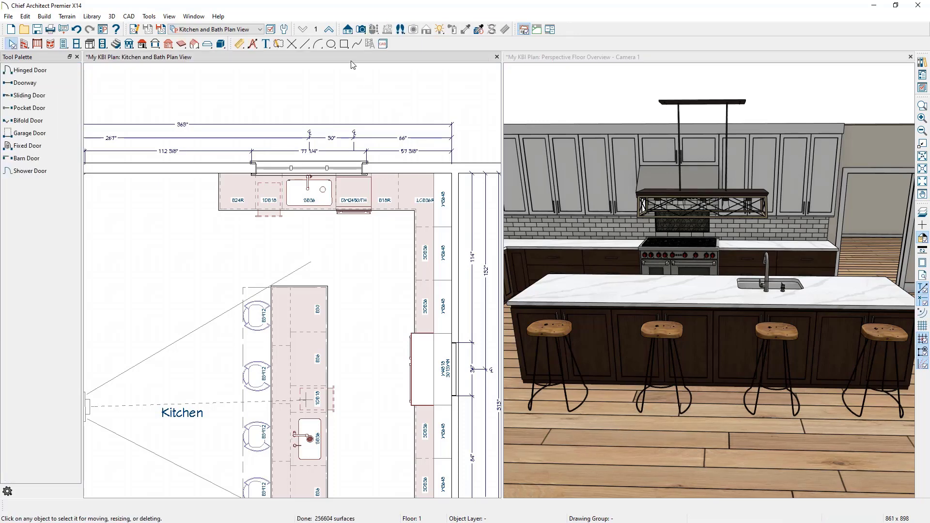
{"action": "left_click", "coordinate": [323, 336]}
{"action": "scroll", "coordinate": [339, 407], "scroll_direction": "up", "scroll_amount": 1}
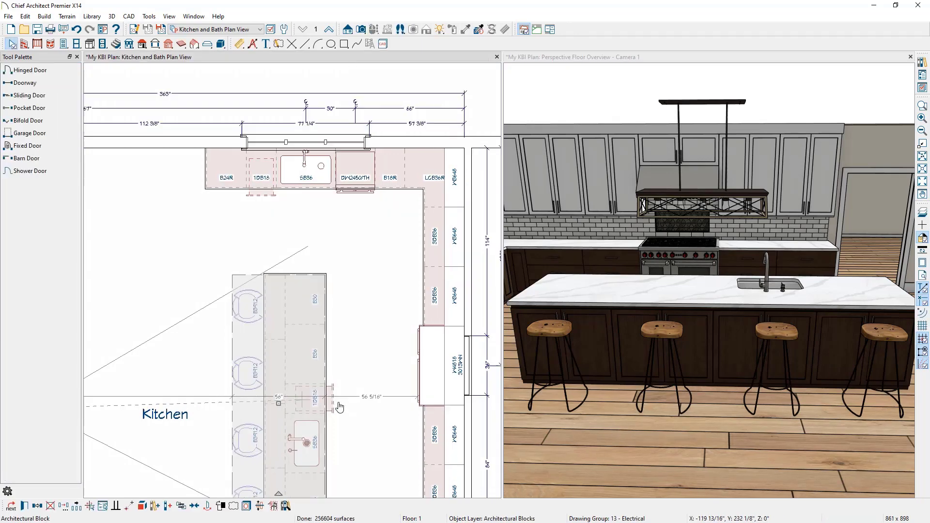
{"action": "scroll", "coordinate": [339, 407], "scroll_direction": "up", "scroll_amount": 1}
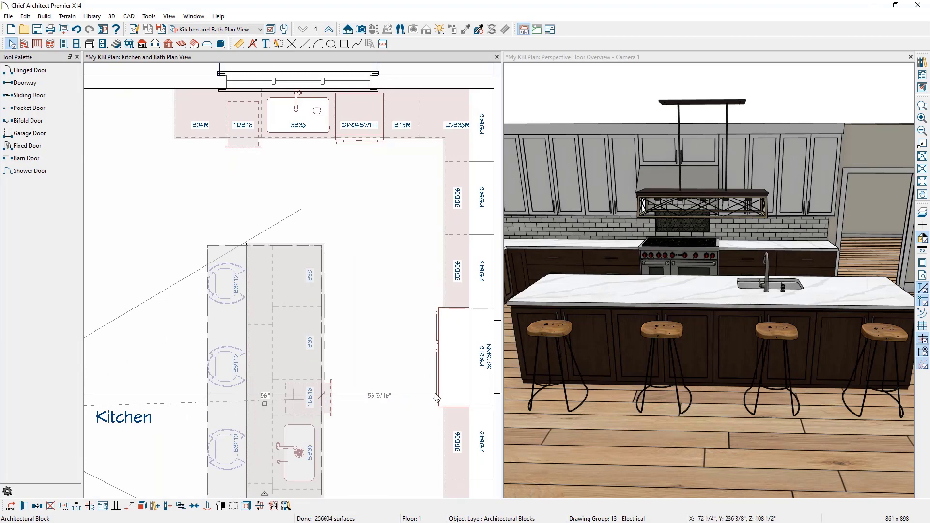
{"action": "left_click", "coordinate": [275, 246]}
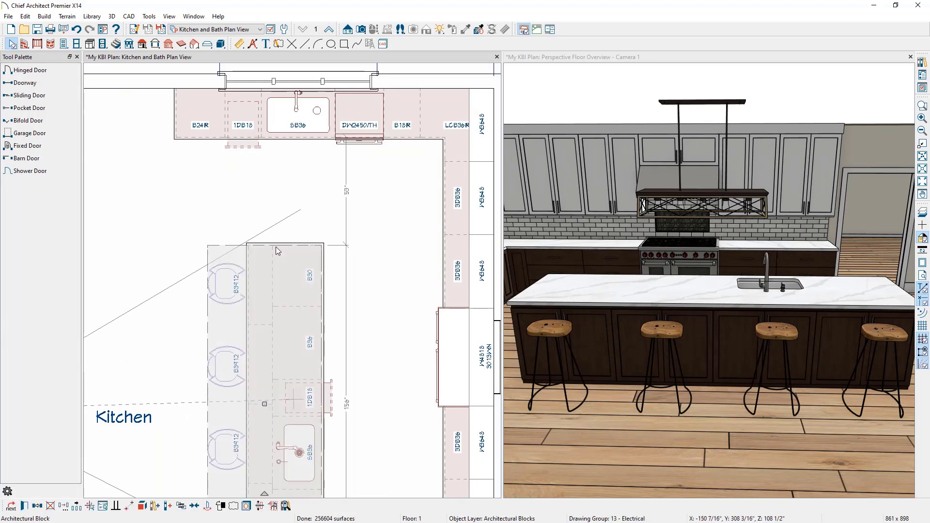
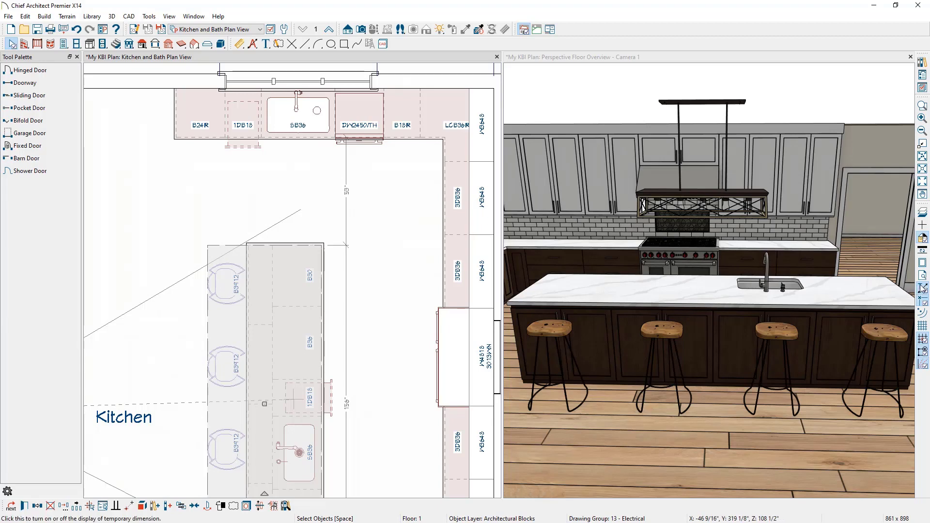
Turn off the display of temporary dimensions and deselect the island.
{"action": "left_click", "coordinate": [922, 287]}
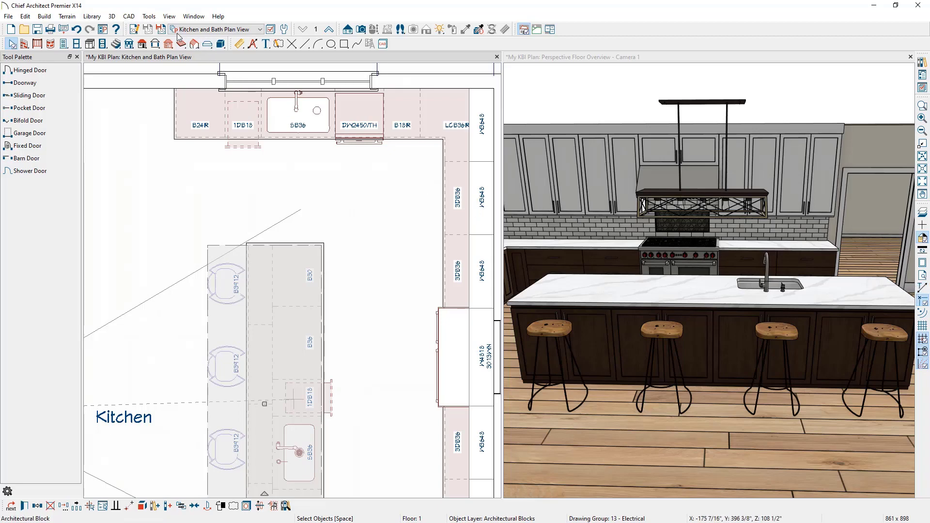
{"action": "left_click", "coordinate": [172, 17]}
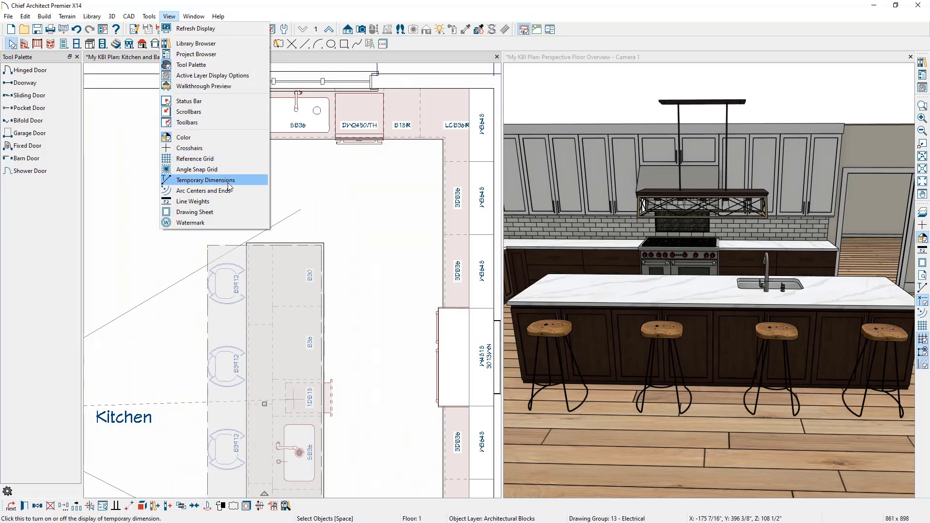
{"action": "left_click", "coordinate": [324, 179]}
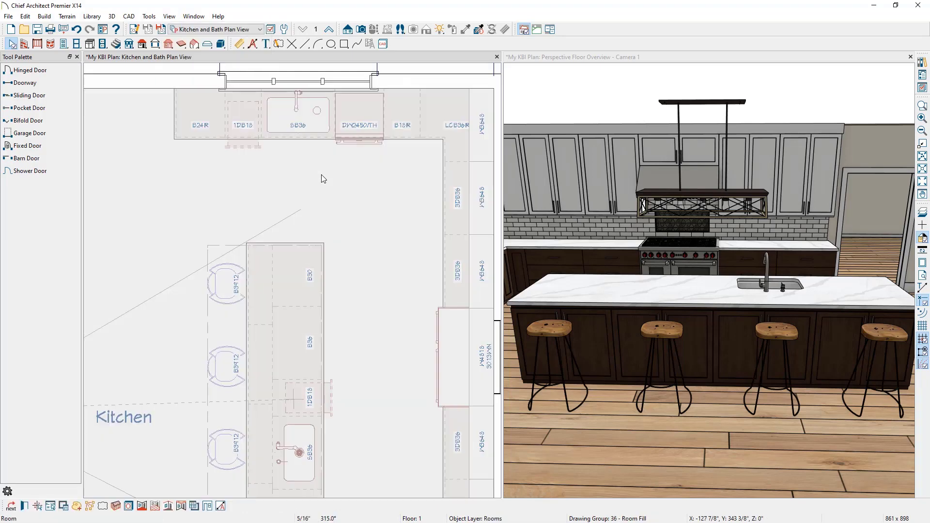
Add an End to End Dimension between the sink wall base cabinets and the near end of the island.
{"action": "left_click", "coordinate": [239, 44]}
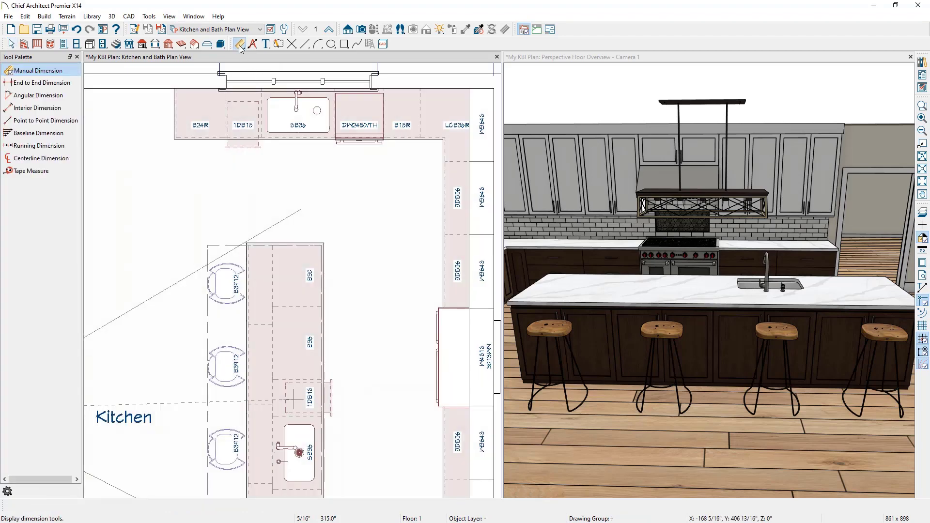
{"action": "left_click", "coordinate": [69, 83]}
{"action": "scroll", "coordinate": [305, 147], "scroll_direction": "up", "scroll_amount": 1}
{"action": "scroll", "coordinate": [305, 147], "scroll_direction": "up", "scroll_amount": 2}
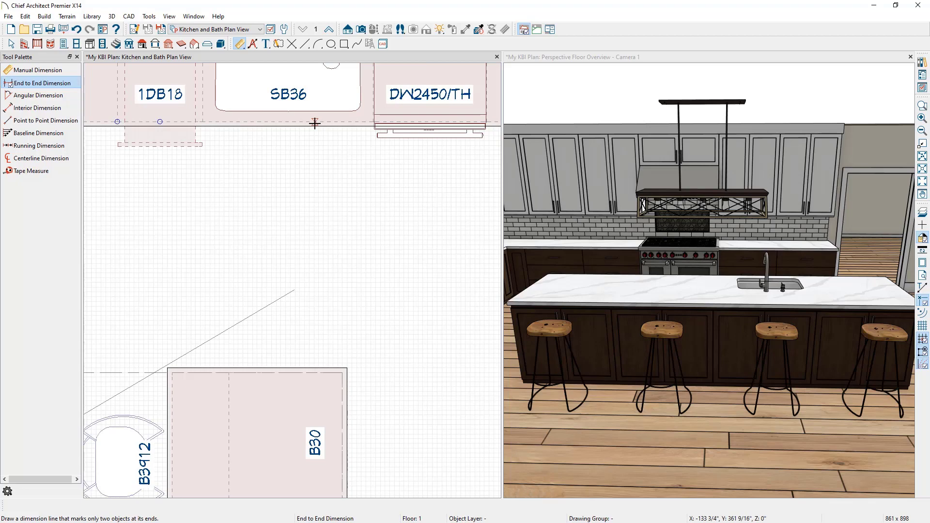
{"action": "left_click_drag", "start_coordinate": [314, 123], "coordinate": [315, 233]}
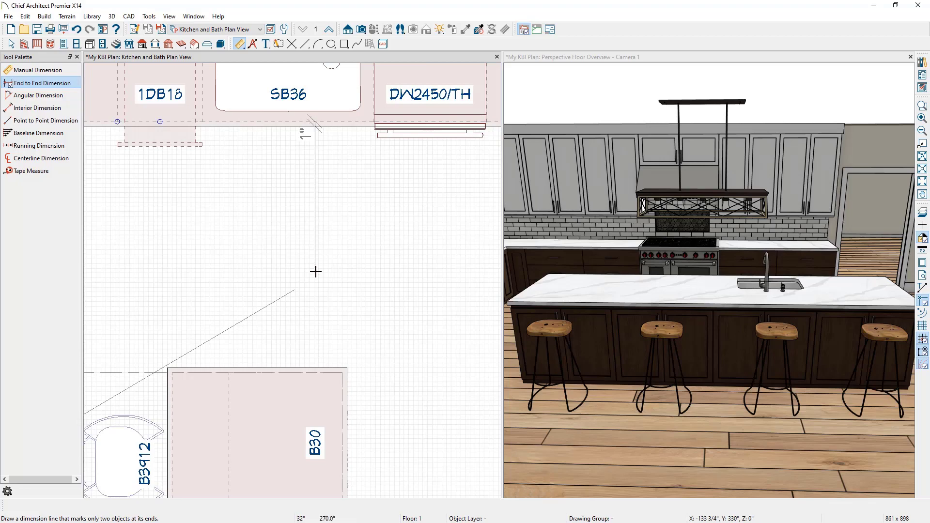
{"action": "left_click_drag", "start_coordinate": [317, 311], "coordinate": [317, 373]}
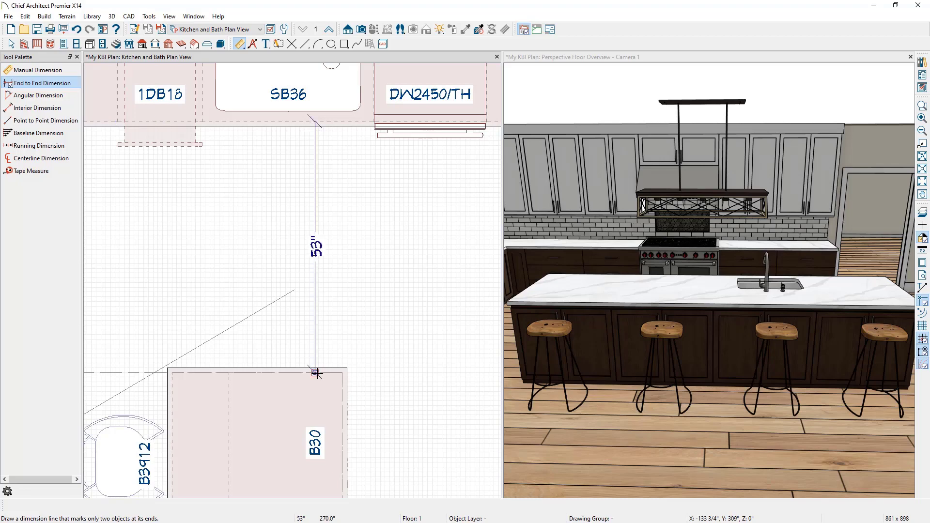
Add an End to End Dimension between the island's long side and the range wall base cabinets.
{"action": "scroll", "coordinate": [317, 374], "scroll_direction": "down", "scroll_amount": 2}
{"action": "middle_click_drag", "start_coordinate": [367, 375], "coordinate": [263, 324]}
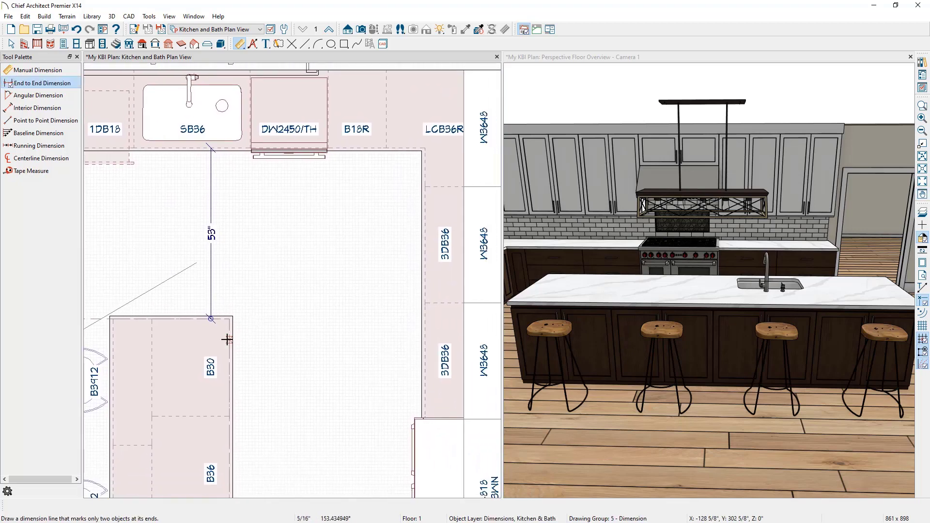
{"action": "left_click_drag", "start_coordinate": [235, 340], "coordinate": [422, 343]}
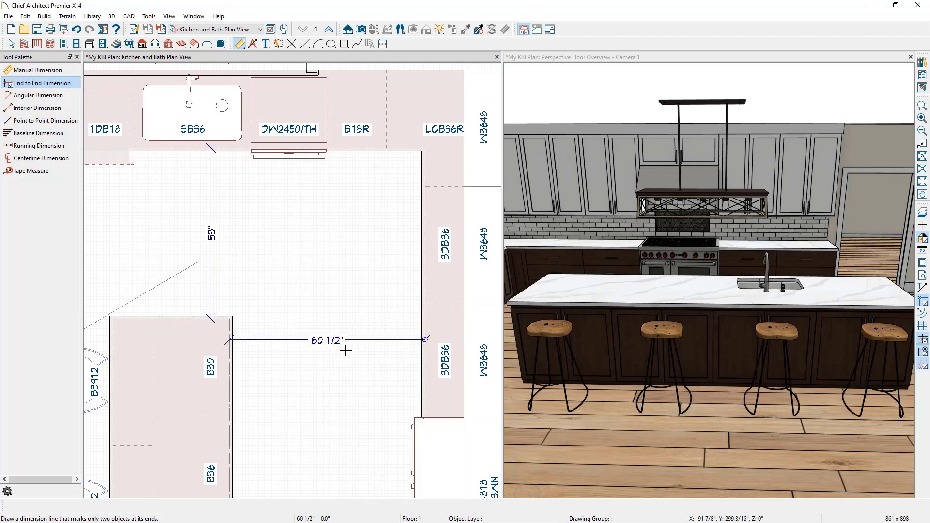
{"action": "key", "text": "space"}
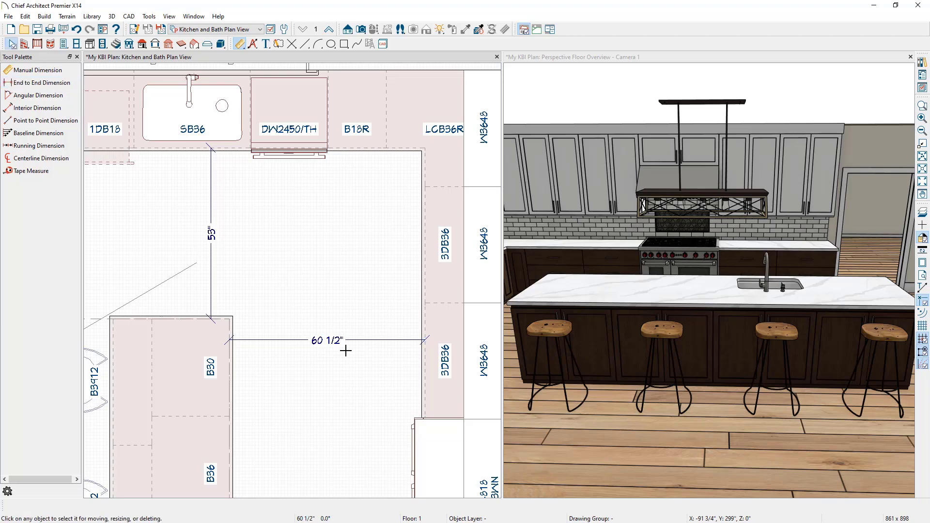
Set the island's clearance to both the sink wall cabinets and the range wall cabinets to 45 inches.
{"action": "left_click", "coordinate": [192, 342]}
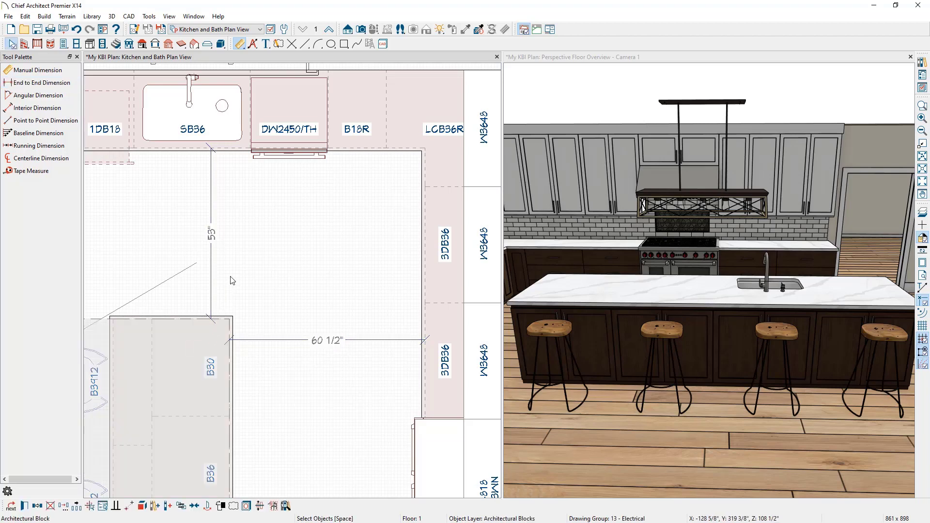
{"action": "left_click", "coordinate": [213, 236]}
{"action": "type", "text": "45"}
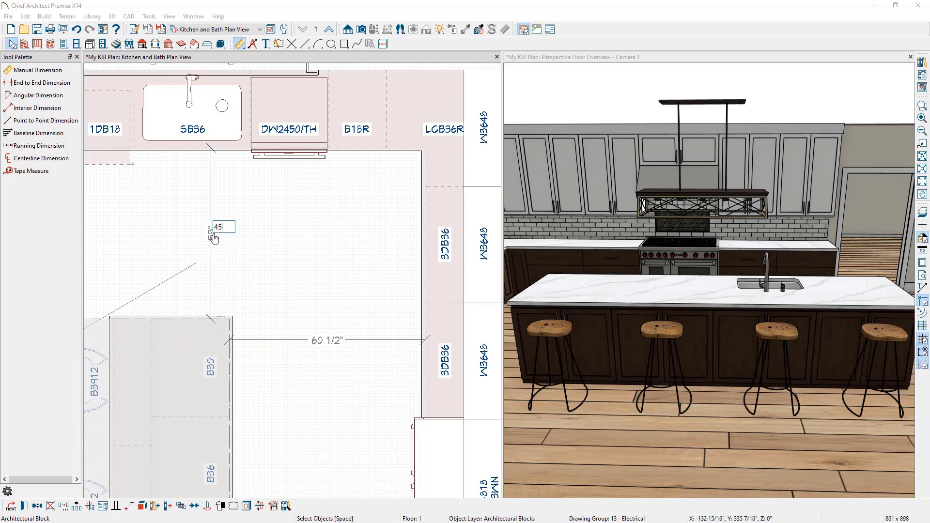
{"action": "key", "text": "Return"}
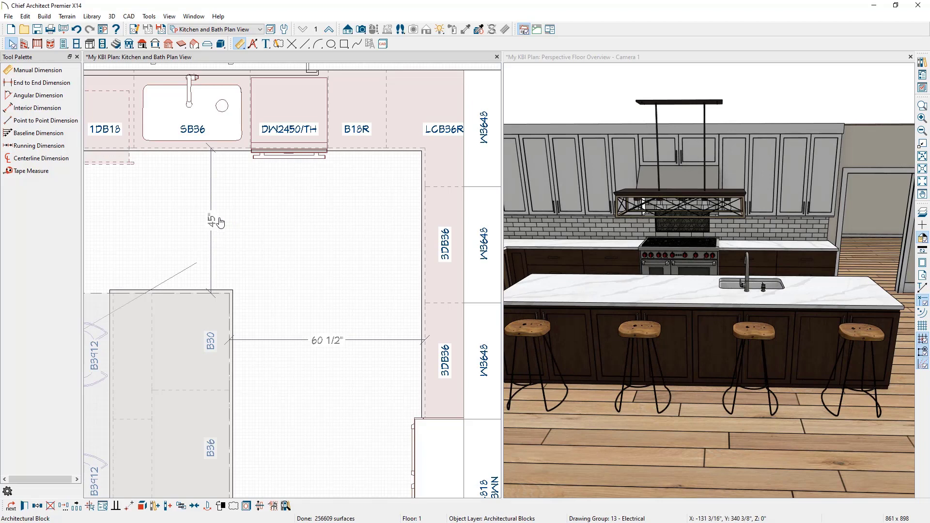
{"action": "left_click", "coordinate": [328, 340]}
{"action": "type", "text": "45"}
{"action": "key", "text": "Return"}
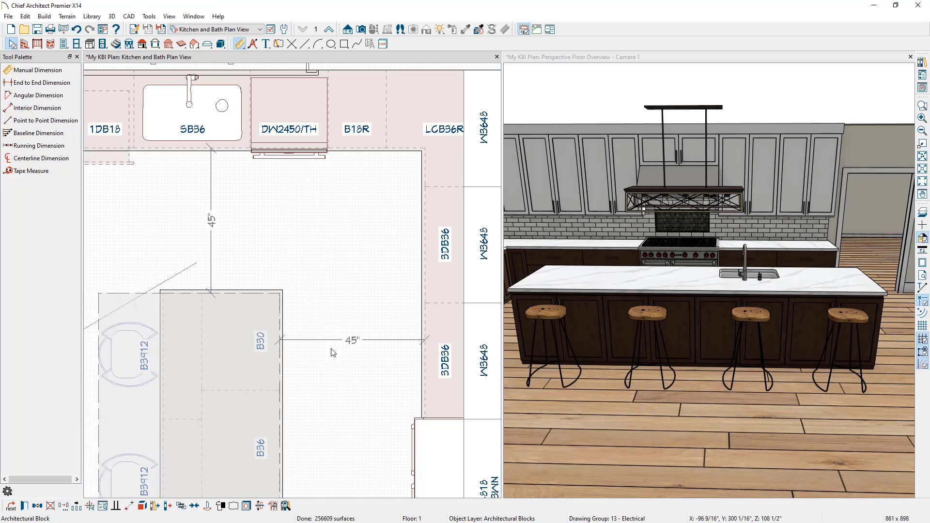
Move both clearance dimension lines so that they meet at the island's inner corner.
{"action": "left_click", "coordinate": [329, 350]}
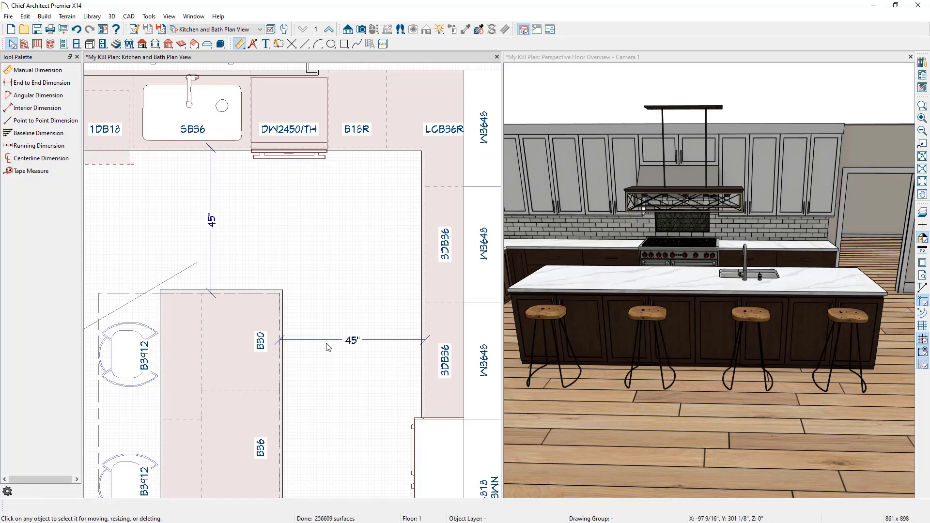
{"action": "left_click", "coordinate": [325, 340]}
{"action": "left_click_drag", "start_coordinate": [325, 340], "coordinate": [314, 292]}
{"action": "left_click", "coordinate": [210, 261]}
{"action": "left_click_drag", "start_coordinate": [210, 261], "coordinate": [278, 293]}
{"action": "key", "text": "space"}
Remove the two island clearance dimensions, explode the island's architectural block, and select its B36 base cabinet.
{"action": "scroll", "coordinate": [278, 293], "scroll_direction": "down", "scroll_amount": 3}
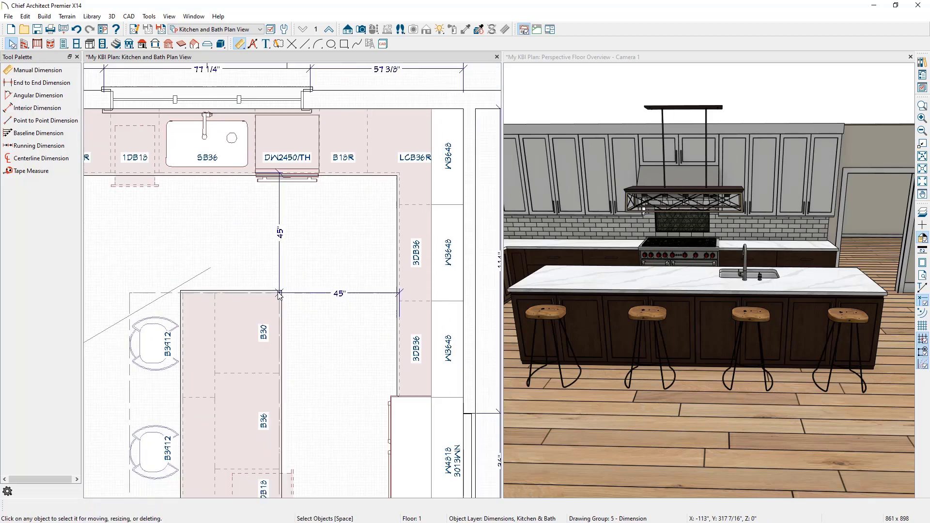
{"action": "middle_click_drag", "start_coordinate": [300, 357], "coordinate": [333, 280]}
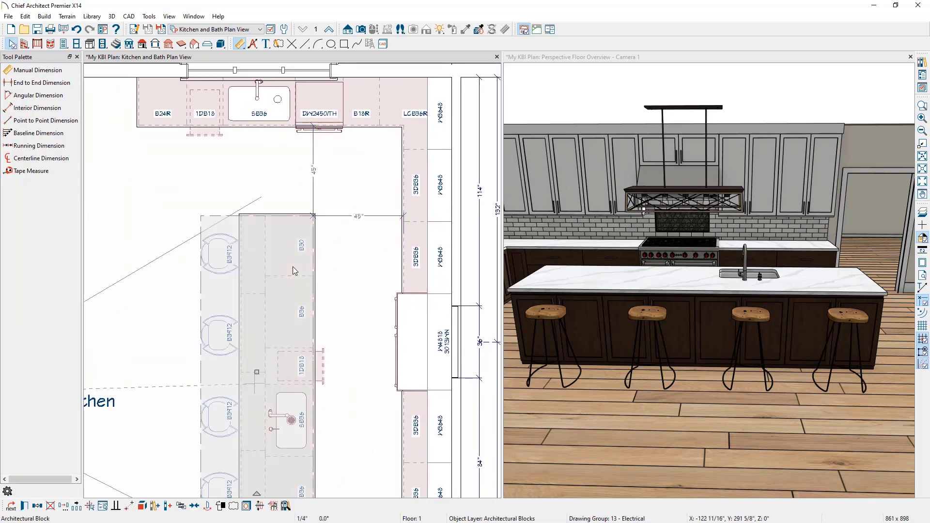
{"action": "left_click", "coordinate": [283, 310]}
{"action": "left_click", "coordinate": [294, 321]}
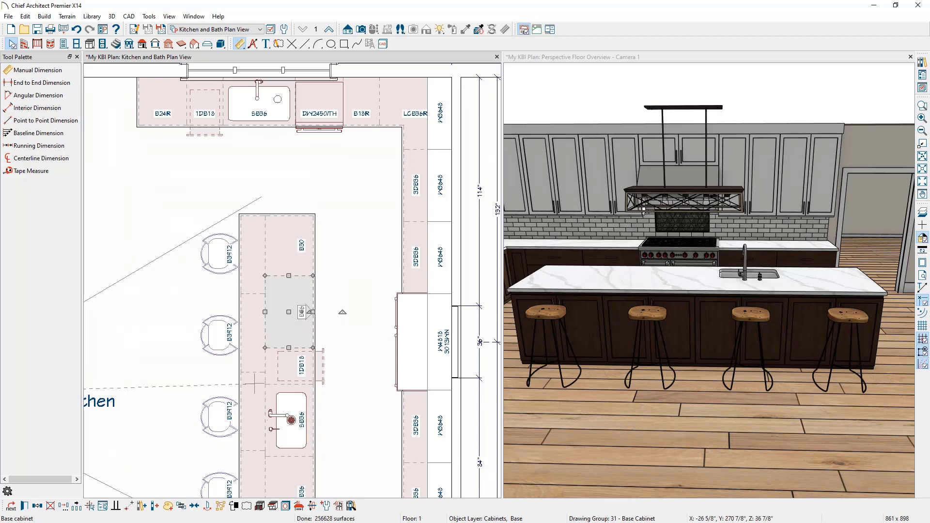
Examine the island's countertop ends in the reference image 3.png, and return to the plan with nothing selected.
{"action": "left_click_drag", "start_coordinate": [929, 67], "coordinate": [438, 66]}
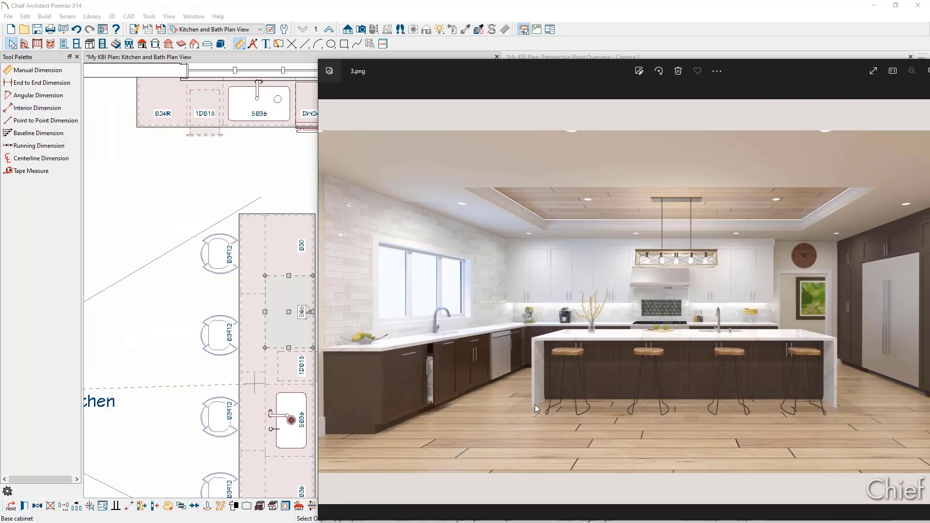
{"action": "left_click_drag", "start_coordinate": [418, 68], "coordinate": [929, 68]}
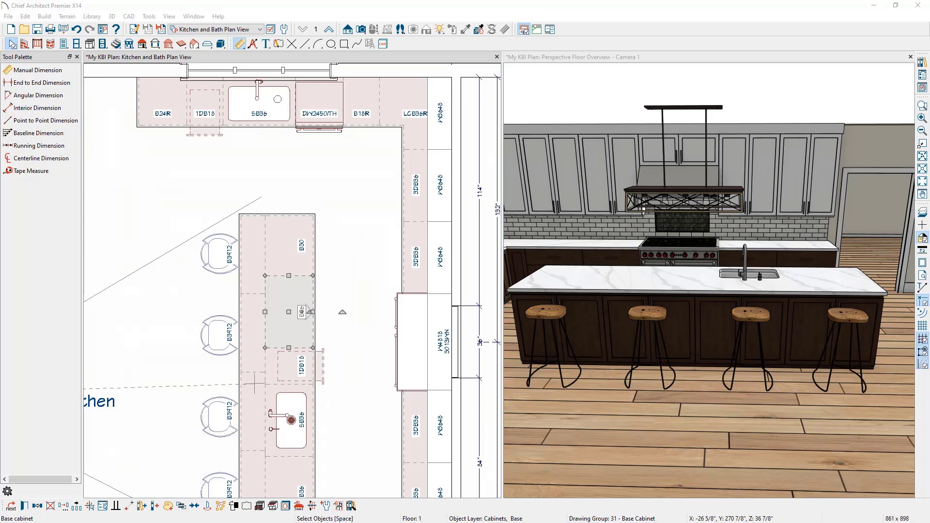
{"action": "left_click", "coordinate": [342, 139]}
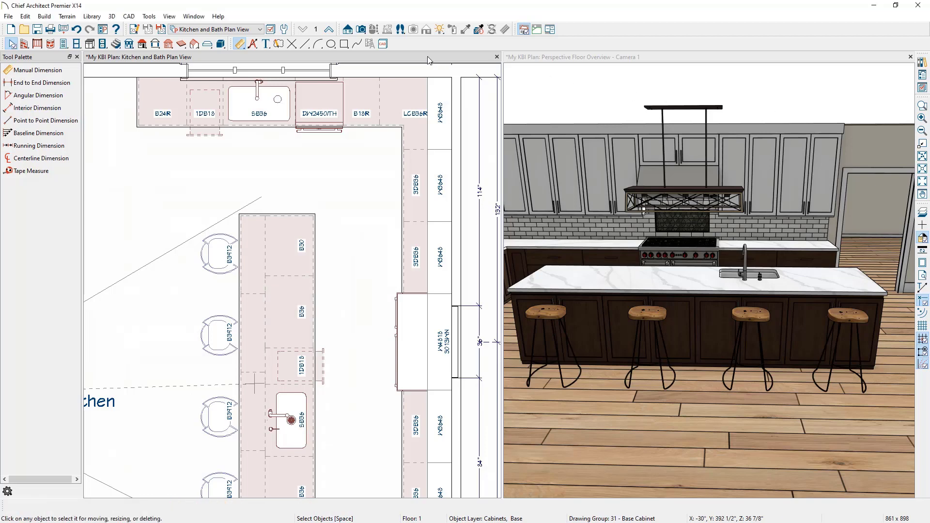
Generate one custom countertop over all of the island's base cabinets, and finish with nothing selected.
{"action": "scroll", "coordinate": [330, 187], "scroll_direction": "down", "scroll_amount": 1}
{"action": "middle_click_drag", "start_coordinate": [329, 186], "coordinate": [349, 117]}
{"action": "scroll", "coordinate": [317, 184], "scroll_direction": "up", "scroll_amount": 1}
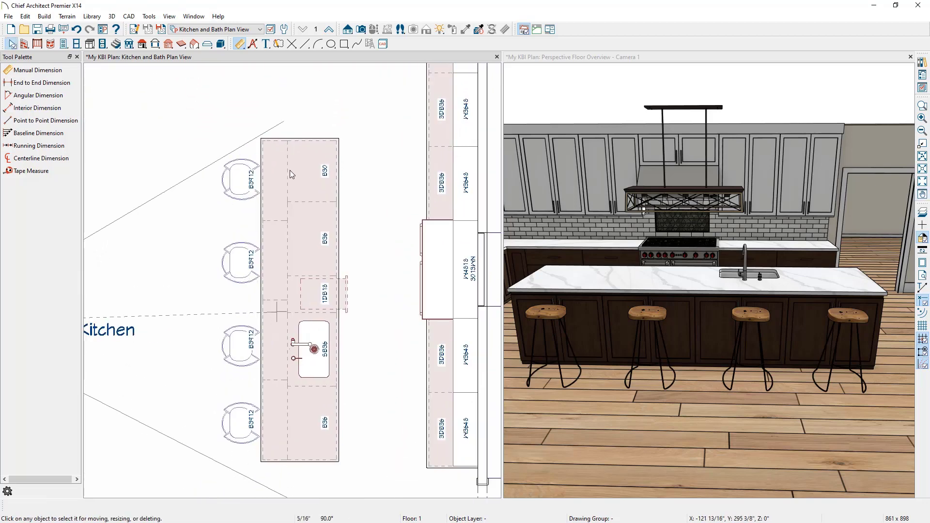
{"action": "left_click", "coordinate": [90, 44]}
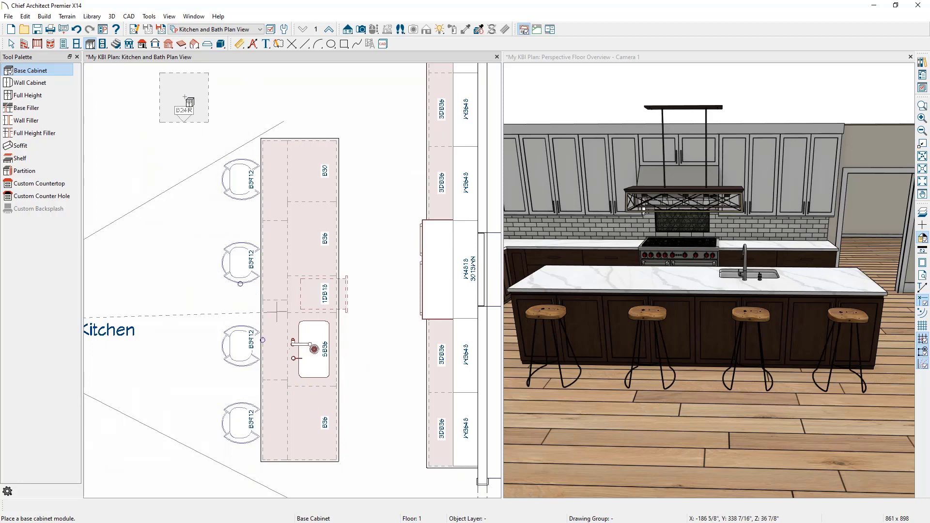
{"action": "left_click_drag", "start_coordinate": [184, 98], "coordinate": [402, 485]}
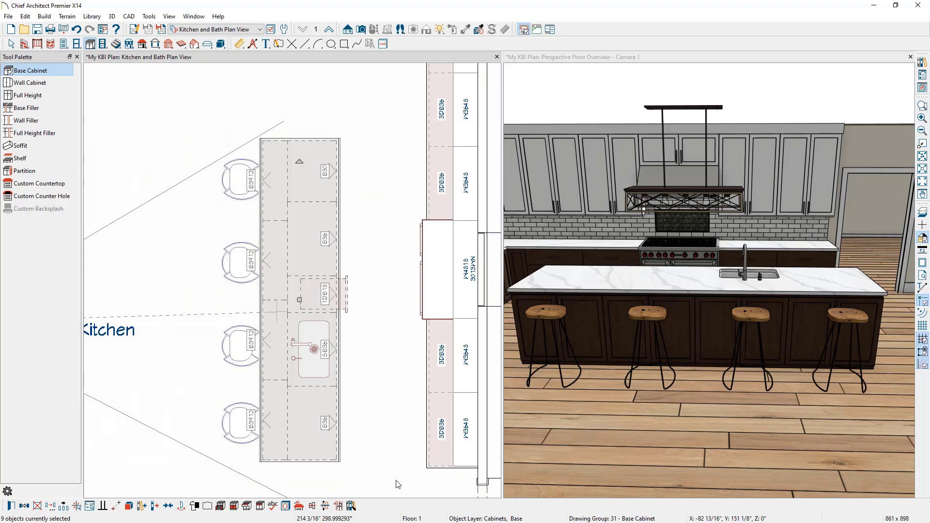
{"action": "left_click", "coordinate": [299, 506]}
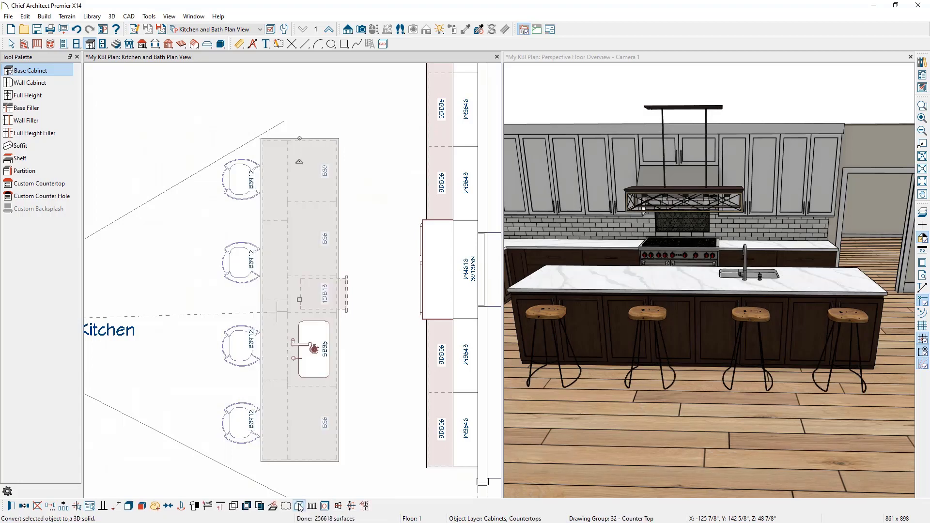
{"action": "key", "text": "Escape"}
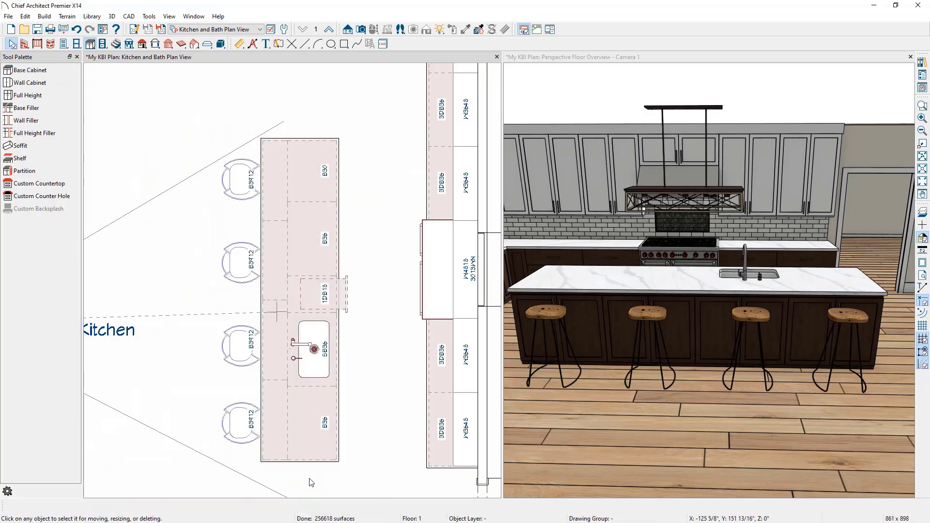
Check the countertop overhang settings of the B36 base cabinet at the sink end of the island, leaving them as they are.
{"action": "left_click", "coordinate": [330, 471]}
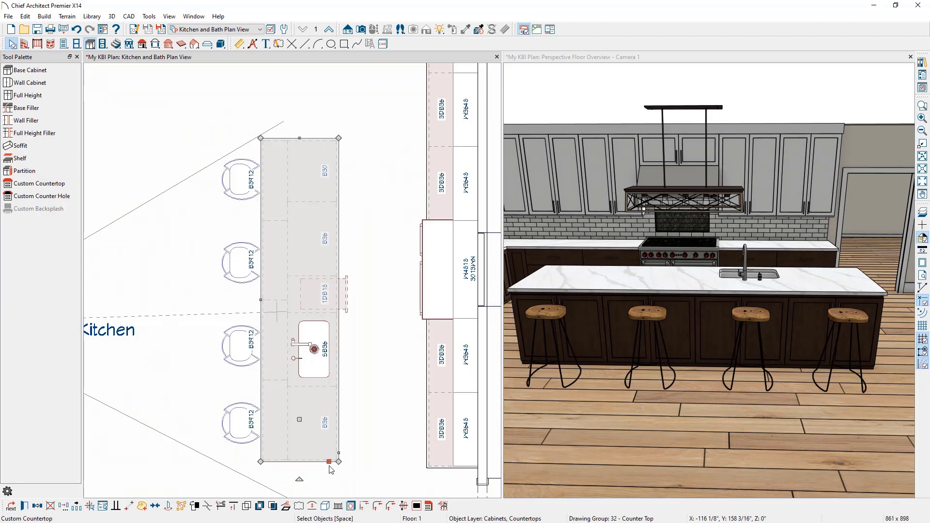
{"action": "scroll", "coordinate": [331, 469], "scroll_direction": "up", "scroll_amount": 5}
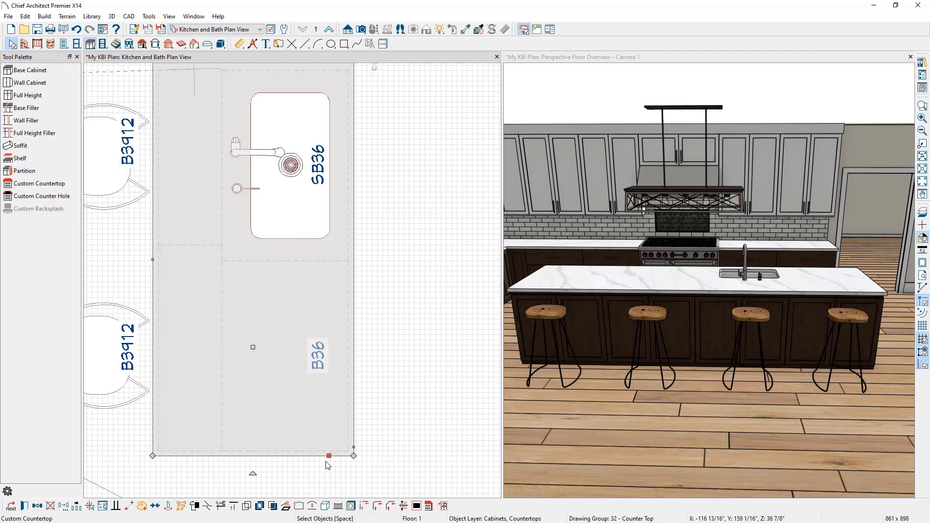
{"action": "double_click", "coordinate": [319, 426]}
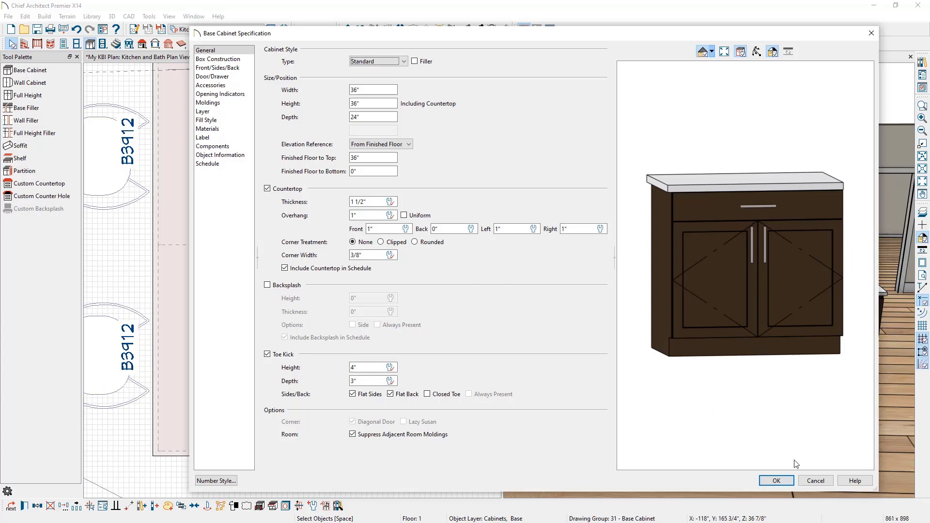
{"action": "left_click", "coordinate": [815, 480]}
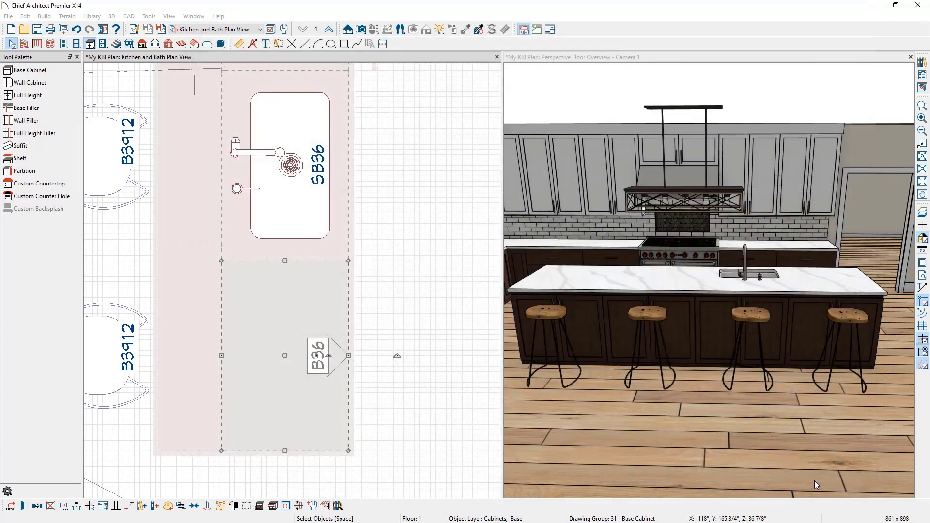
Extend the island countertop's edge beside the B36 cabinet at the sink end outward by 0.5 inch.
{"action": "left_click", "coordinate": [327, 454]}
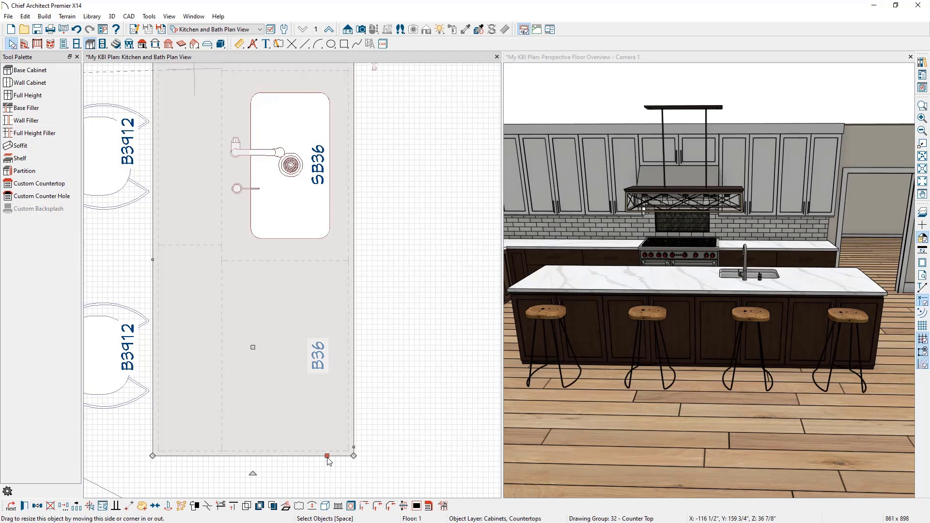
{"action": "left_click_drag", "start_coordinate": [327, 456], "coordinate": [325, 466]}
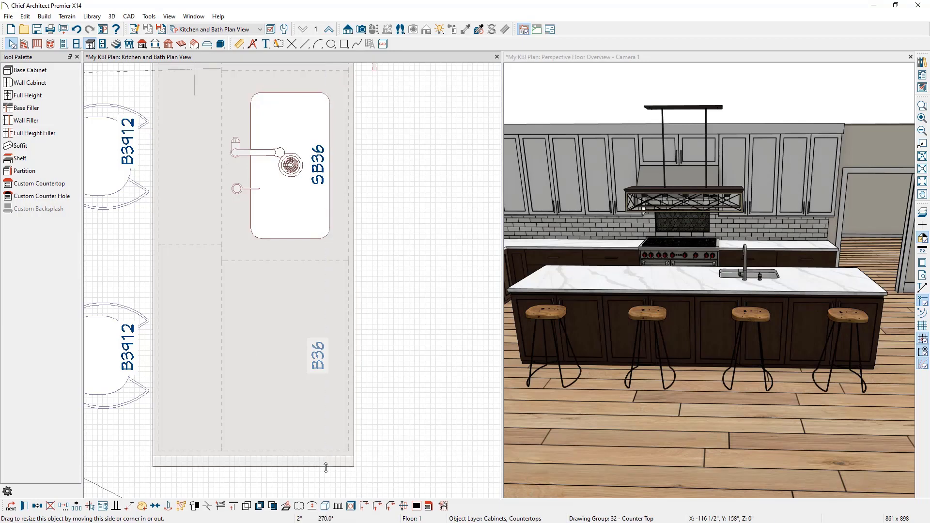
{"action": "key", "text": "Tab"}
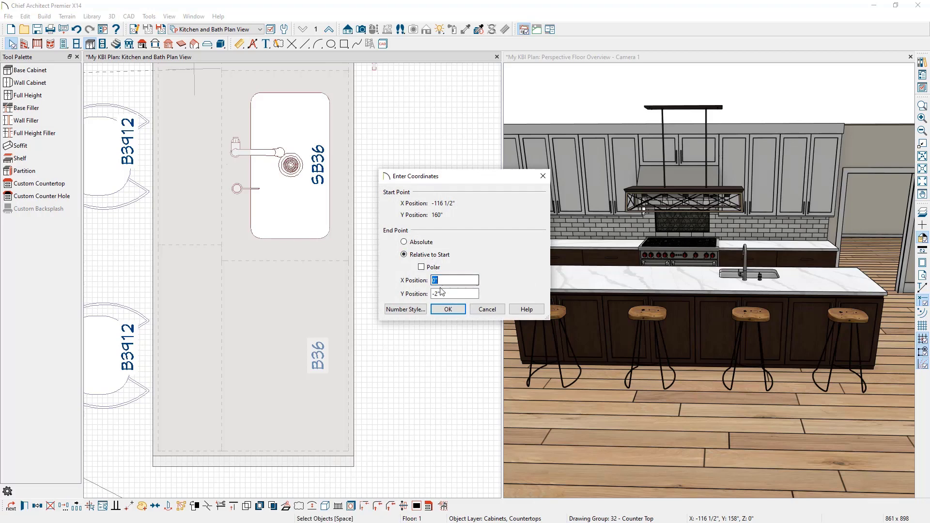
{"action": "left_click_drag", "start_coordinate": [444, 292], "coordinate": [421, 298]}
{"action": "type", "text": "-5"}
{"action": "key", "text": "Return"}
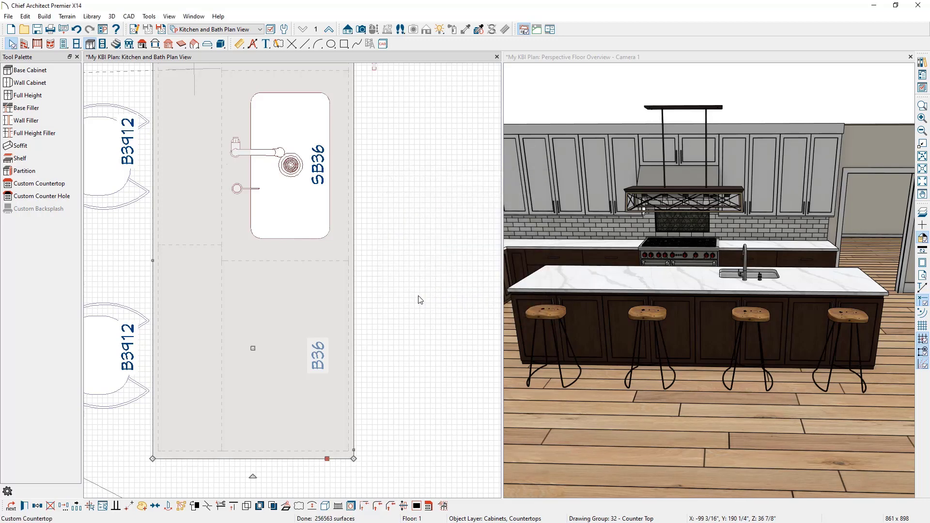
Extend the island countertop's opposite end, beside the B30 cabinet, outward by 0.5 inch.
{"action": "scroll", "coordinate": [420, 300], "scroll_direction": "down", "scroll_amount": 4}
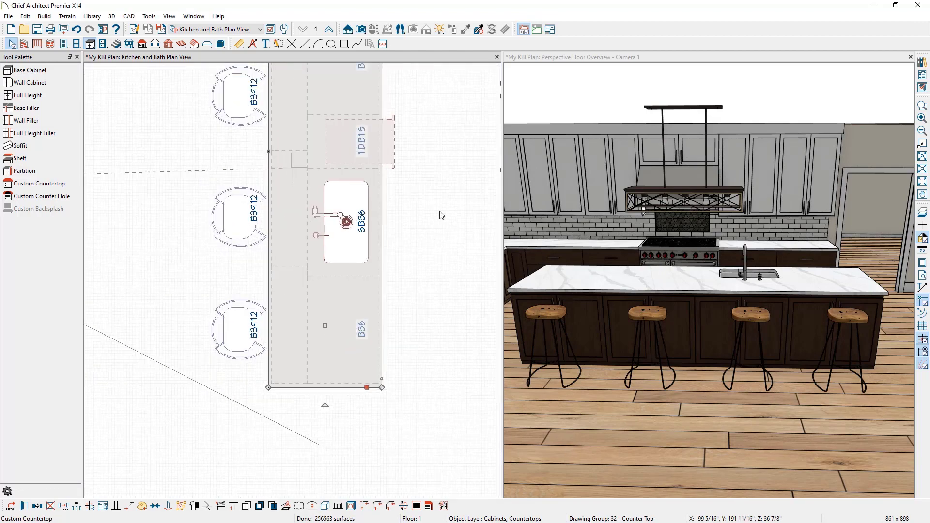
{"action": "middle_click_drag", "start_coordinate": [432, 125], "coordinate": [453, 318]}
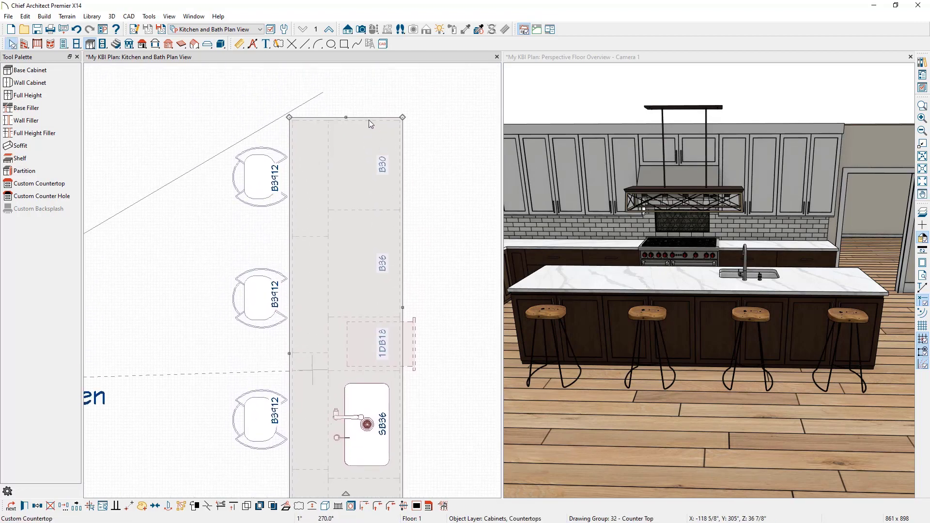
{"action": "left_click_drag", "start_coordinate": [348, 111], "coordinate": [350, 105]}
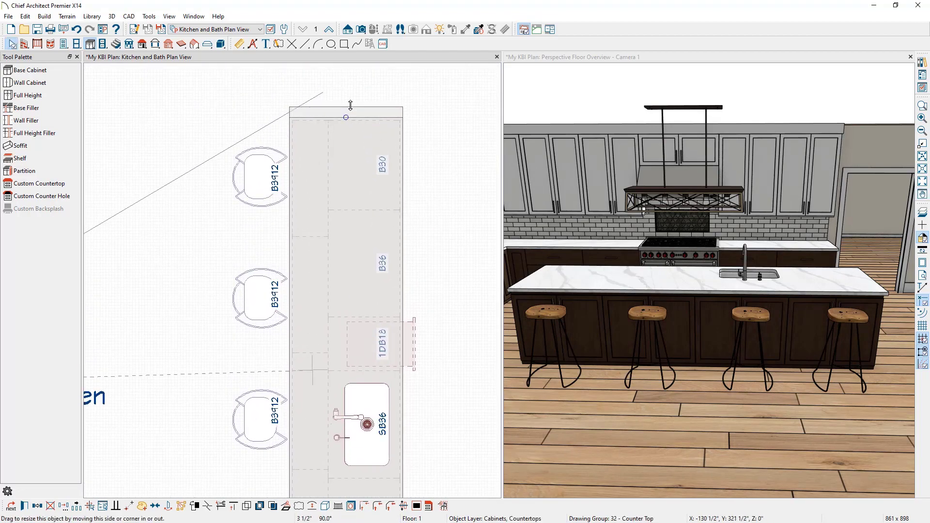
{"action": "key", "text": "Tab"}
{"action": "key", "text": "Tab"}
{"action": "type", "text": ".5"}
{"action": "key", "text": "Return"}
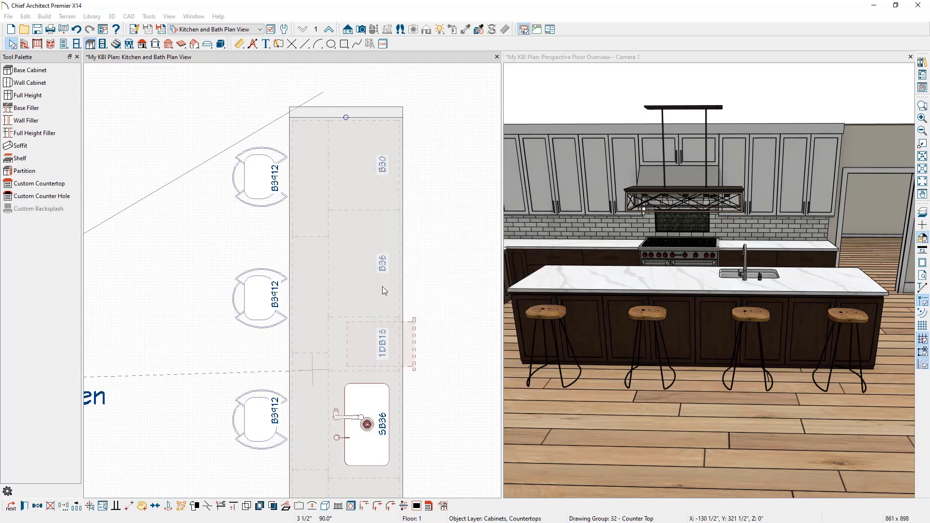
Add a waterfall edge to each end of the island countertop, using the full-size perspective camera view for the second end.
{"action": "scroll", "coordinate": [434, 302], "scroll_direction": "down", "scroll_amount": 2}
{"action": "middle_click_drag", "start_coordinate": [434, 300], "coordinate": [430, 218]}
{"action": "scroll", "coordinate": [430, 218], "scroll_direction": "down", "scroll_amount": 1}
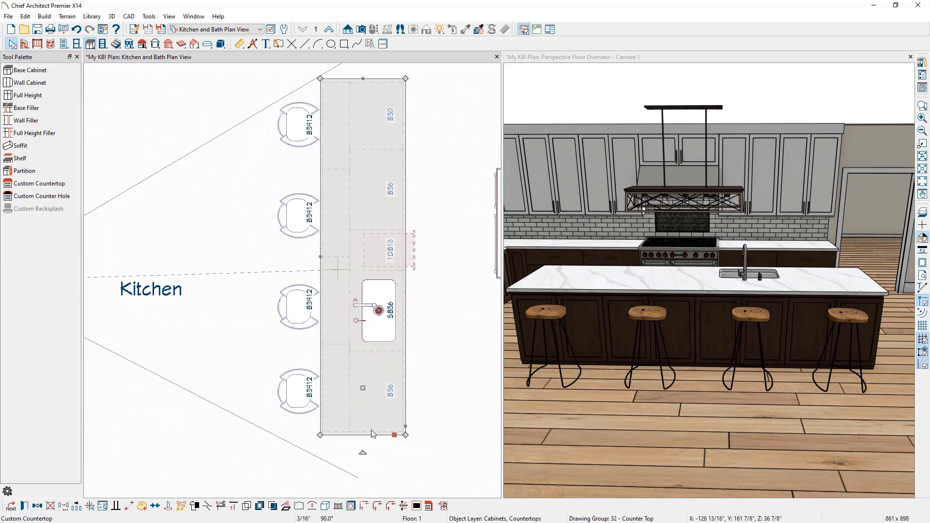
{"action": "left_click", "coordinate": [429, 507]}
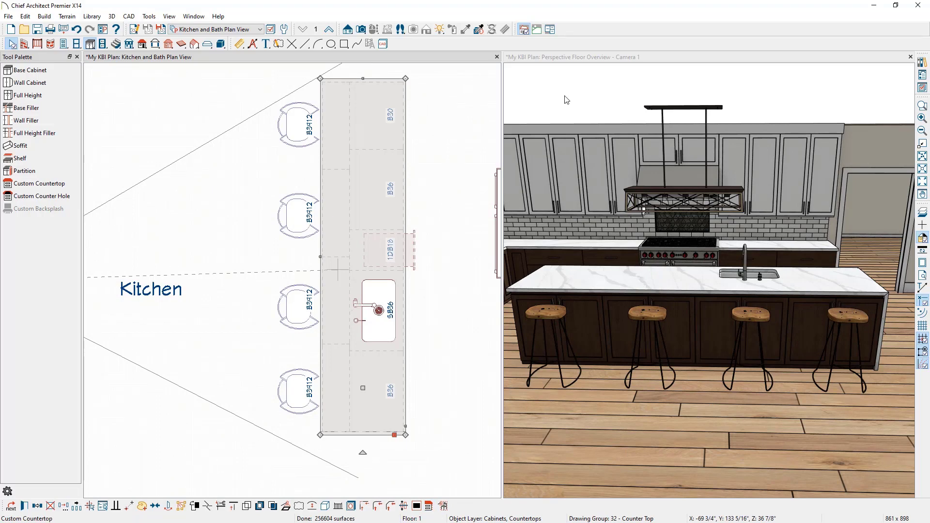
{"action": "left_click_drag", "start_coordinate": [565, 56], "coordinate": [511, 150]}
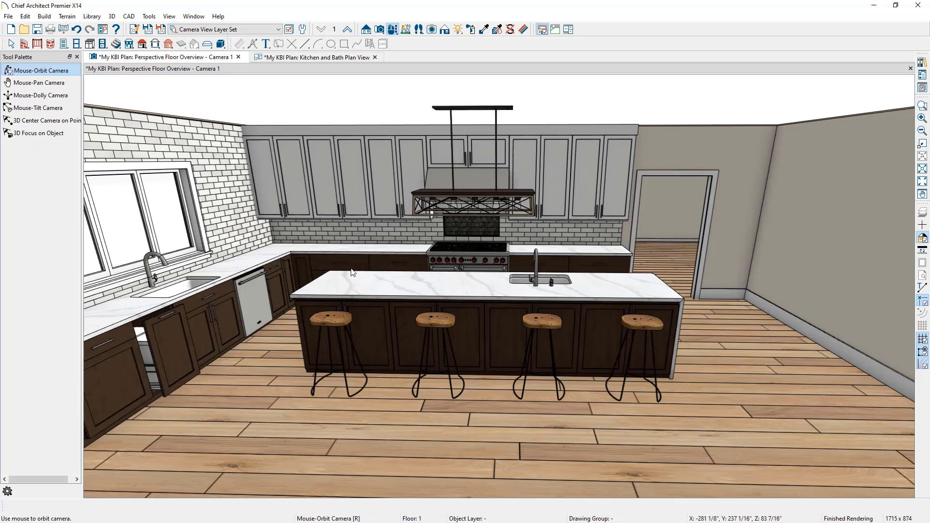
{"action": "key", "text": "space"}
{"action": "left_click", "coordinate": [319, 289]}
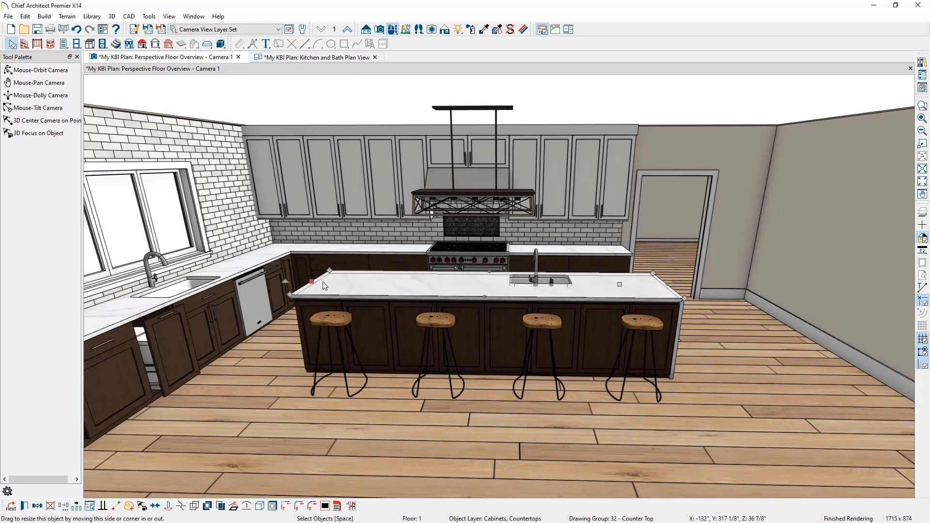
{"action": "left_click", "coordinate": [338, 506]}
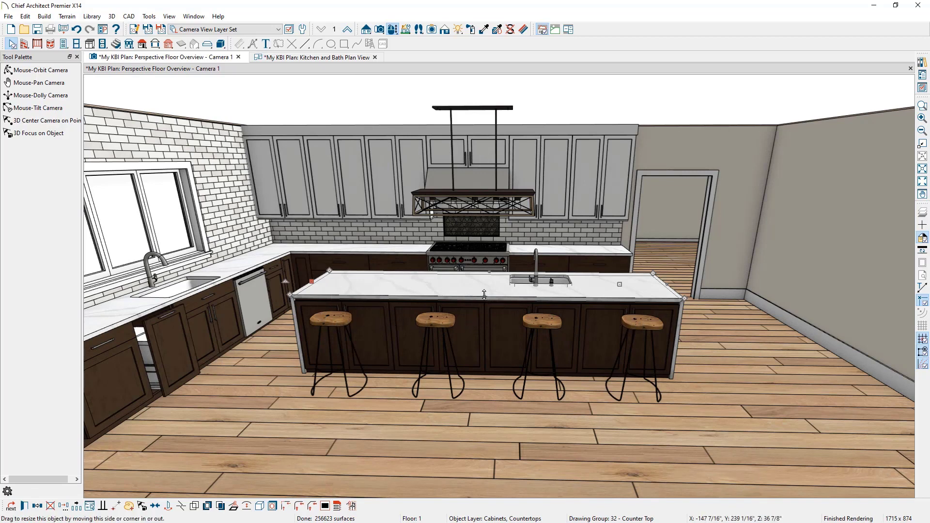
Extend the island countertop's seating-side edge 12 inches outward over the bar stools.
{"action": "left_click_drag", "start_coordinate": [485, 296], "coordinate": [482, 312]}
{"action": "key", "text": "Tab"}
{"action": "type", "text": "-"}
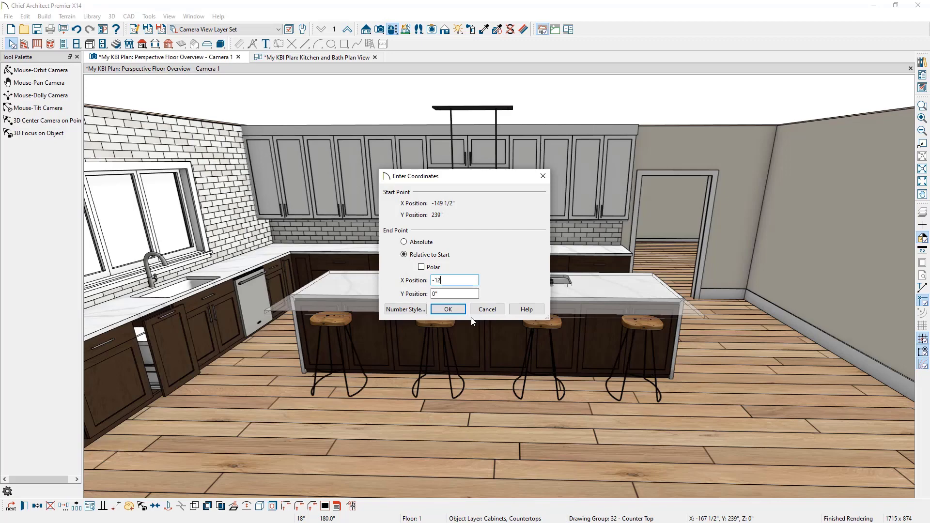
{"action": "key", "text": "Return"}
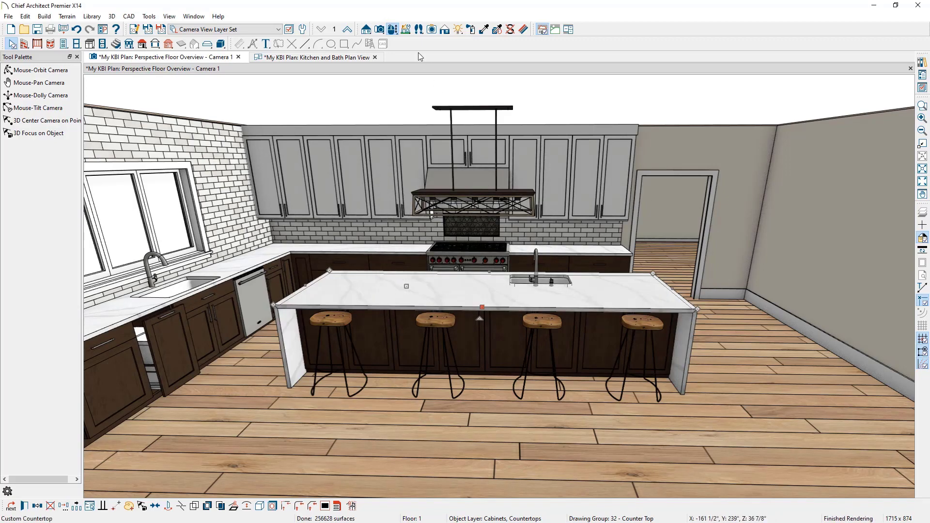
Insert the Wolf MD30PE/S 30" drawer microwave from the User Catalog into the island's end base cabinet on the working side.
{"action": "left_click", "coordinate": [394, 30]}
{"action": "left_click_drag", "start_coordinate": [368, 184], "coordinate": [383, 208]}
{"action": "left_click_drag", "start_coordinate": [503, 208], "coordinate": [663, 267]}
{"action": "scroll", "coordinate": [754, 274], "scroll_direction": "up", "scroll_amount": 5}
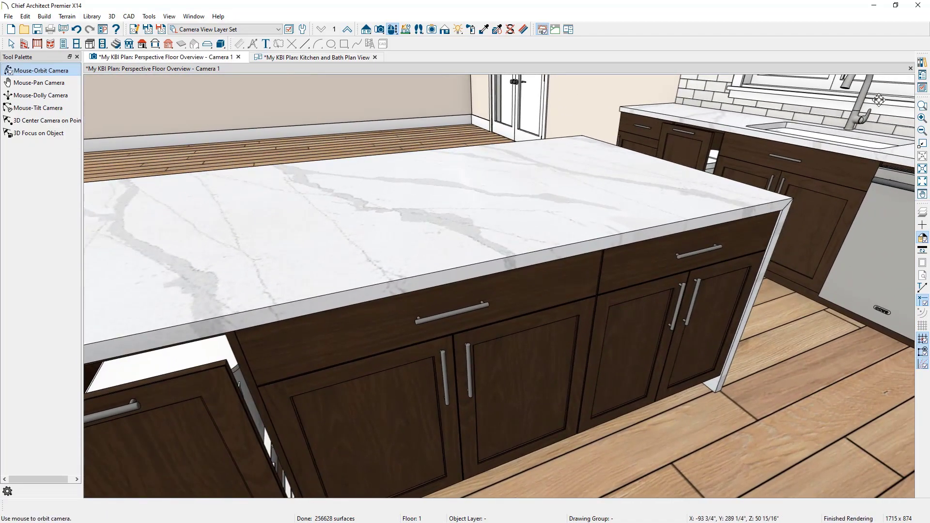
{"action": "left_click", "coordinate": [922, 63]}
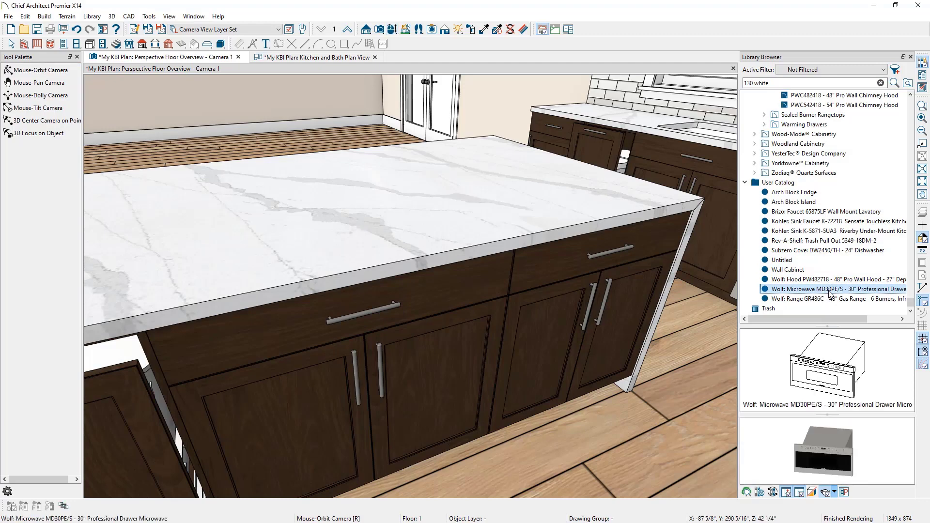
{"action": "left_click", "coordinate": [621, 290]}
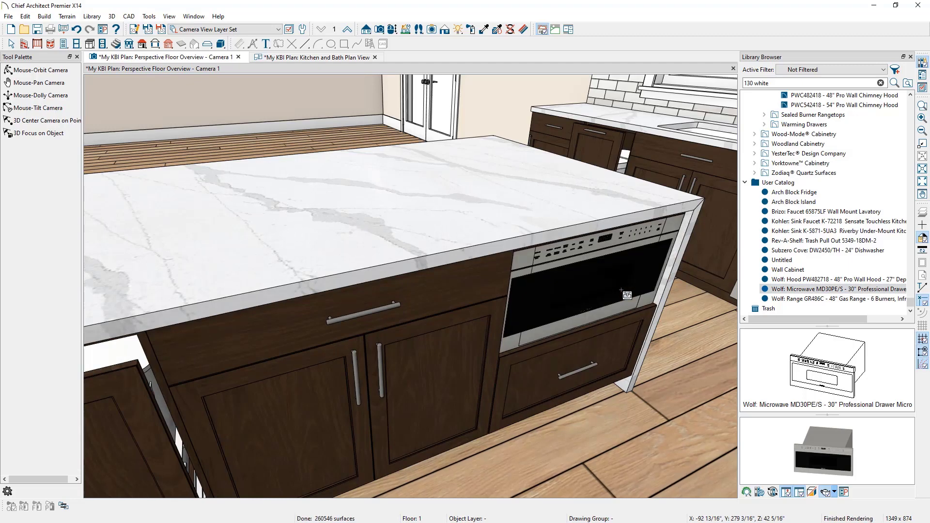
{"action": "key", "text": "Escape"}
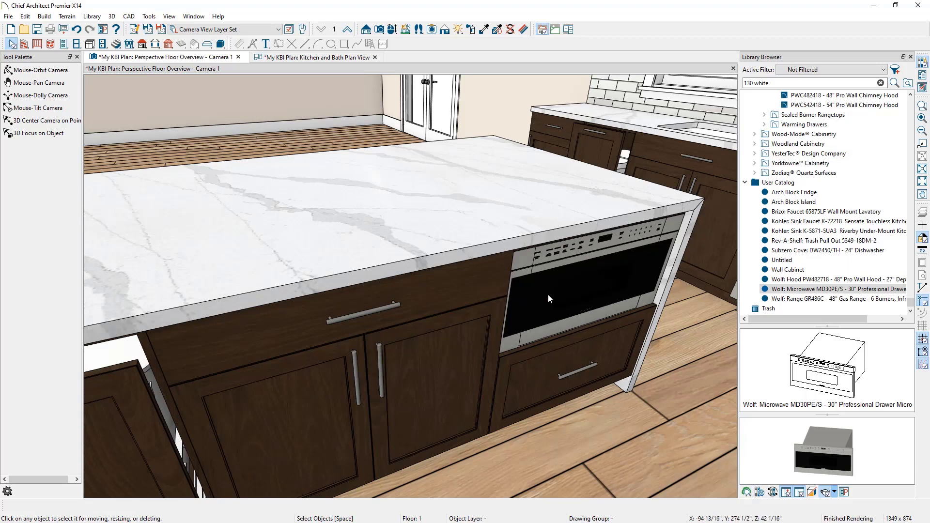
Reduce the Wolf microwave symbol's Y origin offset by 0.75 inch to 22 7/16", and deselect the cabinet.
{"action": "left_click", "coordinate": [564, 291]}
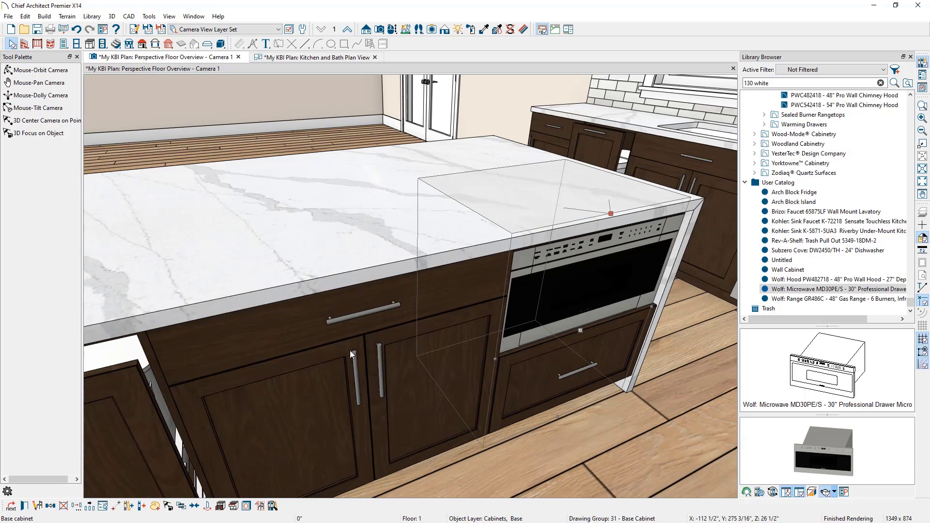
{"action": "left_click", "coordinate": [43, 505]}
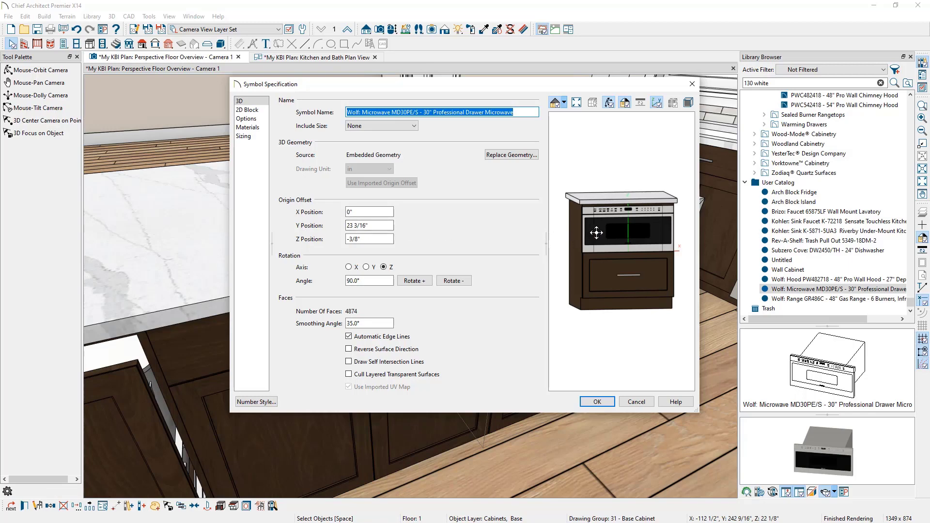
{"action": "left_click_drag", "start_coordinate": [578, 238], "coordinate": [611, 245]}
{"action": "left_click", "coordinate": [386, 223]}
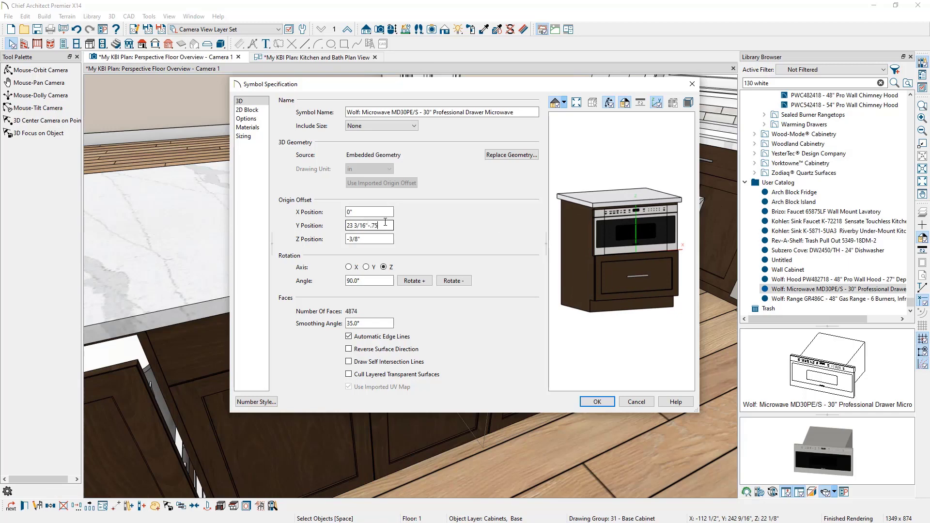
{"action": "type", "text": "-.75"}
{"action": "key", "text": "Tab"}
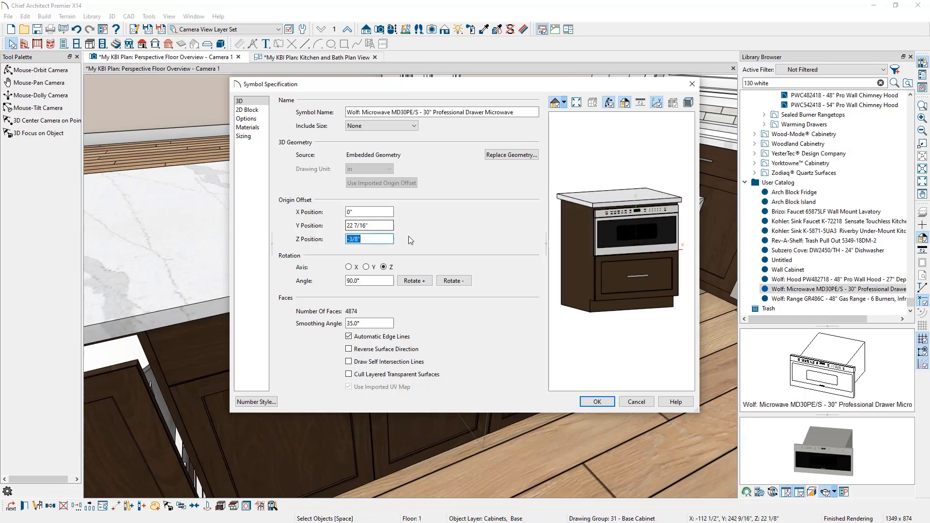
{"action": "left_click", "coordinate": [586, 403]}
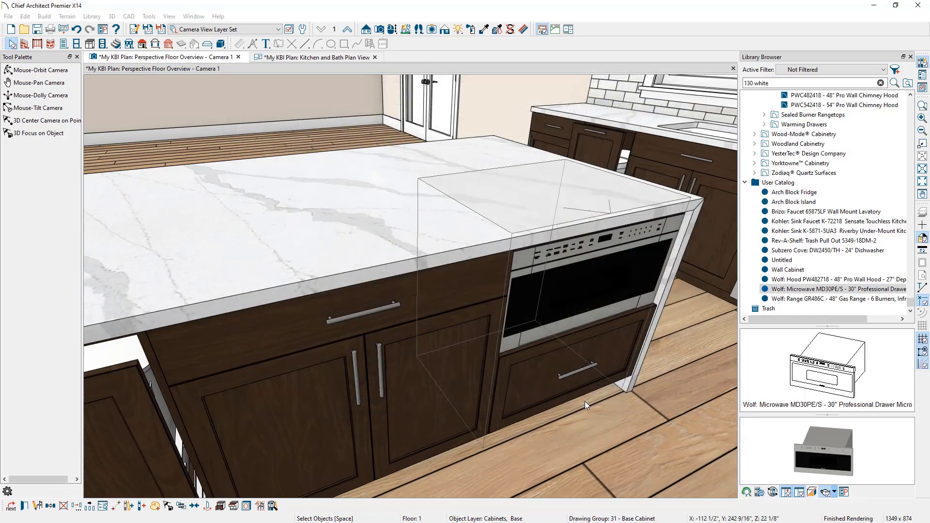
{"action": "key", "text": "Escape"}
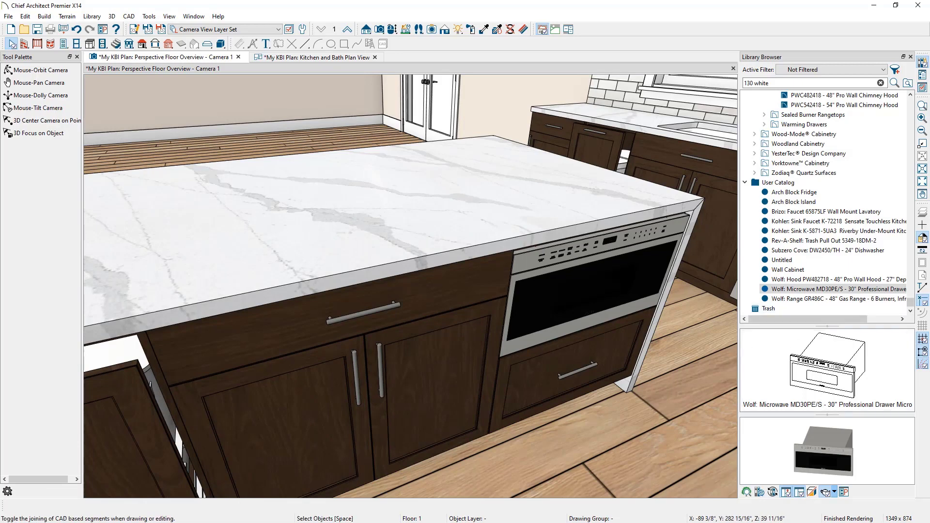
Consult the 3.png reference image, and insert the Arch Block Fridge from the User Catalog into the kitchen plan below the island.
{"action": "left_click_drag", "start_coordinate": [929, 44], "coordinate": [401, 27]}
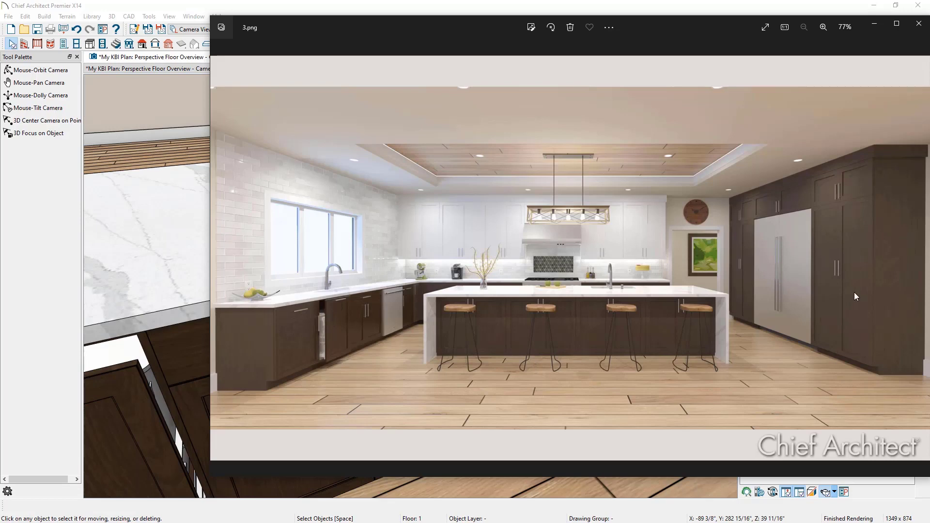
{"action": "left_click_drag", "start_coordinate": [685, 26], "coordinate": [929, 53]}
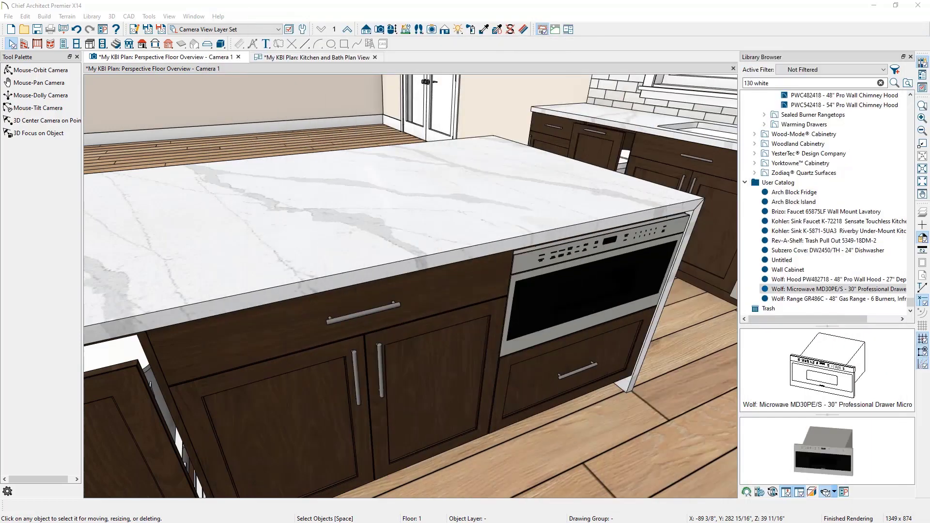
{"action": "left_click", "coordinate": [294, 57]}
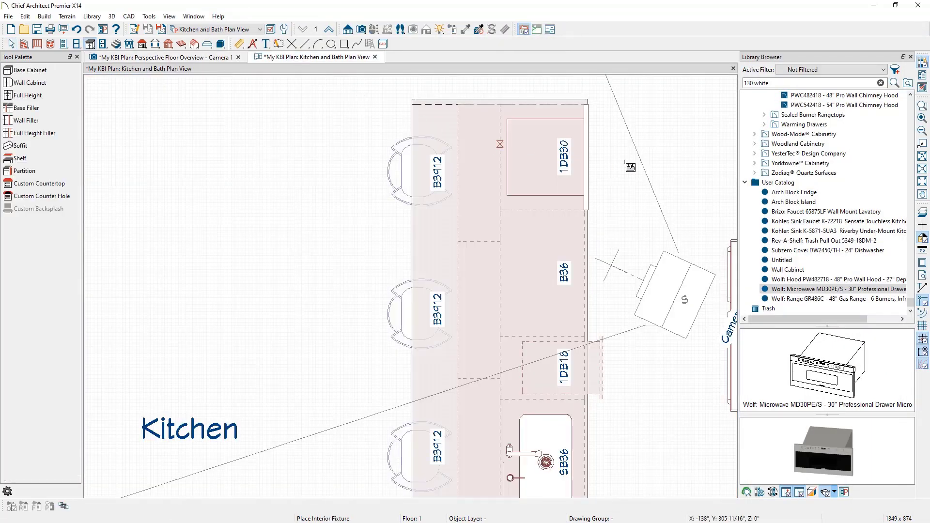
{"action": "scroll", "coordinate": [490, 229], "scroll_direction": "down", "scroll_amount": 5}
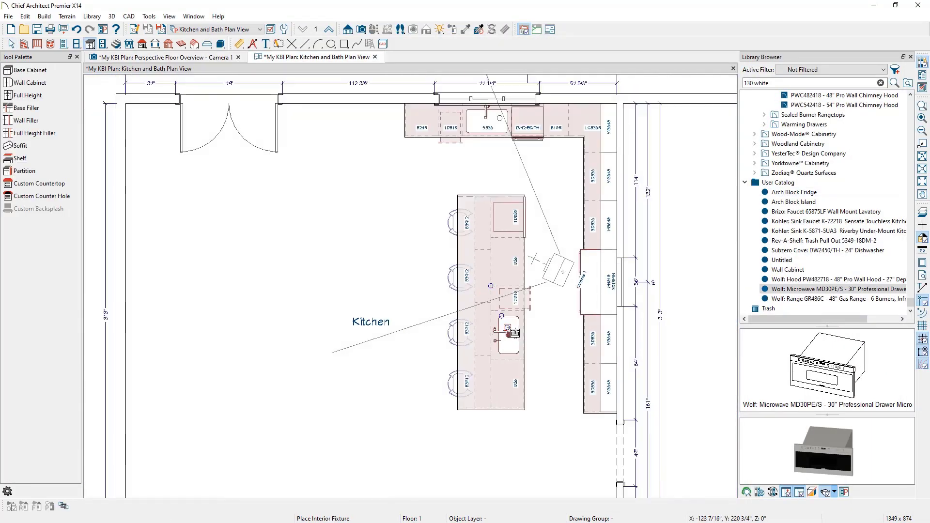
{"action": "scroll", "coordinate": [540, 272], "scroll_direction": "down", "scroll_amount": 1}
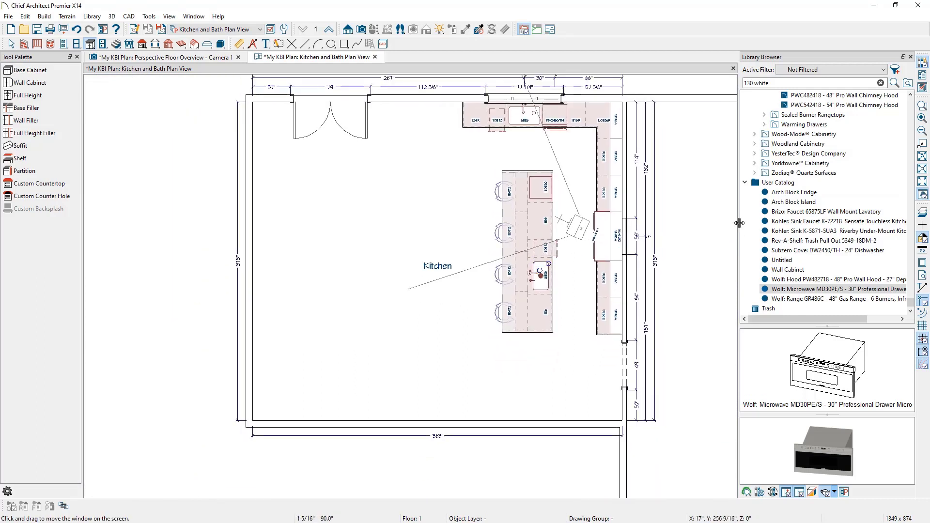
{"action": "left_click", "coordinate": [790, 192]}
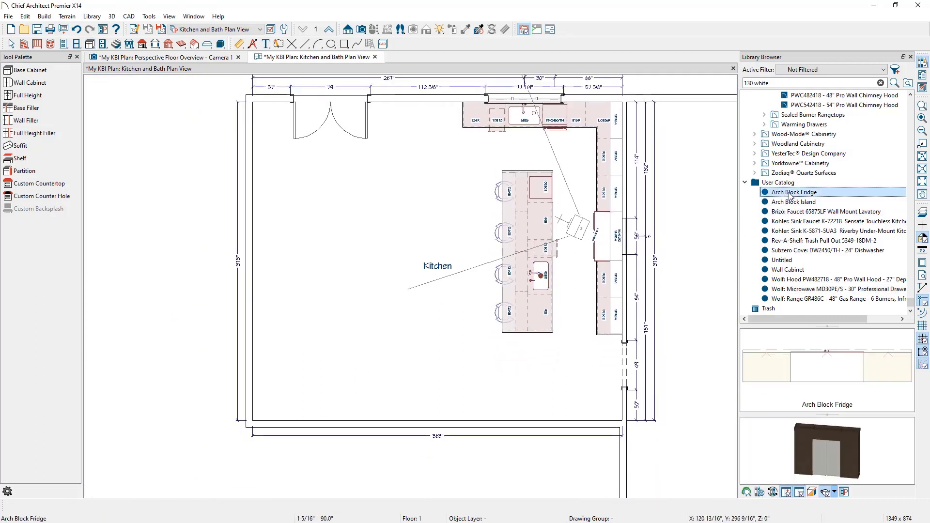
{"action": "left_click", "coordinate": [432, 369]}
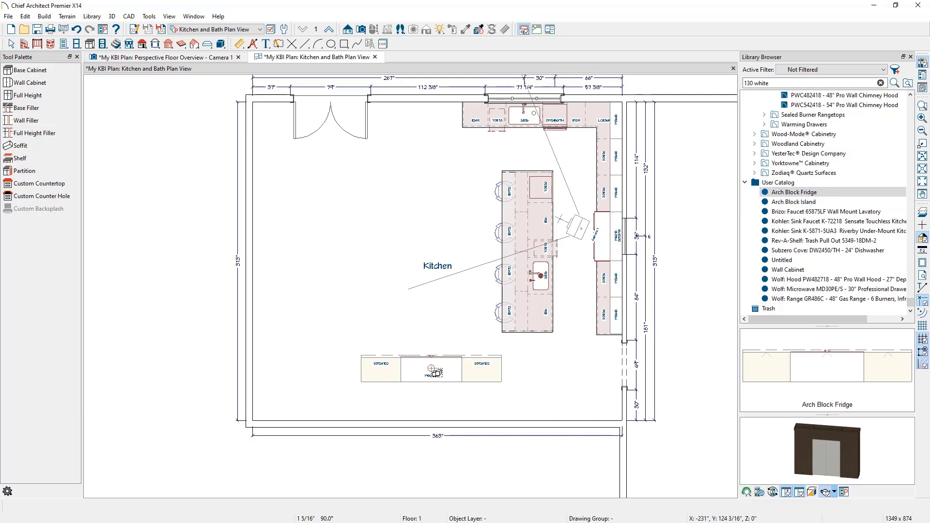
Move the fridge block against the lower wall into the kitchen's lower-right corner, and explode it into its individual objects.
{"action": "left_click", "coordinate": [431, 369]}
{"action": "left_click_drag", "start_coordinate": [432, 369], "coordinate": [552, 407]}
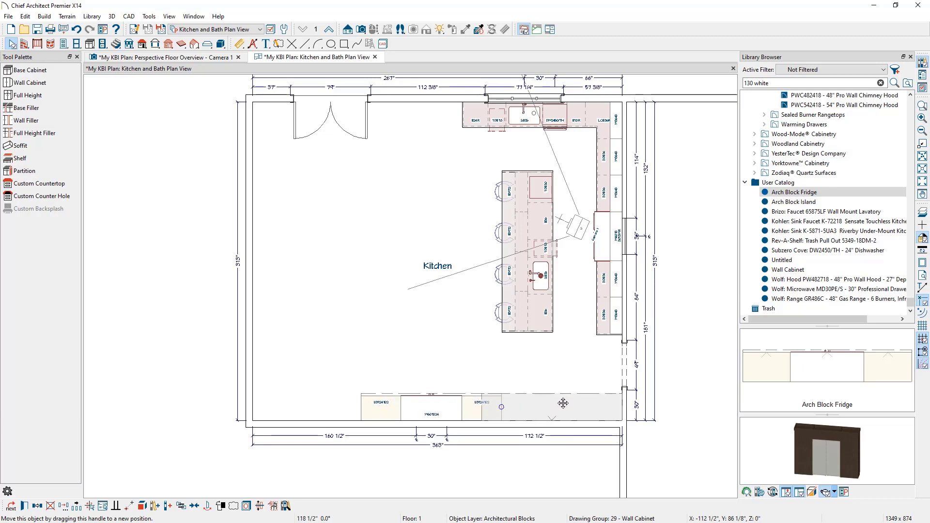
{"action": "left_click", "coordinate": [140, 508]}
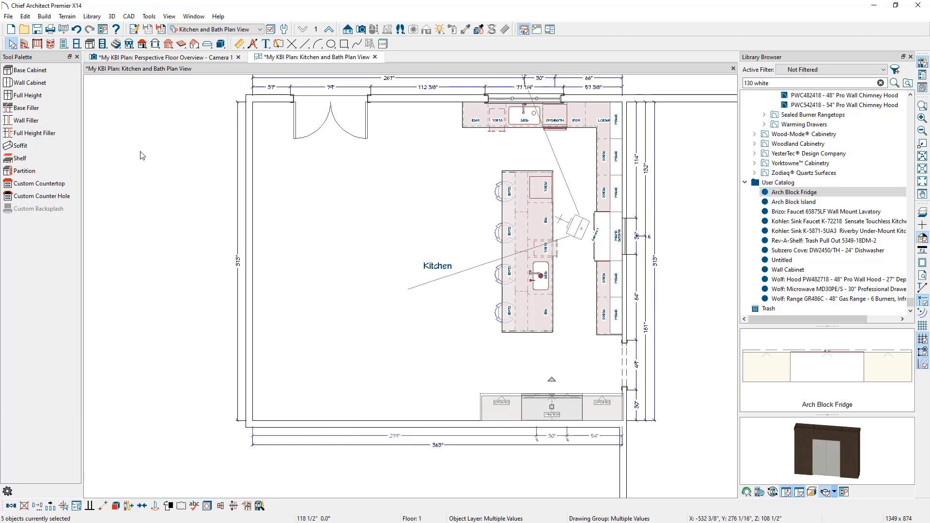
Examine the whole kitchen with the new fridge wall in the perspective camera view, closing the Library Browser and that view.
{"action": "left_click", "coordinate": [171, 58]}
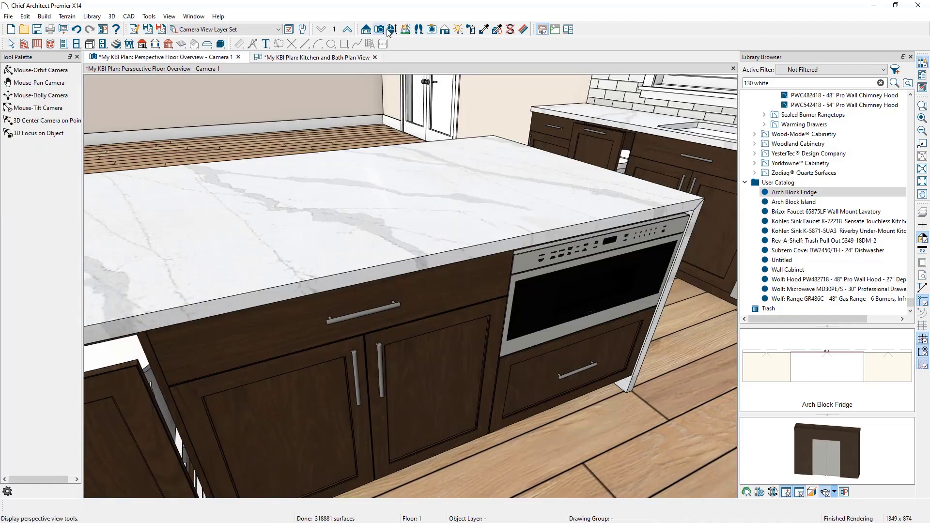
{"action": "left_click_drag", "start_coordinate": [558, 214], "coordinate": [479, 307]}
{"action": "scroll", "coordinate": [492, 310], "scroll_direction": "down", "scroll_amount": 1}
{"action": "middle_click_drag", "start_coordinate": [492, 310], "coordinate": [480, 299]}
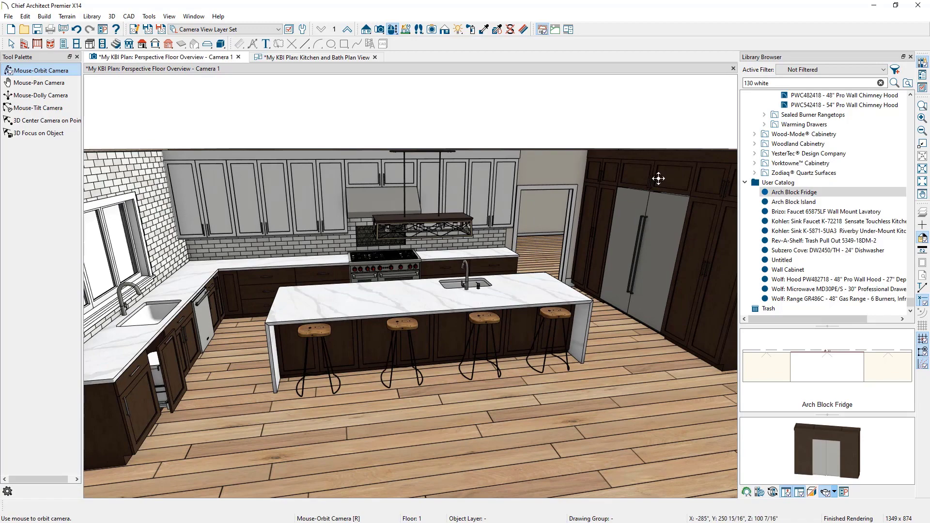
{"action": "left_click", "coordinate": [911, 56]}
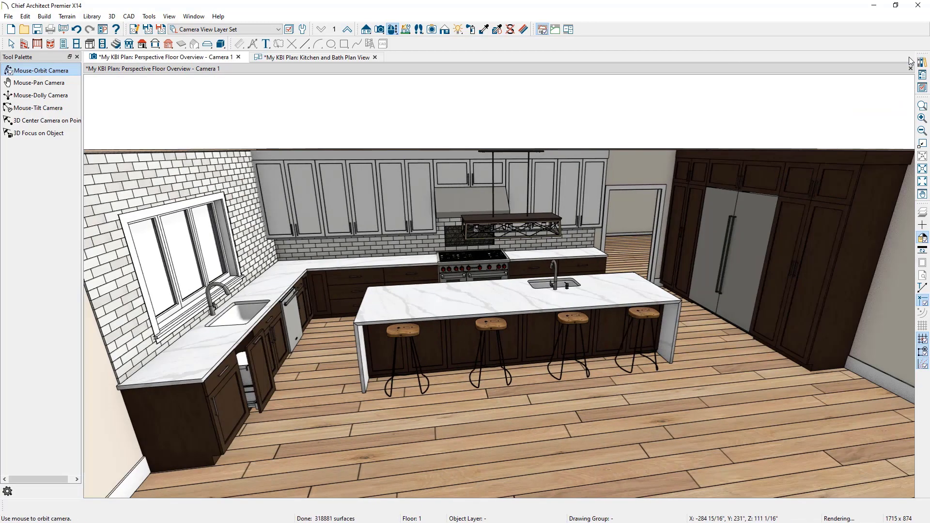
{"action": "left_click", "coordinate": [238, 57]}
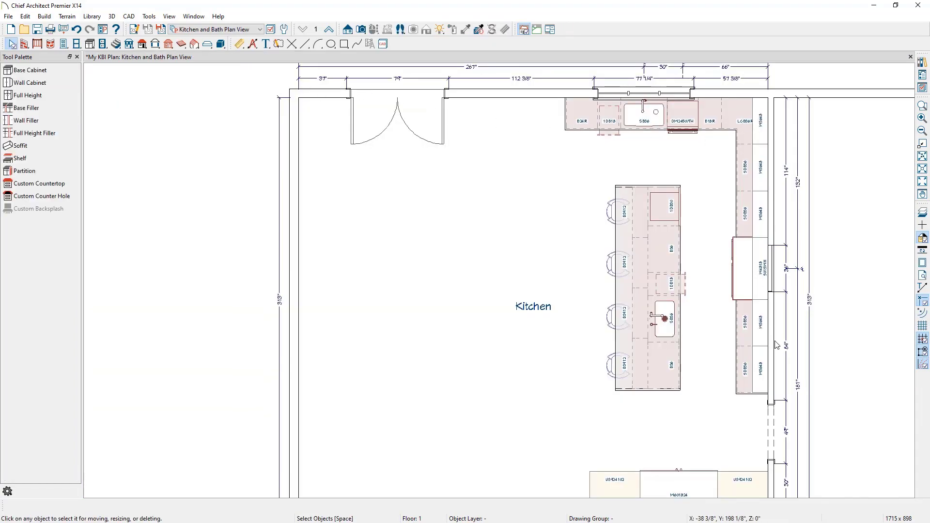
Consult the Range Wall Elevation.jpg reference, and create a Wall Elevation view facing the range wall from beside the island.
{"action": "left_click_drag", "start_coordinate": [929, 71], "coordinate": [437, 57]}
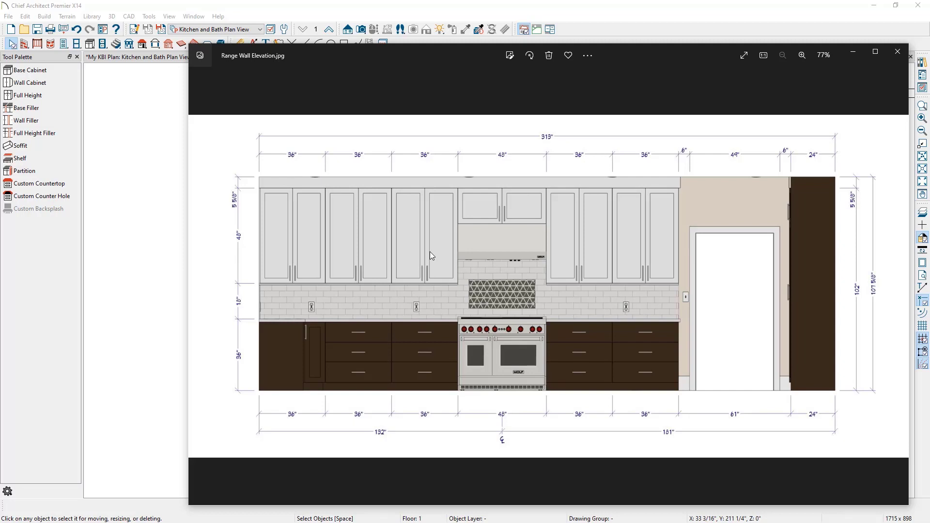
{"action": "left_click_drag", "start_coordinate": [391, 57], "coordinate": [929, 54]}
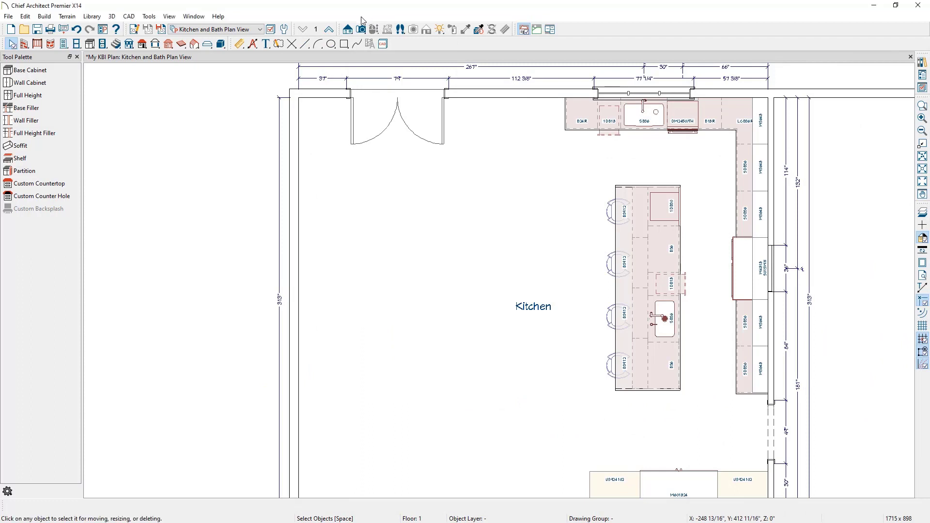
{"action": "left_click", "coordinate": [348, 30]}
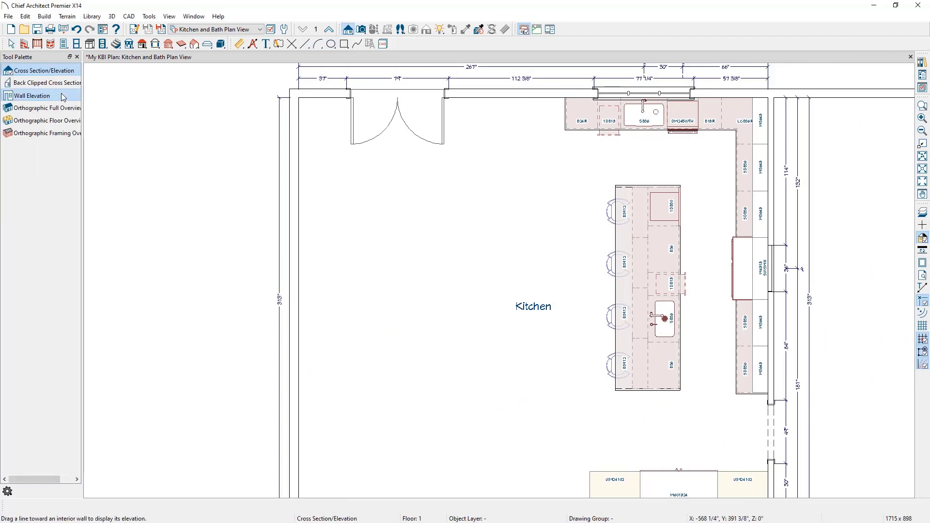
{"action": "left_click", "coordinate": [80, 97]}
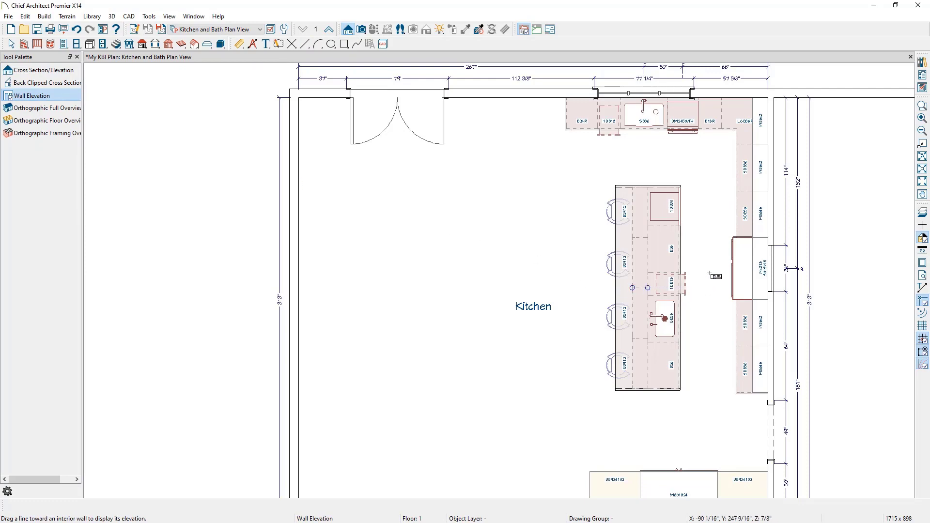
{"action": "left_click_drag", "start_coordinate": [711, 272], "coordinate": [728, 272]}
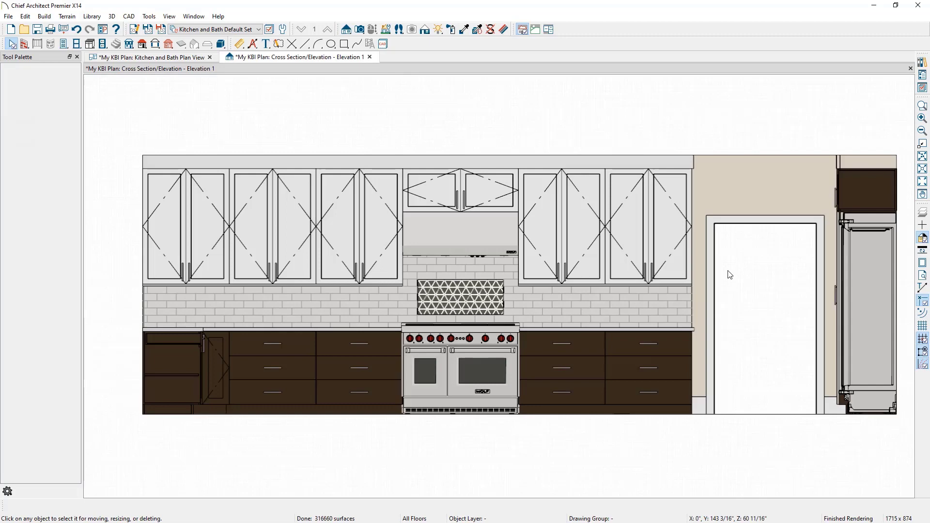
Turn off the display of the Opening Indicators layer in the elevation's layer set, and close the layer display options.
{"action": "left_click", "coordinate": [624, 217]}
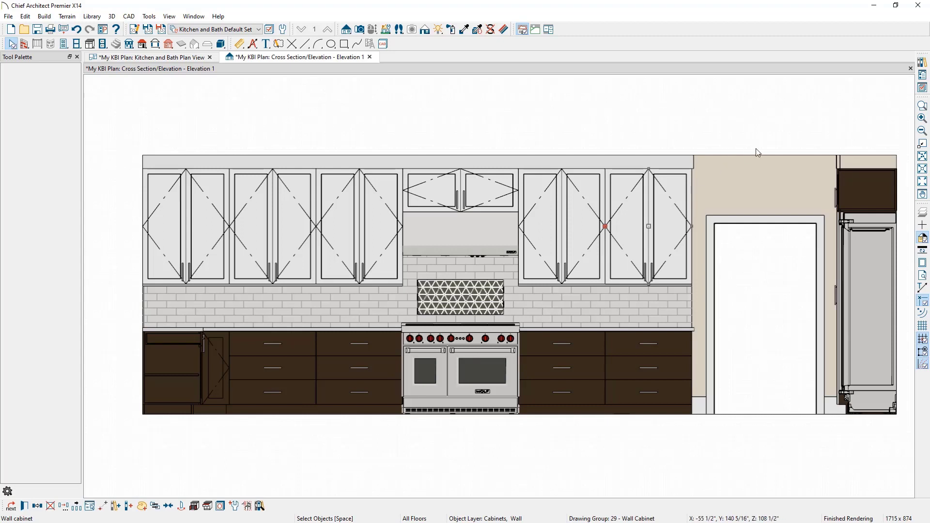
{"action": "left_click", "coordinate": [922, 88]}
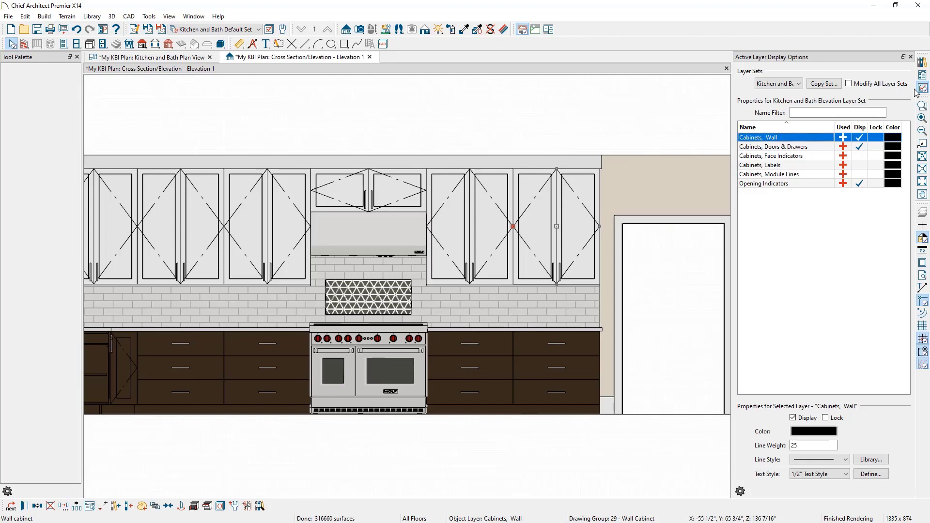
{"action": "left_click", "coordinate": [802, 185]}
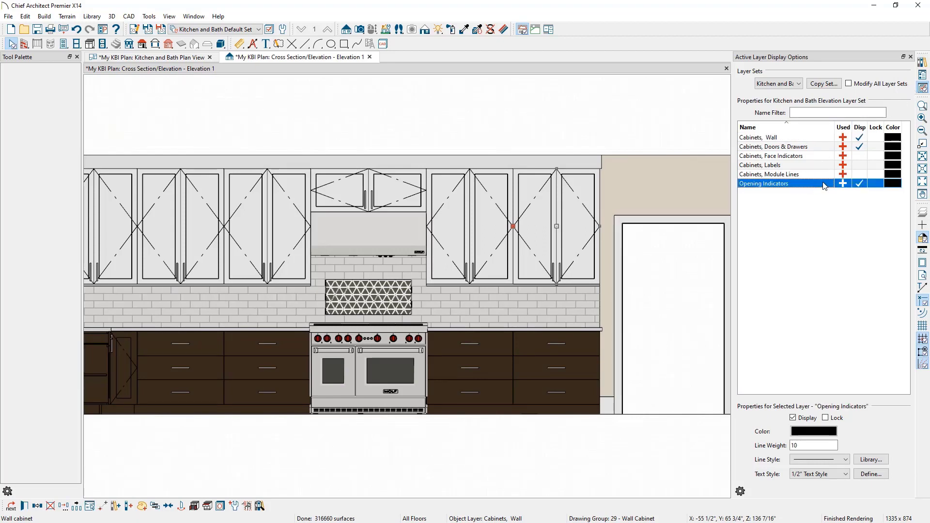
{"action": "left_click", "coordinate": [859, 184]}
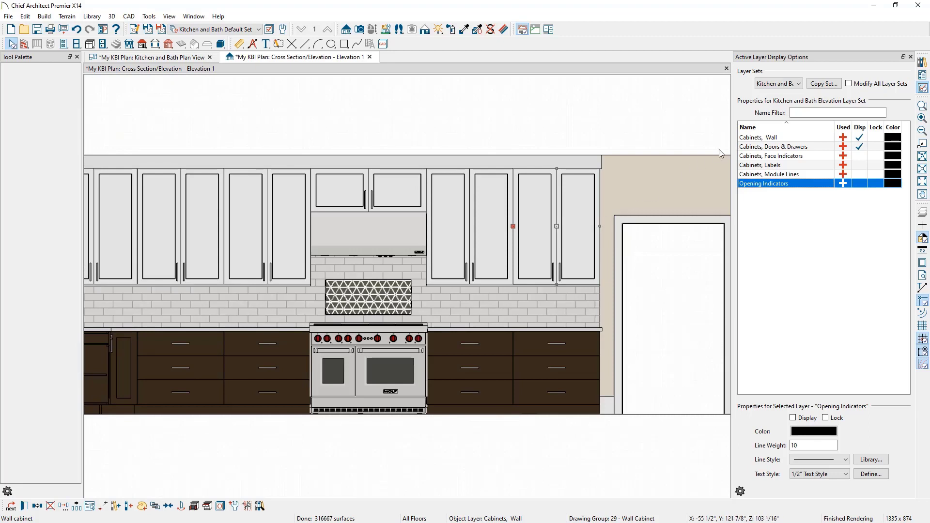
{"action": "left_click", "coordinate": [910, 57]}
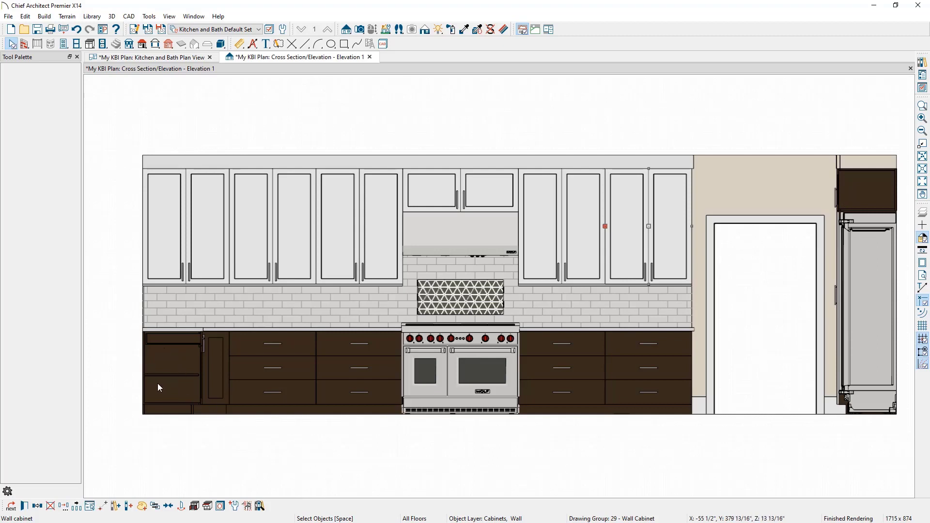
Draw a rectangular polyline over the cut-through base cabinet at the elevation's far left, from countertop height to the floor.
{"action": "scroll", "coordinate": [157, 384], "scroll_direction": "up", "scroll_amount": 2}
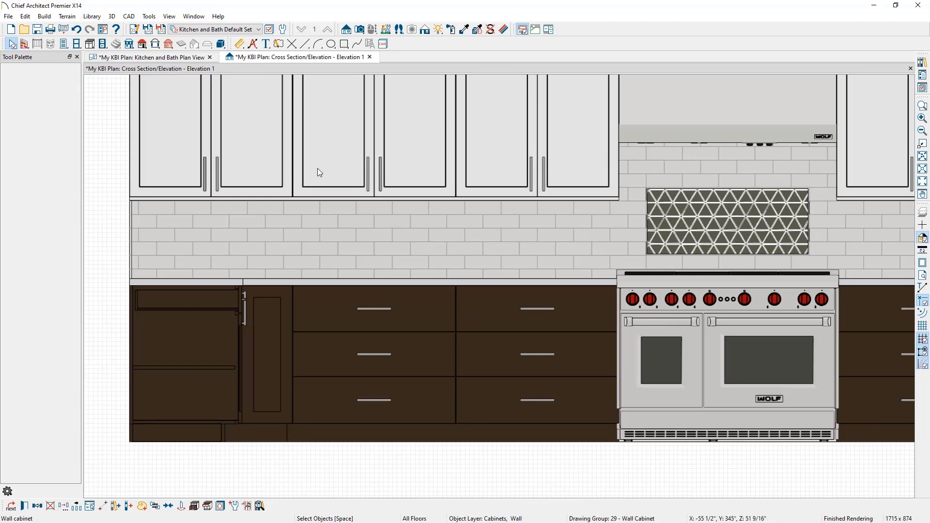
{"action": "left_click", "coordinate": [347, 46]}
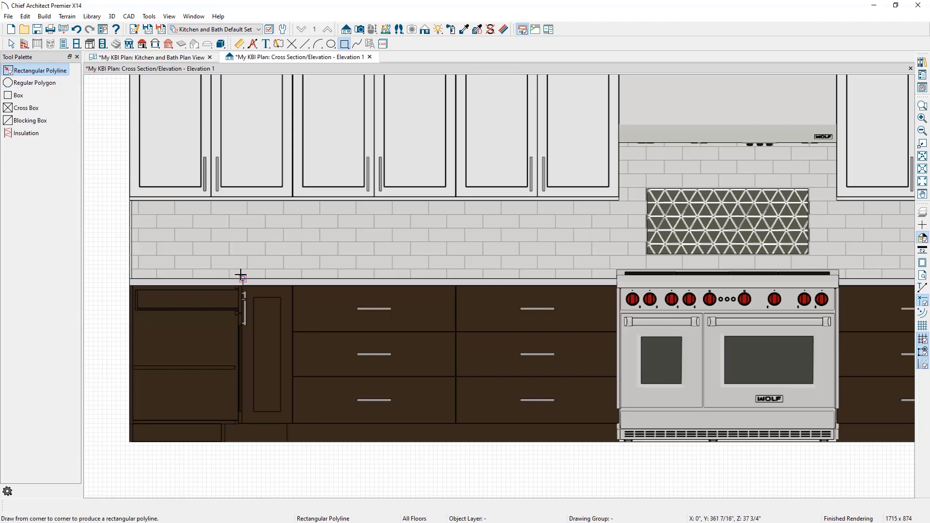
{"action": "left_click_drag", "start_coordinate": [242, 277], "coordinate": [129, 441]}
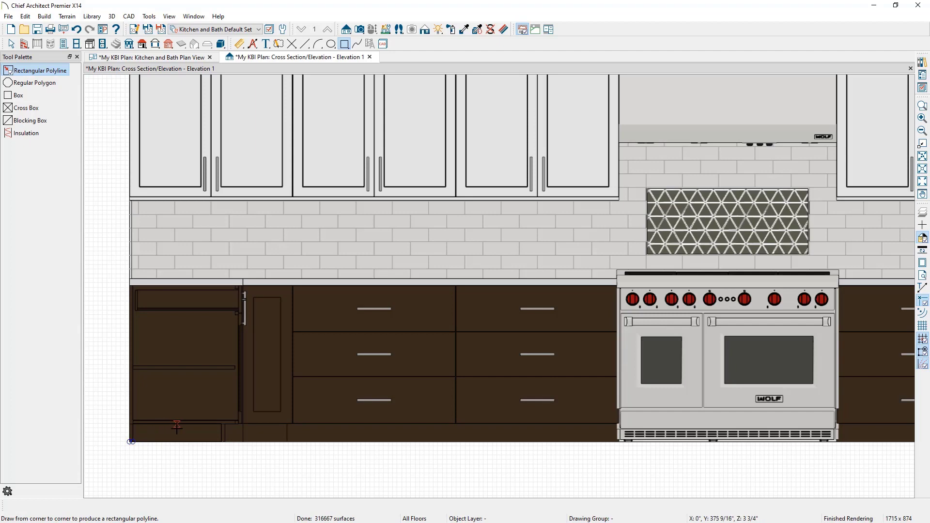
{"action": "key", "text": "space"}
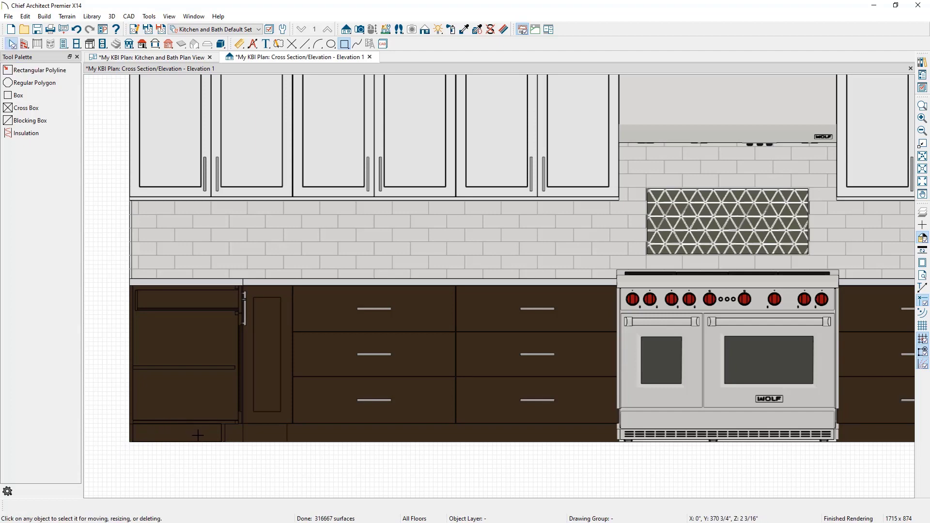
Give the rectangular polyline over the cut-through base cabinet a Solid fill pattern.
{"action": "left_click", "coordinate": [243, 439]}
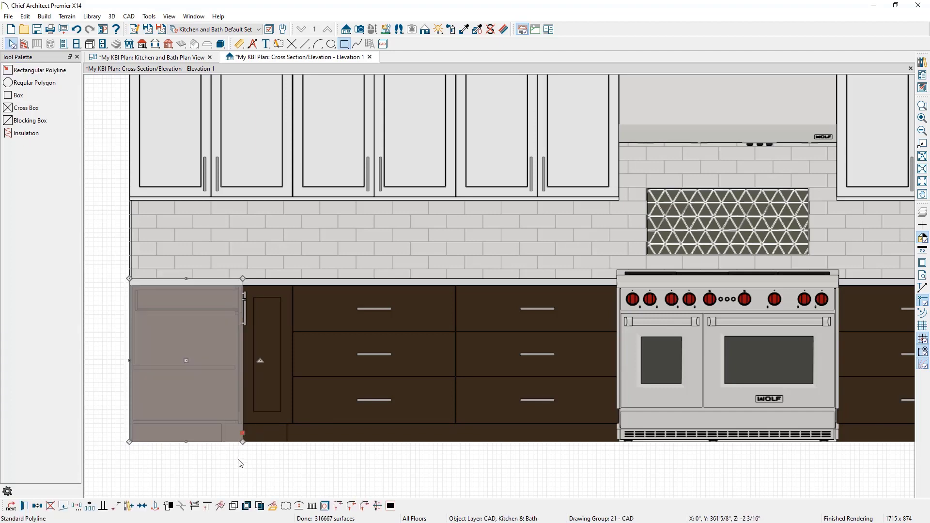
{"action": "left_click", "coordinate": [26, 506]}
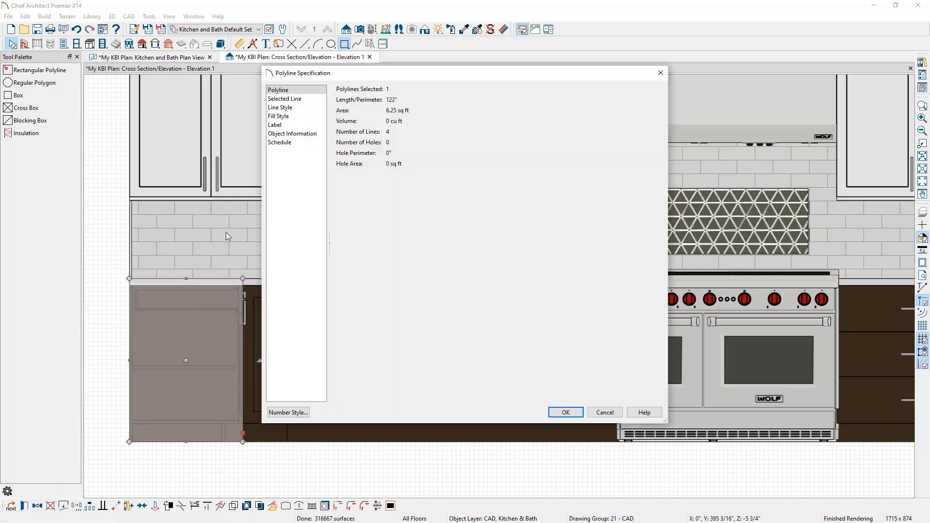
{"action": "left_click", "coordinate": [286, 118]}
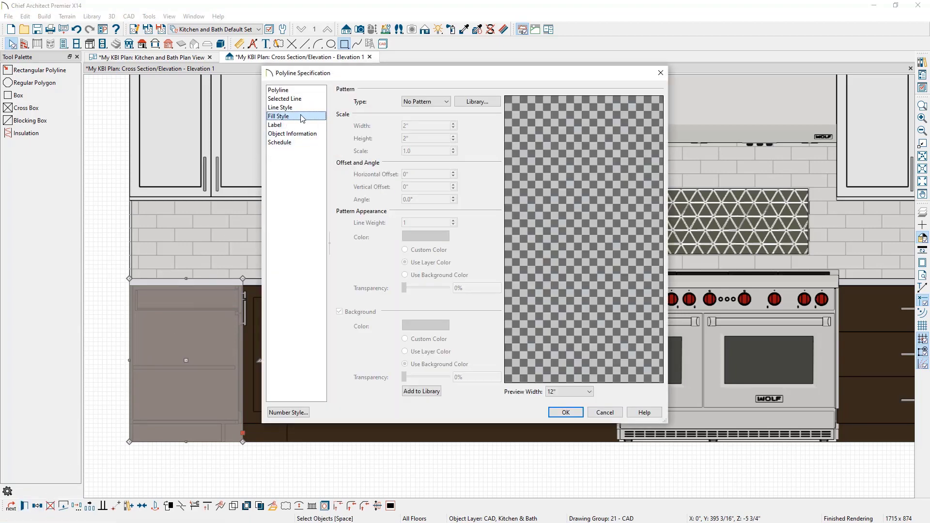
{"action": "left_click", "coordinate": [415, 102]}
{"action": "left_click", "coordinate": [419, 120]}
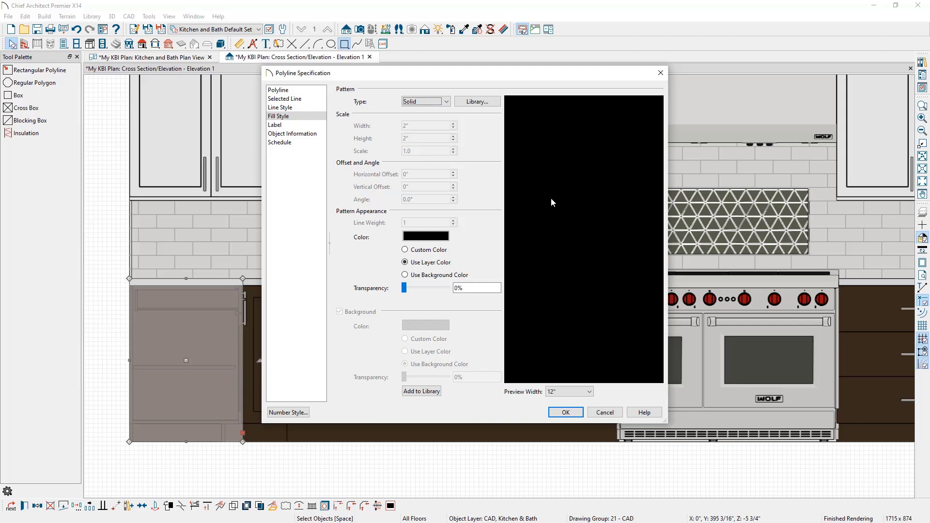
Set the polyline's fill to a custom color sampled from the dark brown base cabinet fronts beside the range.
{"action": "left_click", "coordinate": [433, 241]}
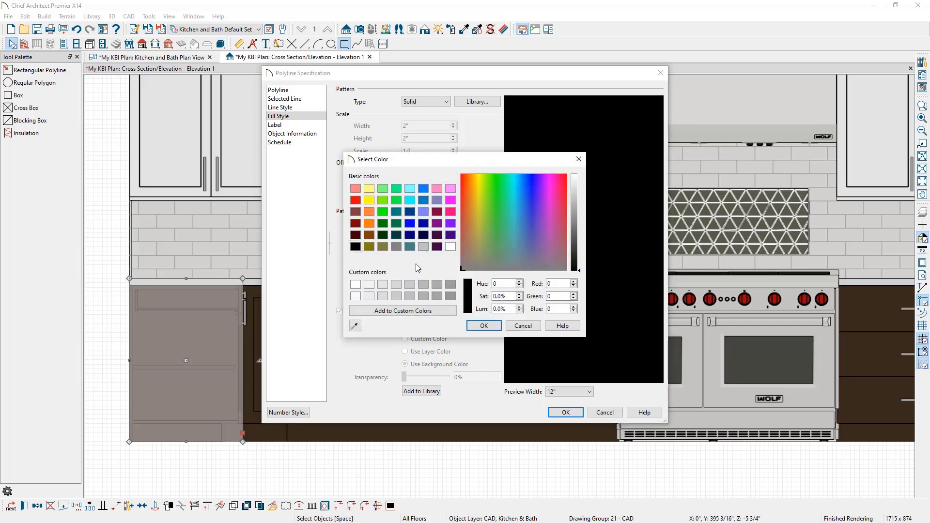
{"action": "left_click", "coordinate": [355, 326]}
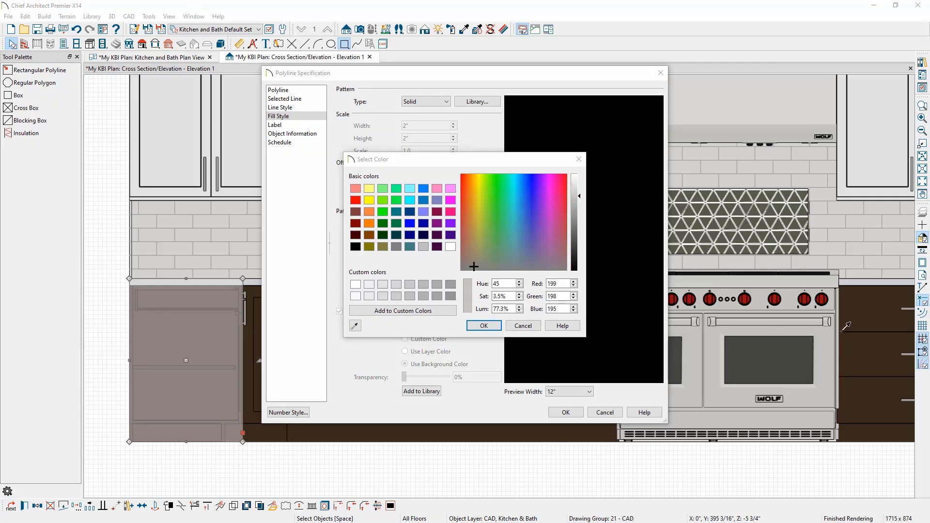
{"action": "left_click", "coordinate": [877, 344]}
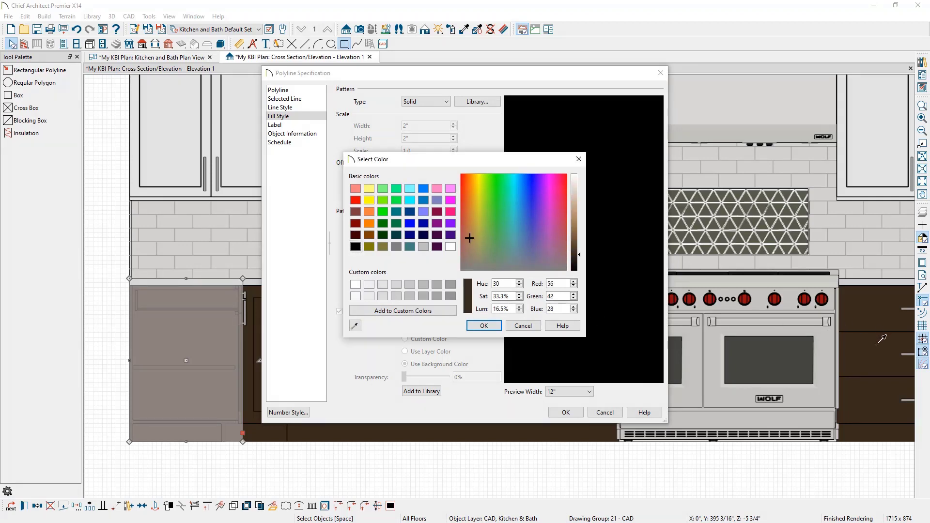
{"action": "left_click", "coordinate": [472, 326]}
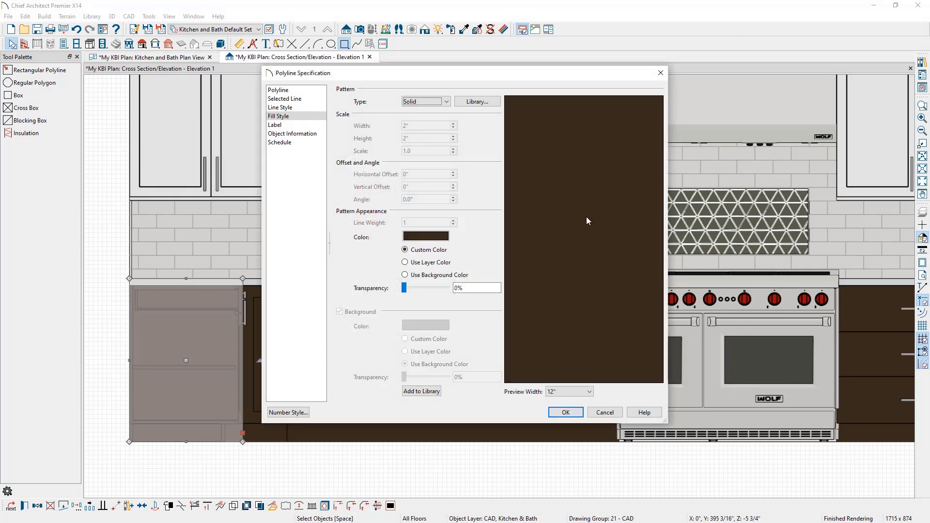
{"action": "left_click", "coordinate": [563, 411]}
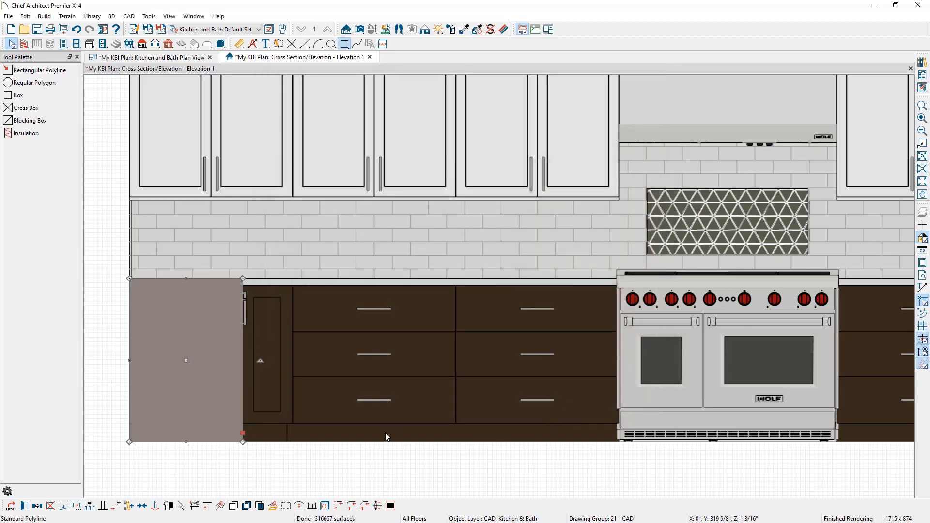
{"action": "left_click", "coordinate": [89, 355]}
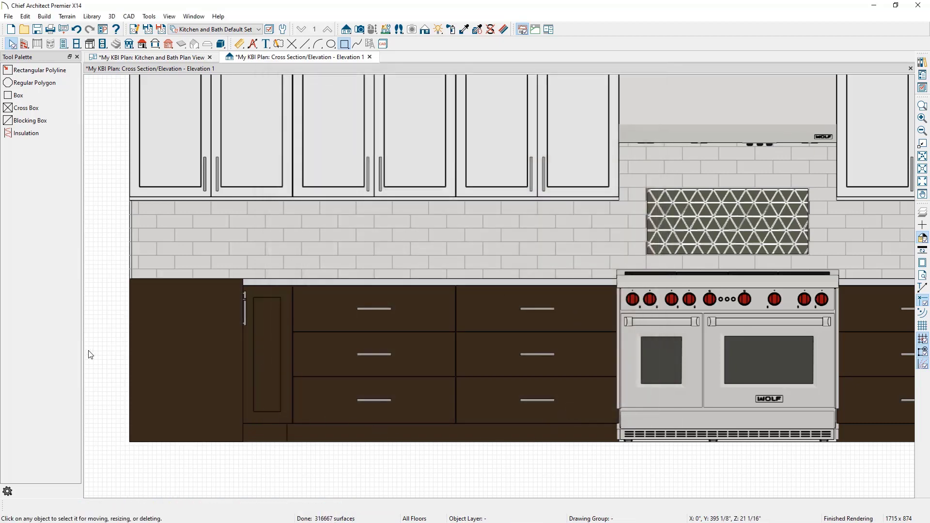
Lower the top edge of the brown polyline to the underside of the countertop.
{"action": "left_click", "coordinate": [173, 313]}
{"action": "left_click_drag", "start_coordinate": [187, 276], "coordinate": [189, 285]}
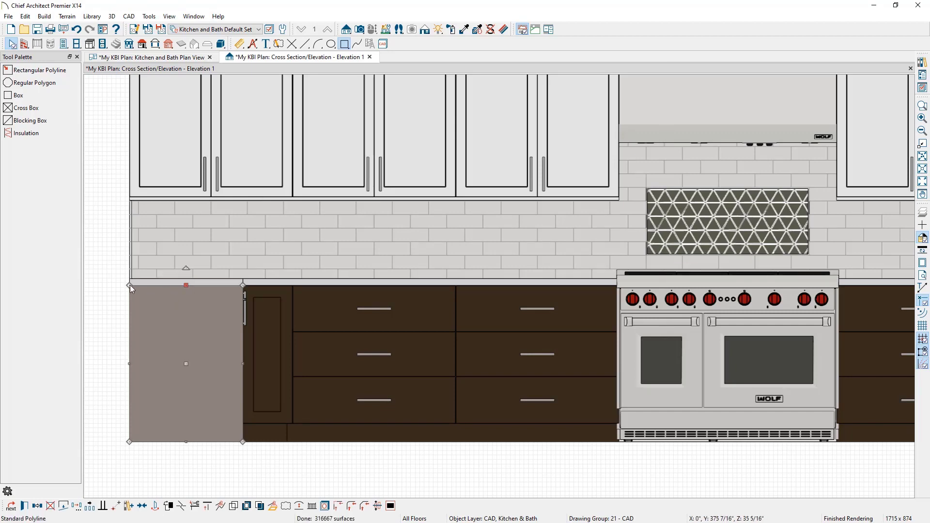
{"action": "left_click", "coordinate": [102, 289]}
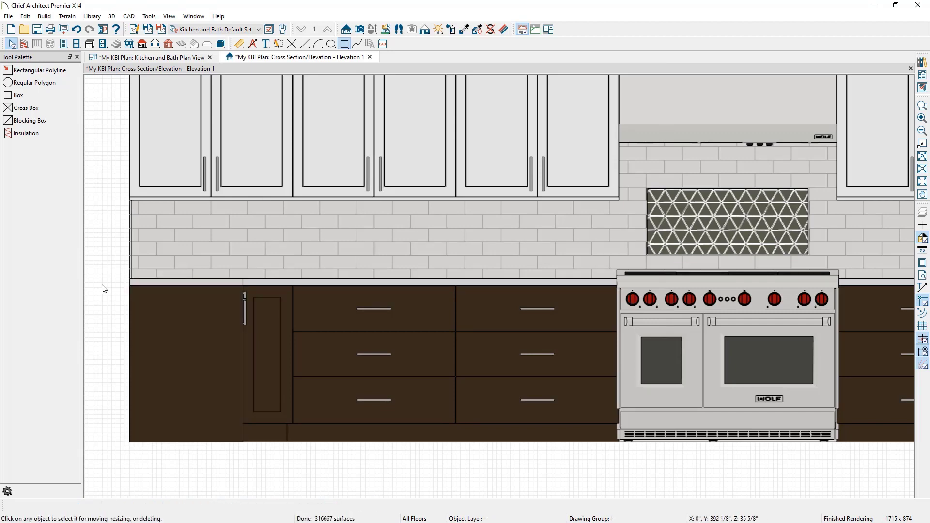
Copy the brown polyline over the cut-through refrigerator cabinetry beyond the doorway and extend the copy's top edge to the ceiling.
{"action": "left_click", "coordinate": [188, 345]}
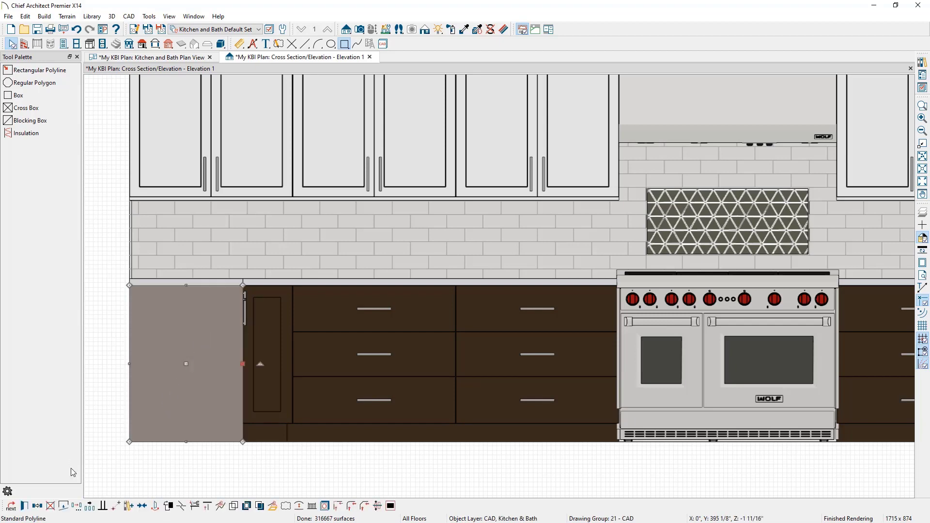
{"action": "left_click", "coordinate": [38, 506]}
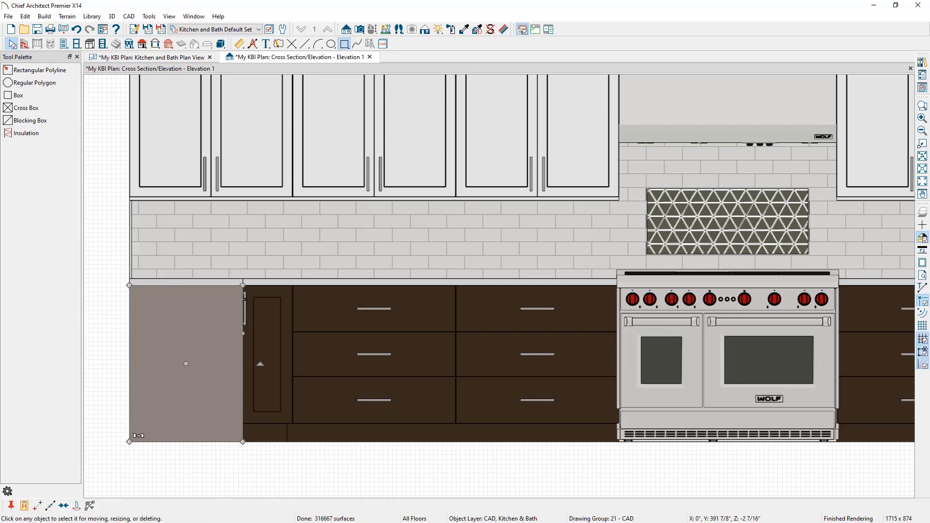
{"action": "scroll", "coordinate": [183, 373], "scroll_direction": "down", "scroll_amount": 3}
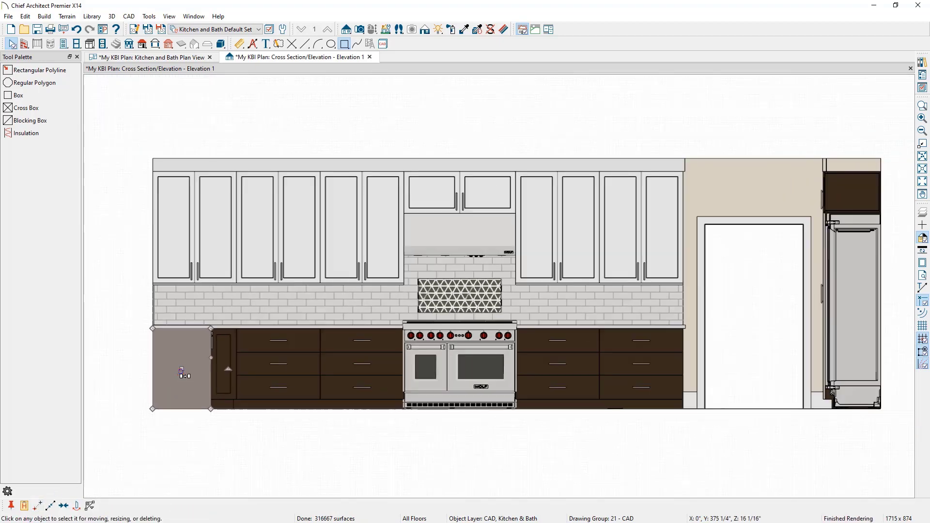
{"action": "left_click_drag", "start_coordinate": [182, 368], "coordinate": [856, 369]}
{"action": "left_click_drag", "start_coordinate": [851, 329], "coordinate": [862, 158]}
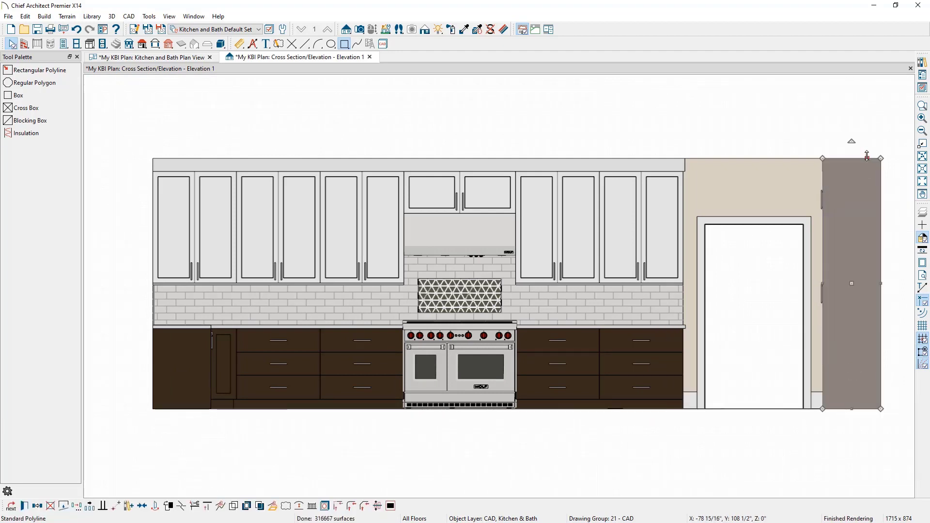
{"action": "left_click", "coordinate": [902, 357]}
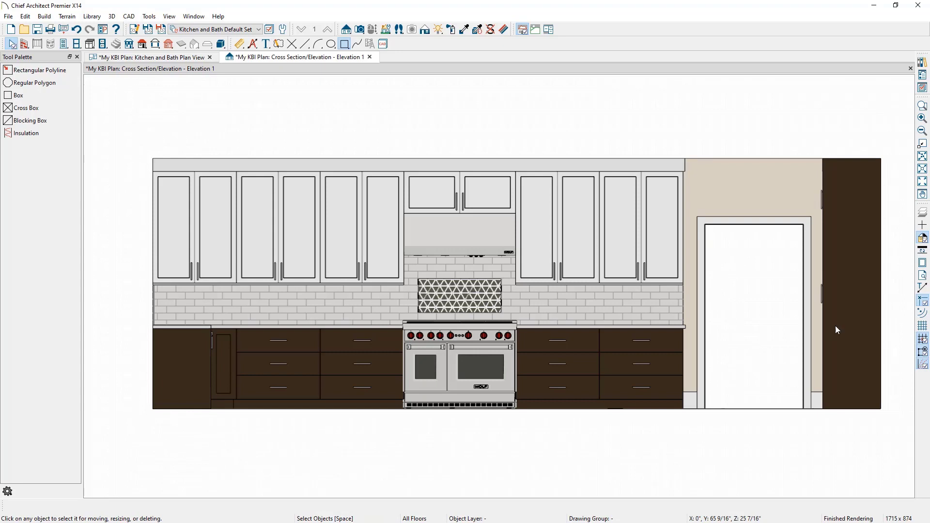
Add automatic elevation dimensions to the range wall elevation.
{"action": "left_click", "coordinate": [254, 46]}
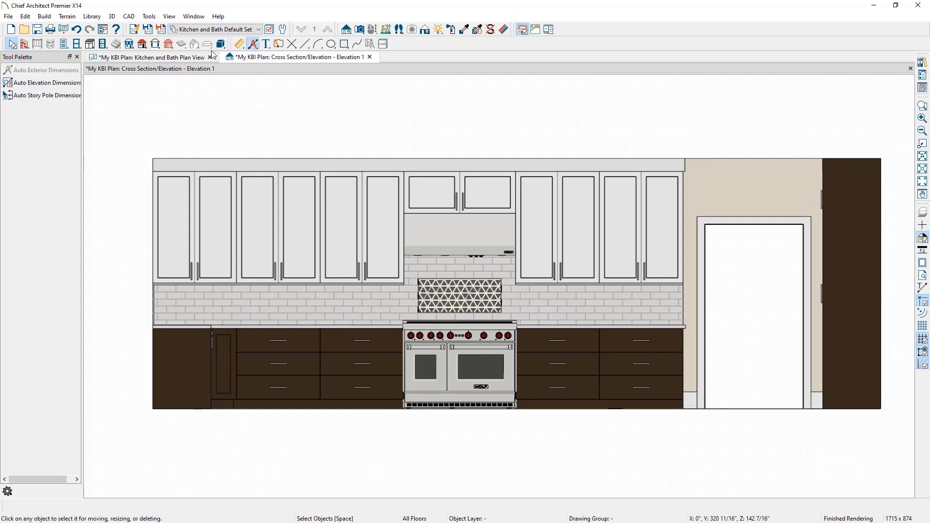
{"action": "left_click", "coordinate": [67, 85]}
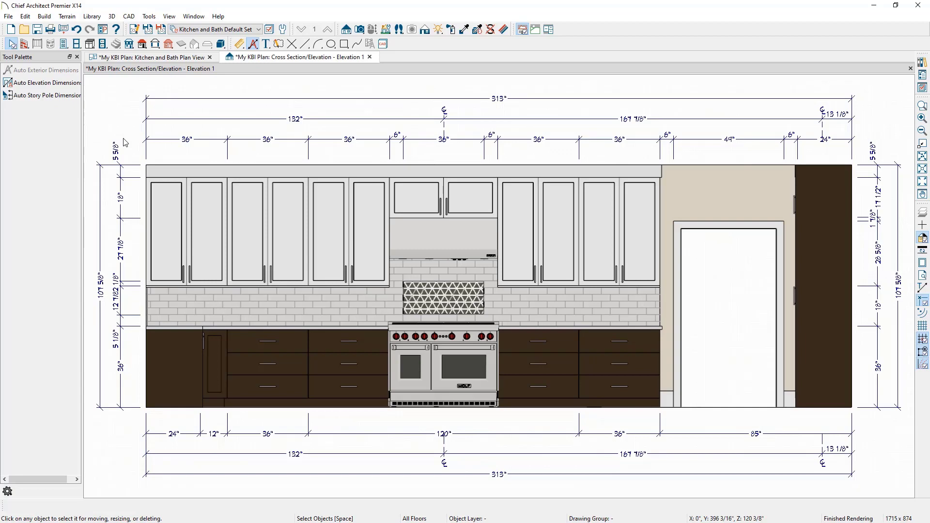
Remove the decorative tile inset's extension lines from the left-hand vertical dimension string, agreeing to turn off Auto Refresh Dimensions.
{"action": "scroll", "coordinate": [116, 286], "scroll_direction": "up", "scroll_amount": 3}
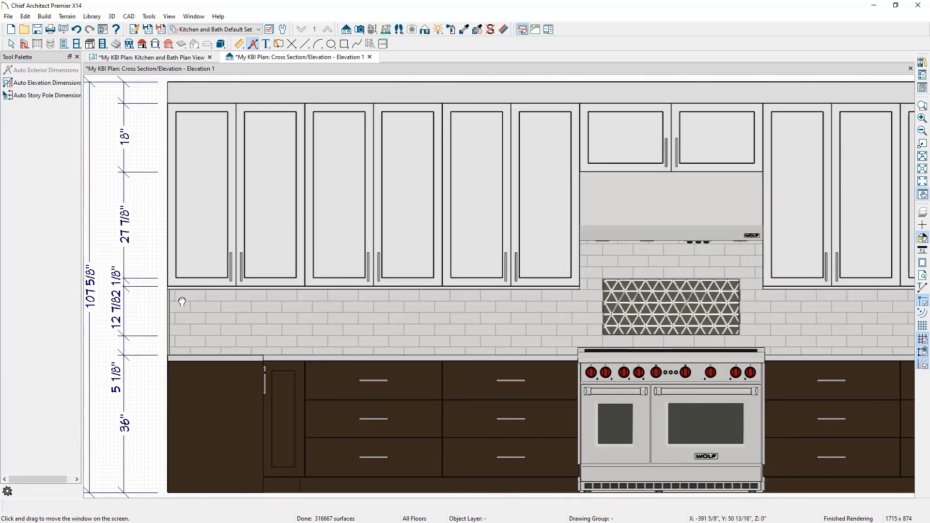
{"action": "middle_click_drag", "start_coordinate": [166, 302], "coordinate": [207, 300]}
{"action": "scroll", "coordinate": [182, 298], "scroll_direction": "down", "scroll_amount": 1}
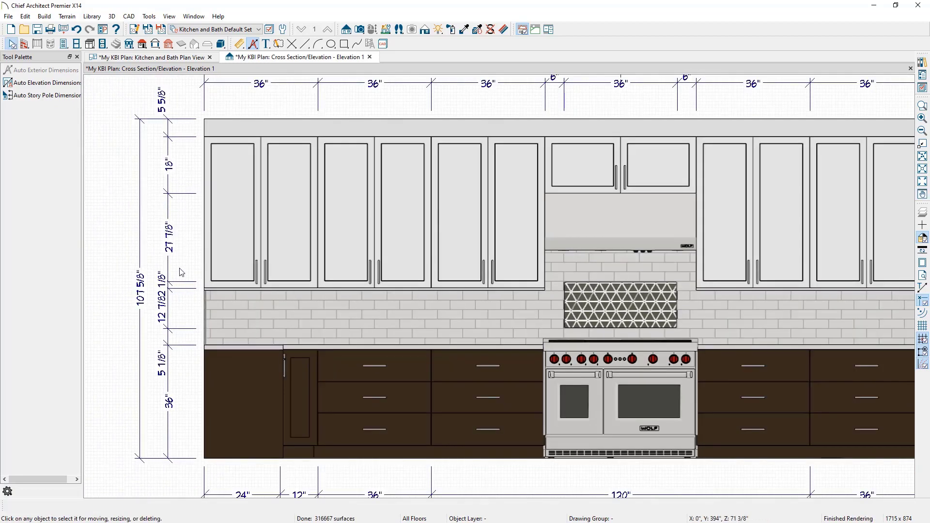
{"action": "left_click", "coordinate": [168, 377]}
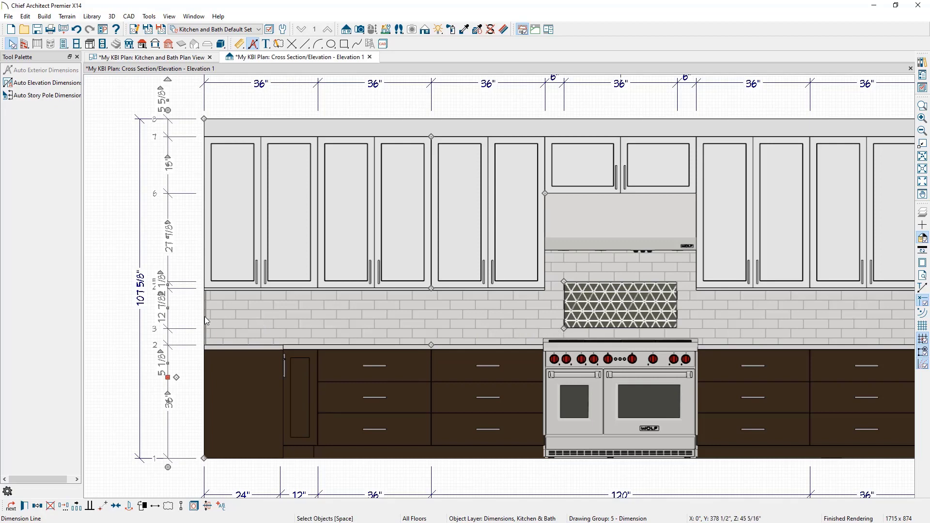
{"action": "left_click_drag", "start_coordinate": [564, 329], "coordinate": [112, 243]}
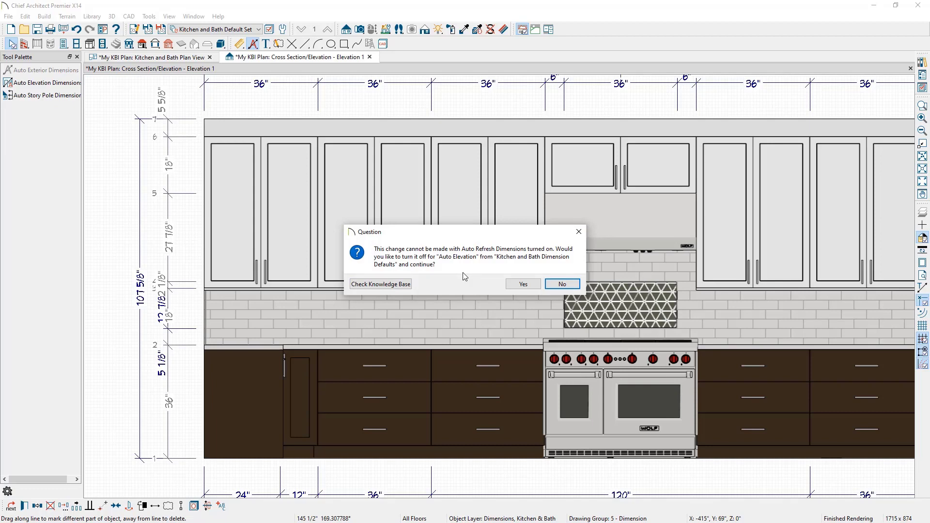
{"action": "left_click", "coordinate": [513, 285]}
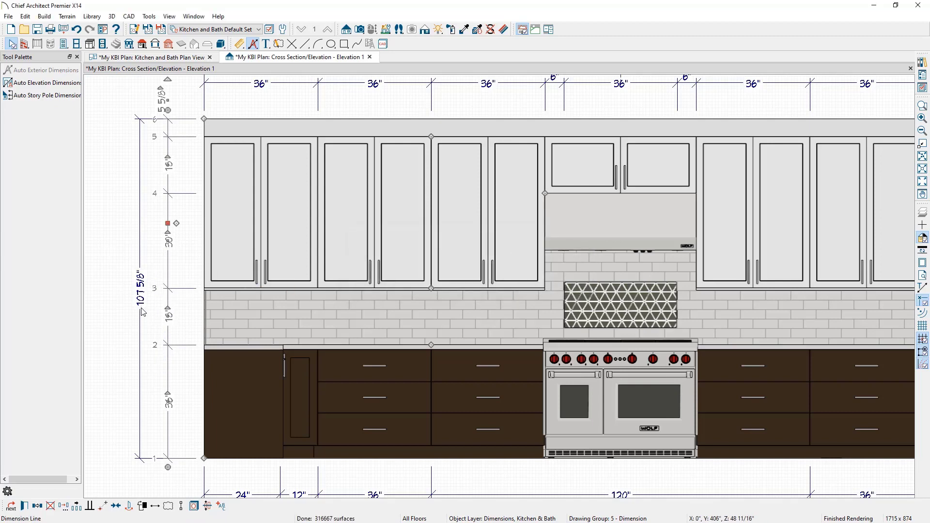
Add an extension line at the underside of the countertop to the left-hand segmented vertical dimension string.
{"action": "left_click", "coordinate": [169, 364]}
{"action": "left_click_drag", "start_coordinate": [176, 365], "coordinate": [222, 353]}
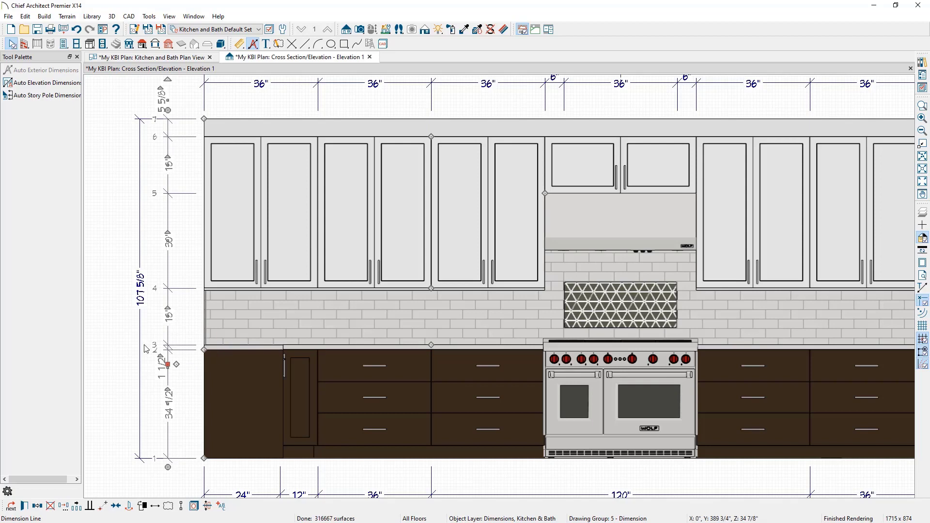
{"action": "left_click", "coordinate": [122, 346]}
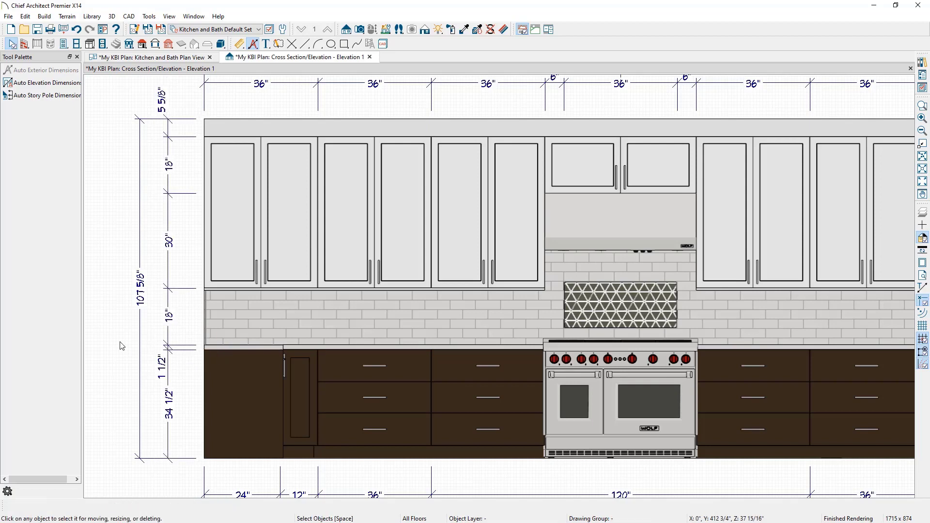
Close the Elevation 1 view and return to object selection in the Kitchen and Bath plan view.
{"action": "scroll", "coordinate": [121, 345], "scroll_direction": "down", "scroll_amount": 2}
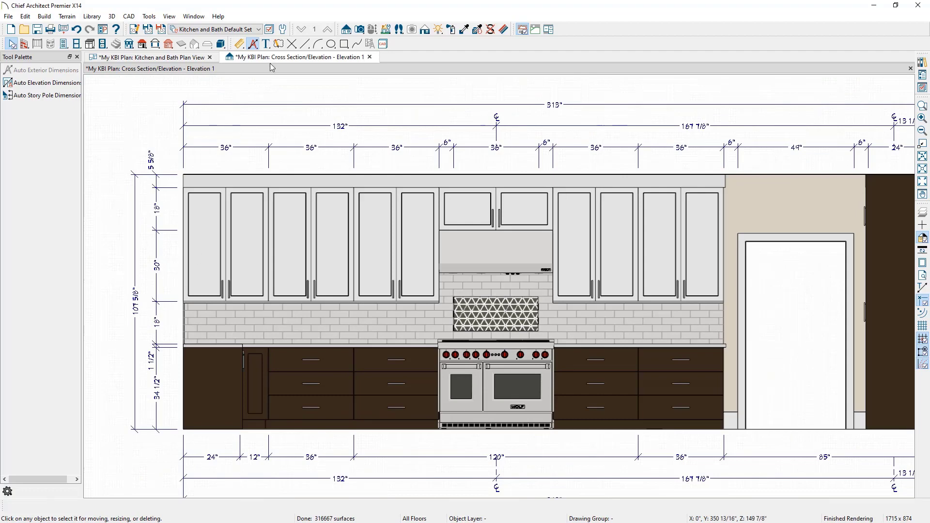
{"action": "scroll", "coordinate": [488, 164], "scroll_direction": "down", "scroll_amount": 1}
{"action": "middle_click_drag", "start_coordinate": [504, 192], "coordinate": [466, 193]}
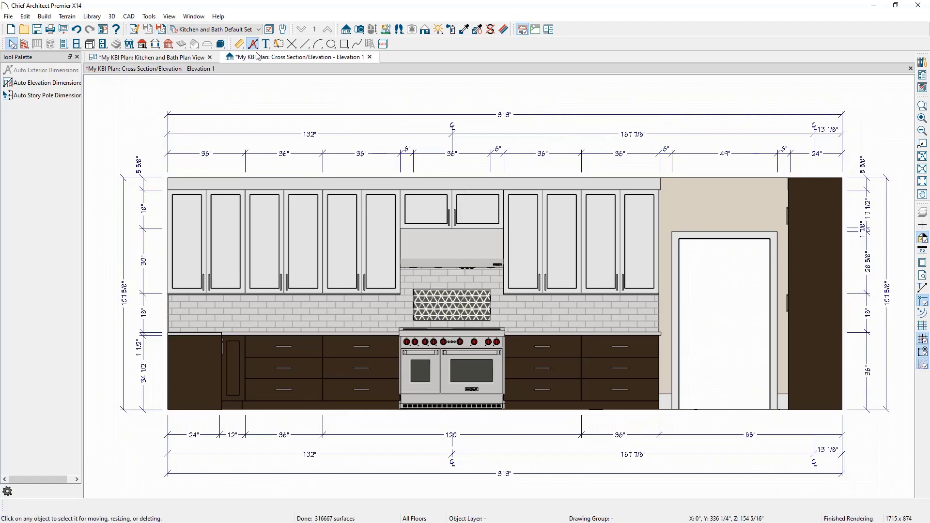
{"action": "left_click", "coordinate": [370, 57]}
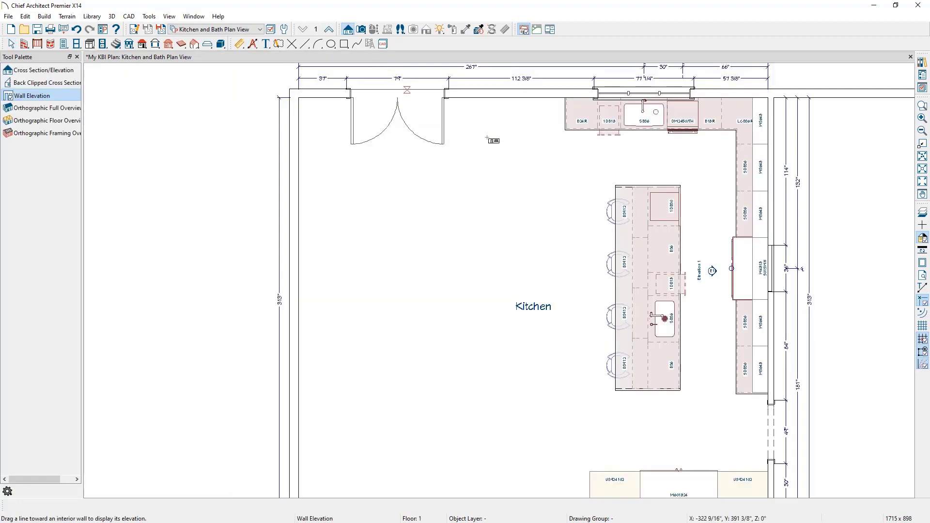
{"action": "key", "text": "space"}
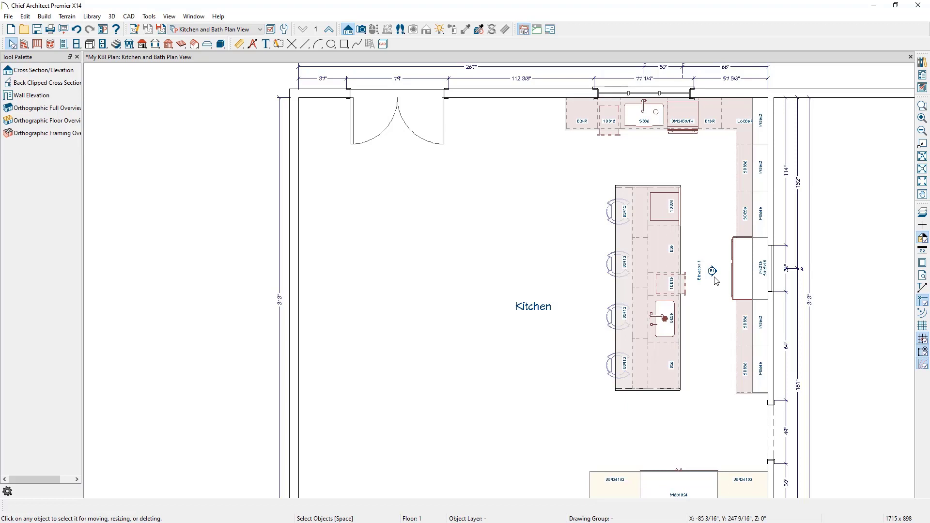
Open the Schedules Detail CAD detail from CAD Detail Management.
{"action": "left_click", "coordinate": [128, 16]}
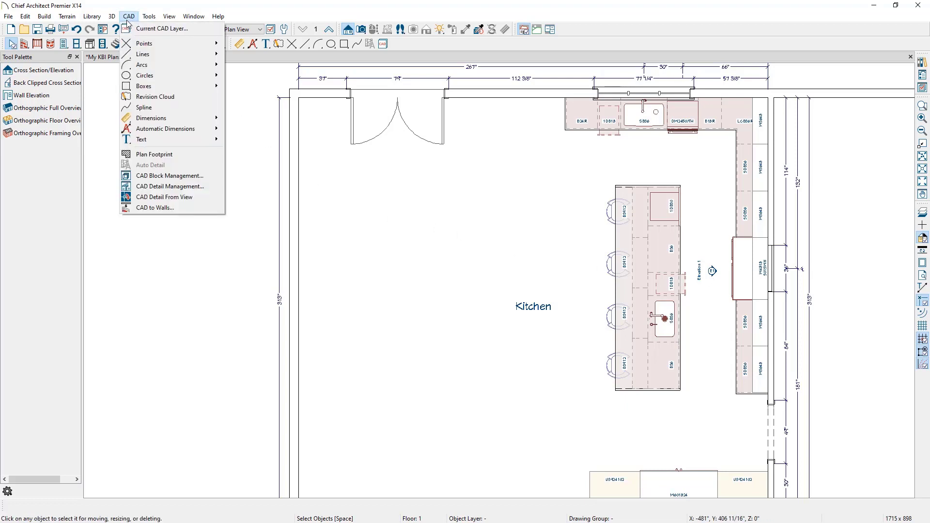
{"action": "left_click", "coordinate": [183, 189]}
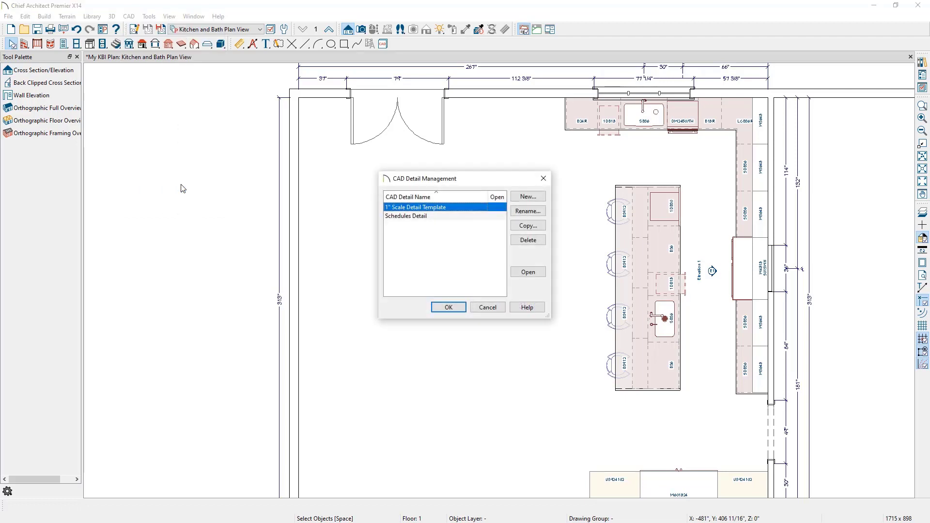
{"action": "left_click", "coordinate": [398, 217]}
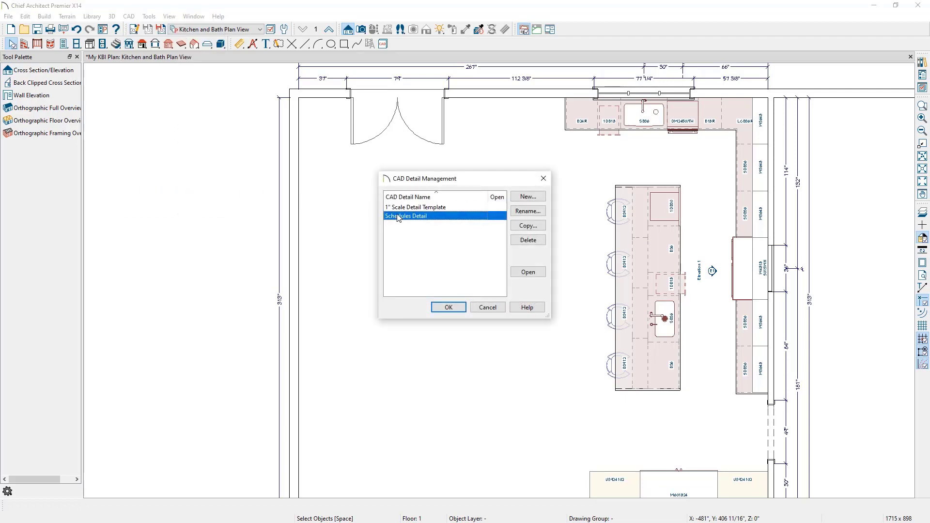
{"action": "left_click", "coordinate": [521, 272]}
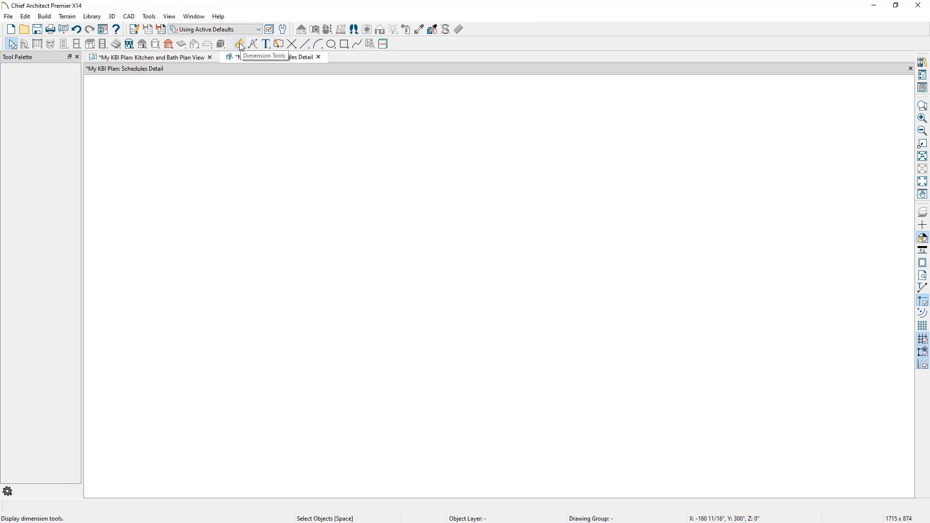
Place a cabinet schedule in the empty Schedules Detail.
{"action": "left_click", "coordinate": [149, 18]}
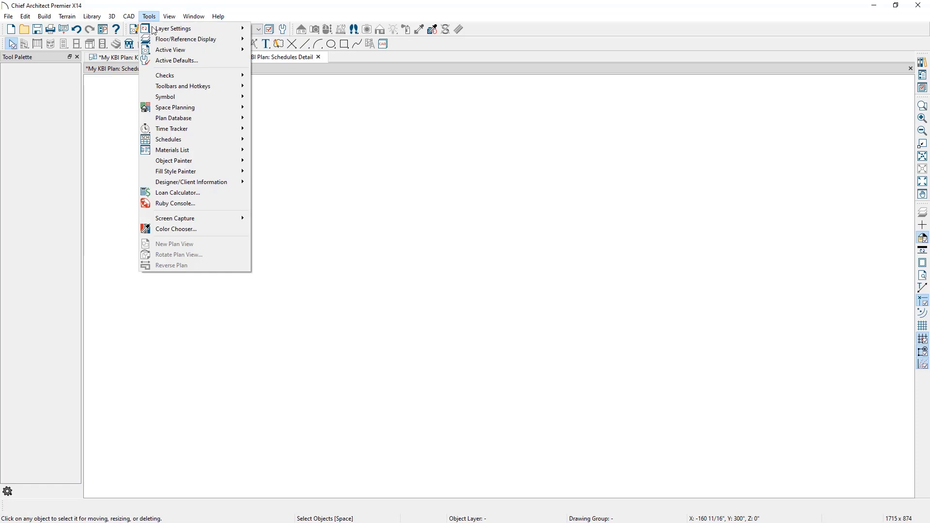
{"action": "mouse_move", "coordinate": [194, 139]}
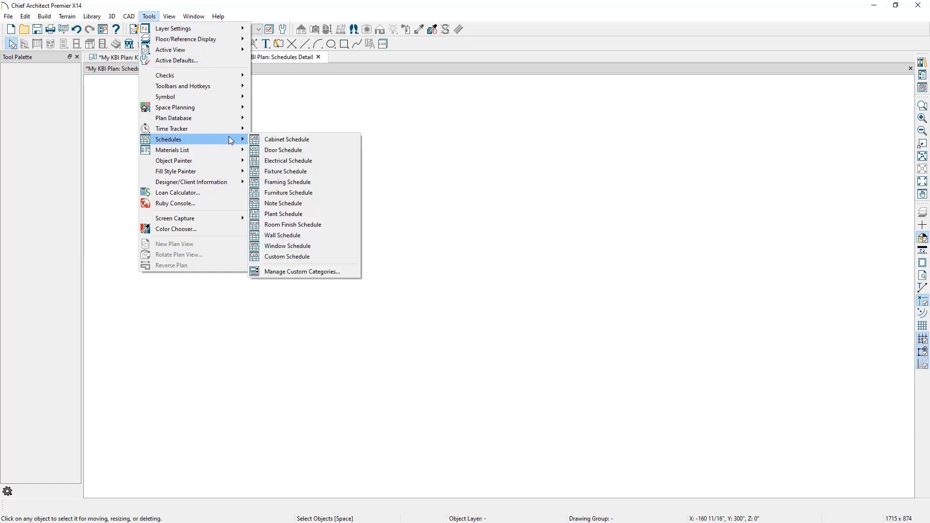
{"action": "left_click", "coordinate": [284, 140]}
{"action": "left_click", "coordinate": [293, 179]}
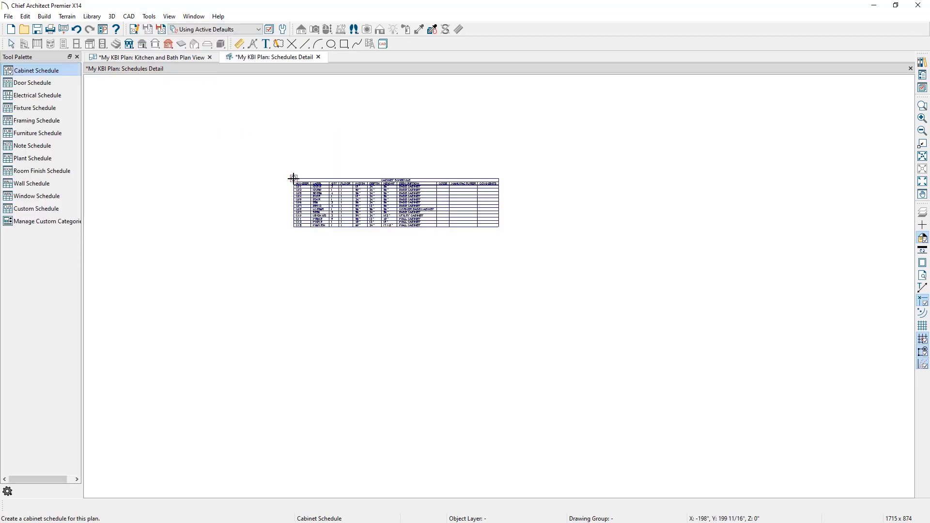
{"action": "scroll", "coordinate": [309, 191], "scroll_direction": "up", "scroll_amount": 2}
{"action": "left_click_drag", "start_coordinate": [513, 210], "coordinate": [399, 213]}
{"action": "key", "text": "Escape"}
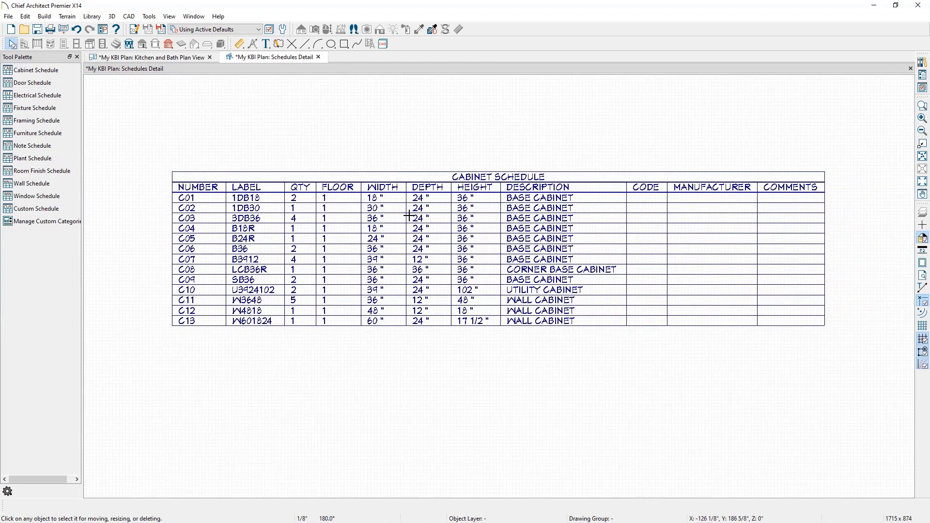
Open the cabinet schedule's specification and add 3D Elevation to its included columns.
{"action": "double_click", "coordinate": [411, 220]}
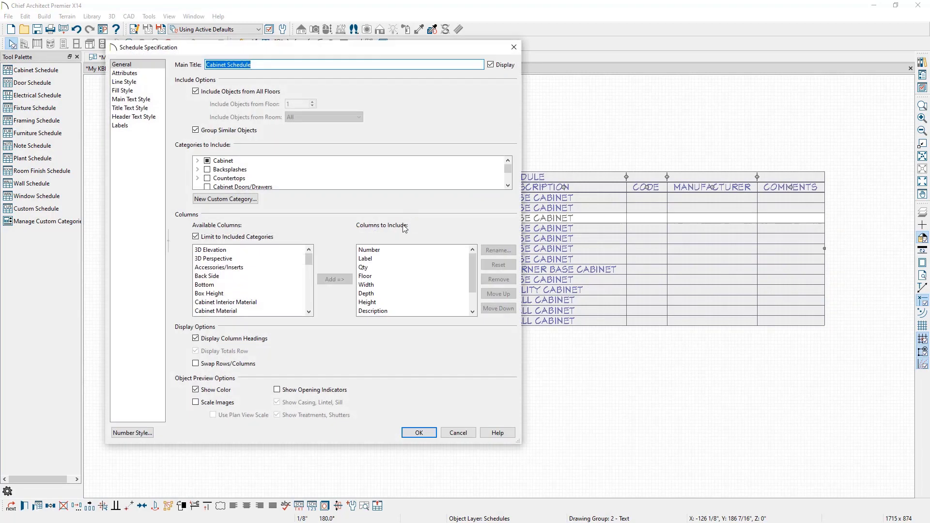
{"action": "left_click", "coordinate": [256, 252]}
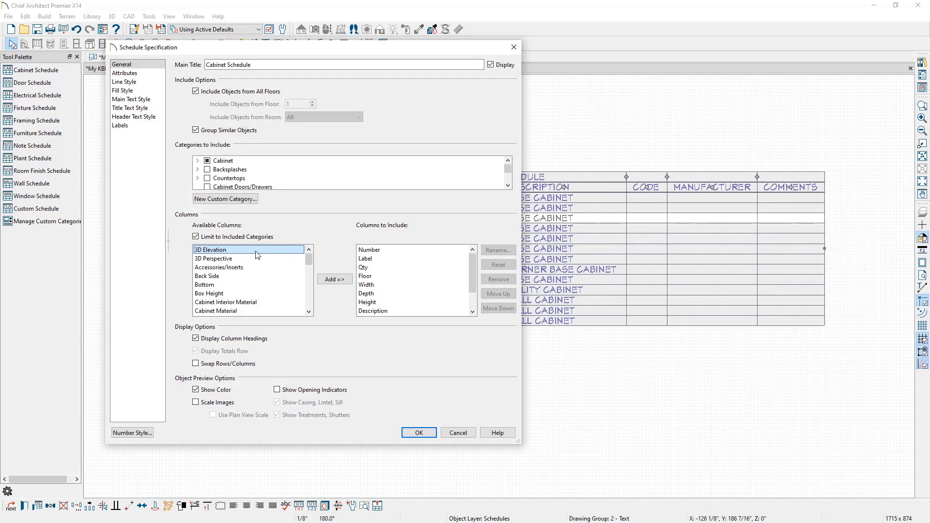
{"action": "left_click", "coordinate": [334, 279]}
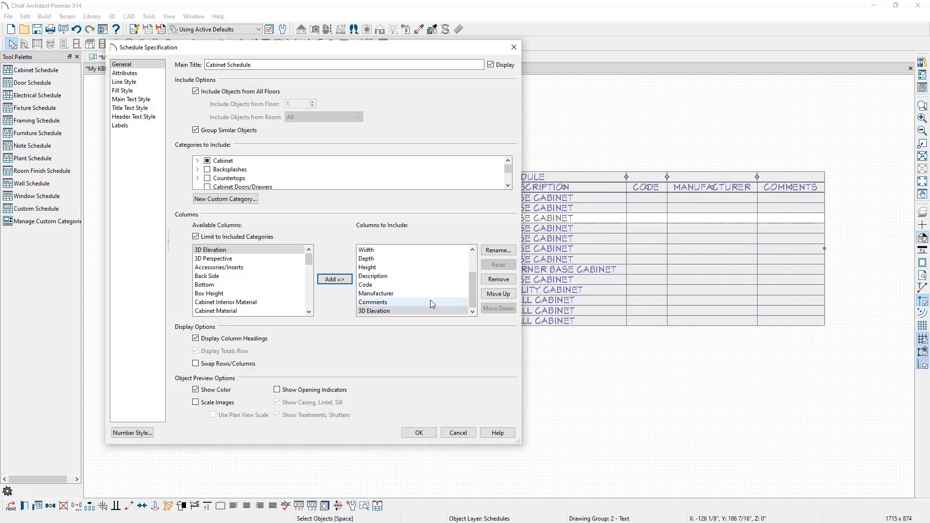
Remove the Code, Manufacturer and Comments columns and make 3D Elevation the first column of the cabinet schedule.
{"action": "left_click", "coordinate": [439, 285]}
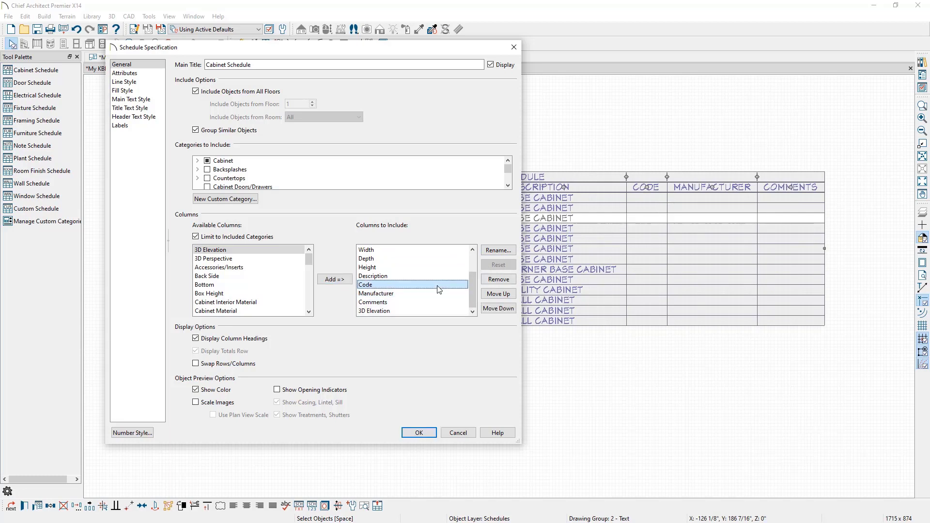
{"action": "left_click", "coordinate": [489, 280]}
{"action": "left_click", "coordinate": [451, 294]}
{"action": "left_click", "coordinate": [489, 281]}
{"action": "left_click", "coordinate": [457, 301]}
{"action": "left_click", "coordinate": [493, 280]}
{"action": "left_click", "coordinate": [427, 431]}
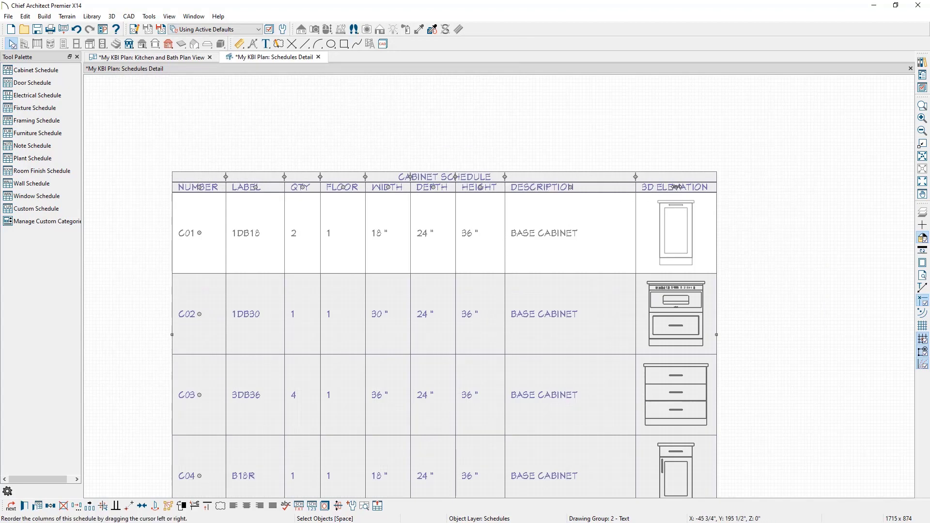
{"action": "left_click_drag", "start_coordinate": [676, 197], "coordinate": [184, 194]}
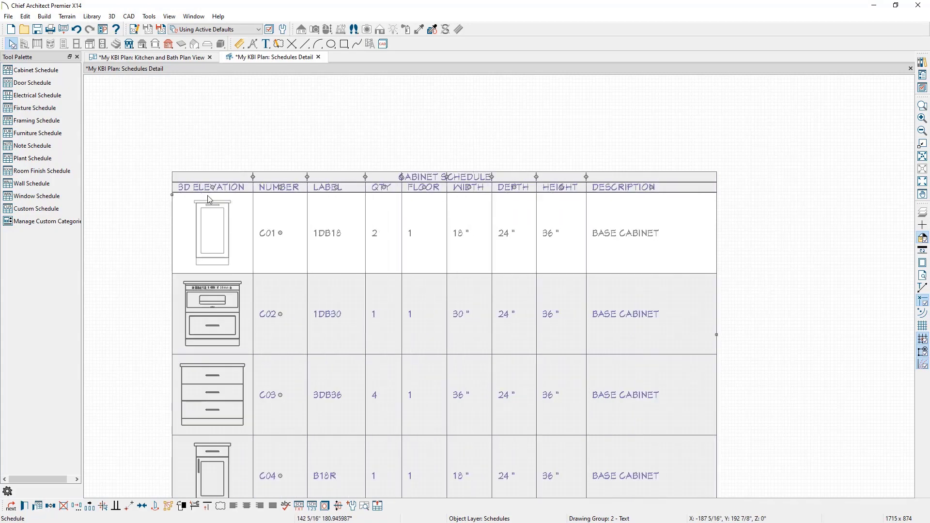
Examine the cabinet callouts along the sink wall in the plan view and return to the Schedules Detail.
{"action": "left_click", "coordinate": [201, 57]}
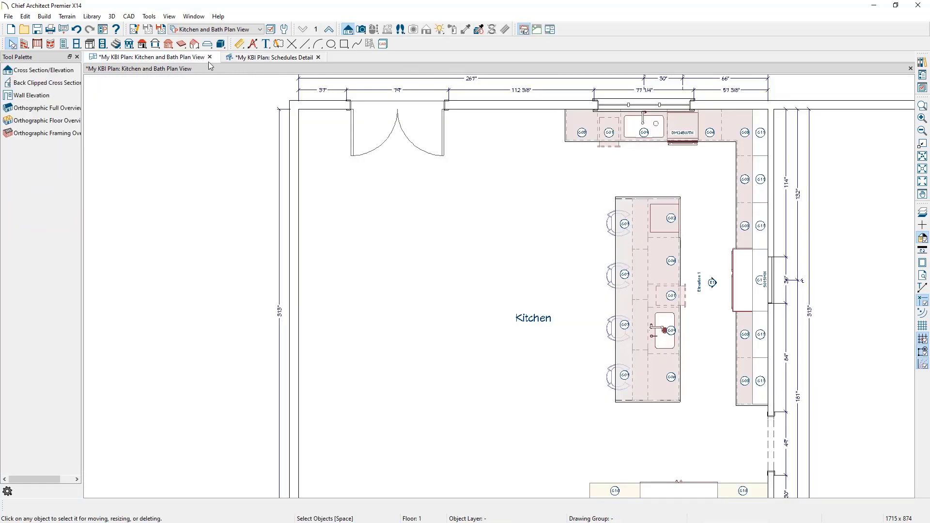
{"action": "scroll", "coordinate": [580, 136], "scroll_direction": "up", "scroll_amount": 3}
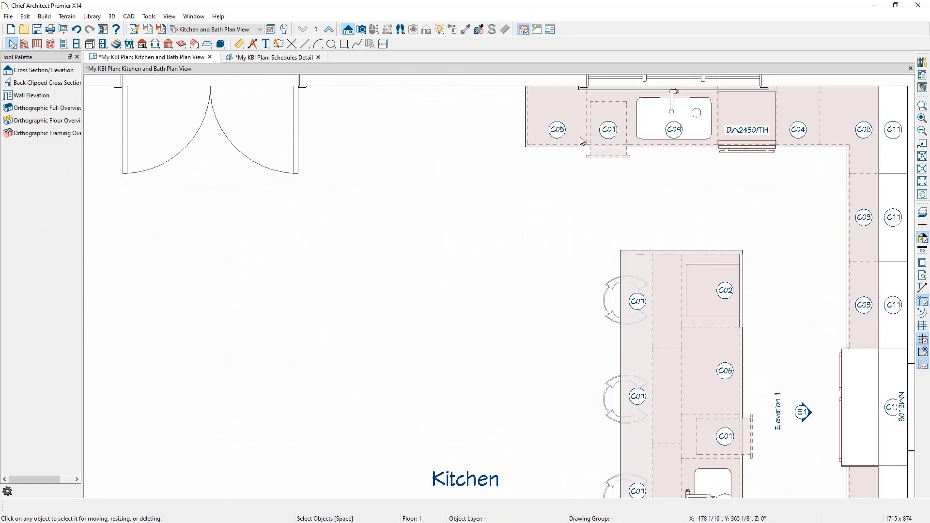
{"action": "scroll", "coordinate": [579, 137], "scroll_direction": "up", "scroll_amount": 1}
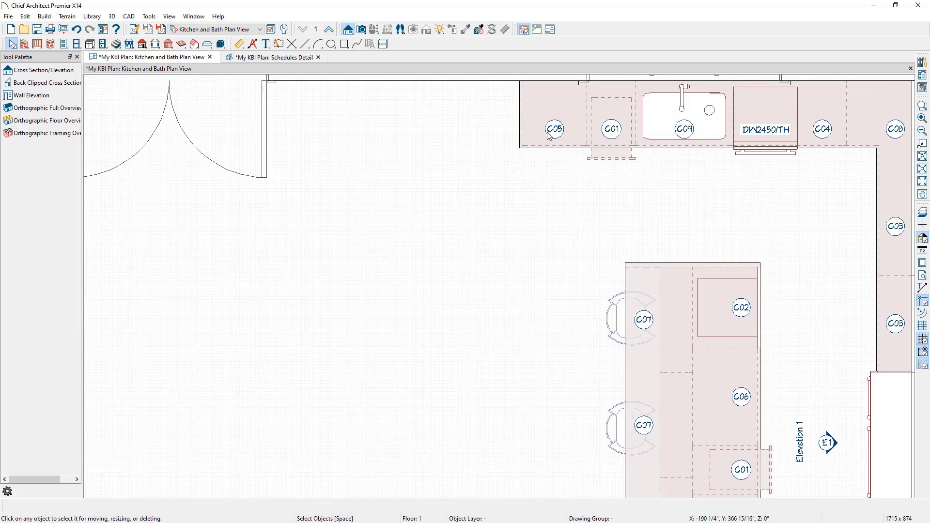
{"action": "left_click", "coordinate": [292, 58]}
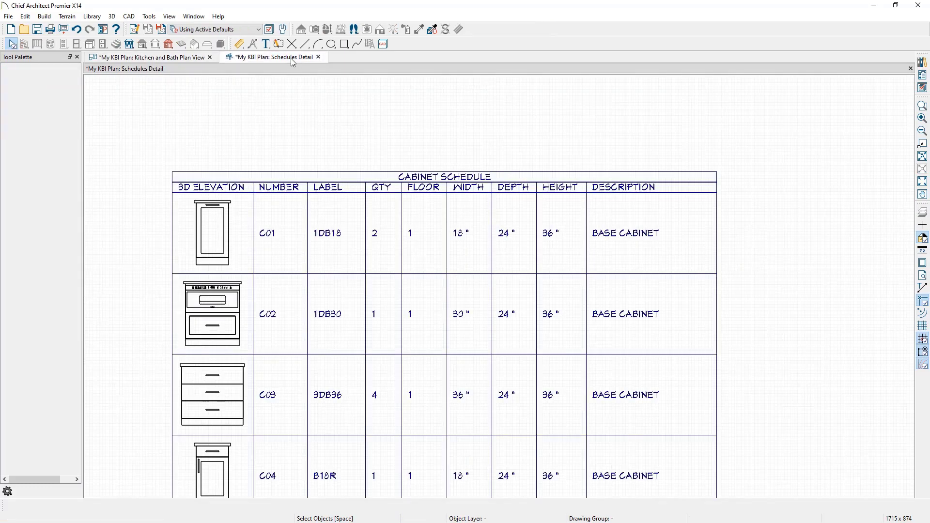
Review the cabinet schedule's callout and label settings without changing them, and close the Schedules Detail.
{"action": "double_click", "coordinate": [334, 234]}
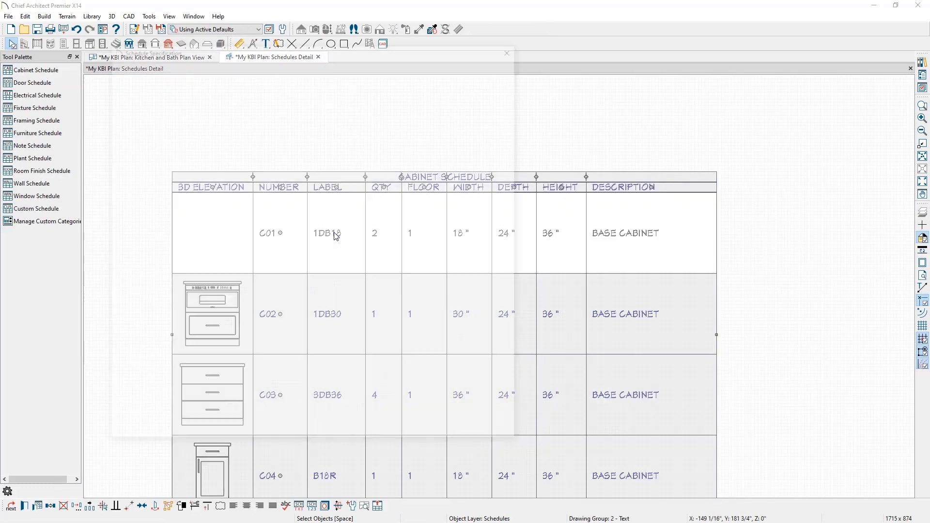
{"action": "left_click", "coordinate": [149, 126]}
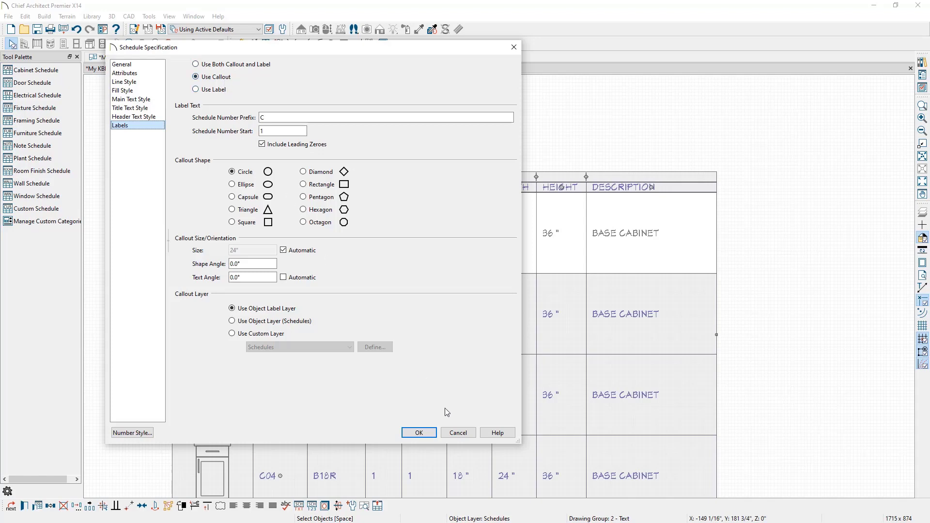
{"action": "left_click", "coordinate": [458, 433]}
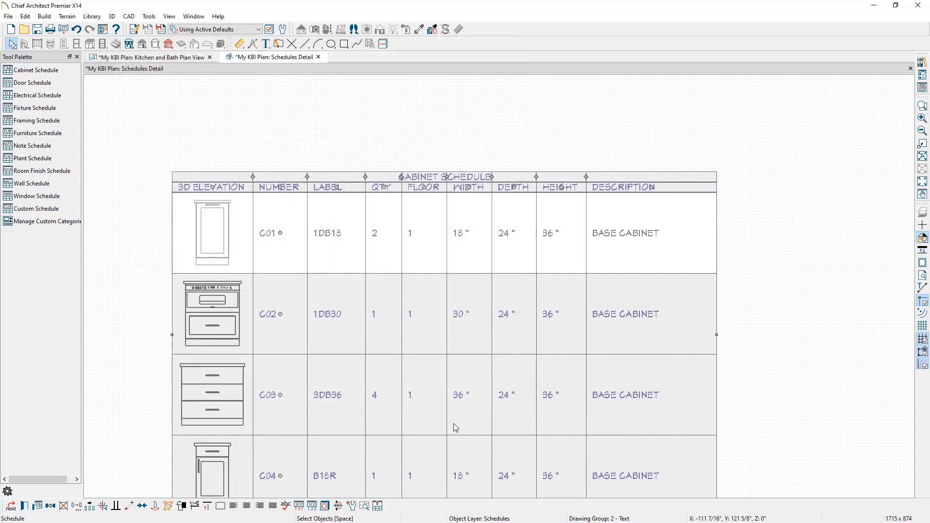
{"action": "left_click", "coordinate": [318, 58]}
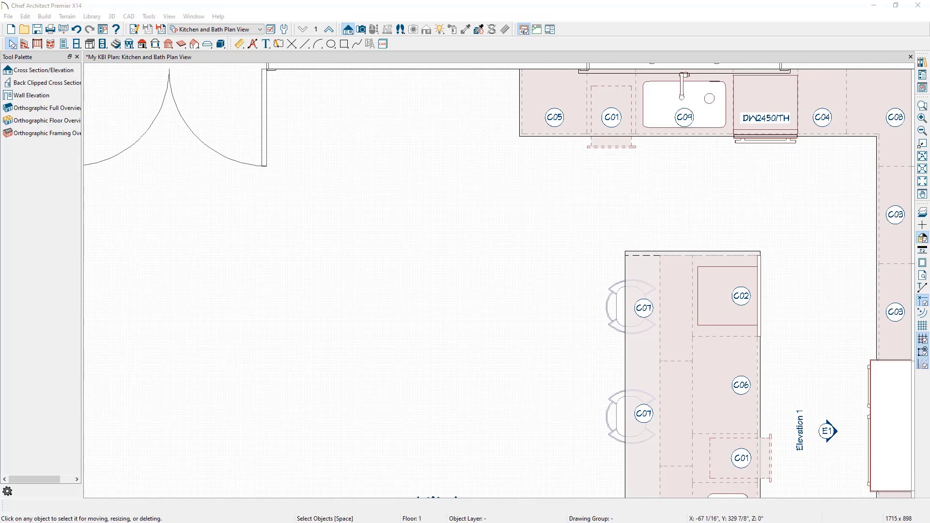
Examine the finished kitchen rendering 3.png at full size, including its tray ceiling, and return to the plan.
{"action": "left_click_drag", "start_coordinate": [929, 80], "coordinate": [415, 65]}
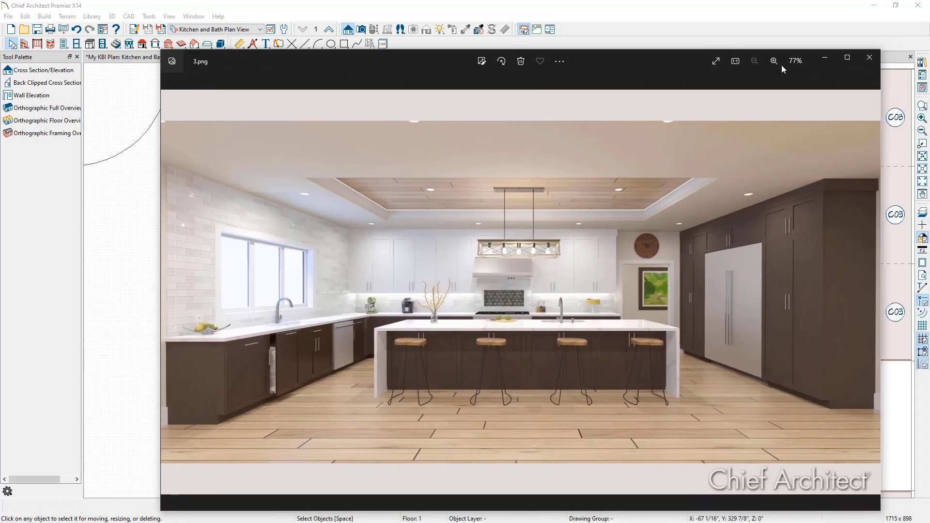
{"action": "left_click", "coordinate": [846, 57]}
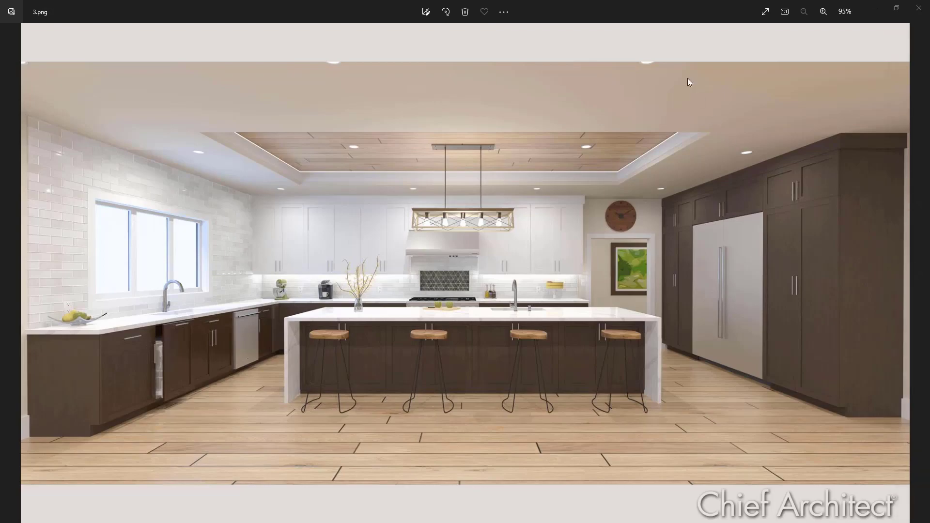
{"action": "left_click_drag", "start_coordinate": [654, 12], "coordinate": [929, 116]}
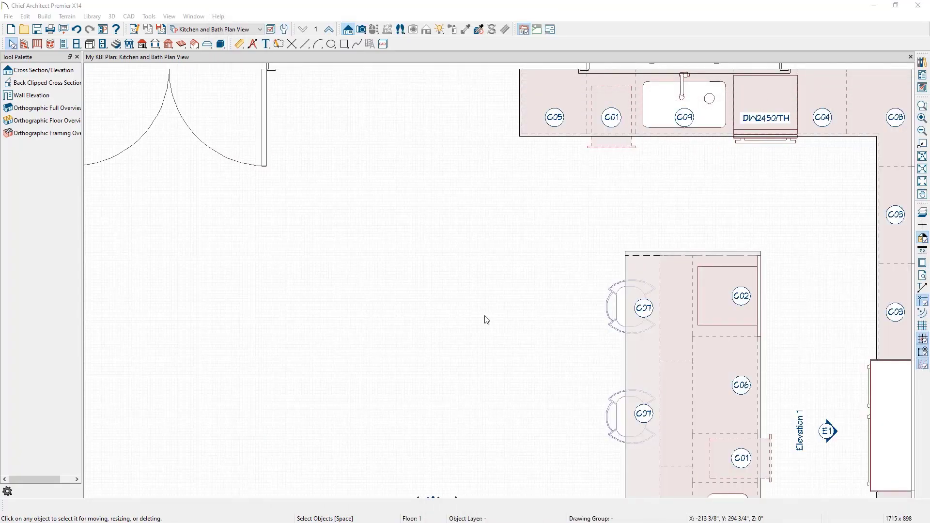
Start a tray ceiling for the Kitchen room with a 46 1/2" width and 8" depth, recessed into the ceiling.
{"action": "scroll", "coordinate": [484, 317], "scroll_direction": "down", "scroll_amount": 3}
{"action": "left_click", "coordinate": [488, 274]}
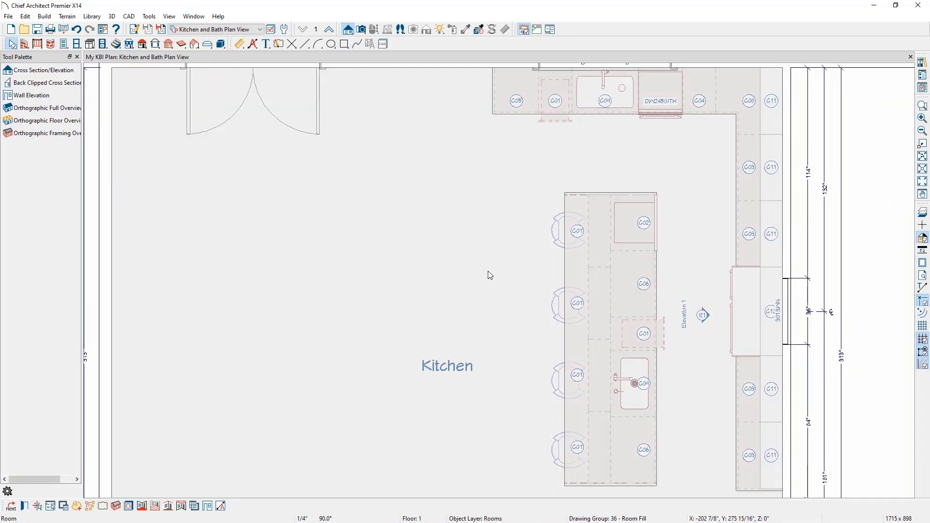
{"action": "left_click", "coordinate": [181, 506]}
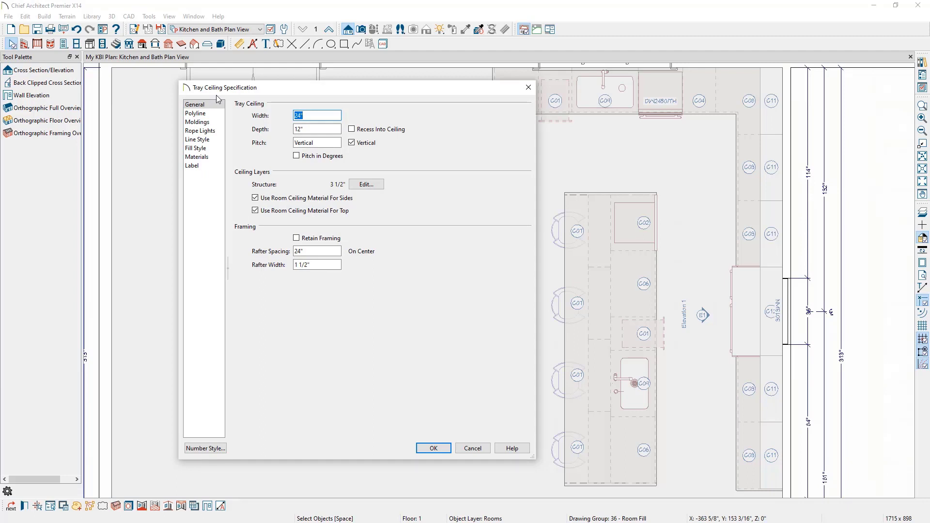
{"action": "type", "text": "46 1/"}
{"action": "key", "text": "Tab"}
{"action": "type", "text": "8"}
{"action": "left_click", "coordinate": [380, 129]}
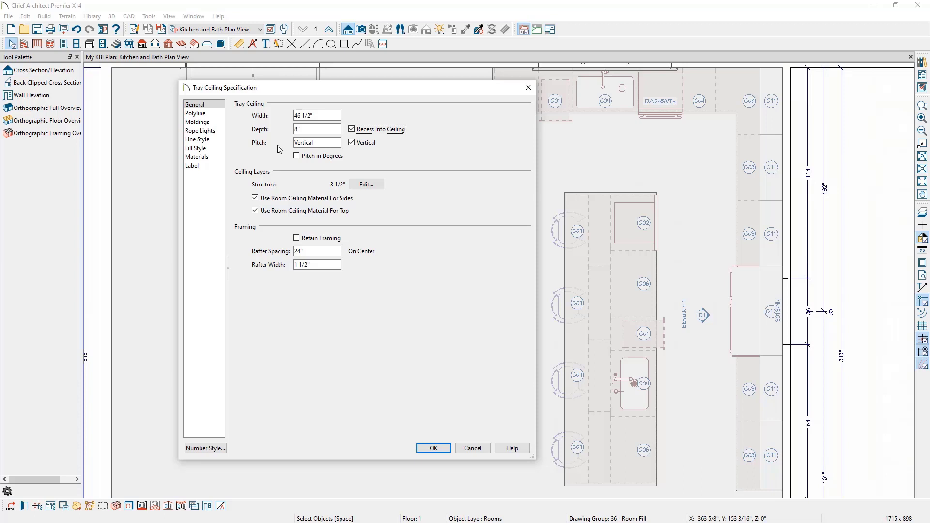
Add the CA-001 profile from the core catalog's Base Molding library to the tray ceiling's moldings.
{"action": "left_click", "coordinate": [218, 126]}
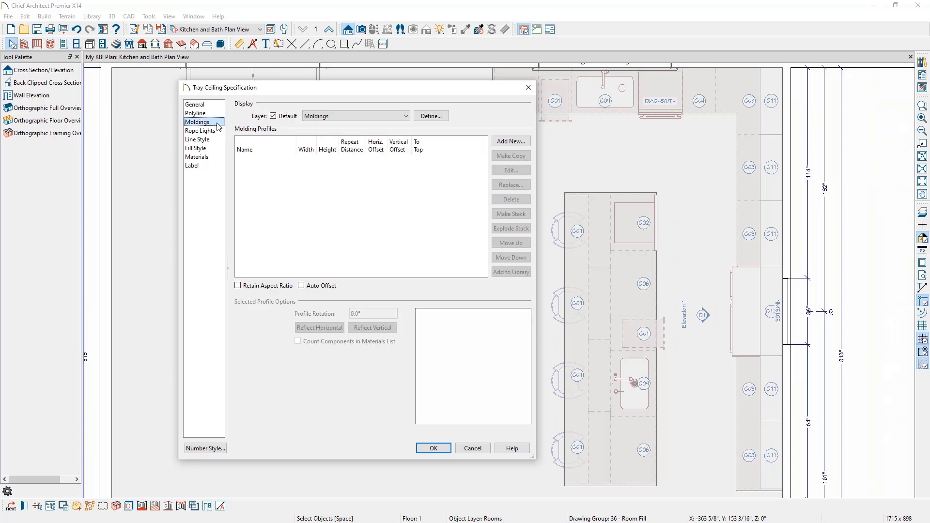
{"action": "left_click", "coordinate": [504, 142]}
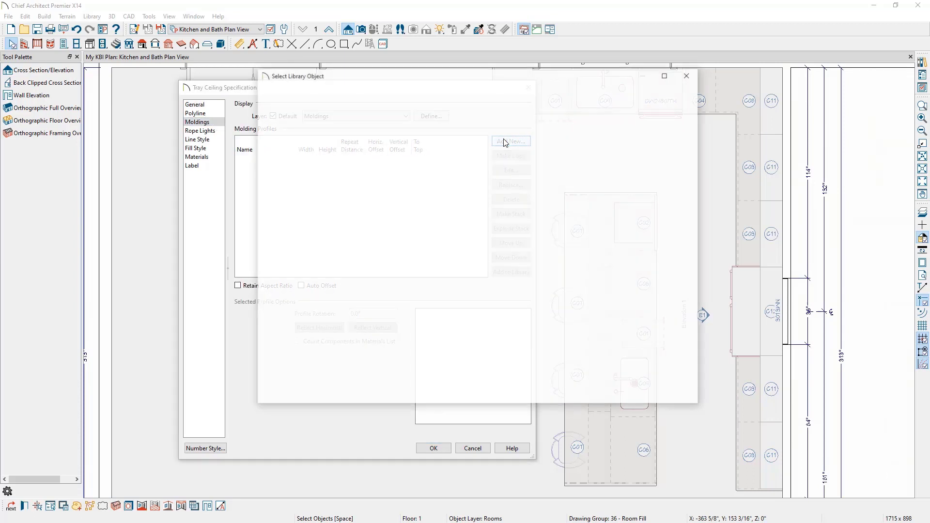
{"action": "left_click", "coordinate": [267, 117]}
{"action": "left_click", "coordinate": [276, 126]}
{"action": "left_click", "coordinate": [286, 136]}
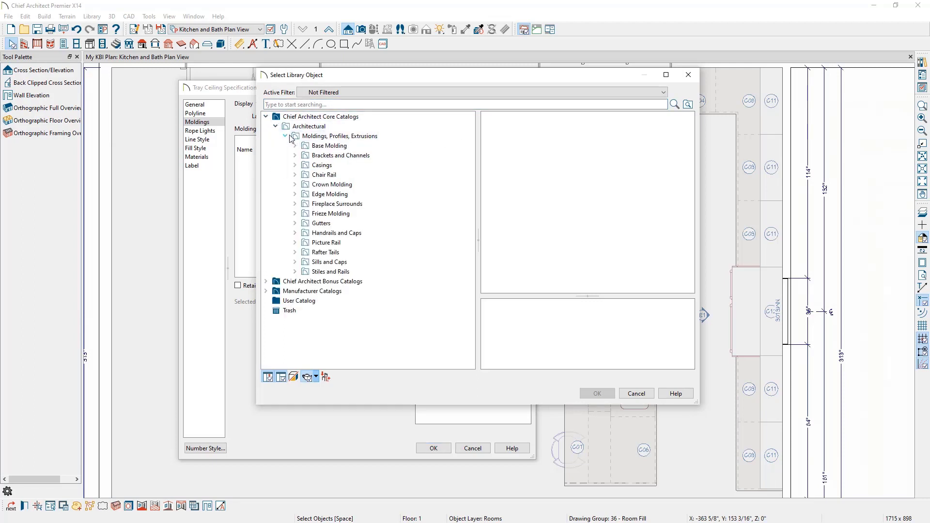
{"action": "left_click", "coordinate": [320, 146]}
{"action": "left_click", "coordinate": [501, 130]}
{"action": "left_click", "coordinate": [592, 393]}
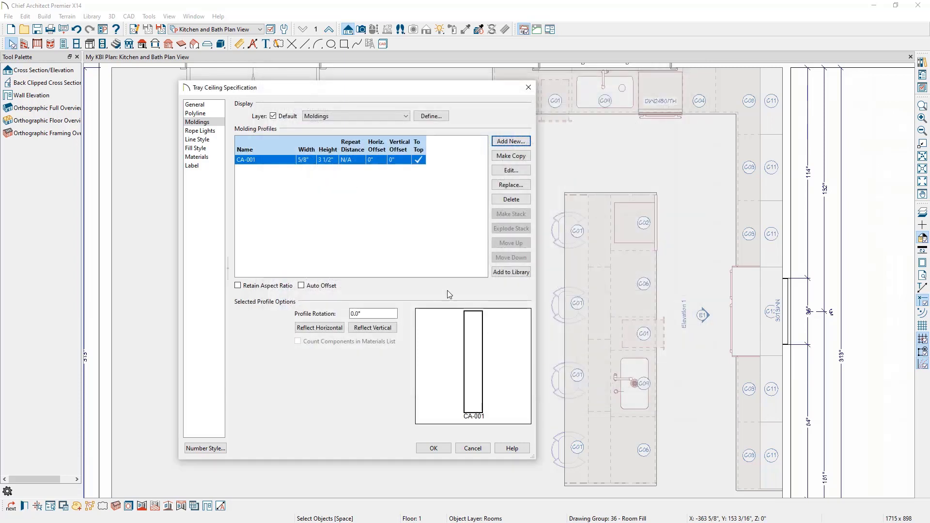
Set the tray ceiling molding's height to 5 1/4" and its vertical offset to 0.5".
{"action": "left_click", "coordinate": [325, 162]}
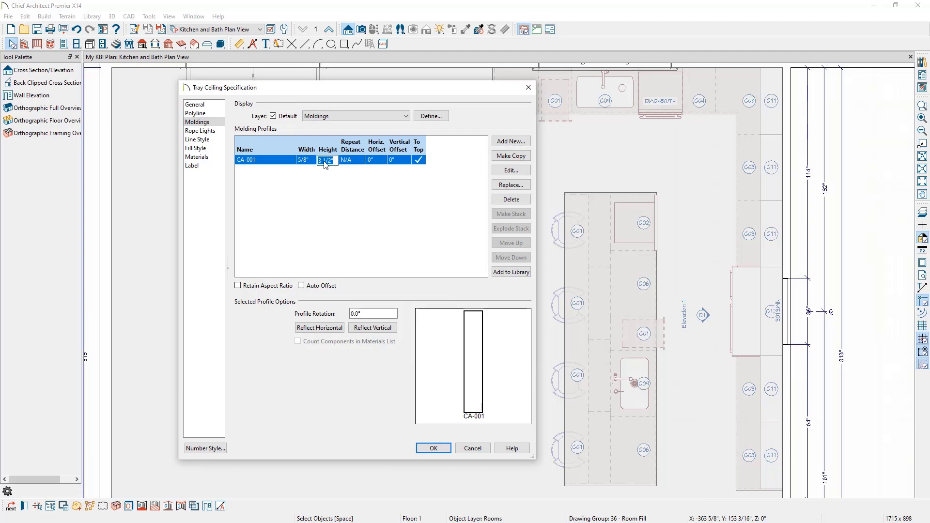
{"action": "type", "text": "5"}
{"action": "left_click", "coordinate": [396, 161]}
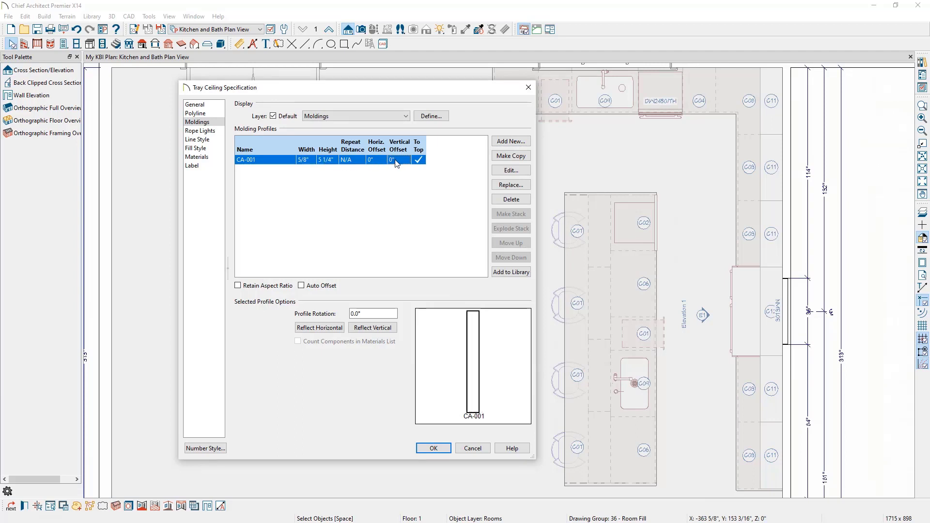
{"action": "type", "text": ".5"}
Add a rope light with a 1/2" high Strip Lighting profile and create the tray ceiling with the Ceiling Planes layer displayed.
{"action": "left_click", "coordinate": [213, 131]}
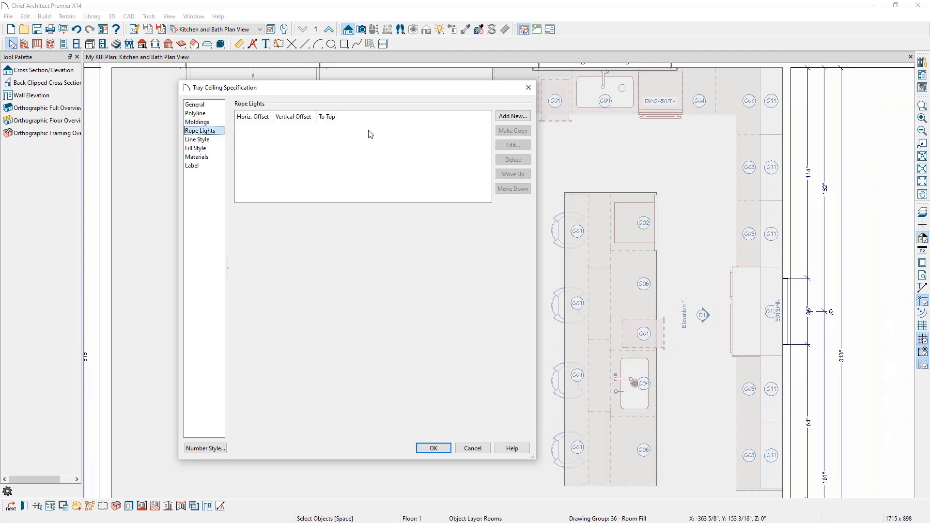
{"action": "left_click", "coordinate": [507, 119]}
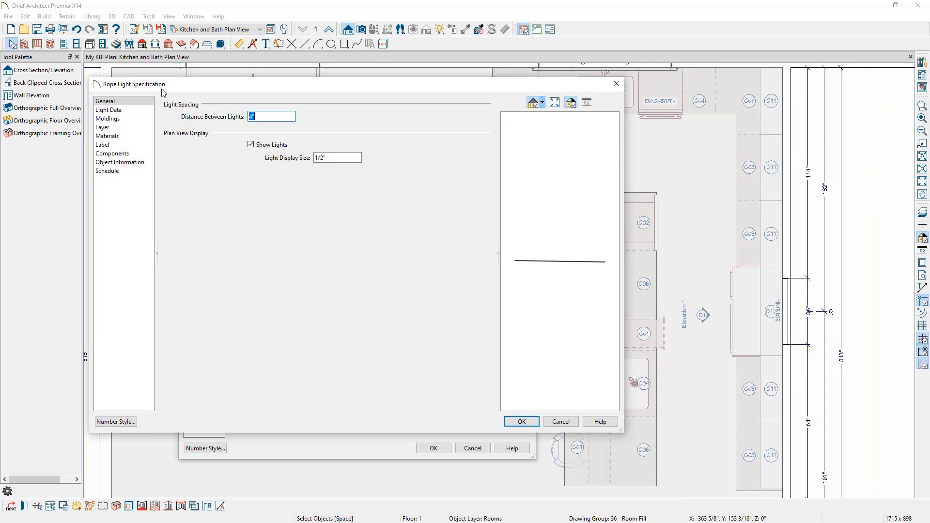
{"action": "left_click", "coordinate": [139, 120]}
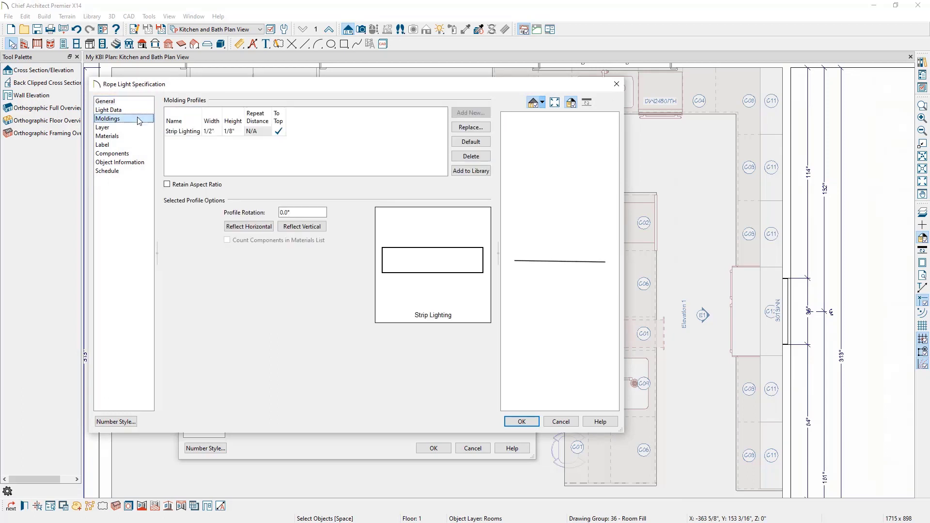
{"action": "left_click", "coordinate": [175, 134]}
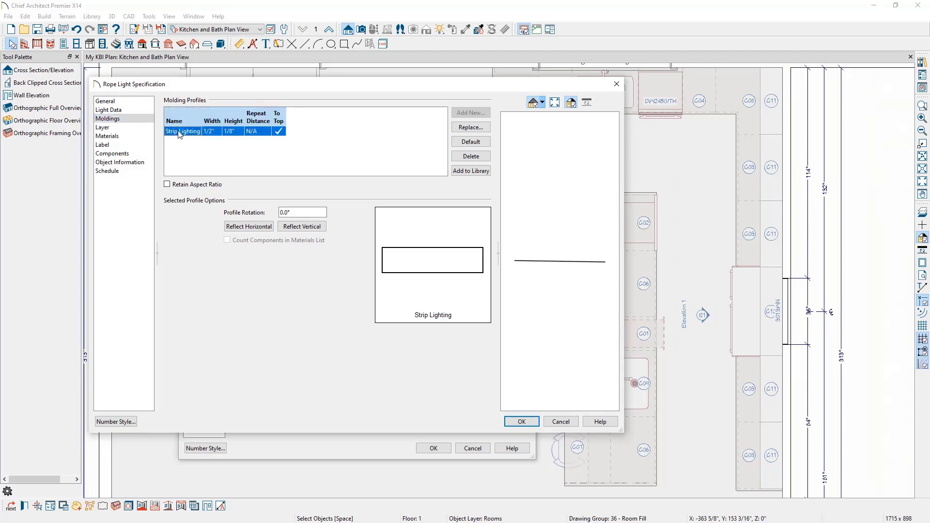
{"action": "left_click", "coordinate": [230, 133]}
{"action": "type", "text": ".5"}
{"action": "key", "text": "Tab"}
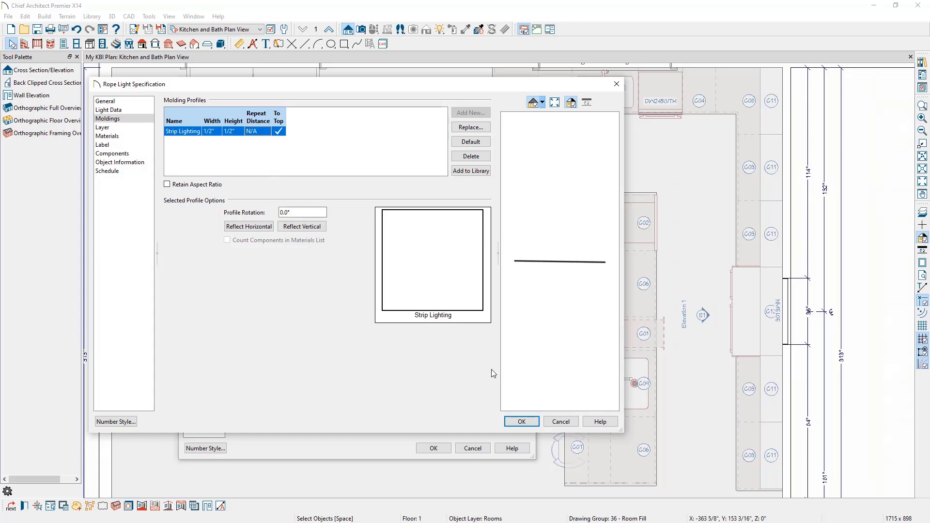
{"action": "left_click", "coordinate": [521, 421]}
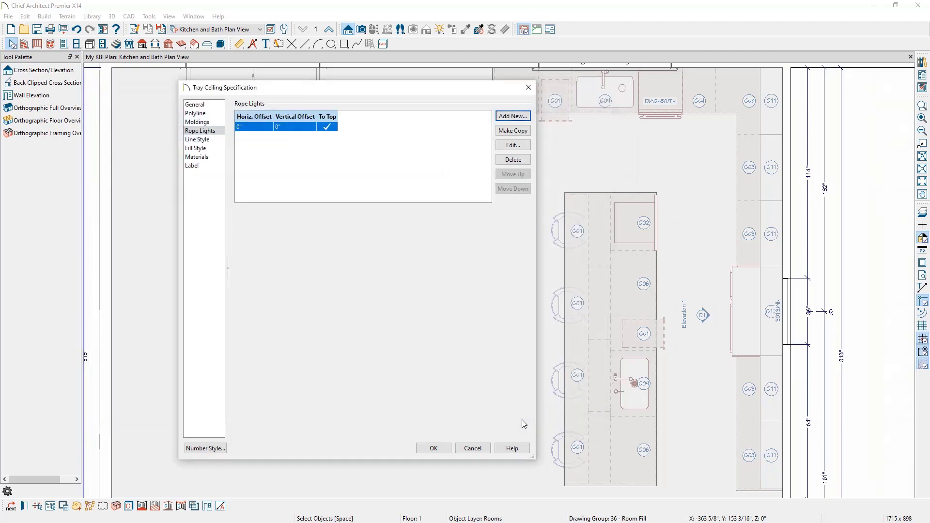
{"action": "left_click", "coordinate": [429, 448]}
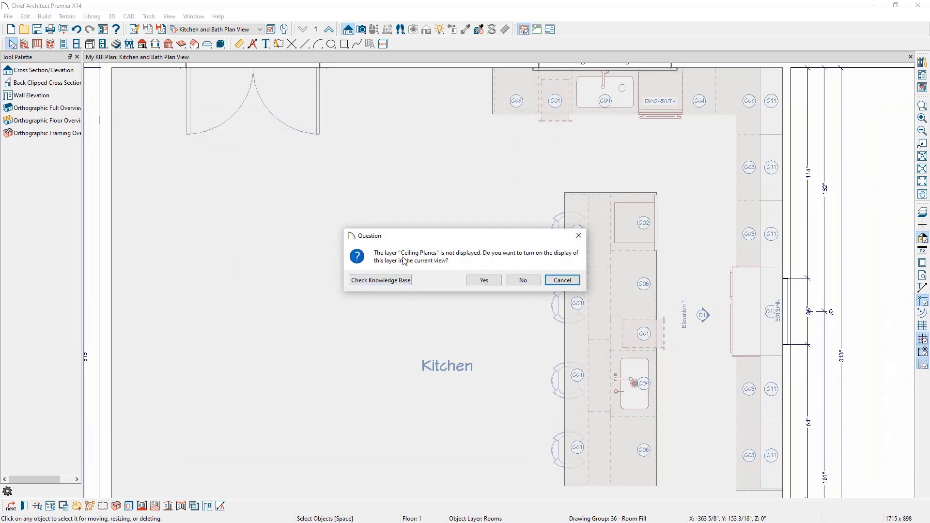
{"action": "left_click", "coordinate": [477, 280]}
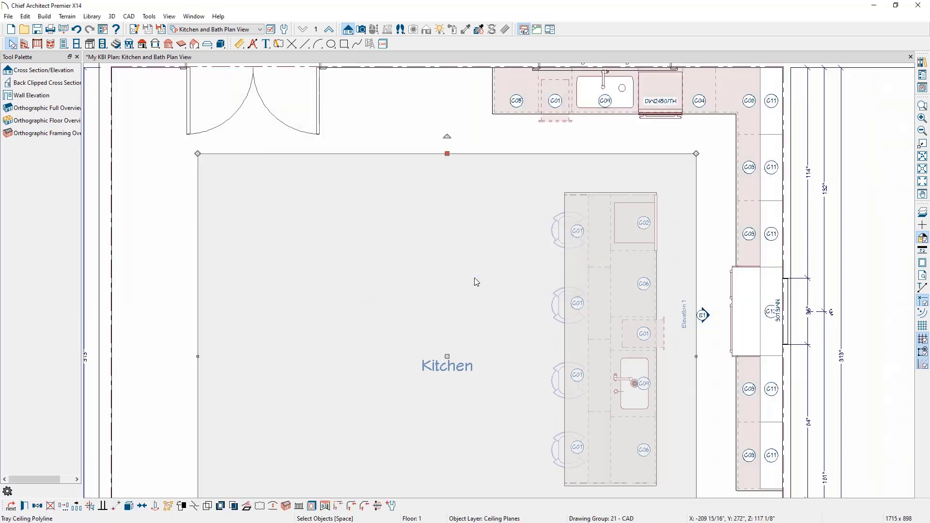
Shrink the tray ceiling polyline to closely surround the island and create a full camera view facing the island and range wall.
{"action": "scroll", "coordinate": [474, 278], "scroll_direction": "down", "scroll_amount": 1}
{"action": "scroll", "coordinate": [474, 278], "scroll_direction": "down", "scroll_amount": 2}
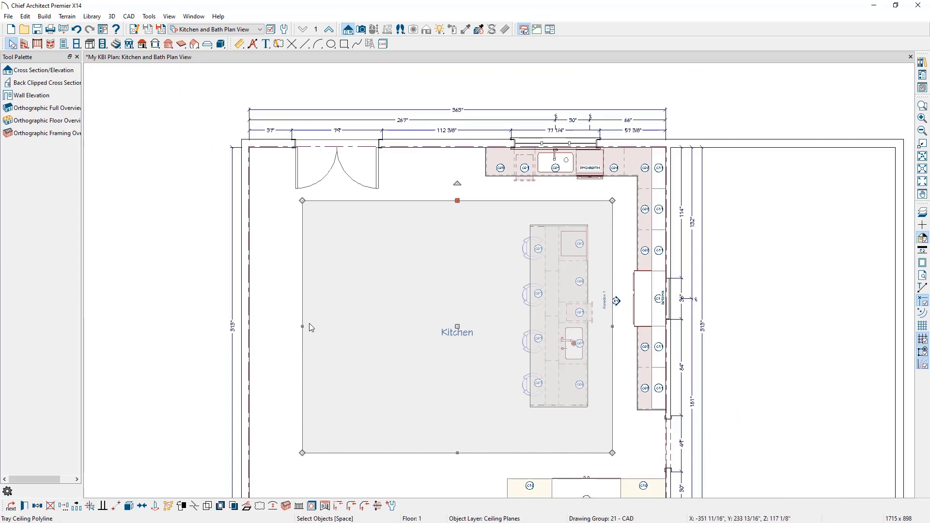
{"action": "left_click_drag", "start_coordinate": [303, 328], "coordinate": [491, 325]}
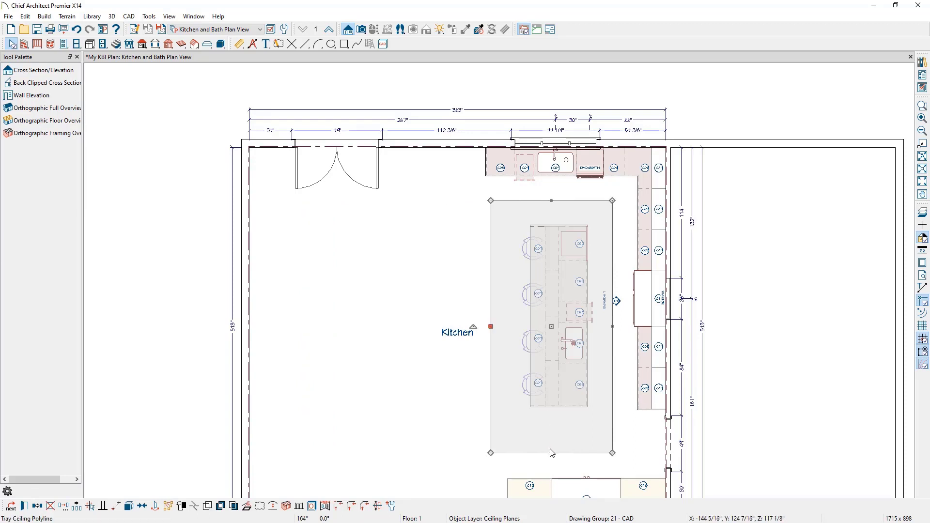
{"action": "left_click_drag", "start_coordinate": [551, 452], "coordinate": [571, 417]}
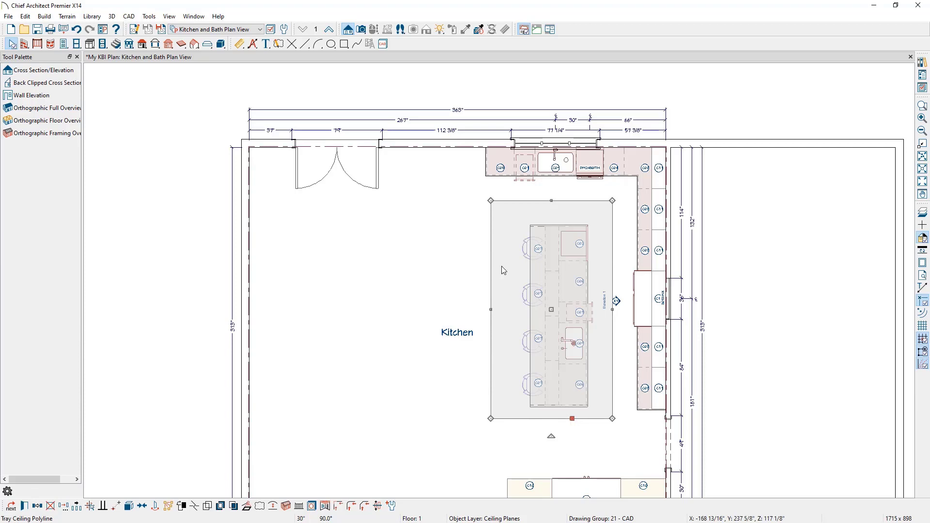
{"action": "left_click", "coordinate": [365, 33]}
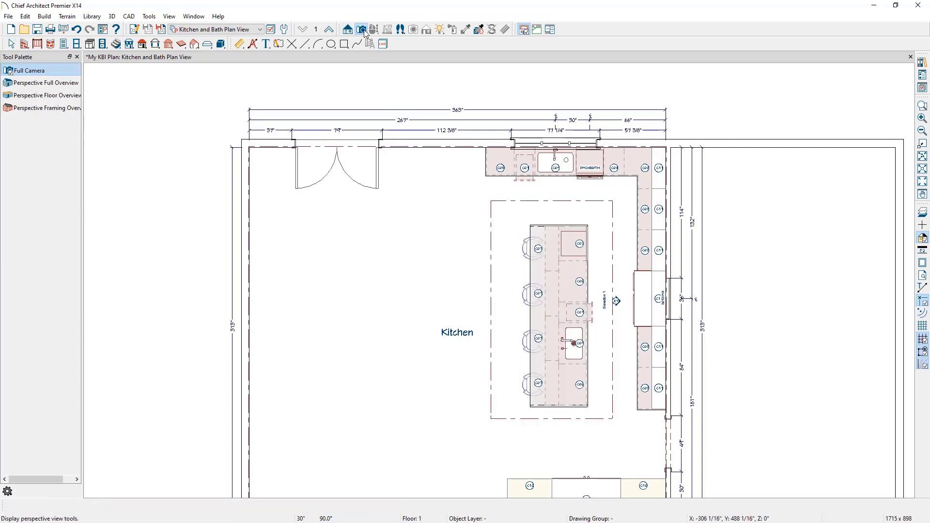
{"action": "left_click_drag", "start_coordinate": [377, 289], "coordinate": [496, 301]}
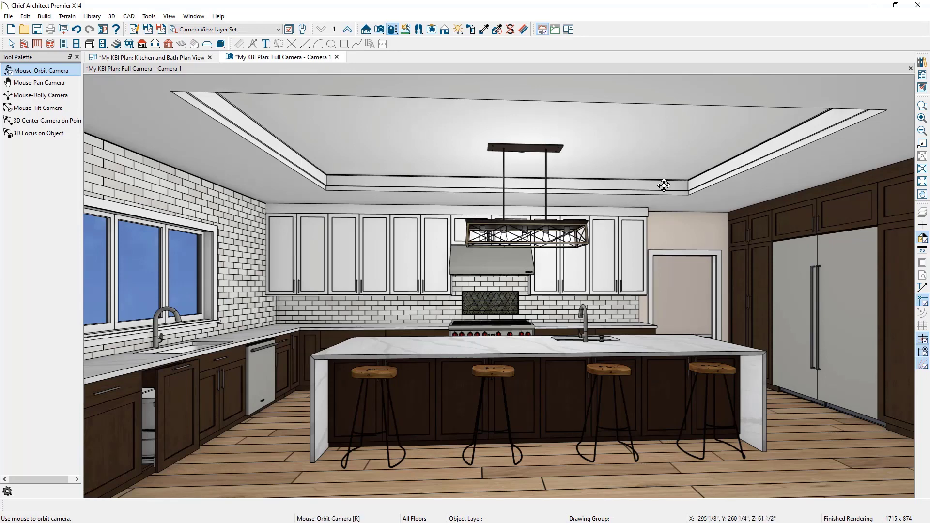
Sample the drywall material from the wall above the doorway and apply it to the ceiling in component mode.
{"action": "left_click", "coordinate": [484, 29]}
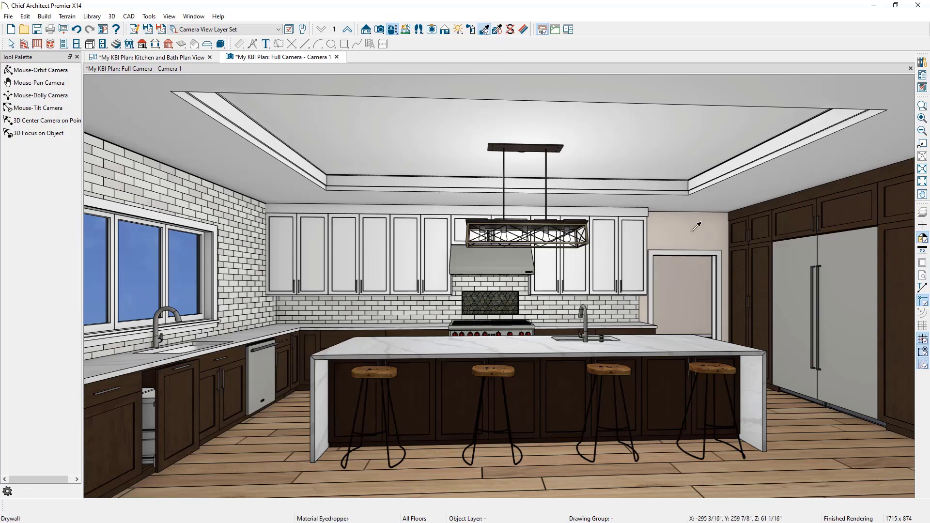
{"action": "left_click", "coordinate": [697, 227]}
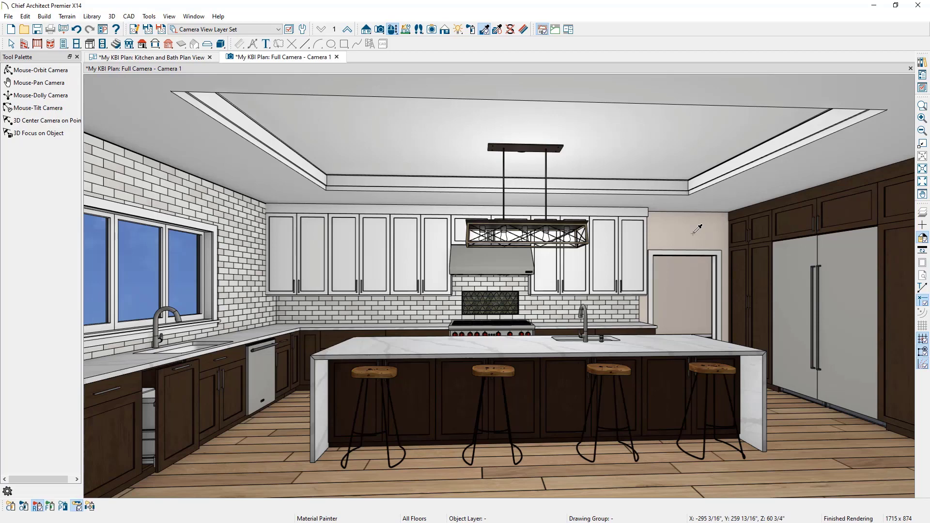
{"action": "left_click", "coordinate": [11, 506]}
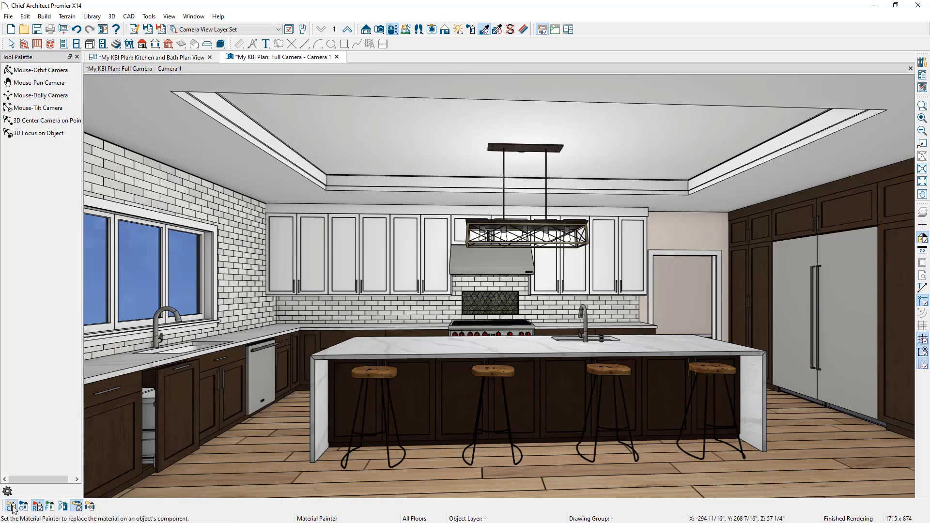
{"action": "left_click", "coordinate": [774, 190]}
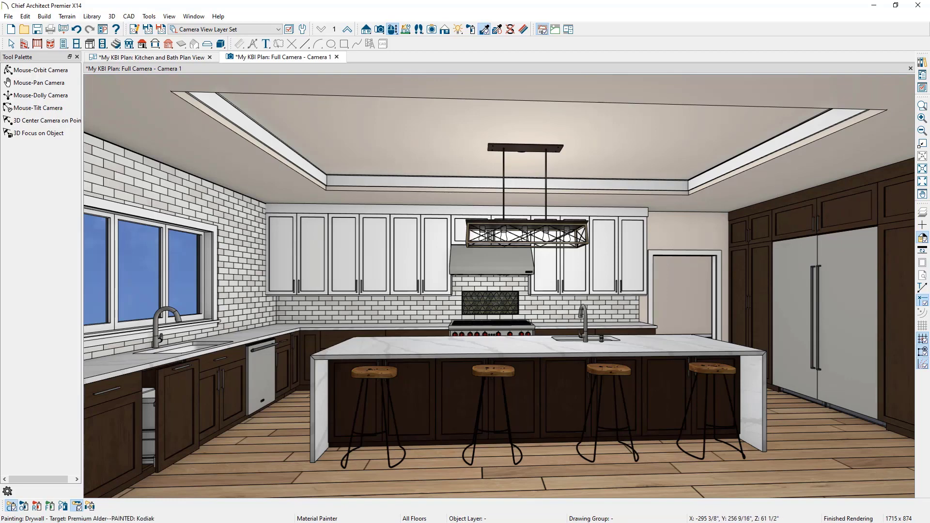
Check the tray ceiling finish in 3.png and apply the floor's Wheatfield wood material to the tray ceiling's top surface.
{"action": "left_click_drag", "start_coordinate": [929, 80], "coordinate": [376, 42]}
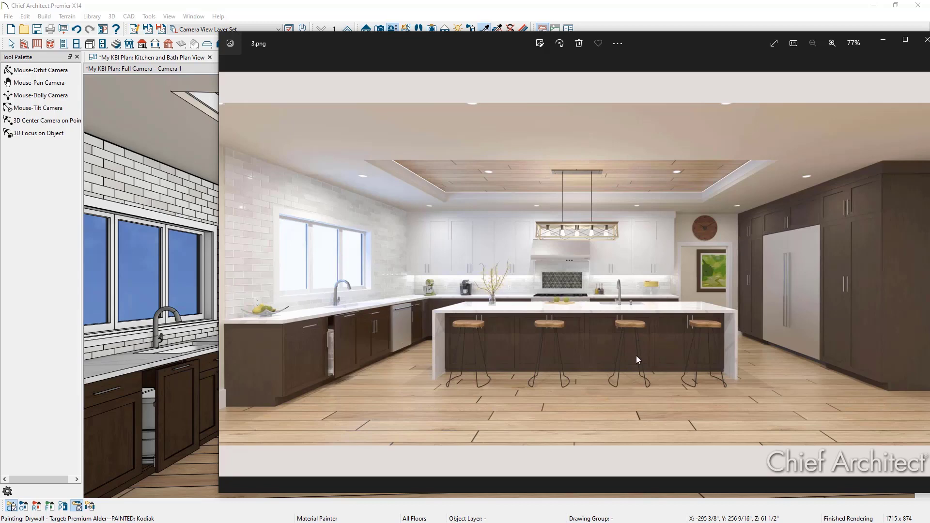
{"action": "left_click_drag", "start_coordinate": [435, 44], "coordinate": [929, 66]}
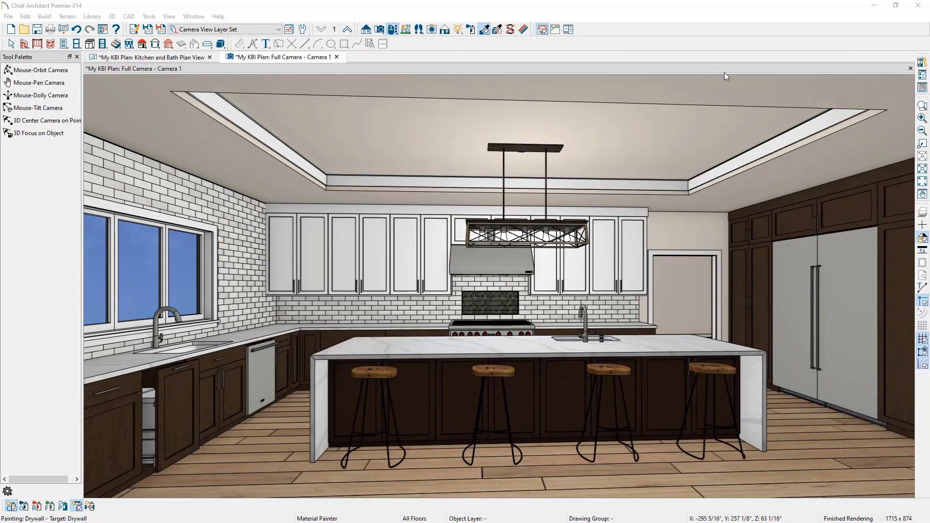
{"action": "left_click", "coordinate": [485, 29]}
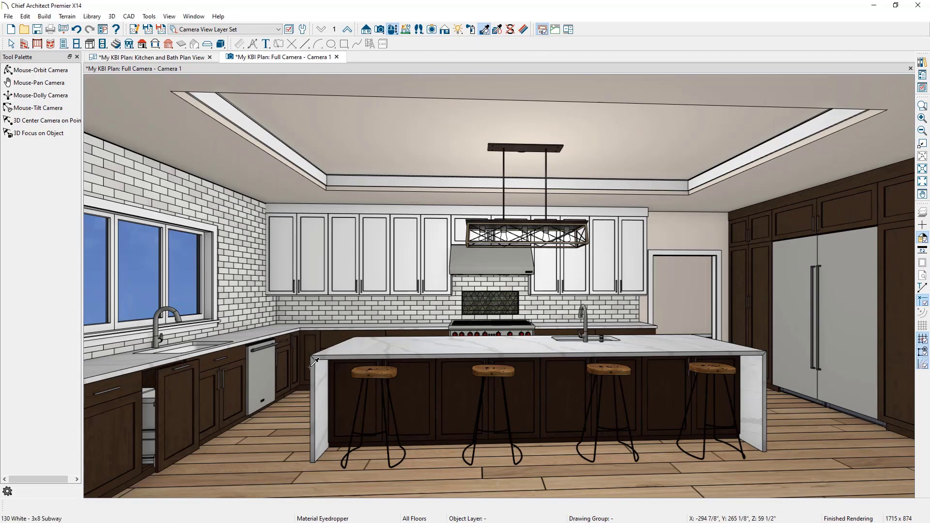
{"action": "left_click", "coordinate": [395, 153]}
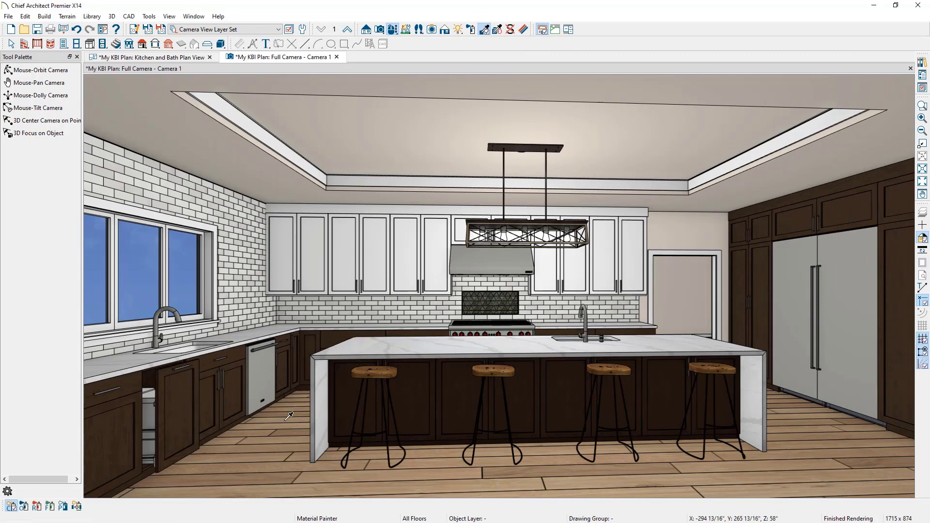
{"action": "left_click", "coordinate": [396, 149]}
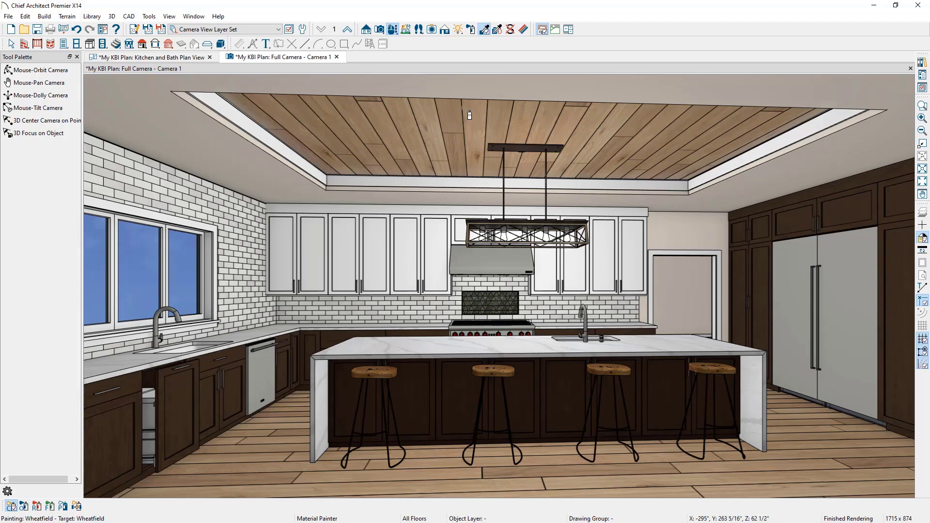
Open the tray ceiling's Wheatfield material definition, add the material to the library, and leave the definition unchanged.
{"action": "left_click", "coordinate": [523, 30]}
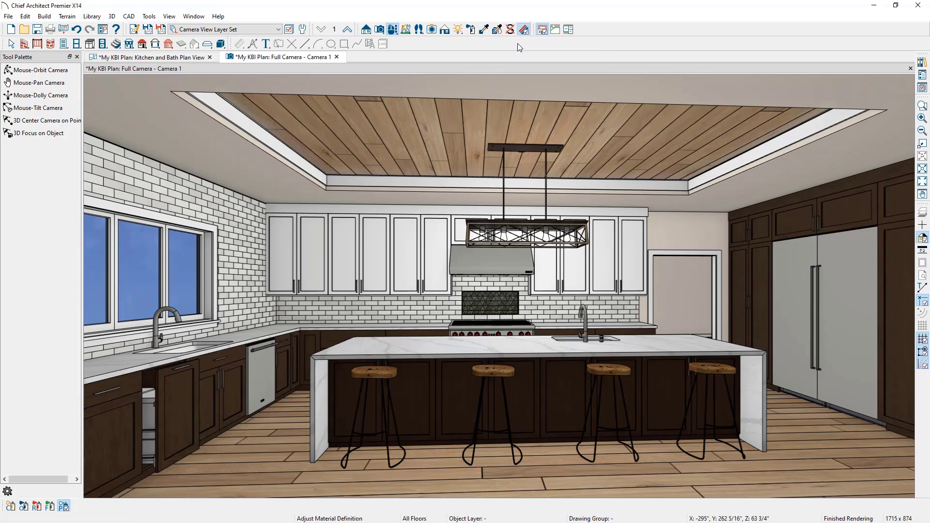
{"action": "left_click", "coordinate": [486, 122]}
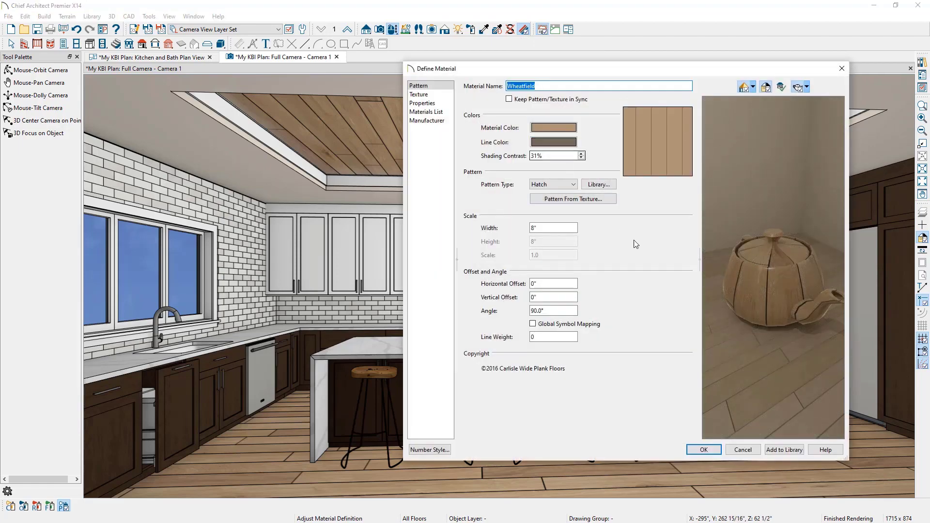
{"action": "left_click", "coordinate": [786, 453]}
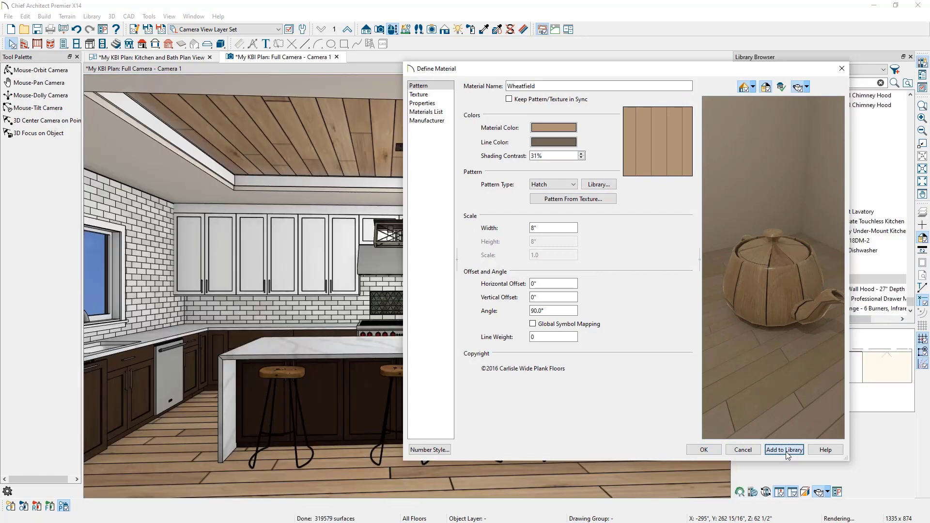
{"action": "left_click_drag", "start_coordinate": [695, 74], "coordinate": [530, 72]}
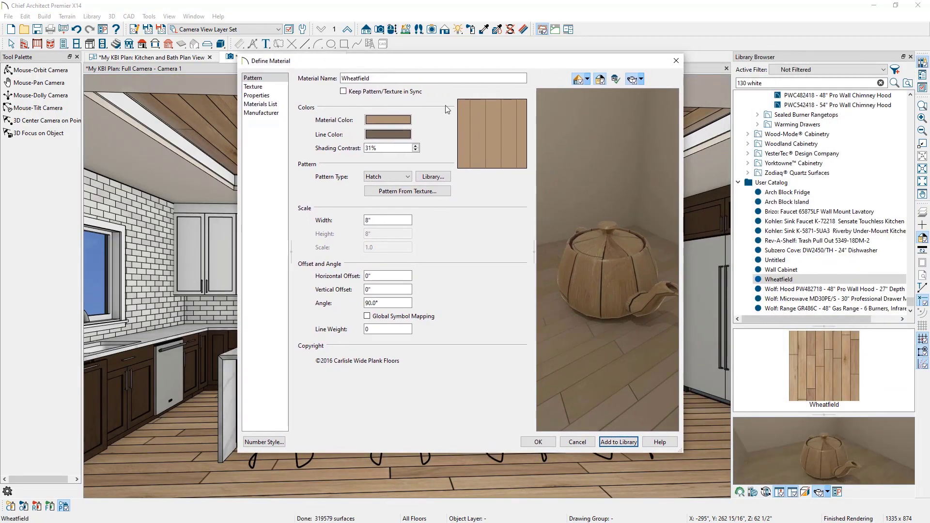
{"action": "left_click", "coordinate": [577, 442]}
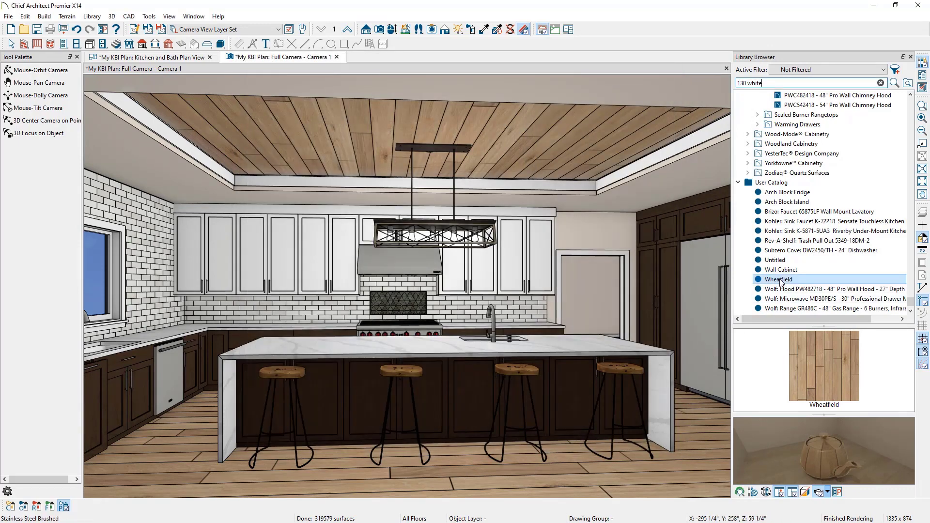
Edit the library's Wheatfield material: rename it Wheatfield 90, keep pattern and texture in sync, and set the angle to 0°.
{"action": "right_click", "coordinate": [780, 281]}
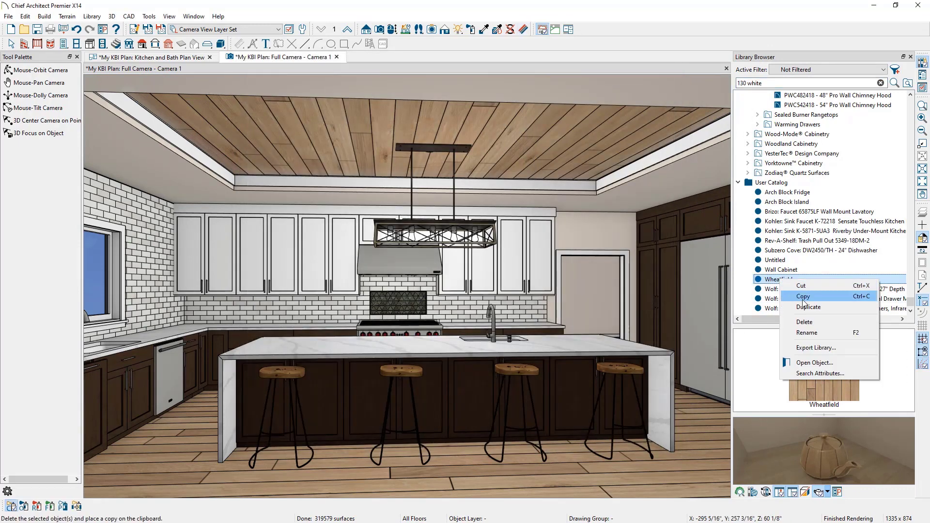
{"action": "left_click", "coordinate": [824, 362]}
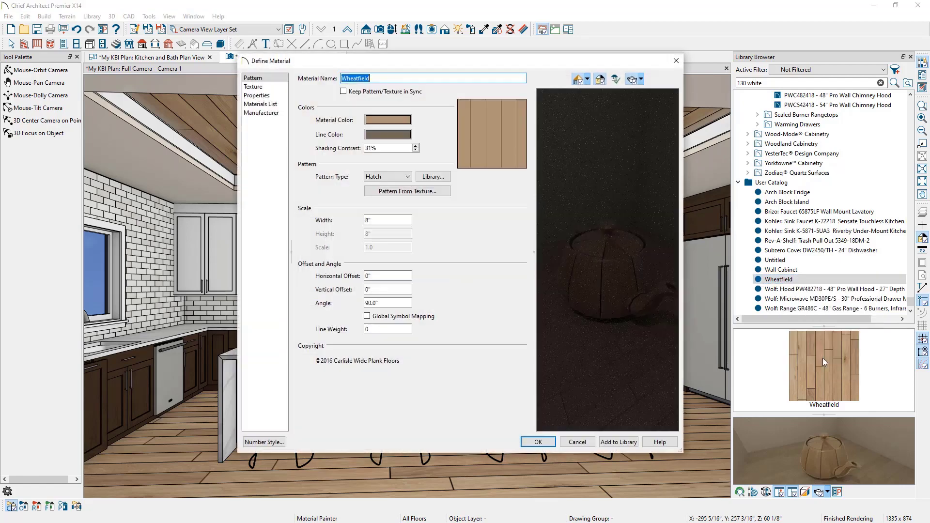
{"action": "left_click", "coordinate": [393, 78]}
{"action": "type", "text": "90"}
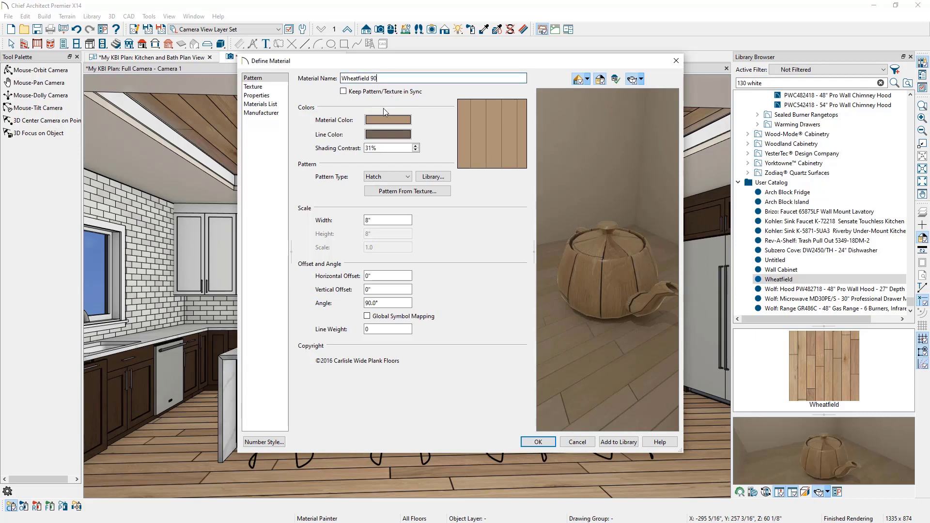
{"action": "left_click", "coordinate": [380, 93]}
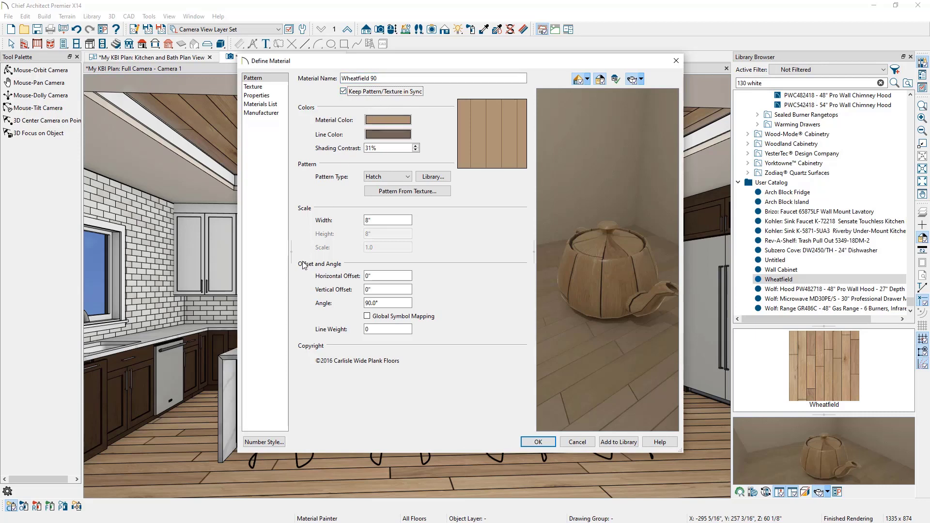
{"action": "left_click_drag", "start_coordinate": [390, 304], "coordinate": [335, 302]}
{"action": "type", "text": "0"}
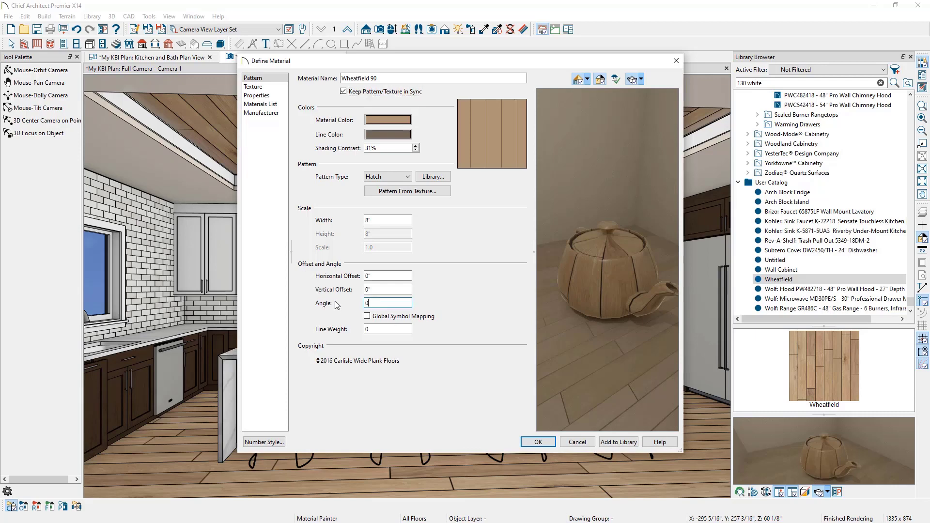
{"action": "key", "text": "Tab"}
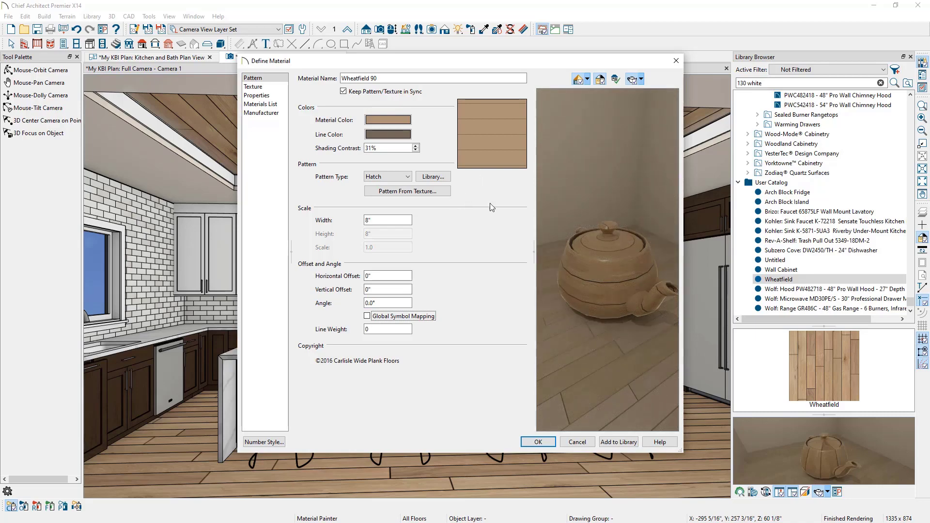
{"action": "left_click", "coordinate": [537, 441]}
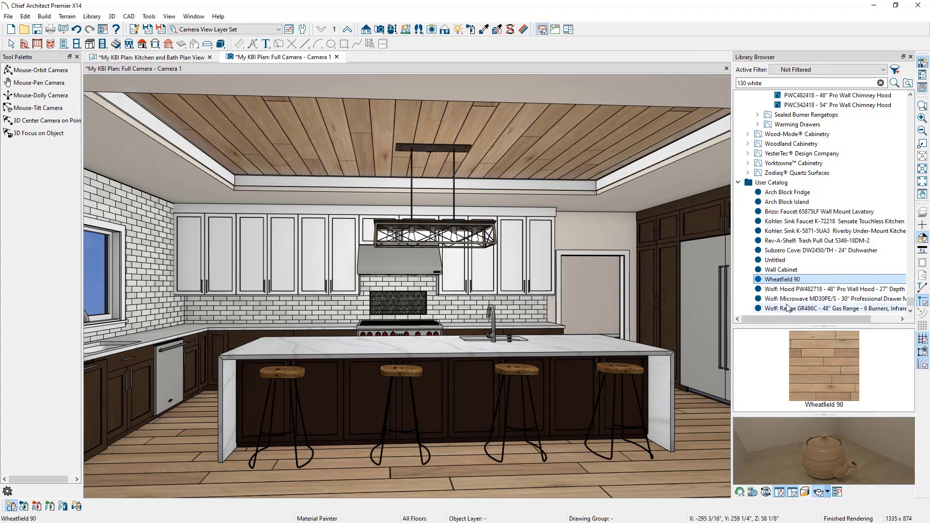
Apply the Wheatfield 90 material to the tray ceiling's top surface and close the library browser.
{"action": "left_click", "coordinate": [784, 279]}
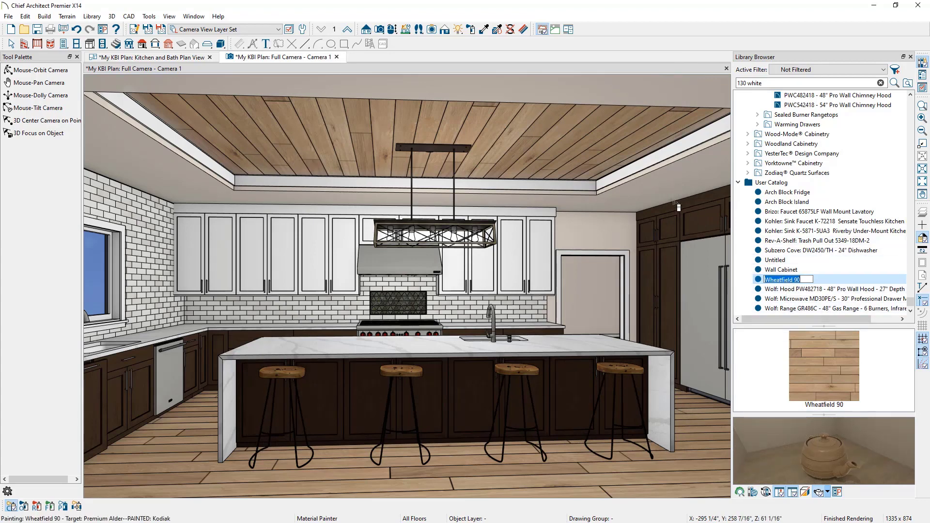
{"action": "left_click", "coordinate": [593, 160]}
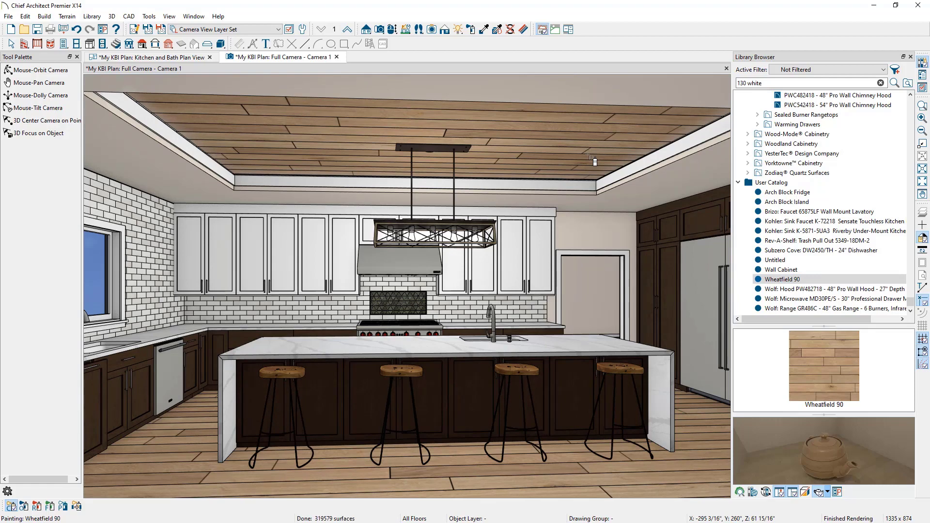
{"action": "left_click", "coordinate": [911, 57]}
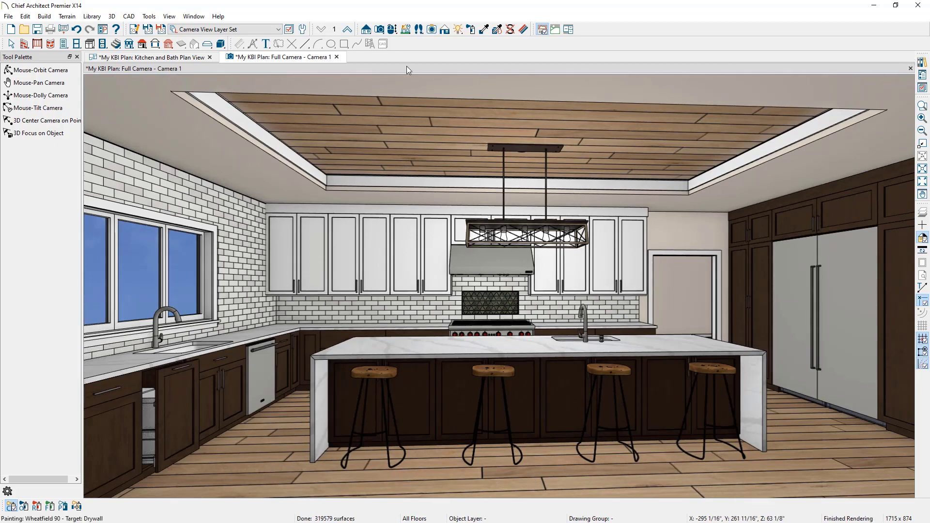
Close the camera view and switch the floor plan to the Electrical Plan View.
{"action": "left_click", "coordinate": [339, 59]}
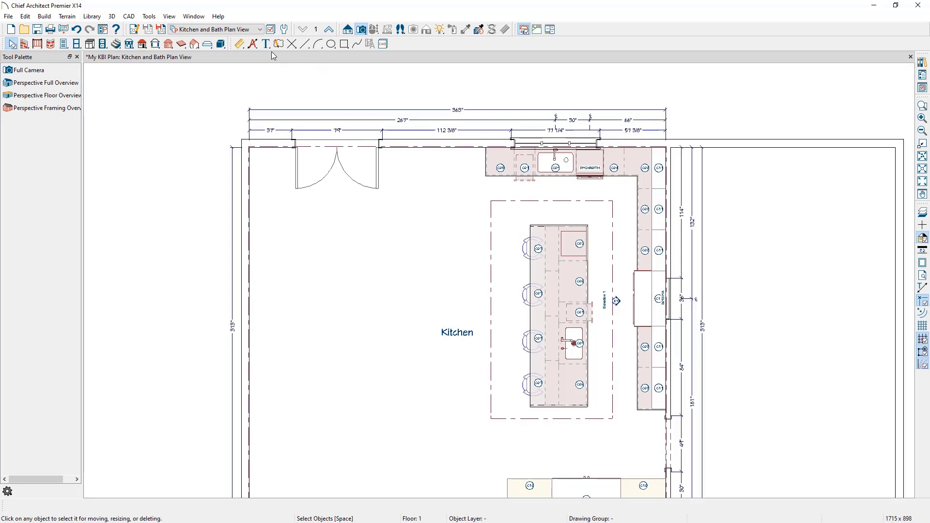
{"action": "left_click", "coordinate": [251, 32]}
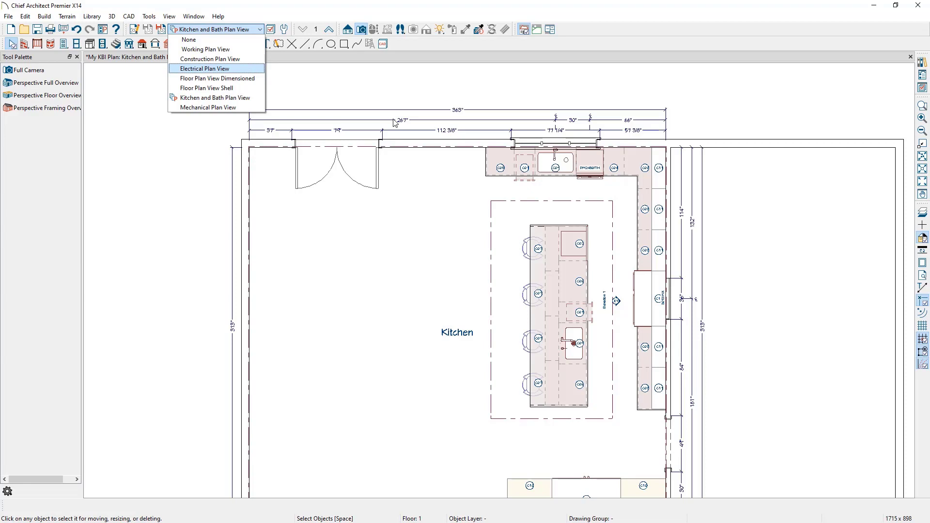
{"action": "left_click", "coordinate": [342, 60]}
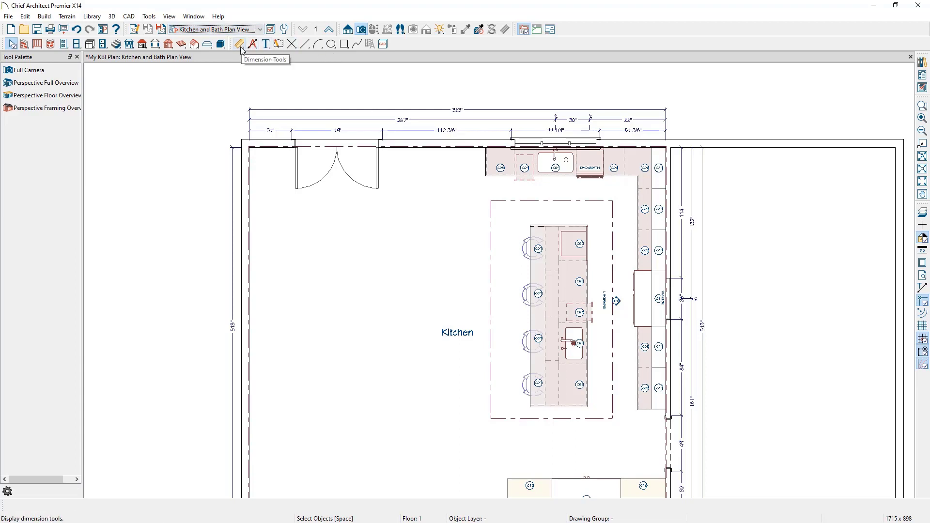
{"action": "left_click", "coordinate": [247, 33]}
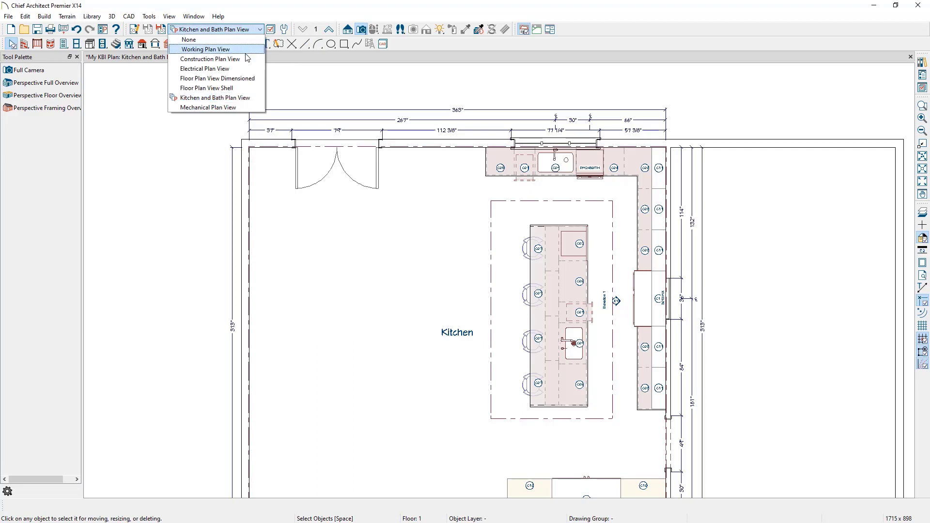
{"action": "left_click", "coordinate": [243, 69]}
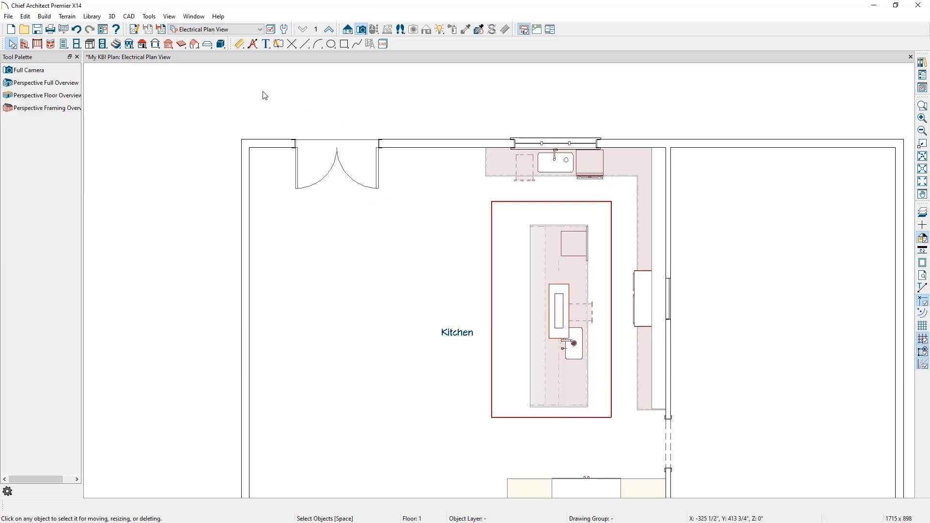
Place a ceiling light in the kitchen aisle near the inside corner of the sink and range counters.
{"action": "left_click", "coordinate": [102, 45]}
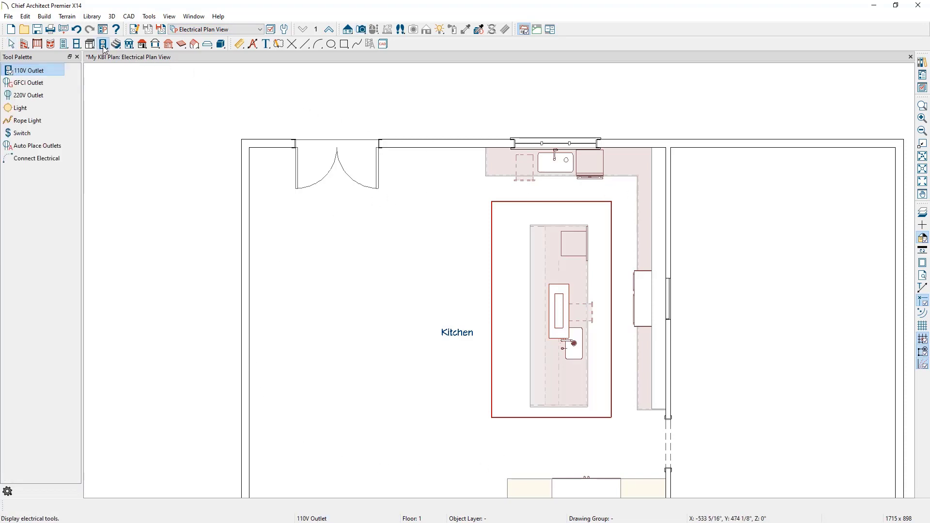
{"action": "left_click", "coordinate": [45, 109]}
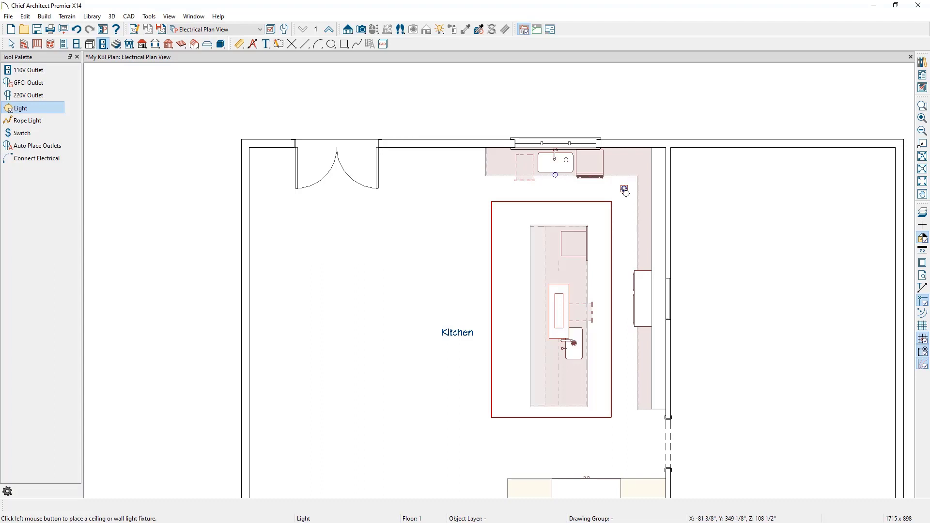
{"action": "scroll", "coordinate": [625, 192], "scroll_direction": "up", "scroll_amount": 3}
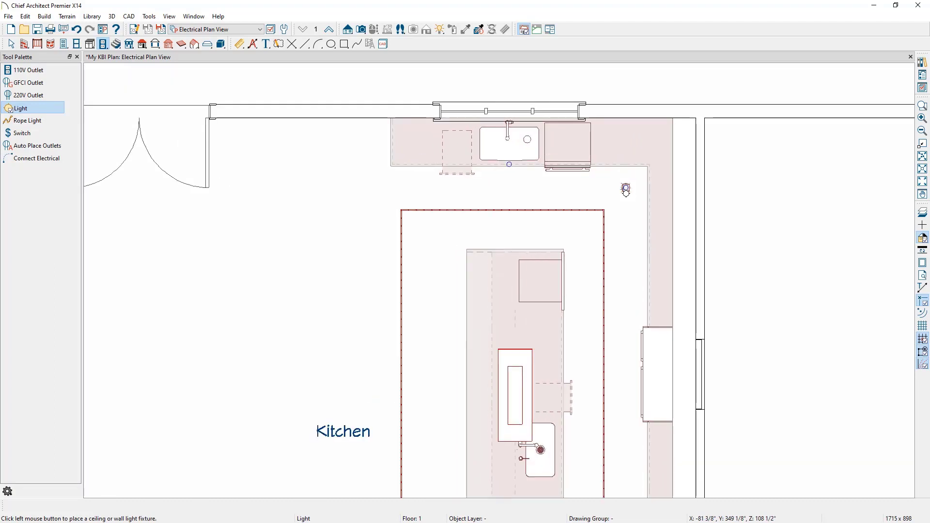
{"action": "left_click", "coordinate": [625, 188]}
{"action": "scroll", "coordinate": [626, 189], "scroll_direction": "down", "scroll_amount": 2}
{"action": "middle_click_drag", "start_coordinate": [626, 189], "coordinate": [617, 133]}
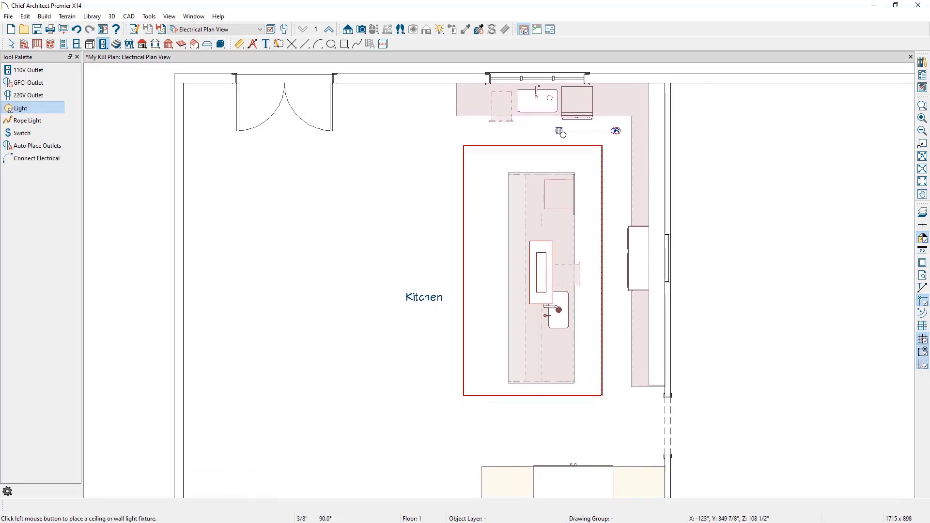
{"action": "key", "text": "Escape"}
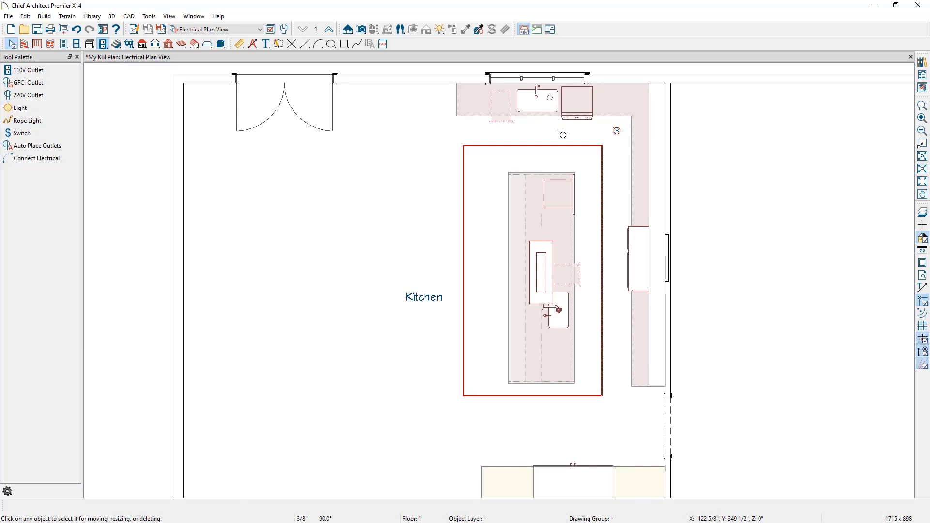
Set up Multiple Copy for the new light with 78" primary and secondary offsets for general objects.
{"action": "left_click", "coordinate": [617, 132]}
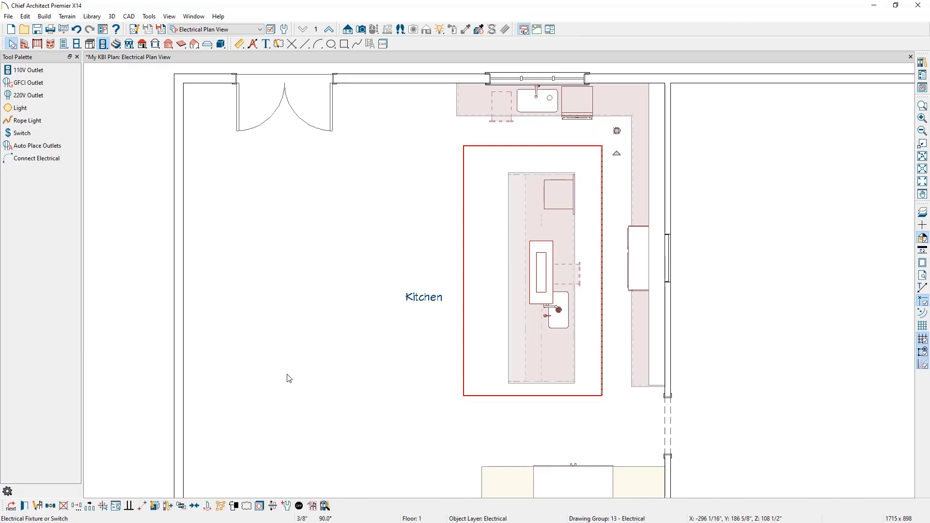
{"action": "left_click", "coordinate": [91, 506]}
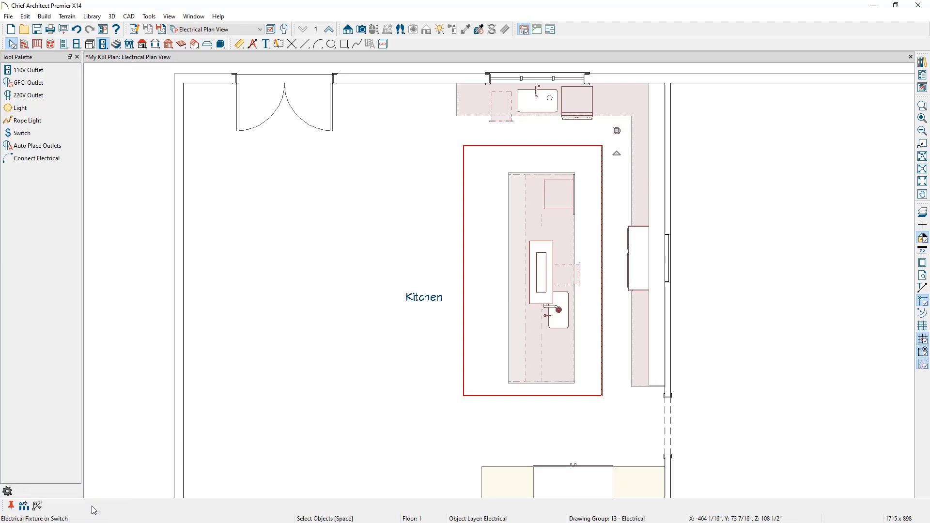
{"action": "left_click", "coordinate": [25, 507]}
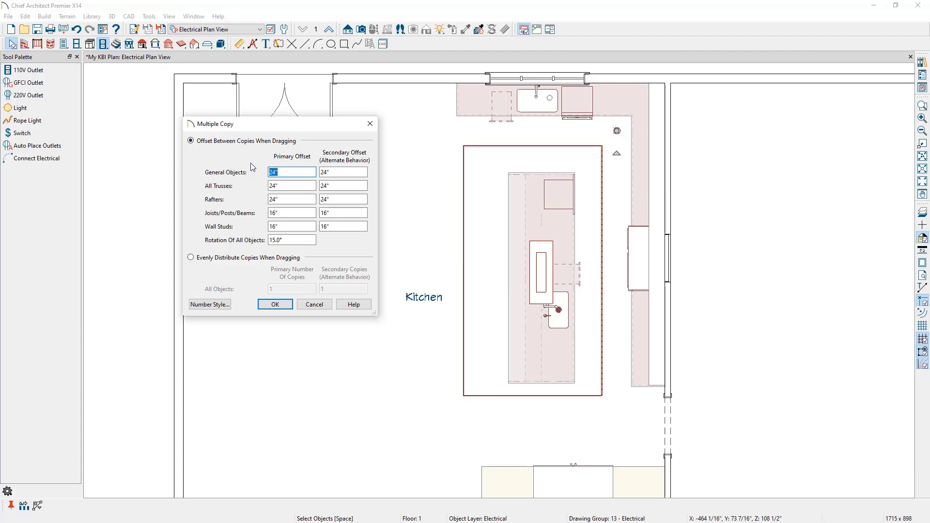
{"action": "type", "text": "78"}
{"action": "key", "text": "Tab"}
{"action": "type", "text": "78"}
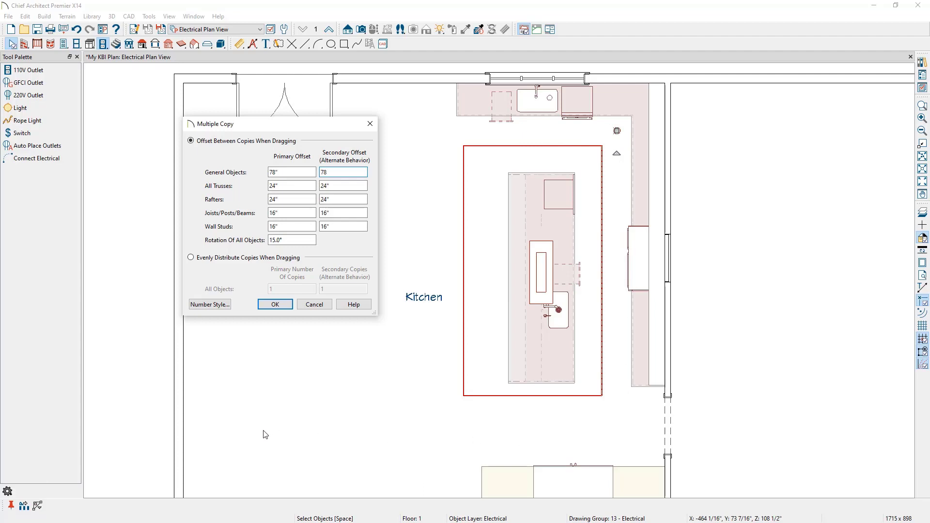
{"action": "left_click", "coordinate": [273, 305]}
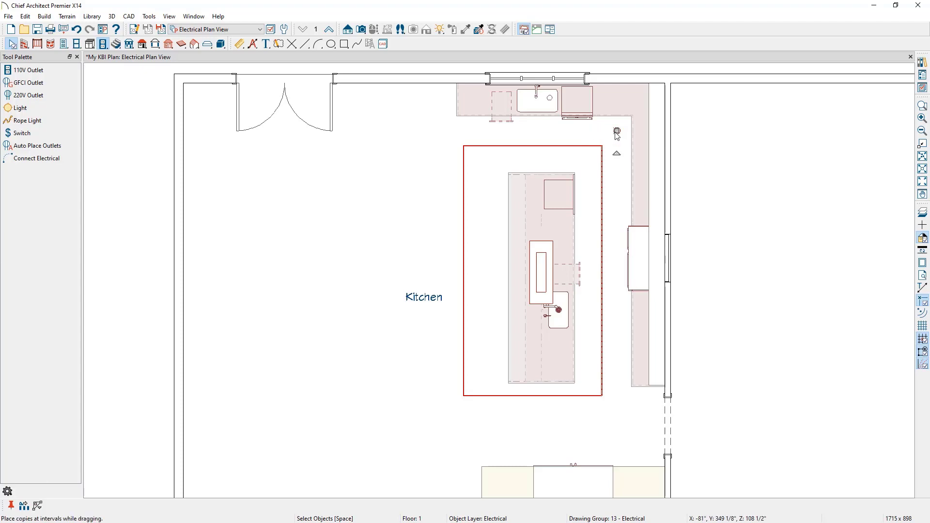
Copy the light at the set intervals along the range wall and across the kitchen into a 5 x 4 grid.
{"action": "left_click_drag", "start_coordinate": [617, 134], "coordinate": [621, 450]}
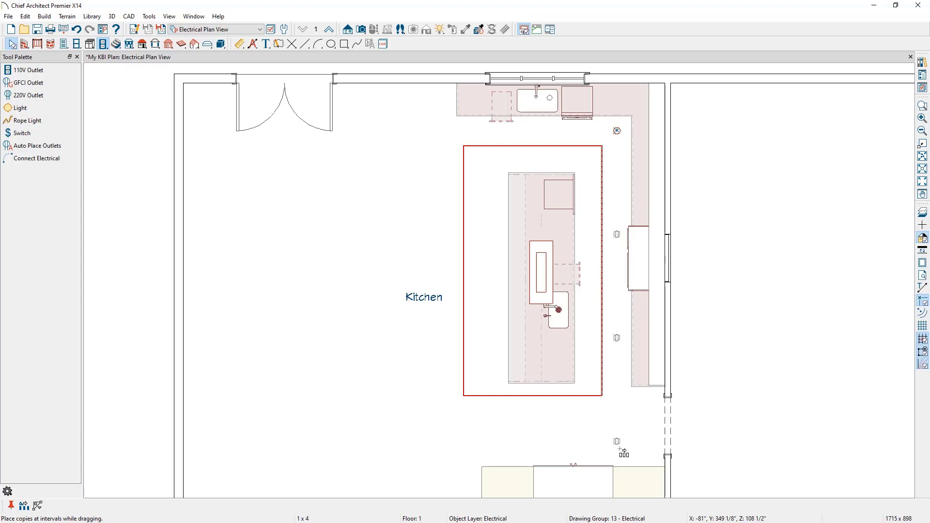
{"action": "left_click_drag", "start_coordinate": [621, 450], "coordinate": [198, 430]}
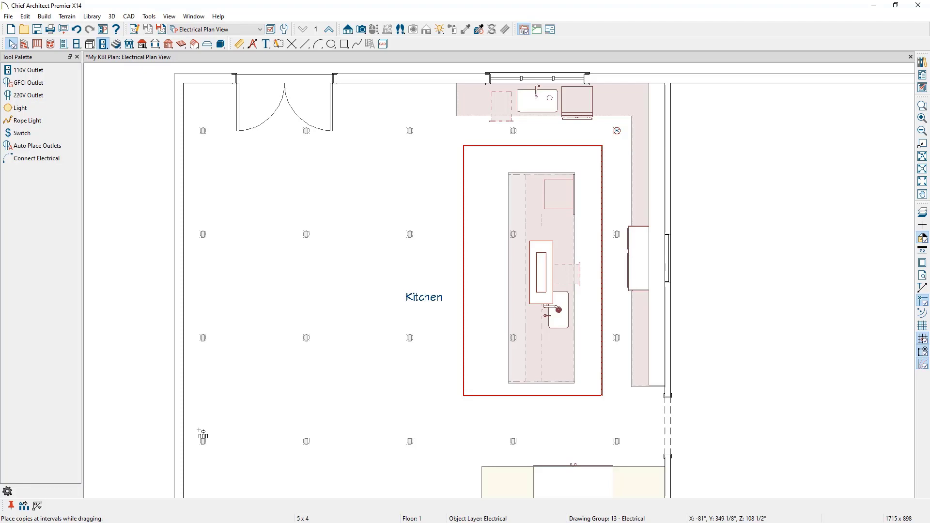
{"action": "left_click_drag", "start_coordinate": [199, 430], "coordinate": [199, 430]}
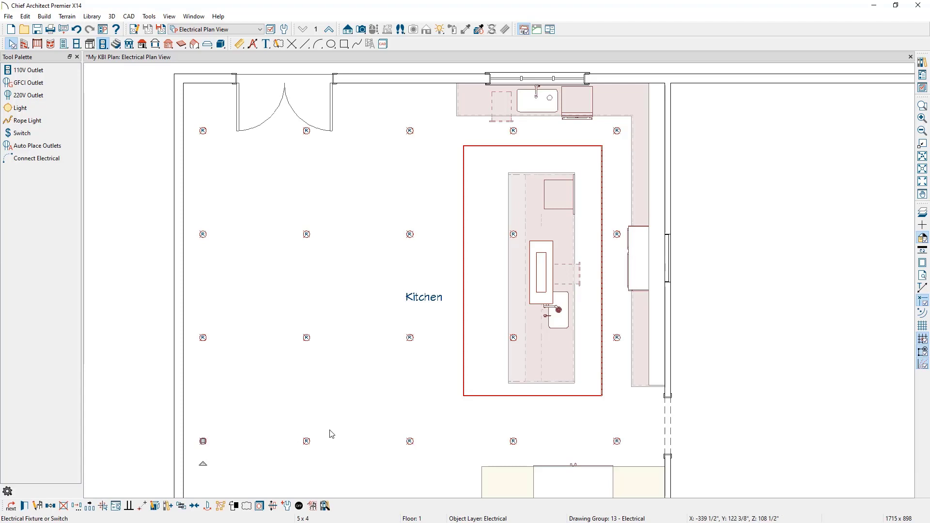
Place a switch on the range wall between the end of the counter and the doorway opening.
{"action": "scroll", "coordinate": [668, 395], "scroll_direction": "up", "scroll_amount": 2}
{"action": "scroll", "coordinate": [667, 395], "scroll_direction": "up", "scroll_amount": 2}
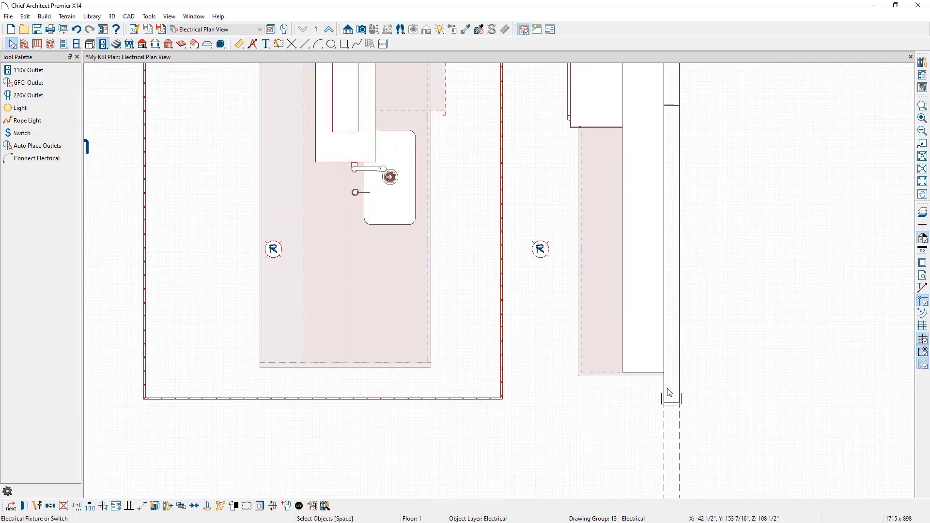
{"action": "middle_click_drag", "start_coordinate": [669, 393], "coordinate": [709, 328]}
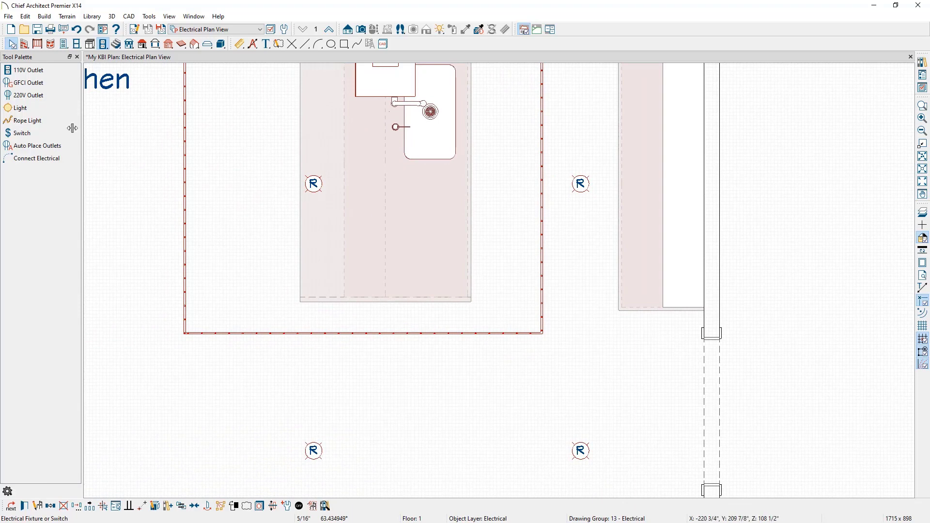
{"action": "left_click", "coordinate": [53, 132]}
{"action": "left_click", "coordinate": [52, 132]}
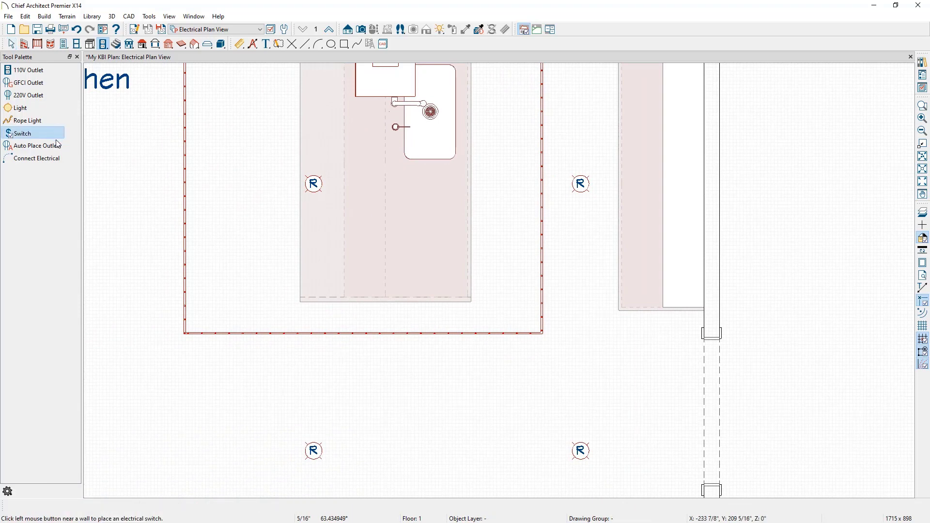
{"action": "left_click", "coordinate": [705, 322]}
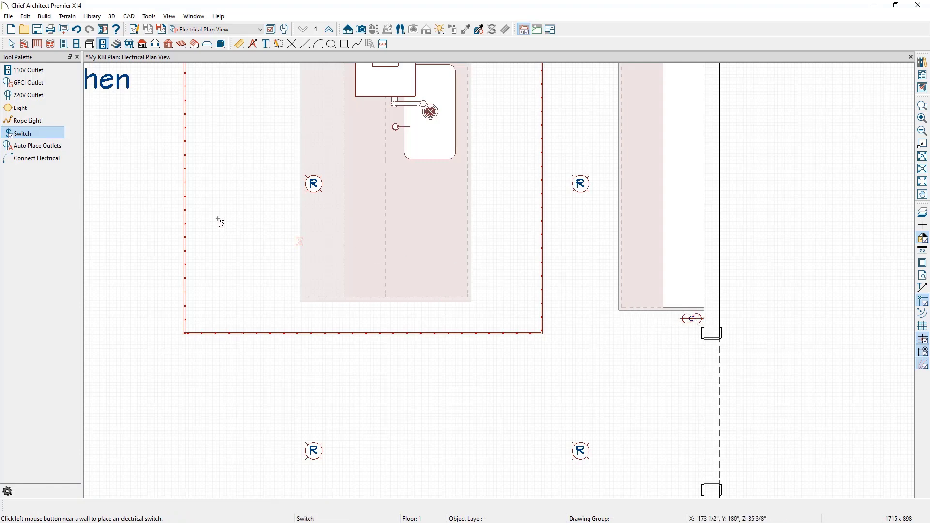
Connect the doorway switch to a chain of three recessed lights, ending at the one over the island's sink end.
{"action": "left_click", "coordinate": [60, 159]}
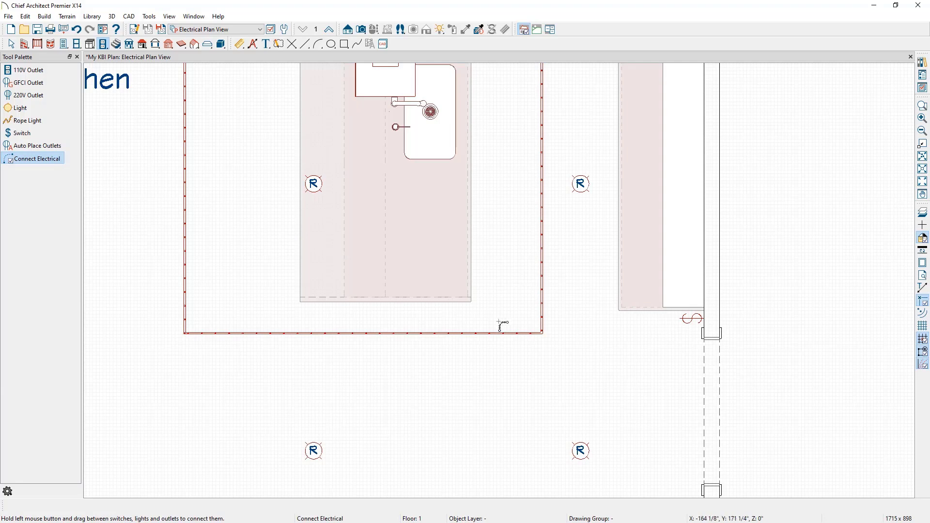
{"action": "left_click_drag", "start_coordinate": [700, 322], "coordinate": [313, 451]}
{"action": "left_click_drag", "start_coordinate": [313, 450], "coordinate": [316, 183]}
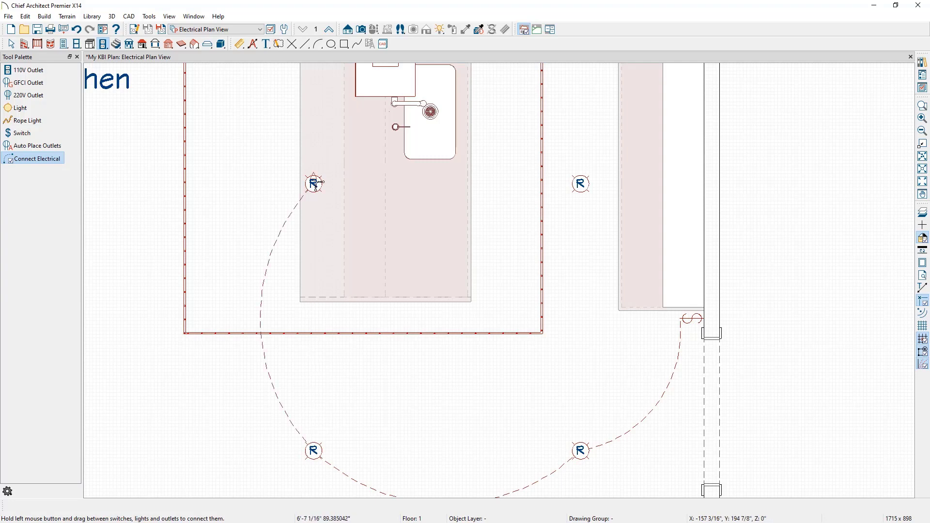
{"action": "scroll", "coordinate": [315, 183], "scroll_direction": "down", "scroll_amount": 4}
{"action": "middle_click_drag", "start_coordinate": [366, 101], "coordinate": [492, 235]}
{"action": "scroll", "coordinate": [420, 260], "scroll_direction": "down", "scroll_amount": 4}
{"action": "scroll", "coordinate": [492, 236], "scroll_direction": "up", "scroll_amount": 1}
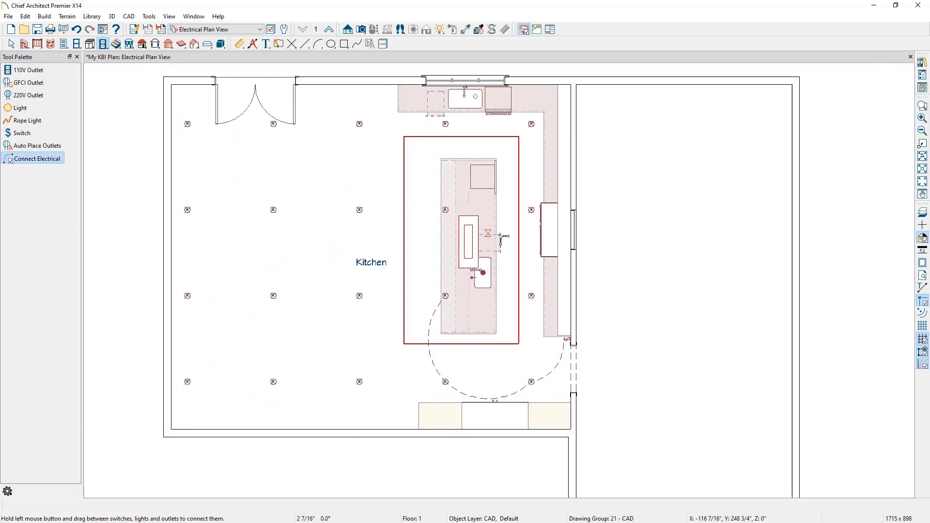
{"action": "key", "text": "space"}
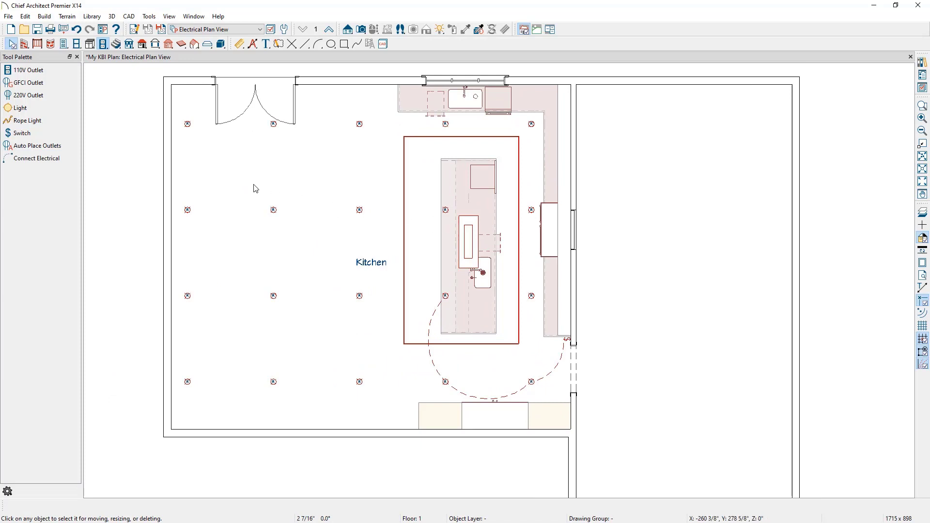
Auto-place electrical outlets along the walls and counters of the kitchen.
{"action": "left_click", "coordinate": [36, 145]}
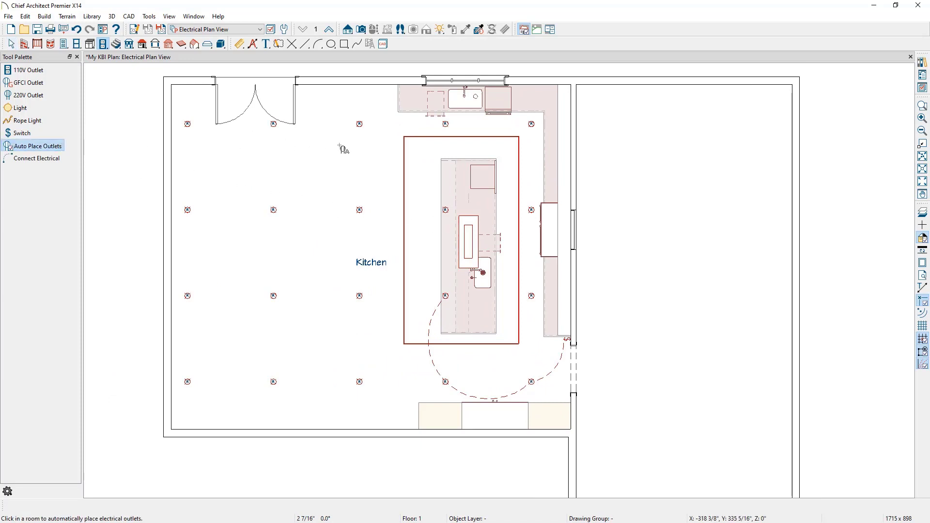
{"action": "left_click", "coordinate": [392, 151]}
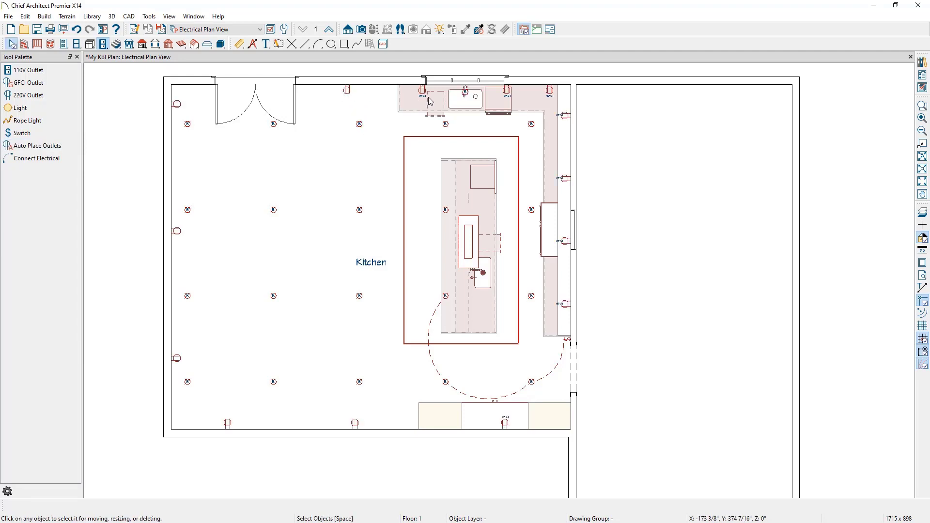
{"action": "scroll", "coordinate": [416, 98], "scroll_direction": "up", "scroll_amount": 1}
{"action": "scroll", "coordinate": [417, 98], "scroll_direction": "up", "scroll_amount": 1}
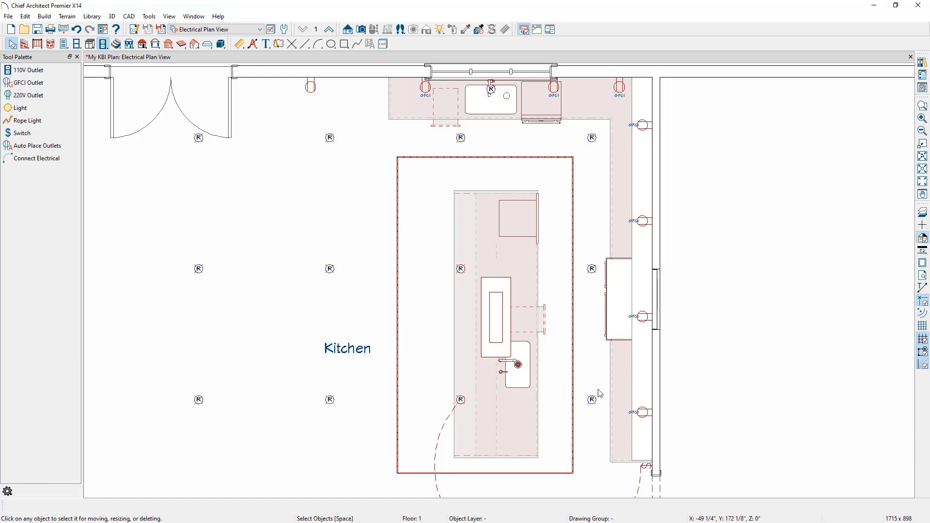
Create a full camera view facing across the island to the range wall, framed to show the whole kitchen and ceiling lights.
{"action": "left_click", "coordinate": [361, 31]}
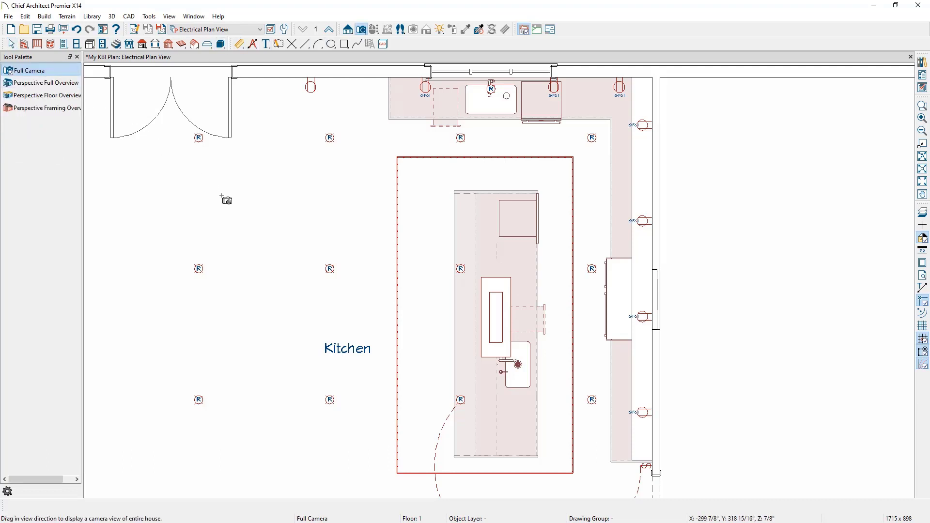
{"action": "left_click_drag", "start_coordinate": [258, 285], "coordinate": [448, 291]}
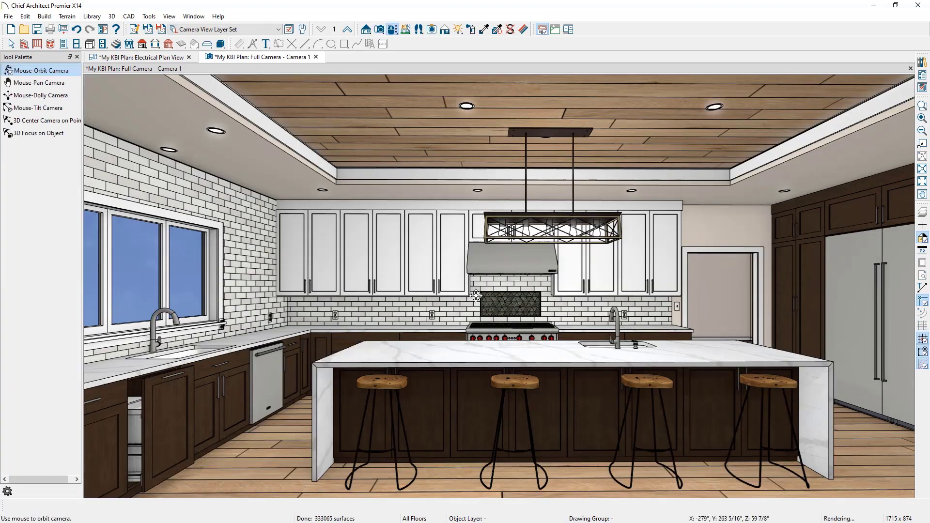
{"action": "scroll", "coordinate": [583, 313], "scroll_direction": "down", "scroll_amount": 1}
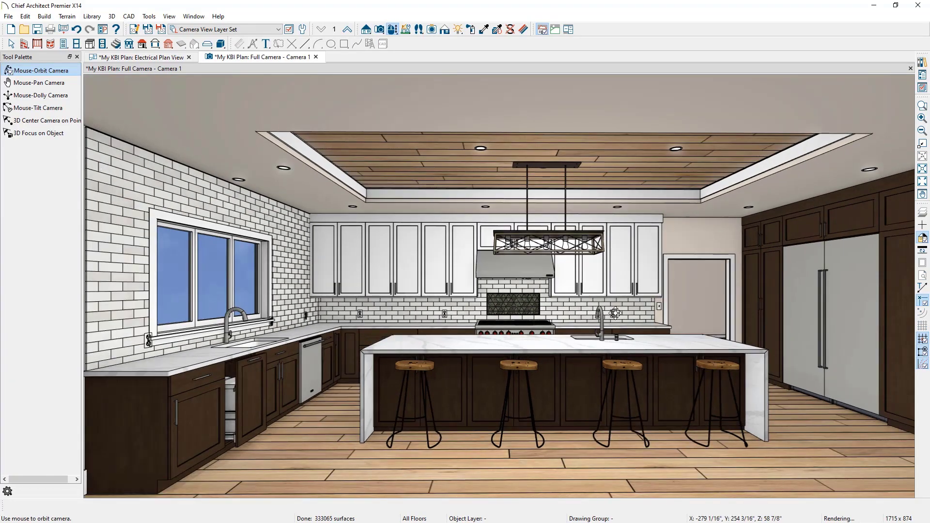
{"action": "scroll", "coordinate": [613, 312], "scroll_direction": "down", "scroll_amount": 1}
{"action": "middle_click_drag", "start_coordinate": [615, 312], "coordinate": [522, 317]}
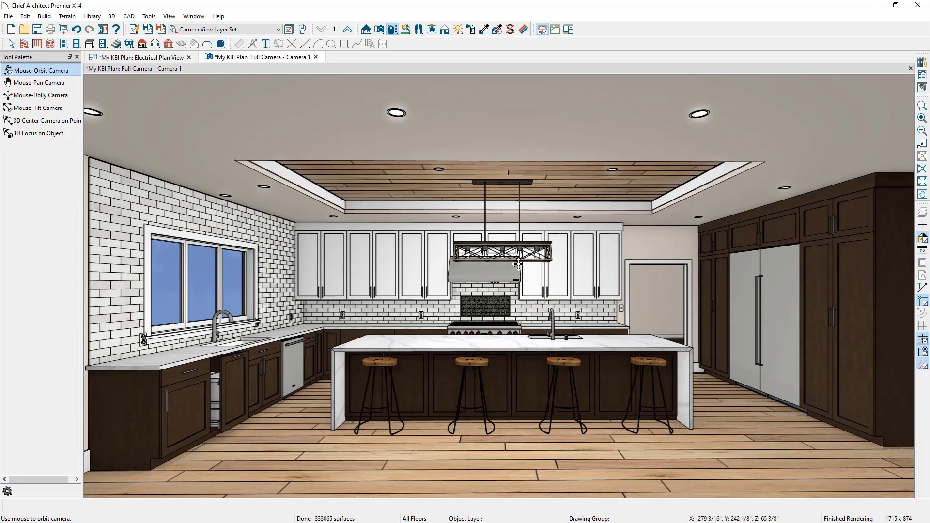
Preview the kitchen camera view in the Vector View, Clay and Glass House rendering techniques.
{"action": "left_click", "coordinate": [444, 30]}
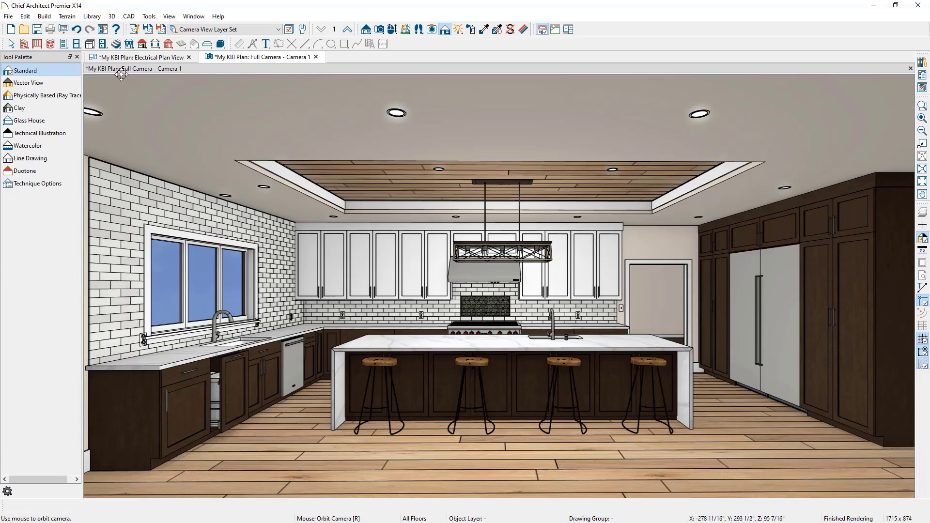
{"action": "left_click", "coordinate": [57, 83]}
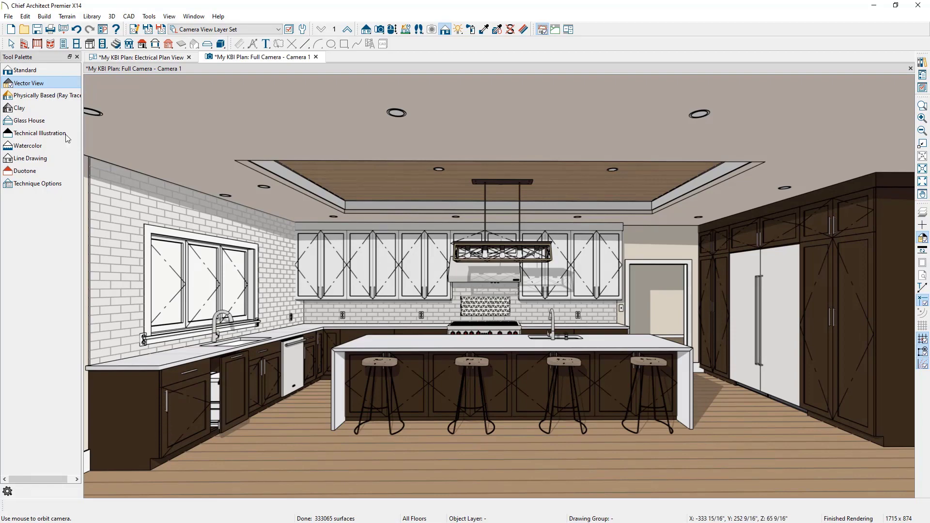
{"action": "left_click", "coordinate": [52, 109]}
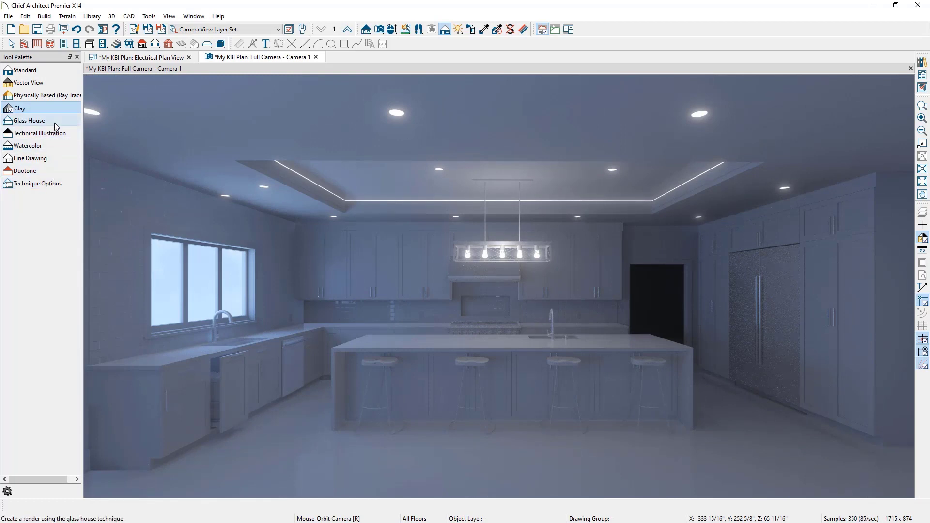
{"action": "left_click", "coordinate": [54, 123]}
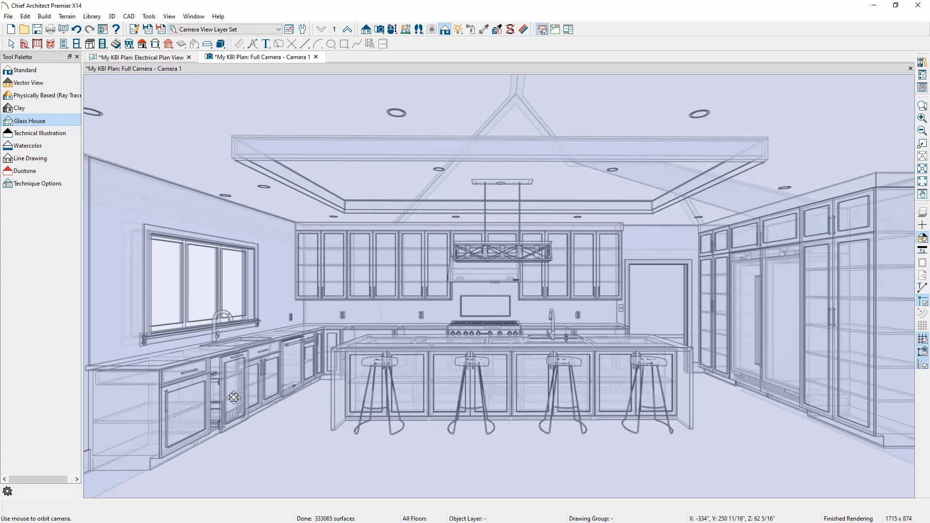
Preview the kitchen in the Technical Illustration, Watercolor, Line Drawing and Duotone rendering techniques.
{"action": "left_click", "coordinate": [71, 134]}
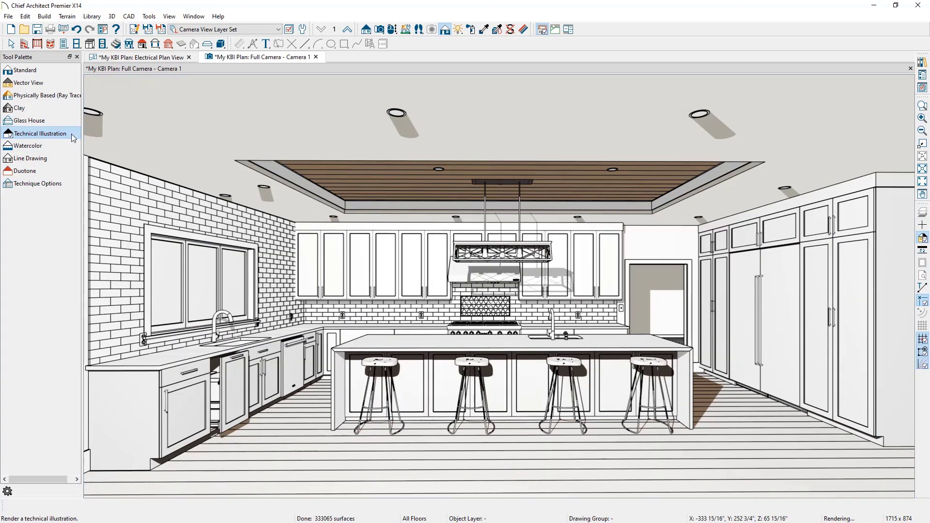
{"action": "left_click", "coordinate": [61, 144]}
{"action": "left_click", "coordinate": [59, 158]}
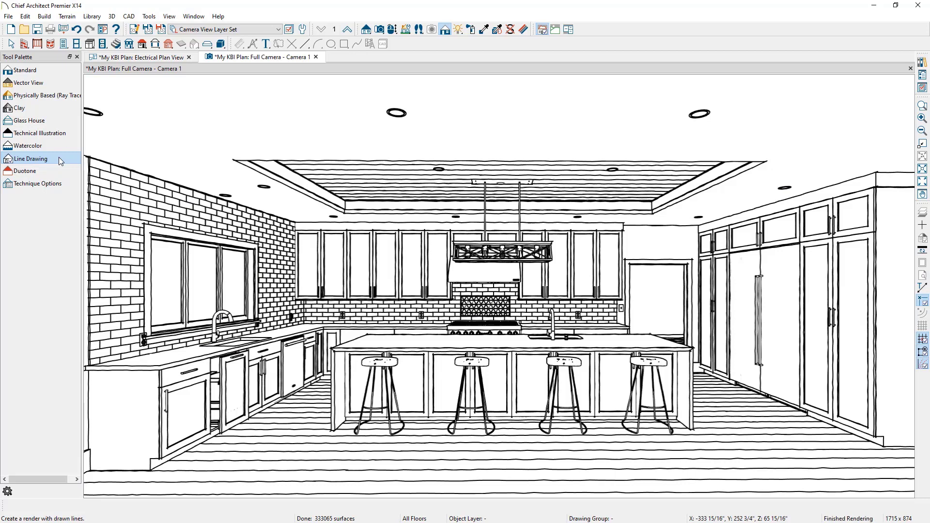
{"action": "left_click", "coordinate": [56, 169]}
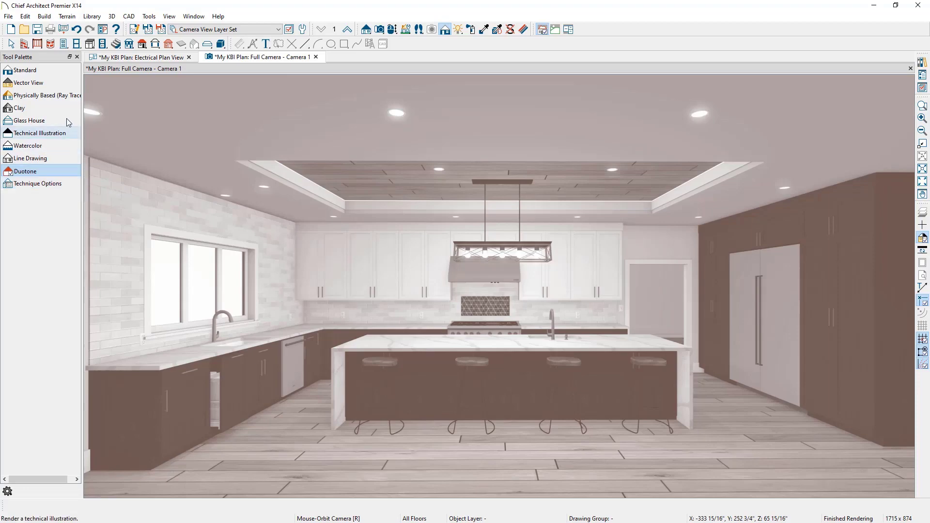
Render the kitchen with the Physically Based ray trace technique and view the ray tracing settings image 4.png enlarged.
{"action": "left_click", "coordinate": [67, 99]}
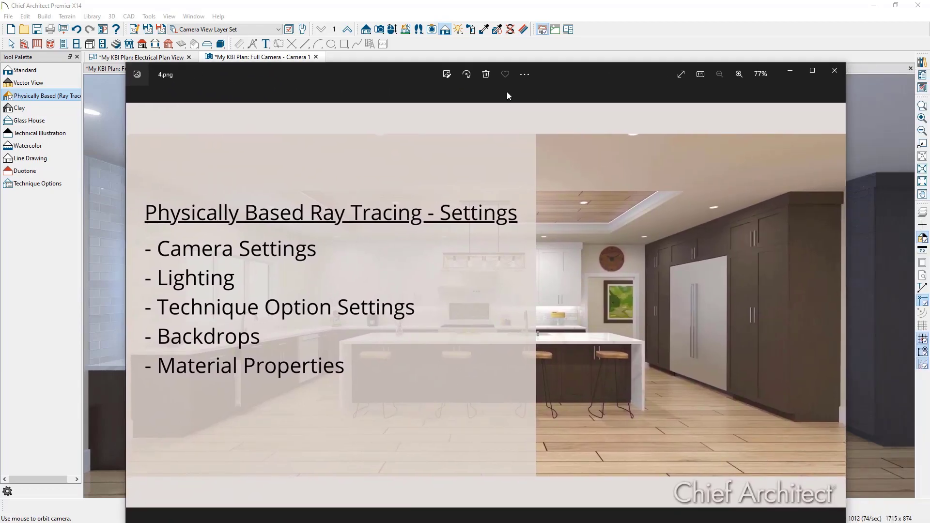
{"action": "left_click", "coordinate": [806, 72]}
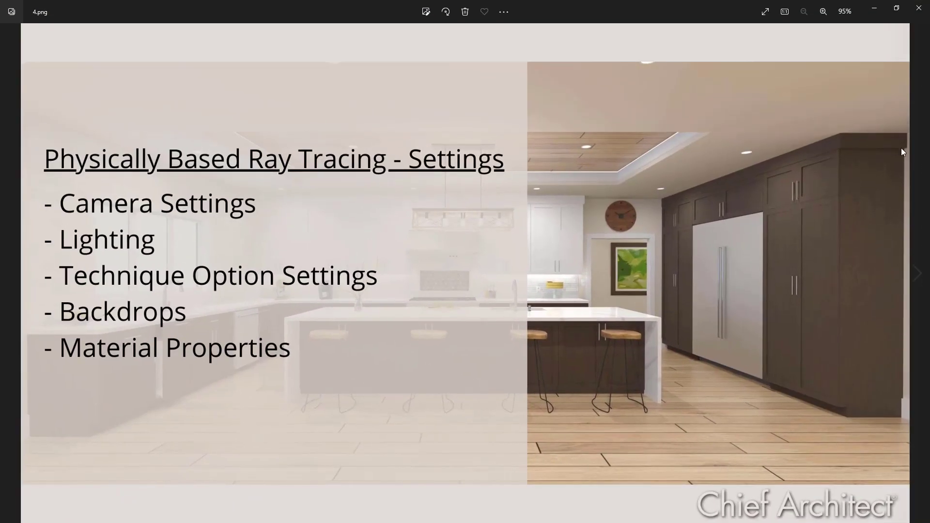
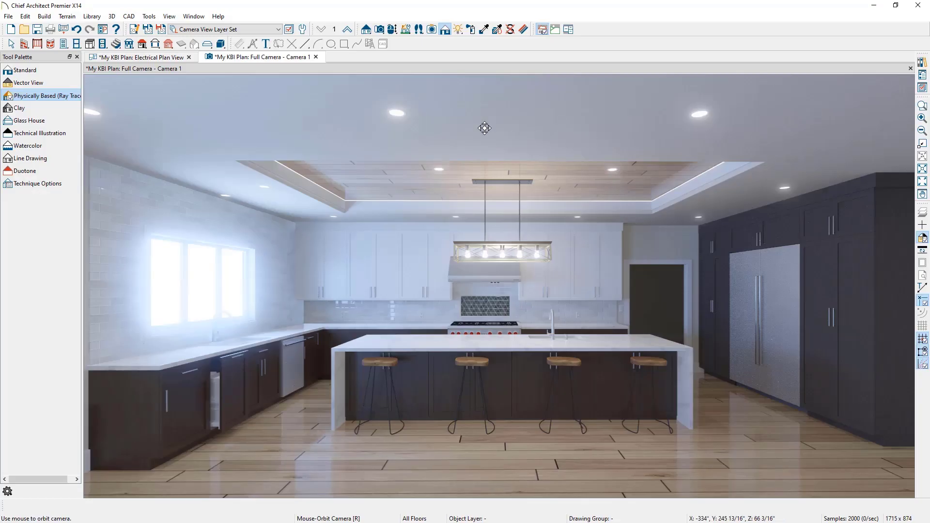
Close the camera view and switch the floor plan to the Kitchen and Bath Plan View.
{"action": "left_click", "coordinate": [316, 57]}
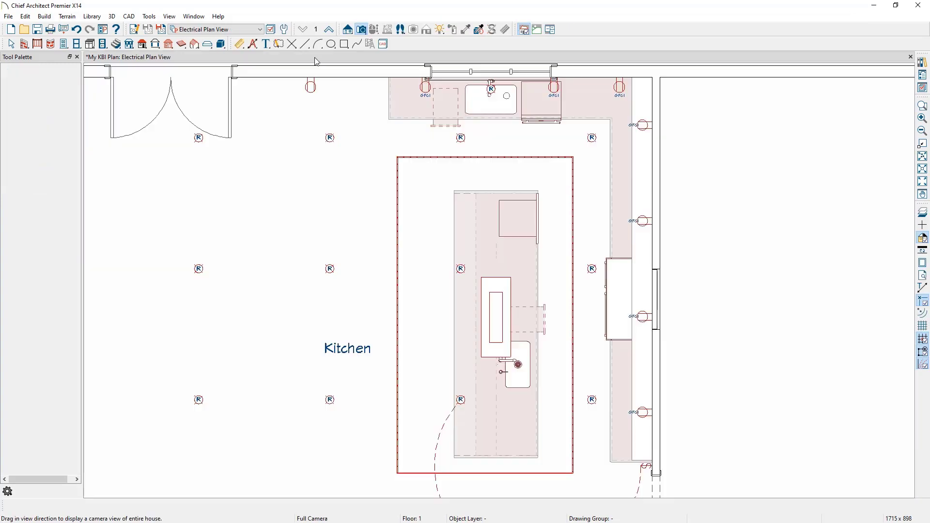
{"action": "left_click", "coordinate": [245, 30]}
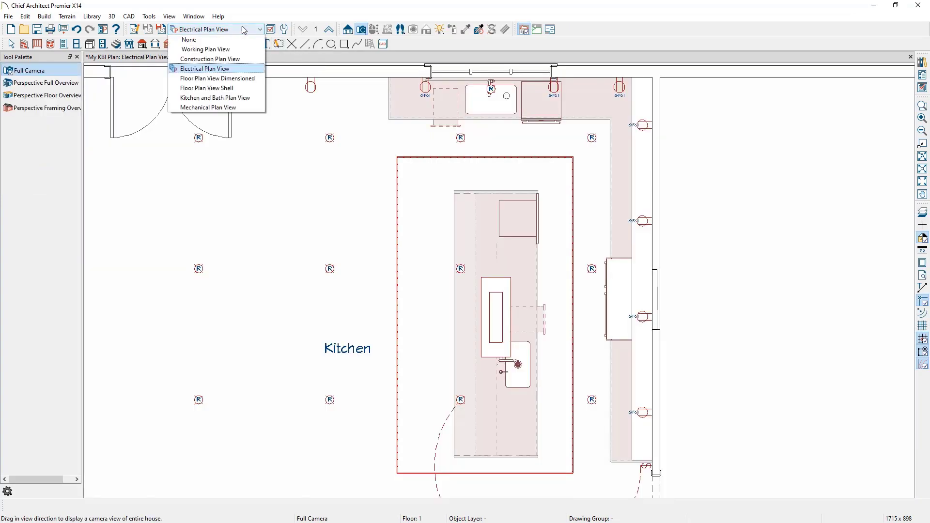
{"action": "left_click", "coordinate": [242, 97]}
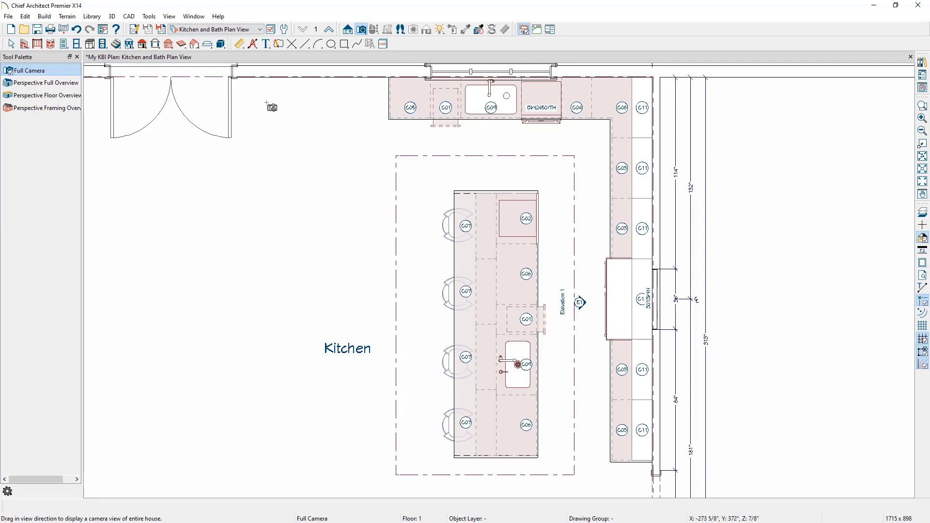
Create a new layout file and return to the kitchen floor plan.
{"action": "left_click", "coordinate": [8, 16]}
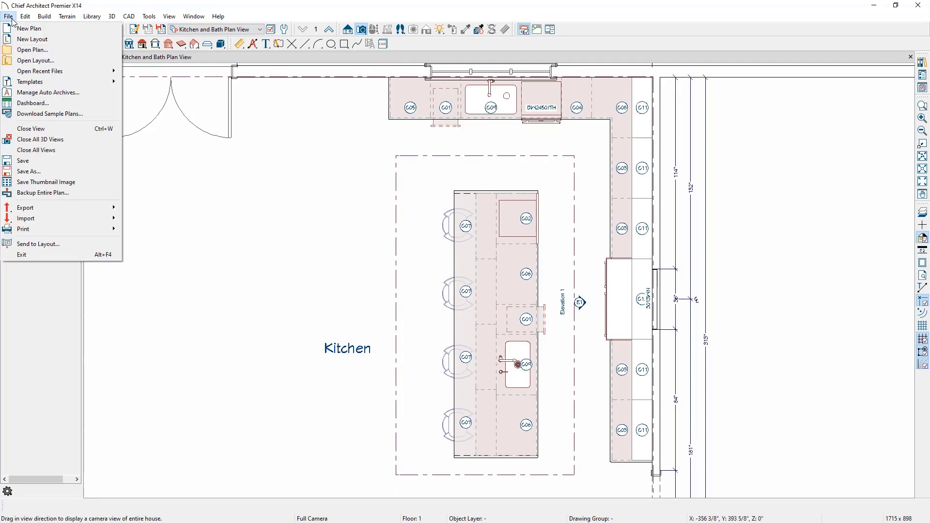
{"action": "left_click", "coordinate": [25, 40]}
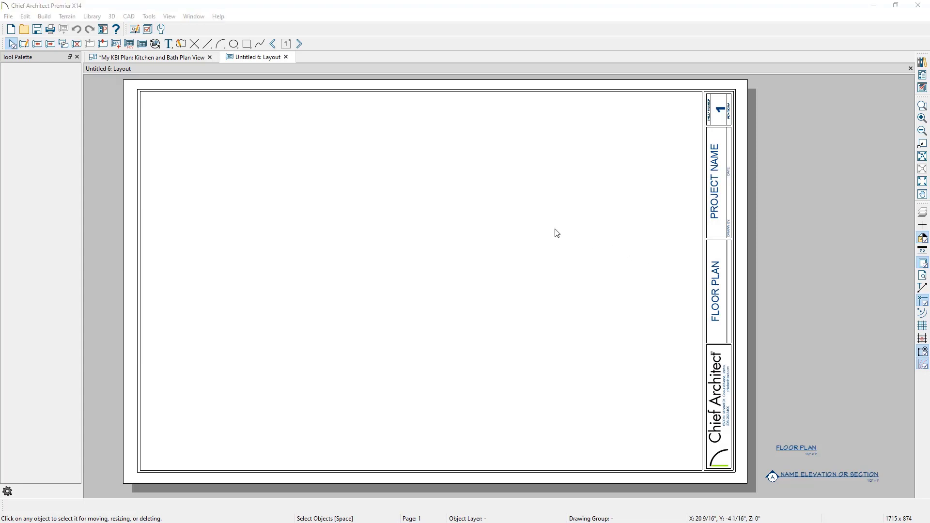
{"action": "left_click", "coordinate": [188, 58]}
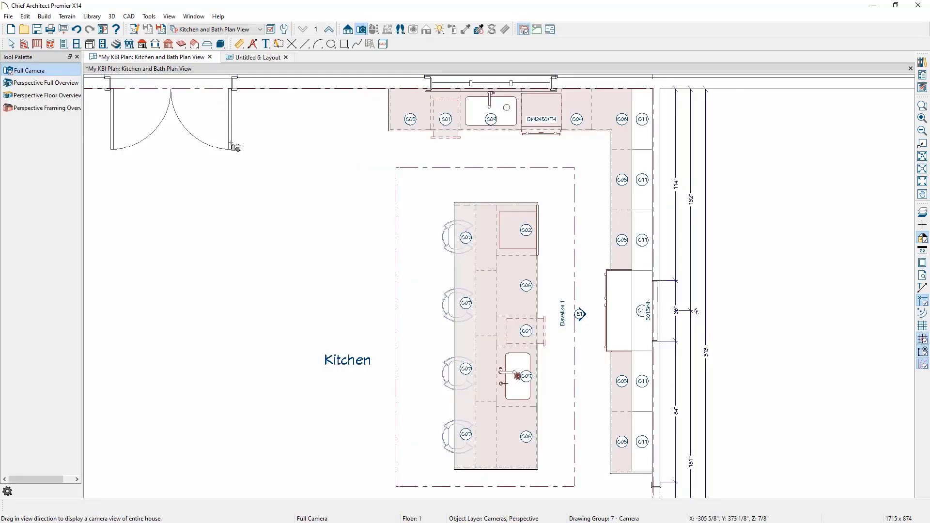
Send the entire Kitchen and Bath Plan View to page 1 of the layout at a scale of 1/4 in = 1 ft.
{"action": "key", "text": "space"}
{"action": "scroll", "coordinate": [311, 221], "scroll_direction": "down", "scroll_amount": 2}
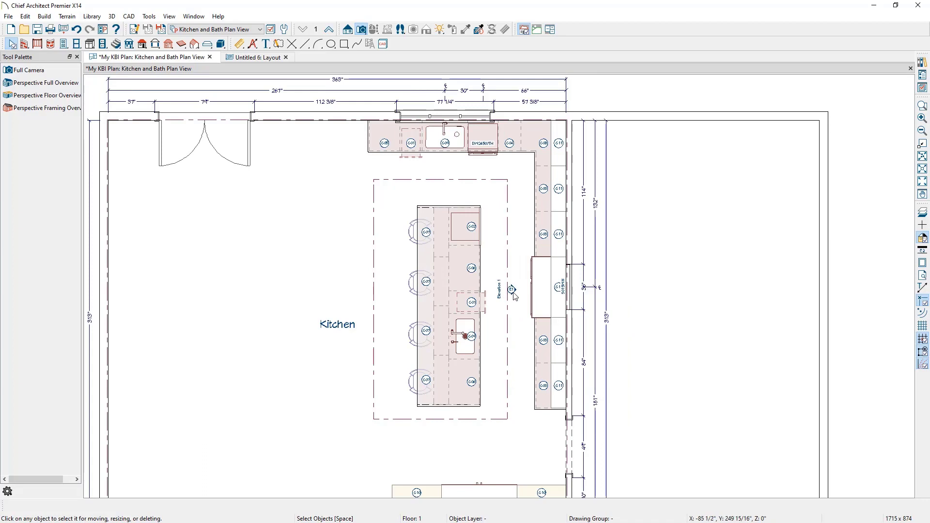
{"action": "scroll", "coordinate": [566, 292], "scroll_direction": "down", "scroll_amount": 1}
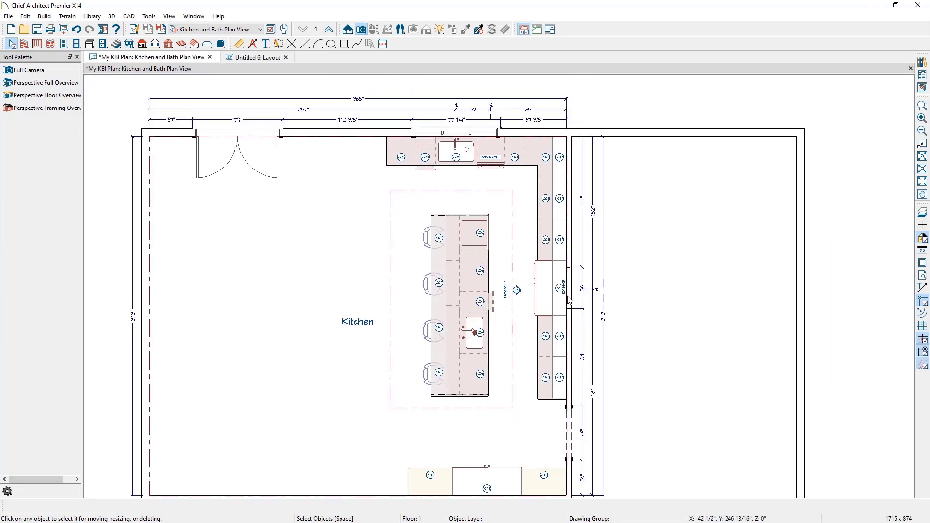
{"action": "middle_click_drag", "start_coordinate": [566, 292], "coordinate": [572, 274]}
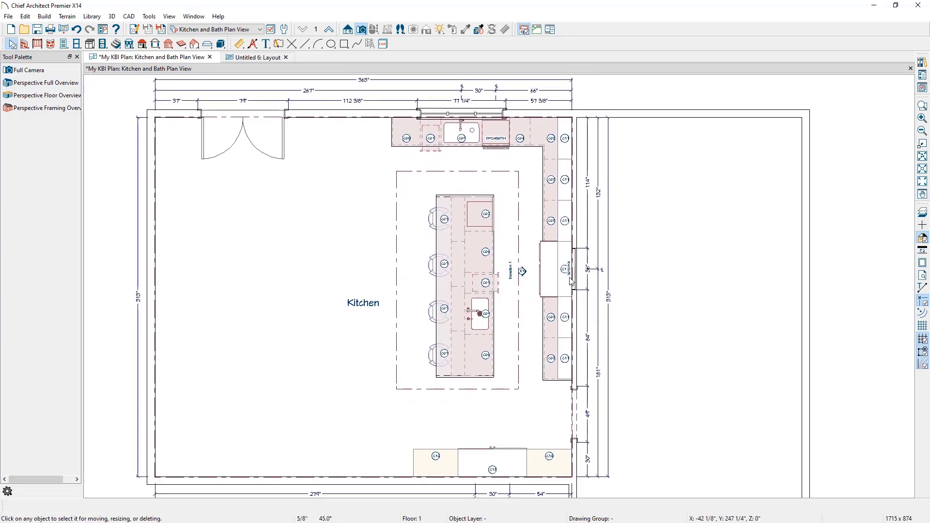
{"action": "left_click", "coordinate": [66, 31]}
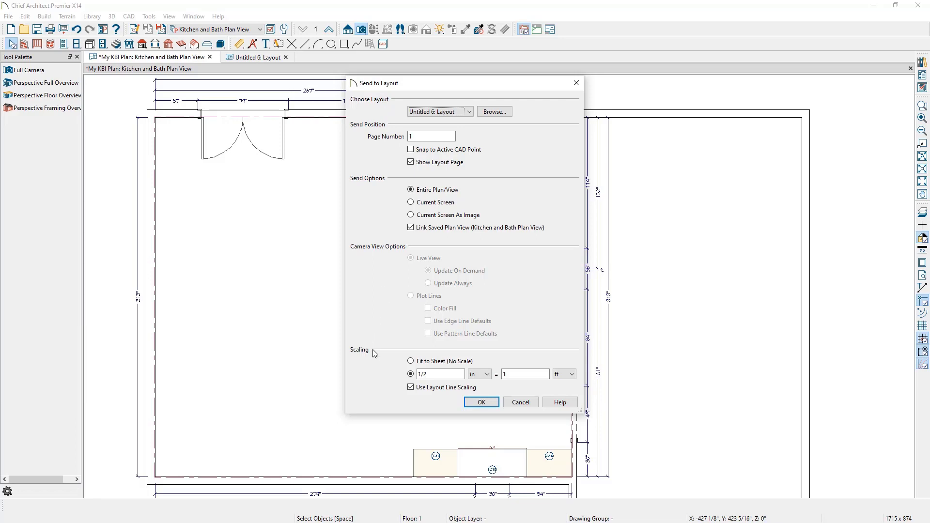
{"action": "left_click", "coordinate": [435, 374]}
{"action": "key", "text": "BackSpace"}
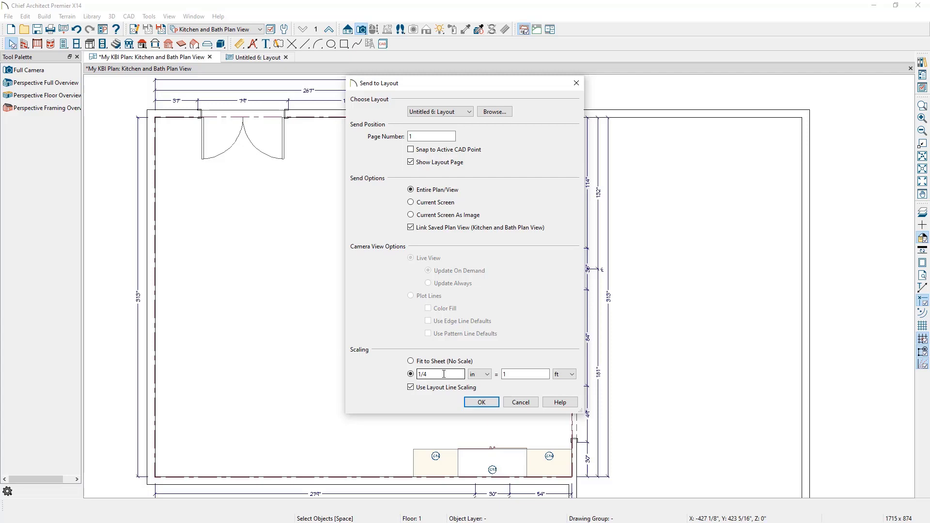
{"action": "left_click", "coordinate": [477, 402]}
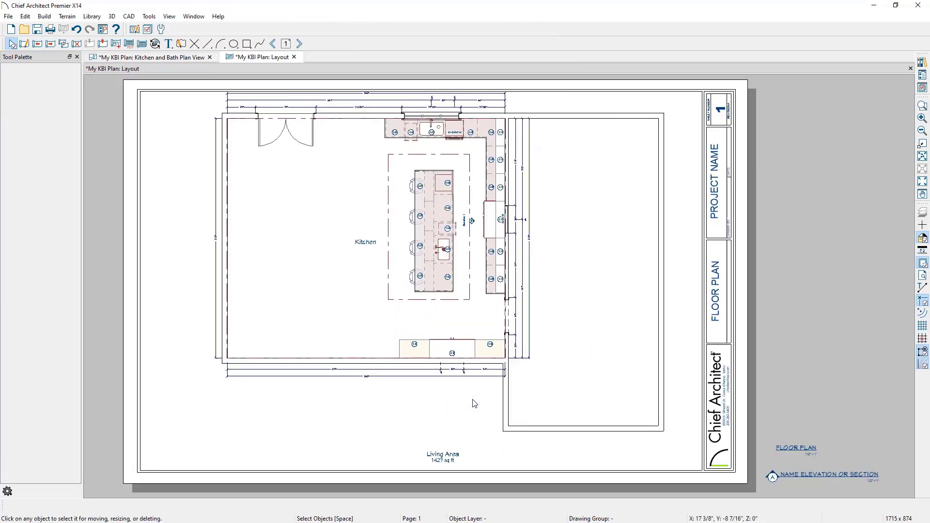
Crop the layout box on three sides to the kitchen area and move it to the upper-left corner of the sheet.
{"action": "left_click", "coordinate": [438, 227]}
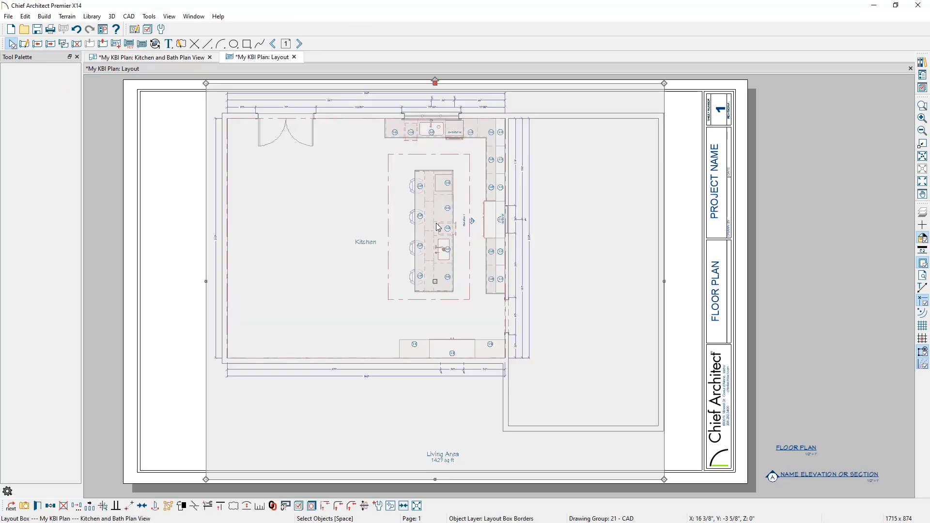
{"action": "scroll", "coordinate": [437, 227], "scroll_direction": "down", "scroll_amount": 1}
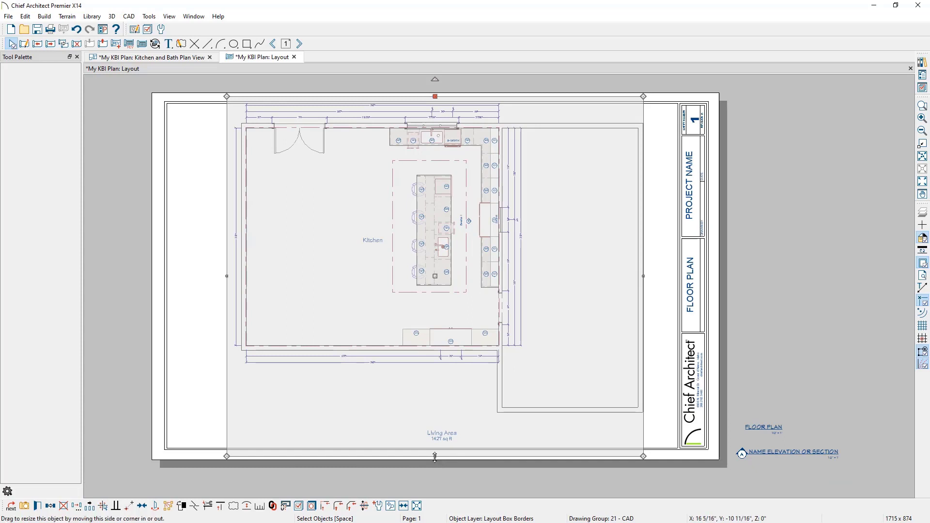
{"action": "left_click_drag", "start_coordinate": [435, 456], "coordinate": [463, 378]}
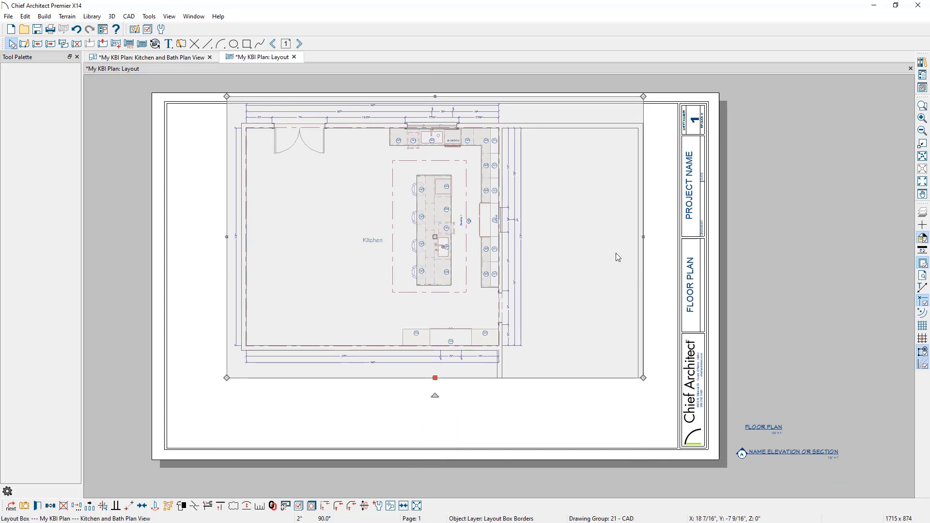
{"action": "left_click_drag", "start_coordinate": [645, 237], "coordinate": [540, 237]}
{"action": "left_click_drag", "start_coordinate": [229, 235], "coordinate": [350, 236]}
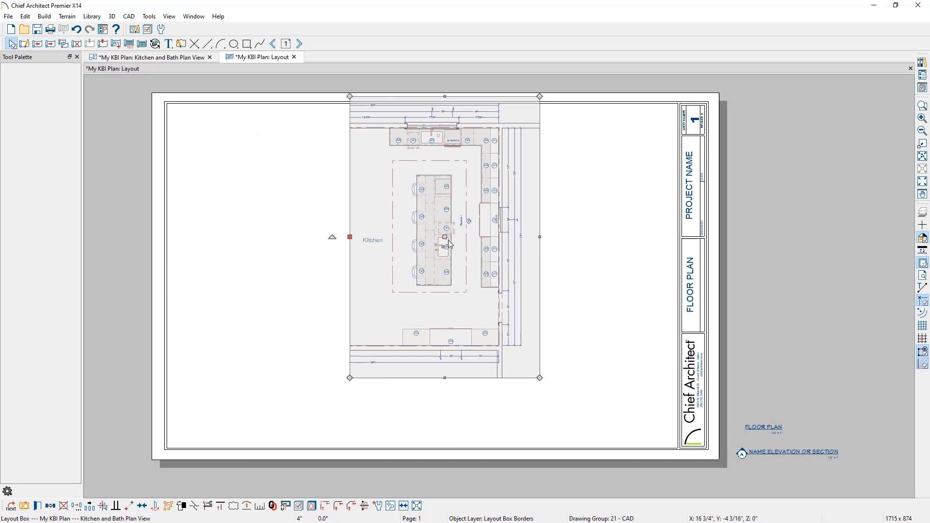
{"action": "left_click_drag", "start_coordinate": [445, 236], "coordinate": [272, 250]}
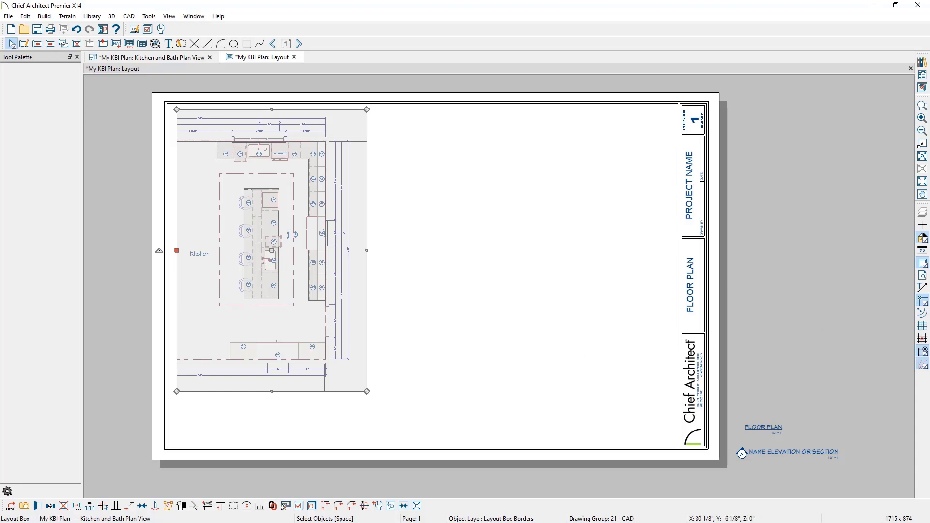
View the bathroom rendering 5.png and bring up the Kitchen and Bath plan.
{"action": "left_click_drag", "start_coordinate": [929, 54], "coordinate": [273, 44]}
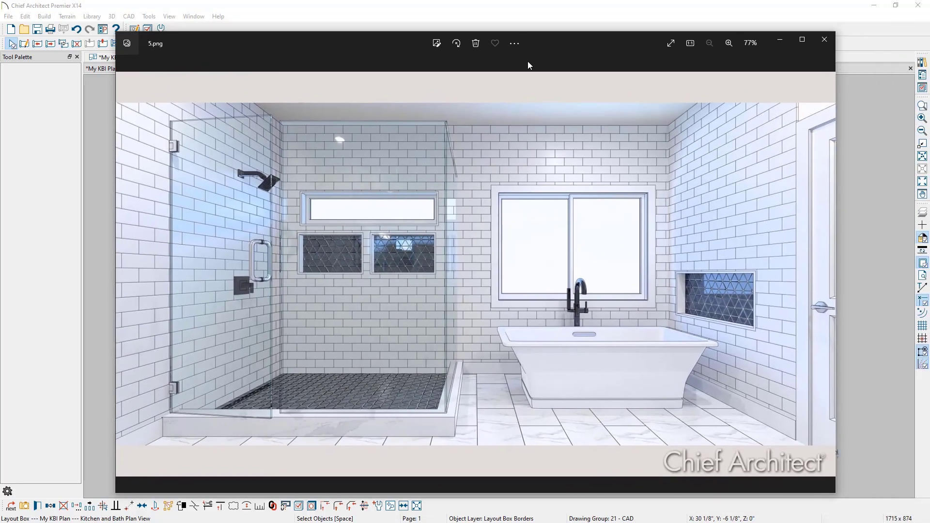
{"action": "left_click", "coordinate": [796, 42]}
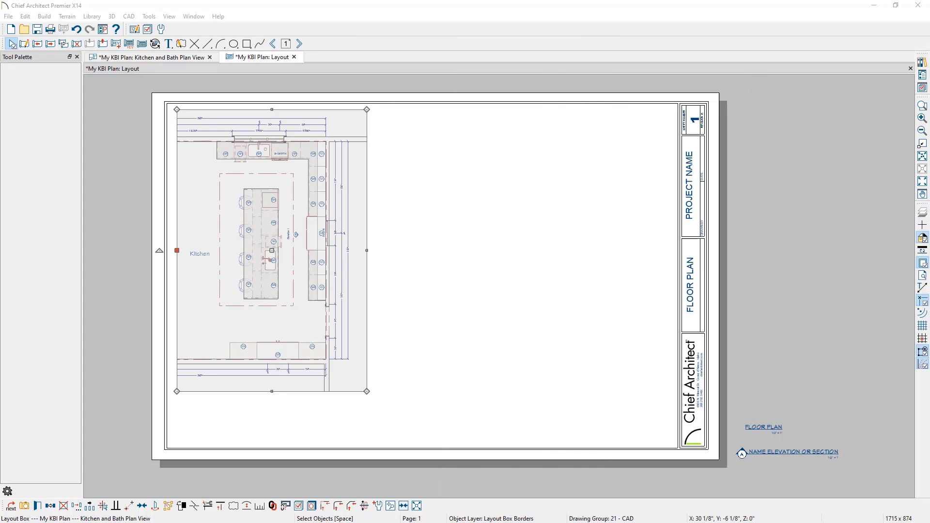
{"action": "left_click_drag", "start_coordinate": [914, 256], "coordinate": [644, 260]}
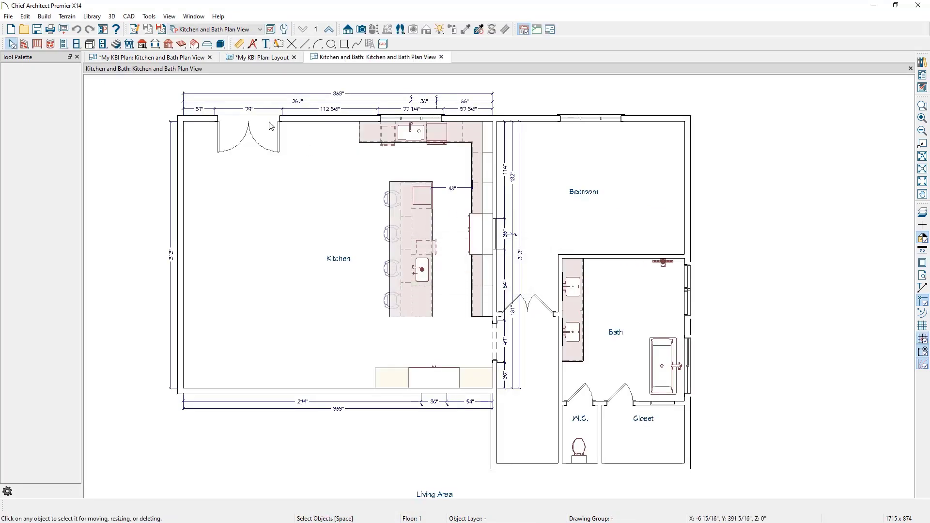
Close My KBI Plan, then save and close its layout, leaving only the Kitchen and Bath plan open.
{"action": "left_click", "coordinate": [184, 58]}
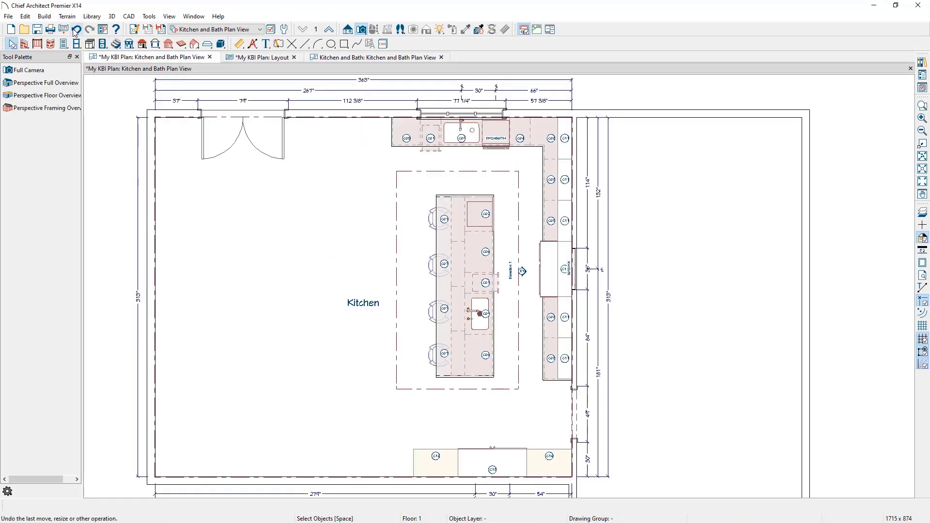
{"action": "left_click", "coordinate": [209, 57]}
{"action": "left_click", "coordinate": [126, 57]}
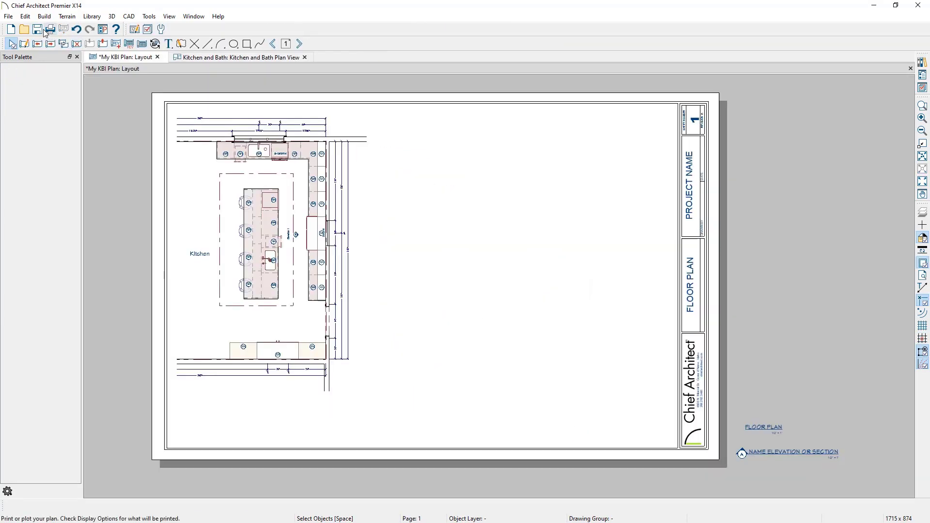
{"action": "left_click", "coordinate": [37, 29]}
{"action": "left_click", "coordinate": [155, 58]}
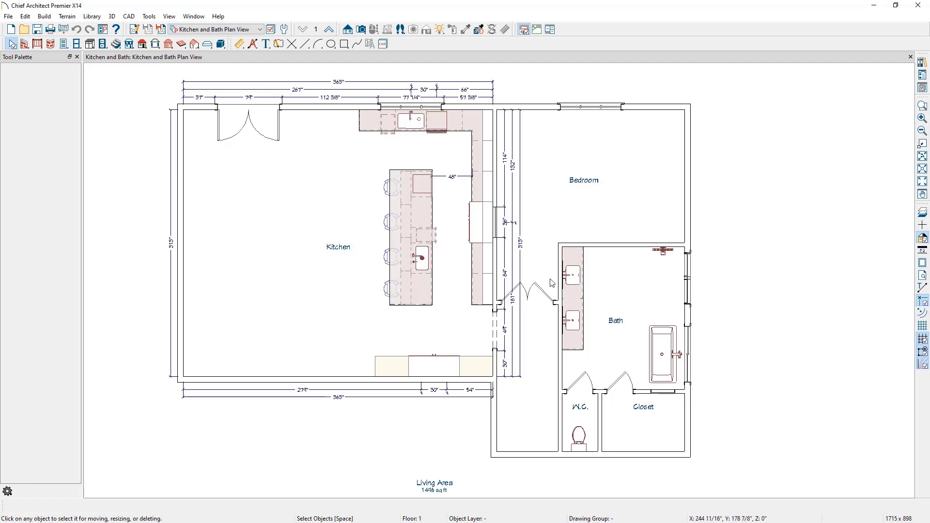
Create a perspective floor overview framed on the bath and arrange it side by side with the plan view.
{"action": "scroll", "coordinate": [653, 334], "scroll_direction": "up", "scroll_amount": 2}
{"action": "scroll", "coordinate": [666, 331], "scroll_direction": "up", "scroll_amount": 3}
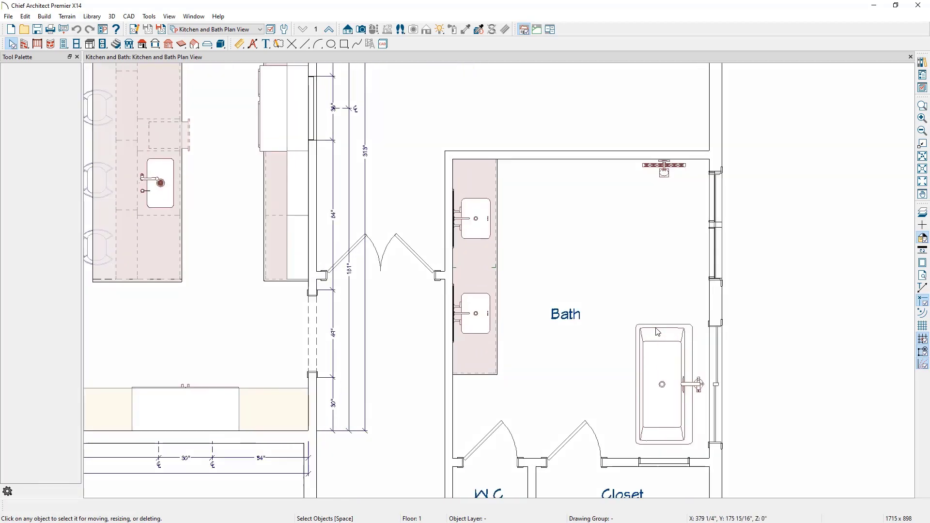
{"action": "middle_click_drag", "start_coordinate": [645, 323], "coordinate": [633, 299]}
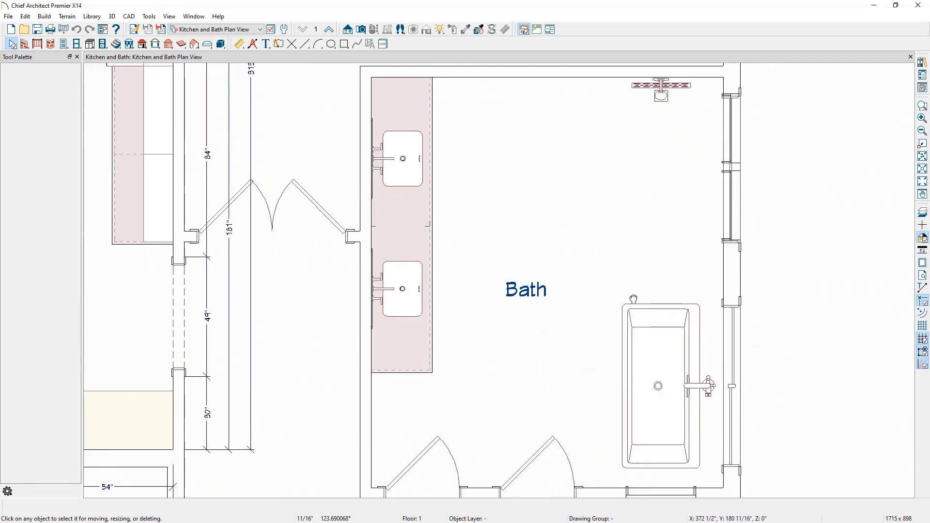
{"action": "left_click", "coordinate": [361, 30]}
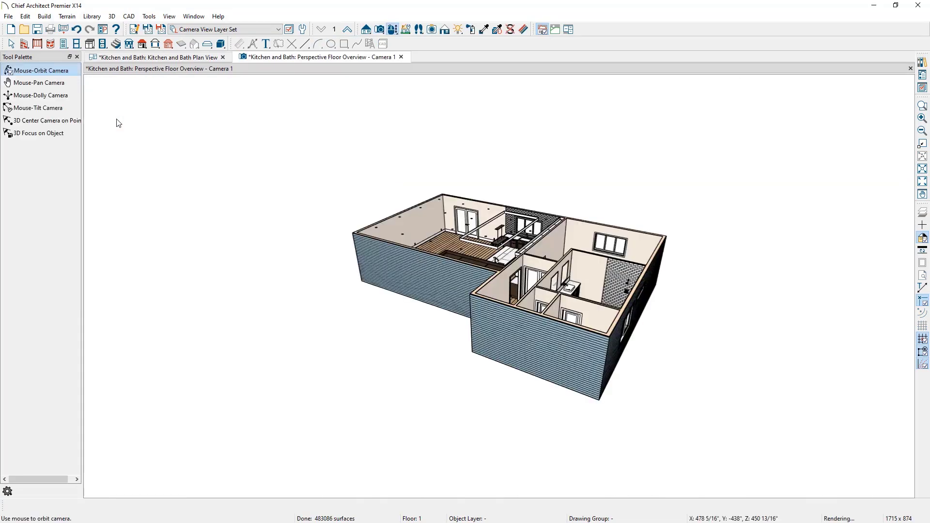
{"action": "scroll", "coordinate": [614, 287], "scroll_direction": "up", "scroll_amount": 8}
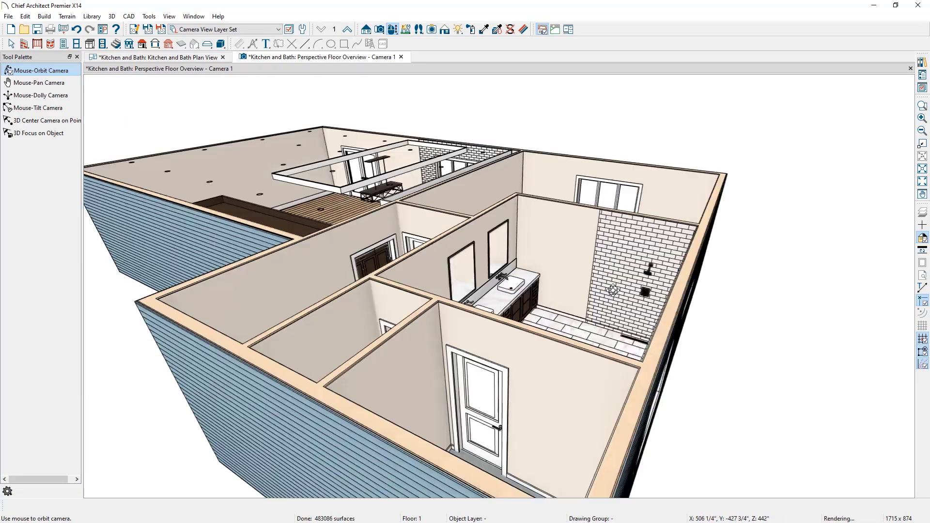
{"action": "left_click_drag", "start_coordinate": [518, 290], "coordinate": [560, 282]}
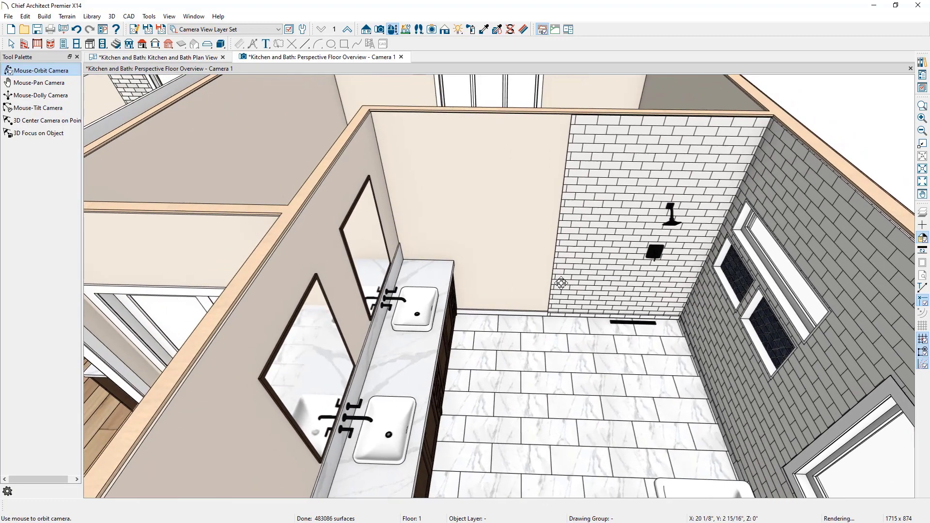
{"action": "middle_click_drag", "start_coordinate": [629, 293], "coordinate": [617, 289]}
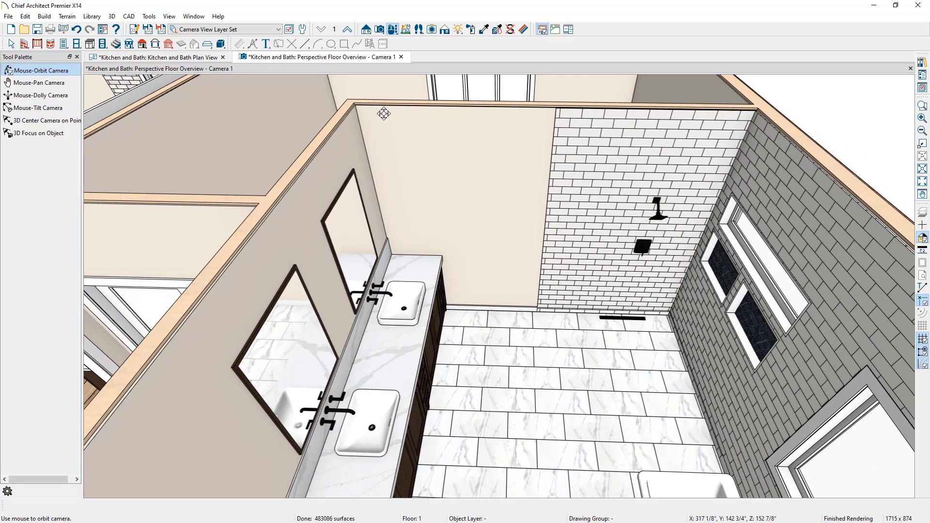
{"action": "left_click_drag", "start_coordinate": [393, 67], "coordinate": [784, 224]}
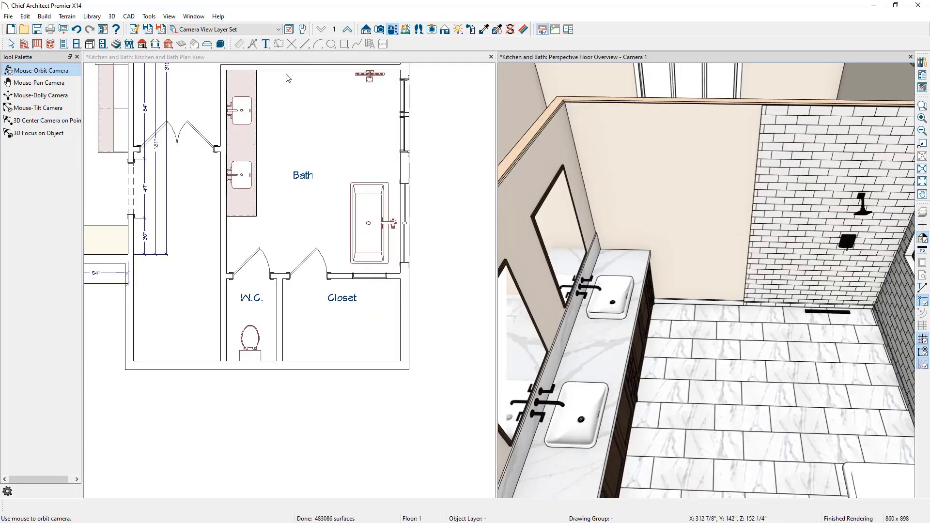
Place a barn door in the wall between bath and bedroom, between the vanity and the shower.
{"action": "scroll", "coordinate": [286, 76], "scroll_direction": "up", "scroll_amount": 2}
{"action": "middle_click_drag", "start_coordinate": [287, 78], "coordinate": [253, 166]}
{"action": "scroll", "coordinate": [254, 167], "scroll_direction": "up", "scroll_amount": 2}
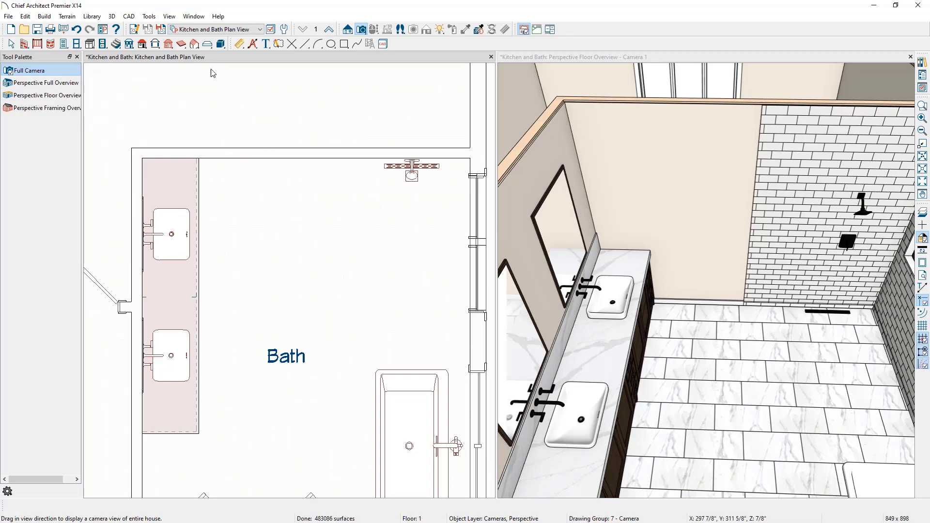
{"action": "key", "text": "Escape"}
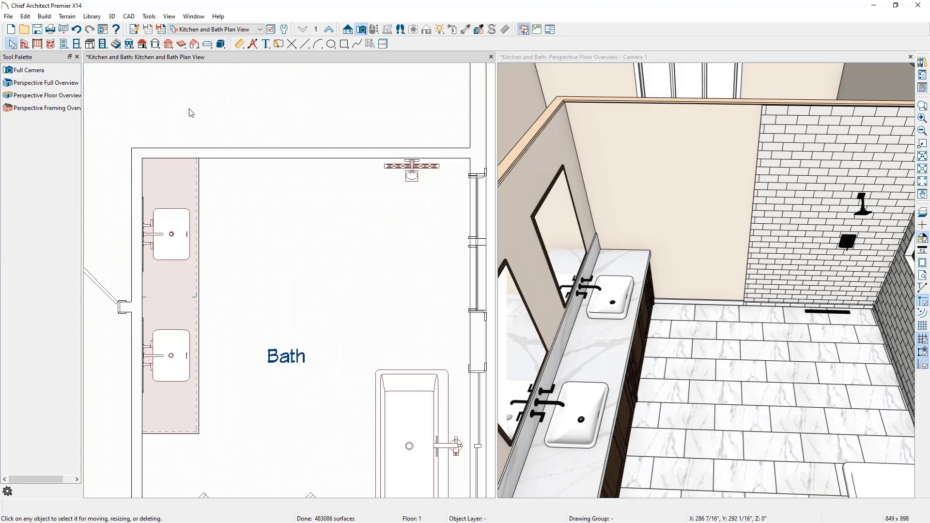
{"action": "left_click", "coordinate": [63, 43]}
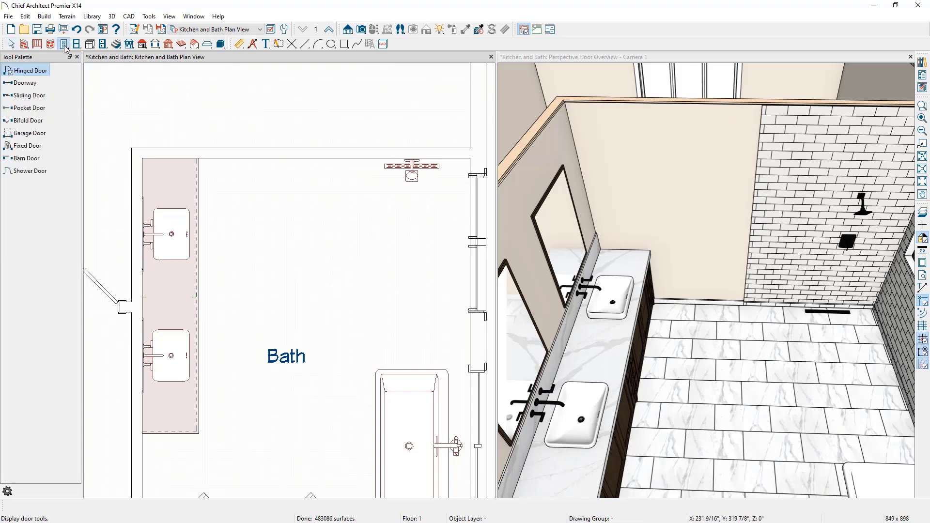
{"action": "left_click", "coordinate": [39, 159]}
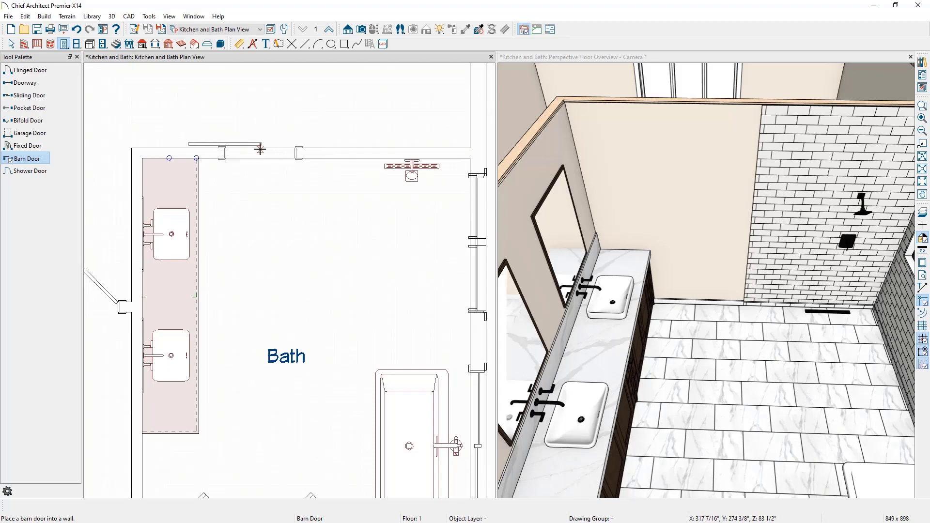
{"action": "left_click", "coordinate": [261, 149]}
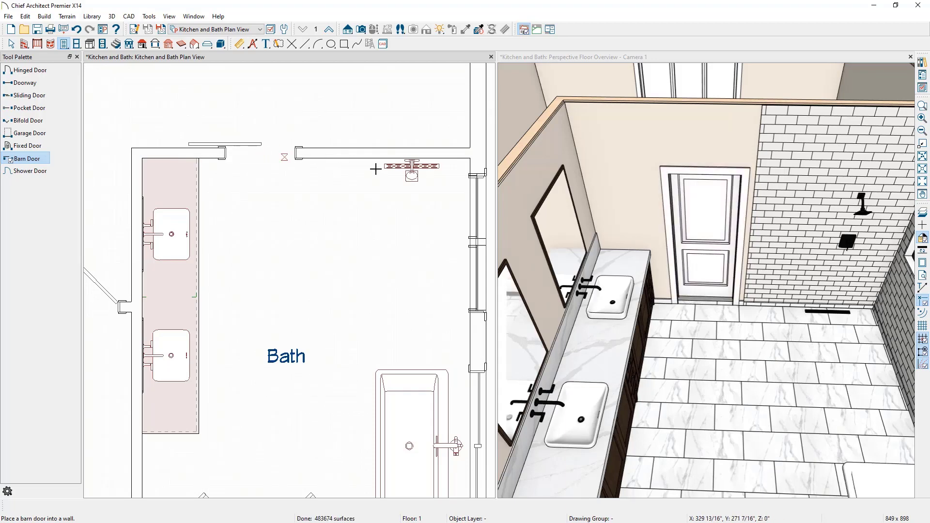
Inspect the barn door from the bedroom side and slide its panel about 5 1/2 inches further across the opening in plan.
{"action": "left_click", "coordinate": [667, 63]}
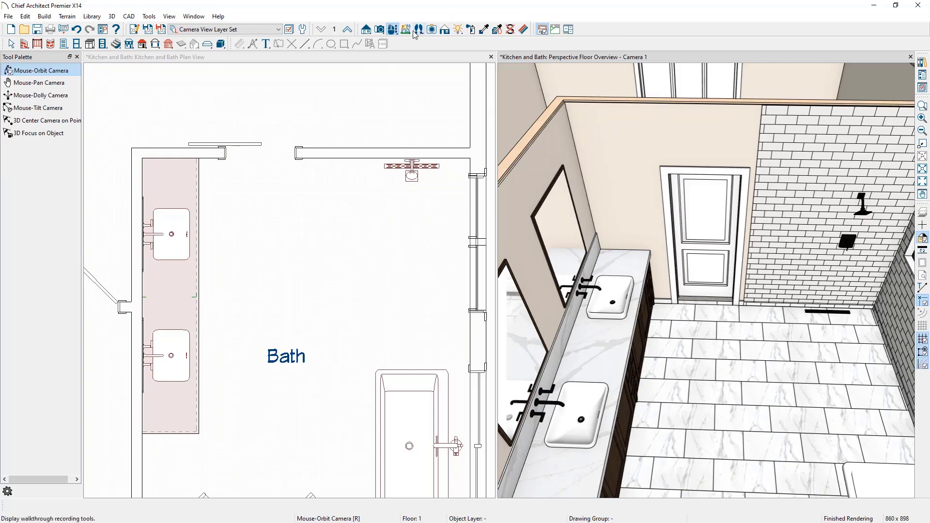
{"action": "left_click_drag", "start_coordinate": [552, 89], "coordinate": [791, 127]}
{"action": "left_click_drag", "start_coordinate": [791, 174], "coordinate": [750, 208]}
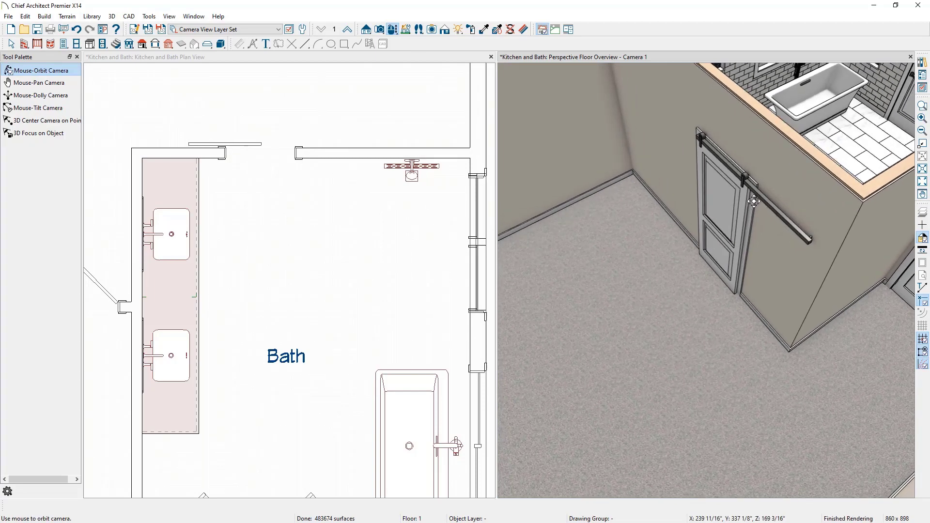
{"action": "left_click", "coordinate": [273, 58]}
{"action": "left_click", "coordinate": [241, 155]}
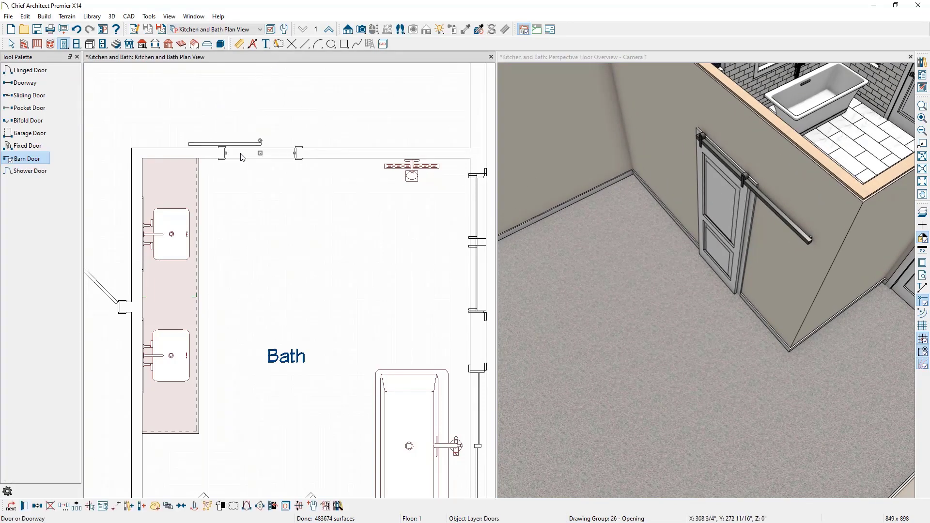
{"action": "left_click_drag", "start_coordinate": [260, 141], "coordinate": [274, 142]}
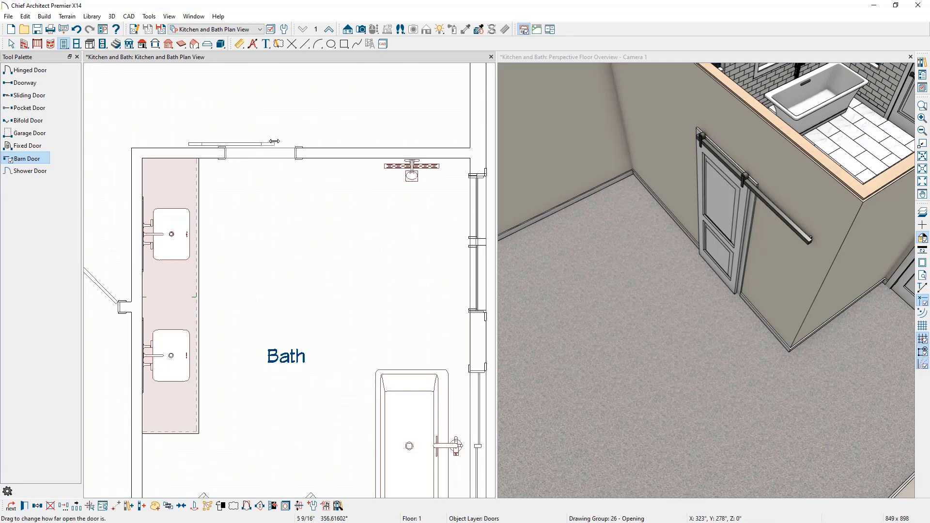
{"action": "left_click_drag", "start_coordinate": [446, 83], "coordinate": [446, 84]}
Show the barn door in its open position in the 3D camera view.
{"action": "left_click", "coordinate": [535, 57]}
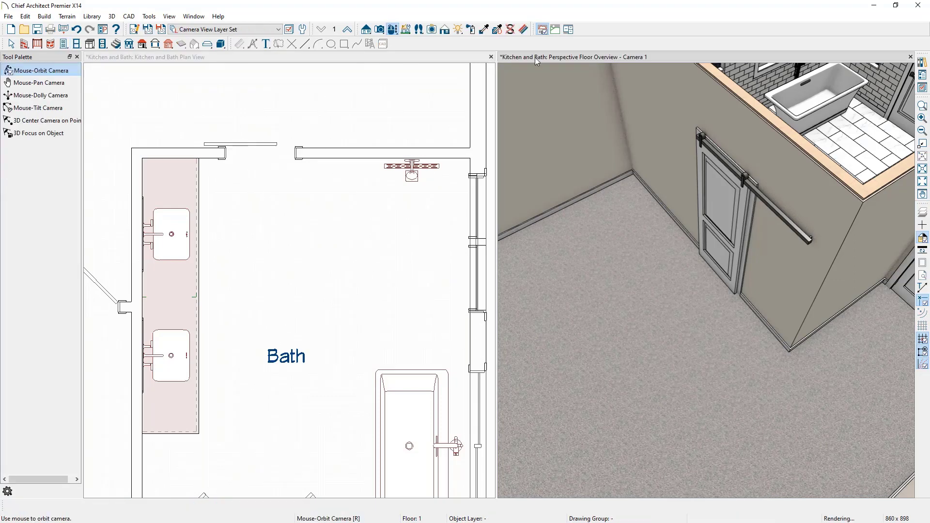
{"action": "key", "text": "space"}
{"action": "left_click", "coordinate": [721, 184]}
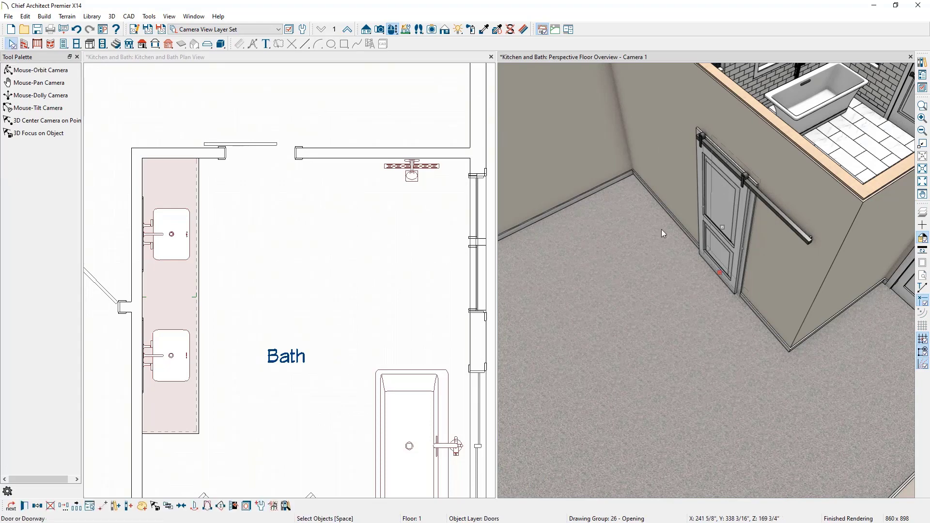
{"action": "left_click", "coordinate": [232, 507]}
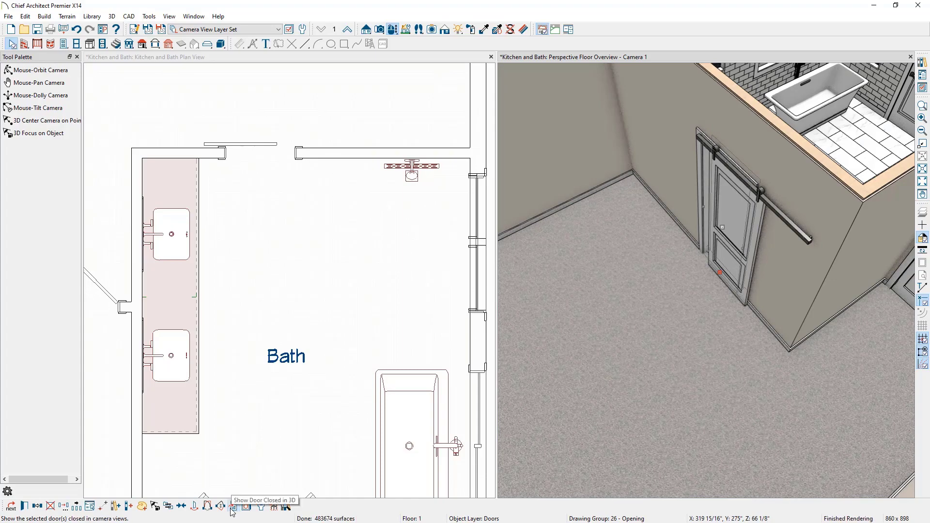
Set the barn door opening's distance from the wall behind the vanity to 36" in plan.
{"action": "left_click", "coordinate": [225, 64]}
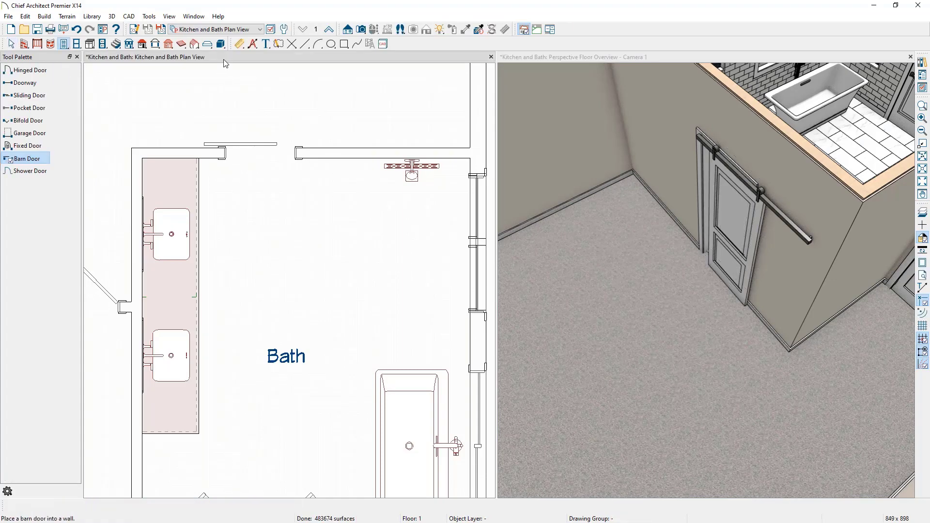
{"action": "left_click", "coordinate": [231, 156]}
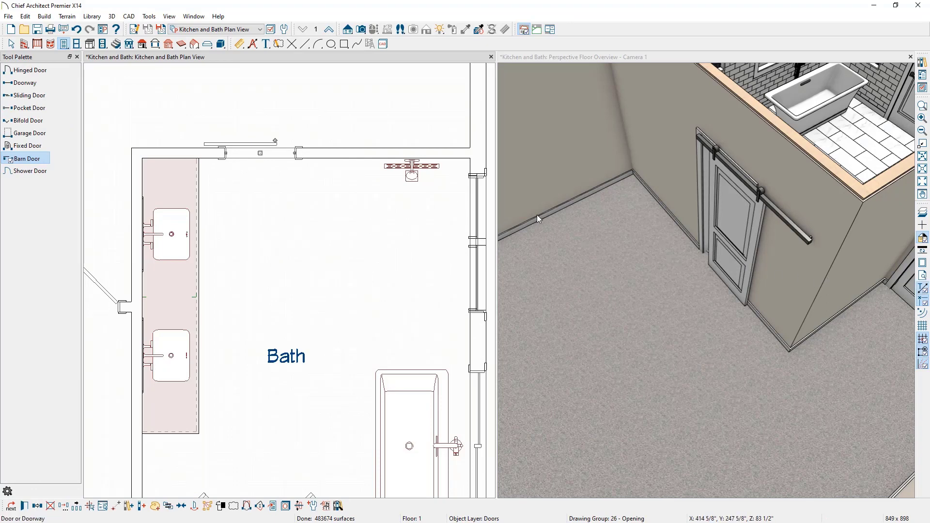
{"action": "left_click", "coordinate": [231, 159]}
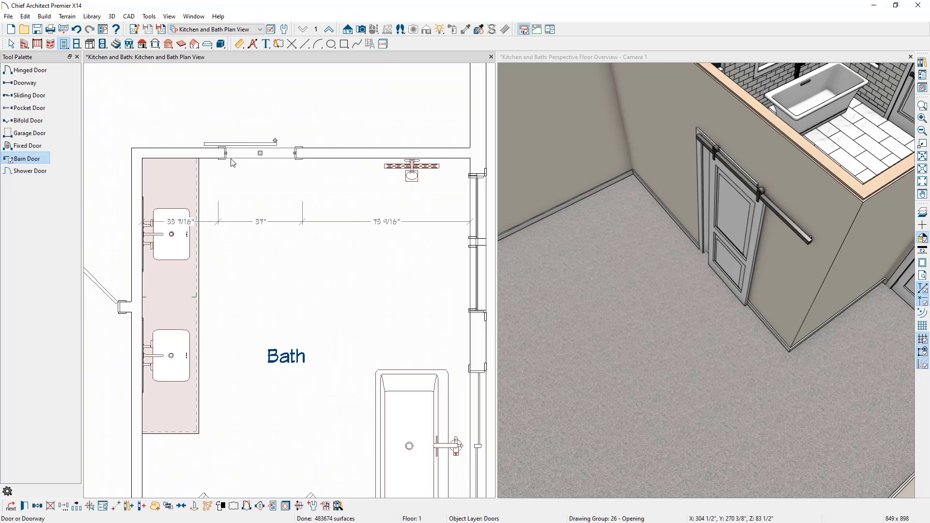
{"action": "left_click", "coordinate": [198, 224]}
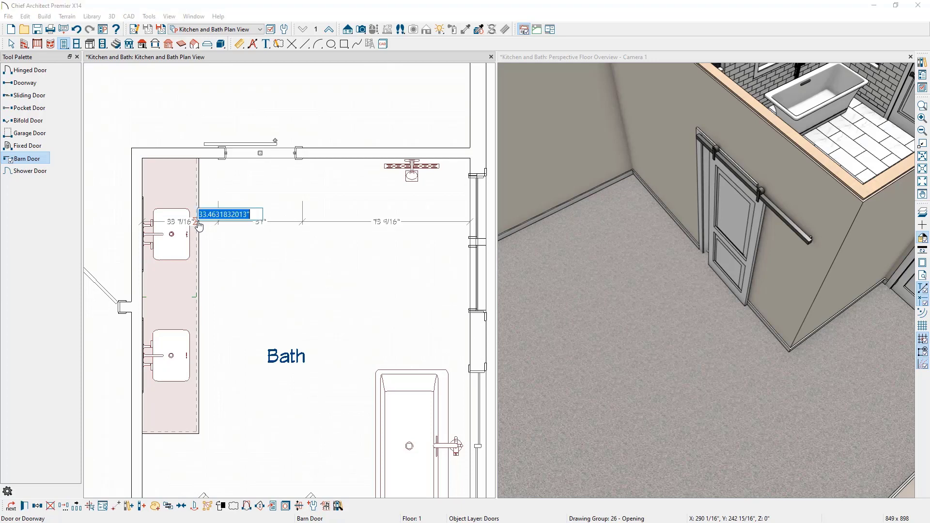
{"action": "type", "text": "36"}
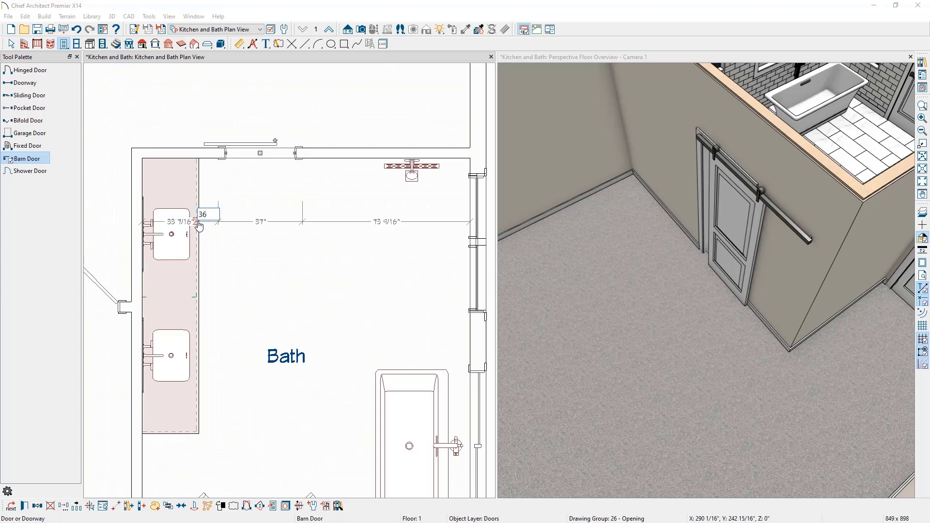
{"action": "key", "text": "Return"}
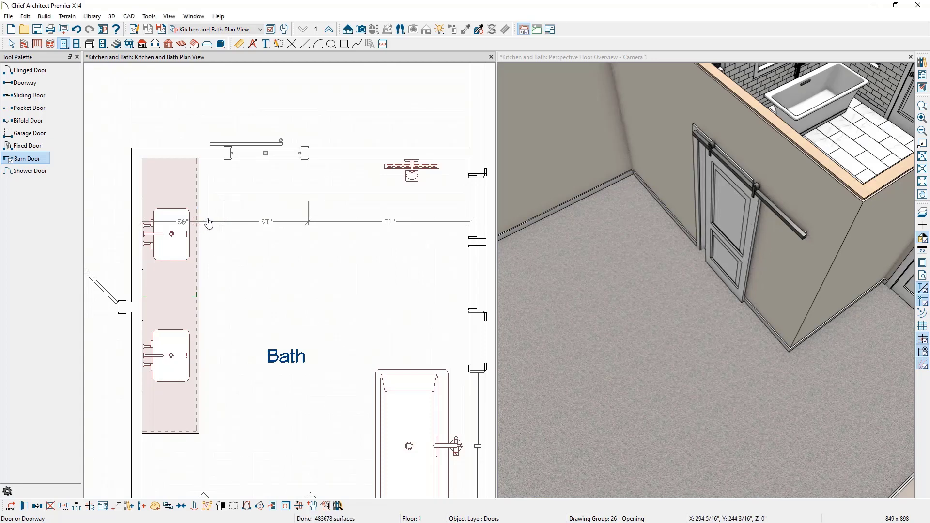
Orbit the camera overview into the bath until it faces the shower corner with the shower head and niches.
{"action": "left_click", "coordinate": [571, 57]}
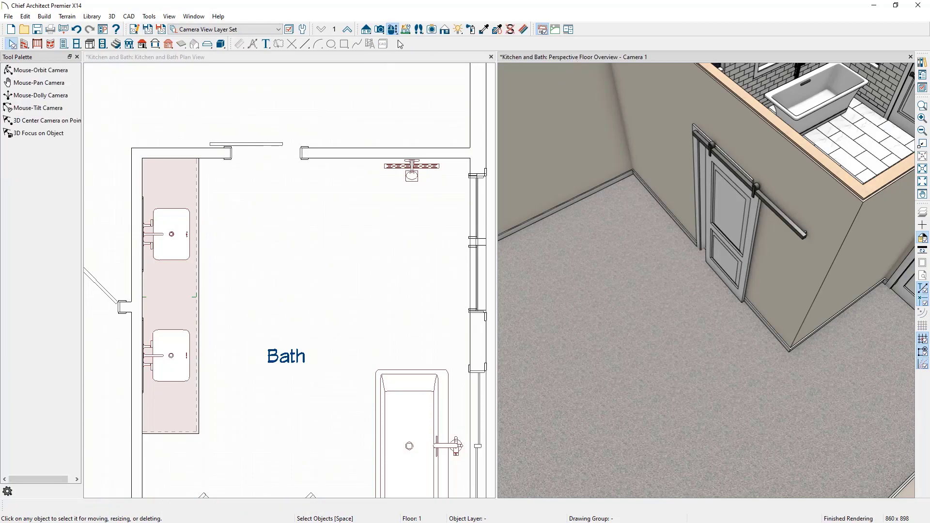
{"action": "left_click", "coordinate": [392, 29]}
{"action": "left_click_drag", "start_coordinate": [715, 134], "coordinate": [777, 191]}
{"action": "middle_click_drag", "start_coordinate": [727, 213], "coordinate": [617, 207]}
{"action": "scroll", "coordinate": [711, 224], "scroll_direction": "up", "scroll_amount": 1}
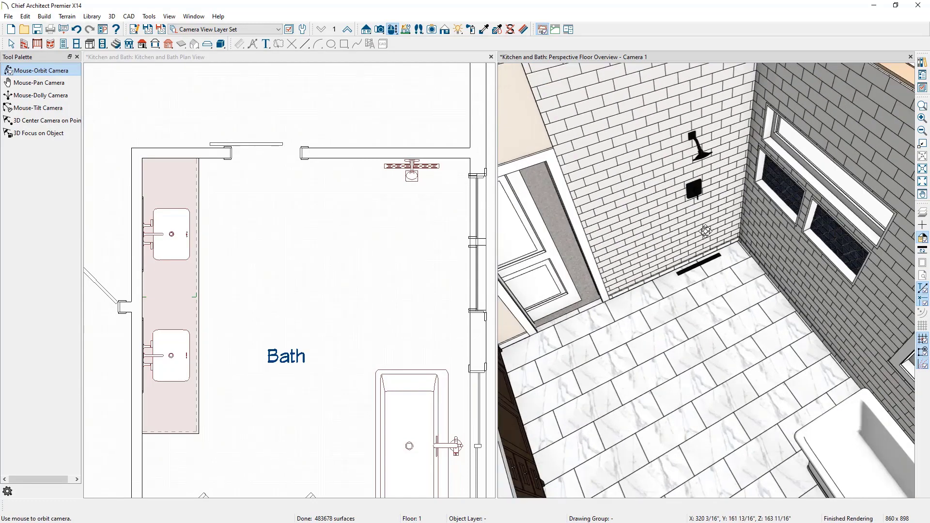
{"action": "mouse_move", "coordinate": [706, 231]}
{"action": "left_mouse_down"}
{"action": "mouse_move", "coordinate": [706, 213]}
{"action": "mouse_move", "coordinate": [691, 232]}
{"action": "mouse_move", "coordinate": [698, 218]}
{"action": "left_mouse_up"}
{"action": "middle_click_drag", "start_coordinate": [698, 218], "coordinate": [697, 236]}
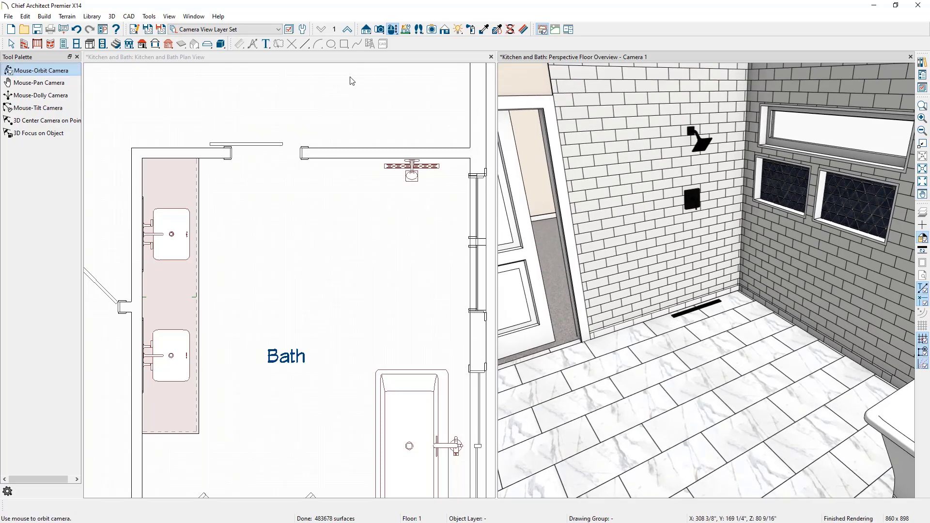
Enclose the shower corner with two straight glass walls, about 80" and 58" long, and view them in 3D.
{"action": "left_click", "coordinate": [341, 61]}
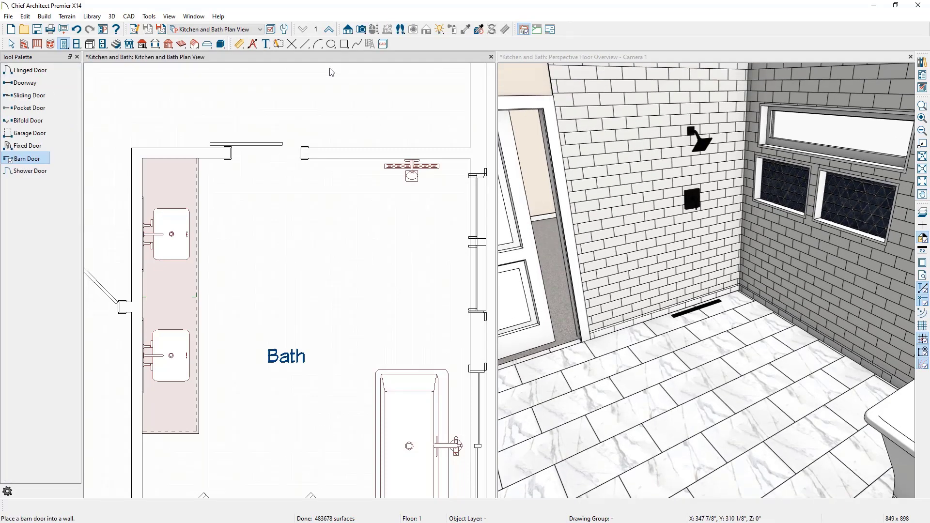
{"action": "left_click", "coordinate": [24, 44]}
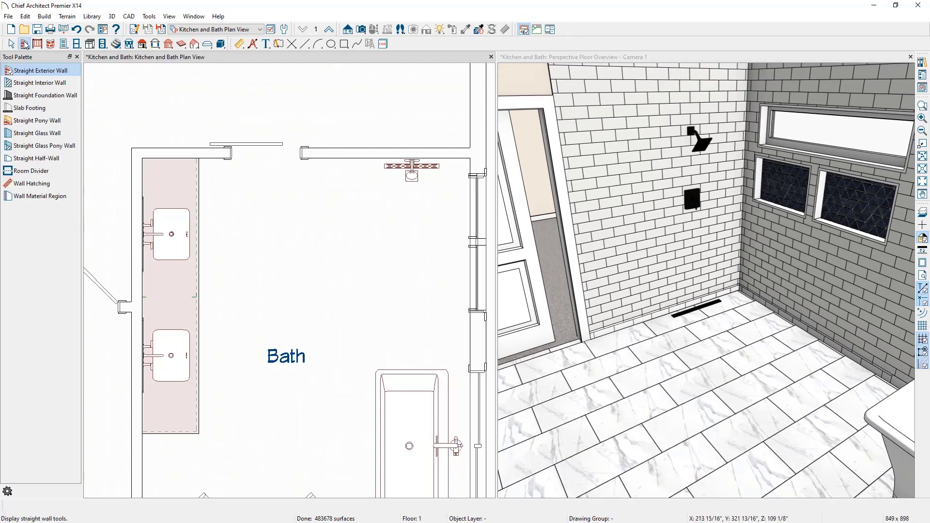
{"action": "left_click", "coordinate": [48, 138]}
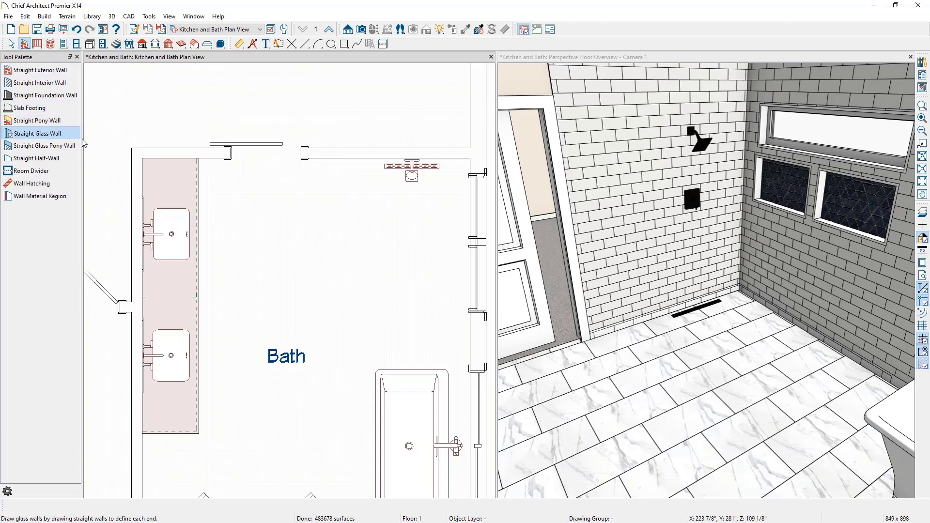
{"action": "left_click_drag", "start_coordinate": [336, 165], "coordinate": [340, 340]}
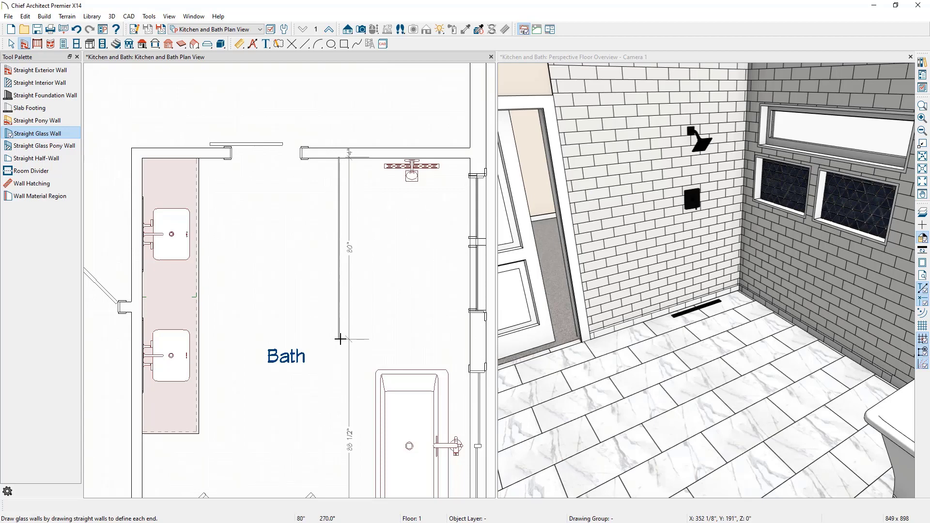
{"action": "left_click_drag", "start_coordinate": [340, 339], "coordinate": [340, 339]}
{"action": "left_click_drag", "start_coordinate": [339, 339], "coordinate": [469, 336]}
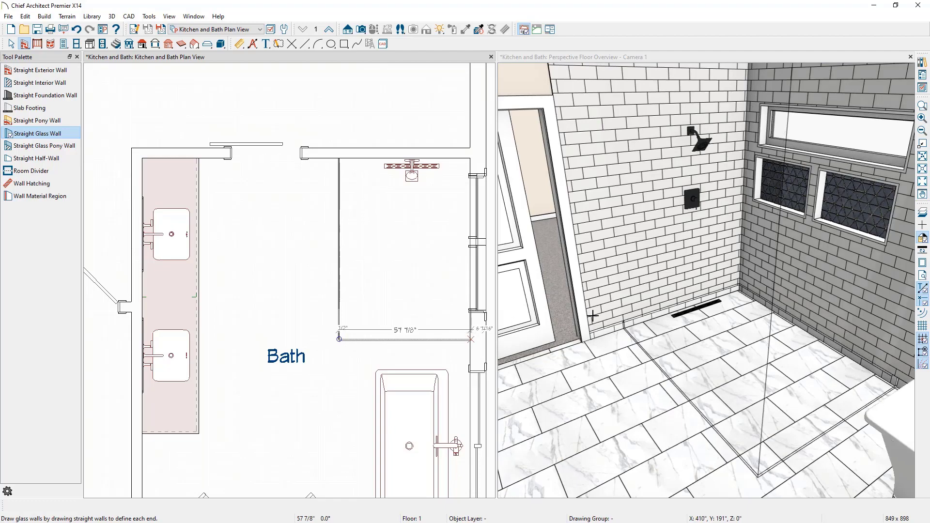
{"action": "scroll", "coordinate": [717, 174], "scroll_direction": "down", "scroll_amount": 2}
{"action": "middle_click_drag", "start_coordinate": [717, 170], "coordinate": [714, 226]}
{"action": "left_click", "coordinate": [715, 226]}
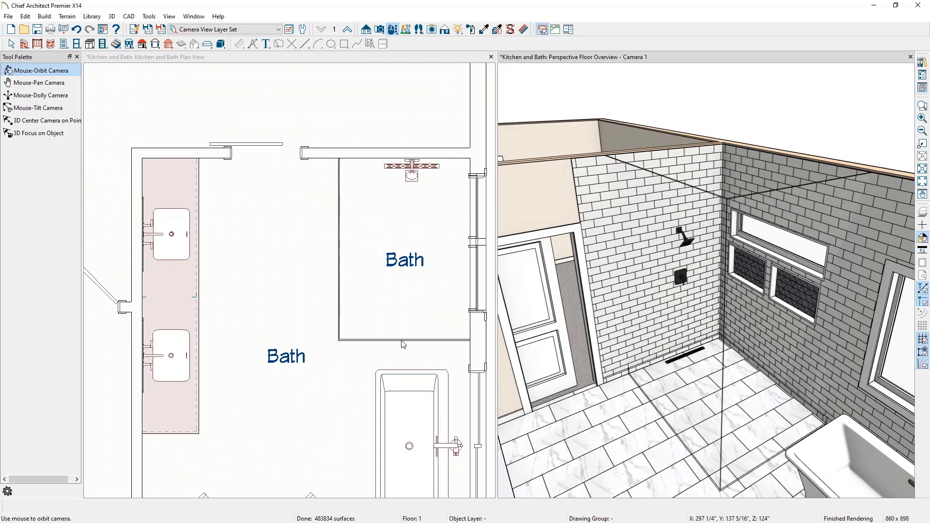
Delete both glass walls around the shower in plan.
{"action": "left_click", "coordinate": [403, 341]}
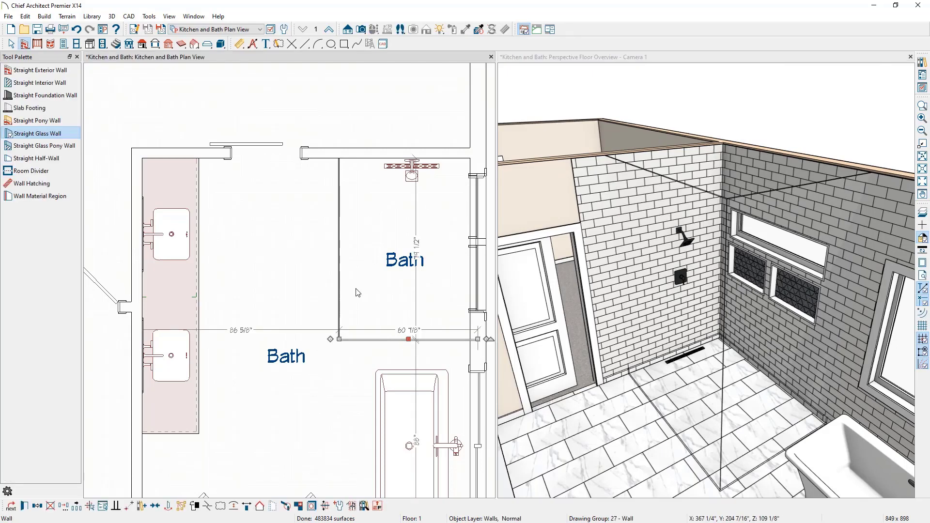
{"action": "key", "text": "Delete"}
{"action": "left_click", "coordinate": [339, 287]}
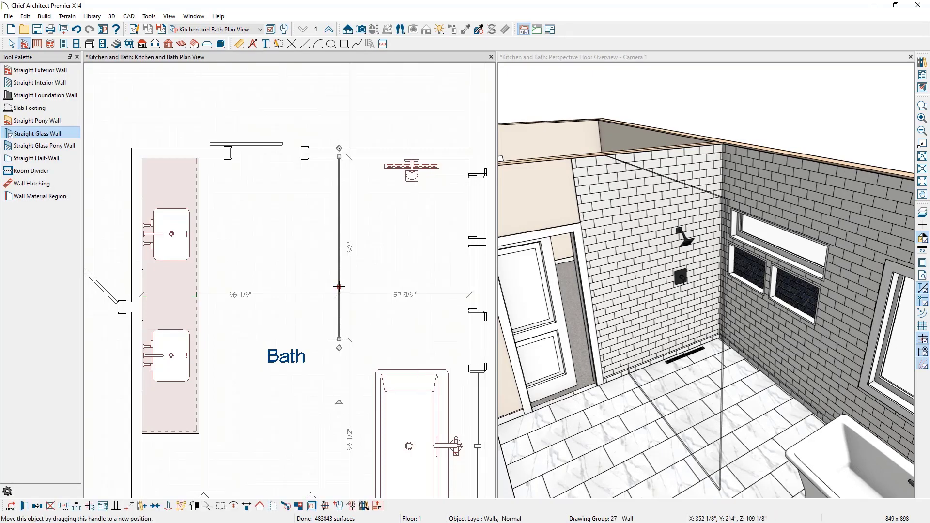
{"action": "key", "text": "Delete"}
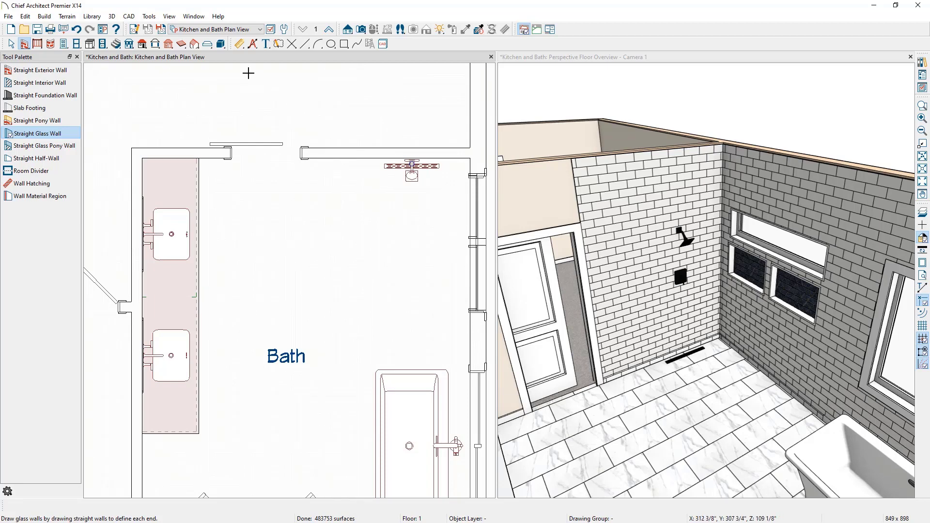
Enclose the shower corner with two straight glass pony walls and compare them with the reference photo 5.png.
{"action": "left_click", "coordinate": [71, 149]}
{"action": "mouse_move", "coordinate": [169, 158]}
{"action": "left_mouse_down"}
{"action": "mouse_move", "coordinate": [337, 158]}
{"action": "mouse_move", "coordinate": [342, 332]}
{"action": "mouse_move", "coordinate": [478, 335]}
{"action": "left_mouse_up"}
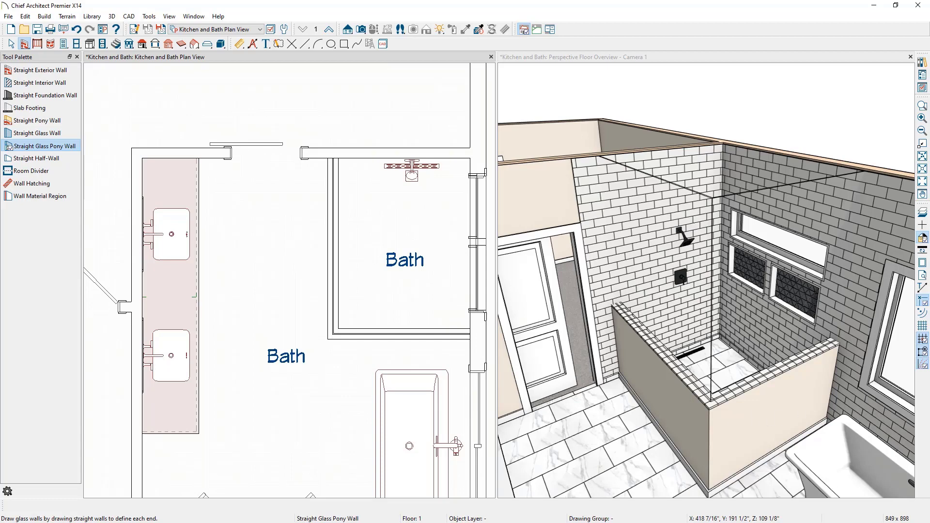
{"action": "left_click_drag", "start_coordinate": [929, 54], "coordinate": [783, 33]}
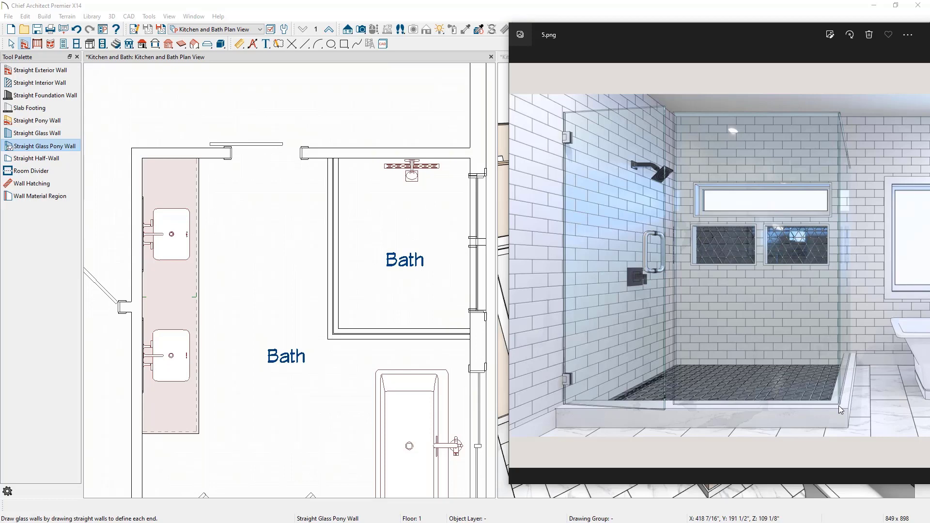
{"action": "left_click_drag", "start_coordinate": [669, 52], "coordinate": [929, 37]}
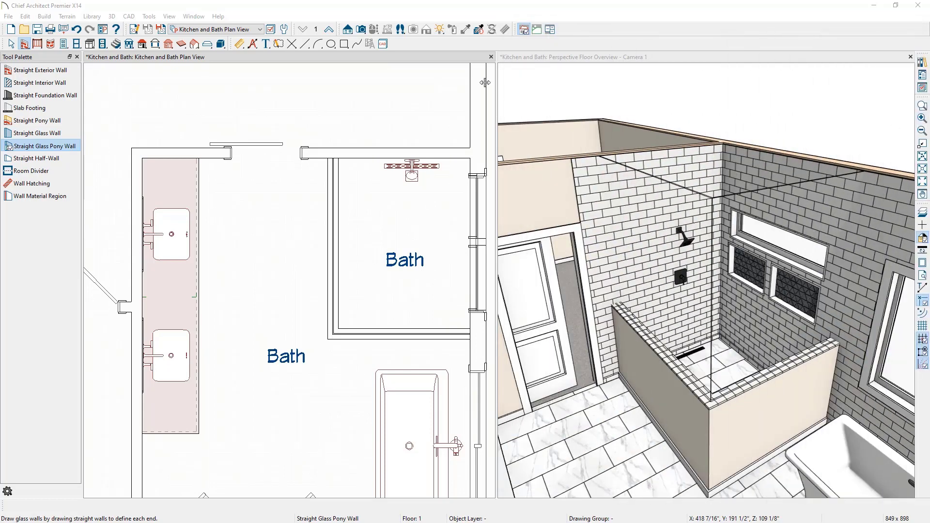
Open the specification for both shower pony walls together and exclude exterior and interior room moldings.
{"action": "left_click", "coordinate": [406, 63]}
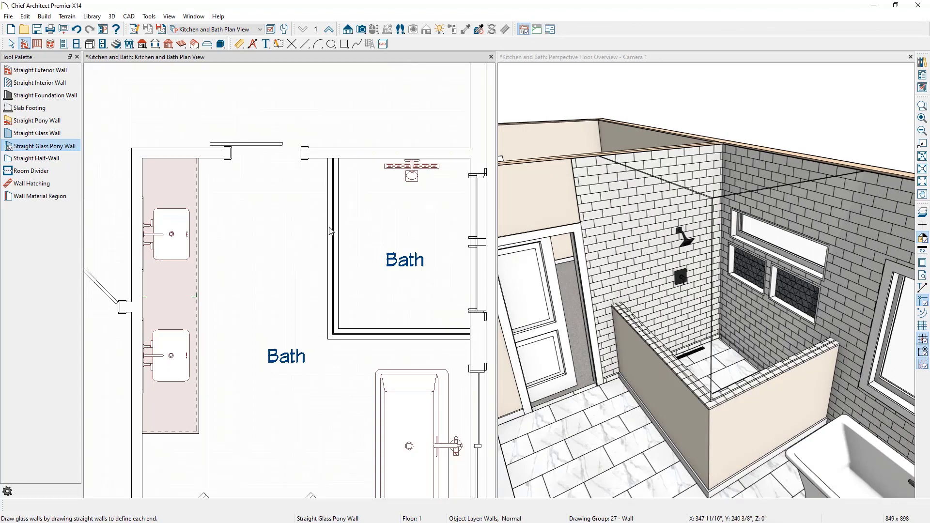
{"action": "key", "text": "space"}
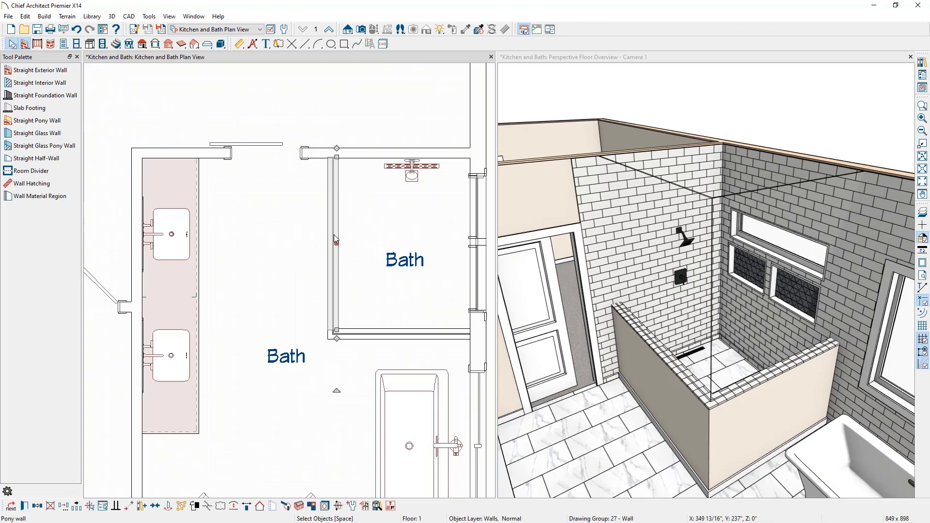
{"action": "left_click", "coordinate": [379, 336]}
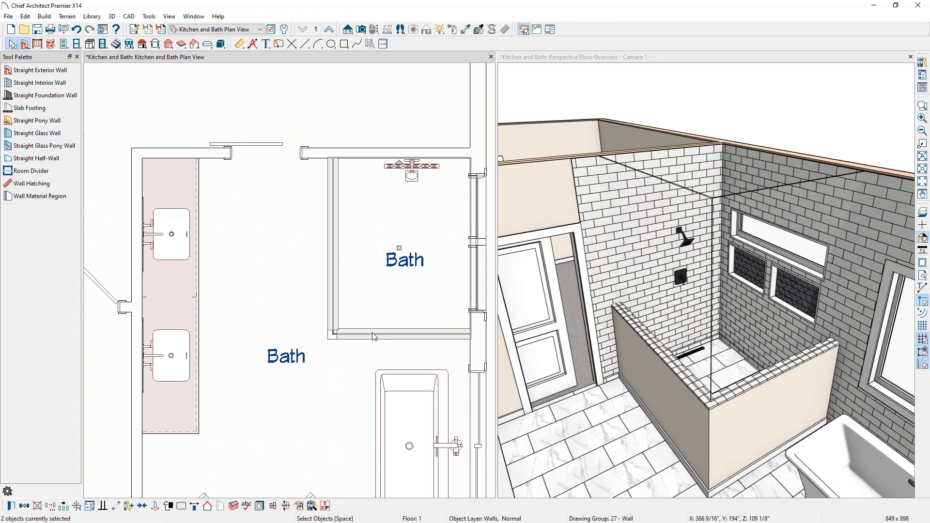
{"action": "left_click", "coordinate": [14, 509]}
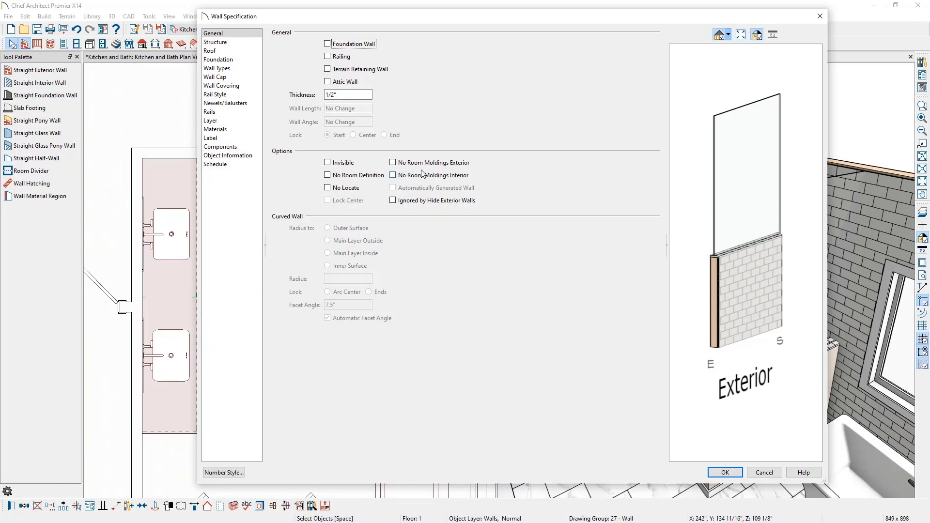
{"action": "left_click", "coordinate": [436, 163]}
{"action": "left_click", "coordinate": [439, 177]}
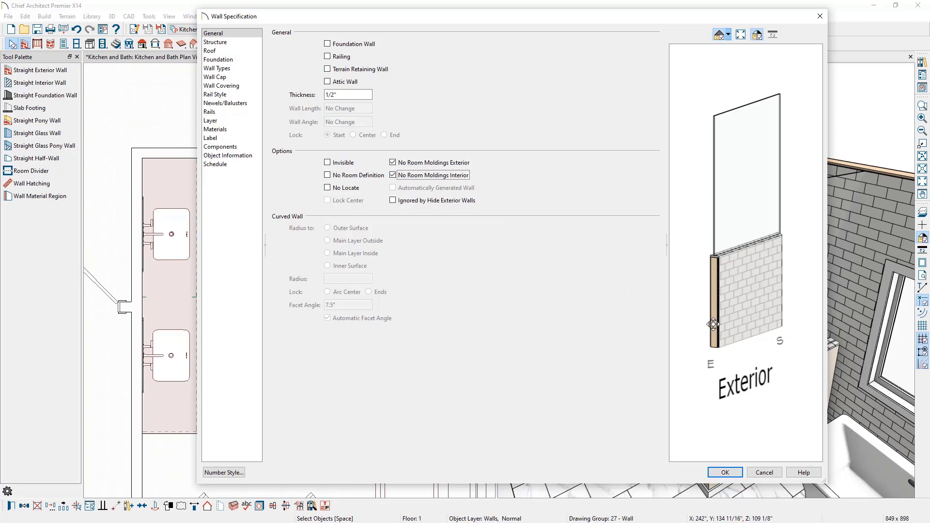
Set the lower pony wall's height off the floor to 6" for both shower walls.
{"action": "left_click", "coordinate": [245, 70]}
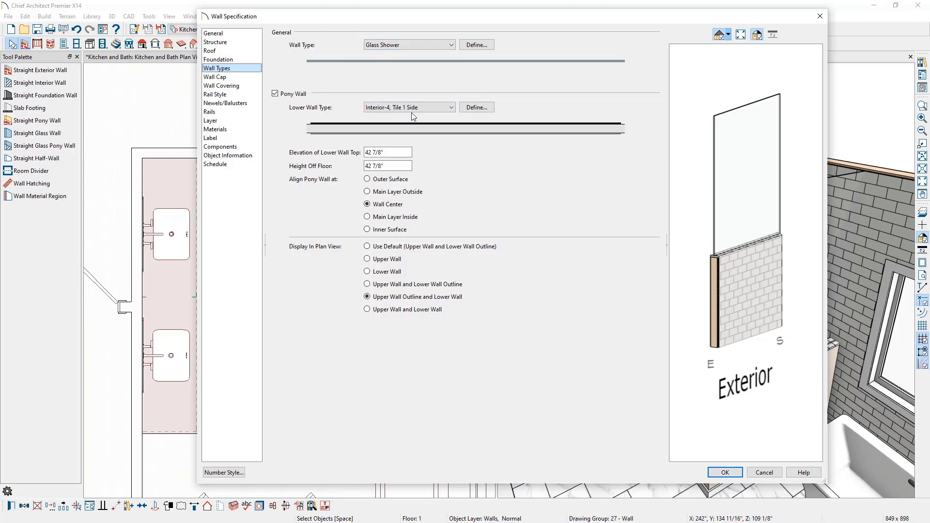
{"action": "left_click_drag", "start_coordinate": [700, 127], "coordinate": [698, 162]}
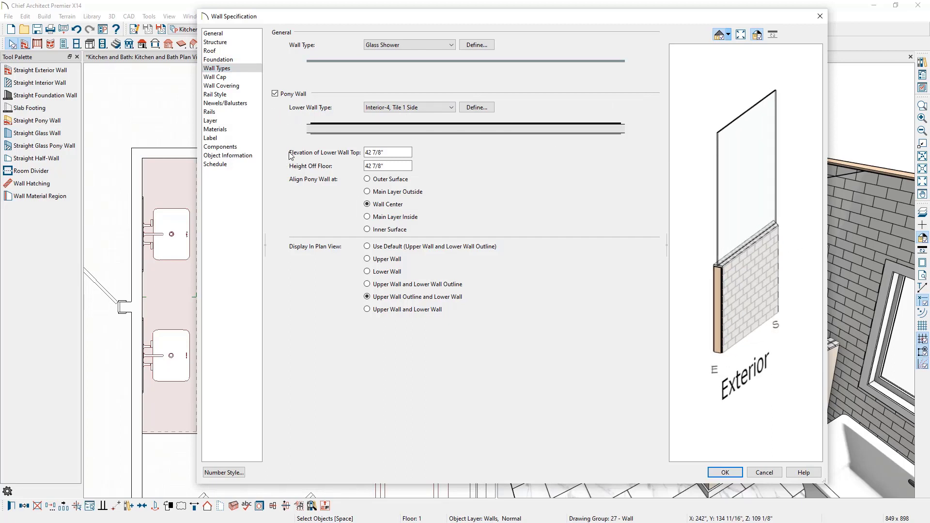
{"action": "left_click_drag", "start_coordinate": [399, 167], "coordinate": [349, 169]}
{"action": "type", "text": "6"}
{"action": "key", "text": "Tab"}
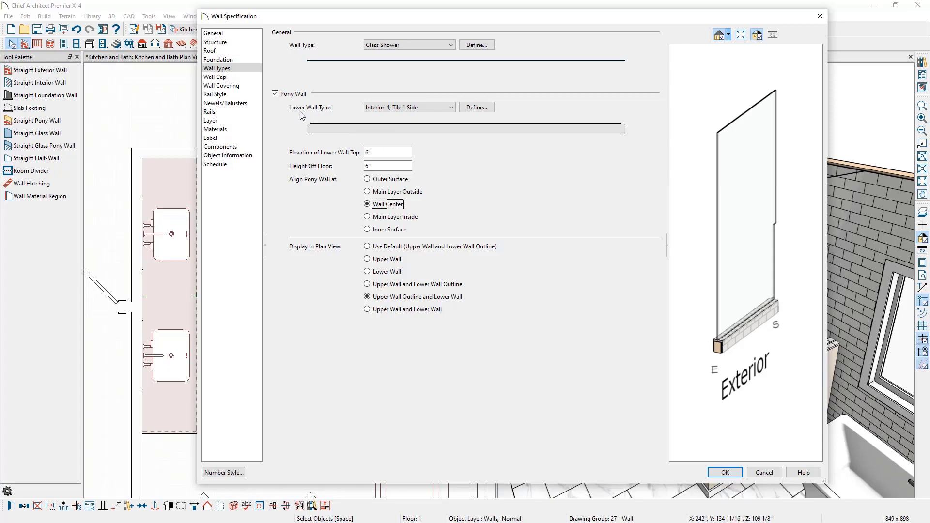
Copy the lower wall type Interior-4, Tile 1 Side and name the copy My Pony Wall Lower.
{"action": "left_click", "coordinate": [476, 112]}
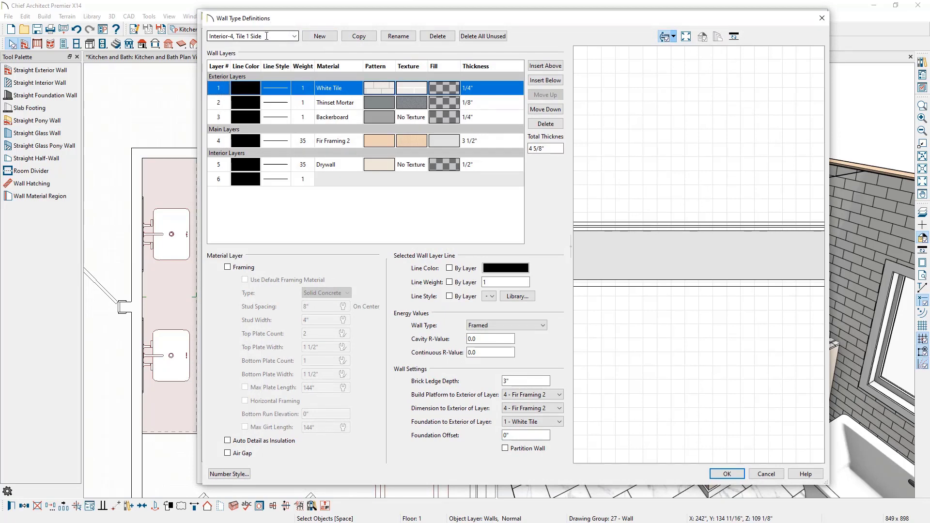
{"action": "left_click", "coordinate": [352, 166]}
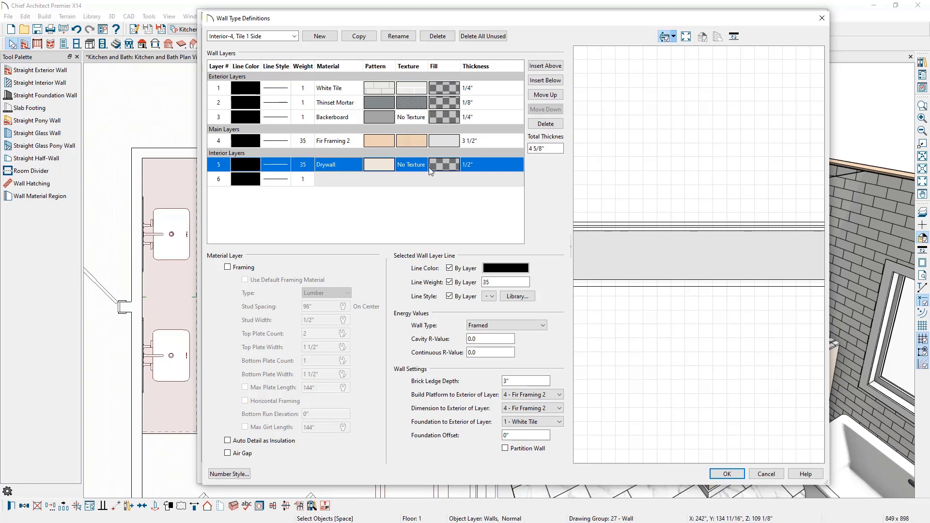
{"action": "left_click", "coordinate": [347, 143]}
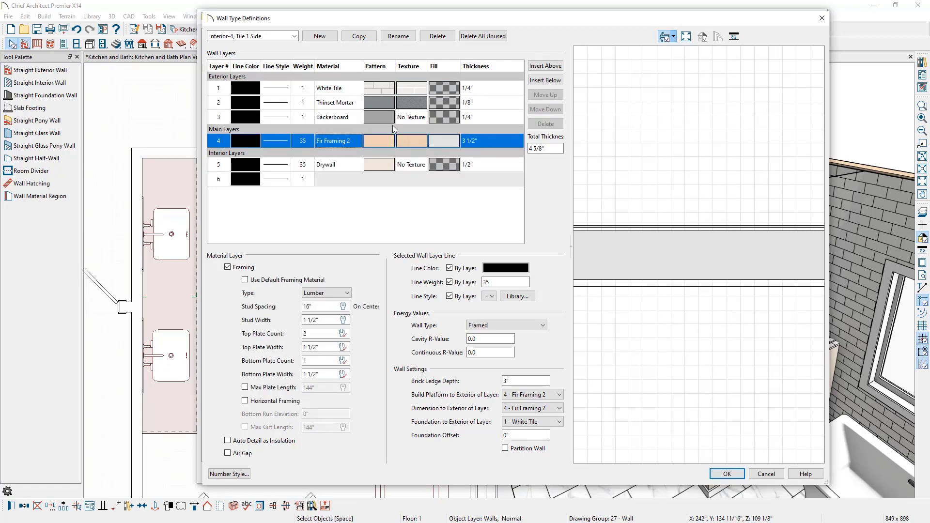
{"action": "left_click", "coordinate": [344, 118]}
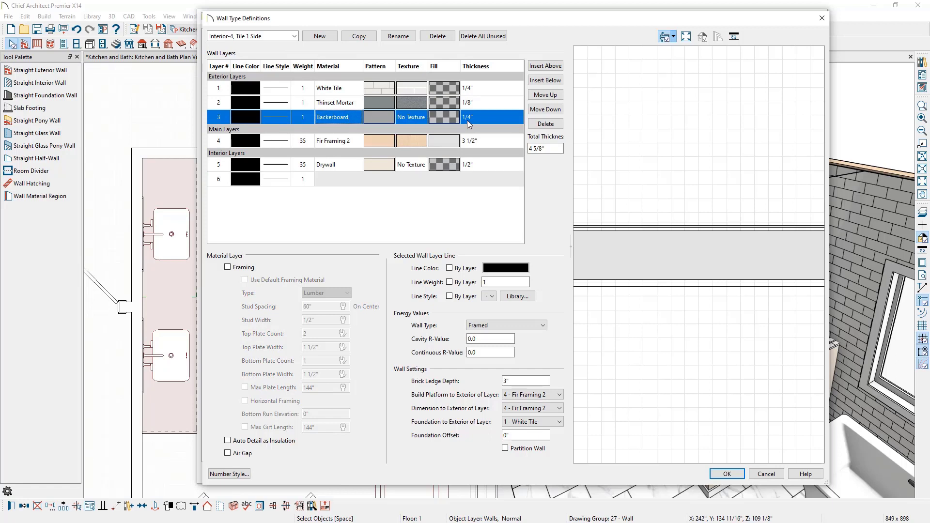
{"action": "left_click", "coordinate": [355, 104]}
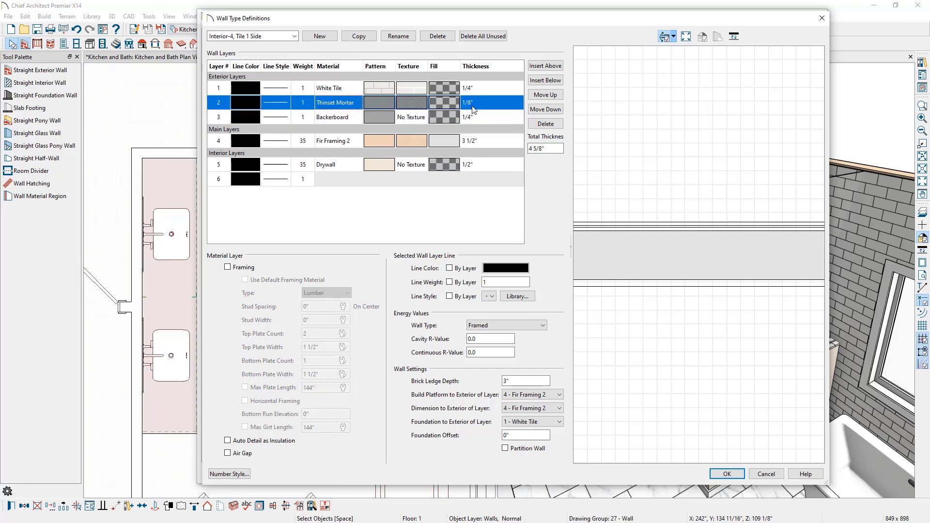
{"action": "left_click", "coordinate": [352, 90]}
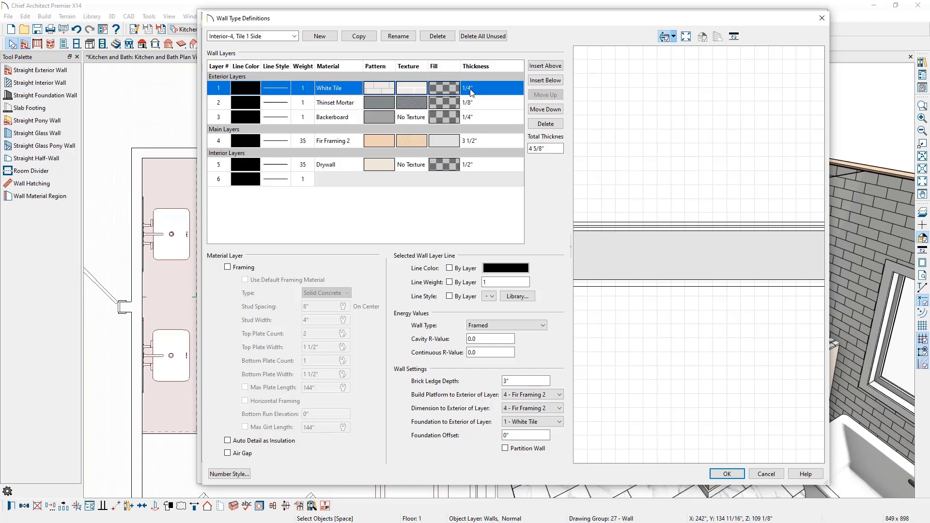
{"action": "left_click", "coordinate": [367, 39]}
{"action": "left_click_drag", "start_coordinate": [279, 37], "coordinate": [206, 39]}
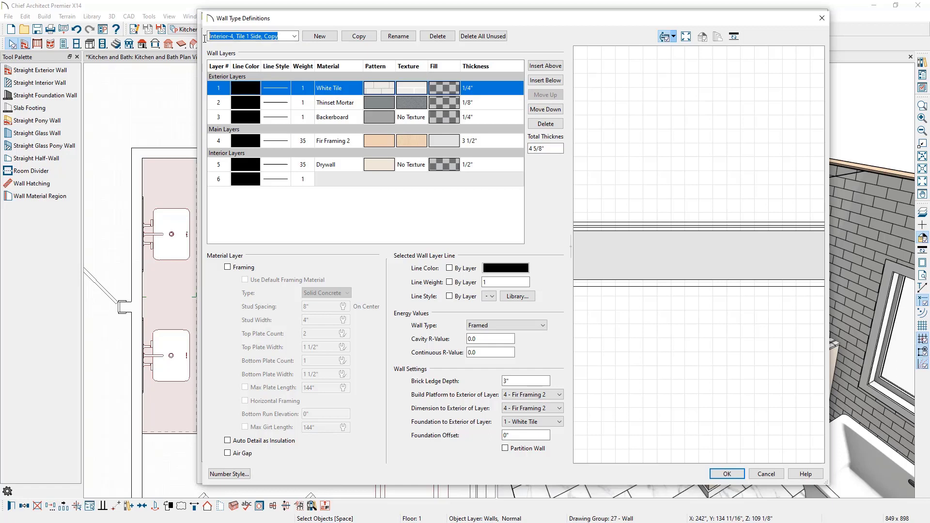
{"action": "type", "text": "My "}
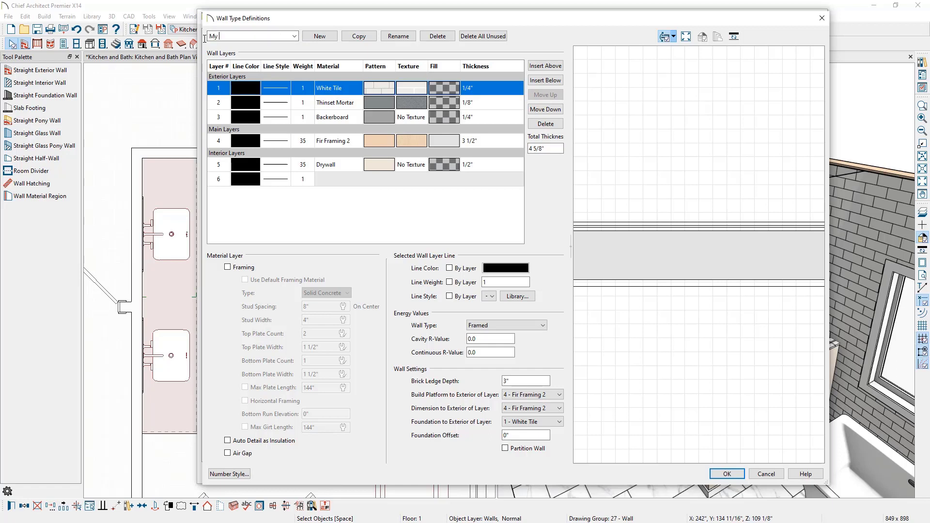
{"action": "type", "text": "Pony Wall Lower"}
Delete the interior drywall layer and change the outer White Tile layer's material to Eternal Classic Calacatta.
{"action": "left_click", "coordinate": [330, 166]}
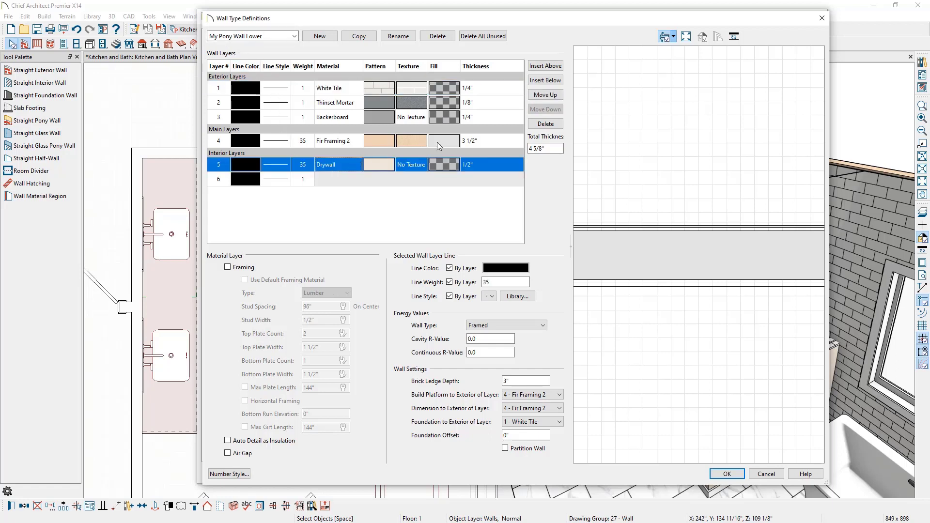
{"action": "left_click", "coordinate": [535, 123]}
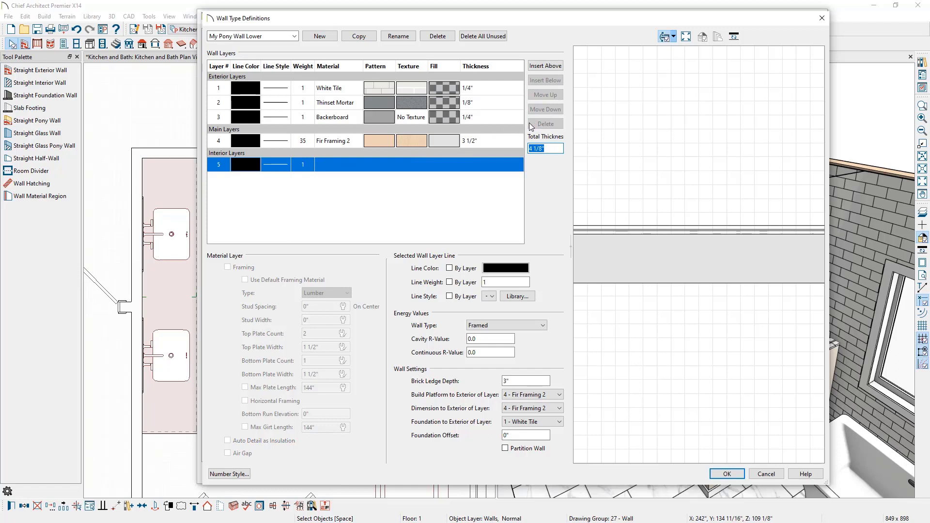
{"action": "left_click", "coordinate": [344, 90]}
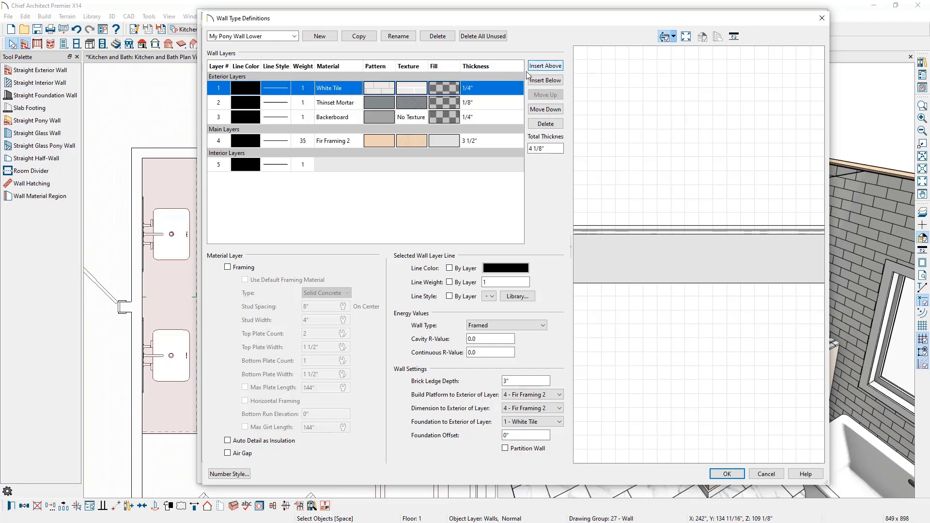
{"action": "left_click", "coordinate": [353, 91]}
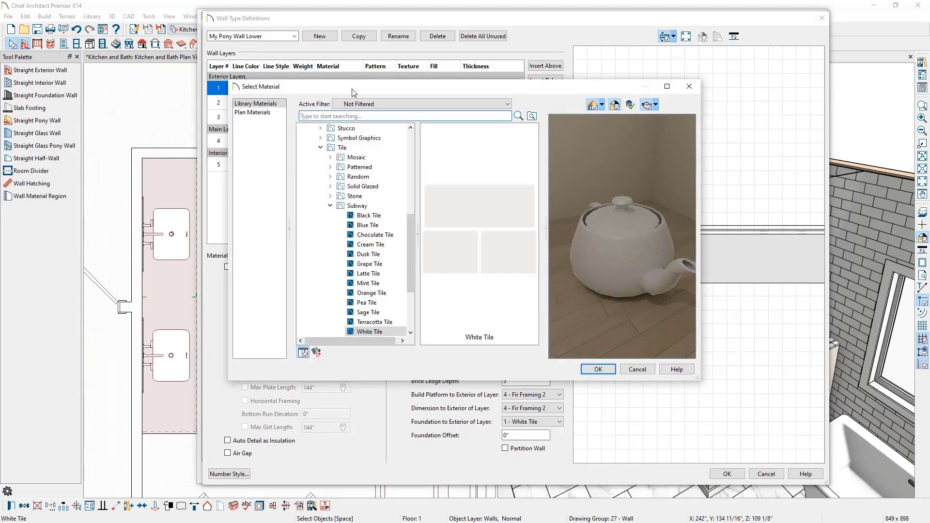
{"action": "type", "text": "classic calac"}
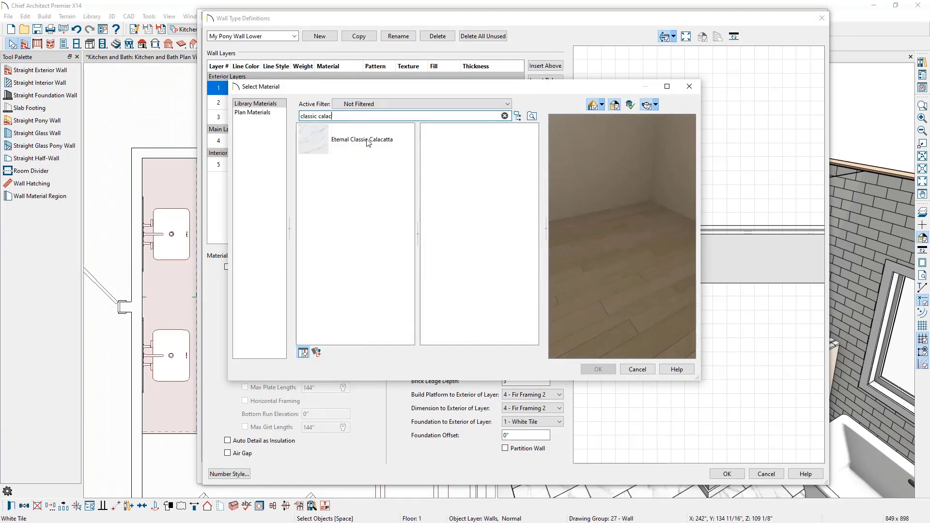
{"action": "left_click", "coordinate": [366, 139]}
{"action": "left_click", "coordinate": [596, 370]}
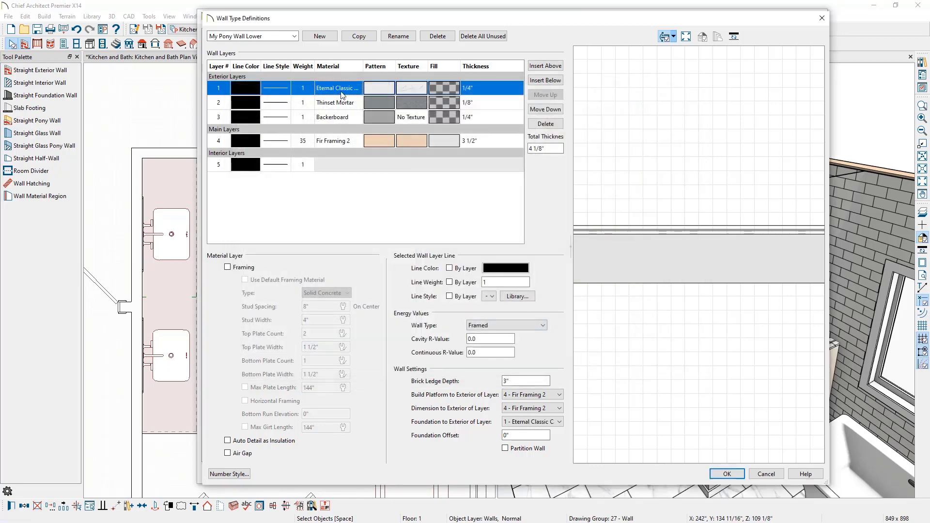
Set the thickness of the exterior Calacatta layer to 1/2".
{"action": "left_click", "coordinate": [477, 93]}
{"action": "type", "text": ".5"}
{"action": "key", "text": "Return"}
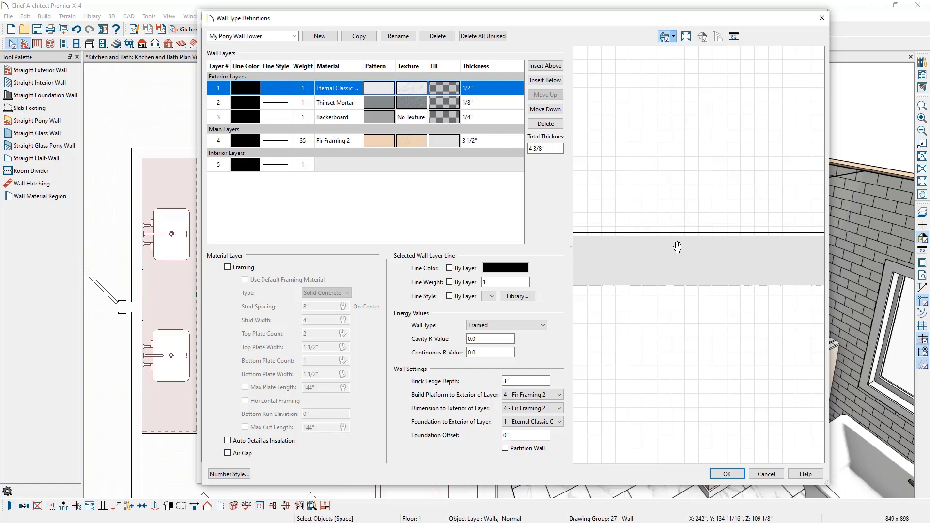
Show the wall type preview as a Standard 3D rendering and inspect its interior and exterior faces.
{"action": "left_click", "coordinate": [673, 38]}
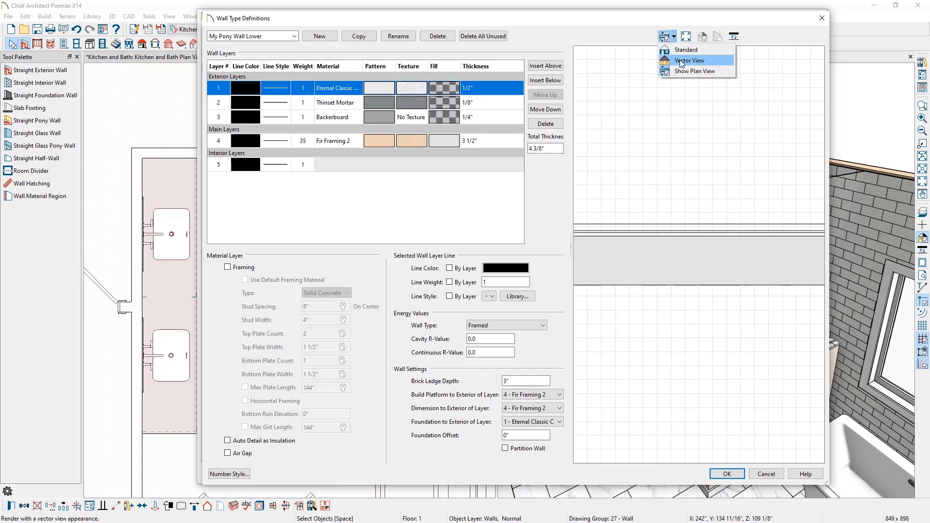
{"action": "left_click", "coordinate": [683, 50]}
{"action": "left_click_drag", "start_coordinate": [658, 193], "coordinate": [734, 194]}
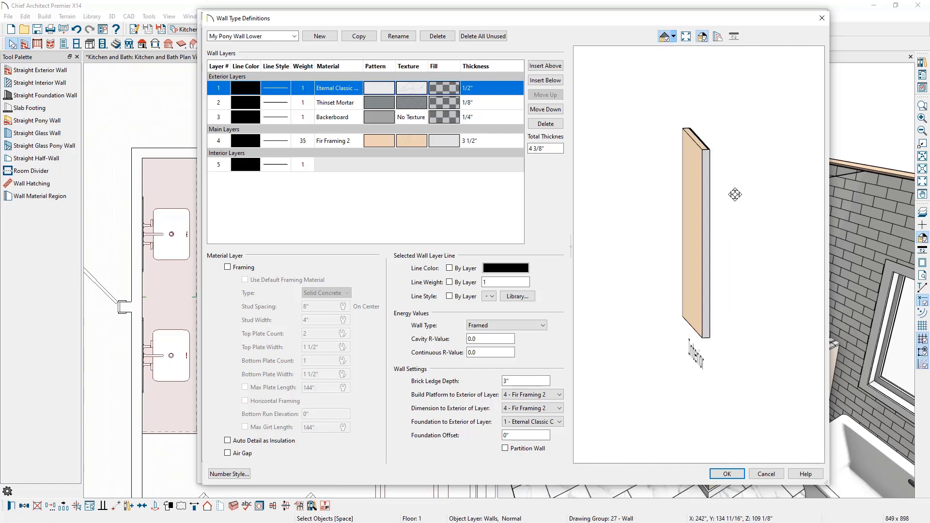
{"action": "left_click", "coordinate": [673, 37]}
{"action": "left_click", "coordinate": [680, 49]}
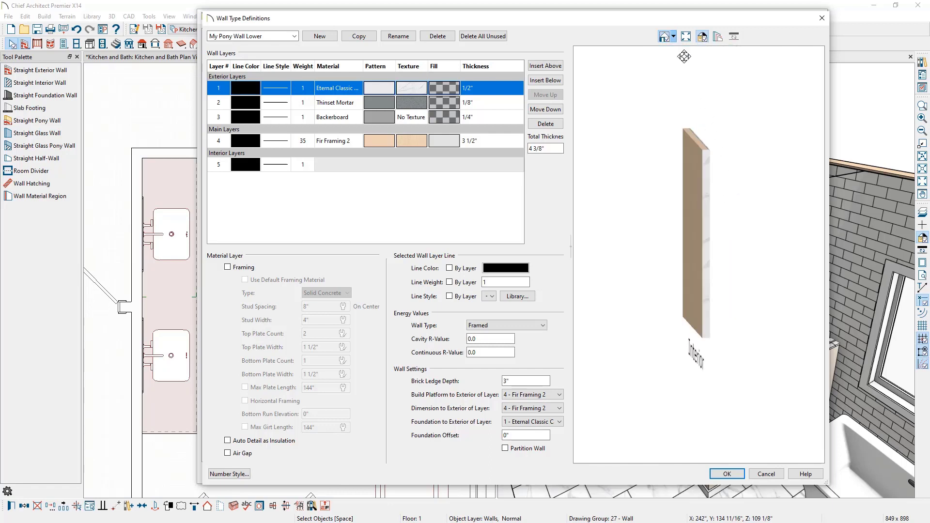
{"action": "left_click_drag", "start_coordinate": [718, 182], "coordinate": [660, 184]}
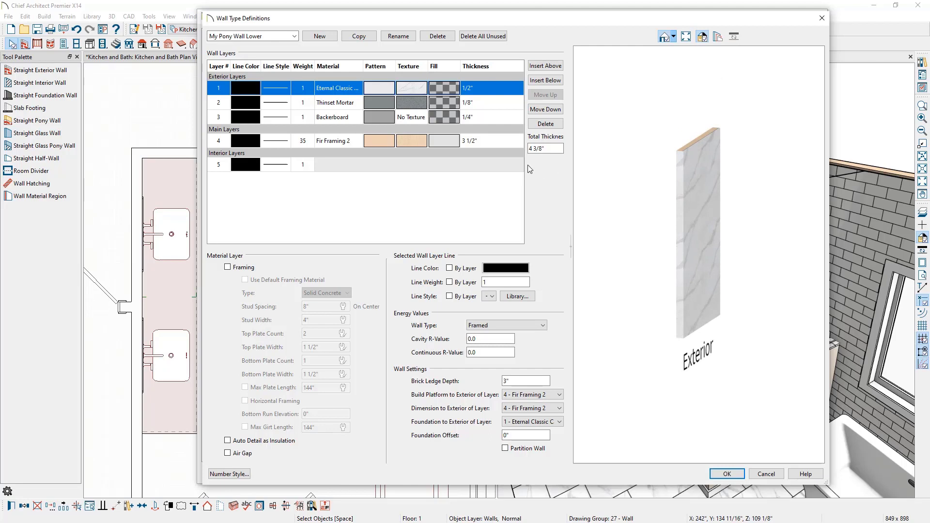
Duplicate the Backerboard layer and move the copy past the fir framing into the interior layers.
{"action": "left_click", "coordinate": [338, 101]}
{"action": "left_click", "coordinate": [340, 118]}
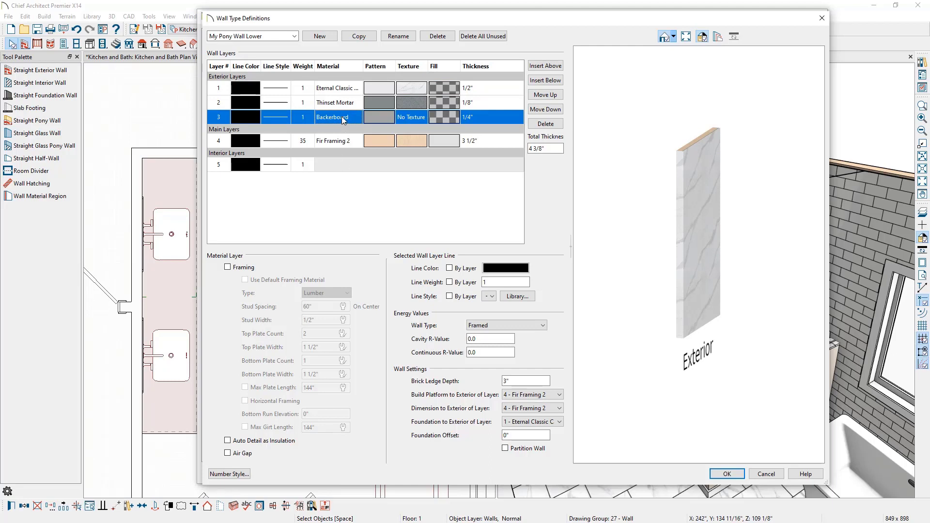
{"action": "left_click", "coordinate": [539, 80]}
{"action": "left_click", "coordinate": [345, 120]}
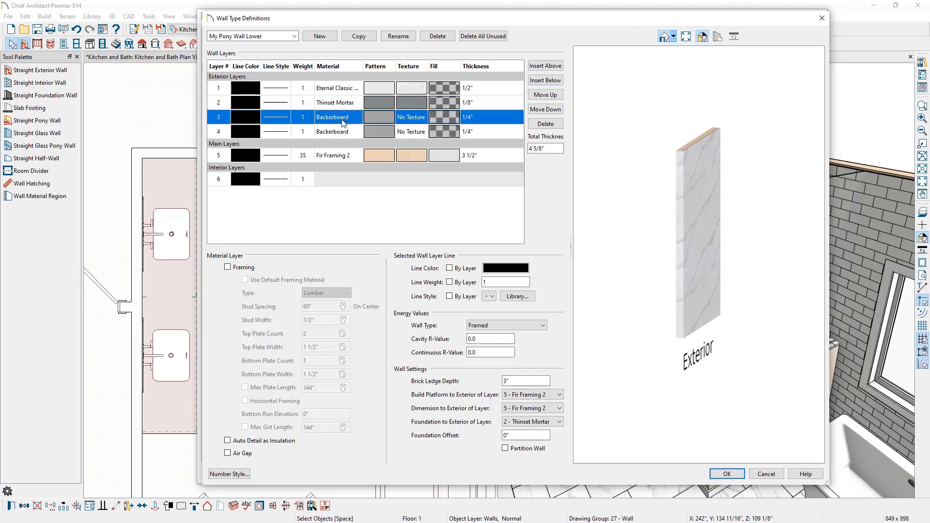
{"action": "left_click", "coordinate": [345, 131]}
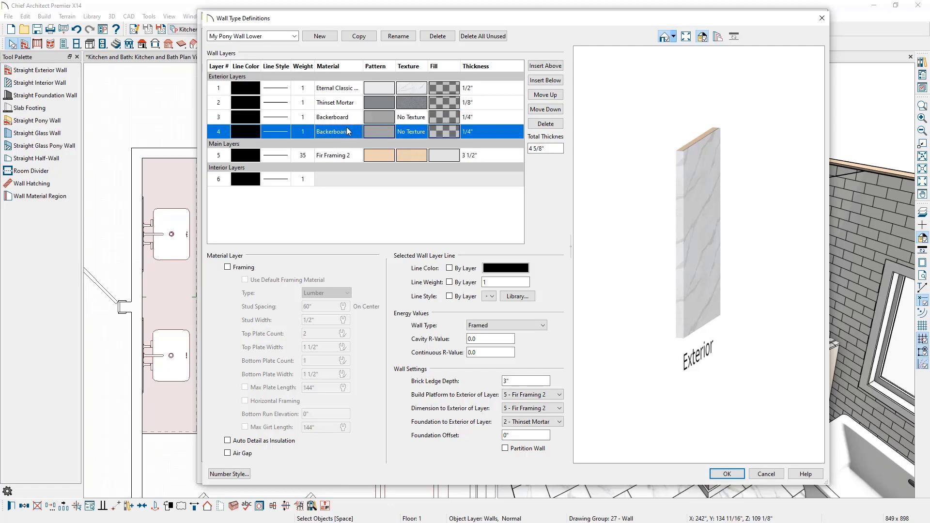
{"action": "left_click", "coordinate": [543, 110]}
{"action": "left_click", "coordinate": [544, 109]}
{"action": "left_click", "coordinate": [543, 111]}
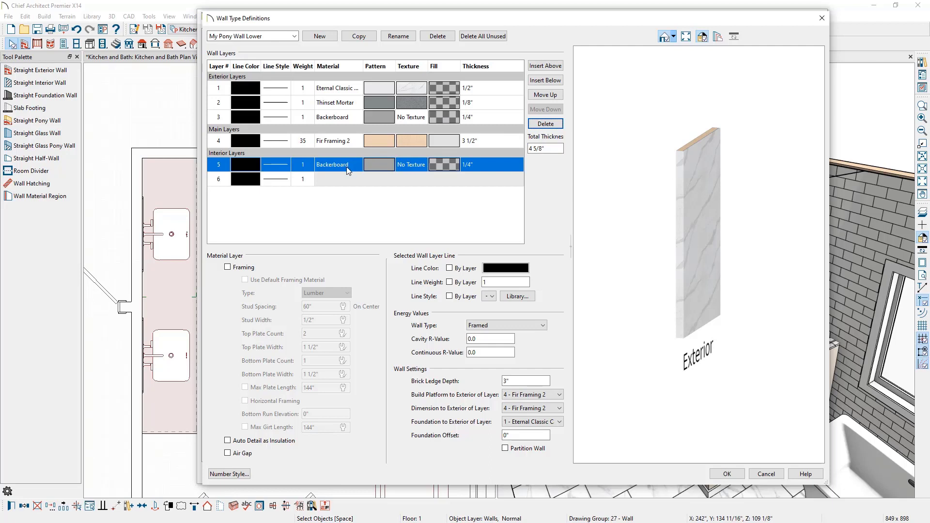
Duplicate the Thinset Mortar layer and move the copy inside the interior Backerboard layer.
{"action": "left_click", "coordinate": [355, 102]}
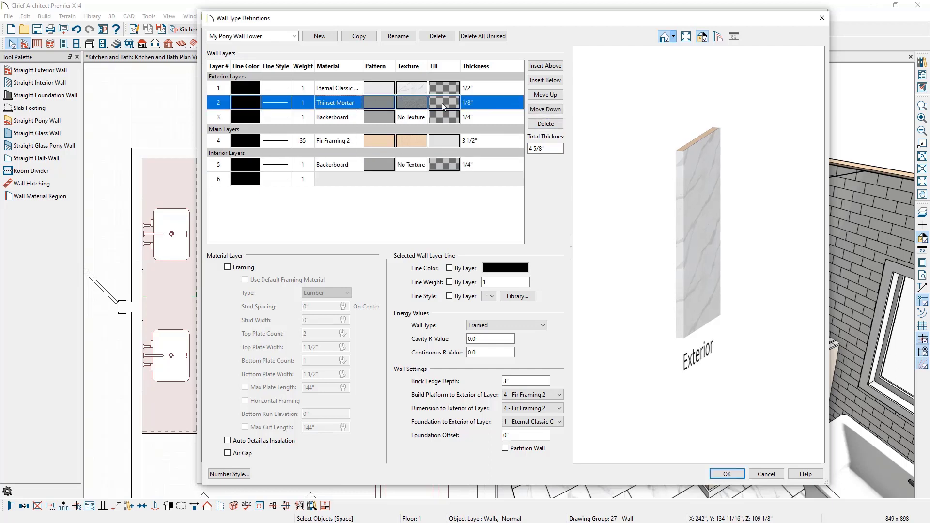
{"action": "left_click", "coordinate": [552, 82]}
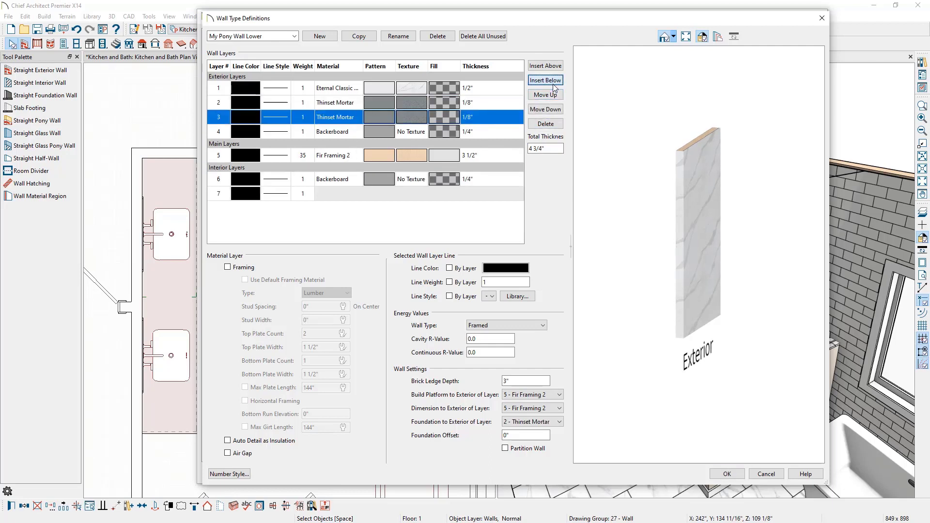
{"action": "left_click", "coordinate": [554, 111]}
{"action": "left_click", "coordinate": [555, 111]}
{"action": "left_click", "coordinate": [554, 111]}
{"action": "left_click", "coordinate": [555, 110]}
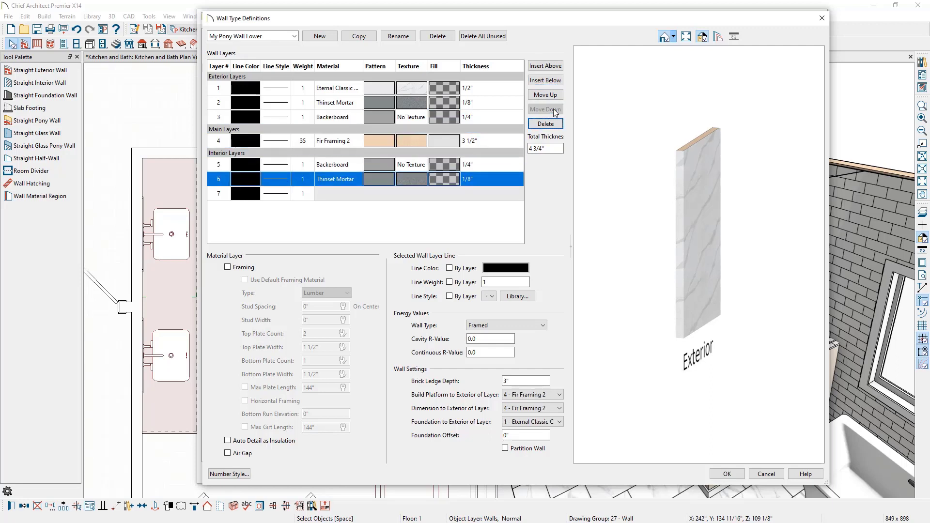
Duplicate the Calacatta layer, move the copy to be the innermost interior layer, and accept the wall type definition.
{"action": "left_click", "coordinate": [355, 90]}
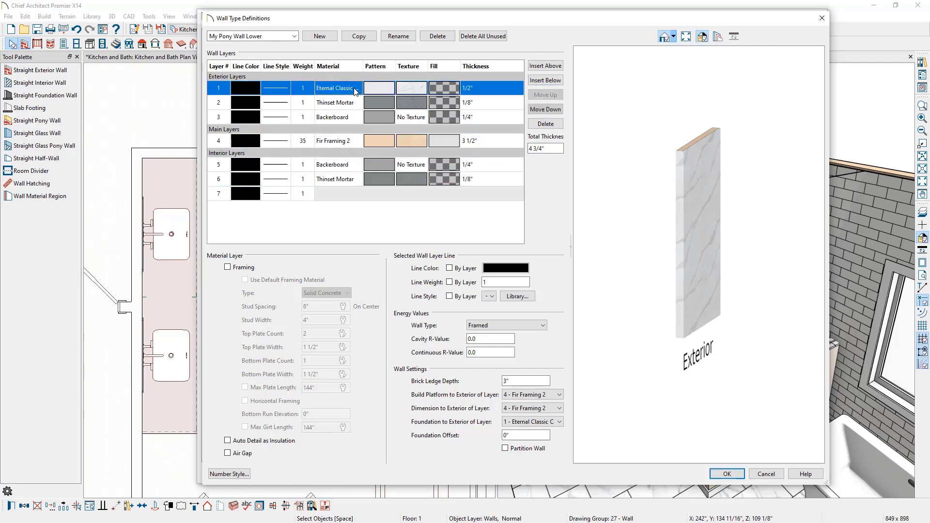
{"action": "left_click", "coordinate": [545, 80]}
{"action": "left_click", "coordinate": [553, 110]}
{"action": "left_click", "coordinate": [553, 109]}
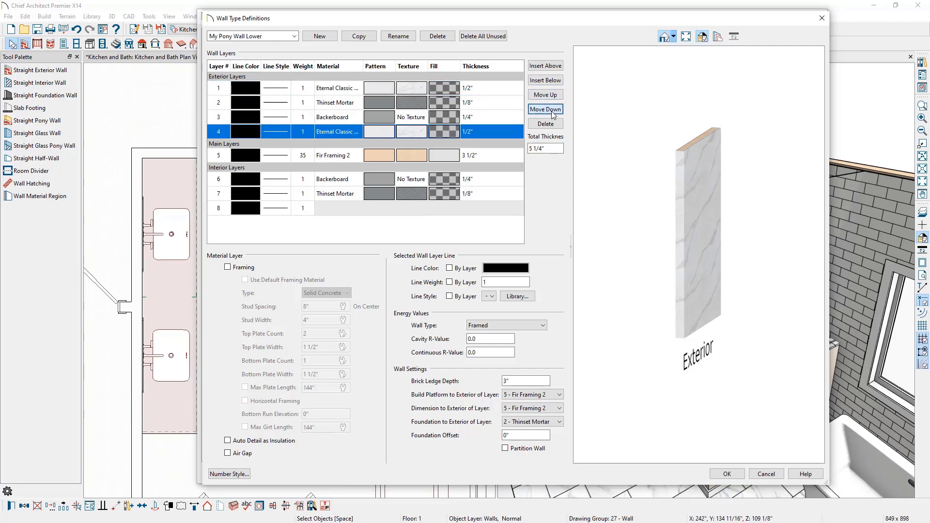
{"action": "left_click", "coordinate": [553, 110]}
{"action": "left_click", "coordinate": [553, 109]}
{"action": "left_click", "coordinate": [552, 109]}
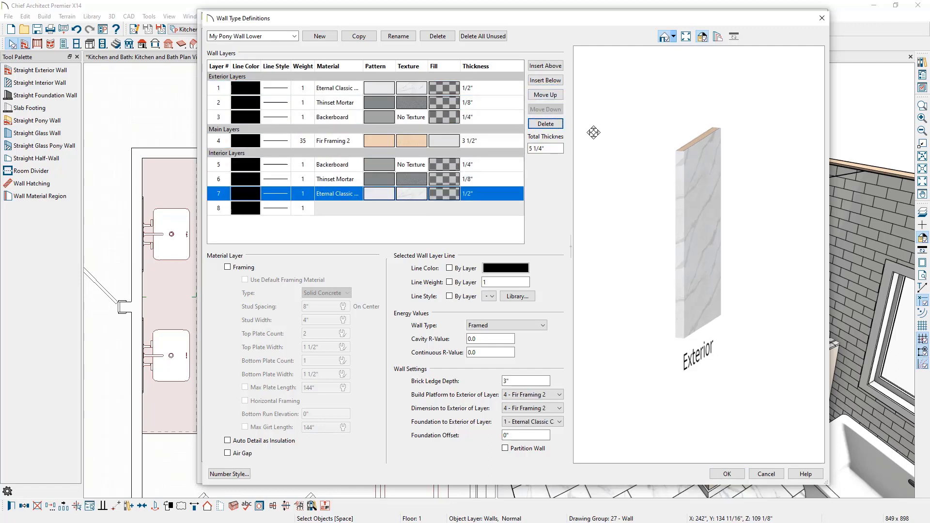
{"action": "left_click_drag", "start_coordinate": [598, 151], "coordinate": [707, 161]}
{"action": "left_click_drag", "start_coordinate": [771, 159], "coordinate": [723, 163]}
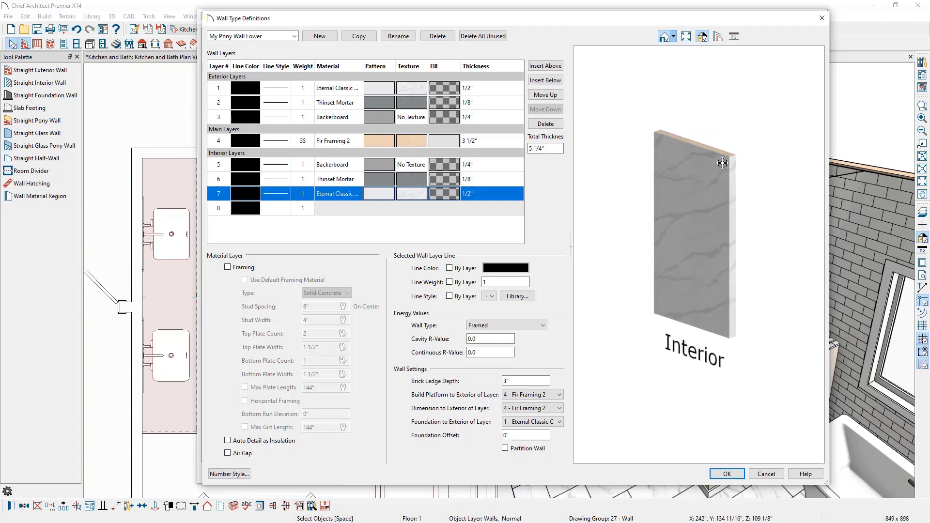
{"action": "left_click", "coordinate": [726, 474]}
Set the pony walls' cap height to 1/2" and examine the cap in the wall preview.
{"action": "left_click_drag", "start_coordinate": [706, 356], "coordinate": [814, 330]}
{"action": "scroll", "coordinate": [775, 342], "scroll_direction": "up", "scroll_amount": 3}
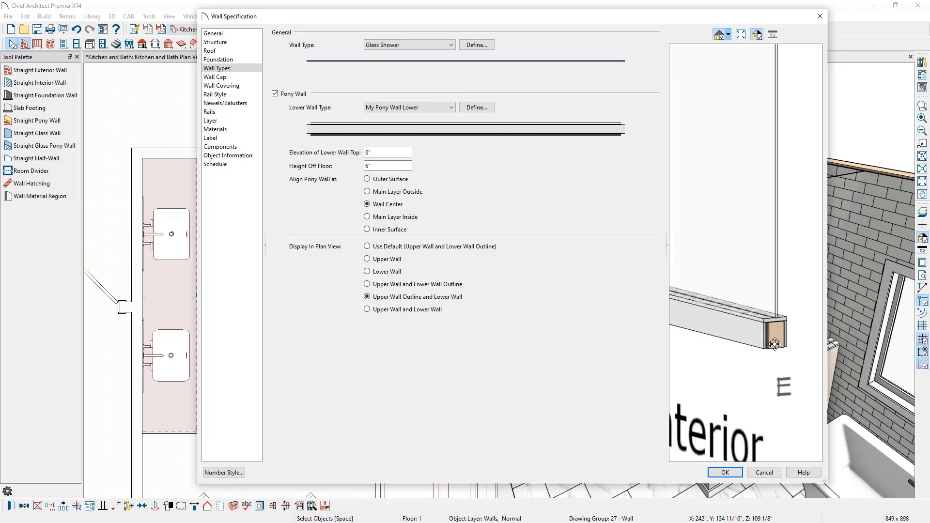
{"action": "left_click", "coordinate": [215, 77]}
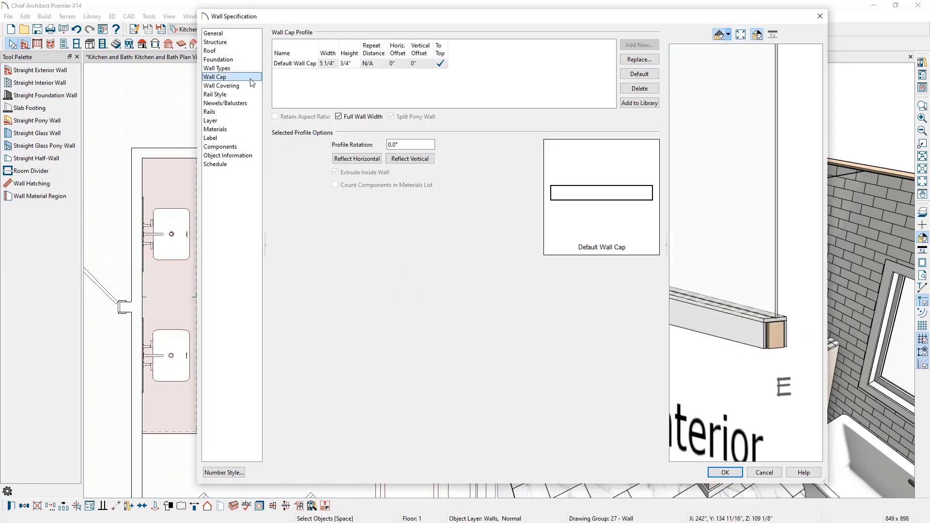
{"action": "left_click", "coordinate": [354, 65]}
{"action": "key", "text": "BackSpace"}
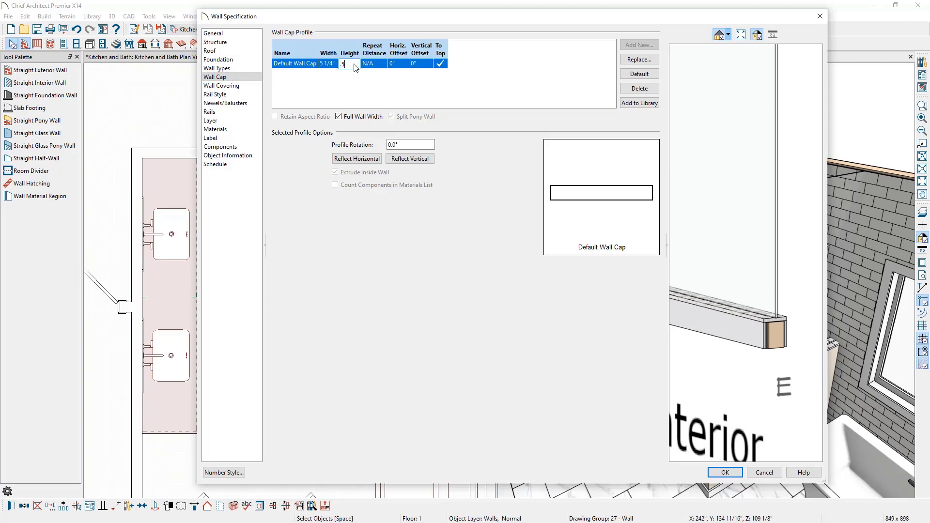
{"action": "key", "text": "Return"}
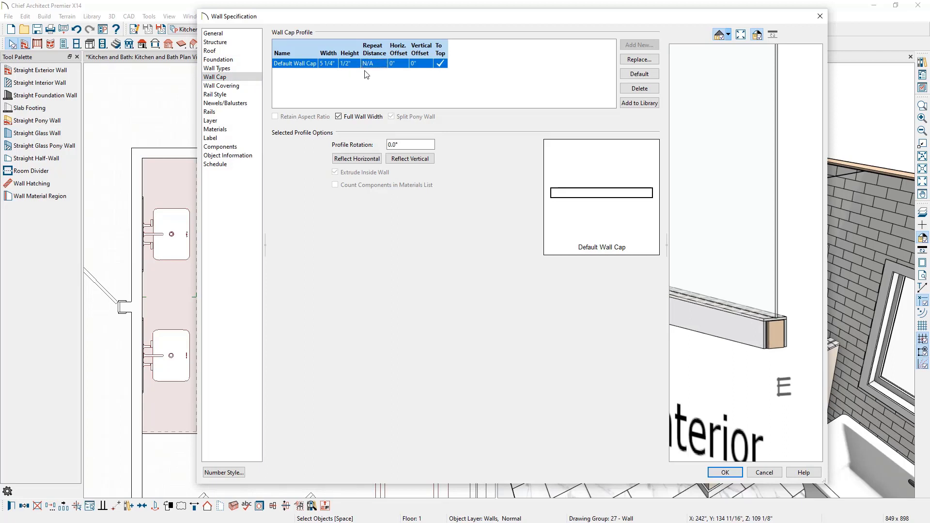
{"action": "left_click_drag", "start_coordinate": [697, 241], "coordinate": [696, 265]}
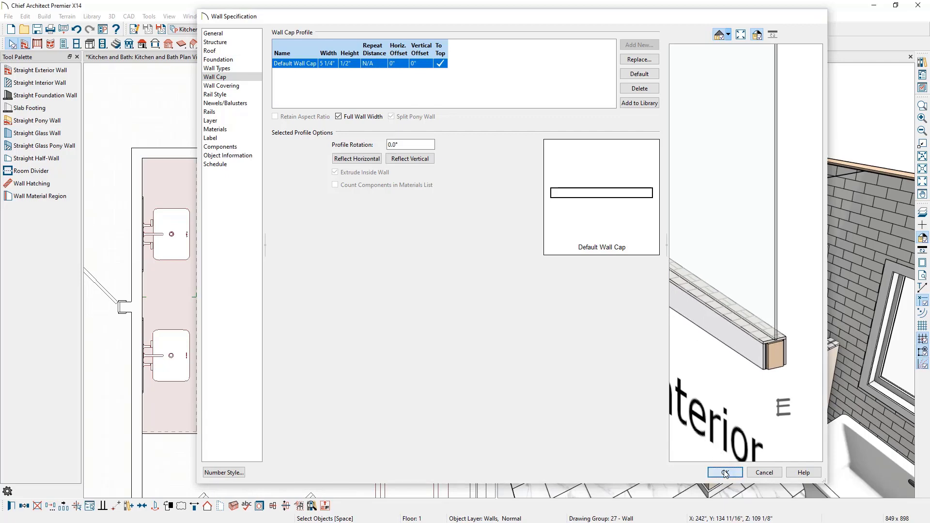
Accept the wall settings and paint the curb cap with the Eternal Classic Calacatta material sampled from the curb's side.
{"action": "left_click", "coordinate": [709, 471]}
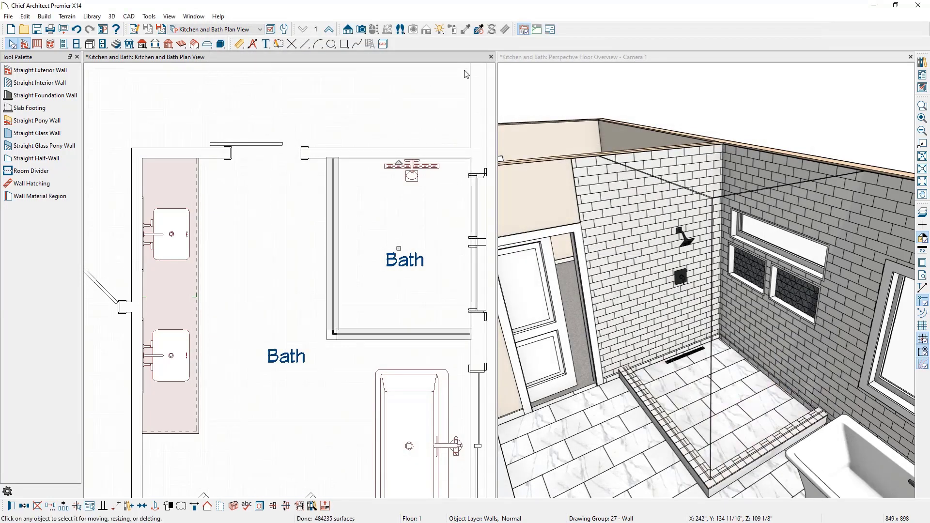
{"action": "left_click", "coordinate": [536, 57]}
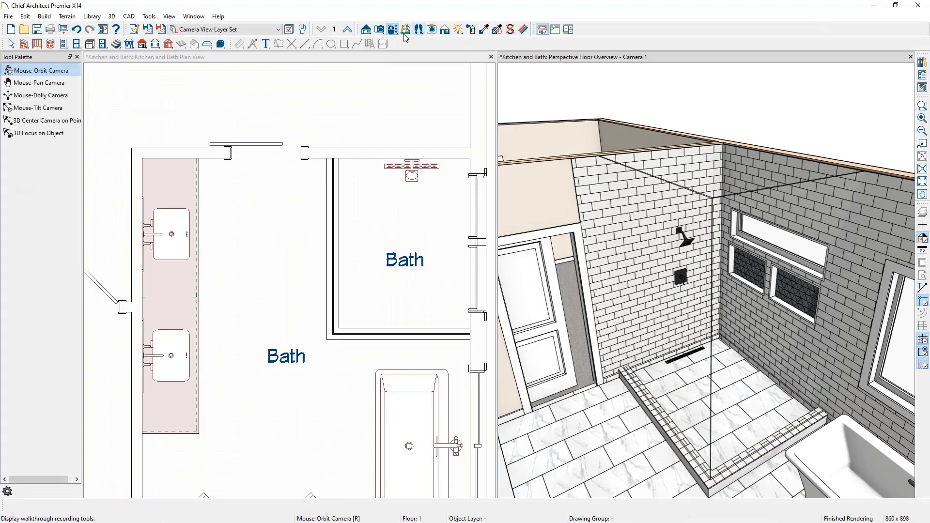
{"action": "scroll", "coordinate": [664, 422], "scroll_direction": "up", "scroll_amount": 4}
{"action": "middle_click_drag", "start_coordinate": [665, 423], "coordinate": [635, 288]}
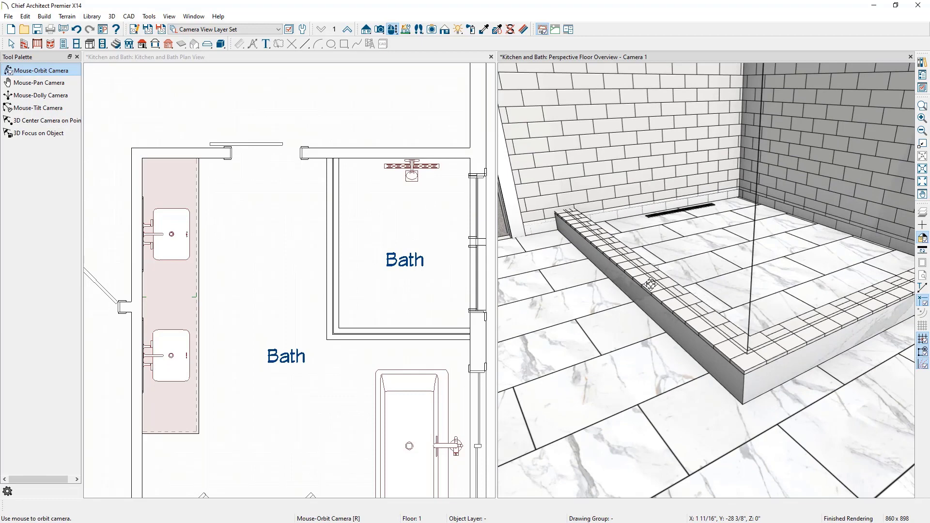
{"action": "left_click", "coordinate": [484, 30]}
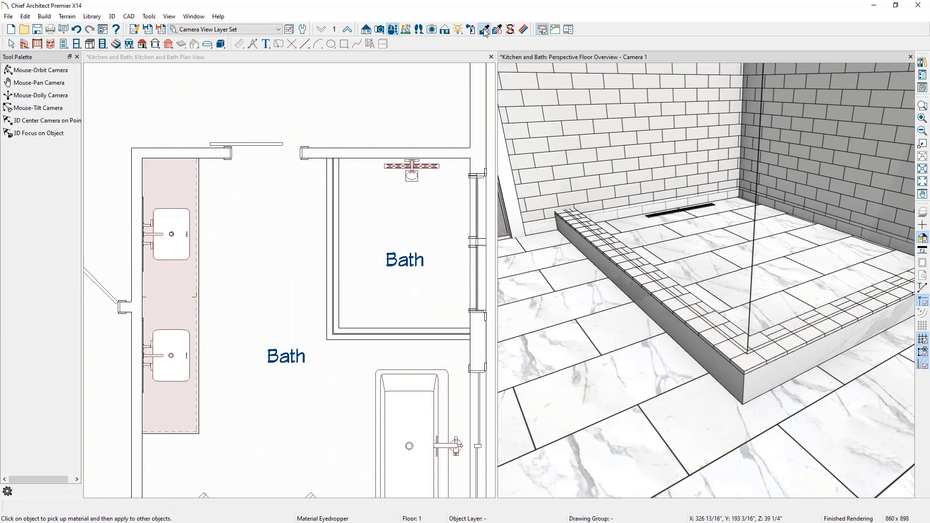
{"action": "left_click", "coordinate": [605, 256]}
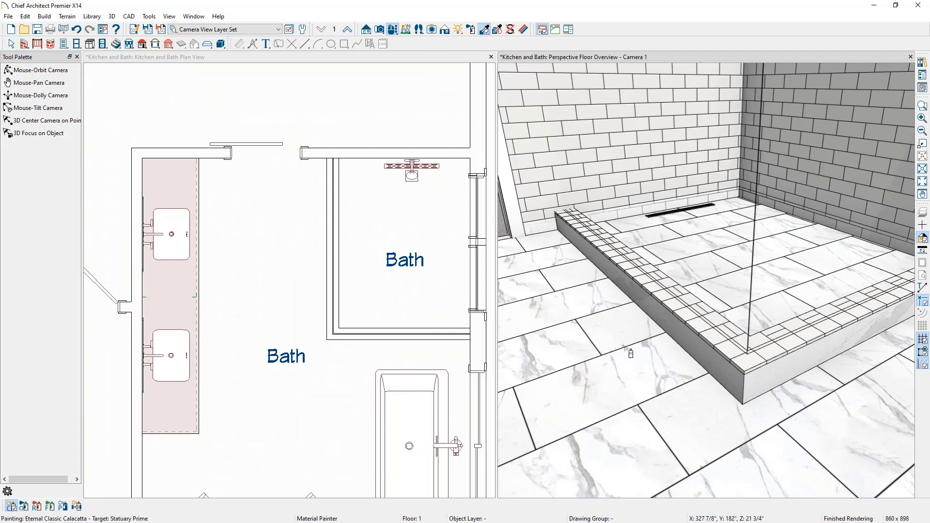
{"action": "left_click", "coordinate": [768, 359]}
{"action": "left_click", "coordinate": [768, 359]}
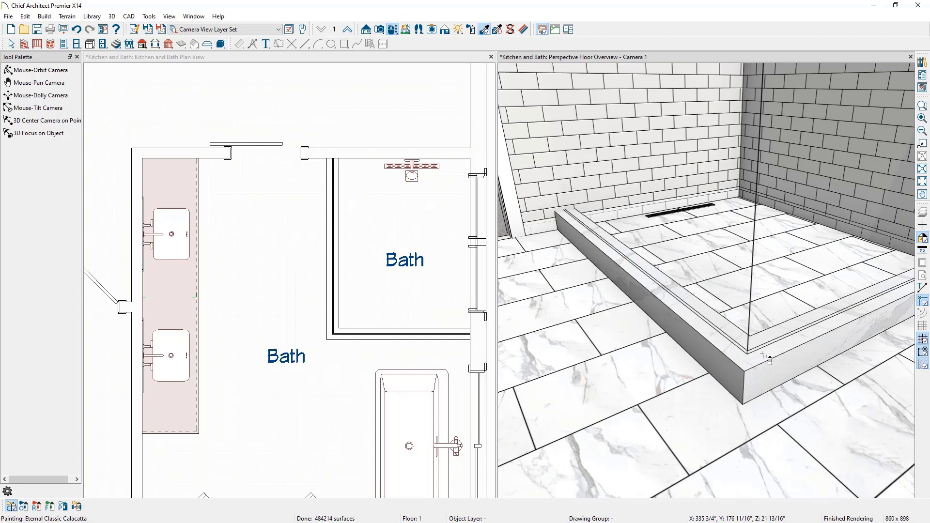
{"action": "key", "text": "space"}
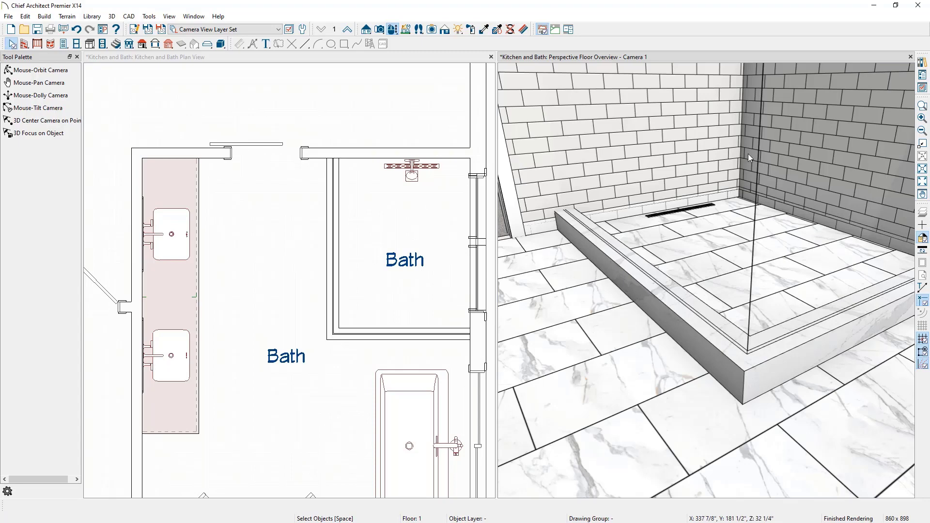
Open the specification of the room inside the glass enclosure and name the room Shower.
{"action": "scroll", "coordinate": [746, 153], "scroll_direction": "up", "scroll_amount": 3}
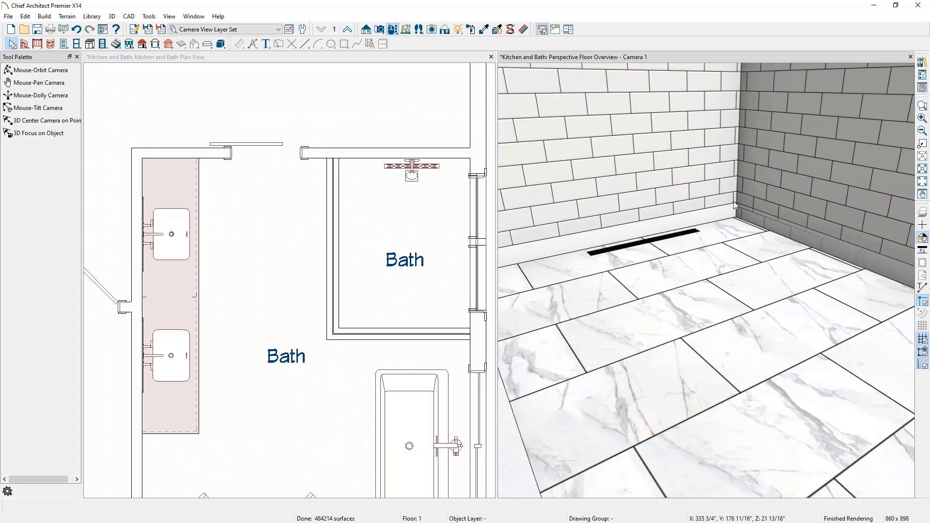
{"action": "scroll", "coordinate": [719, 240], "scroll_direction": "up", "scroll_amount": 1}
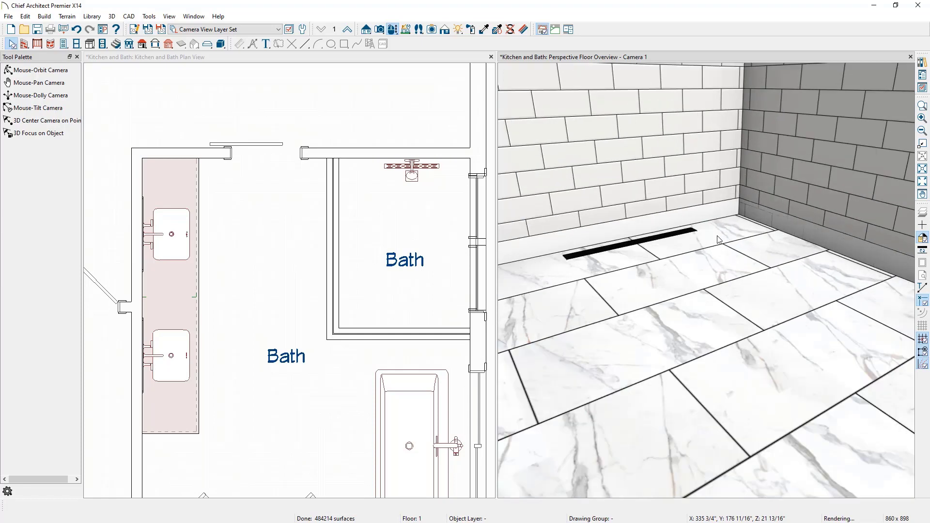
{"action": "left_click", "coordinate": [740, 249]}
{"action": "double_click", "coordinate": [740, 249]}
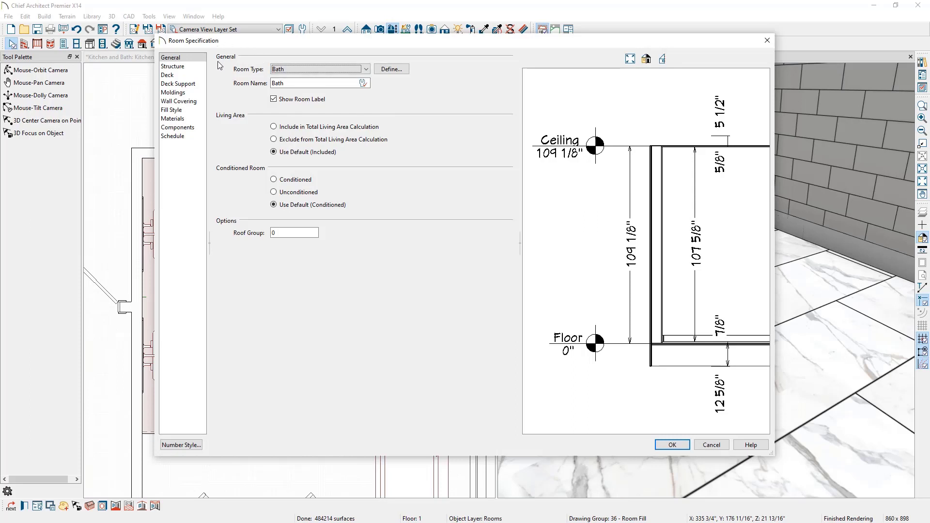
{"action": "key", "text": "Tab"}
{"action": "type", "text": "S"}
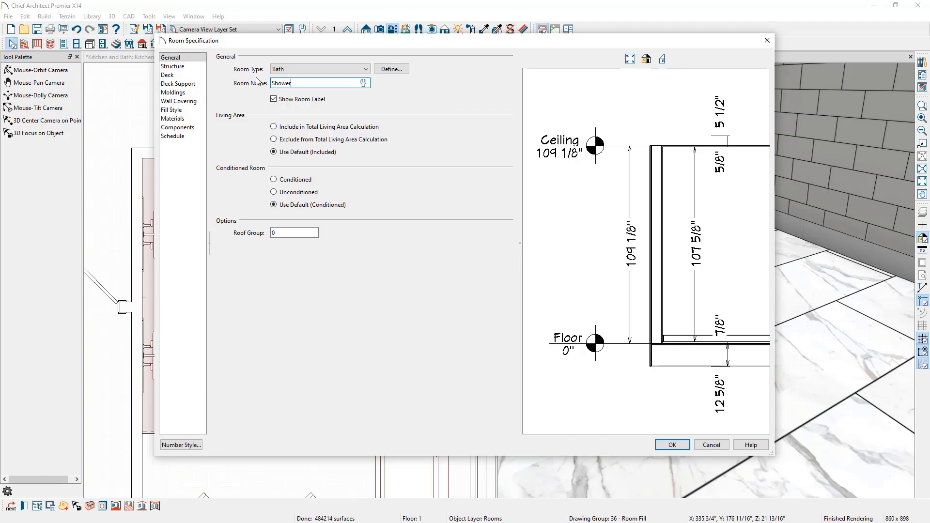
Override the Shower room's default moldings and delete its base molding.
{"action": "left_click", "coordinate": [203, 92]}
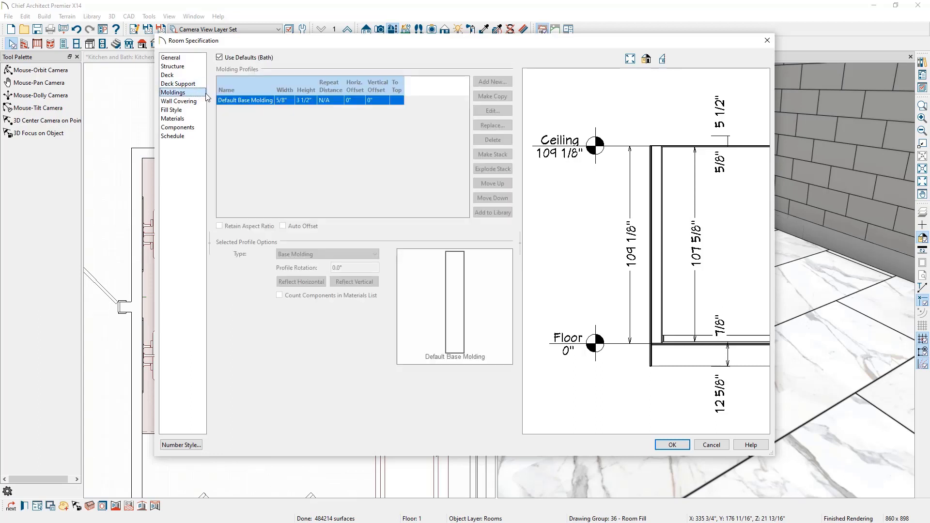
{"action": "left_click", "coordinate": [238, 59]}
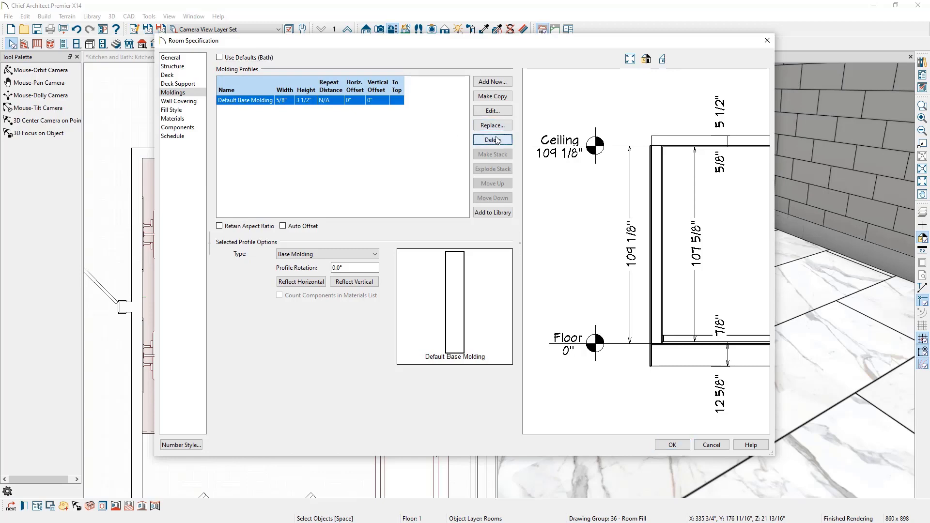
{"action": "left_click", "coordinate": [492, 139]}
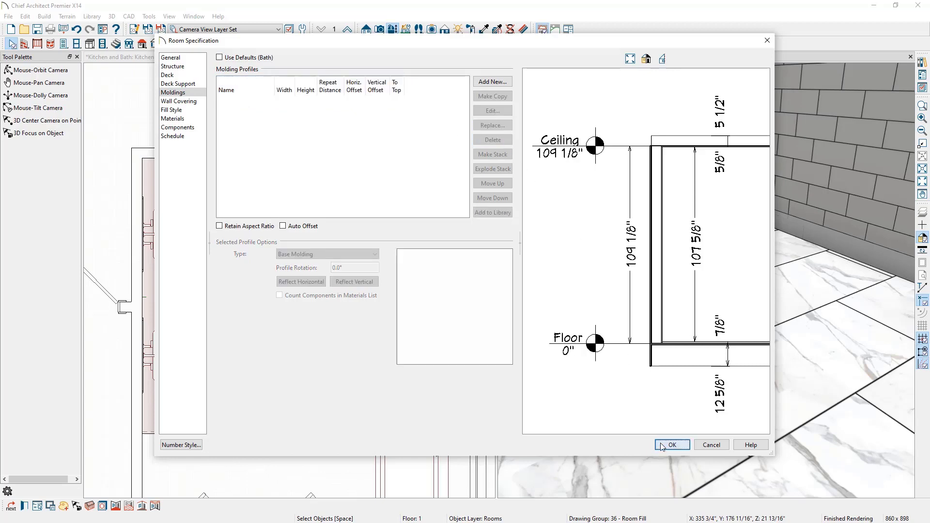
{"action": "left_click", "coordinate": [672, 444]}
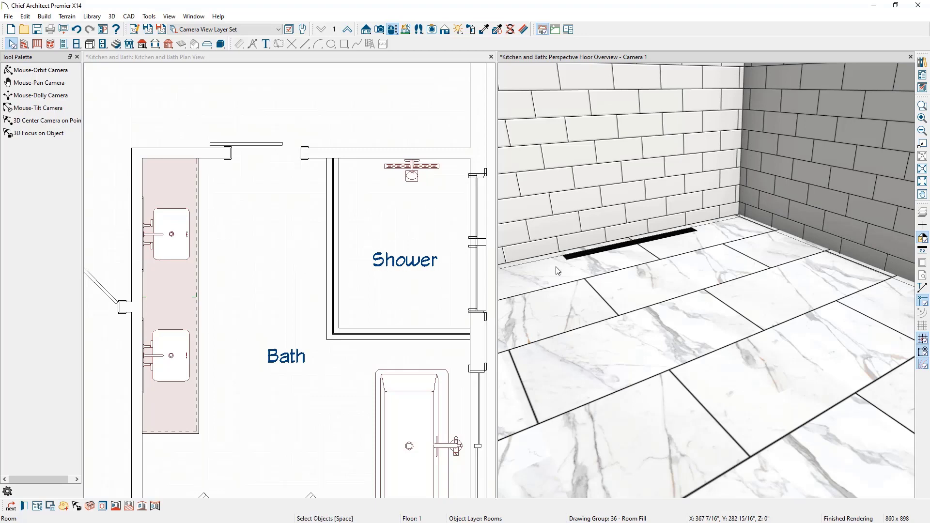
Place a shower door in the glass pony wall on the side facing the vanity.
{"action": "scroll", "coordinate": [570, 267], "scroll_direction": "down", "scroll_amount": 6}
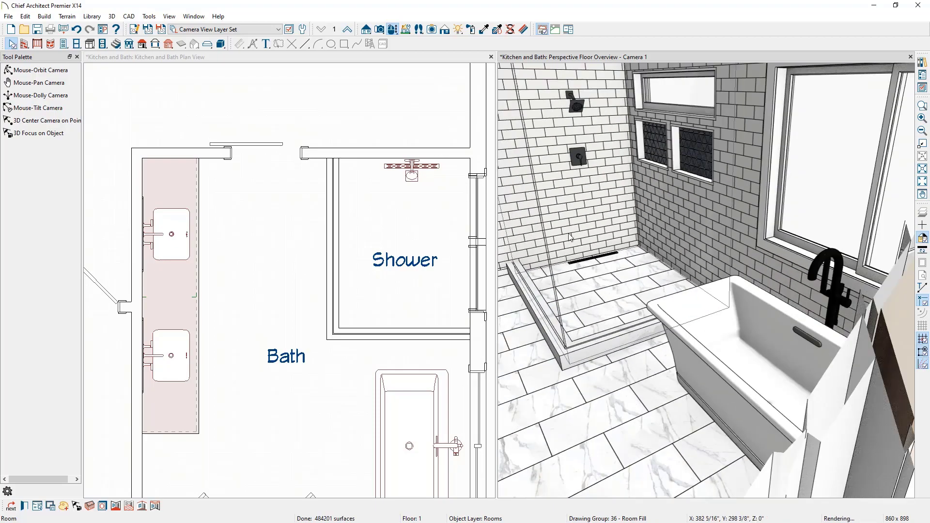
{"action": "middle_click_drag", "start_coordinate": [570, 237], "coordinate": [635, 289]}
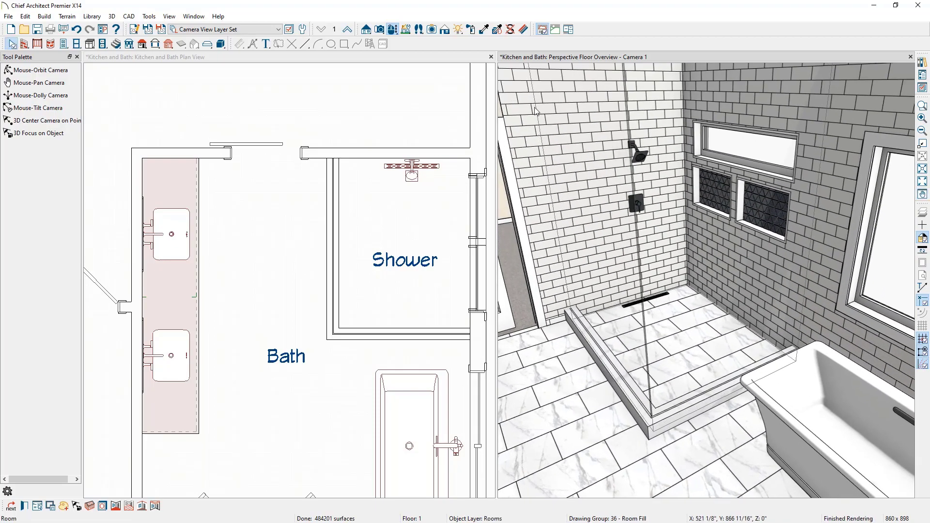
{"action": "left_click", "coordinate": [393, 30]}
{"action": "left_click_drag", "start_coordinate": [560, 151], "coordinate": [604, 152]}
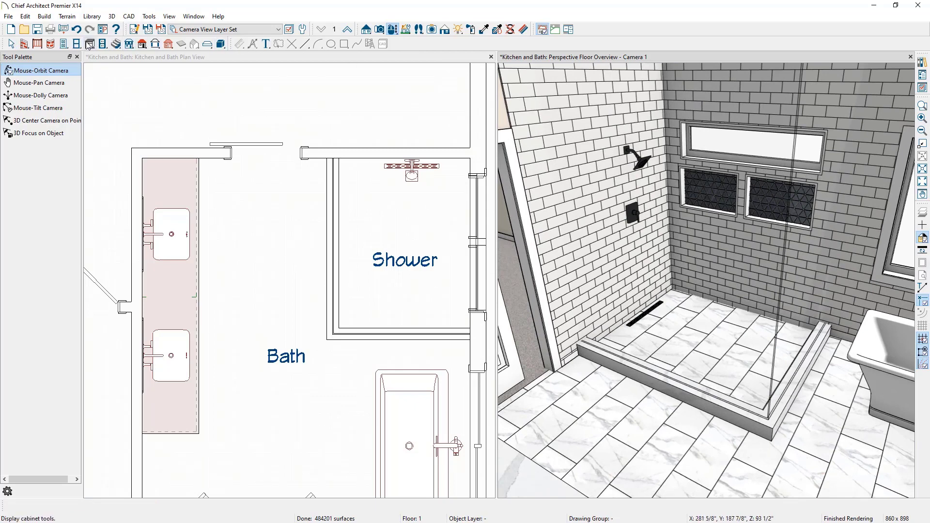
{"action": "left_click", "coordinate": [68, 45]}
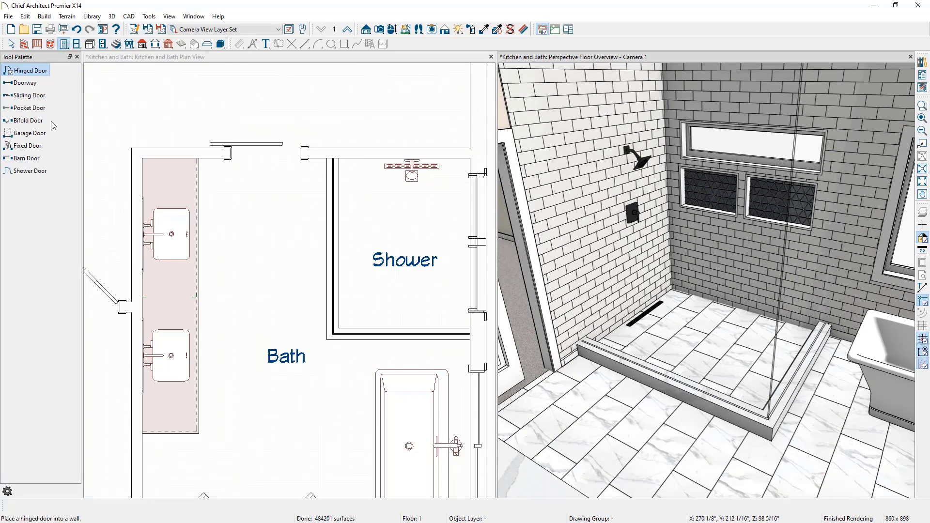
{"action": "left_click", "coordinate": [49, 171]}
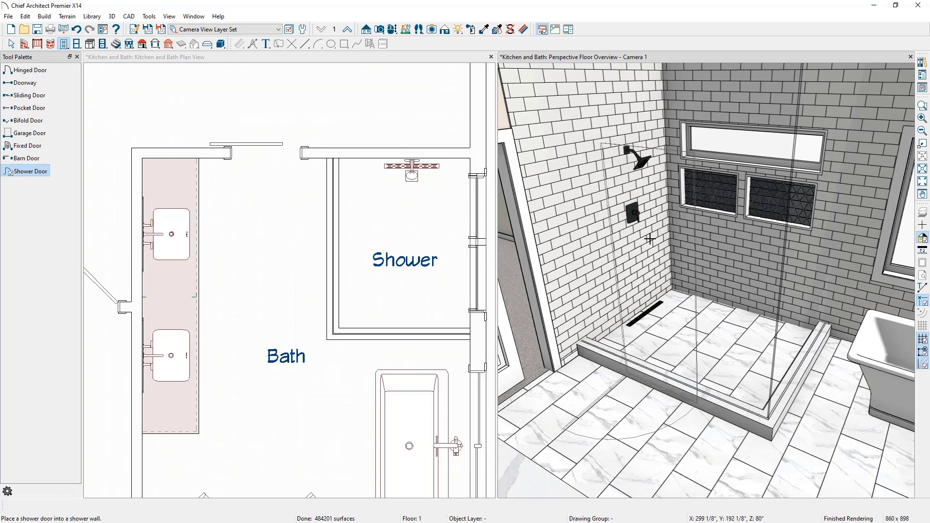
{"action": "left_click", "coordinate": [643, 378]}
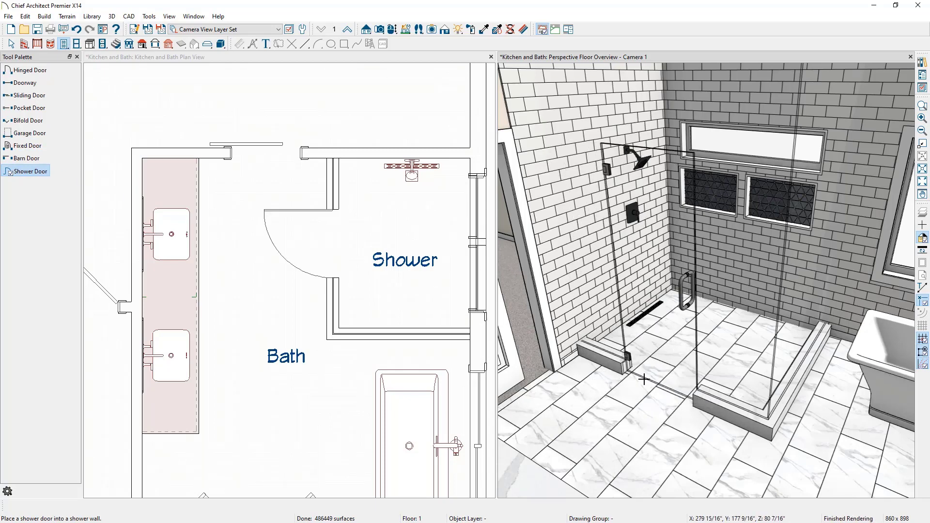
{"action": "key", "text": "Escape"}
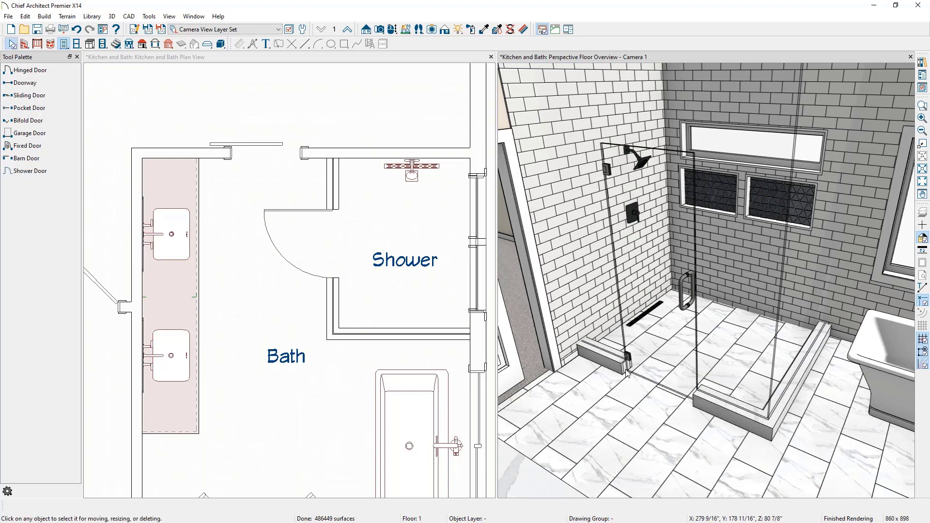
Raise the shower door above the curb by setting its floor-to-bottom height to 6".
{"action": "double_click", "coordinate": [664, 303]}
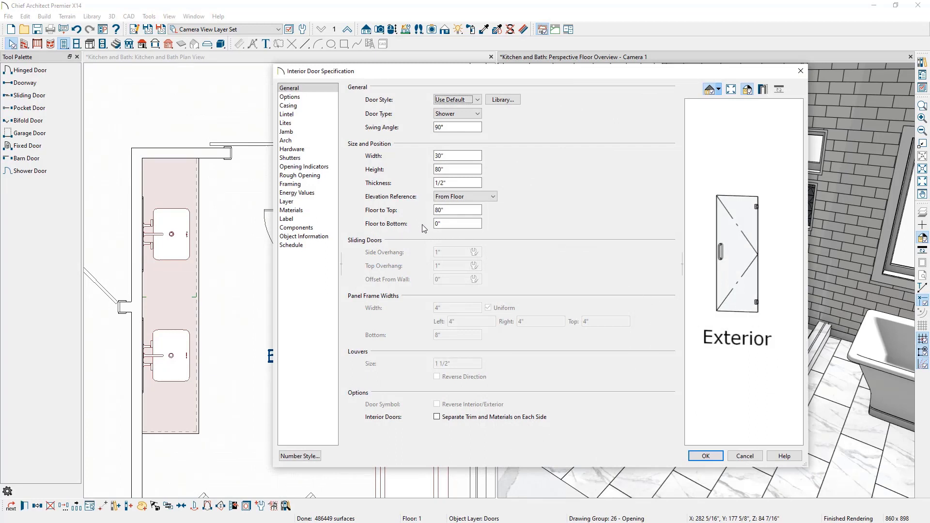
{"action": "double_click", "coordinate": [441, 224]}
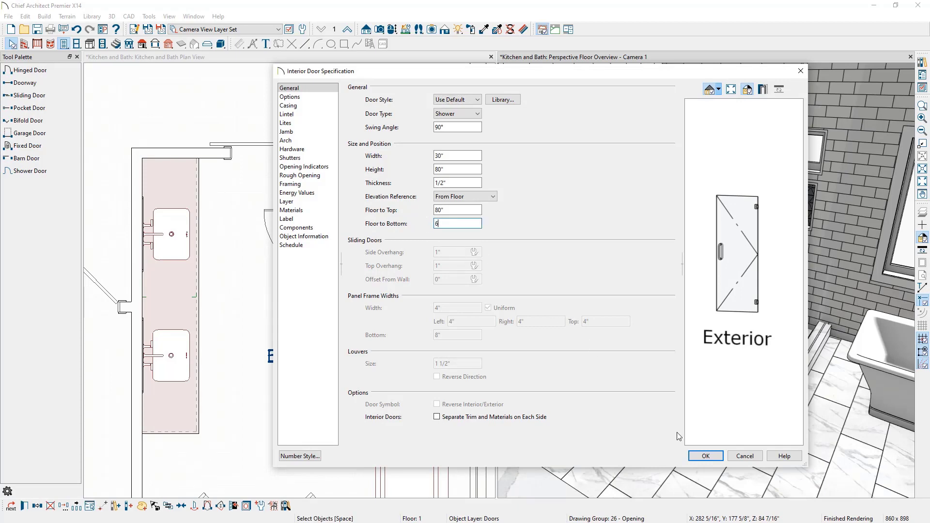
{"action": "left_click", "coordinate": [704, 455]}
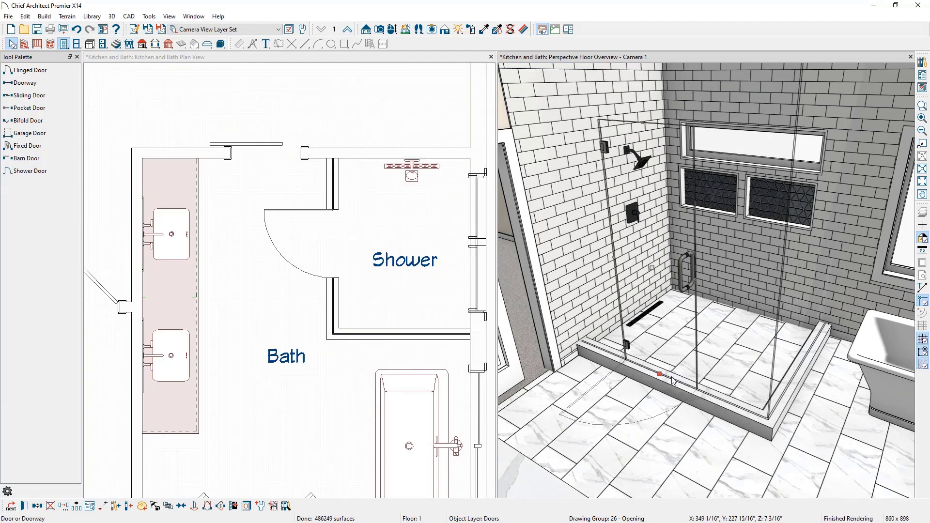
Reduce the shower door's opening angle in the plan and set the door to swing both directions.
{"action": "left_click", "coordinate": [333, 249]}
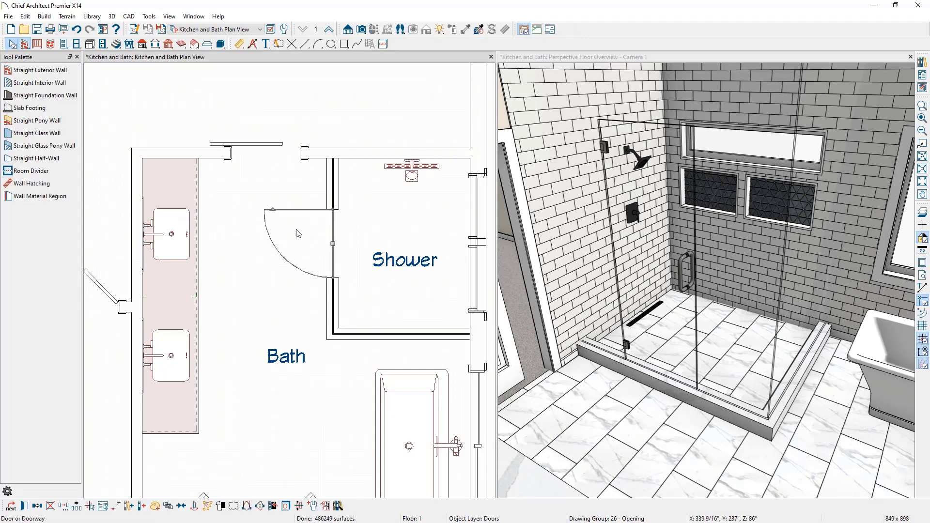
{"action": "left_click_drag", "start_coordinate": [273, 210], "coordinate": [312, 249]}
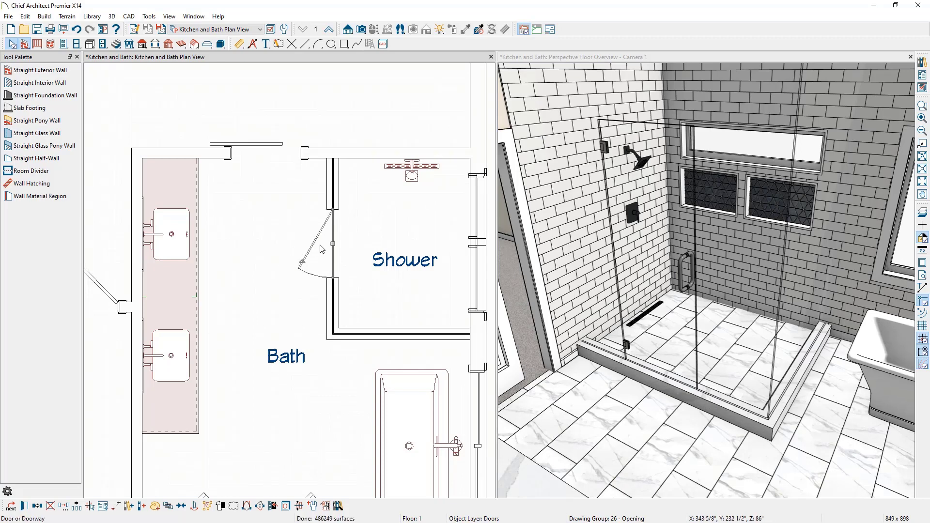
{"action": "left_click", "coordinate": [25, 506]}
{"action": "left_click", "coordinate": [298, 97]}
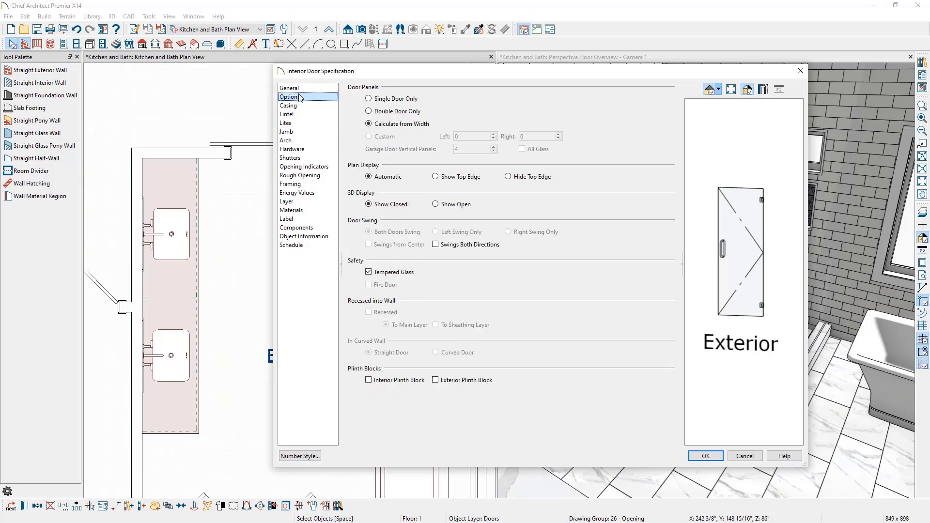
{"action": "left_click", "coordinate": [446, 246]}
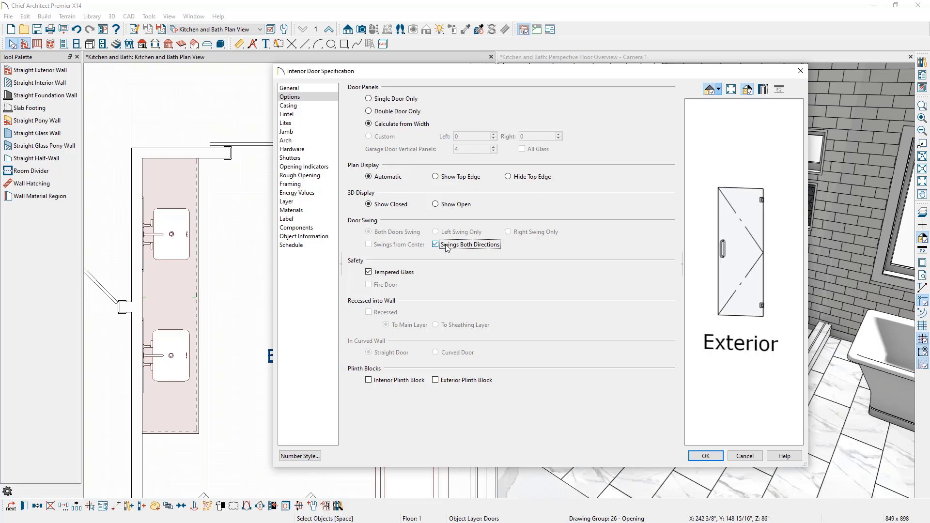
{"action": "left_click", "coordinate": [706, 455]}
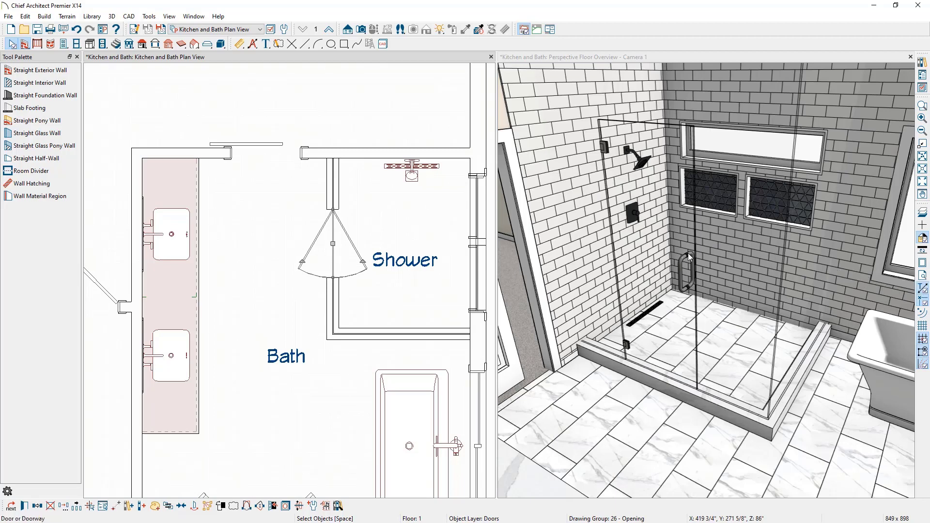
Set the distance between the shower door's hinge side and the shower-head wall to .5".
{"action": "left_click", "coordinate": [337, 221]}
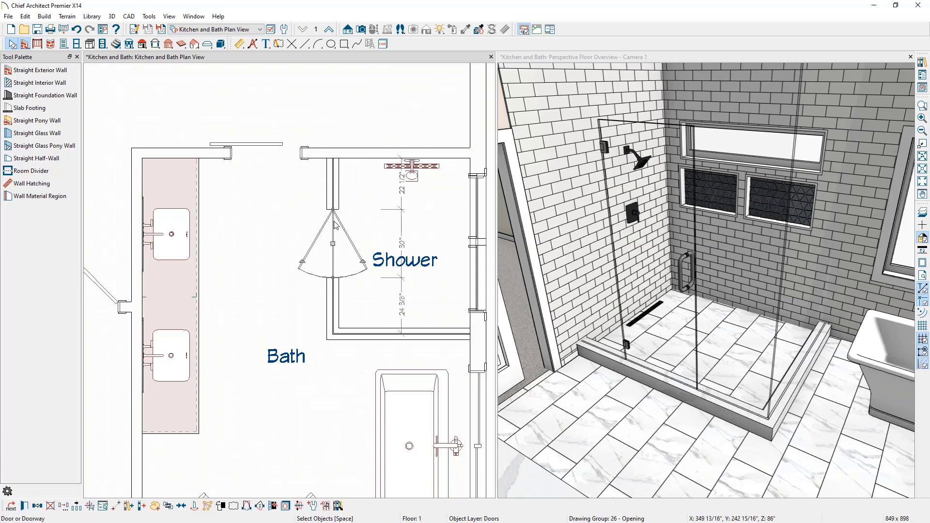
{"action": "left_click", "coordinate": [402, 193]}
{"action": "key", "text": "BackSpace"}
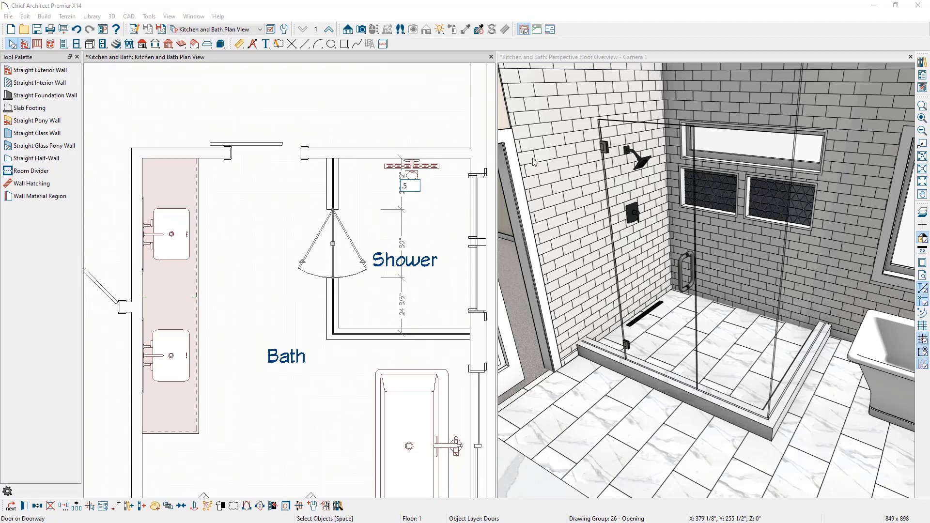
{"action": "key", "text": "Return"}
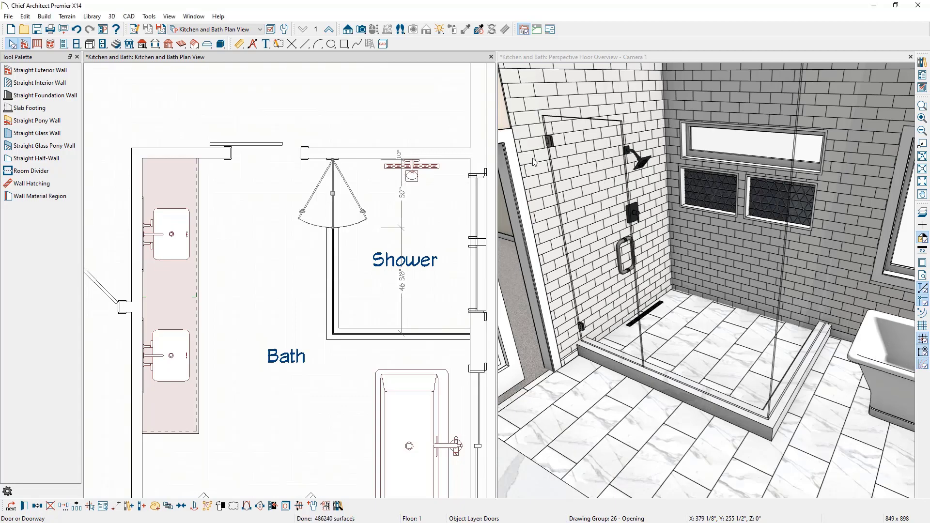
Lower the top of the glass wall containing the shower door to the height of the door's top edge.
{"action": "scroll", "coordinate": [691, 131], "scroll_direction": "down", "scroll_amount": 2}
{"action": "middle_click_drag", "start_coordinate": [708, 120], "coordinate": [695, 188]}
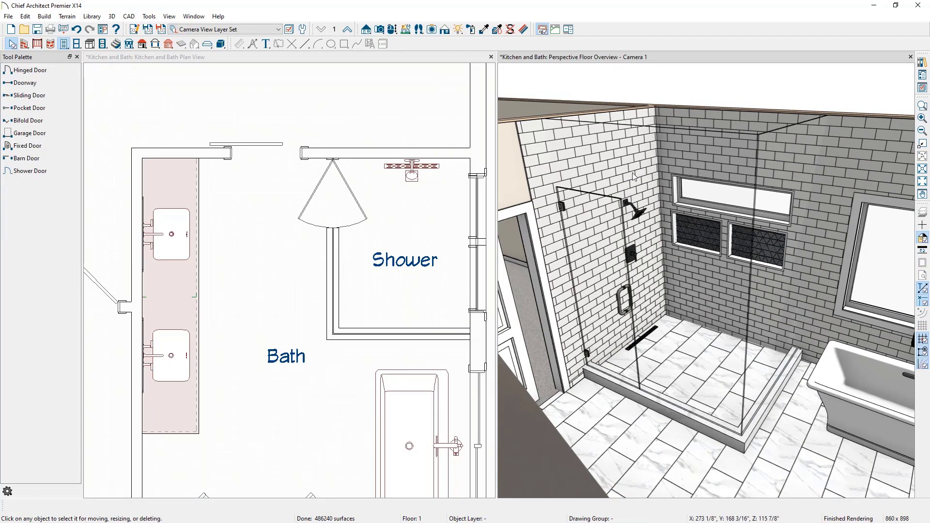
{"action": "left_click", "coordinate": [642, 146]}
{"action": "left_click_drag", "start_coordinate": [631, 125], "coordinate": [610, 196]}
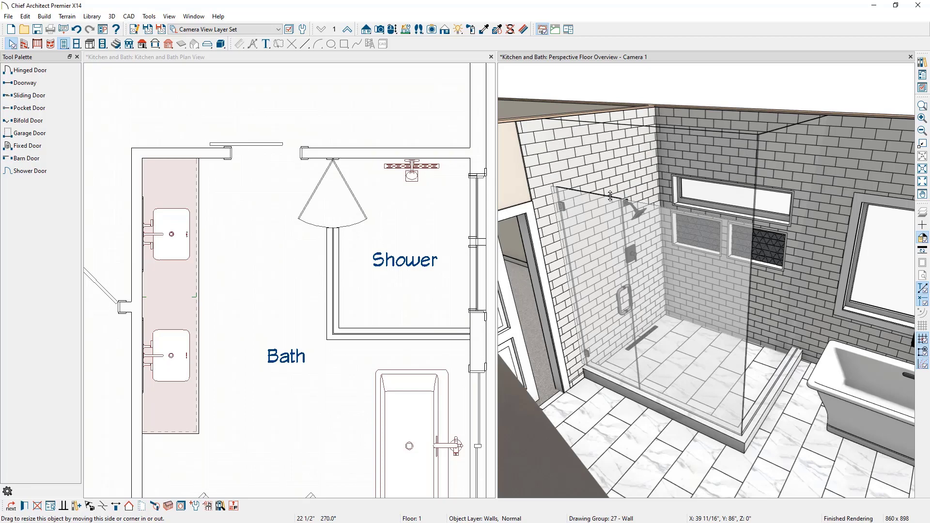
Lower the tops of the shower's glass walls, bringing the side wall beside the bathtub level with the shower door's top edge.
{"action": "left_click_drag", "start_coordinate": [610, 196], "coordinate": [611, 196]}
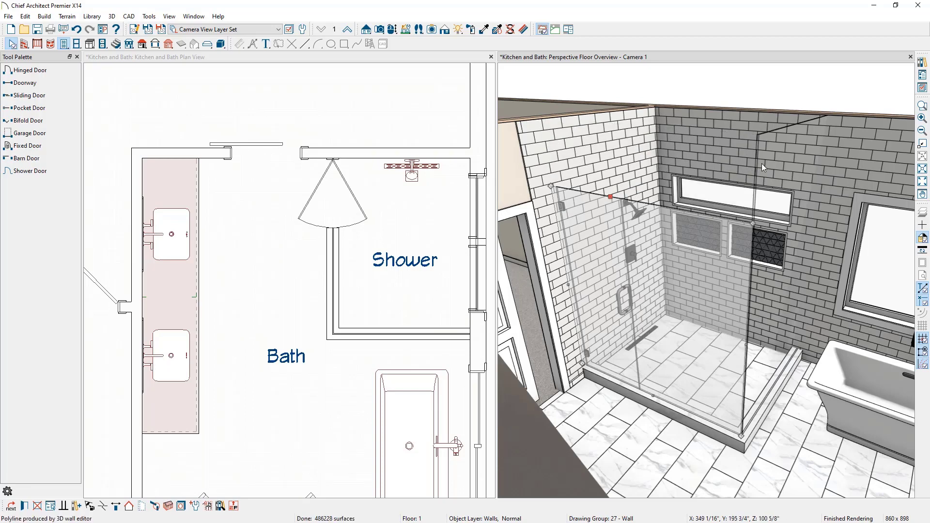
{"action": "left_click", "coordinate": [775, 154]}
{"action": "left_click_drag", "start_coordinate": [804, 123], "coordinate": [761, 218]}
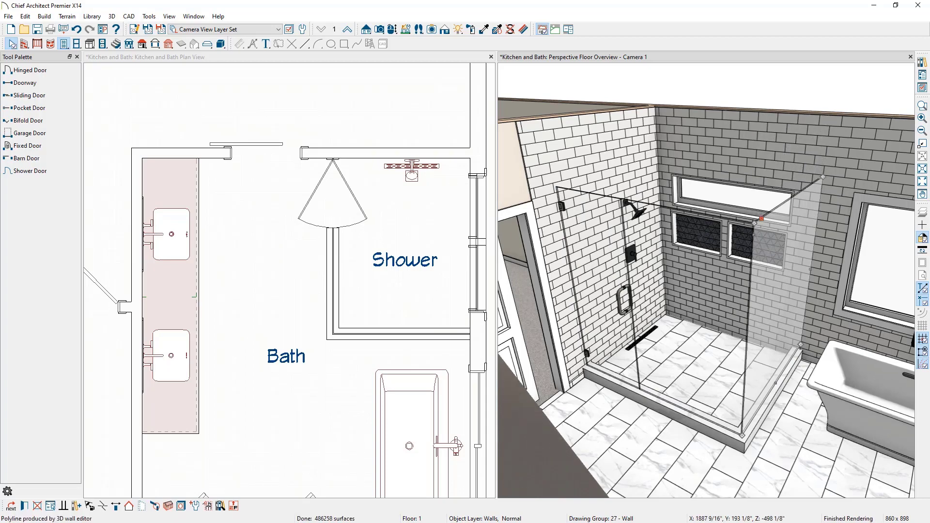
Check the reference photo 5.png and copy the 1013 Denim - Small Triangle tile from the shower niche onto the shower floor.
{"action": "left_click_drag", "start_coordinate": [929, 33], "coordinate": [811, 31]}
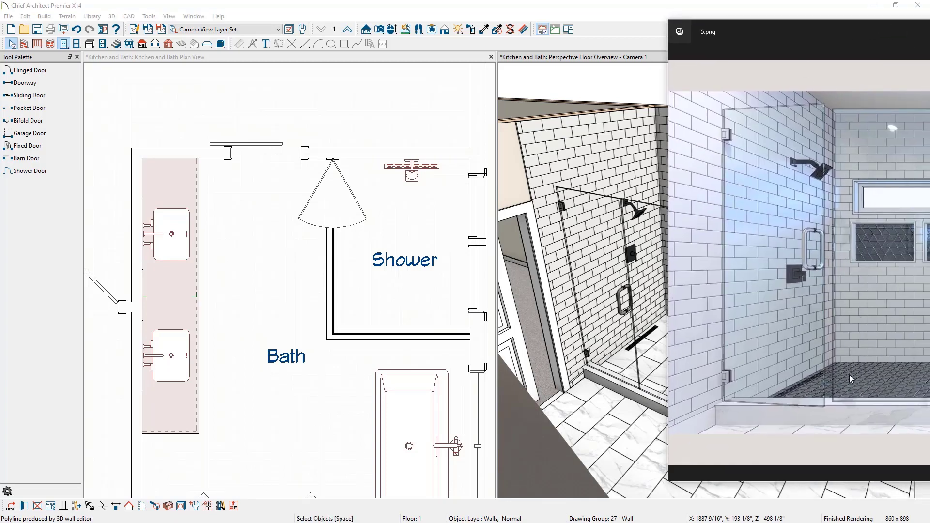
{"action": "left_click_drag", "start_coordinate": [803, 32], "coordinate": [929, 33]}
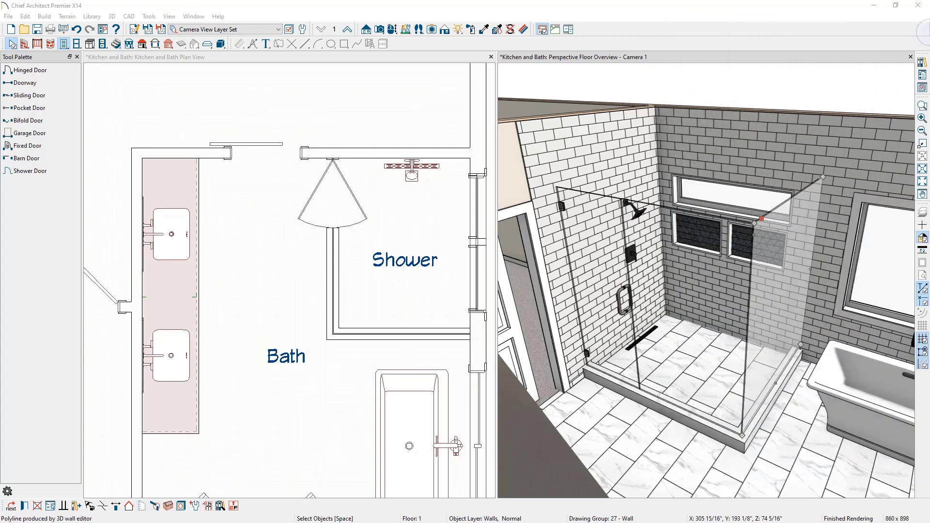
{"action": "scroll", "coordinate": [688, 209], "scroll_direction": "up", "scroll_amount": 4}
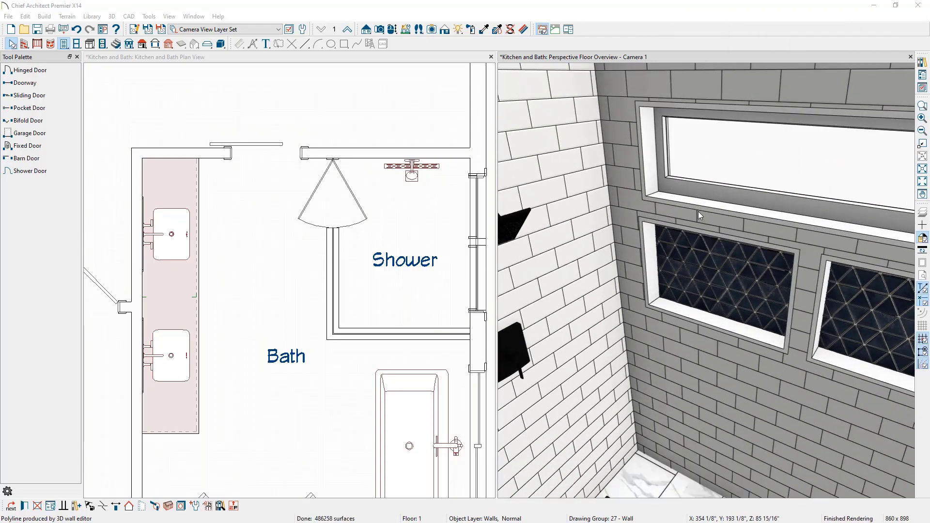
{"action": "left_click", "coordinate": [484, 30]}
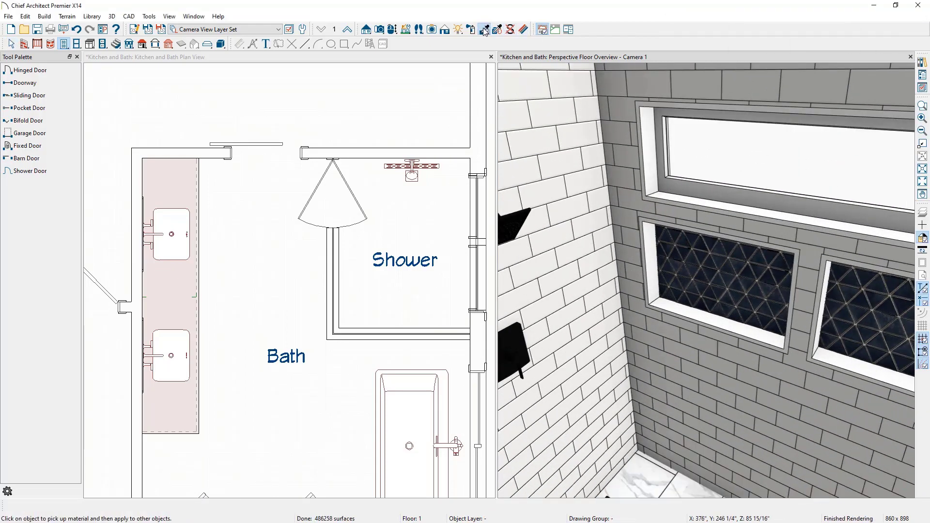
{"action": "left_click", "coordinate": [684, 261]}
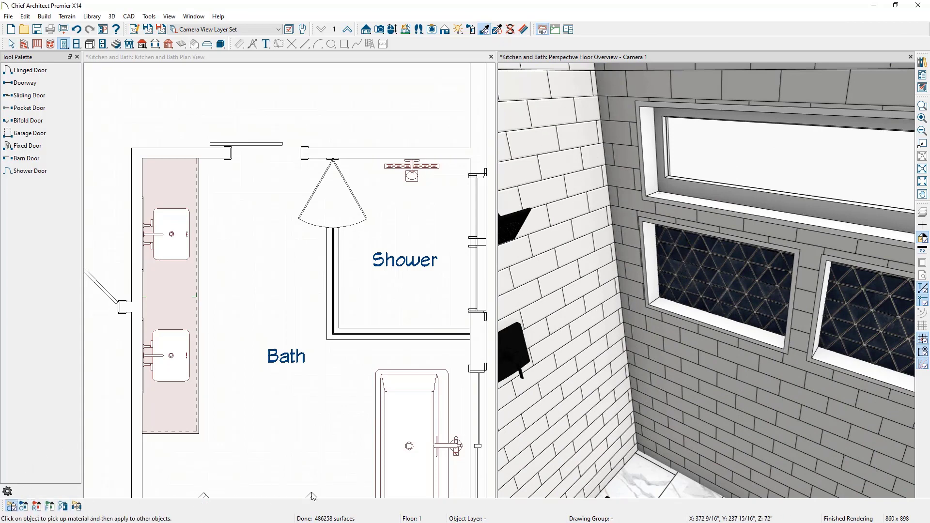
{"action": "left_click", "coordinate": [641, 482]}
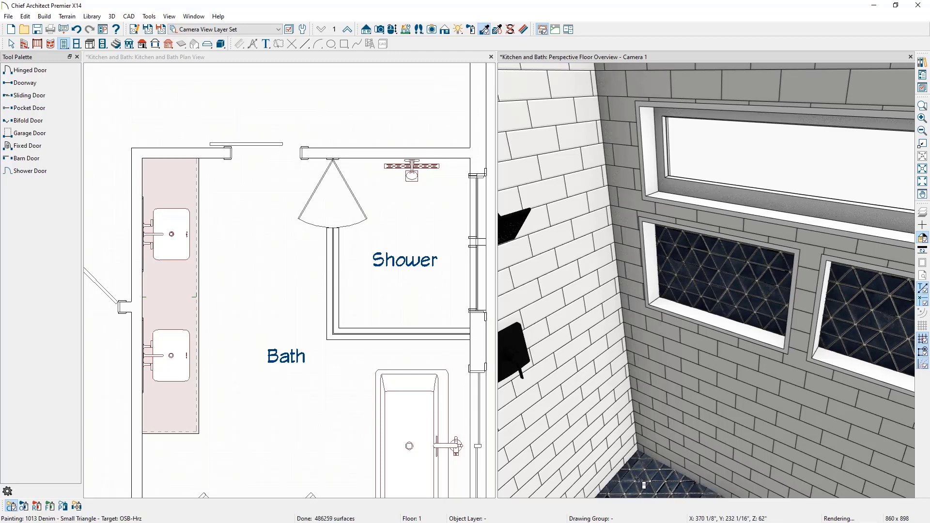
Examine the tiled shower floor and the glass enclosure from above, as well as the double-sink vanity and its mirrors up close.
{"action": "left_click", "coordinate": [392, 29]}
{"action": "left_click_drag", "start_coordinate": [629, 209], "coordinate": [703, 202]}
{"action": "middle_click_drag", "start_coordinate": [680, 223], "coordinate": [695, 210]}
{"action": "scroll", "coordinate": [695, 210], "scroll_direction": "down", "scroll_amount": 1}
{"action": "left_click_drag", "start_coordinate": [681, 217], "coordinate": [584, 213]}
{"action": "middle_click_drag", "start_coordinate": [648, 203], "coordinate": [714, 290]}
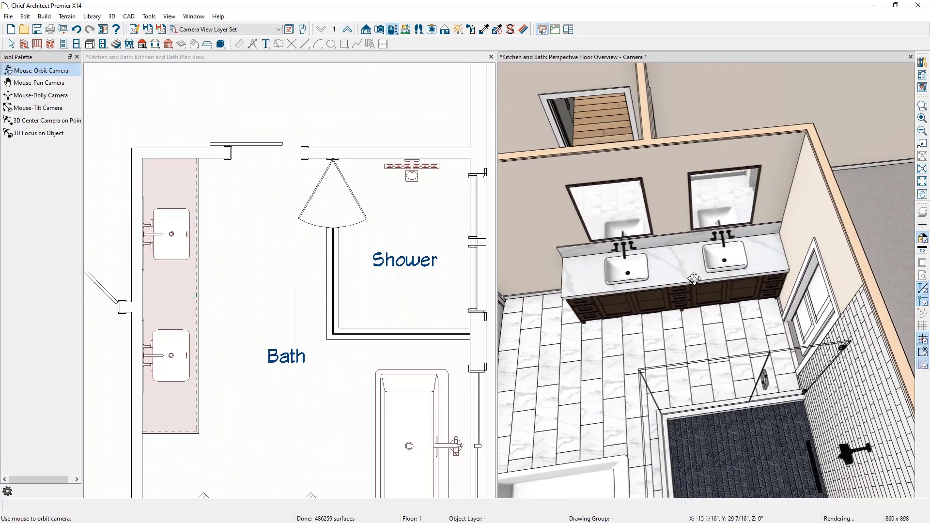
{"action": "left_click_drag", "start_coordinate": [694, 278], "coordinate": [691, 272]}
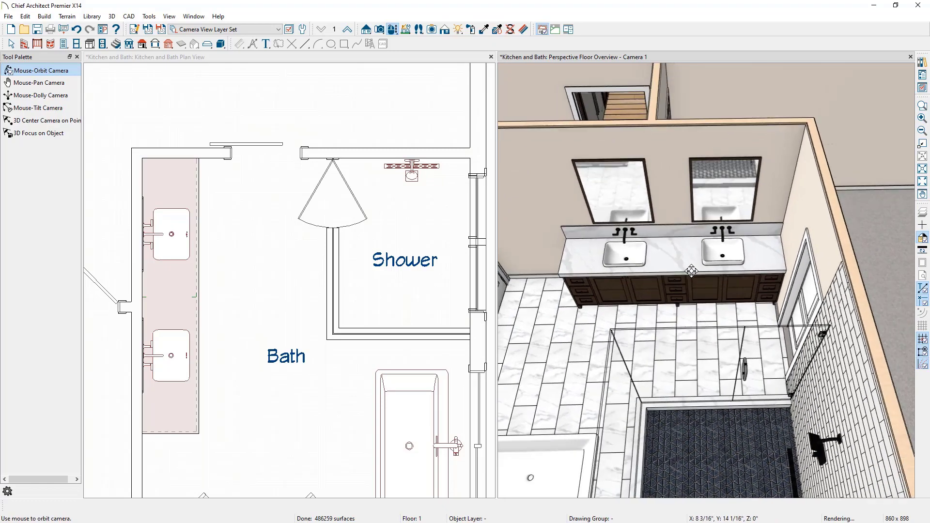
{"action": "scroll", "coordinate": [677, 245], "scroll_direction": "up", "scroll_amount": 3}
{"action": "middle_click_drag", "start_coordinate": [678, 246], "coordinate": [703, 248]}
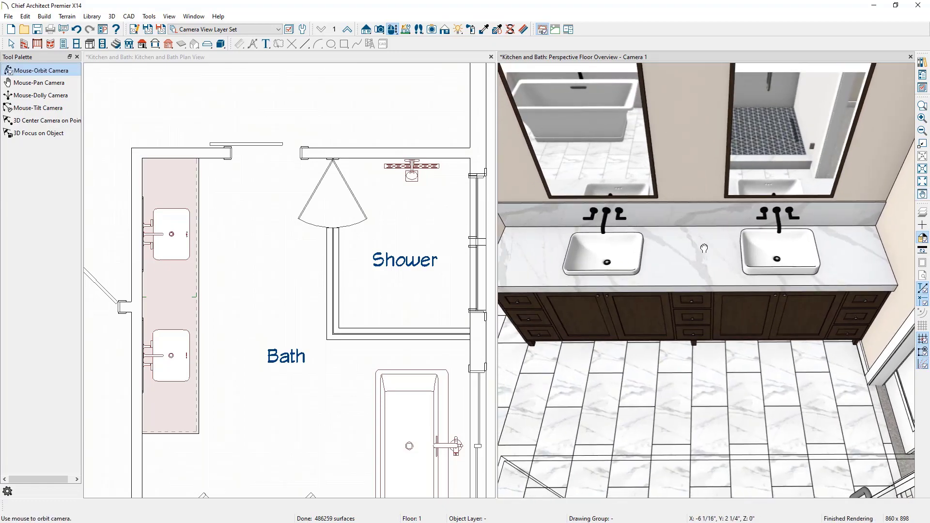